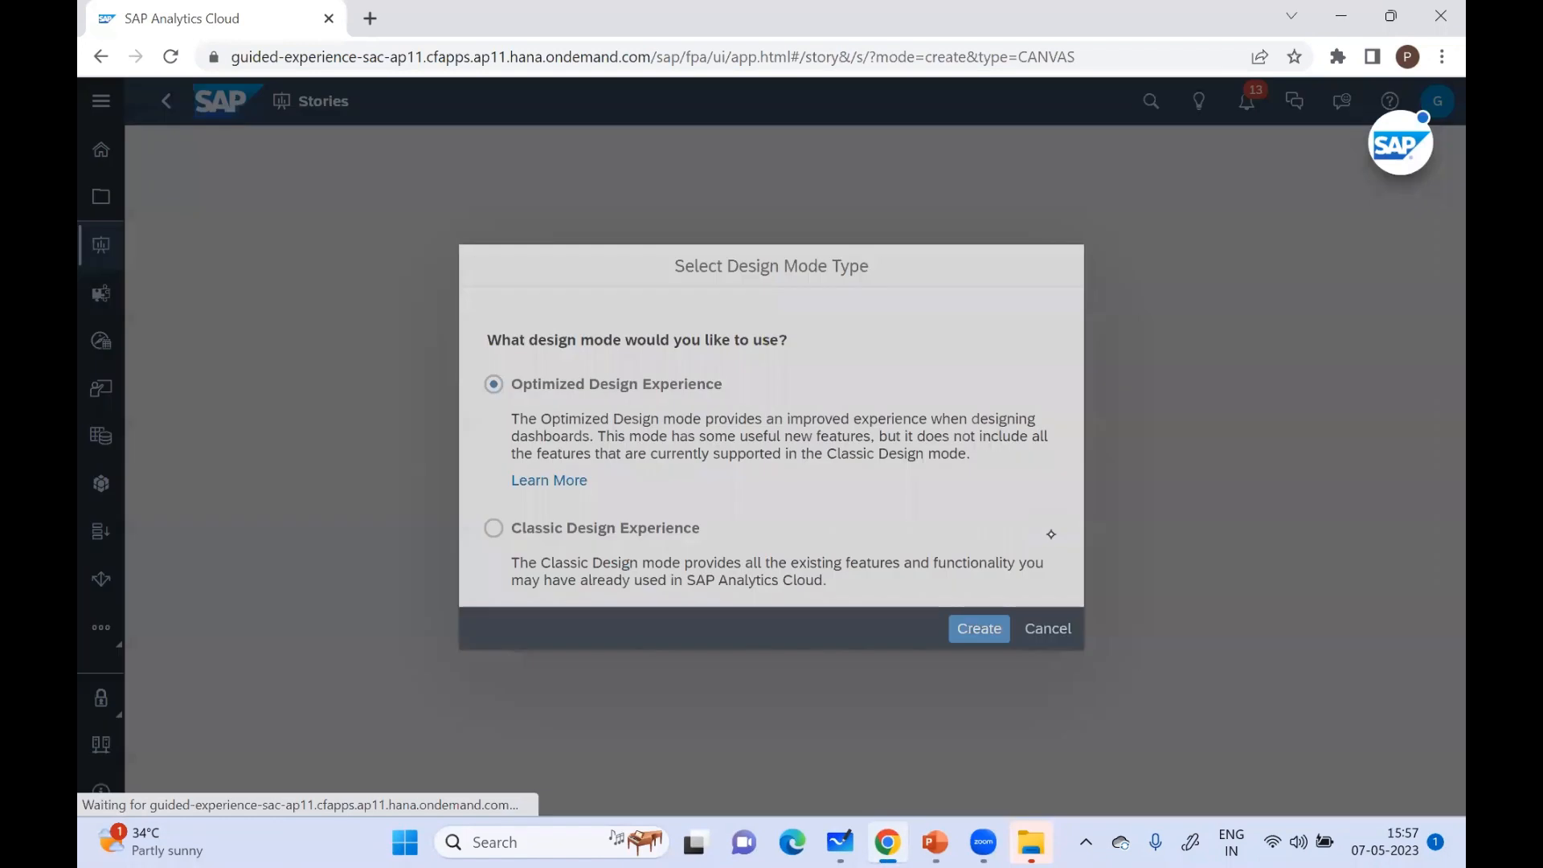
Step: Create the new story with the Classic Design Experience
{"action": "key", "text": "Down"}
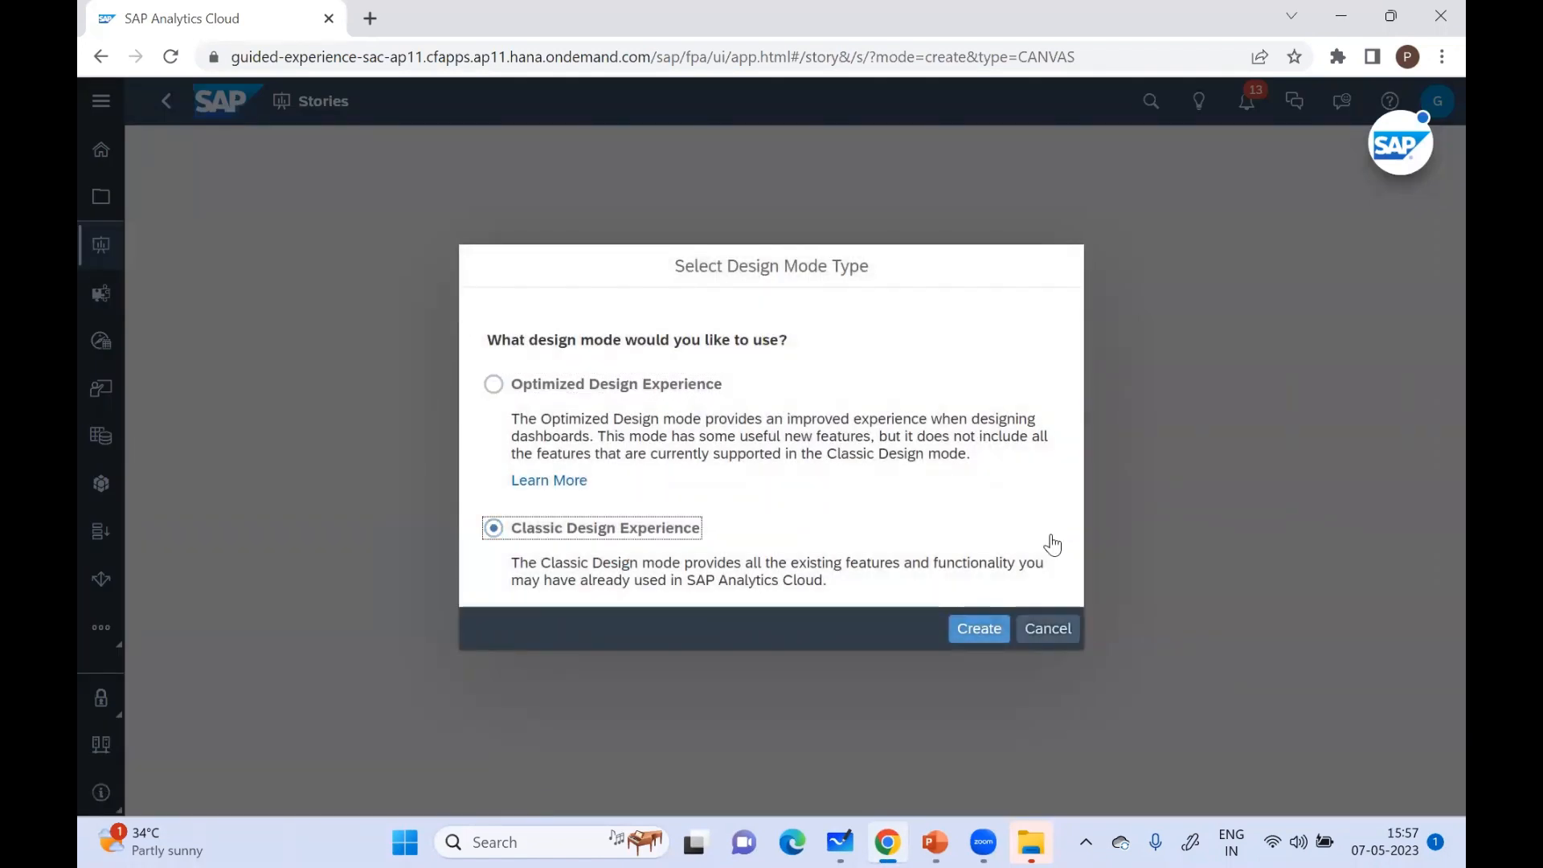
{"action": "key", "text": "Return"}
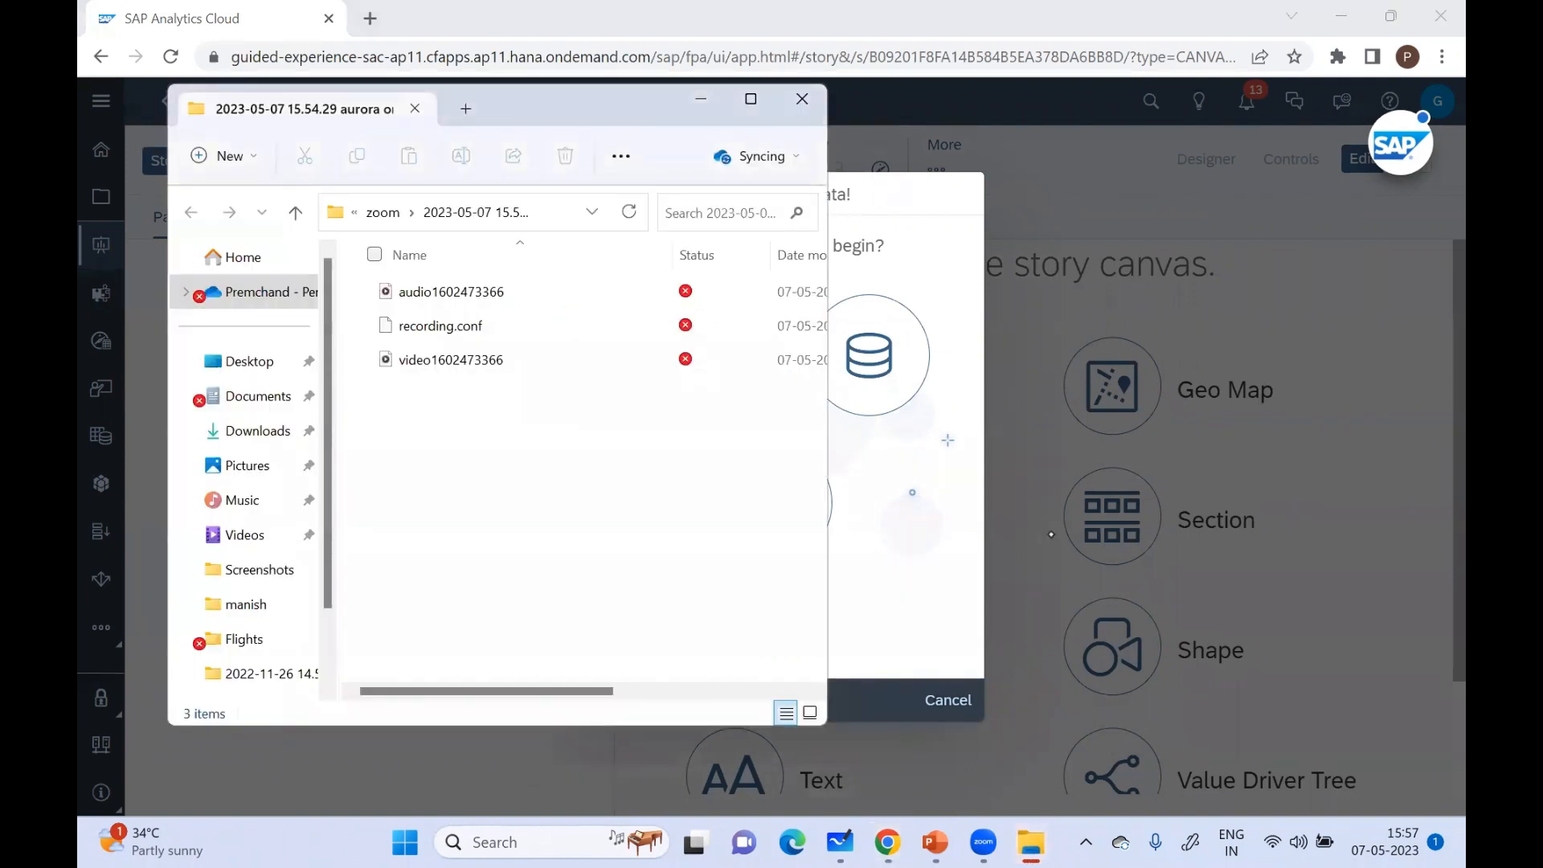
Step: Browse File Explorer from Desktop through SAC and 00 Downloads to Datasets > Flights and locate the 01 Flights workbook
{"action": "left_click", "coordinate": [256, 364]}
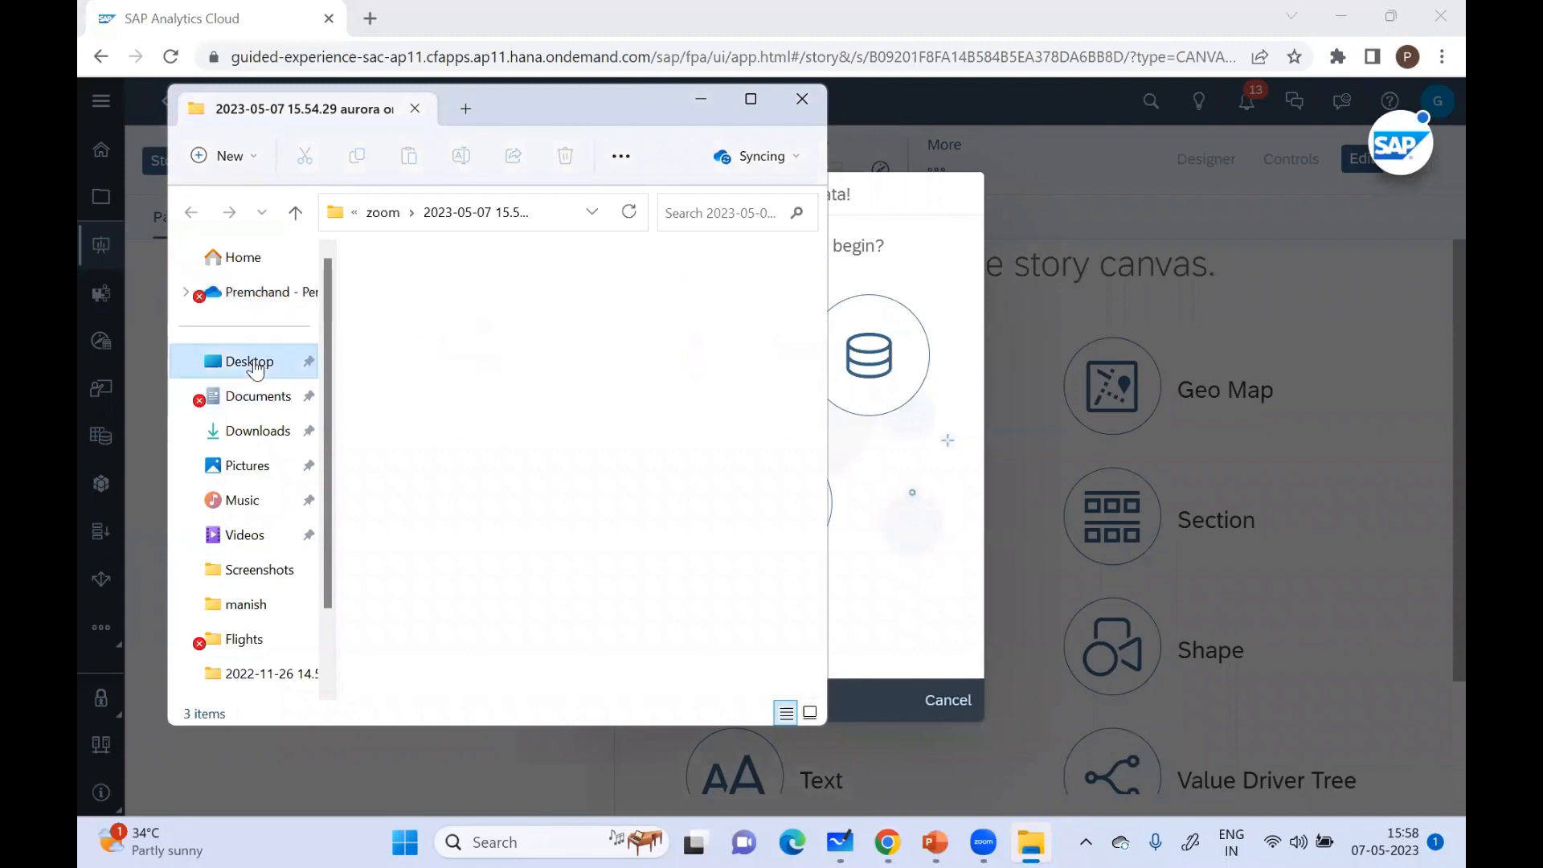
{"action": "double_click", "coordinate": [414, 392]}
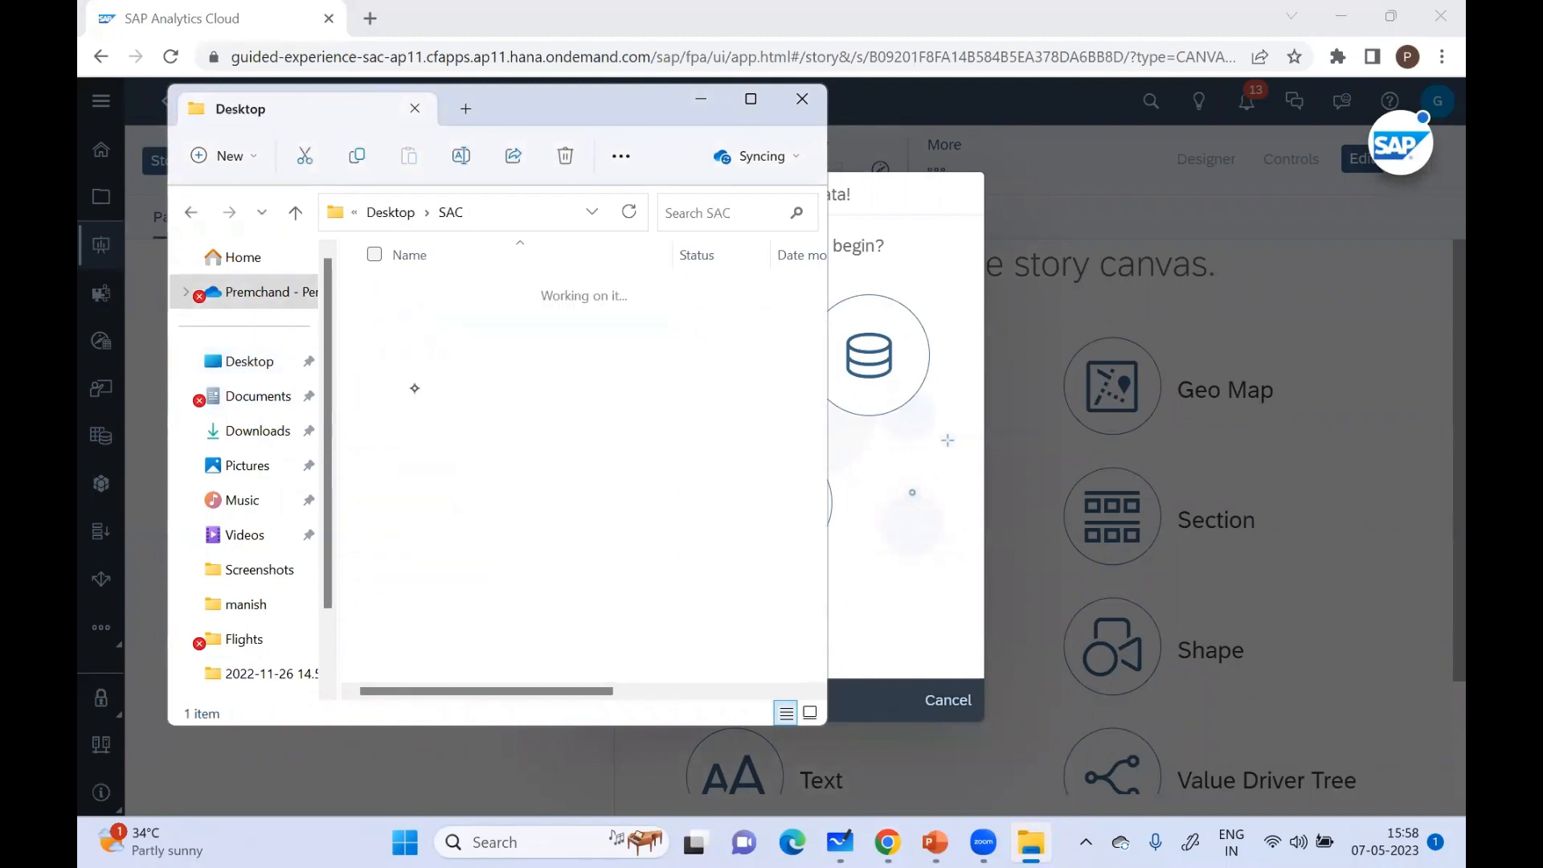
{"action": "double_click", "coordinate": [459, 295]}
{"action": "double_click", "coordinate": [463, 292]}
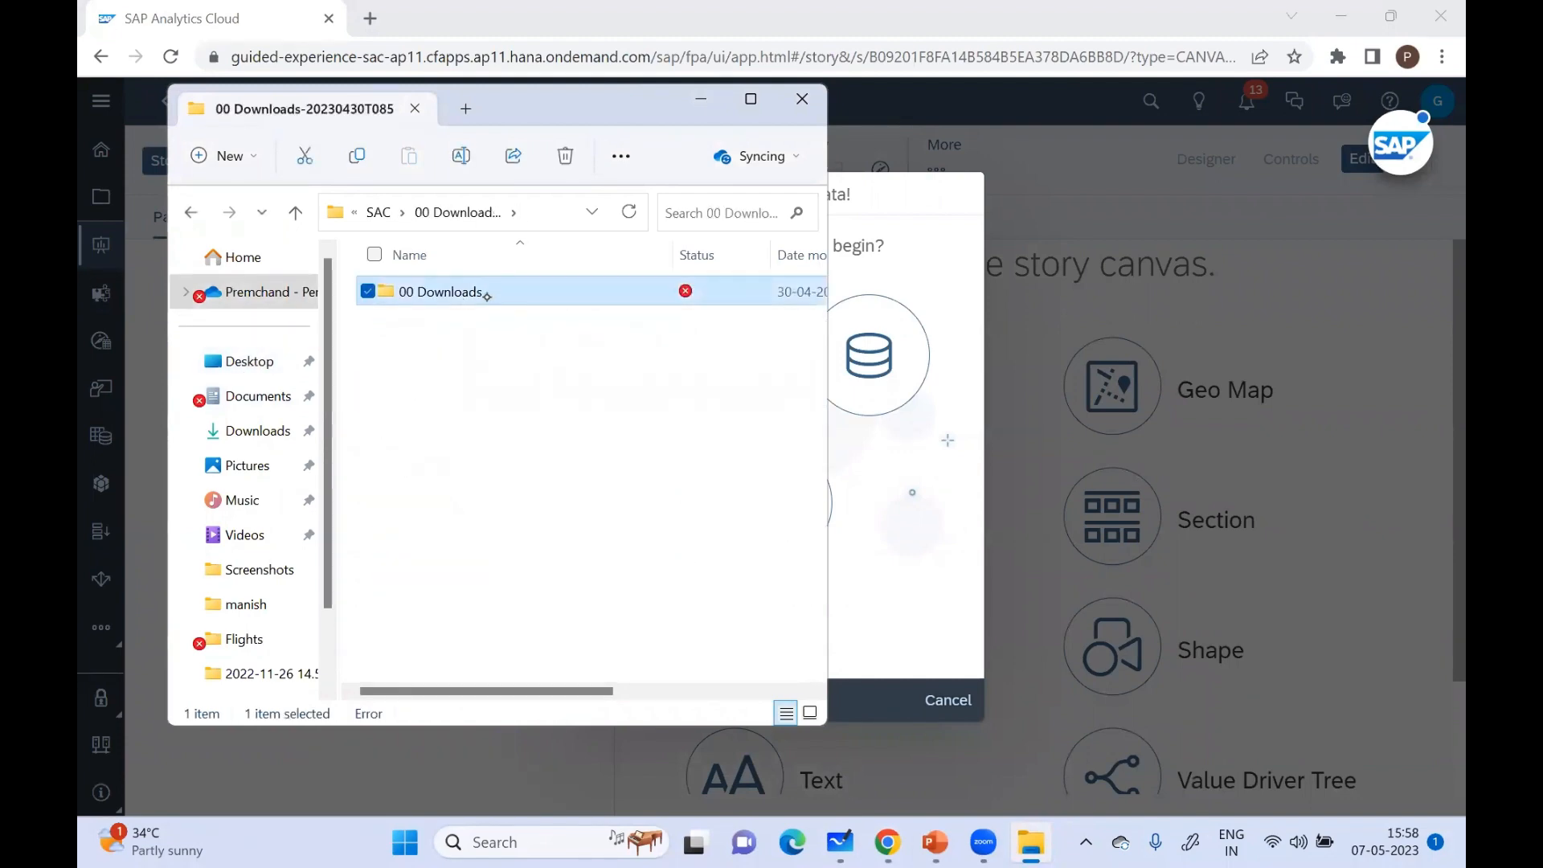
{"action": "double_click", "coordinate": [464, 292]}
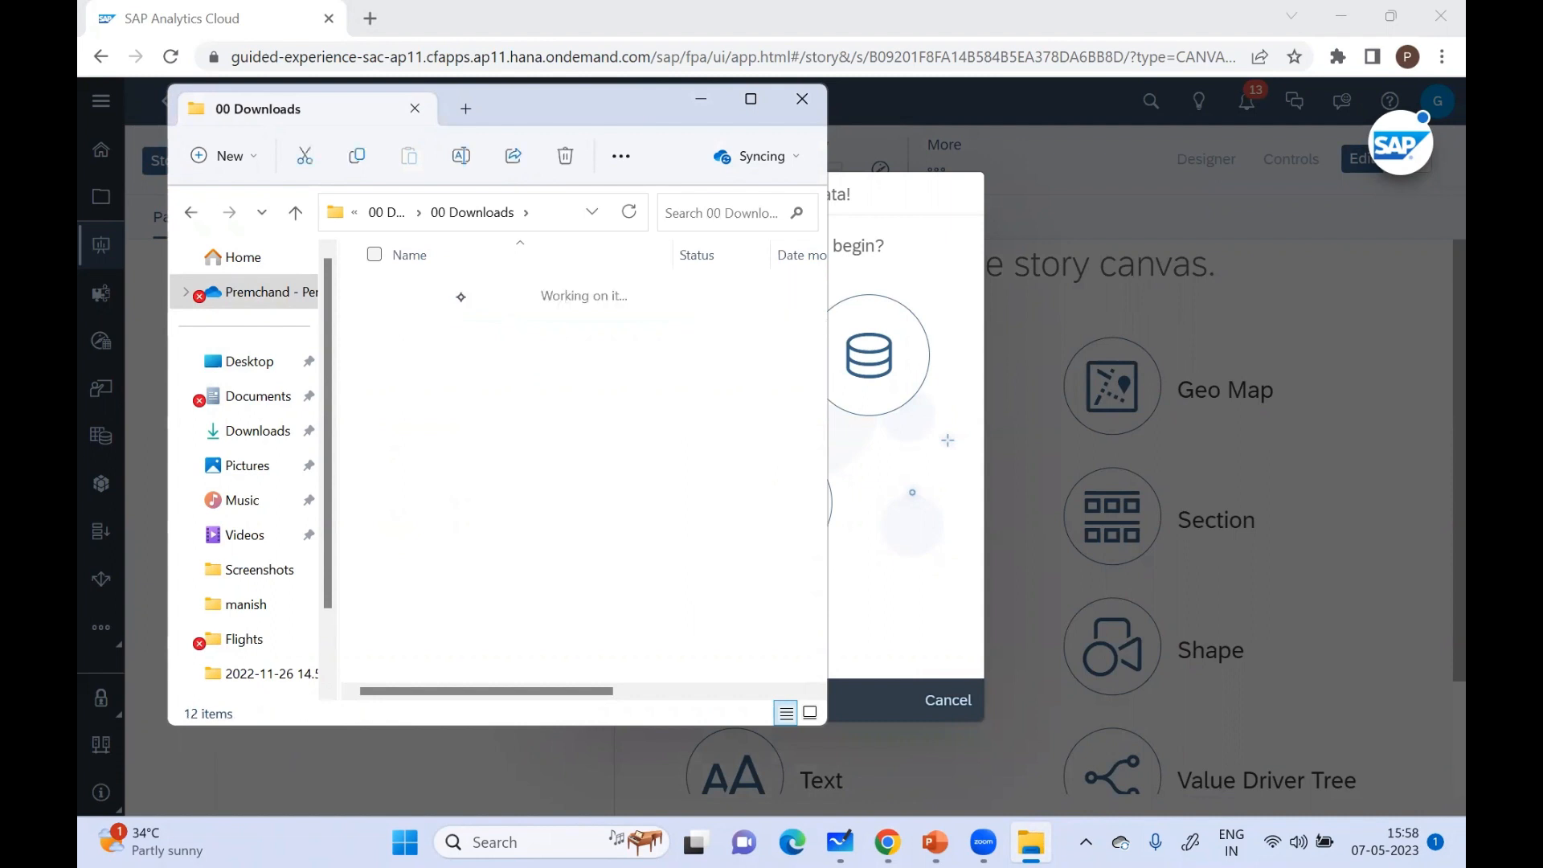
{"action": "left_click", "coordinate": [461, 292]}
{"action": "double_click", "coordinate": [461, 292]}
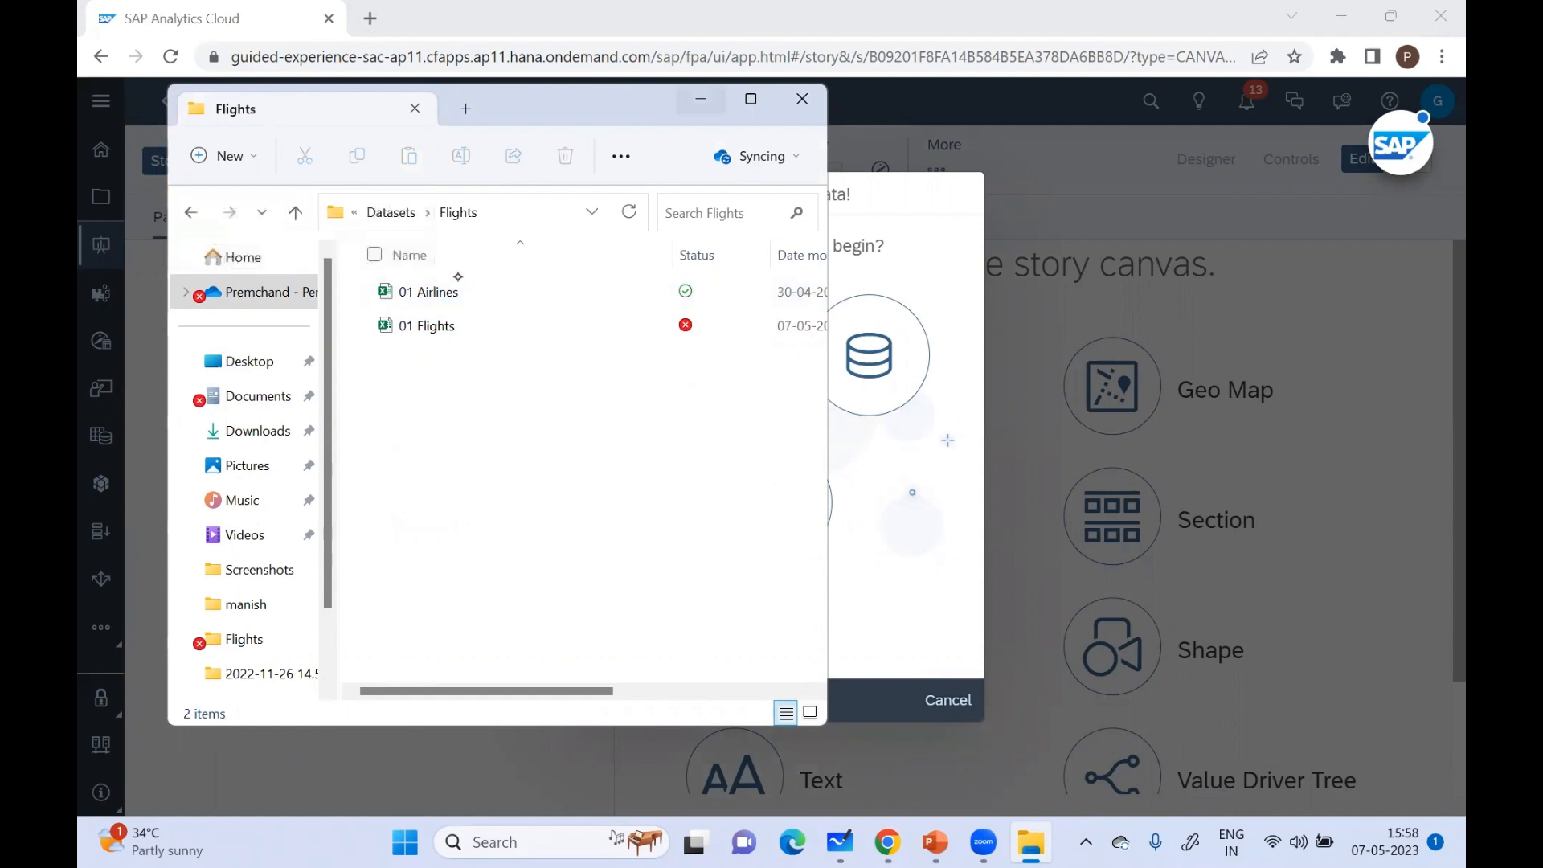
{"action": "left_click", "coordinate": [466, 325]}
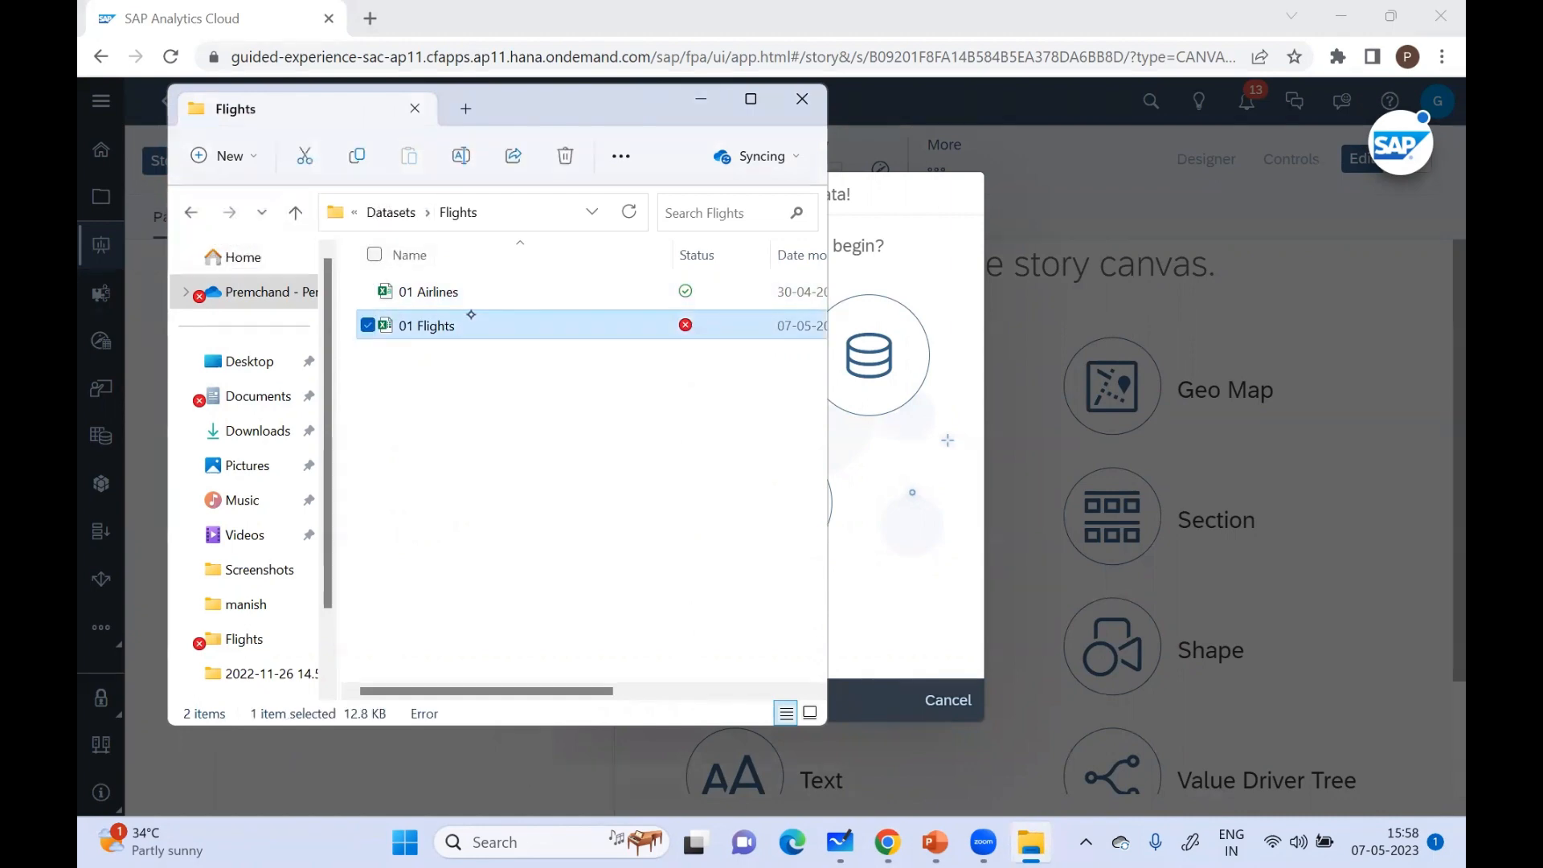
Step: Switch back to SAP Analytics Cloud and import 01 Flights.xlsx as a dataset, using sheet 01 Flights with first-row column headers
{"action": "key", "text": "alt+Tab"}
{"action": "left_click", "coordinate": [673, 355]}
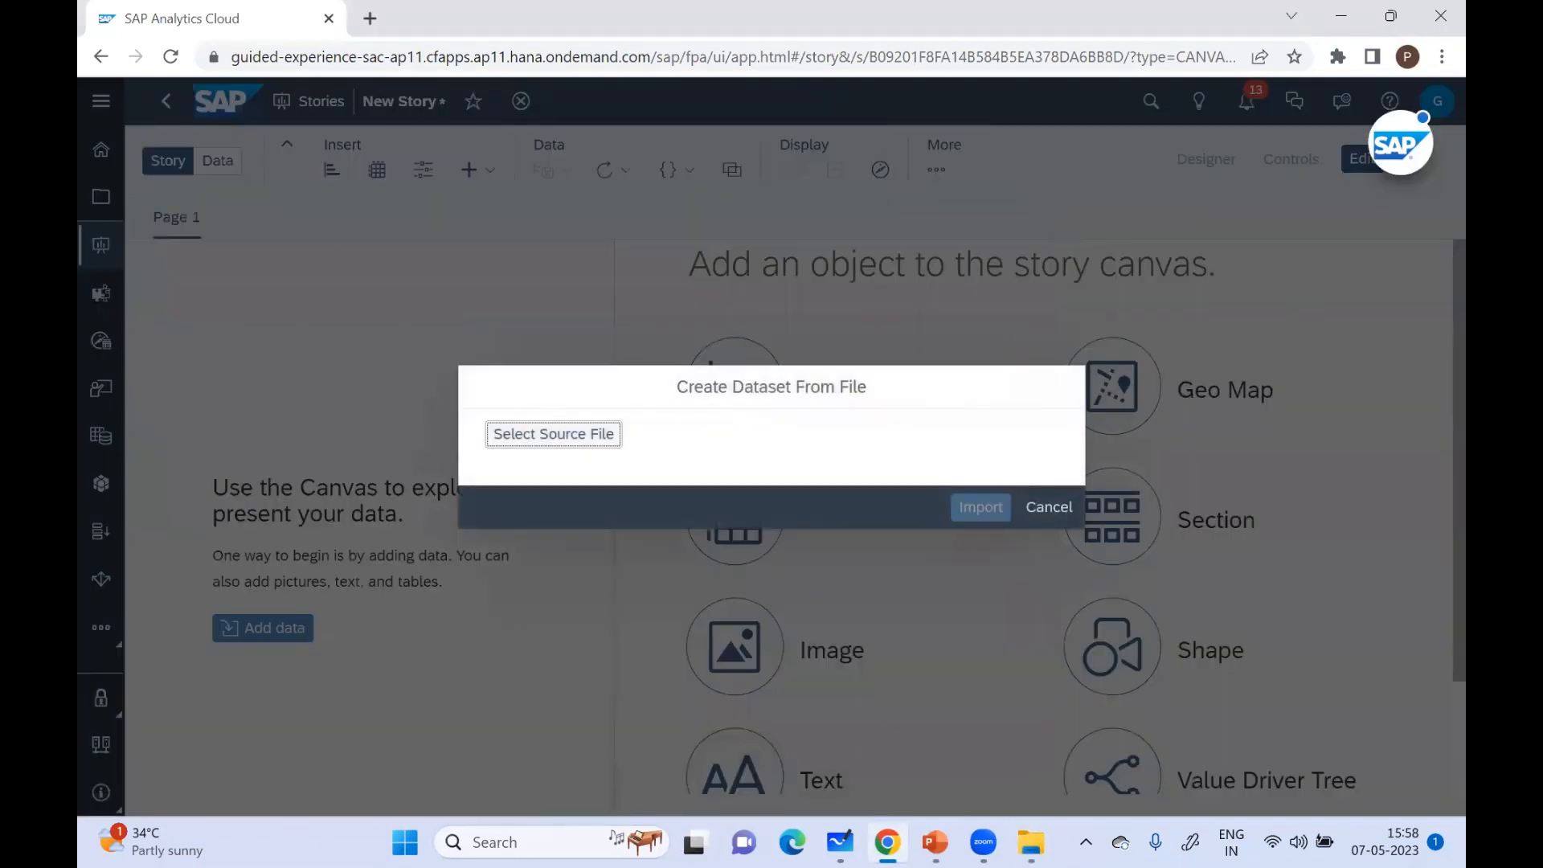
{"action": "left_click", "coordinate": [576, 434]}
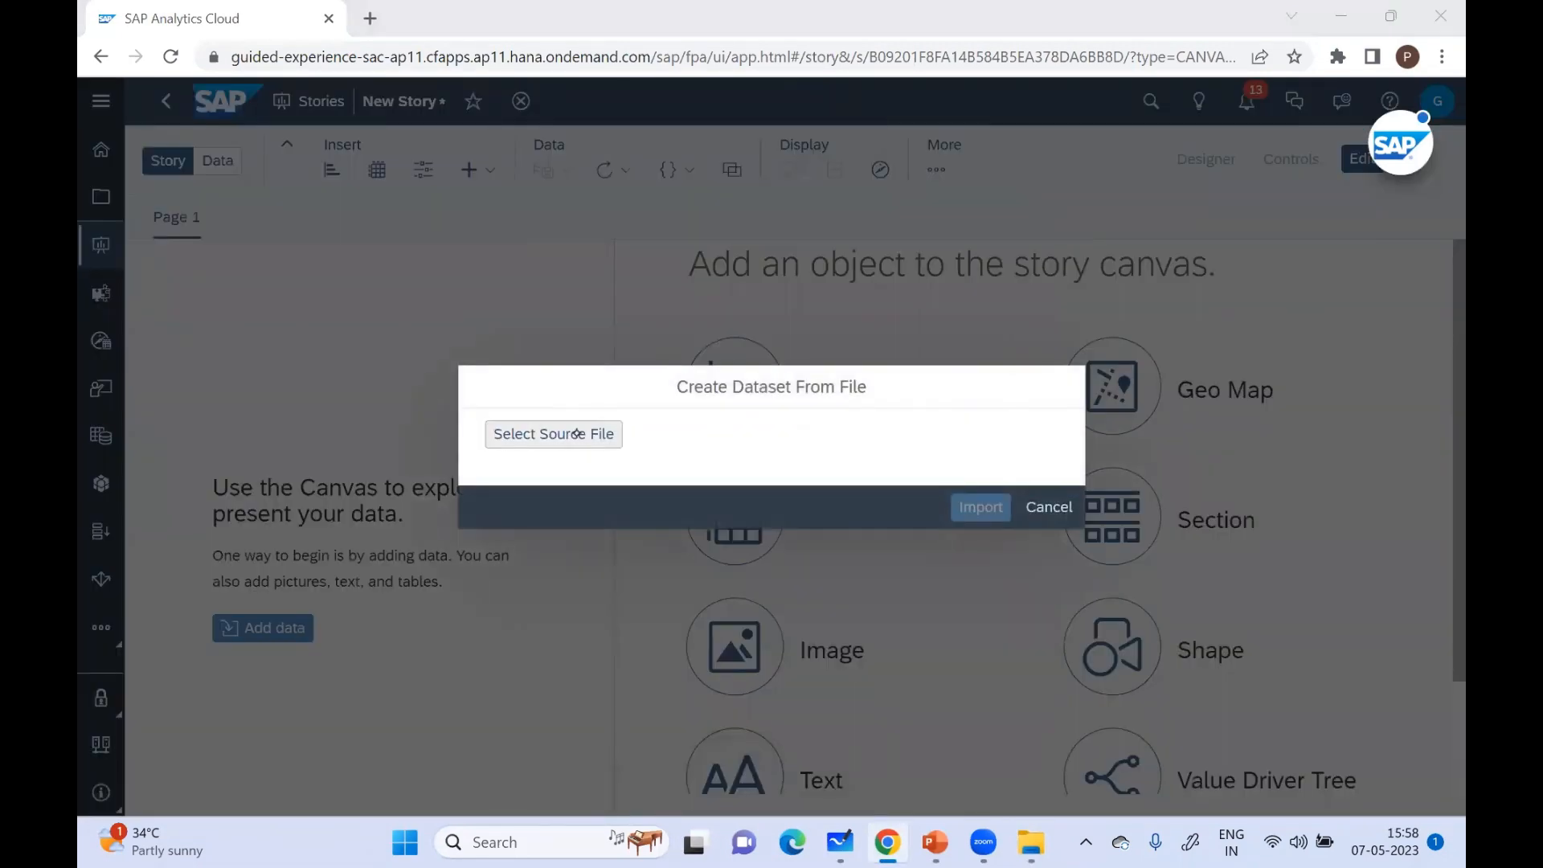
{"action": "left_click", "coordinate": [434, 201]}
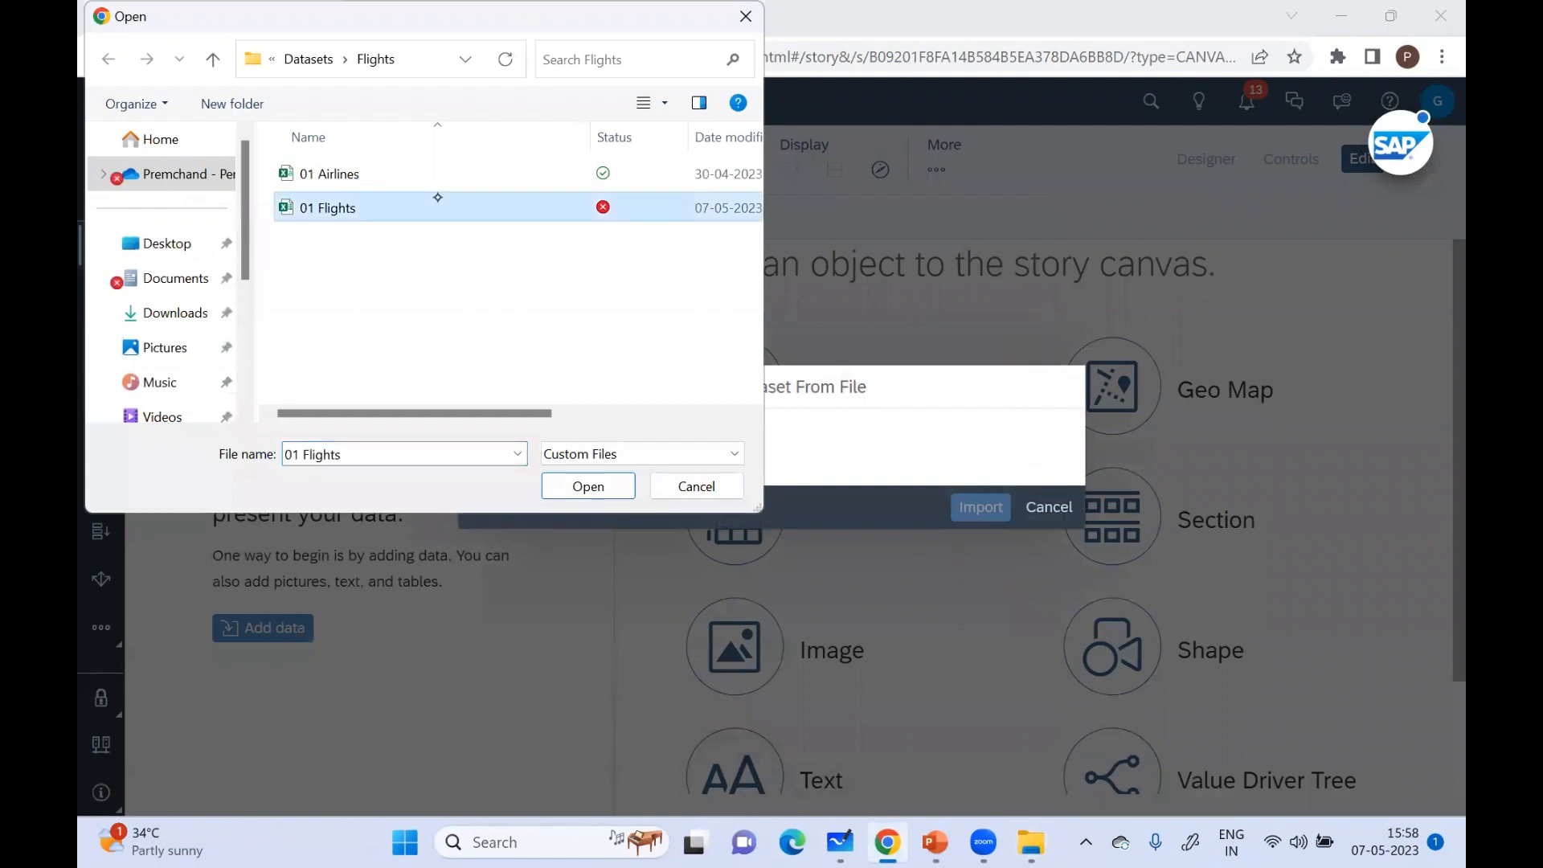
{"action": "left_click", "coordinate": [577, 487]}
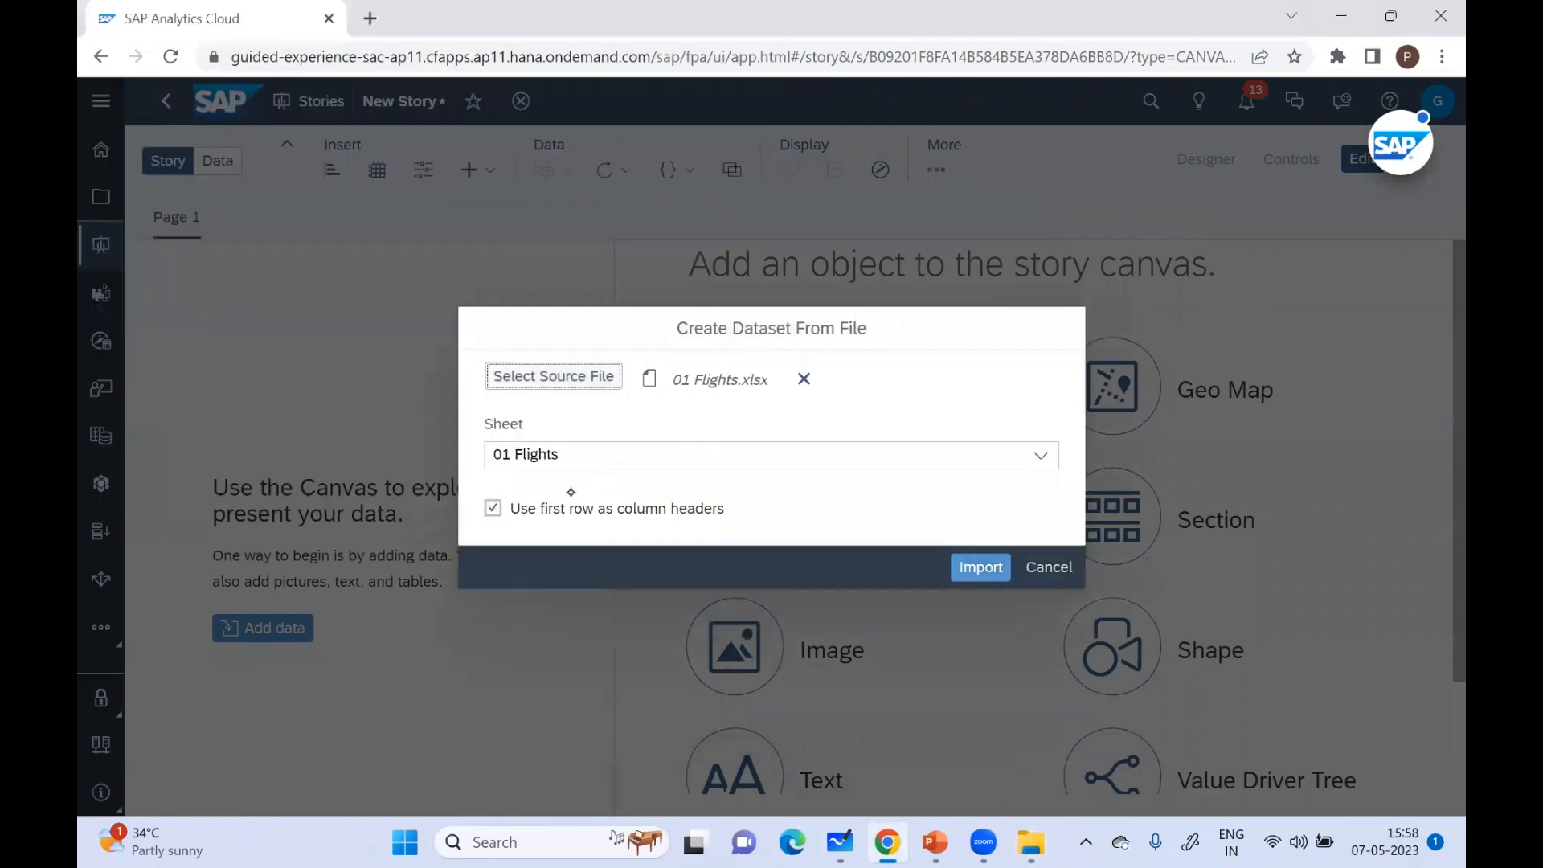
{"action": "key", "text": "Return"}
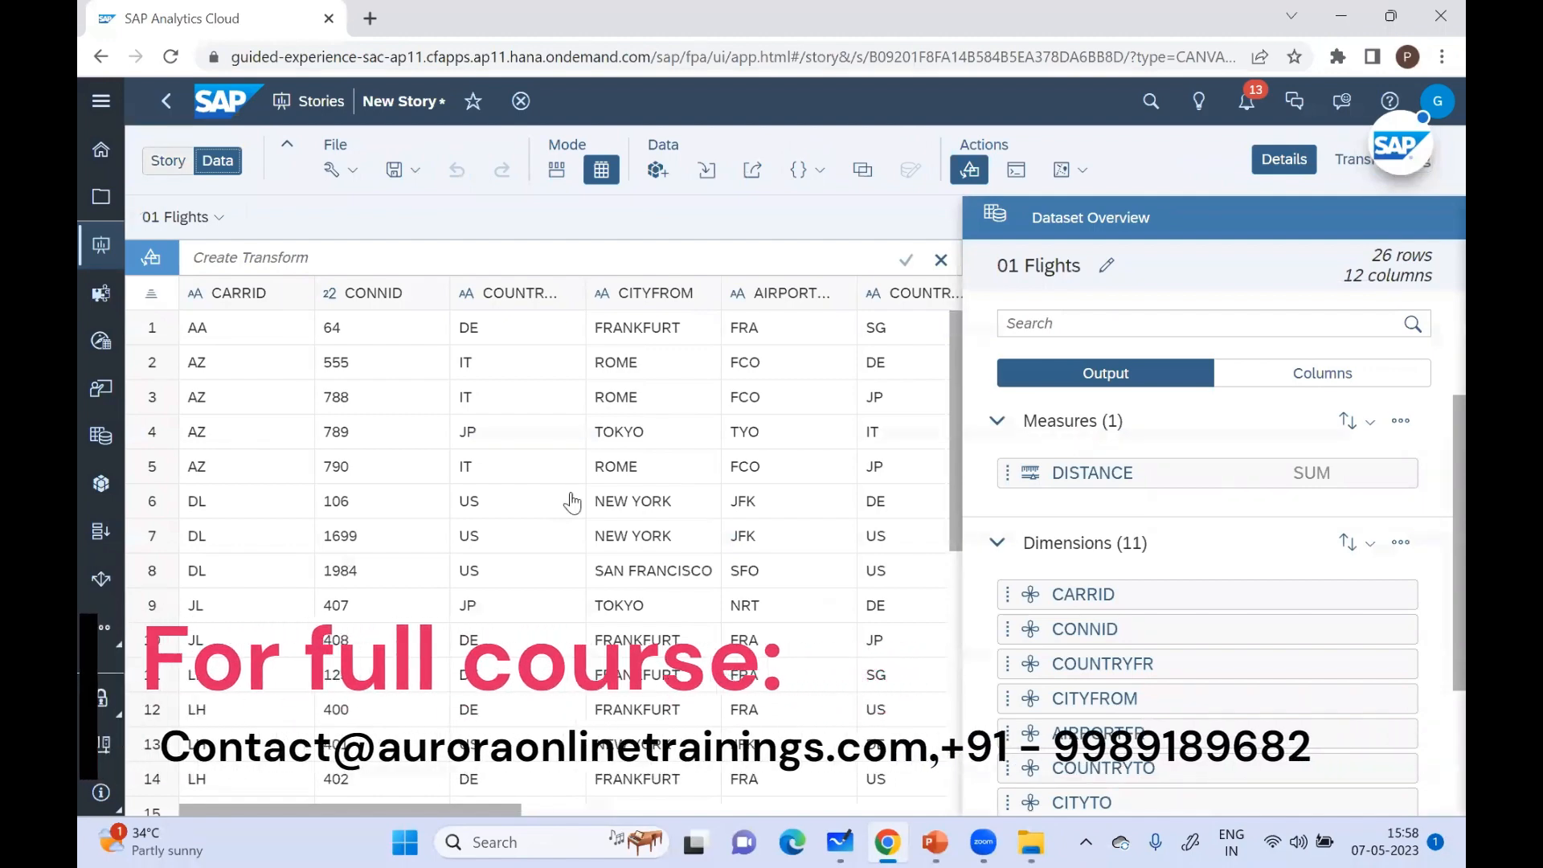
Step: Explore the 01 Flights data by showing the COUNTRYFR dimension with DISTANCE, and display the result as a table
{"action": "left_click", "coordinate": [168, 161]}
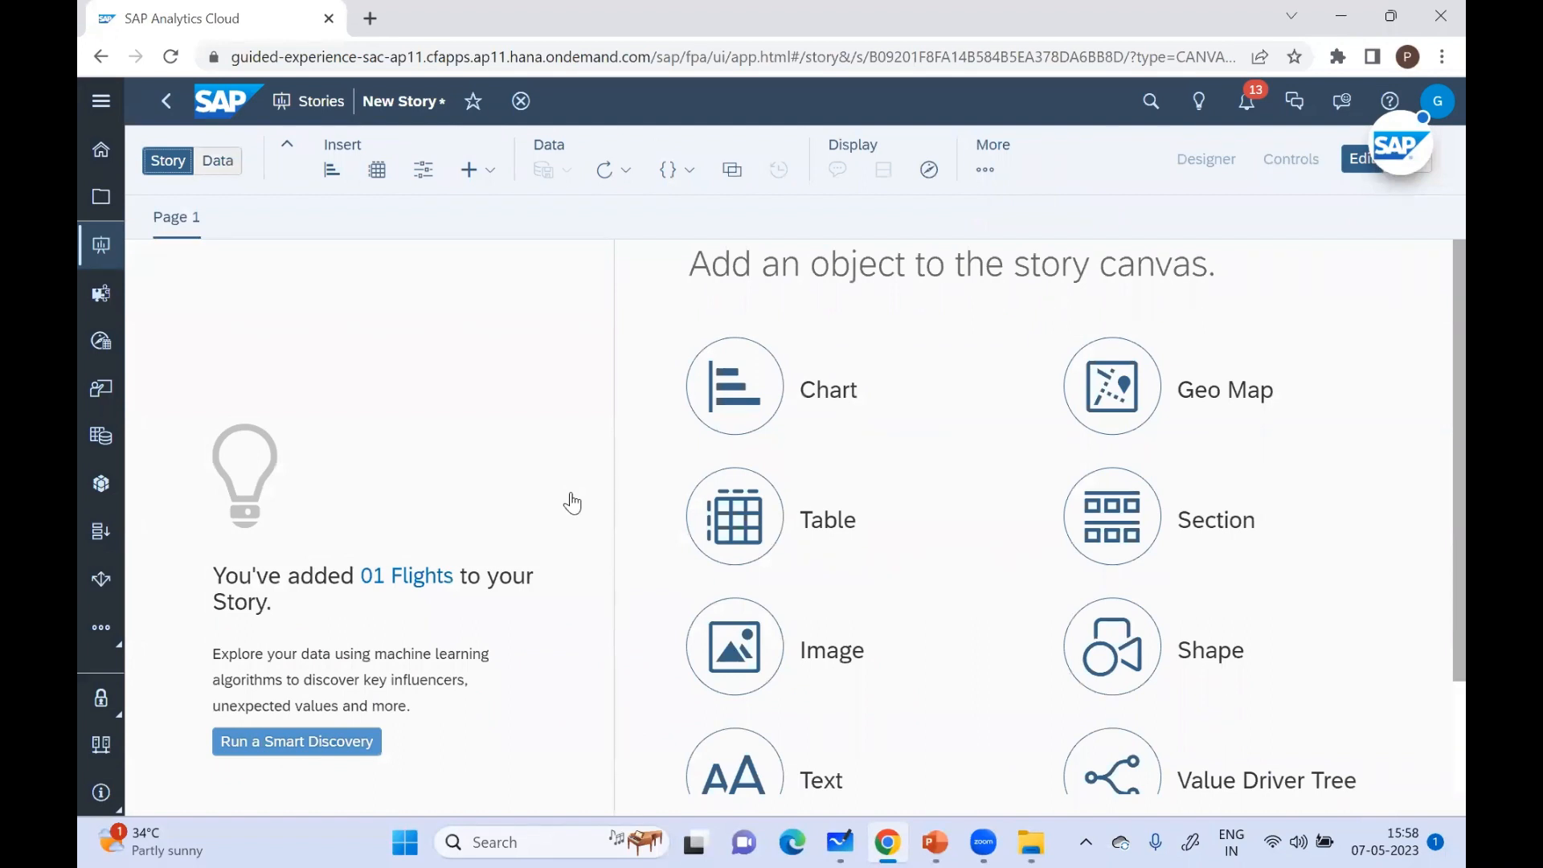
{"action": "left_click", "coordinate": [218, 160]}
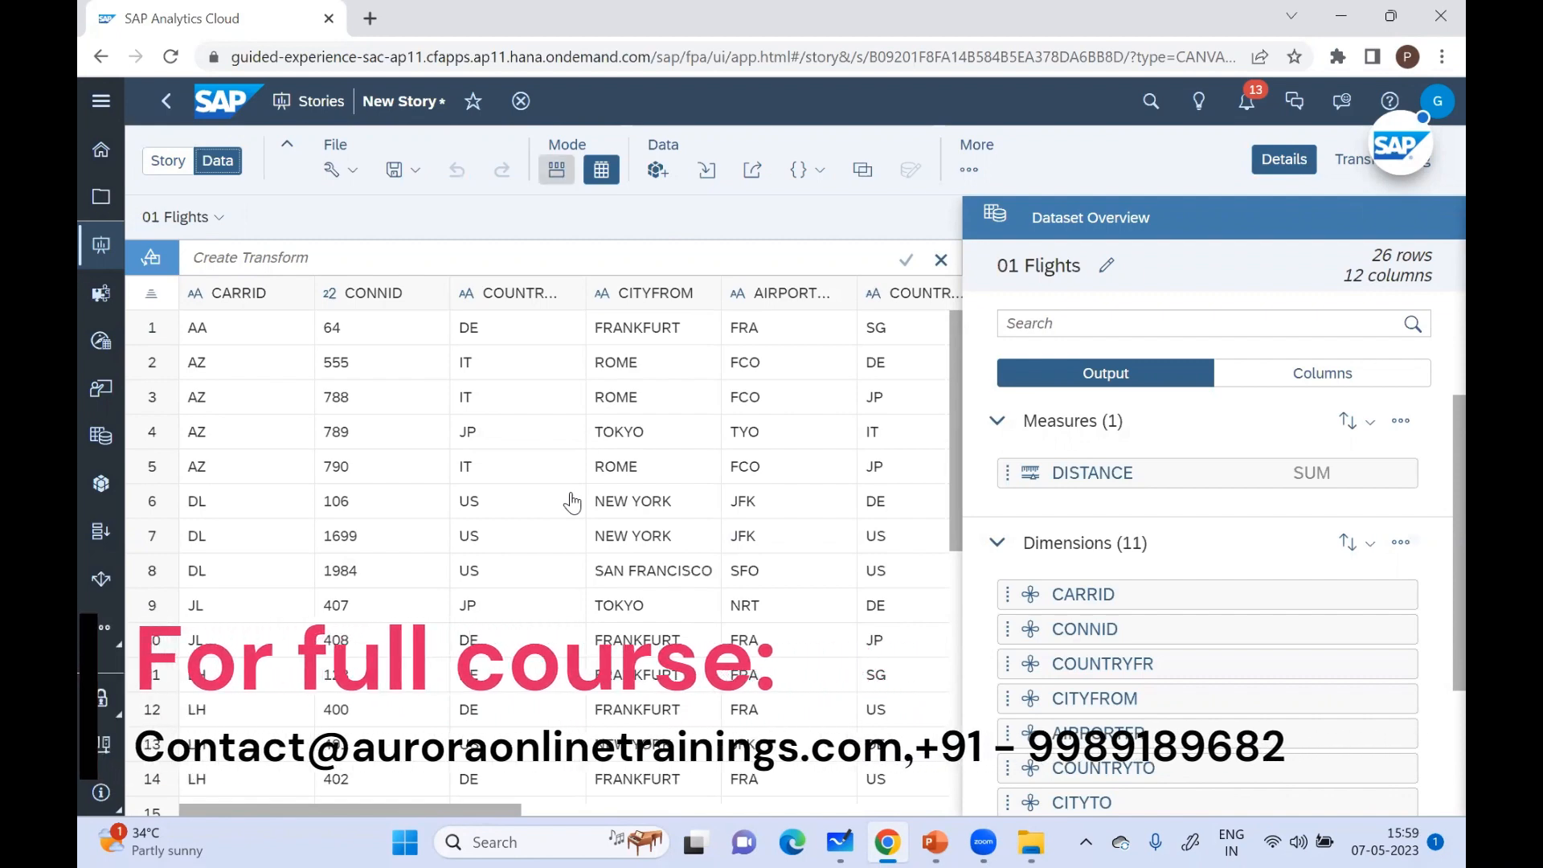
{"action": "left_click", "coordinate": [557, 170]}
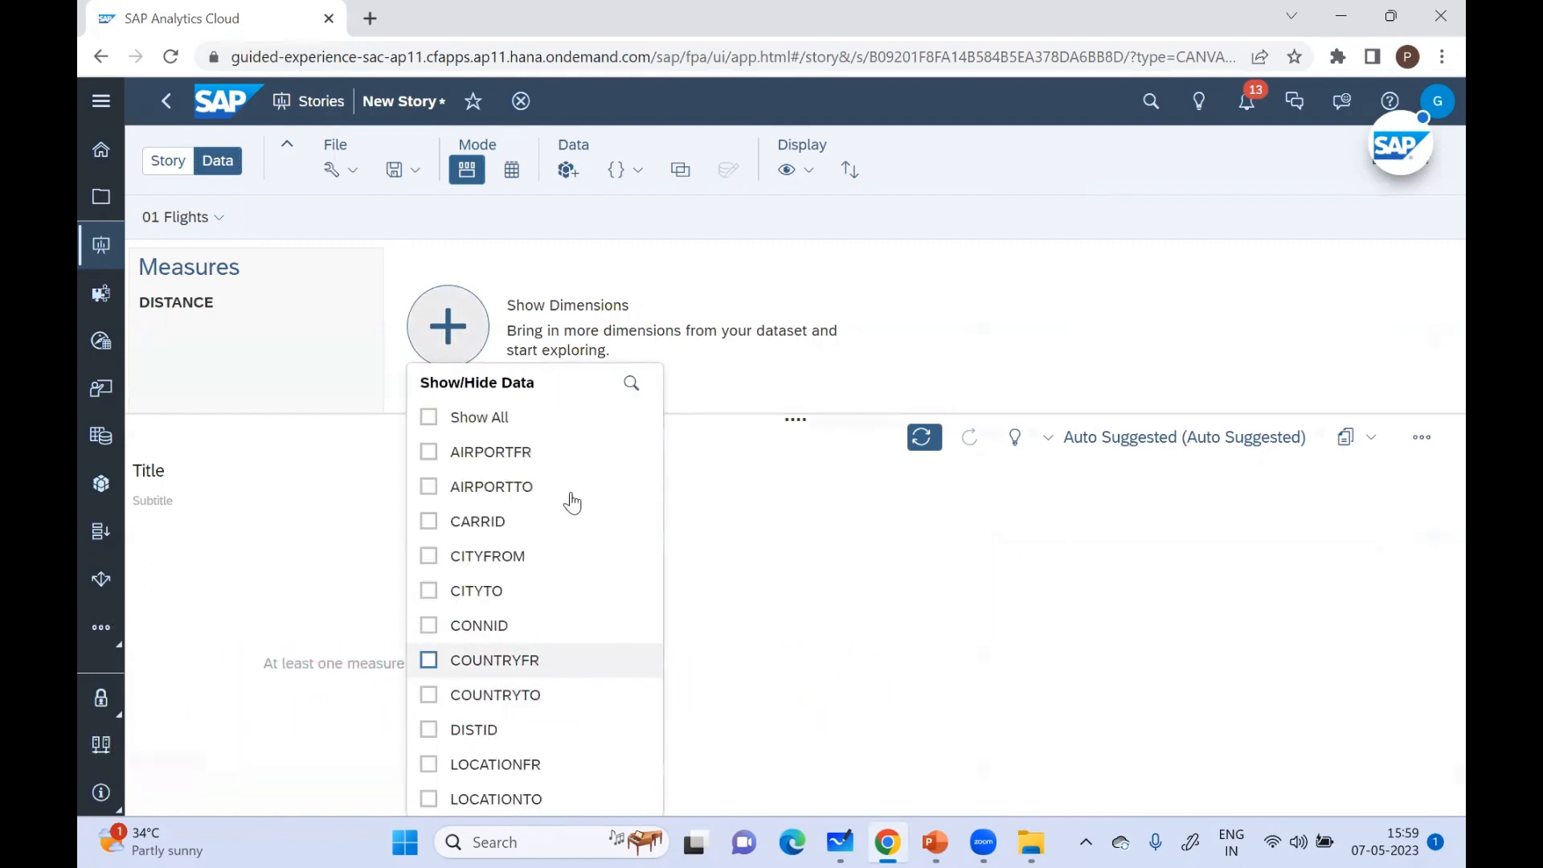
{"action": "left_click", "coordinate": [429, 660]}
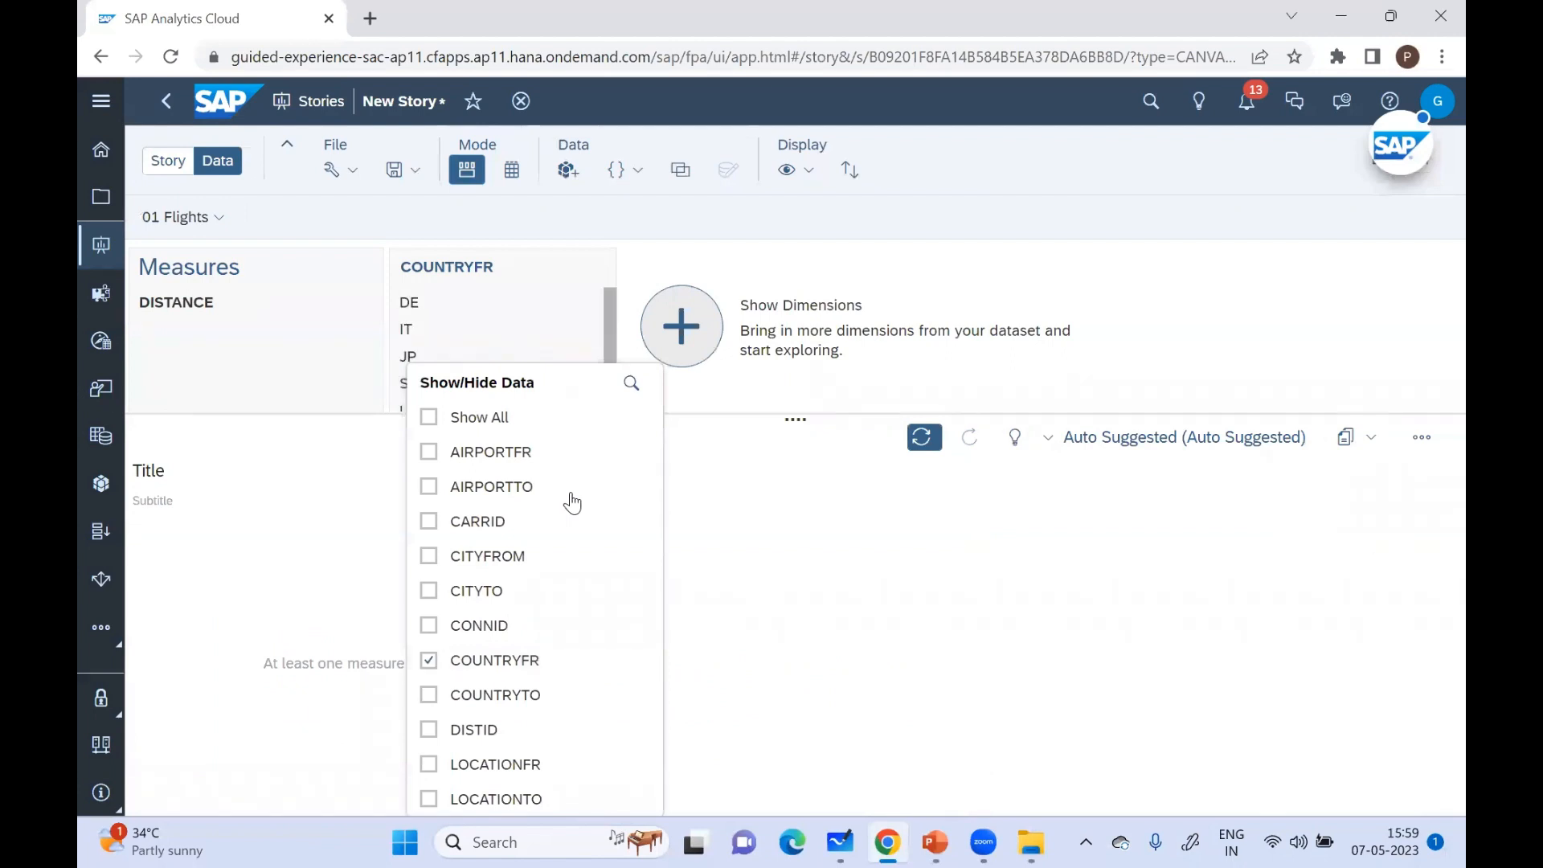
{"action": "left_click", "coordinate": [447, 267]}
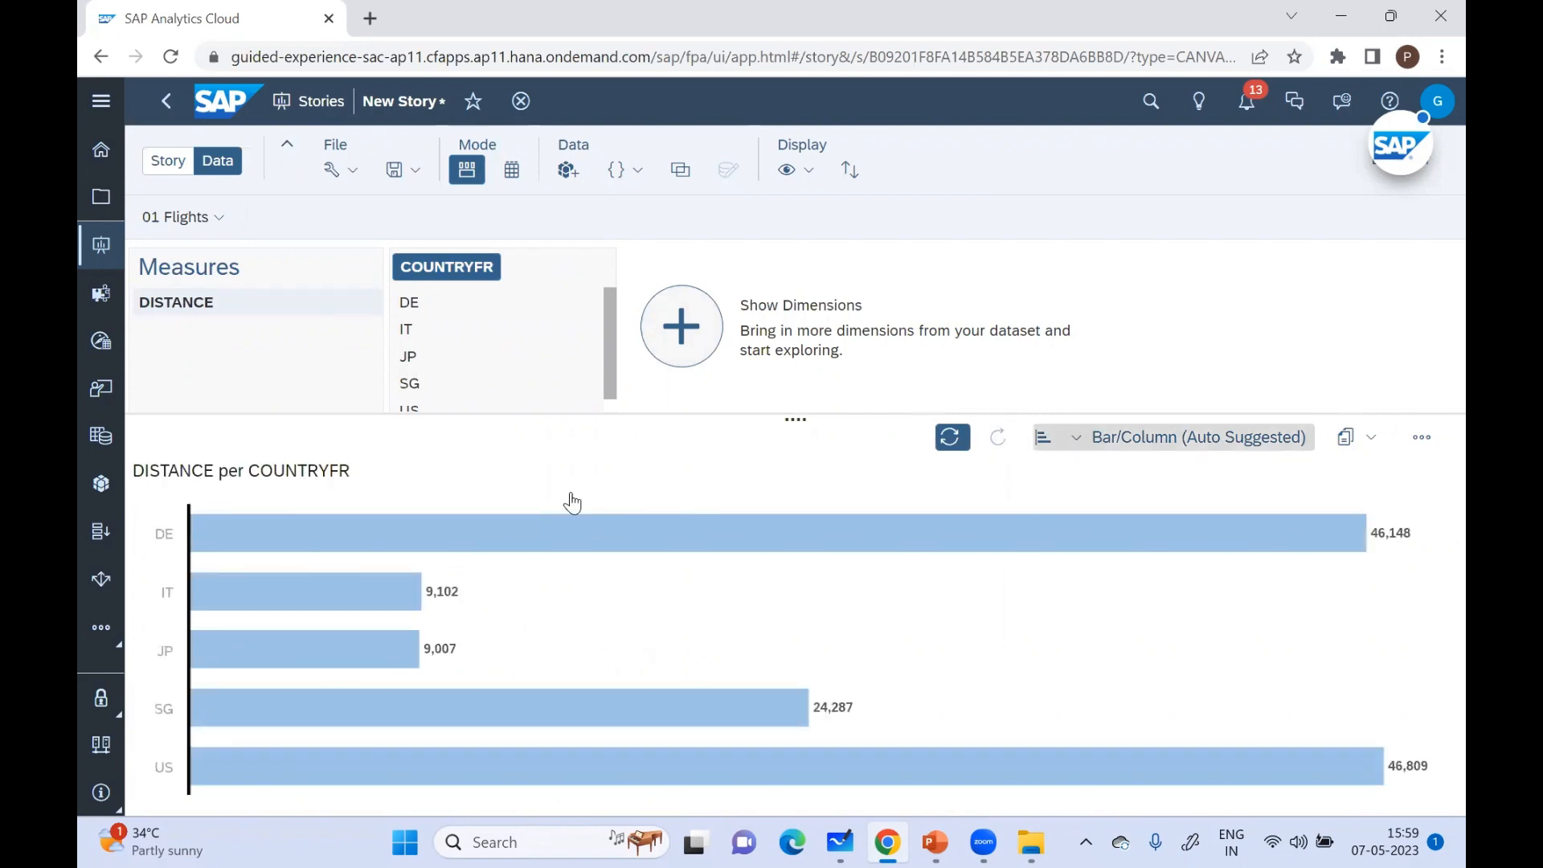
{"action": "left_click", "coordinate": [1079, 438]}
{"action": "left_click", "coordinate": [1085, 505]}
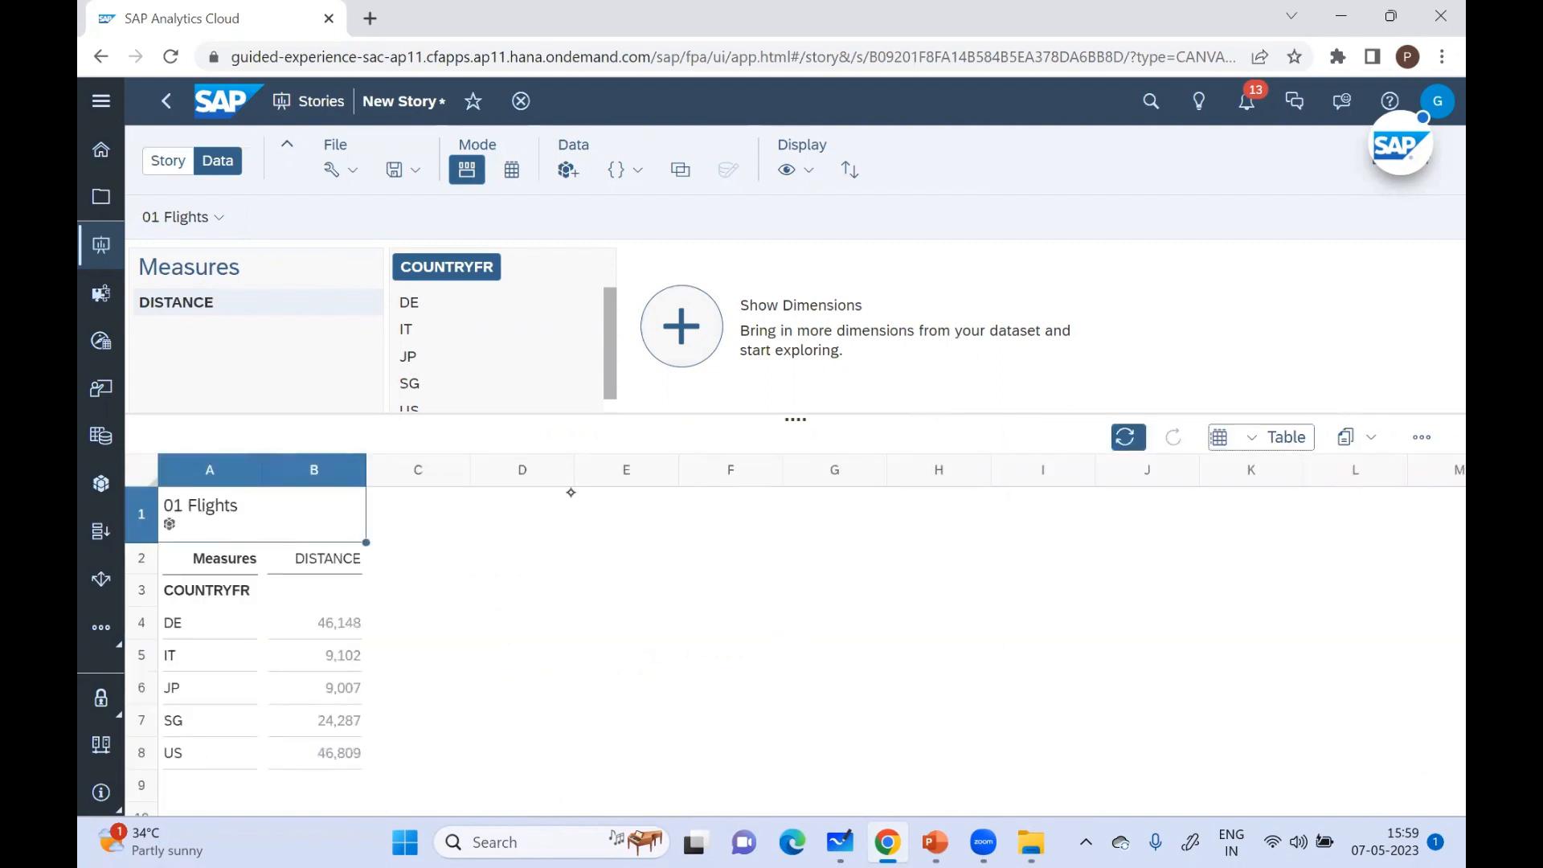
Step: Return to the dataset's grid view and examine the columns from CARRID through DISTANCE to the location fields
{"action": "left_click", "coordinate": [512, 169]}
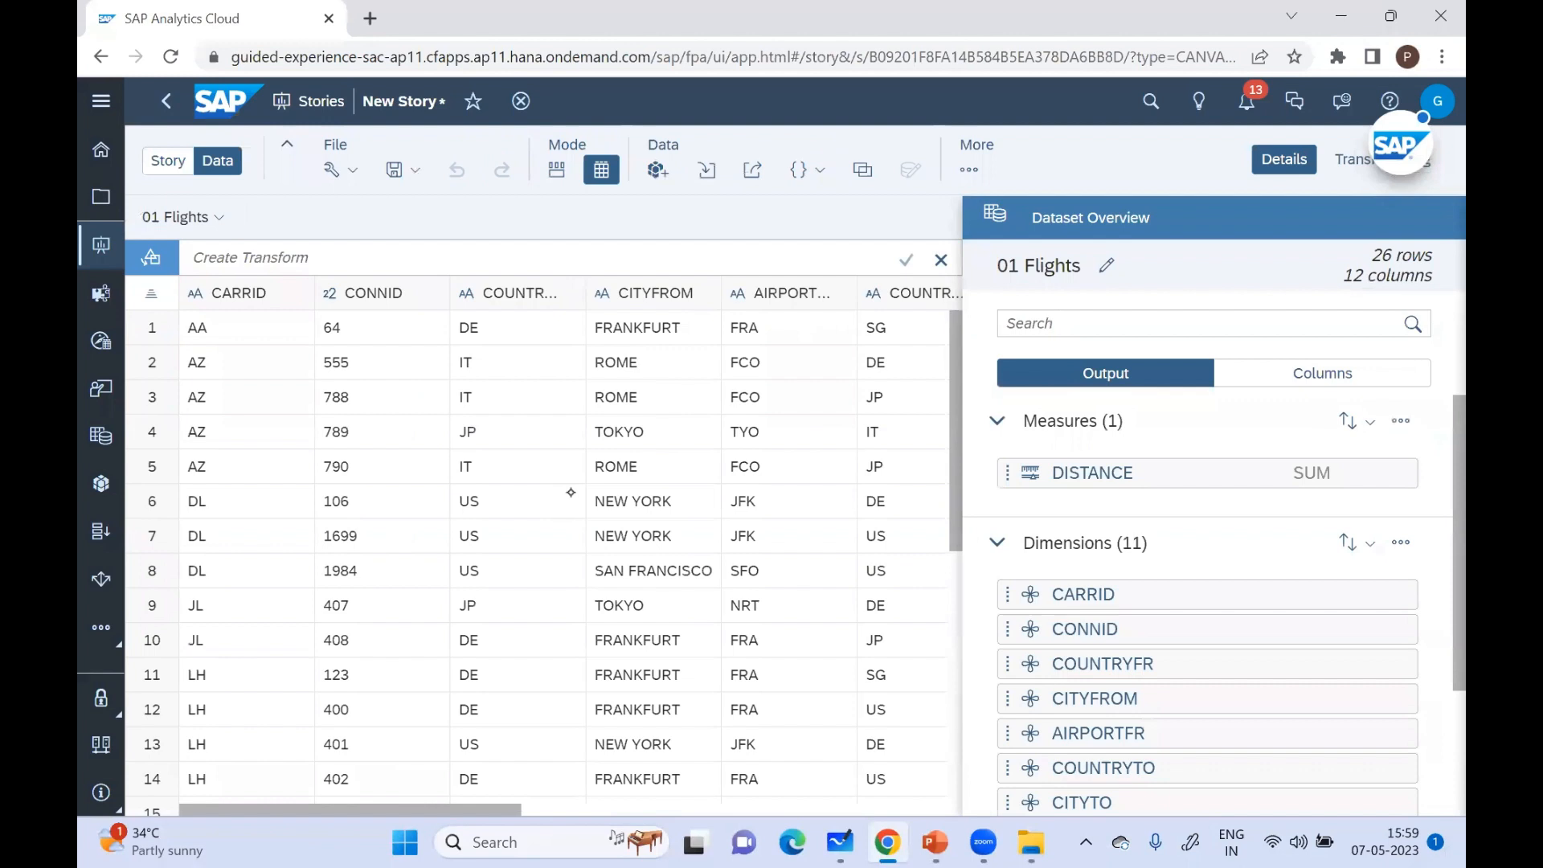
{"action": "scroll", "coordinate": [570, 492], "scroll_direction": "right", "scroll_amount": 5}
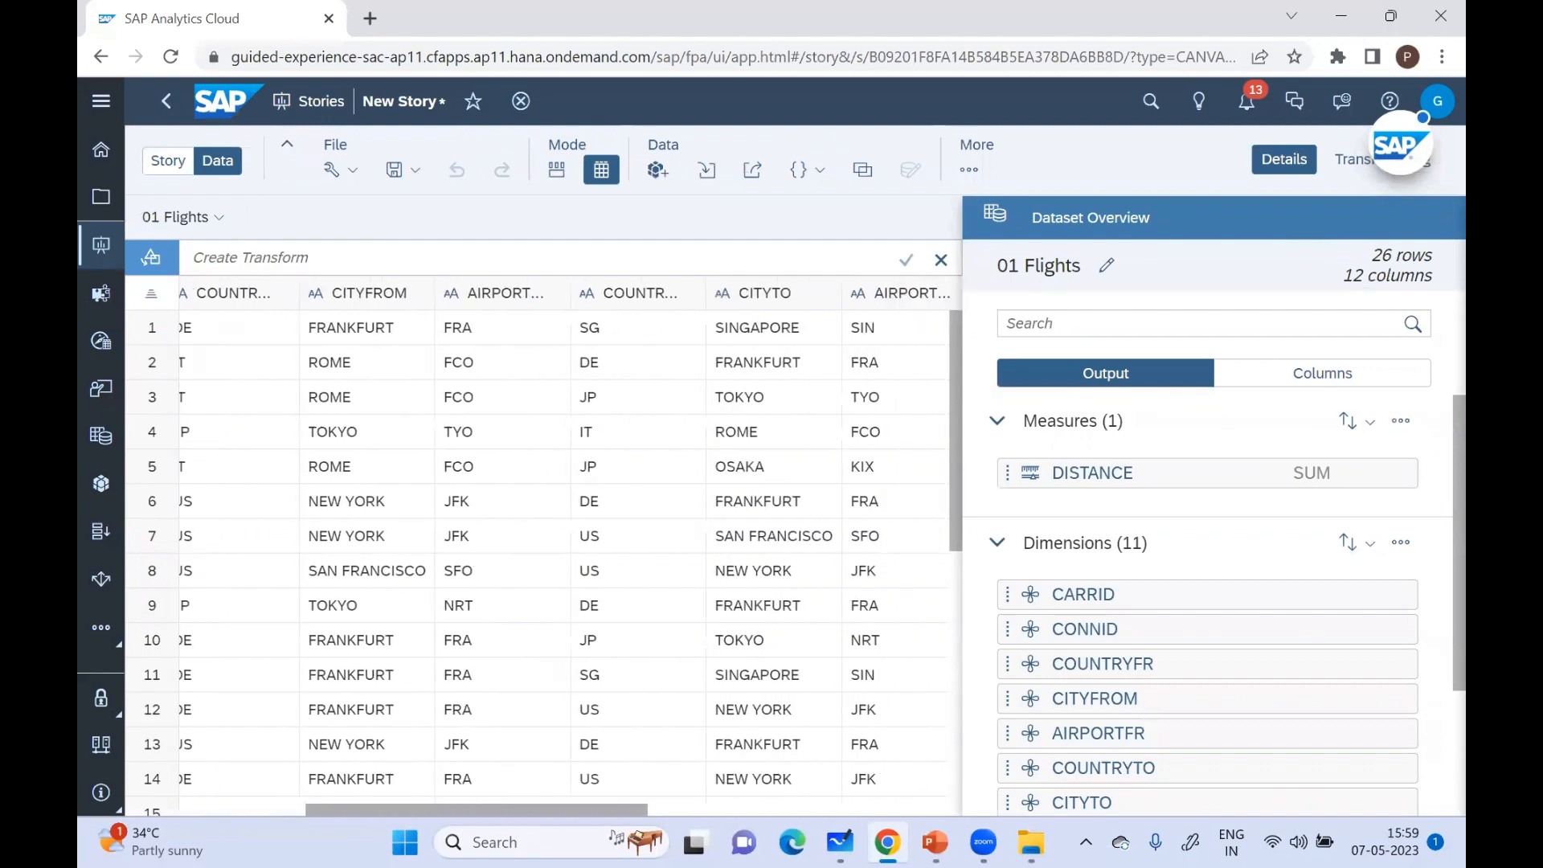
{"action": "scroll", "coordinate": [567, 549], "scroll_direction": "right", "scroll_amount": 9}
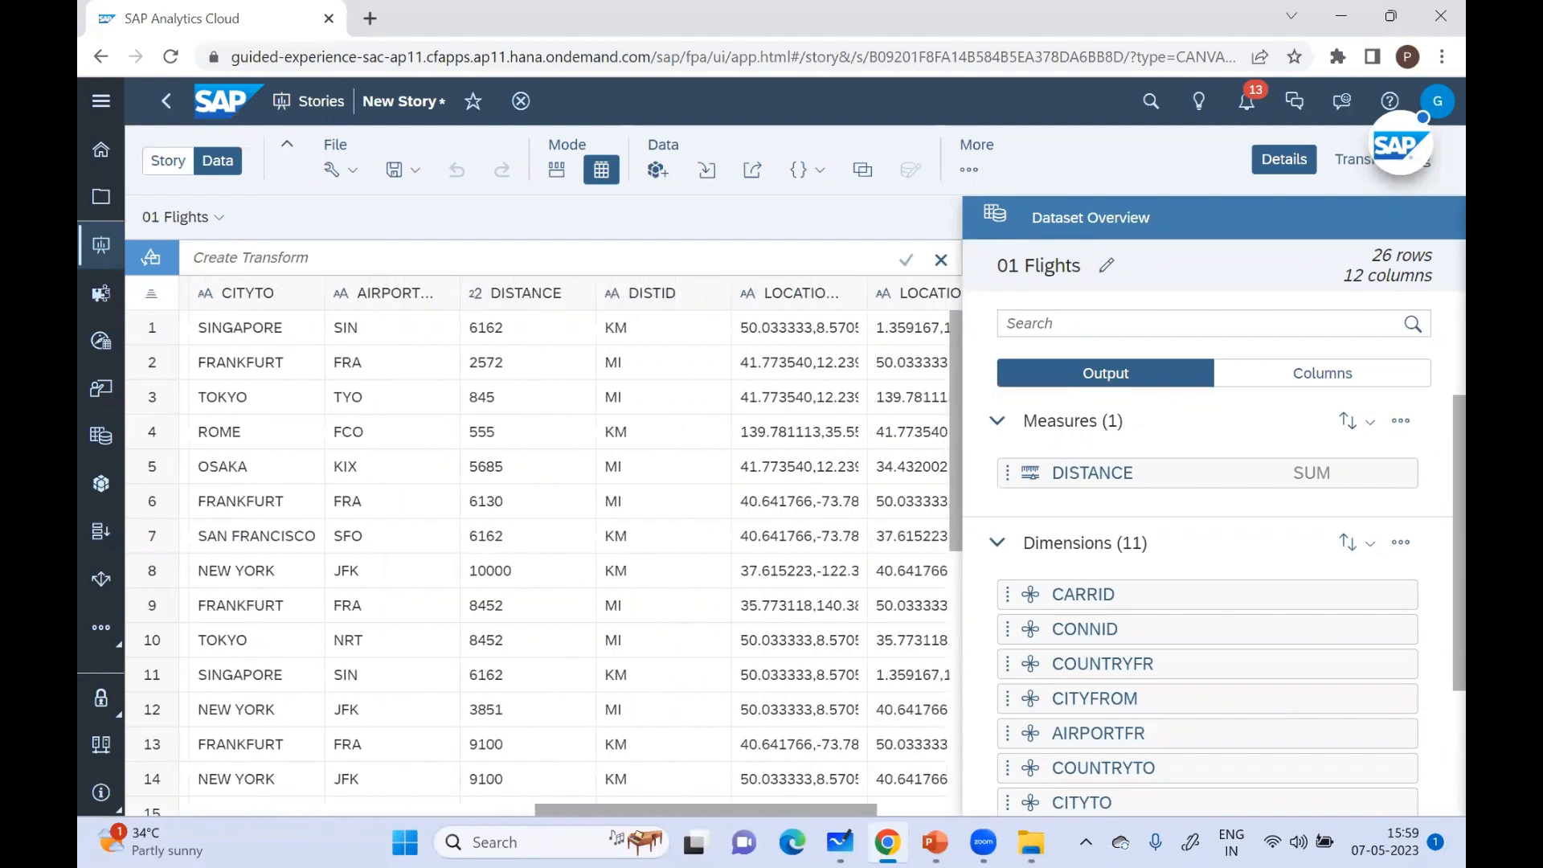
{"action": "scroll", "coordinate": [568, 549], "scroll_direction": "right", "scroll_amount": 2}
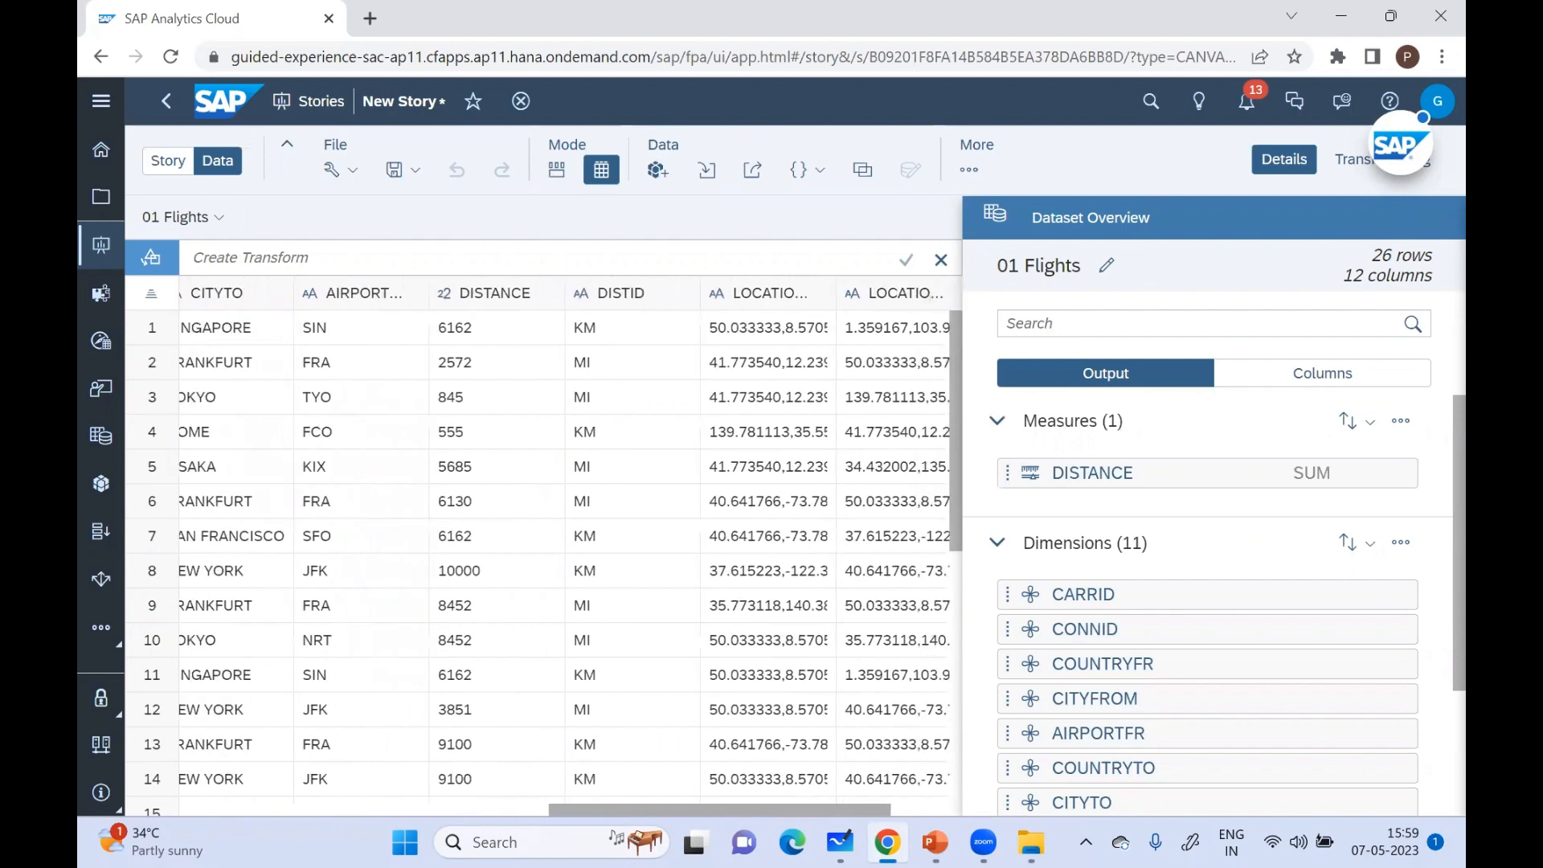
{"action": "scroll", "coordinate": [567, 550], "scroll_direction": "left", "scroll_amount": 5}
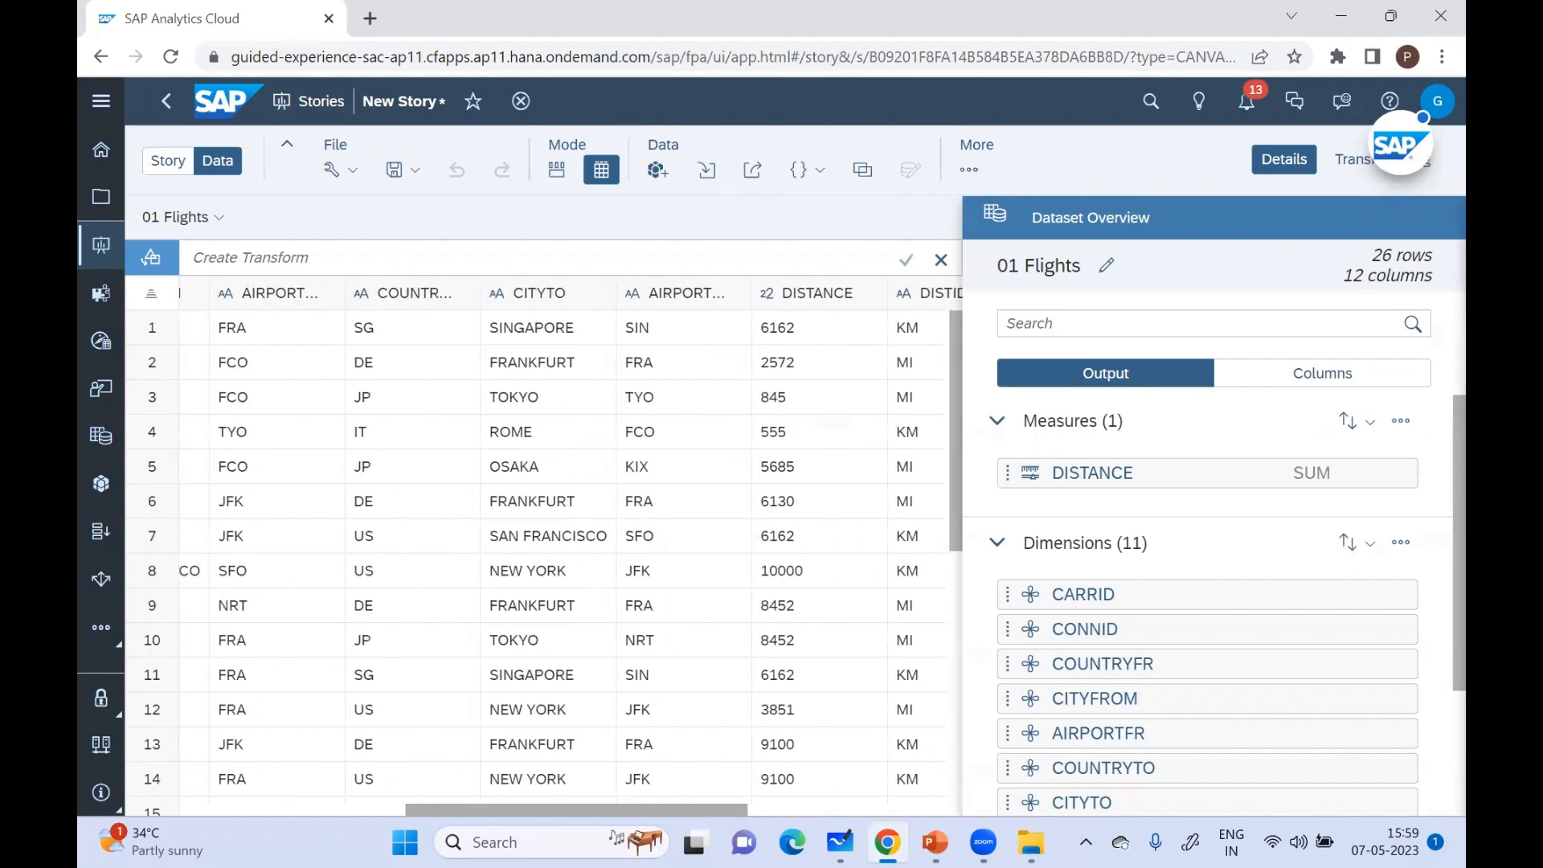
{"action": "scroll", "coordinate": [571, 492], "scroll_direction": "left", "scroll_amount": 10}
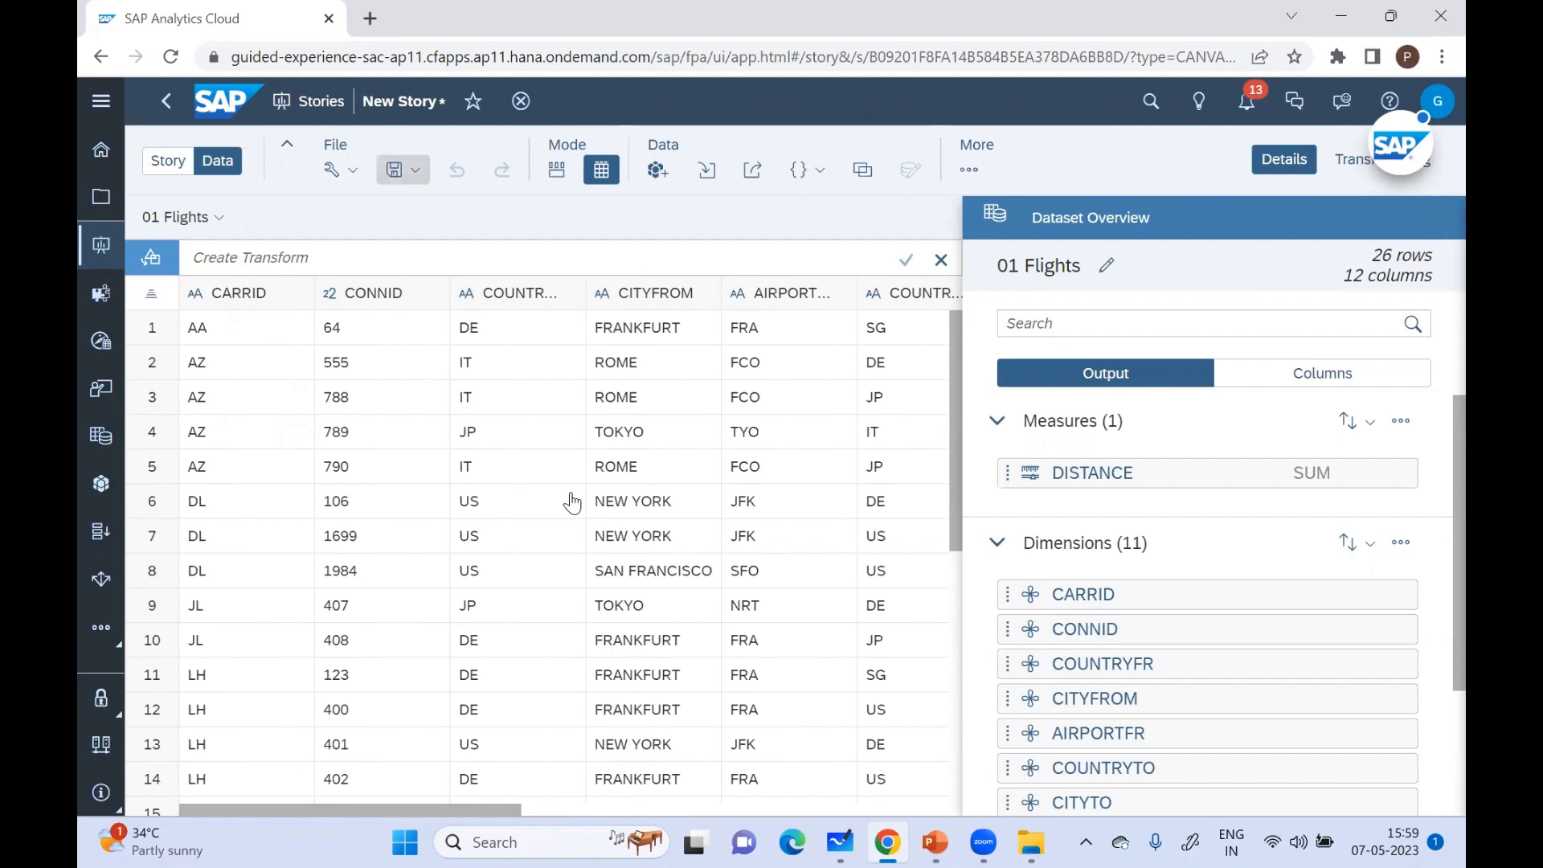
Step: Add a horizontal bar chart of DISTANCE to the story page with COUNTRYFR as its dimension
{"action": "left_click", "coordinate": [168, 161]}
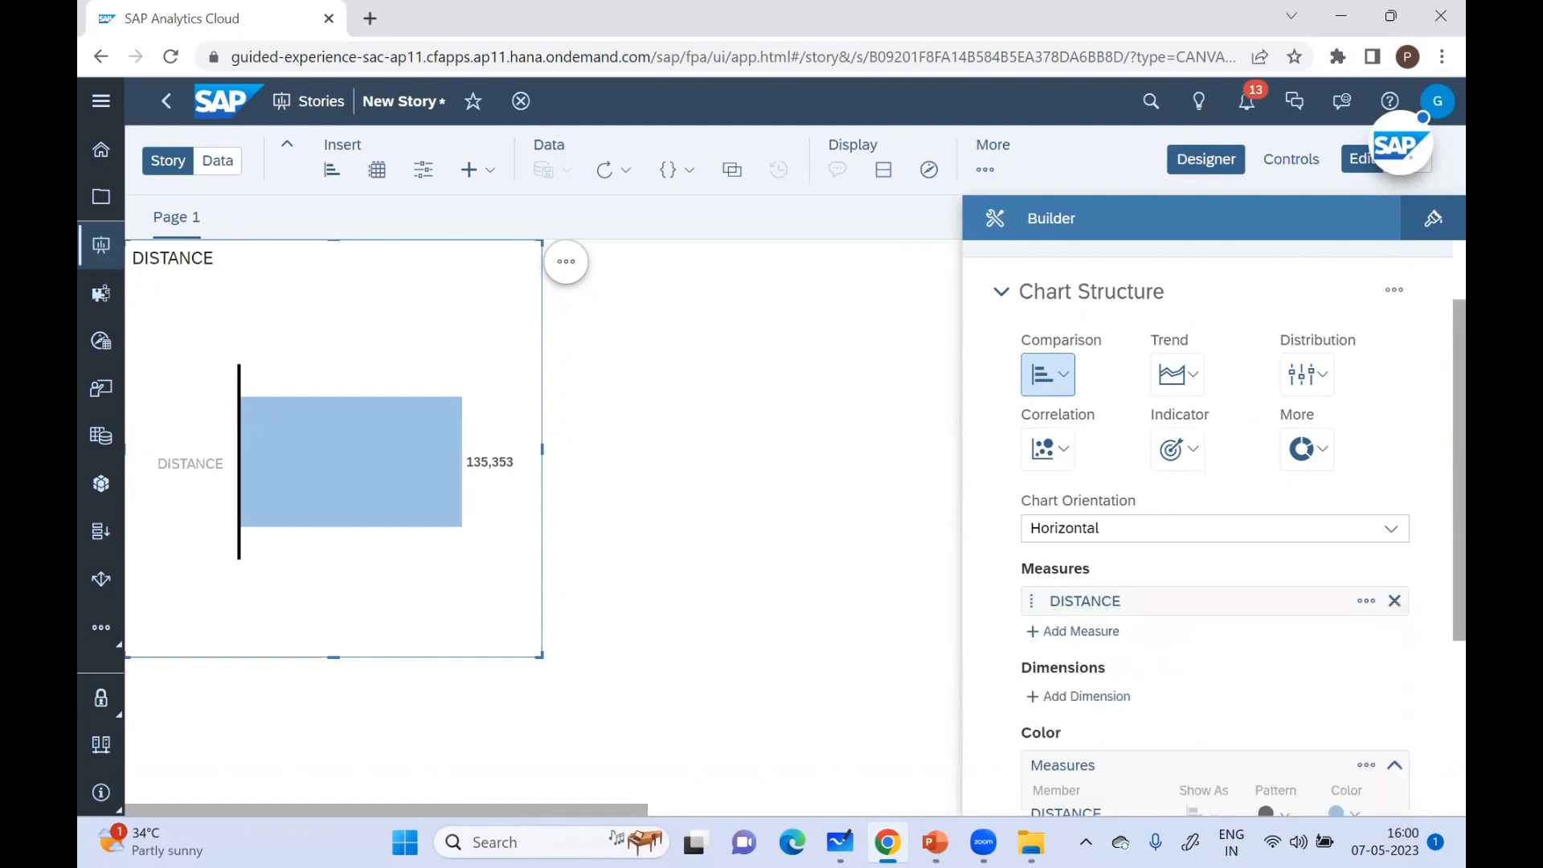
{"action": "left_click", "coordinate": [1079, 557]}
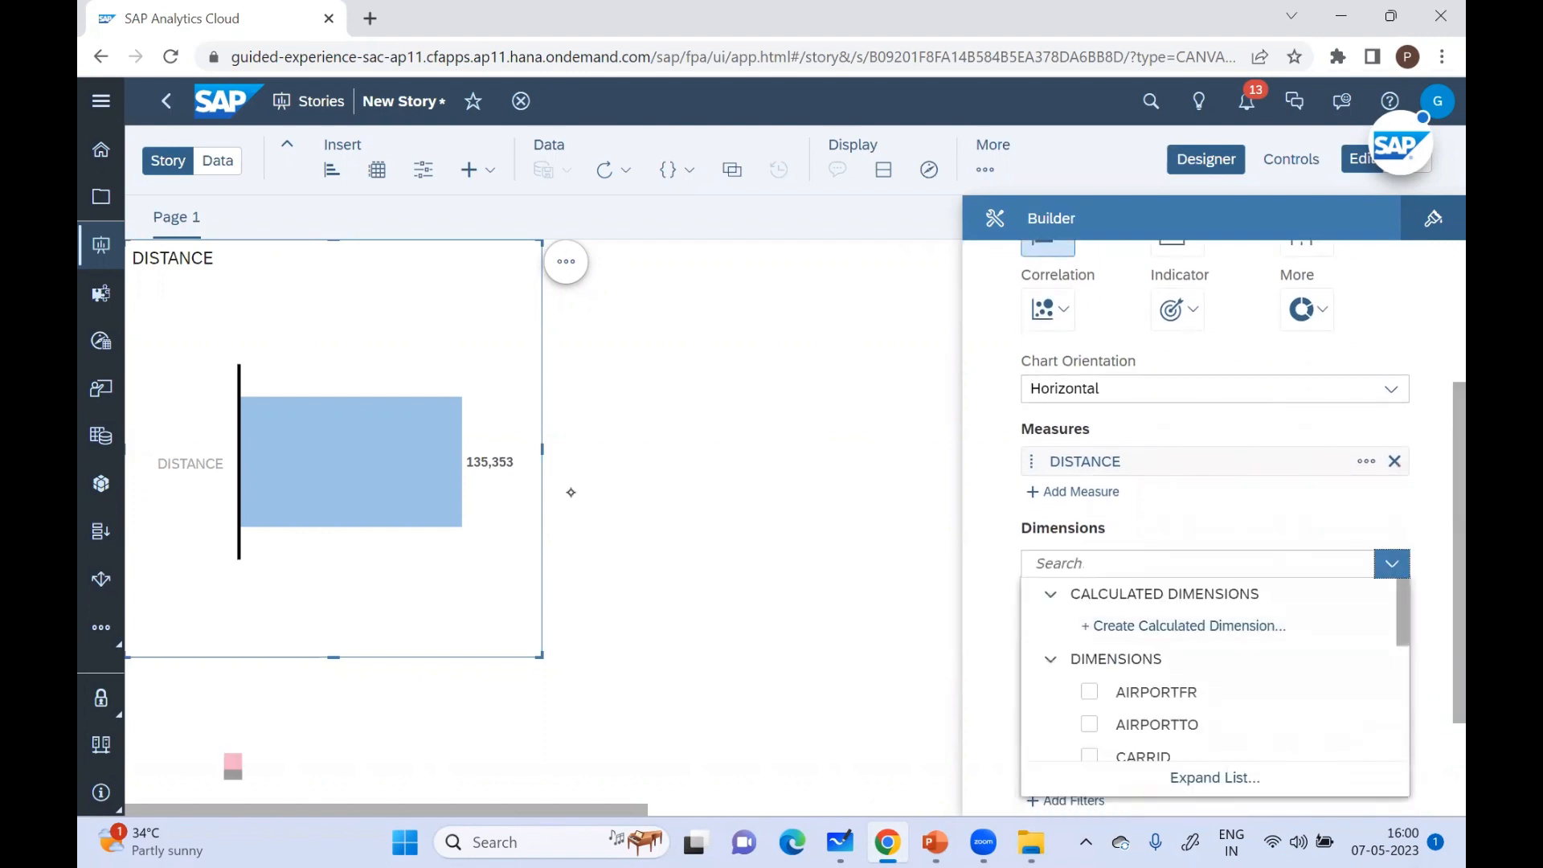
{"action": "scroll", "coordinate": [1214, 675], "scroll_direction": "down", "scroll_amount": 3}
{"action": "scroll", "coordinate": [1214, 675], "scroll_direction": "down", "scroll_amount": 4}
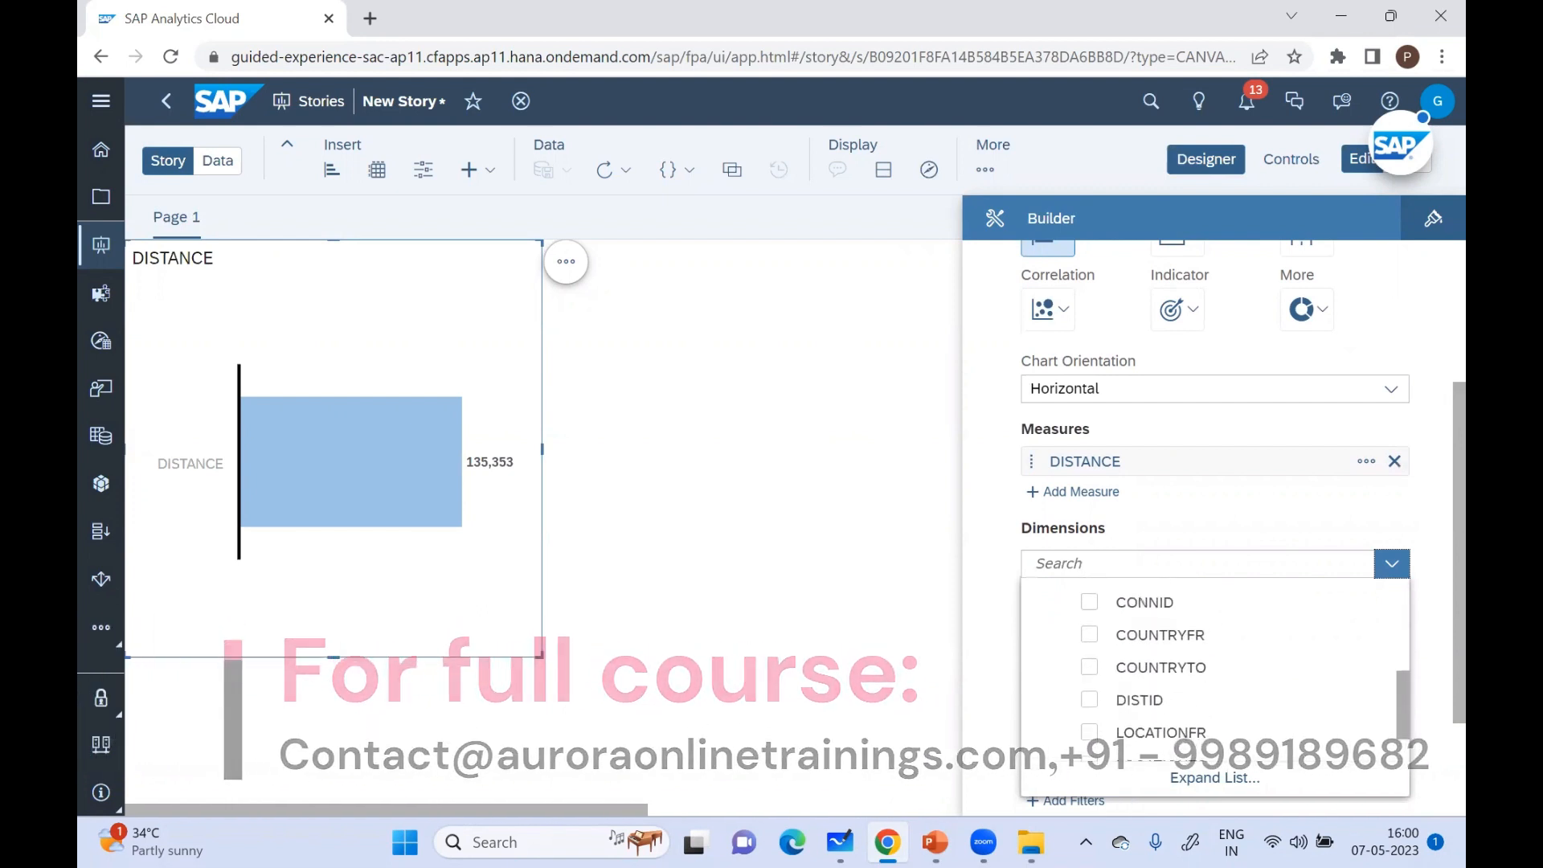
{"action": "scroll", "coordinate": [1213, 675], "scroll_direction": "up", "scroll_amount": 1}
{"action": "scroll", "coordinate": [1213, 675], "scroll_direction": "up", "scroll_amount": 1}
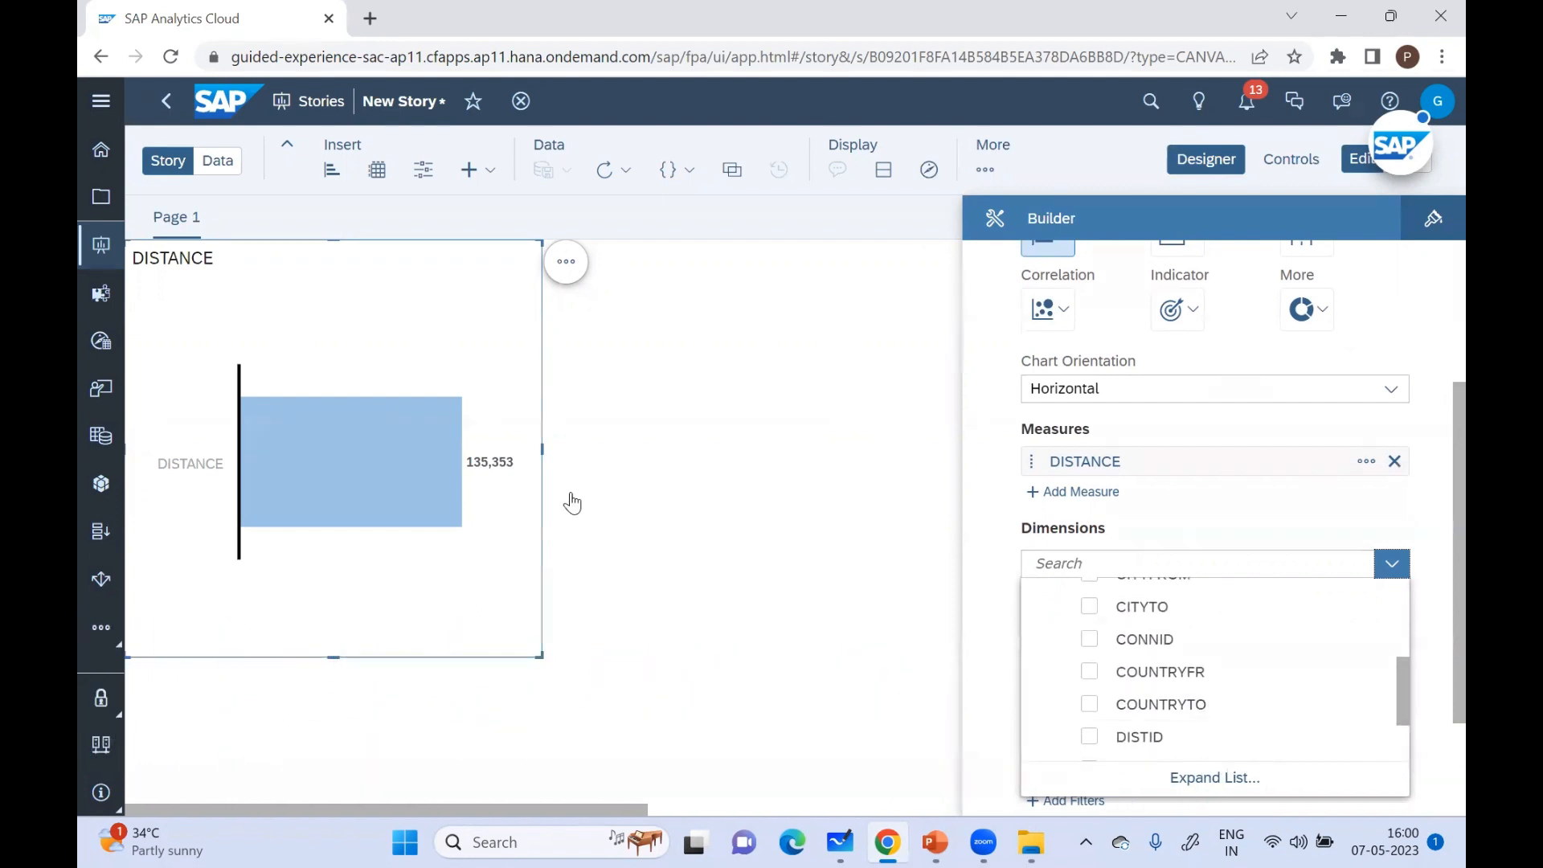
{"action": "left_click", "coordinate": [1090, 671]}
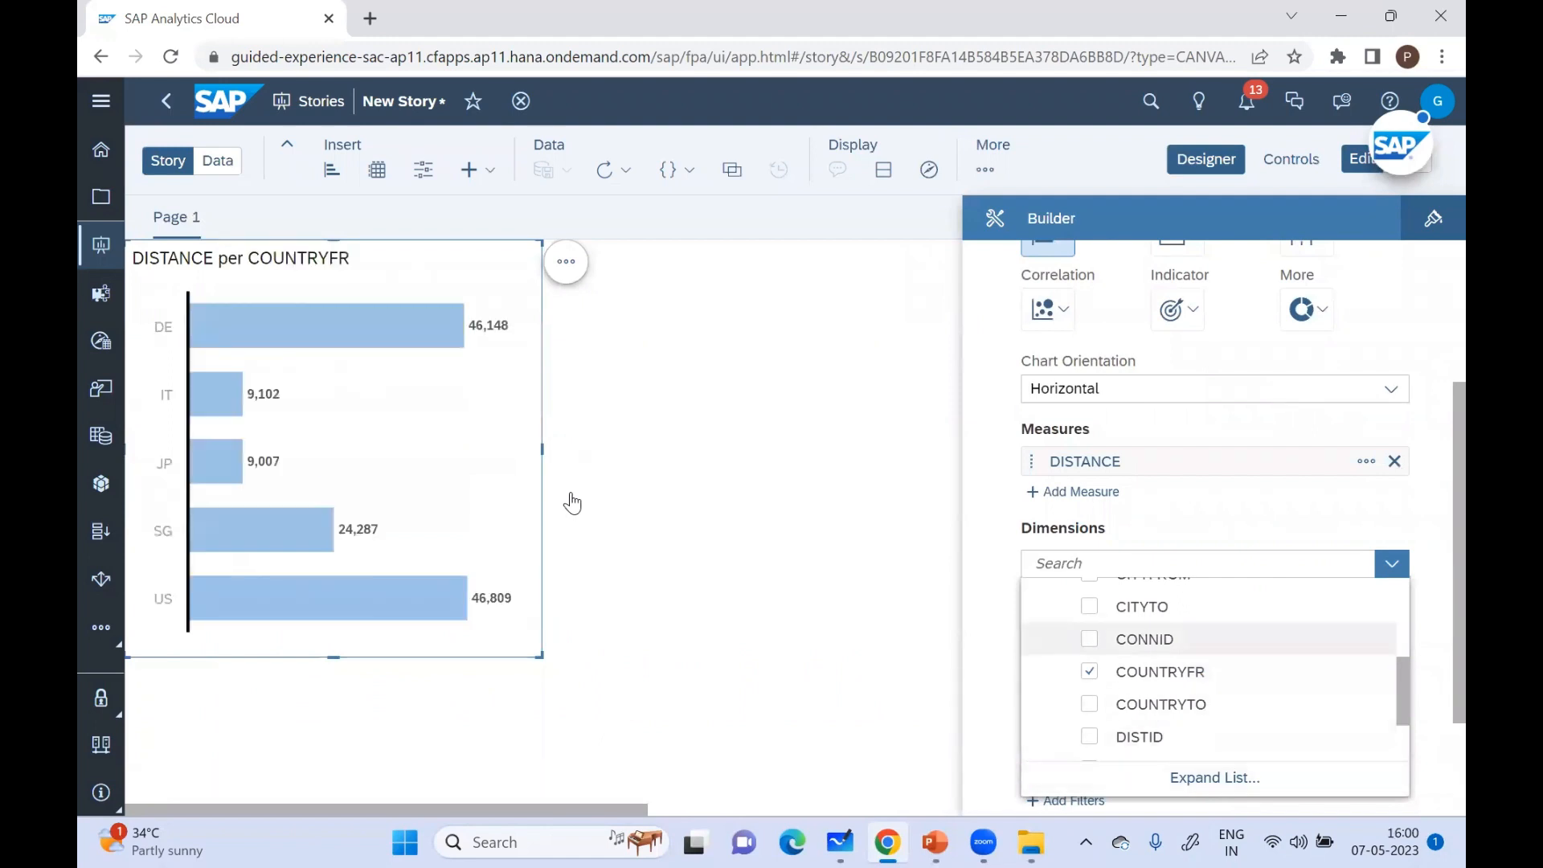
{"action": "left_click", "coordinate": [570, 492]}
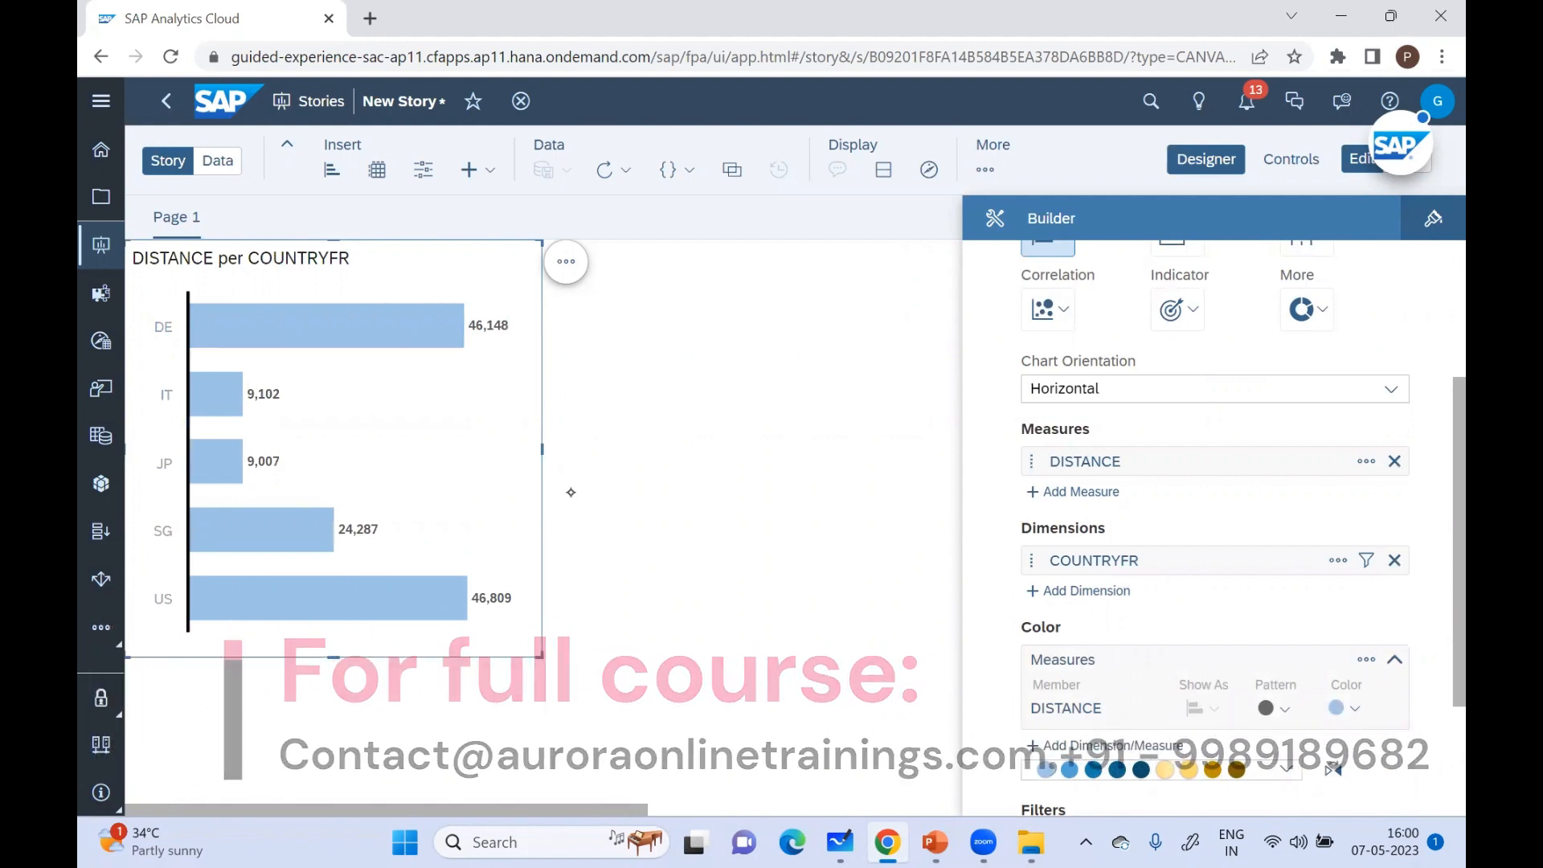
Step: Change the chart's color palette to the standard one starting with blue, orange, green and pink
{"action": "mouse_move", "coordinate": [329, 598]}
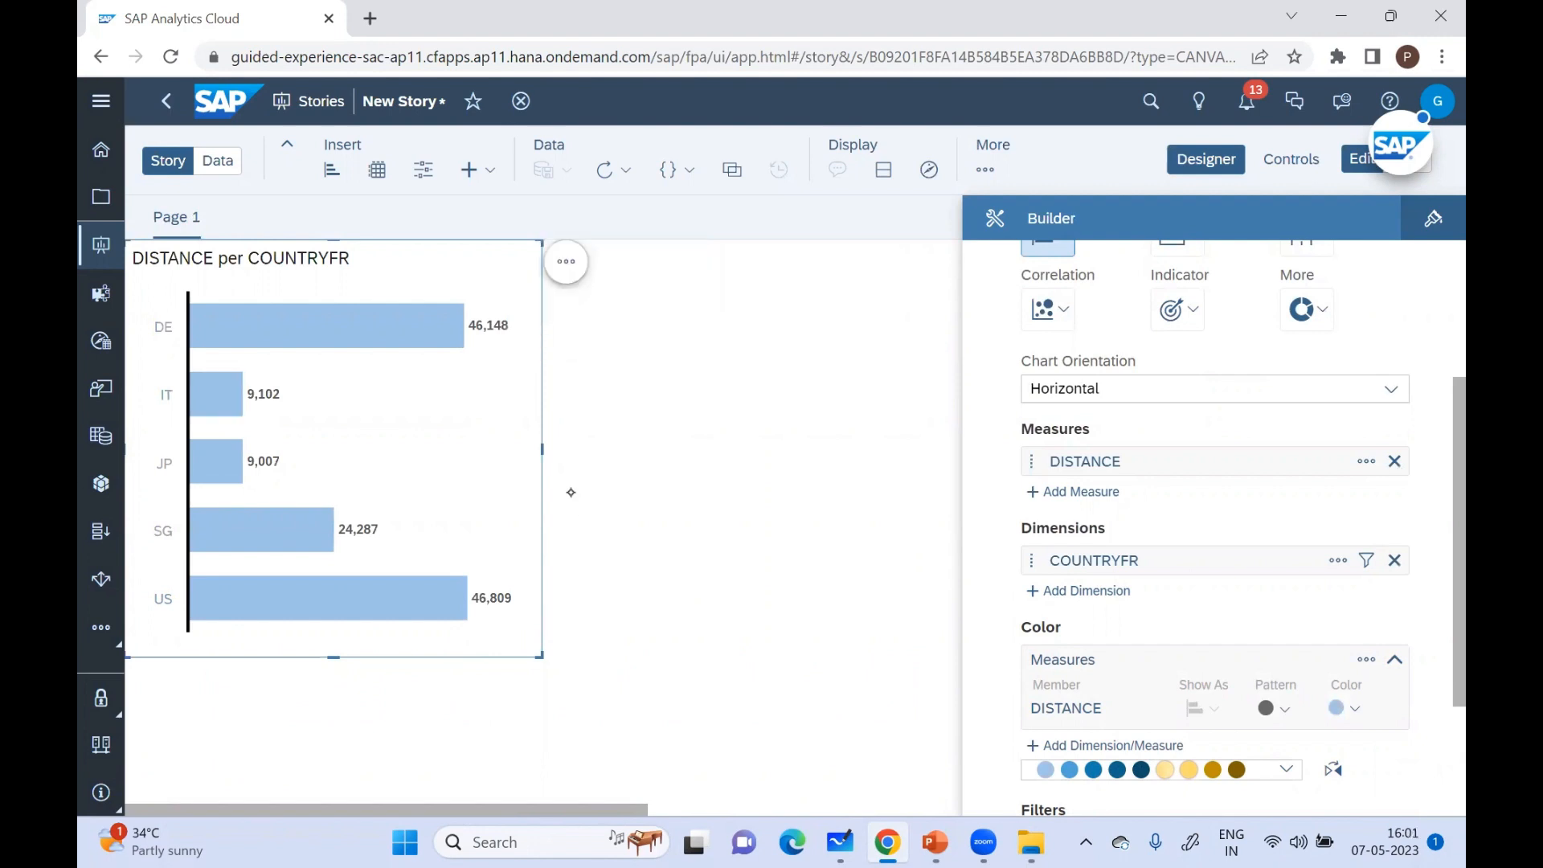
{"action": "left_click", "coordinate": [1286, 770]}
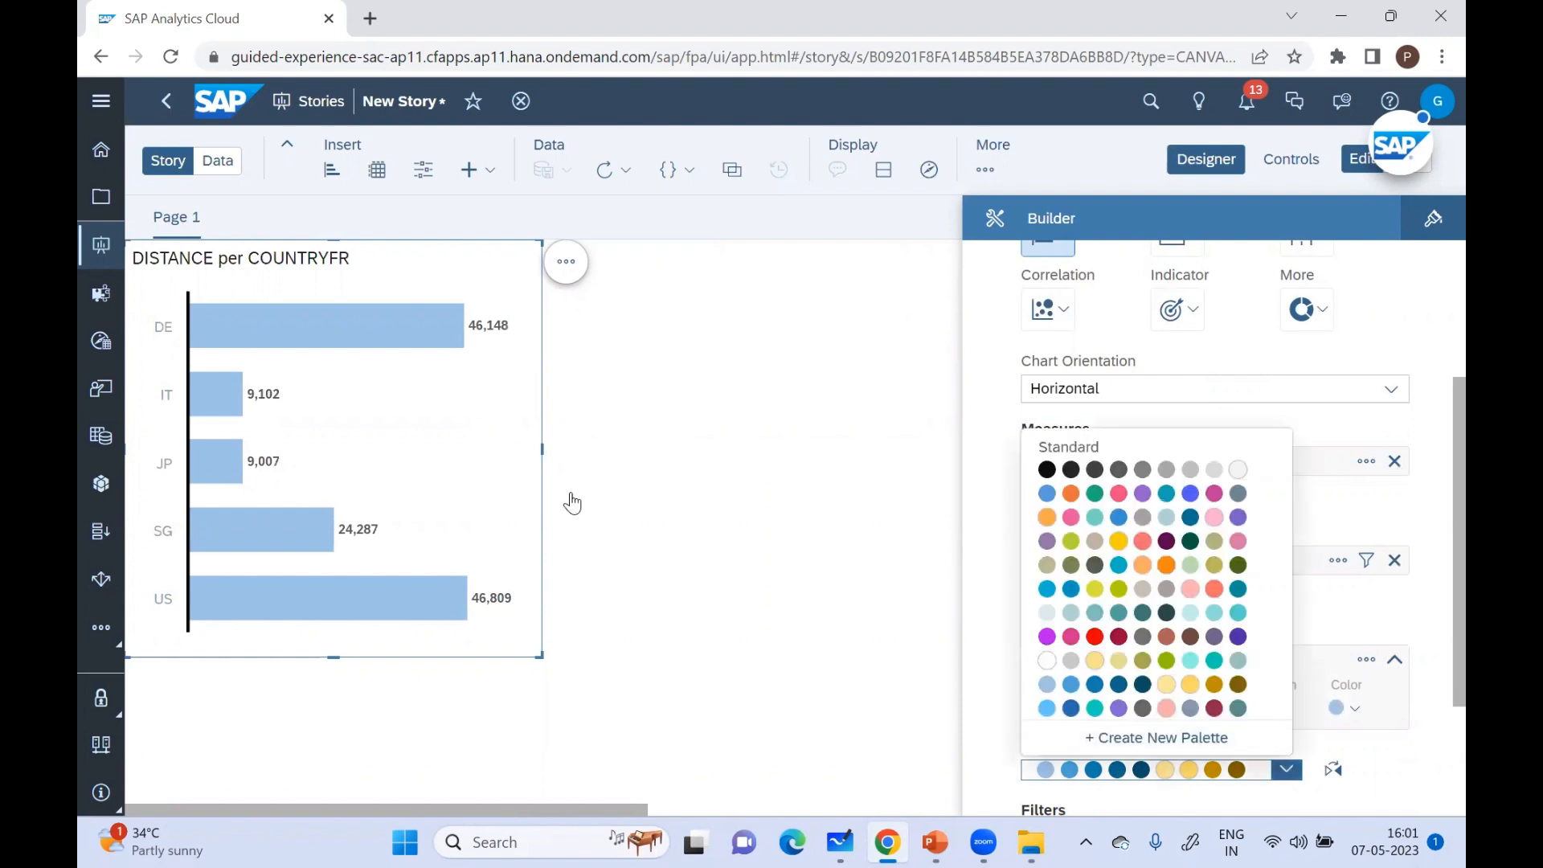
{"action": "left_click", "coordinate": [1141, 492]}
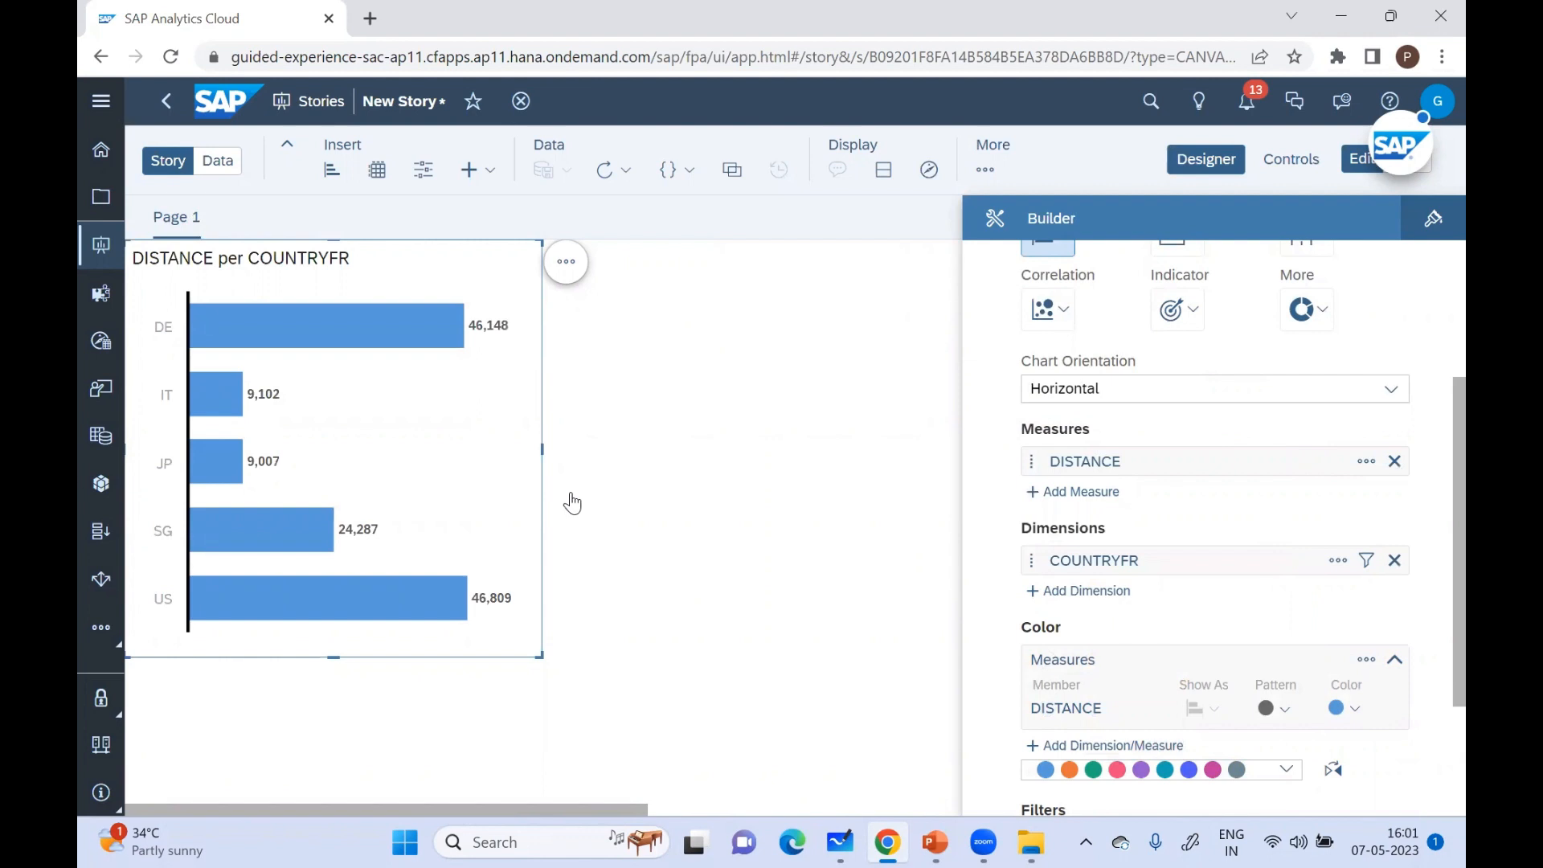
Step: Add the AIRPORTFR dimension as the chart's color so the bars are split by departure airport
{"action": "left_click", "coordinate": [1105, 745]}
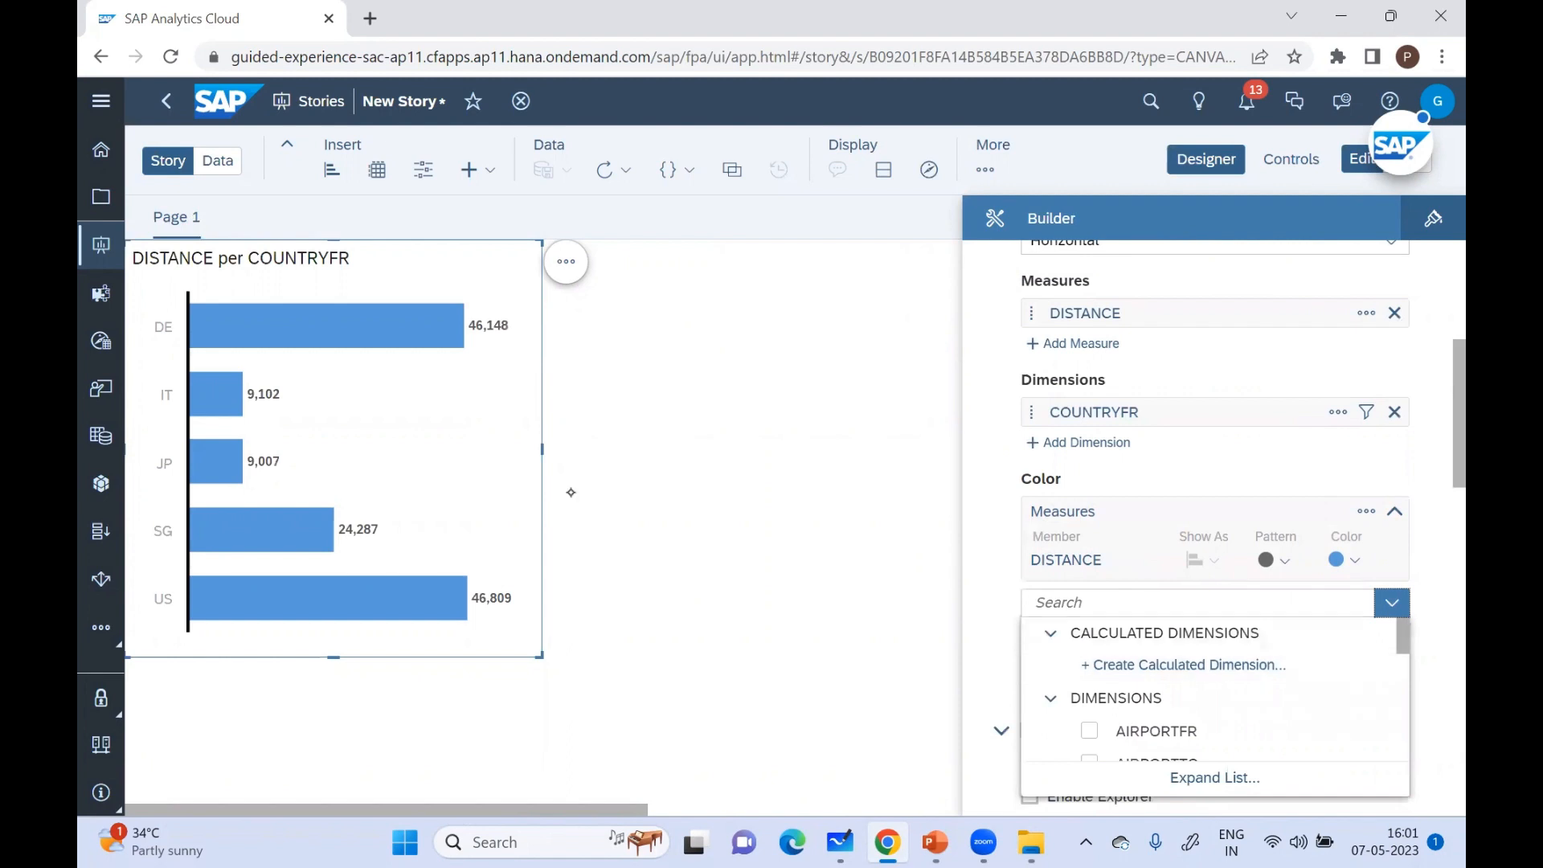
{"action": "scroll", "coordinate": [1214, 691], "scroll_direction": "down", "scroll_amount": 5}
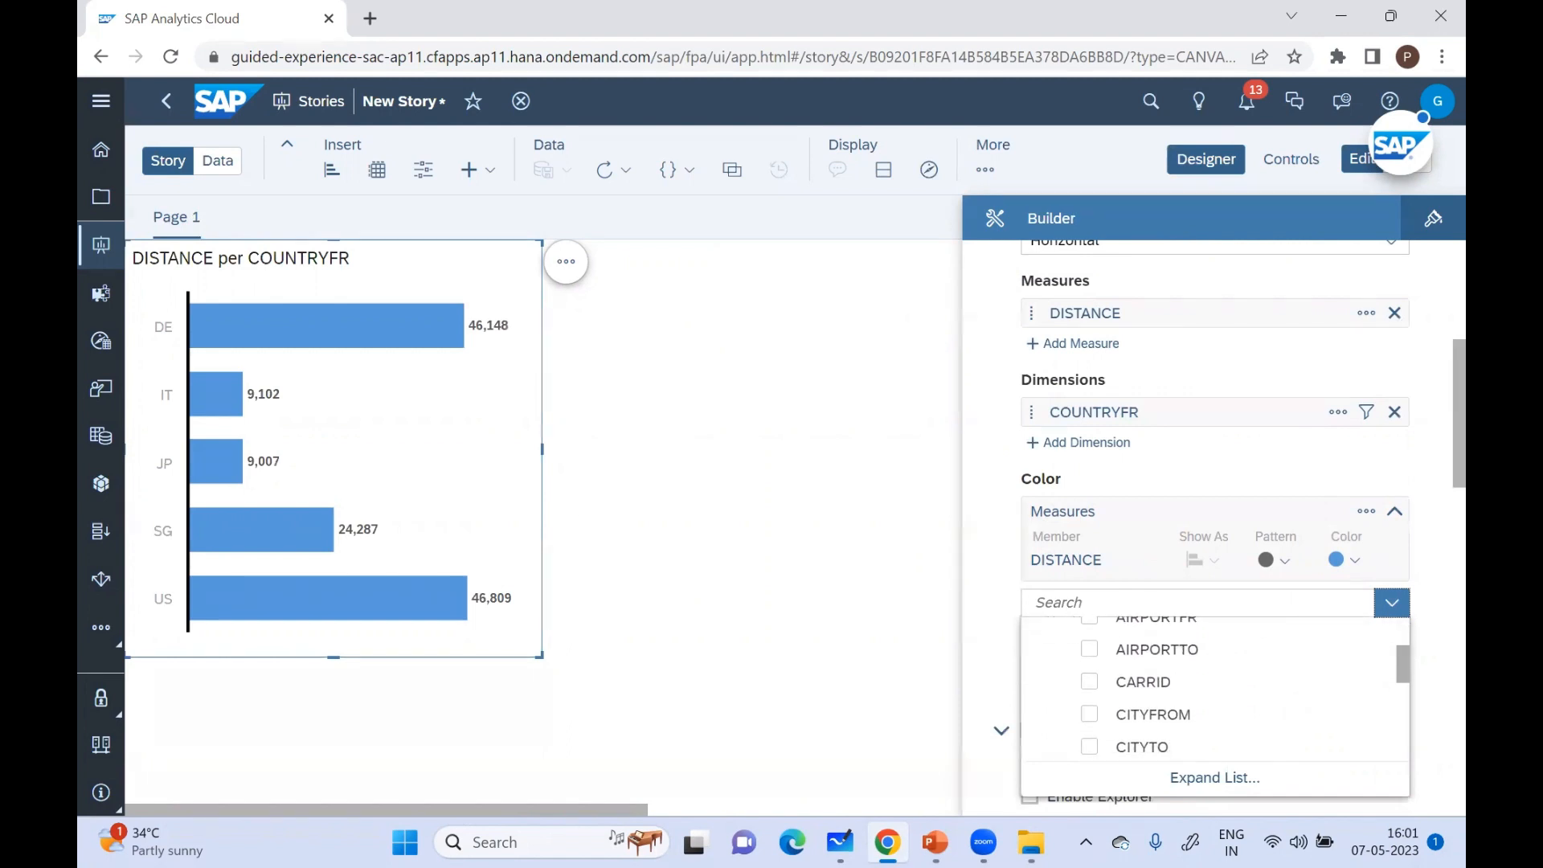
{"action": "scroll", "coordinate": [1213, 691], "scroll_direction": "up", "scroll_amount": 2}
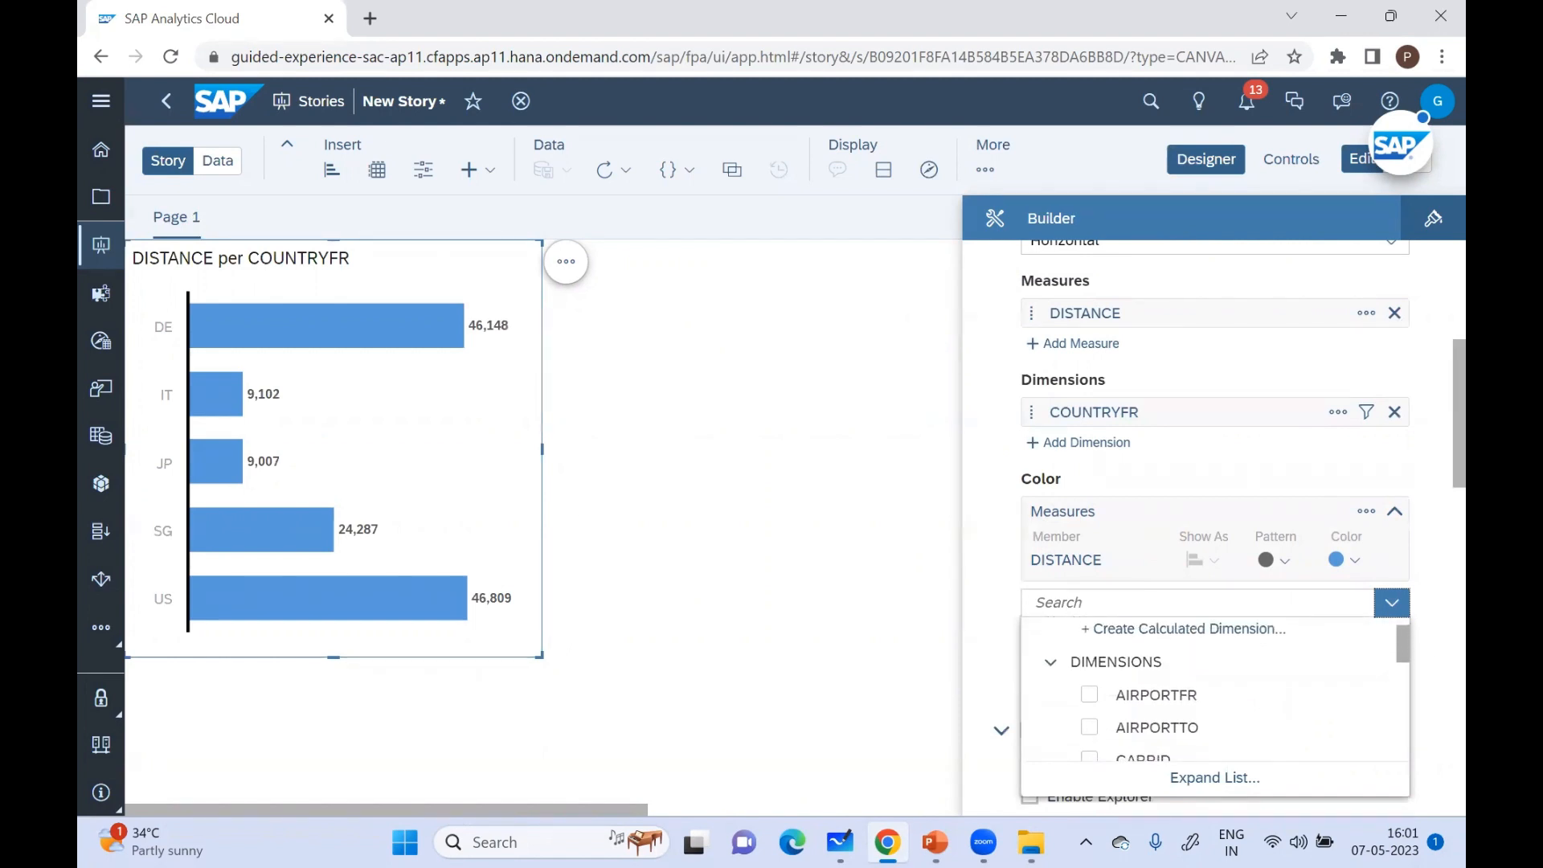
{"action": "left_click", "coordinate": [1090, 692]}
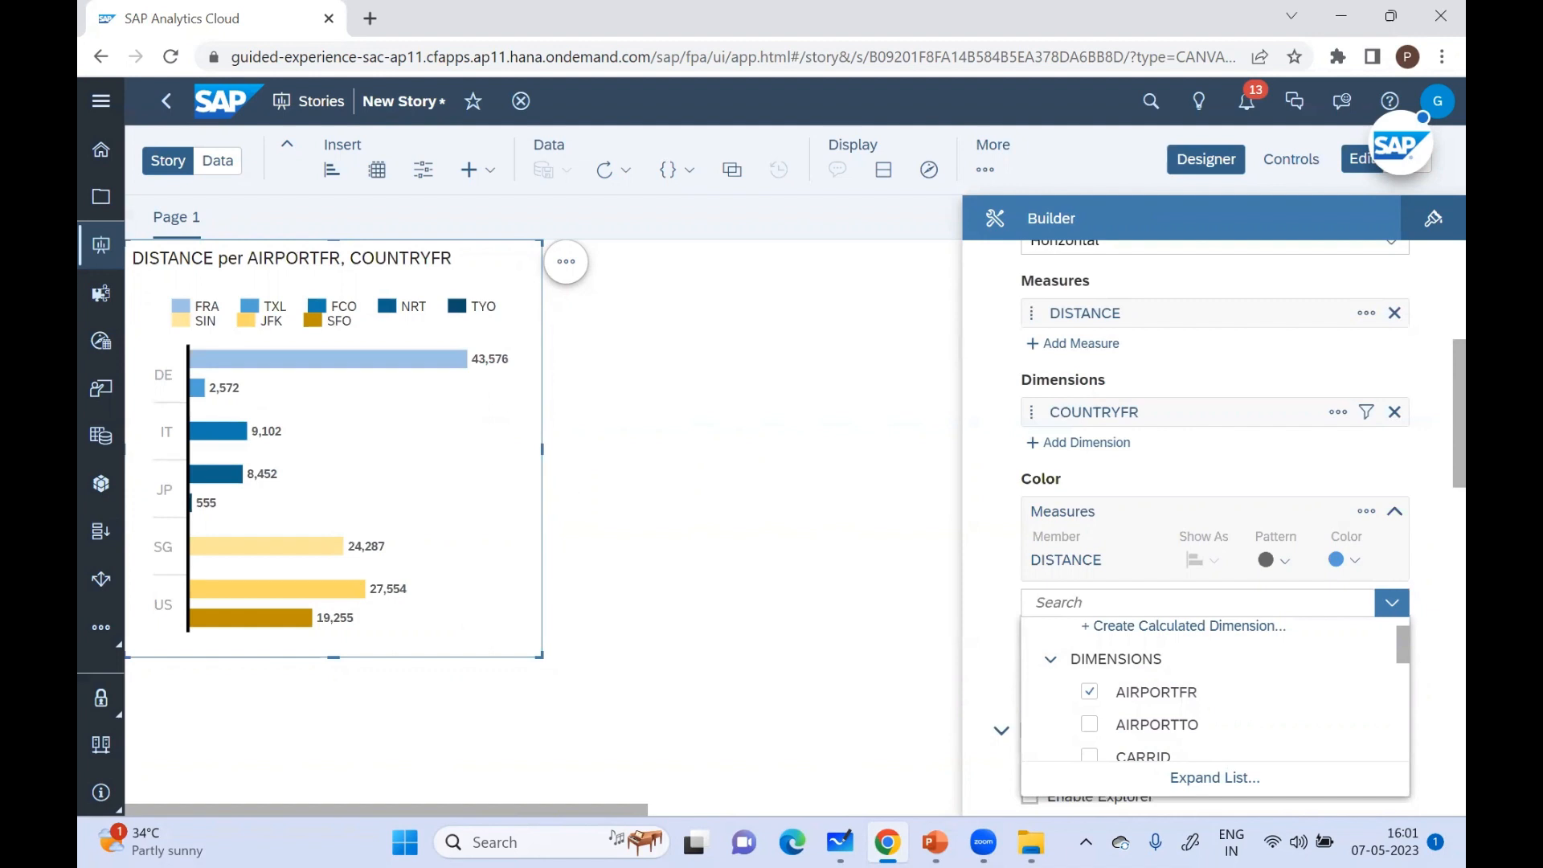
{"action": "left_click", "coordinate": [570, 493]}
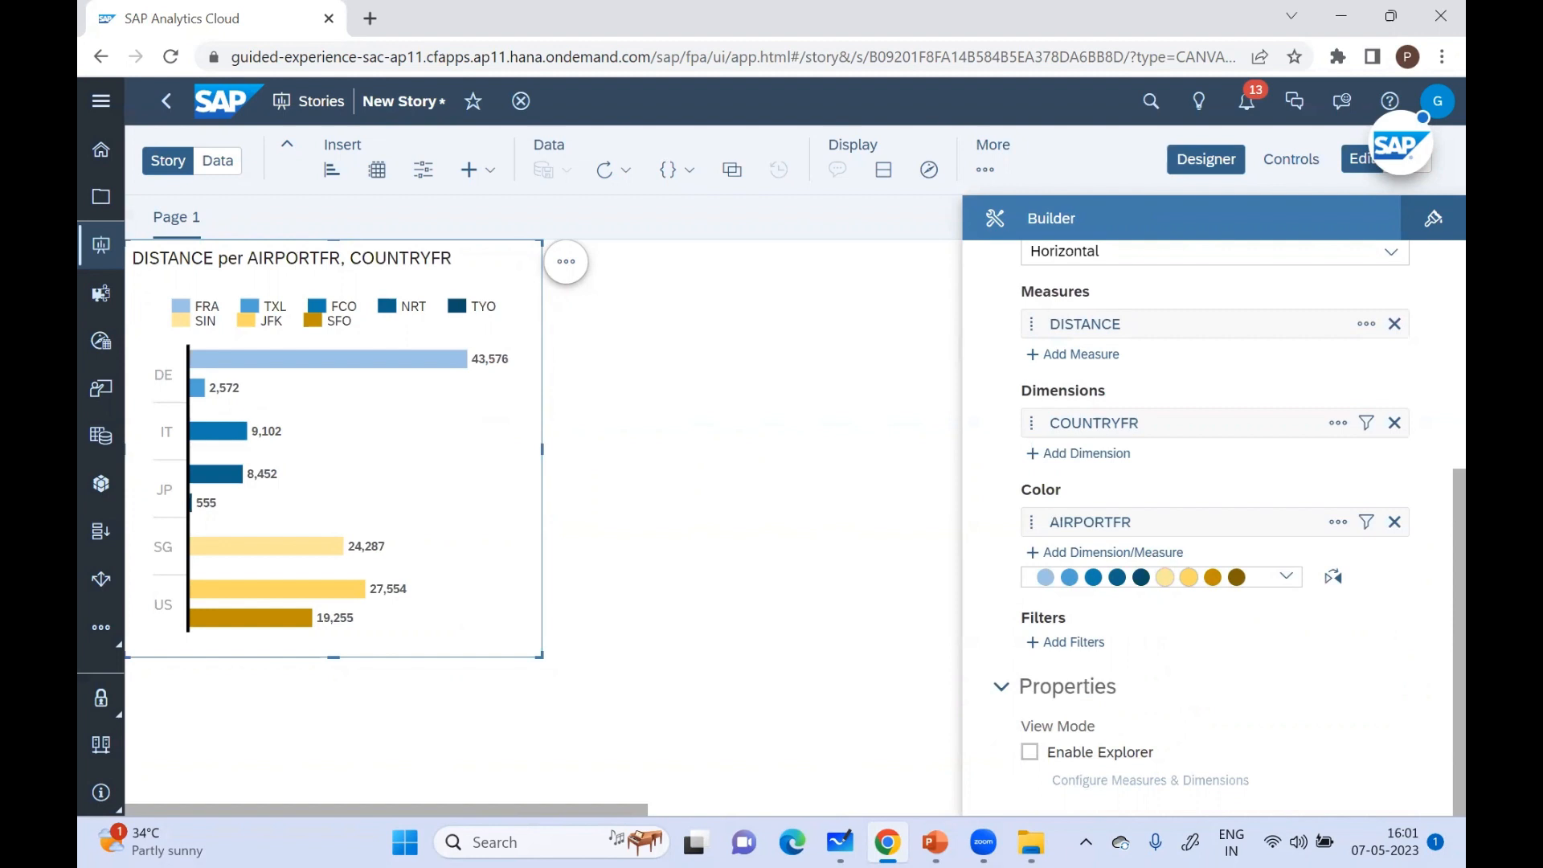
{"action": "left_click", "coordinate": [571, 493]}
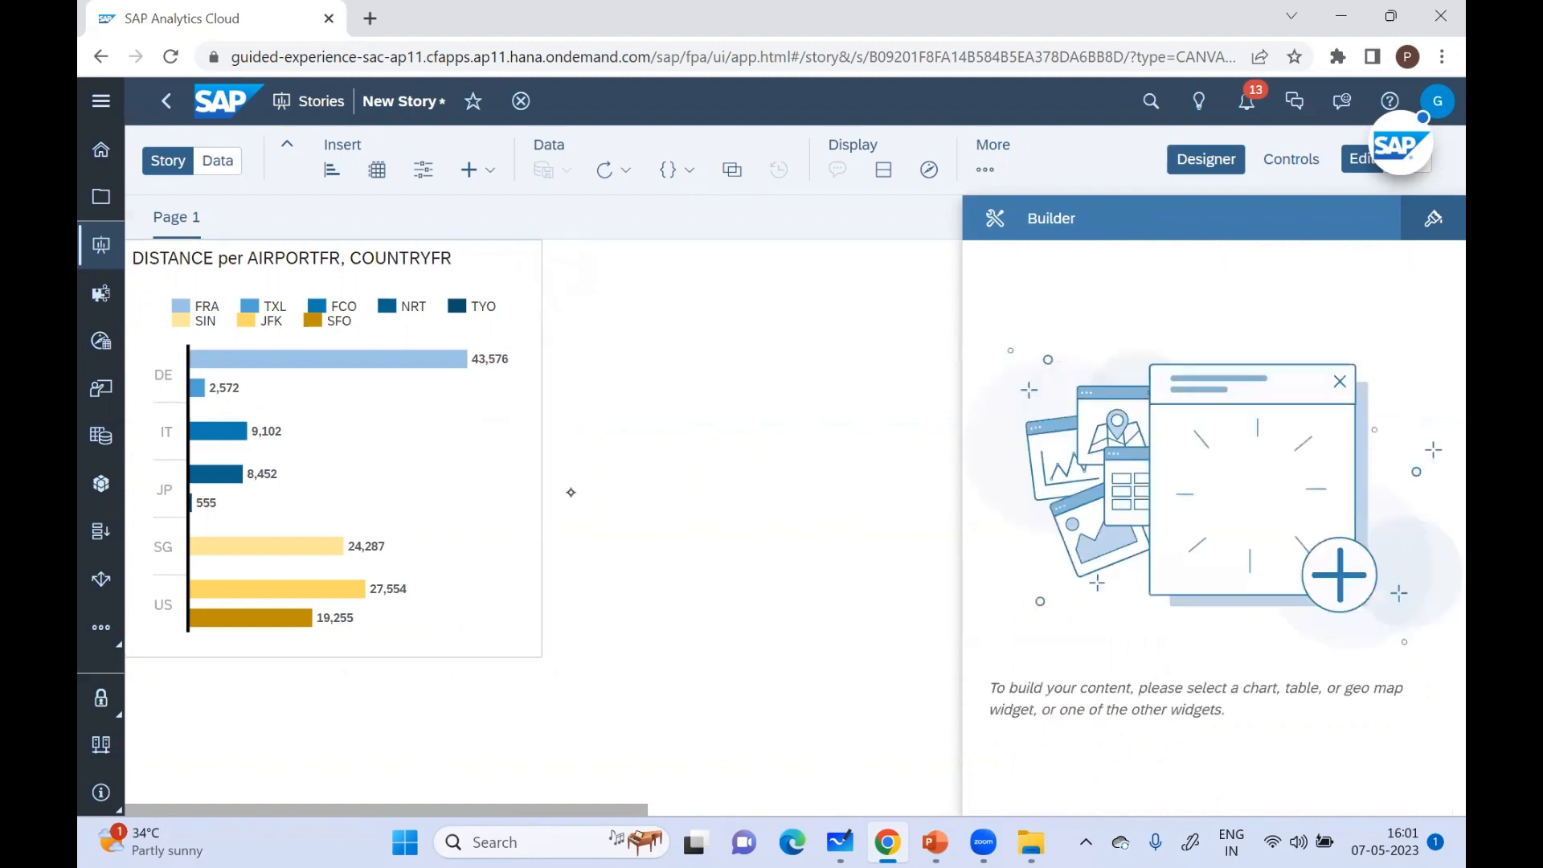
Step: Enlarge the distance chart in width and height, and recolor it with the standard palette starting with blue, orange, green and pink
{"action": "left_click", "coordinate": [571, 492]}
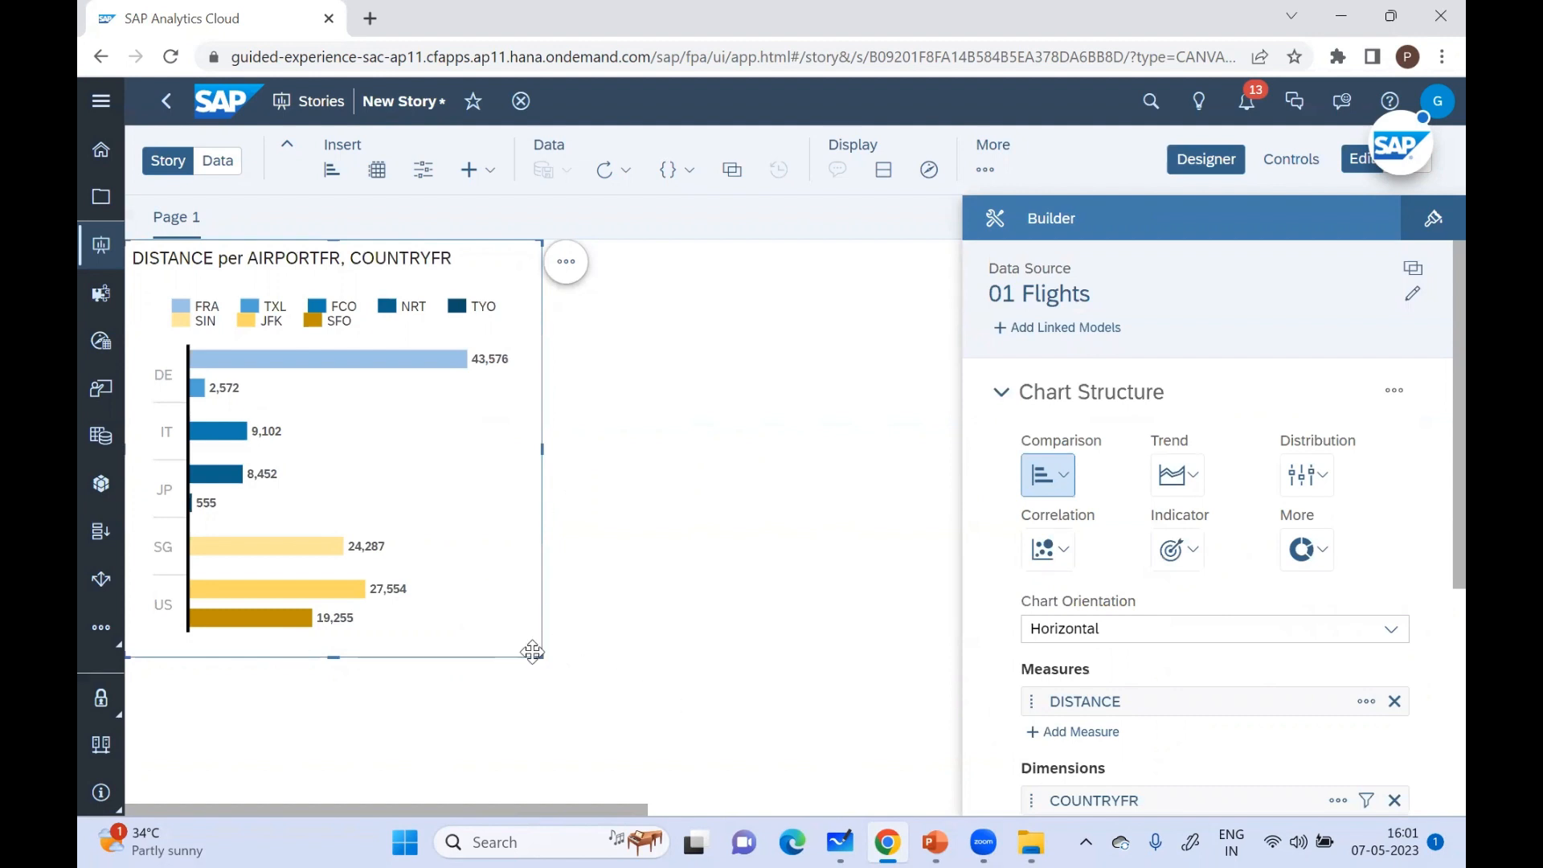
{"action": "left_click_drag", "start_coordinate": [540, 652], "coordinate": [689, 732]}
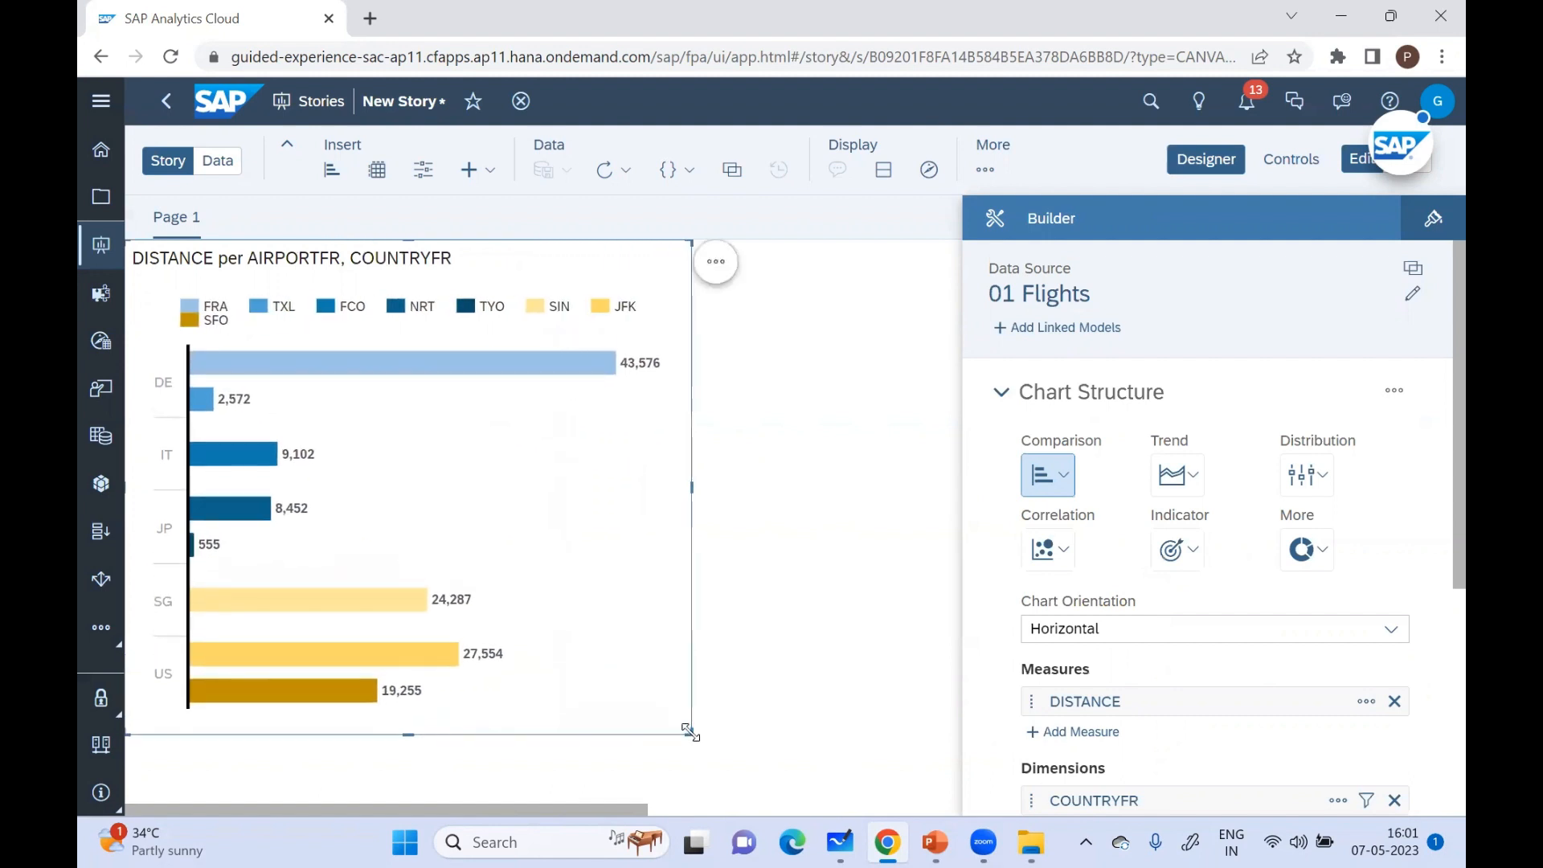
{"action": "scroll", "coordinate": [1431, 465], "scroll_direction": "down", "scroll_amount": 3}
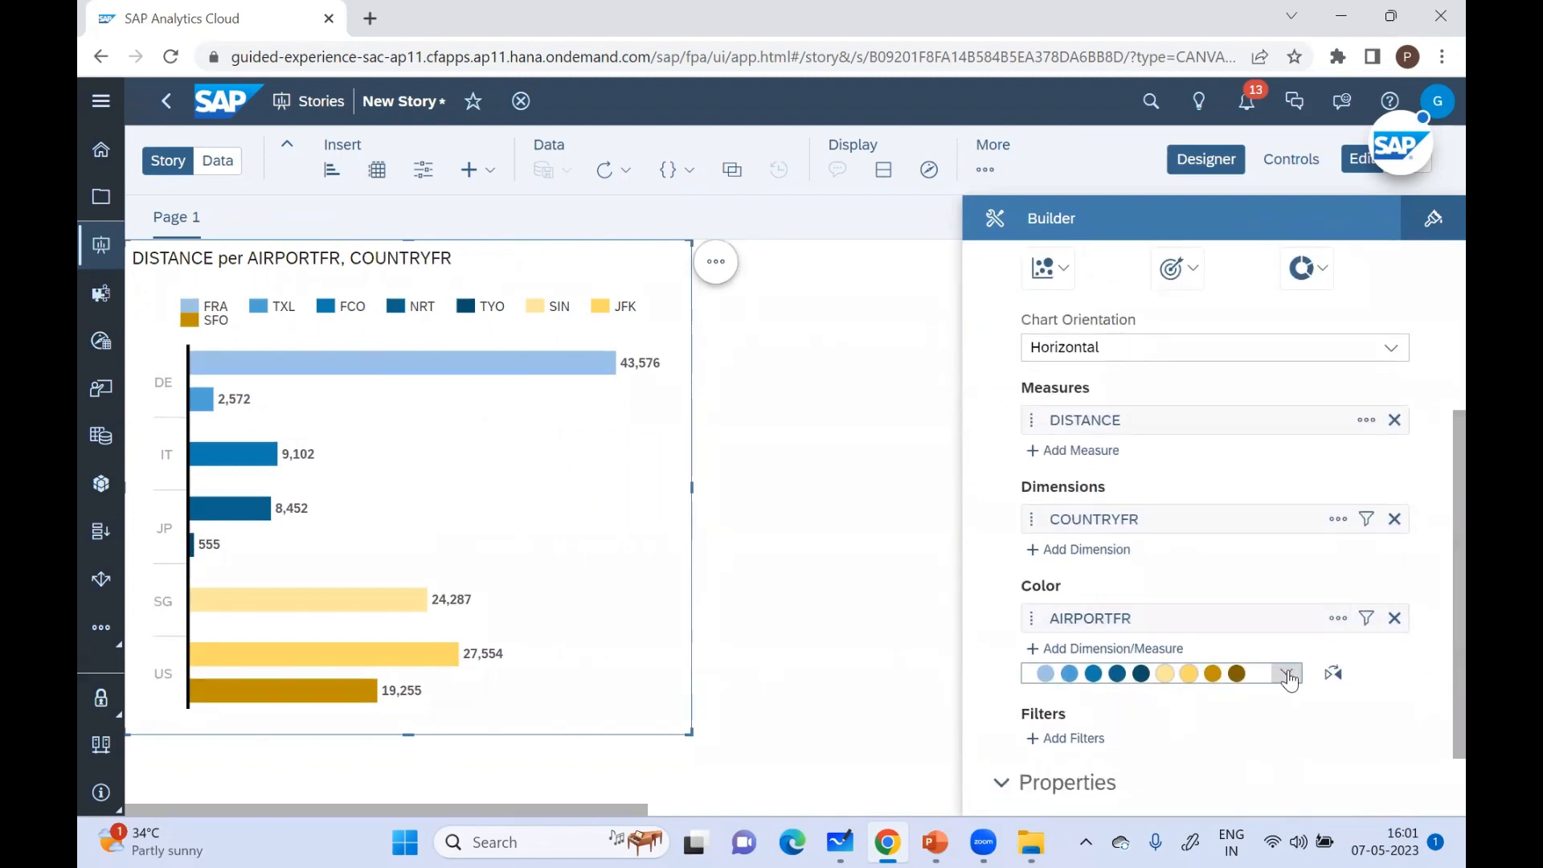
{"action": "left_click", "coordinate": [1289, 675]}
{"action": "left_click", "coordinate": [1141, 398]}
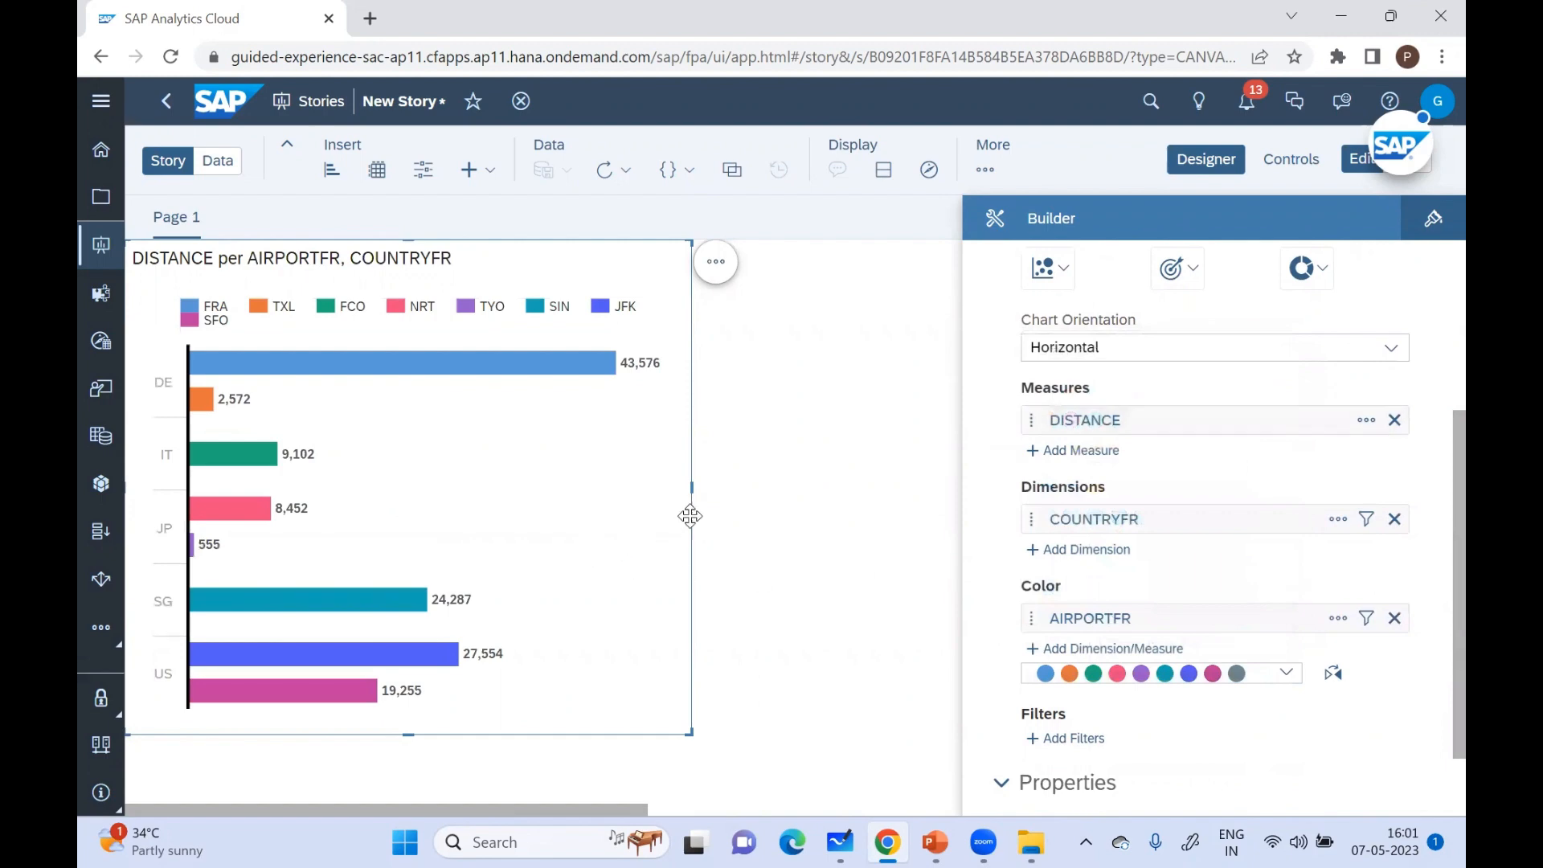
{"action": "left_click_drag", "start_coordinate": [691, 487], "coordinate": [796, 490]}
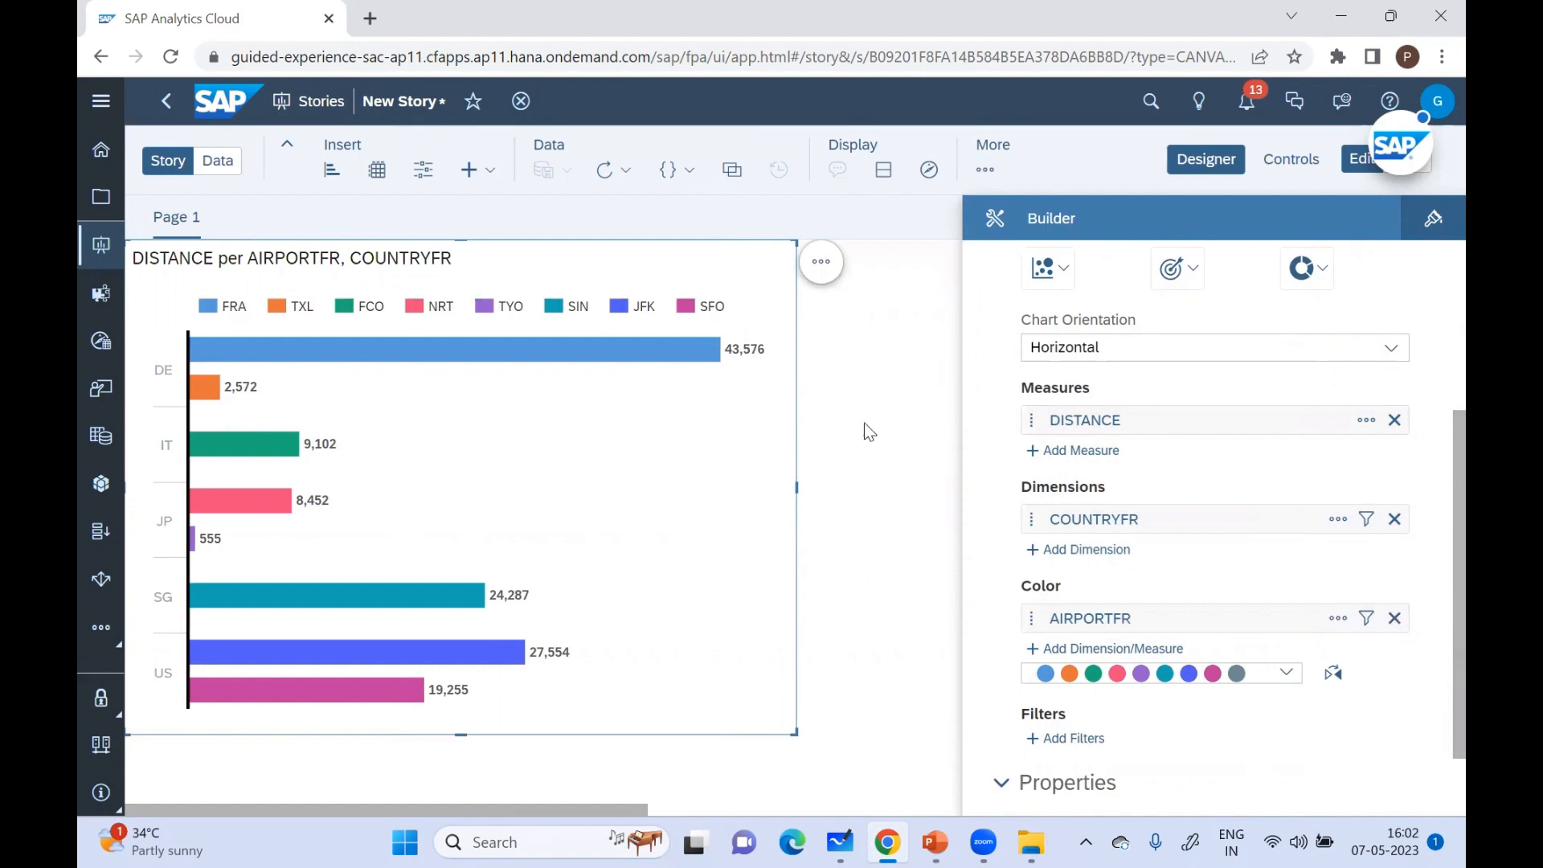
Step: Switch to the 01 Flights data, view the DISTANCE and DISTID columns, and hide the dataset details
{"action": "left_click", "coordinate": [214, 162]}
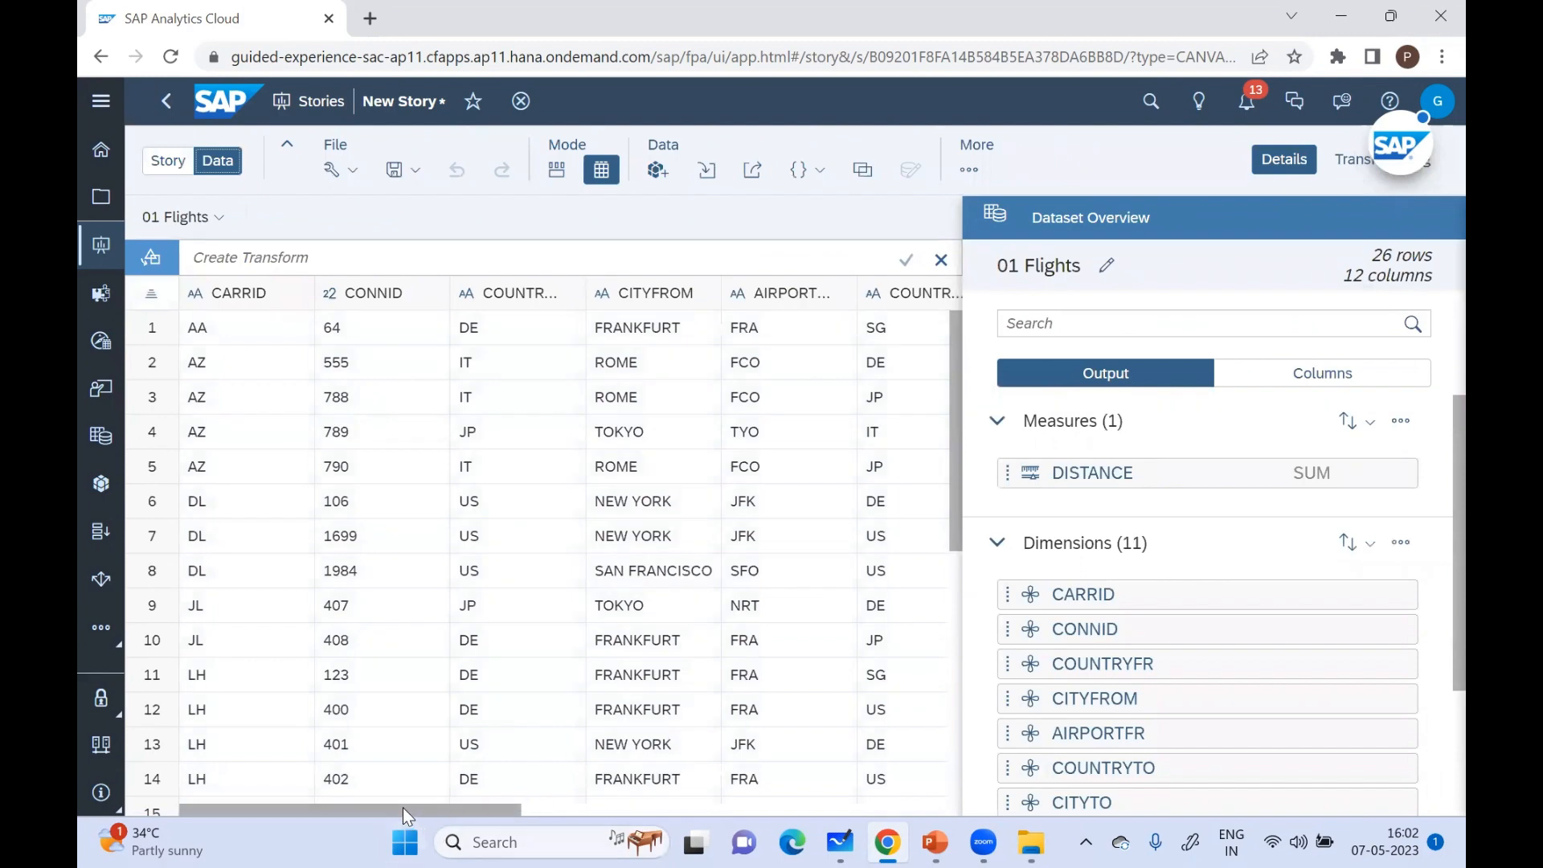
{"action": "left_click_drag", "start_coordinate": [402, 808], "coordinate": [762, 808]}
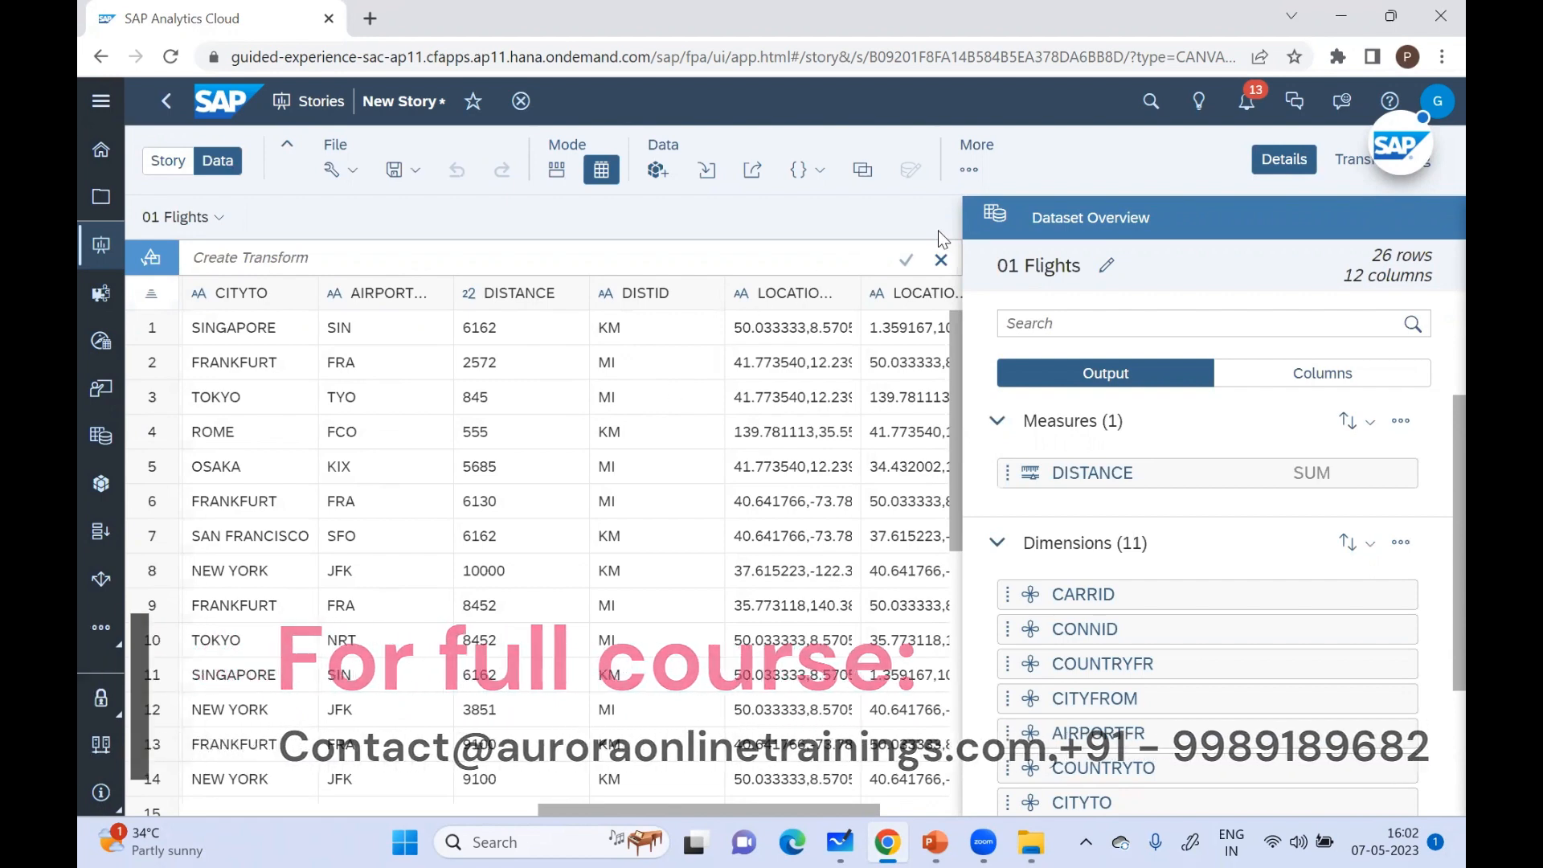
{"action": "left_click", "coordinate": [1300, 160]}
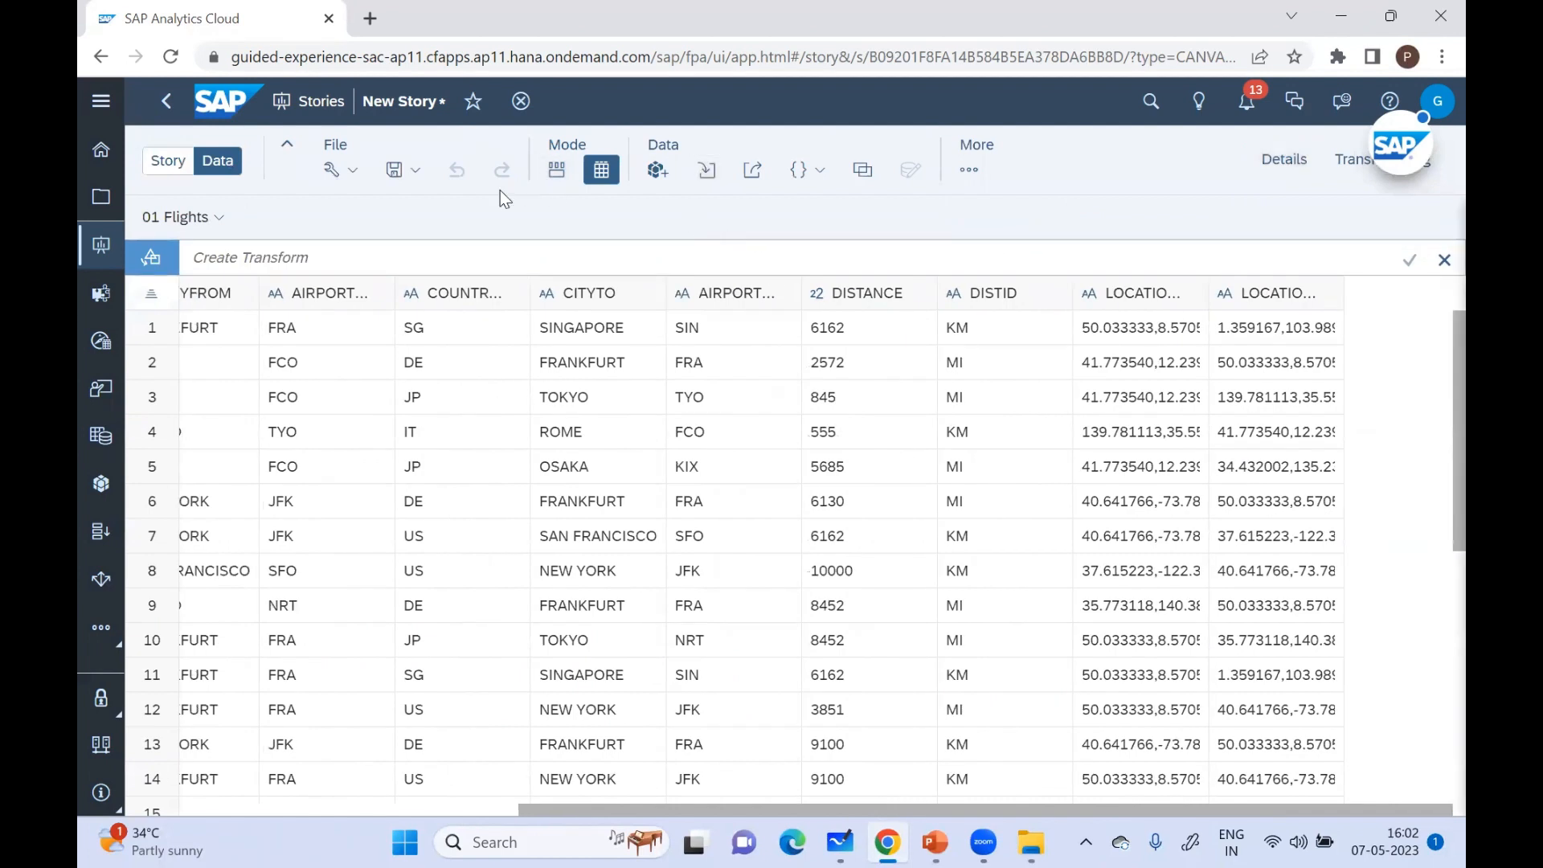
Step: Collapse the toolbar, choose the grid view, and show the custom expression editor for the 01 Flights dataset
{"action": "left_click", "coordinate": [283, 147]}
{"action": "scroll", "coordinate": [286, 151], "scroll_direction": "up", "scroll_amount": 2}
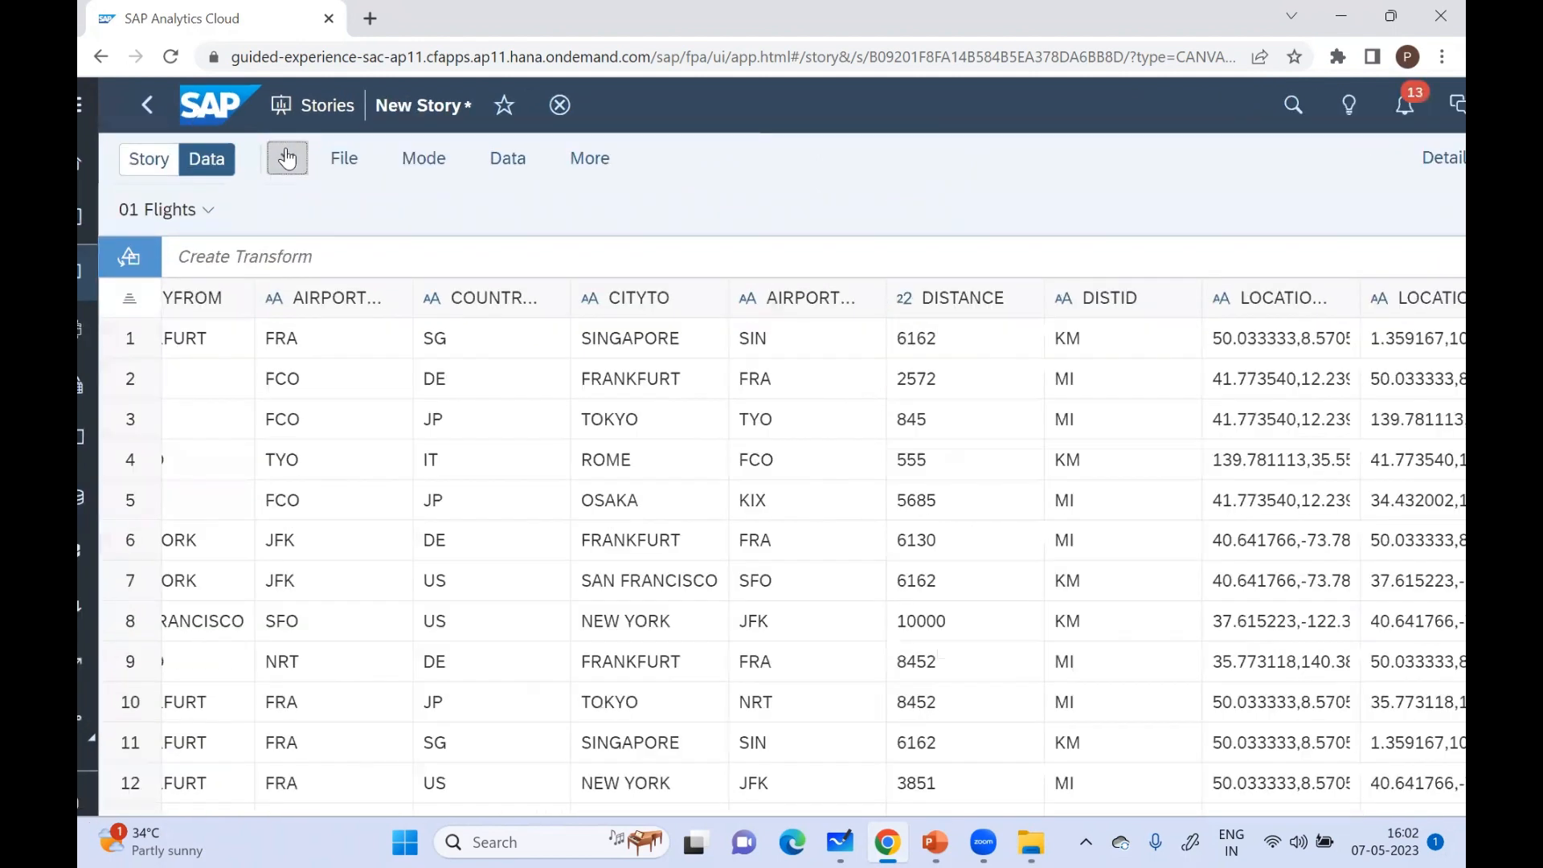
{"action": "scroll", "coordinate": [286, 158], "scroll_direction": "down", "scroll_amount": 2}
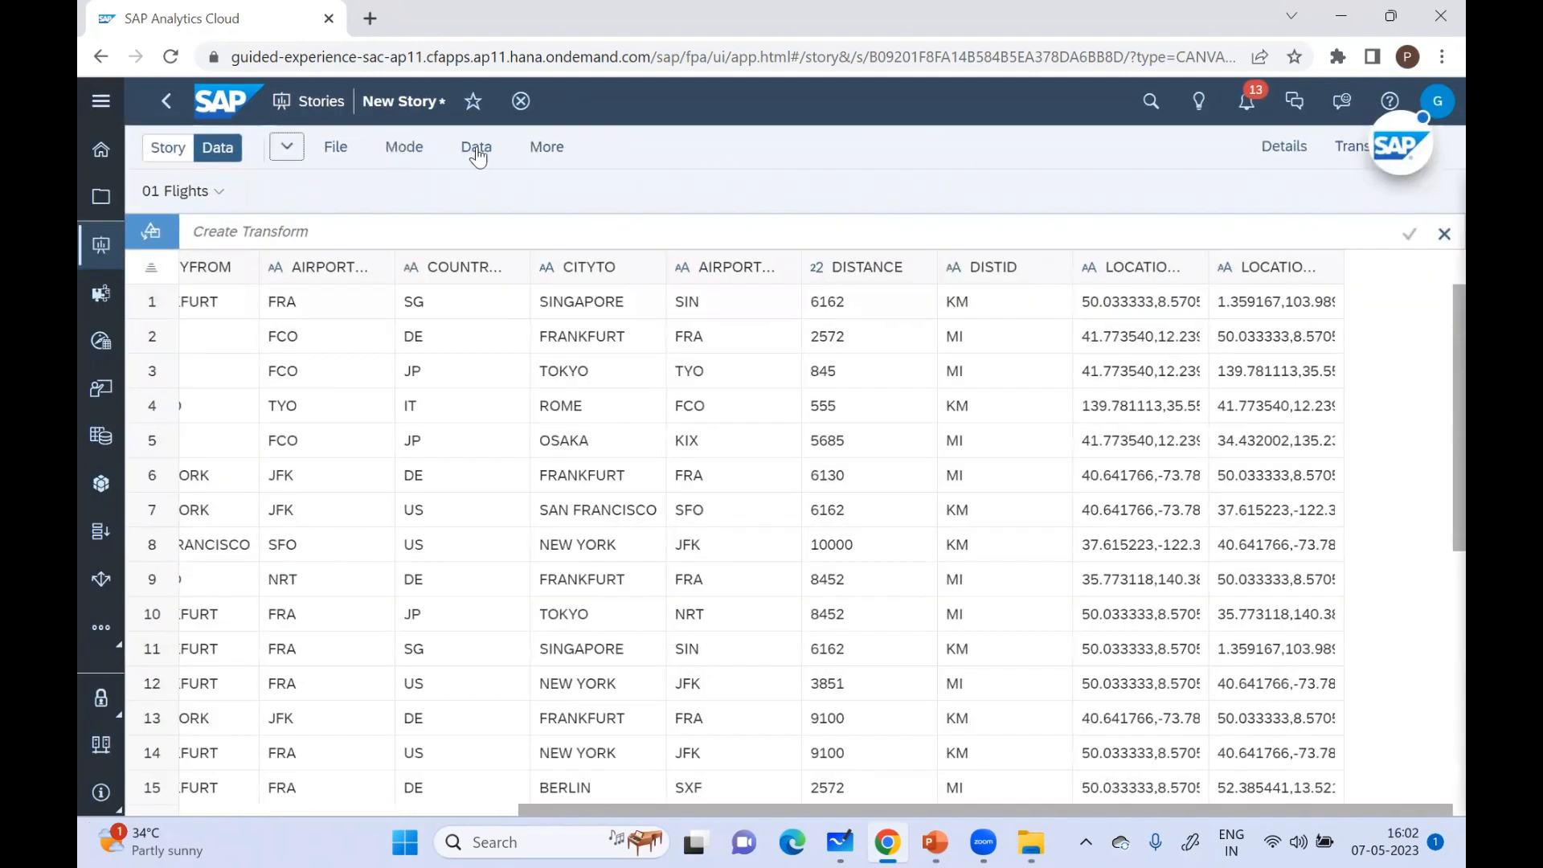
{"action": "left_click", "coordinate": [534, 153]}
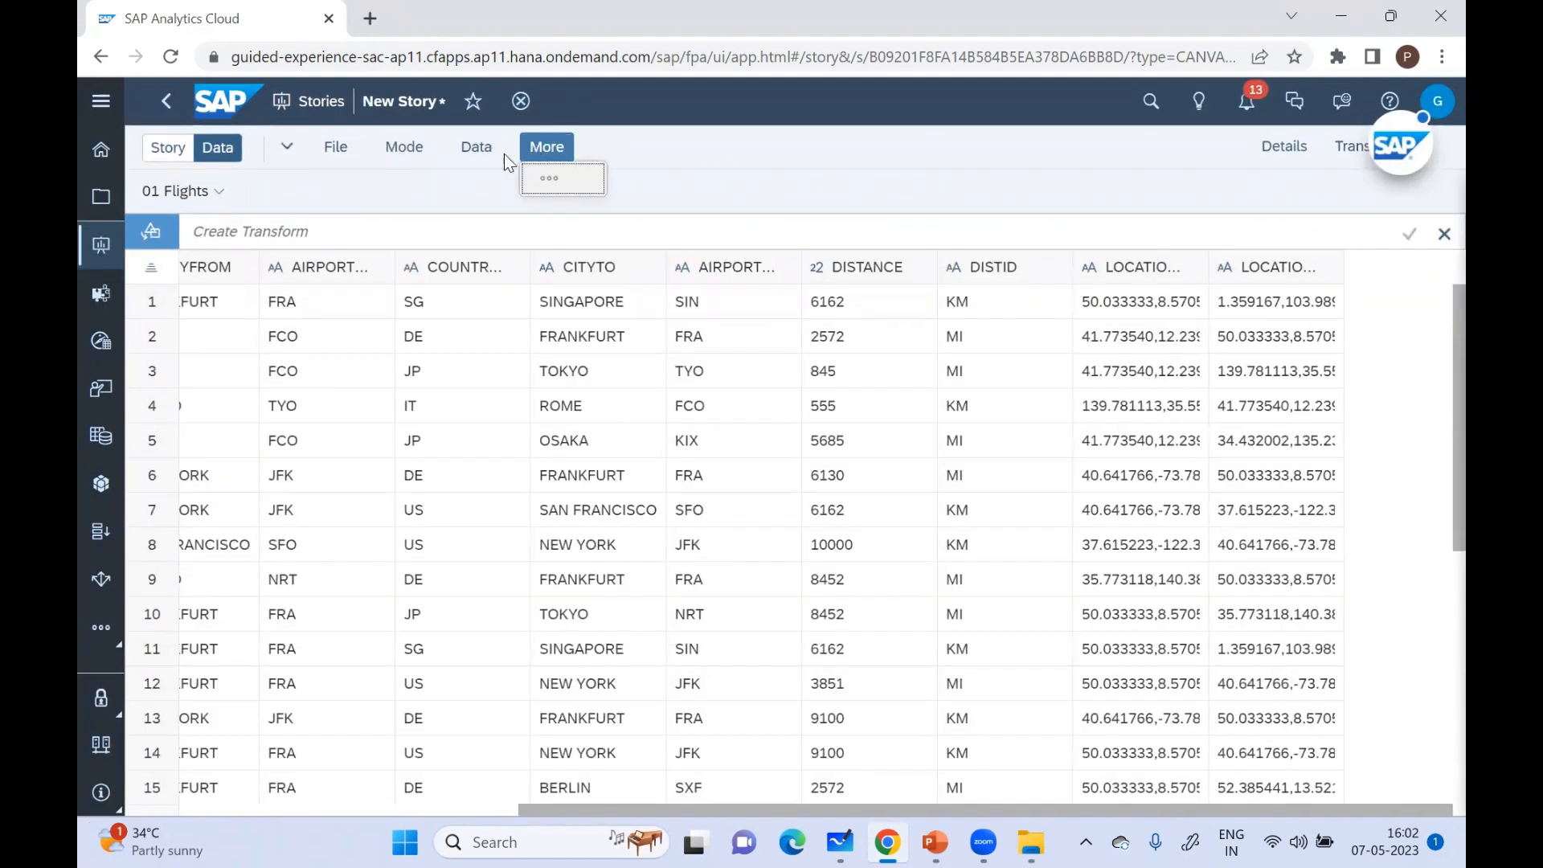
{"action": "left_click", "coordinate": [404, 147]}
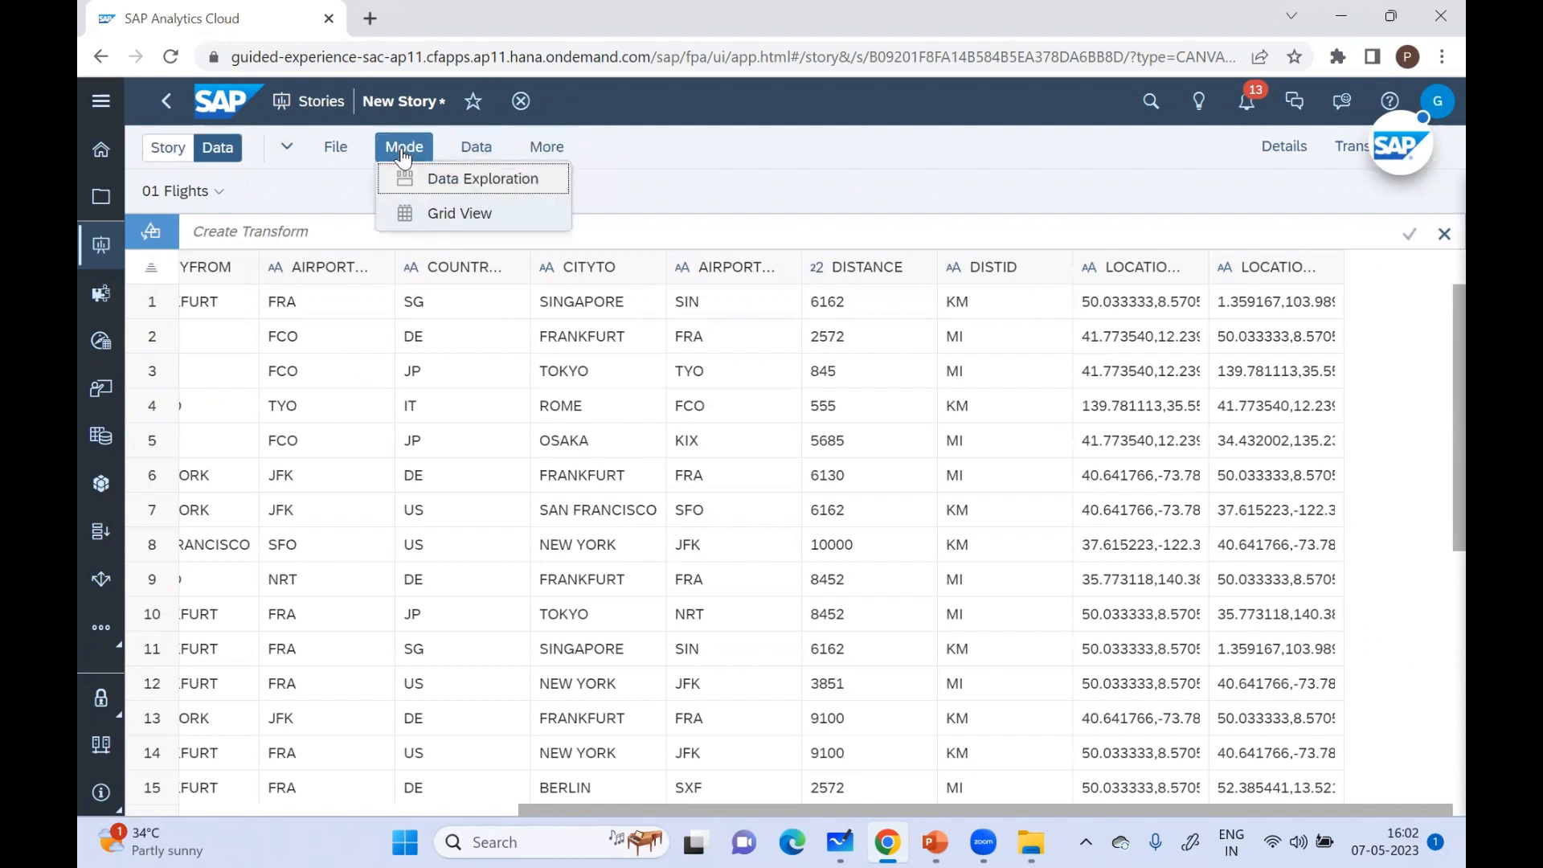
{"action": "left_click", "coordinate": [433, 216]}
{"action": "left_click", "coordinate": [638, 152]}
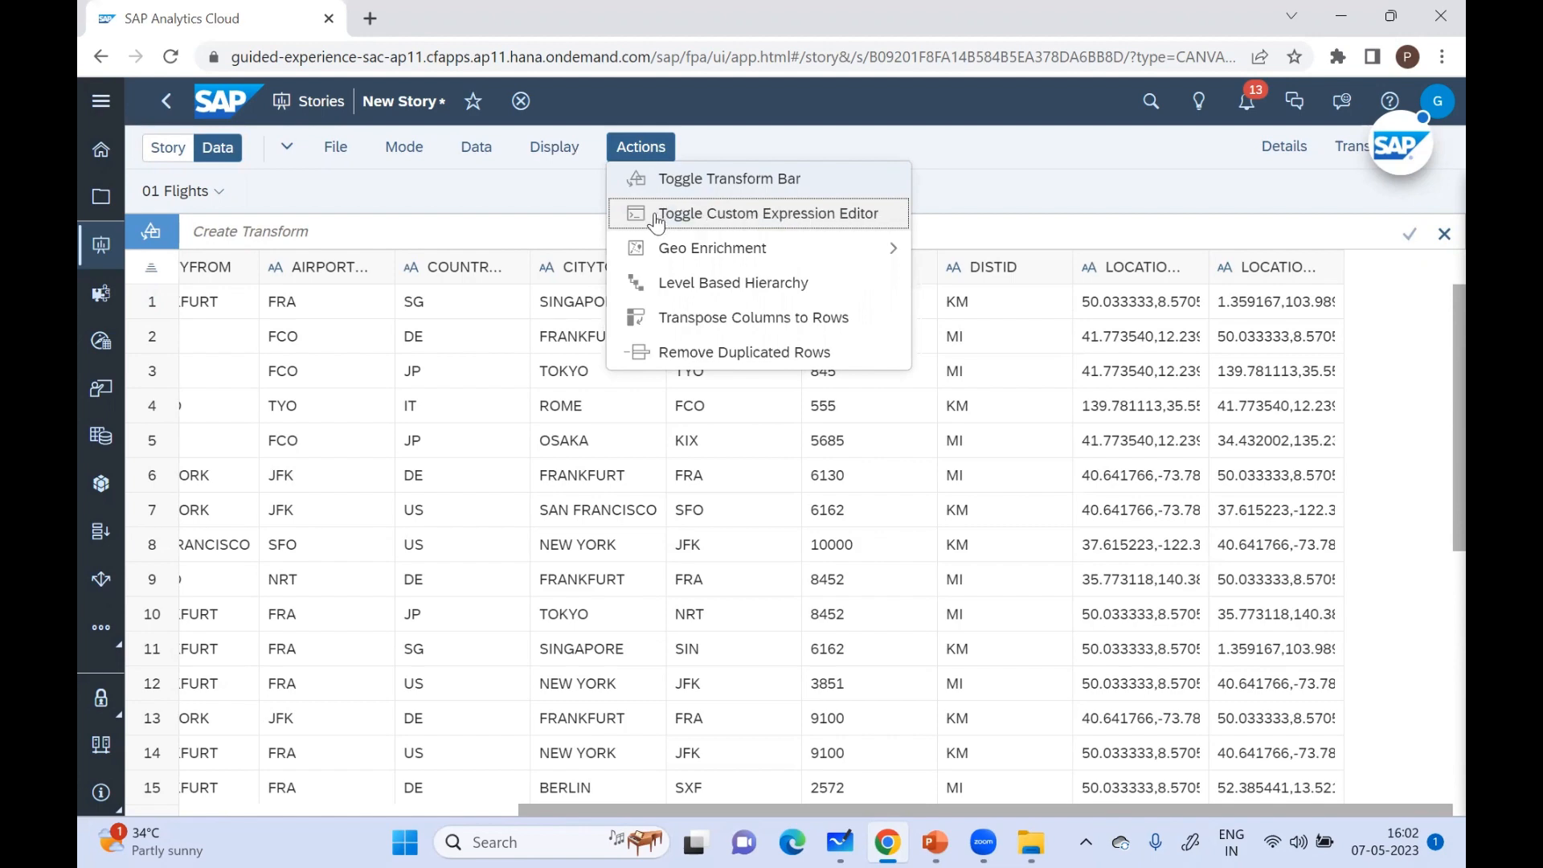
{"action": "left_click", "coordinate": [655, 214]}
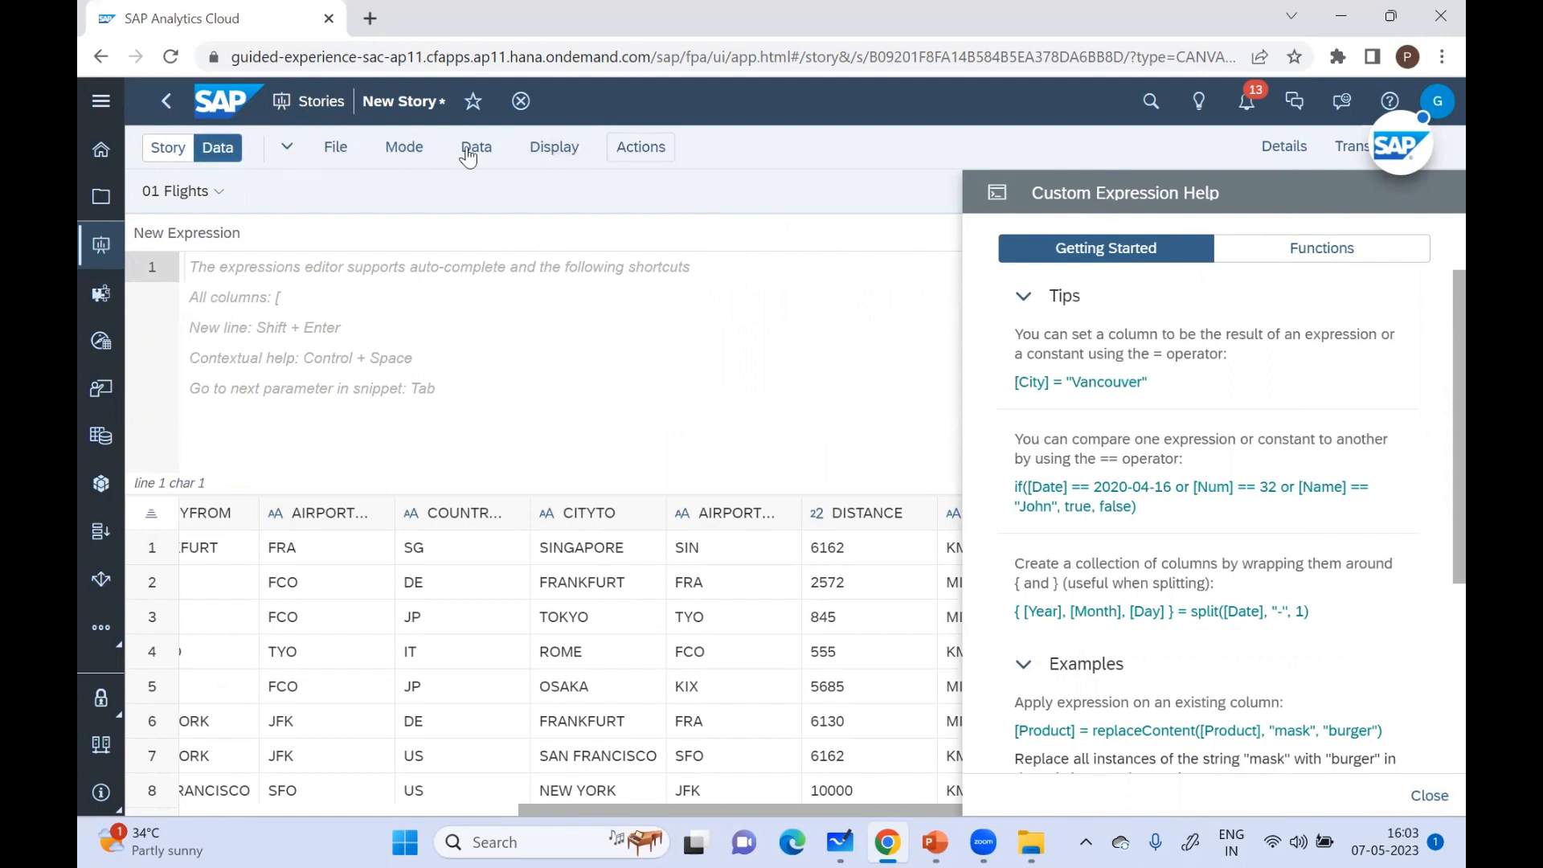
Step: Begin a custom expression with [DISTANCE_KM]= to define a new column, and close the expression help
{"action": "left_click", "coordinate": [640, 146]}
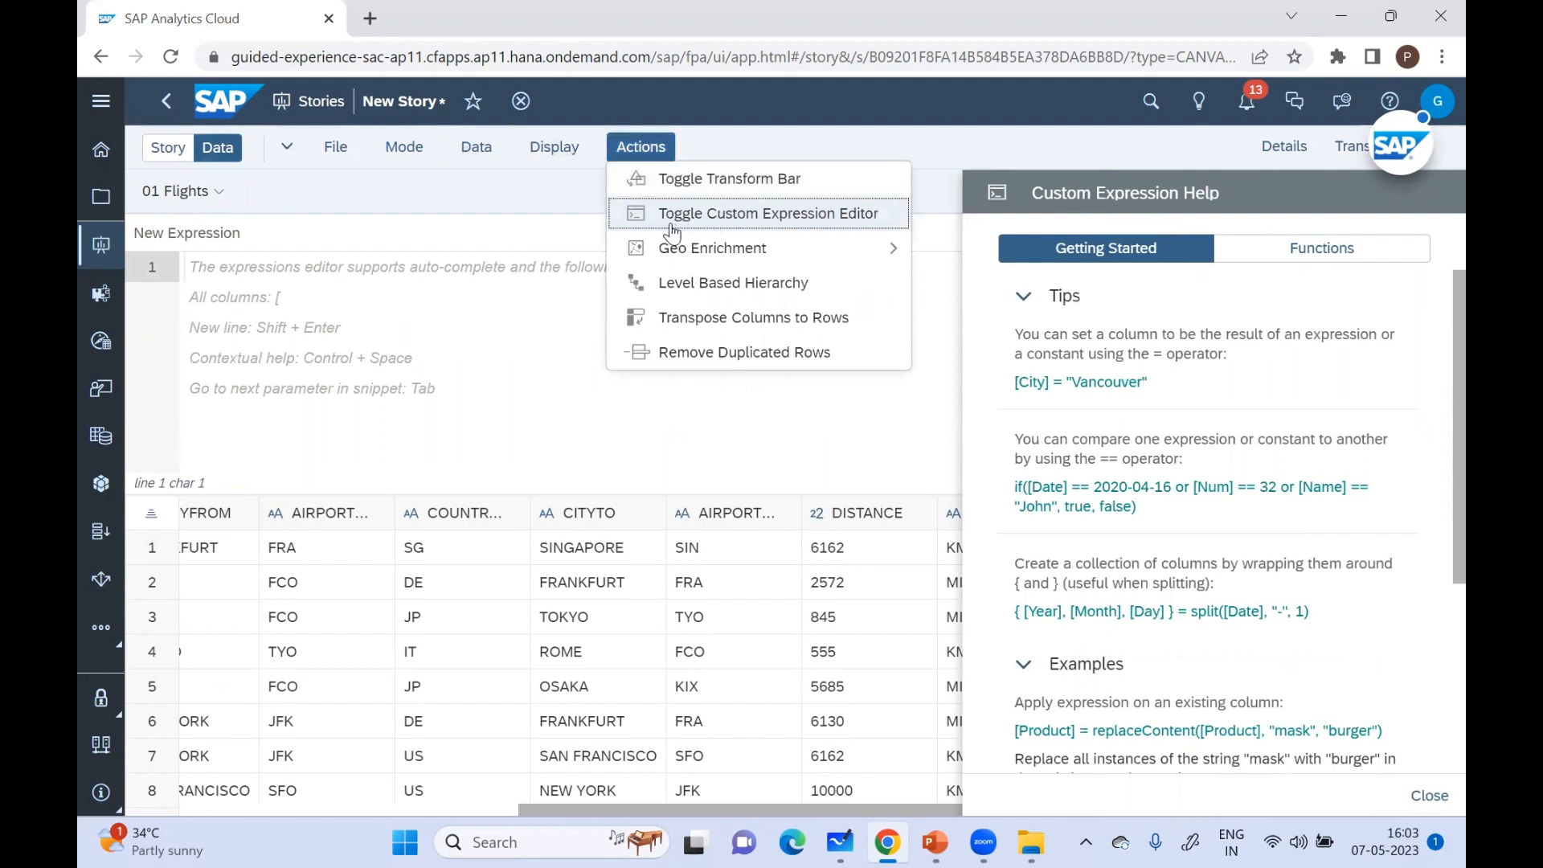
{"action": "left_click", "coordinate": [341, 289]}
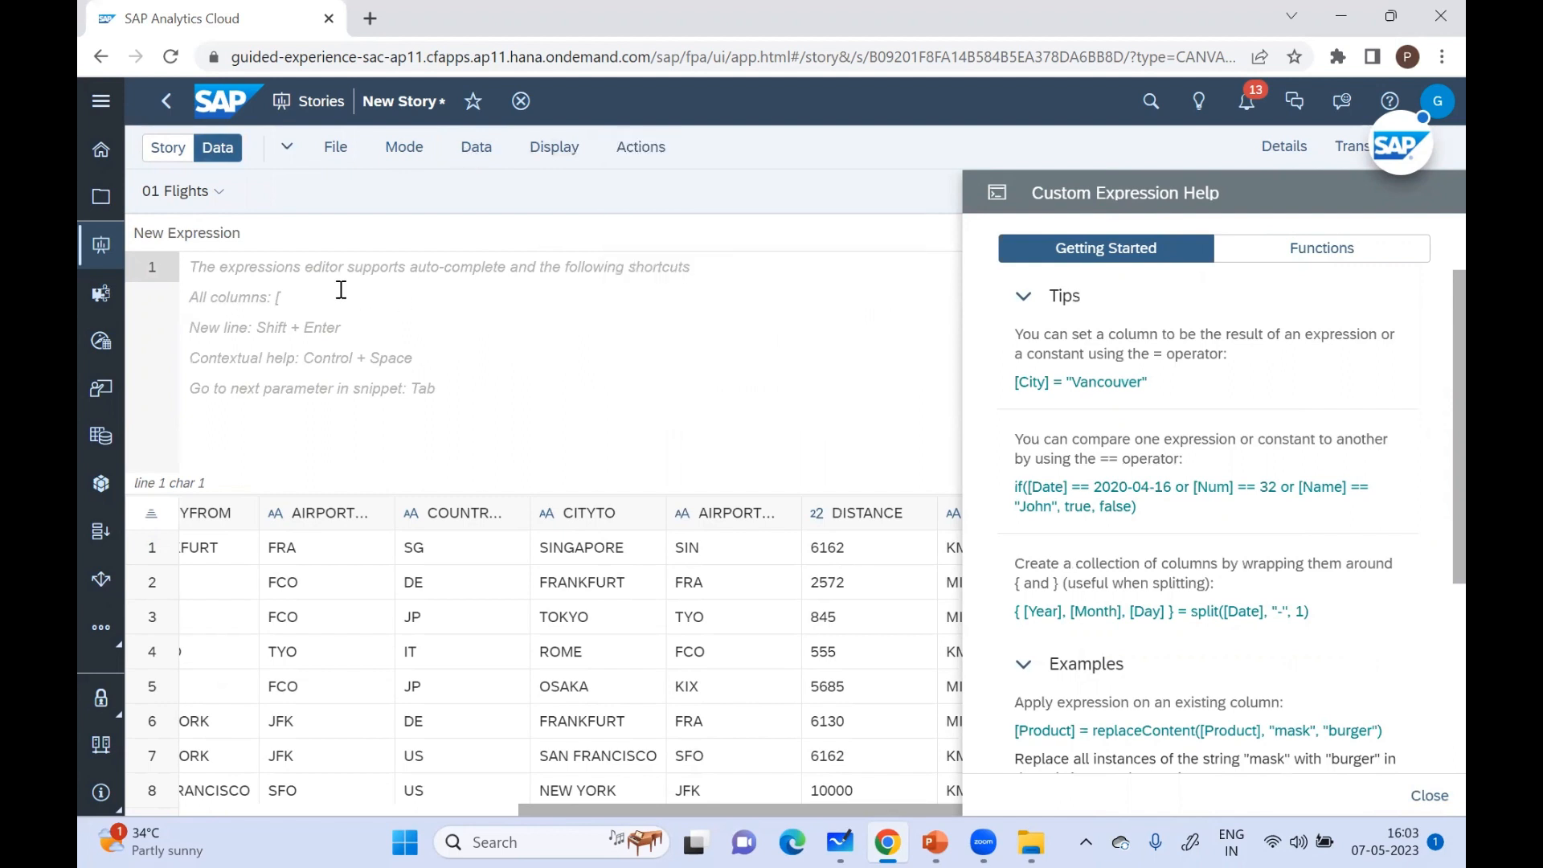
{"action": "type", "text": "["}
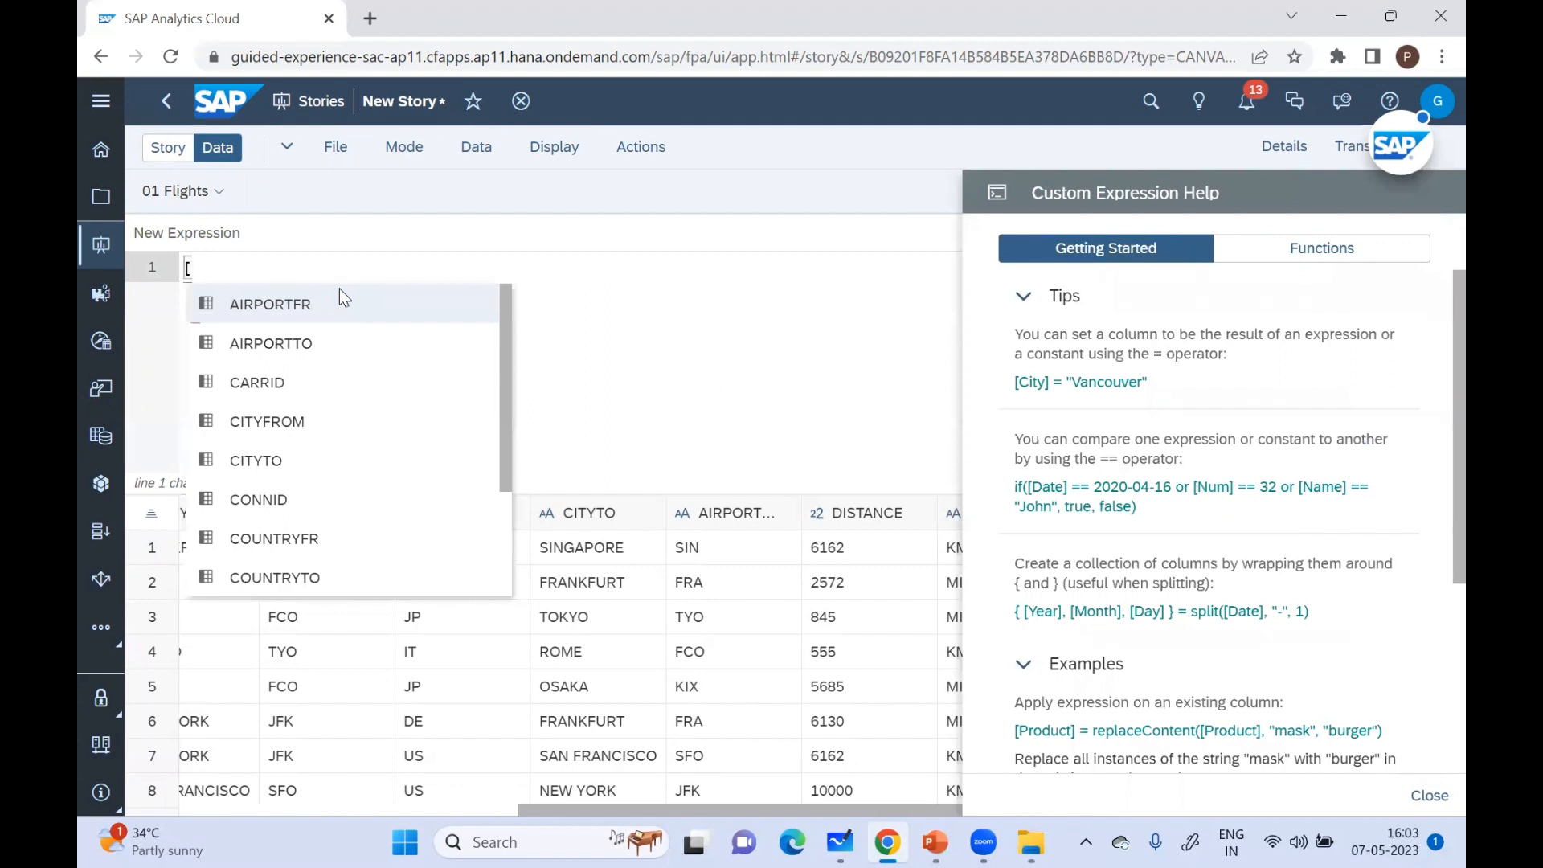
{"action": "type", "text": "DISTA"}
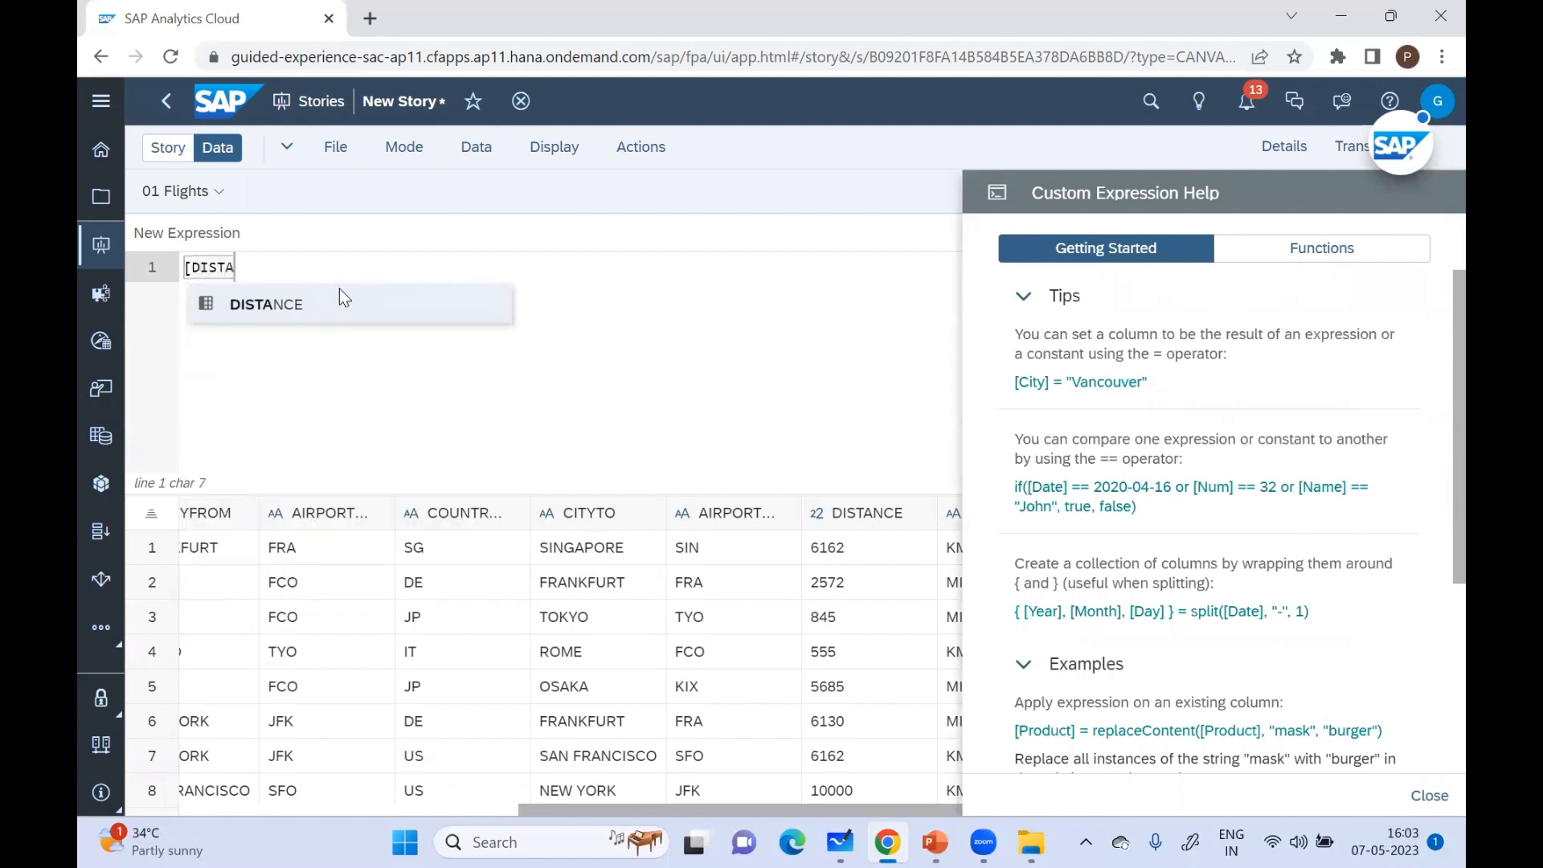
{"action": "type", "text": "NCE_"}
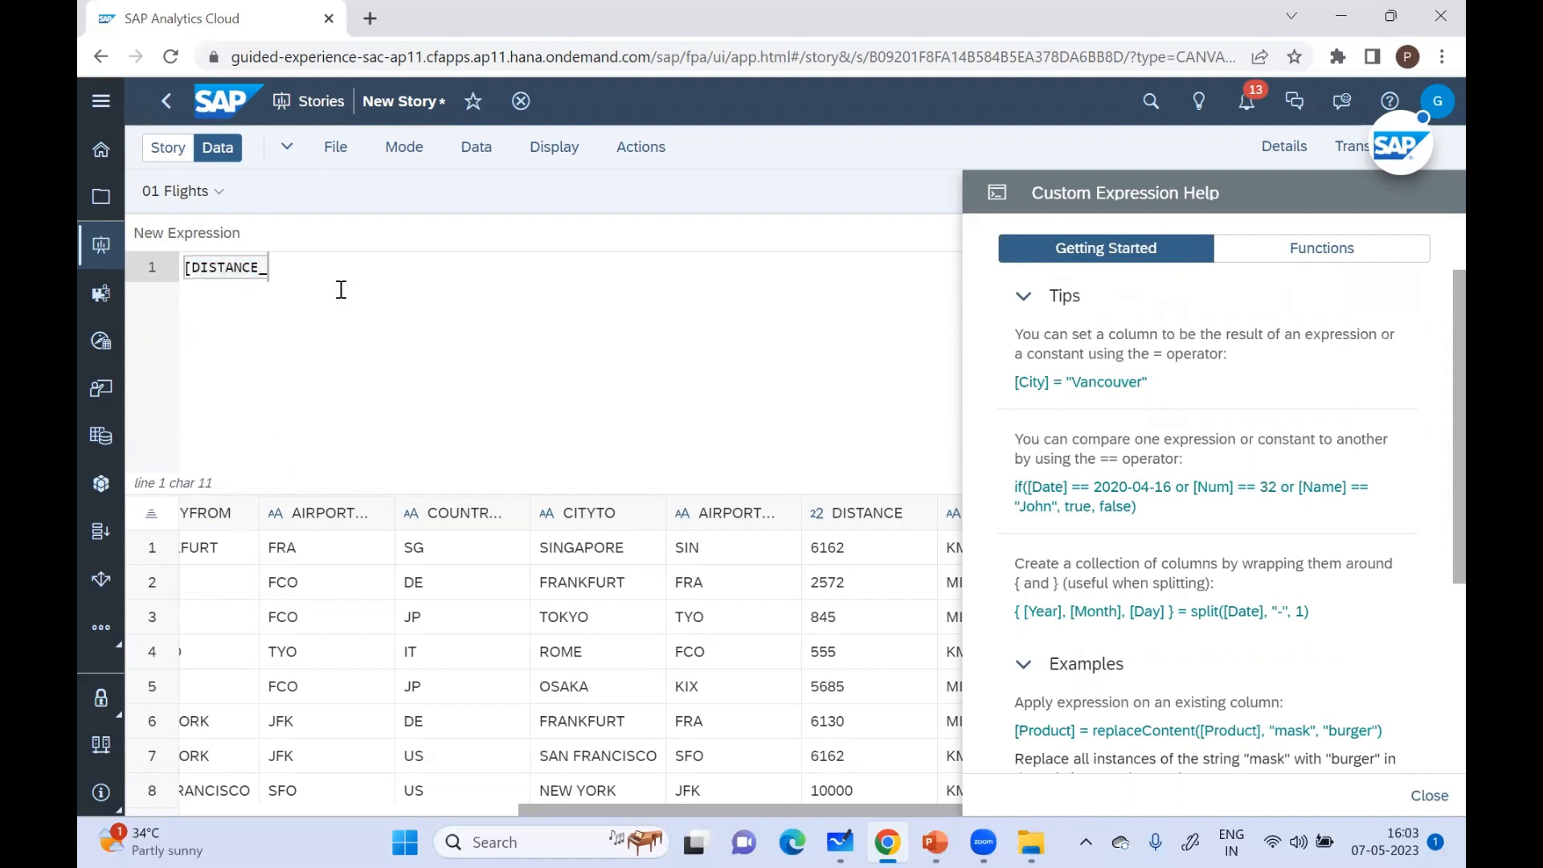
{"action": "type", "text": "KM]="}
{"action": "left_click", "coordinate": [1430, 795]}
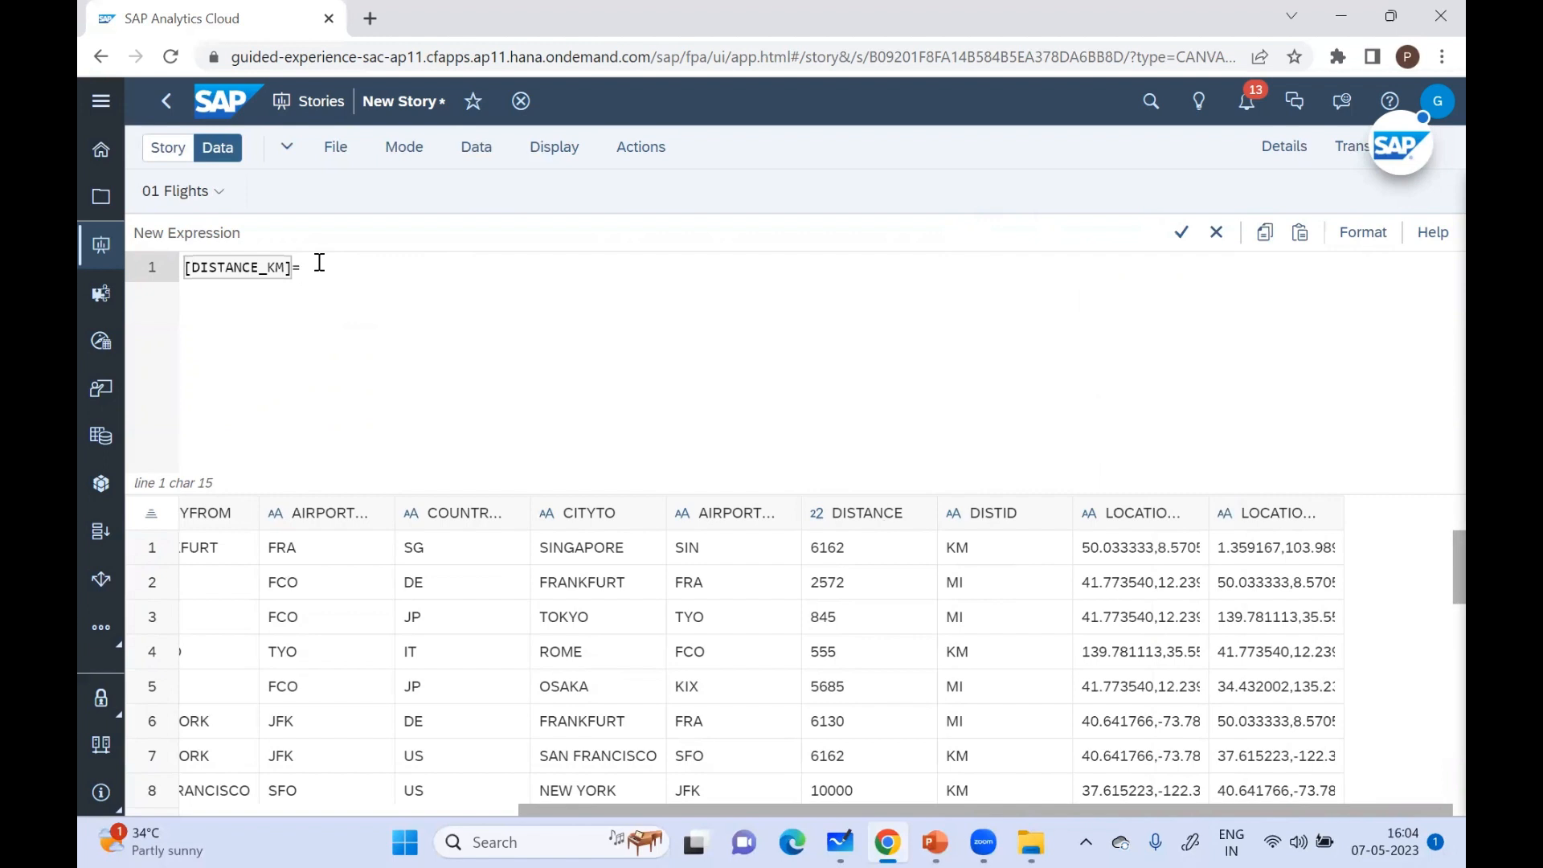
Step: Insert an if function into the DISTANCE_KM expression with the condition [DISTID]=='MI'
{"action": "type", "text": "if"}
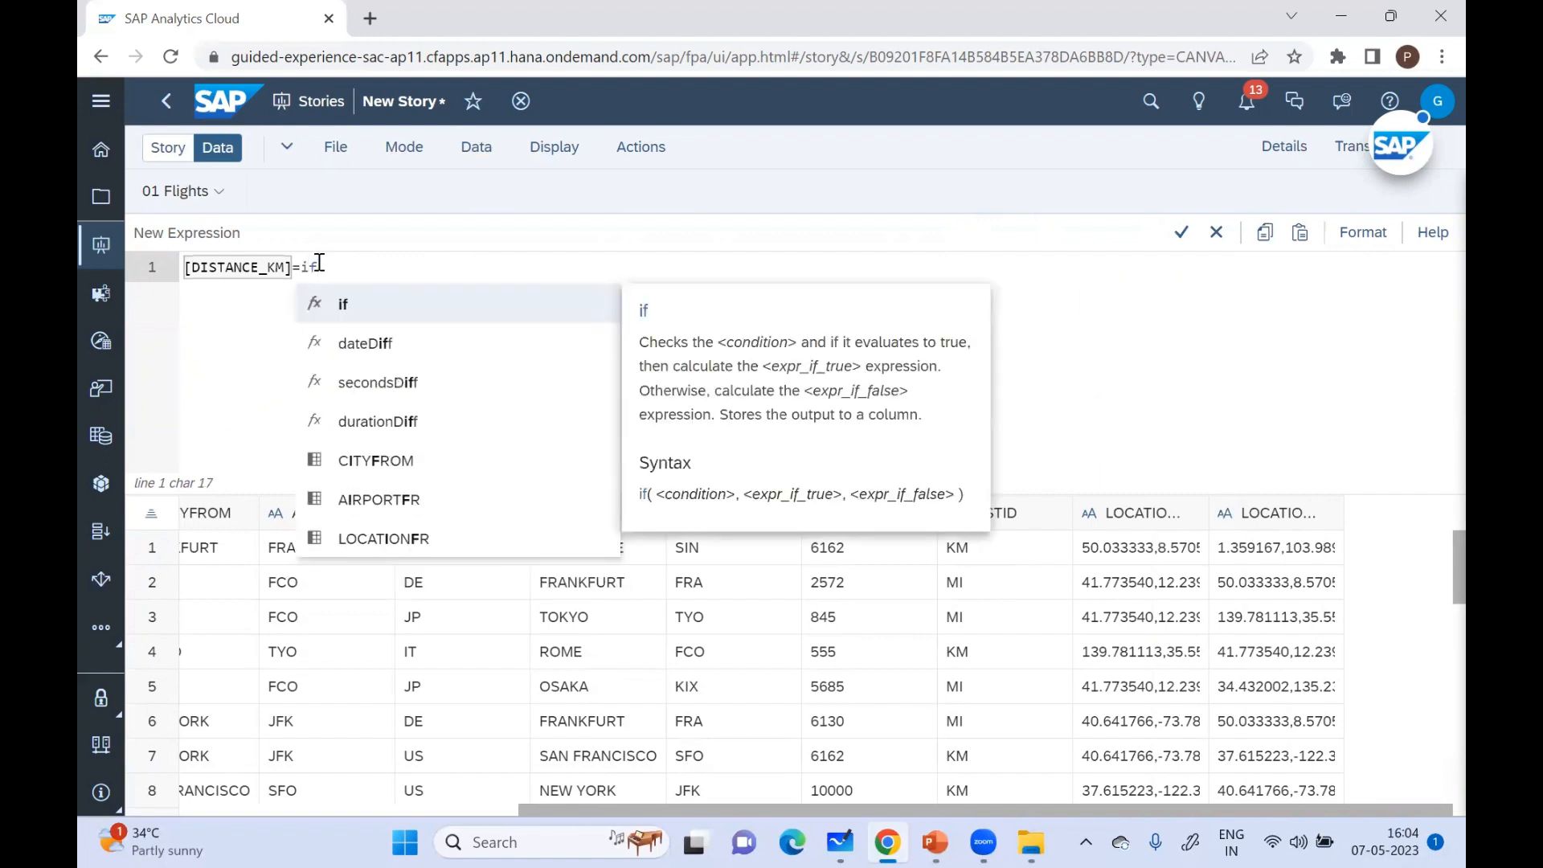
{"action": "left_click", "coordinate": [350, 307]}
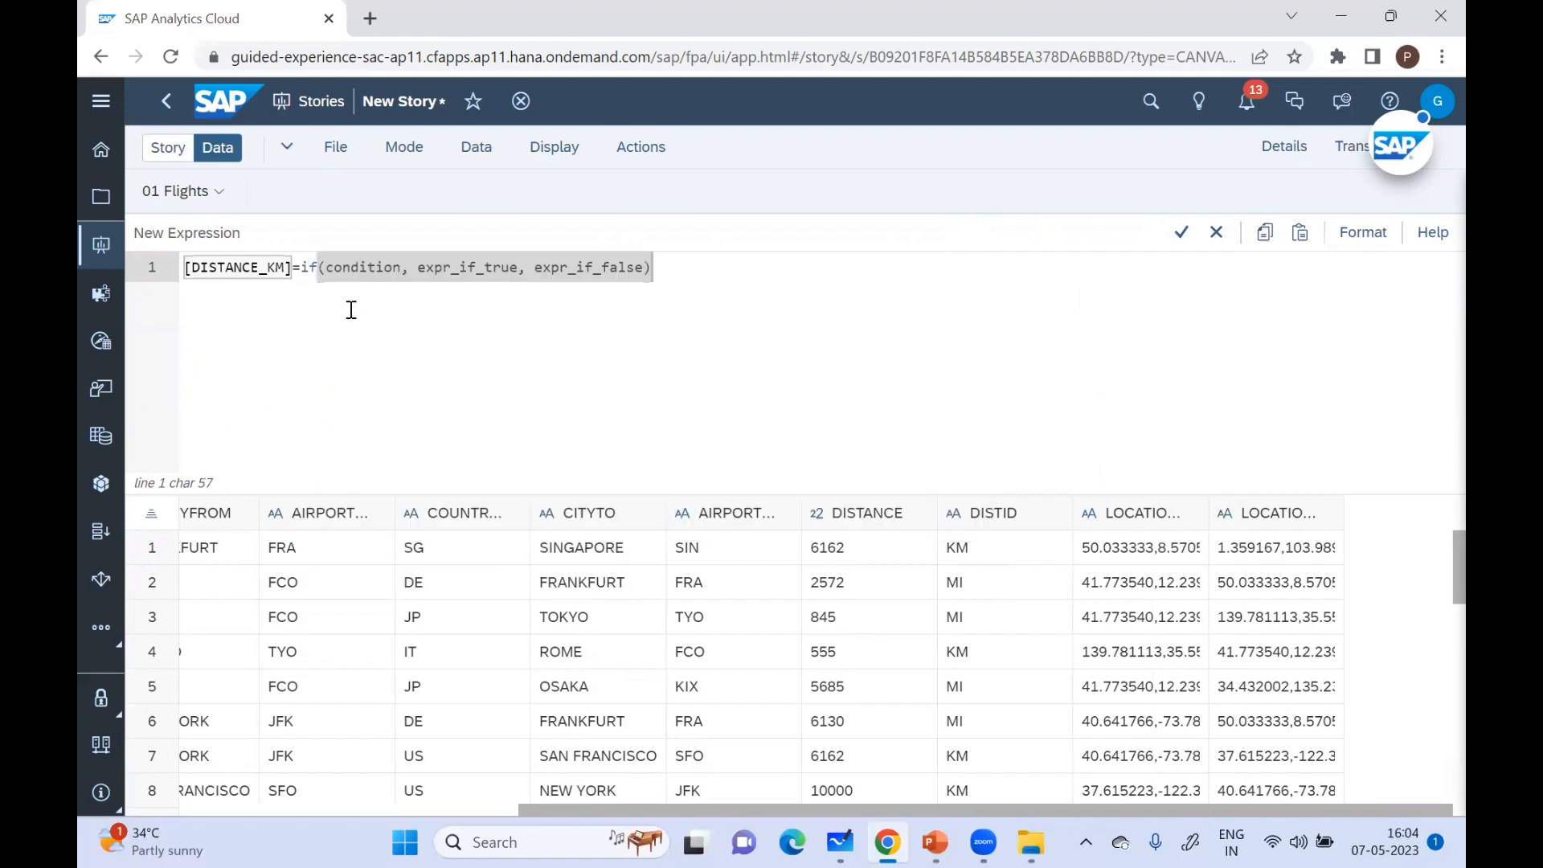
{"action": "left_click", "coordinate": [402, 269]}
{"action": "key", "text": "BackSpace"}
{"action": "key", "text": "BackSpace"}
{"action": "key", "text": "BackSpace"}
{"action": "key", "text": "BackSpace"}
{"action": "key", "text": "BackSpace"}
{"action": "key", "text": "BackSpace"}
{"action": "key", "text": "BackSpace"}
{"action": "key", "text": "BackSpace"}
{"action": "key", "text": "BackSpace"}
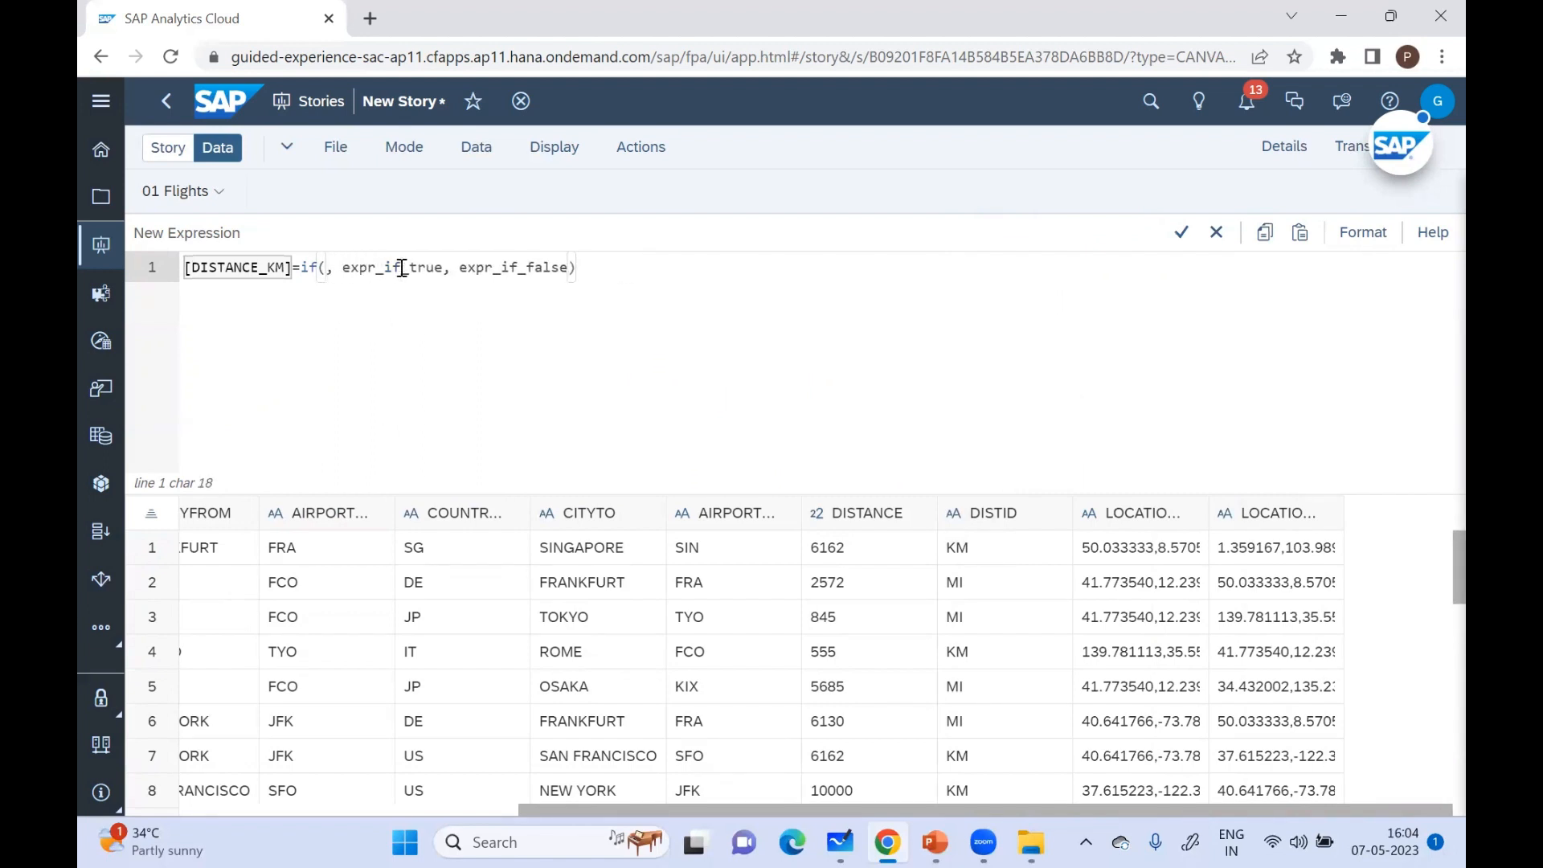
{"action": "type", "text": "["}
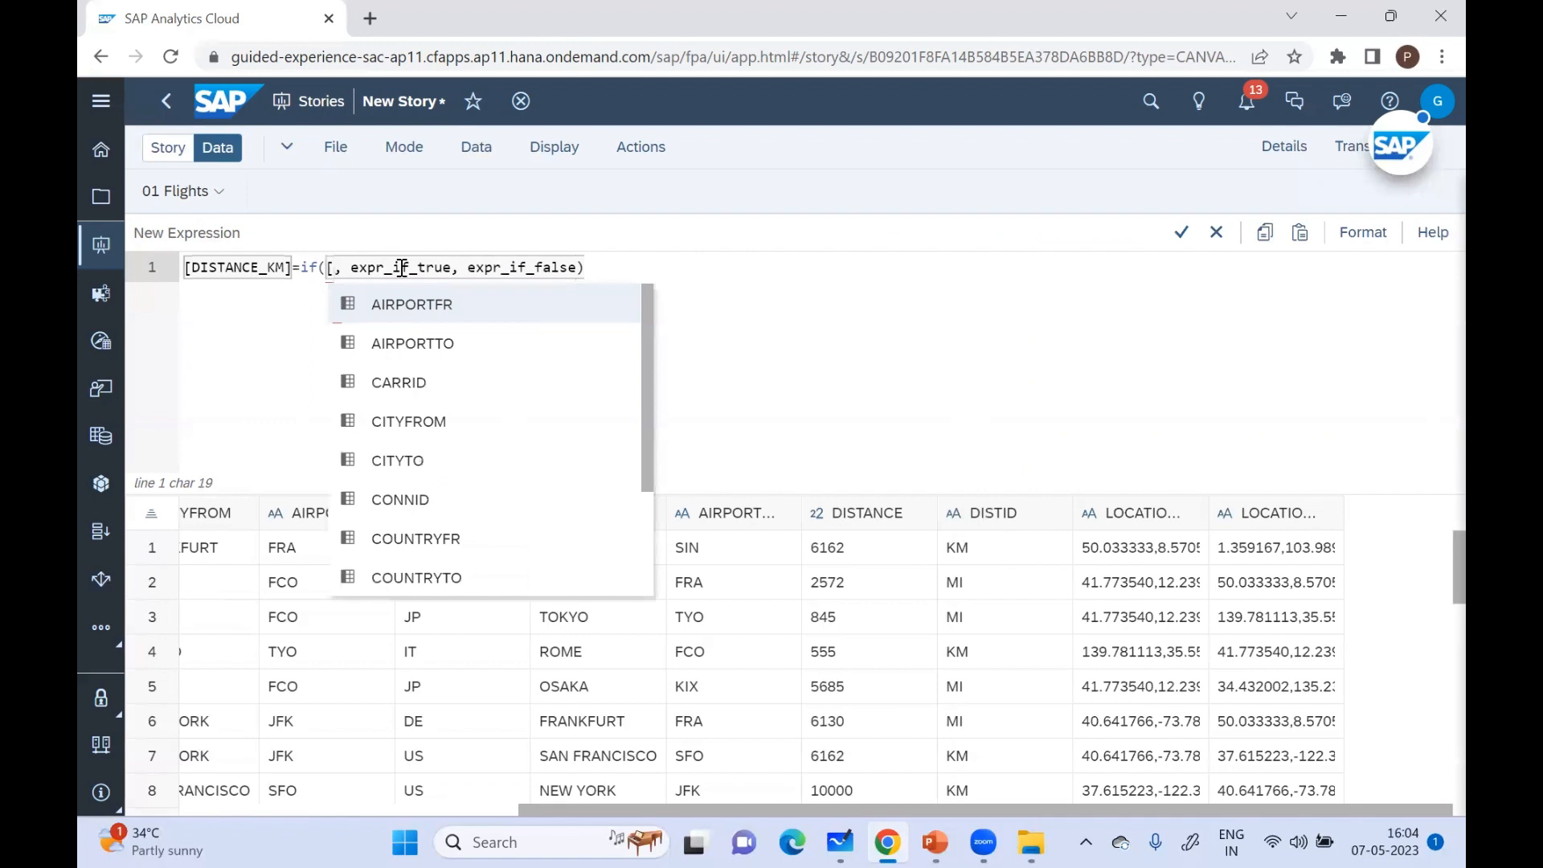
{"action": "type", "text": "DI"}
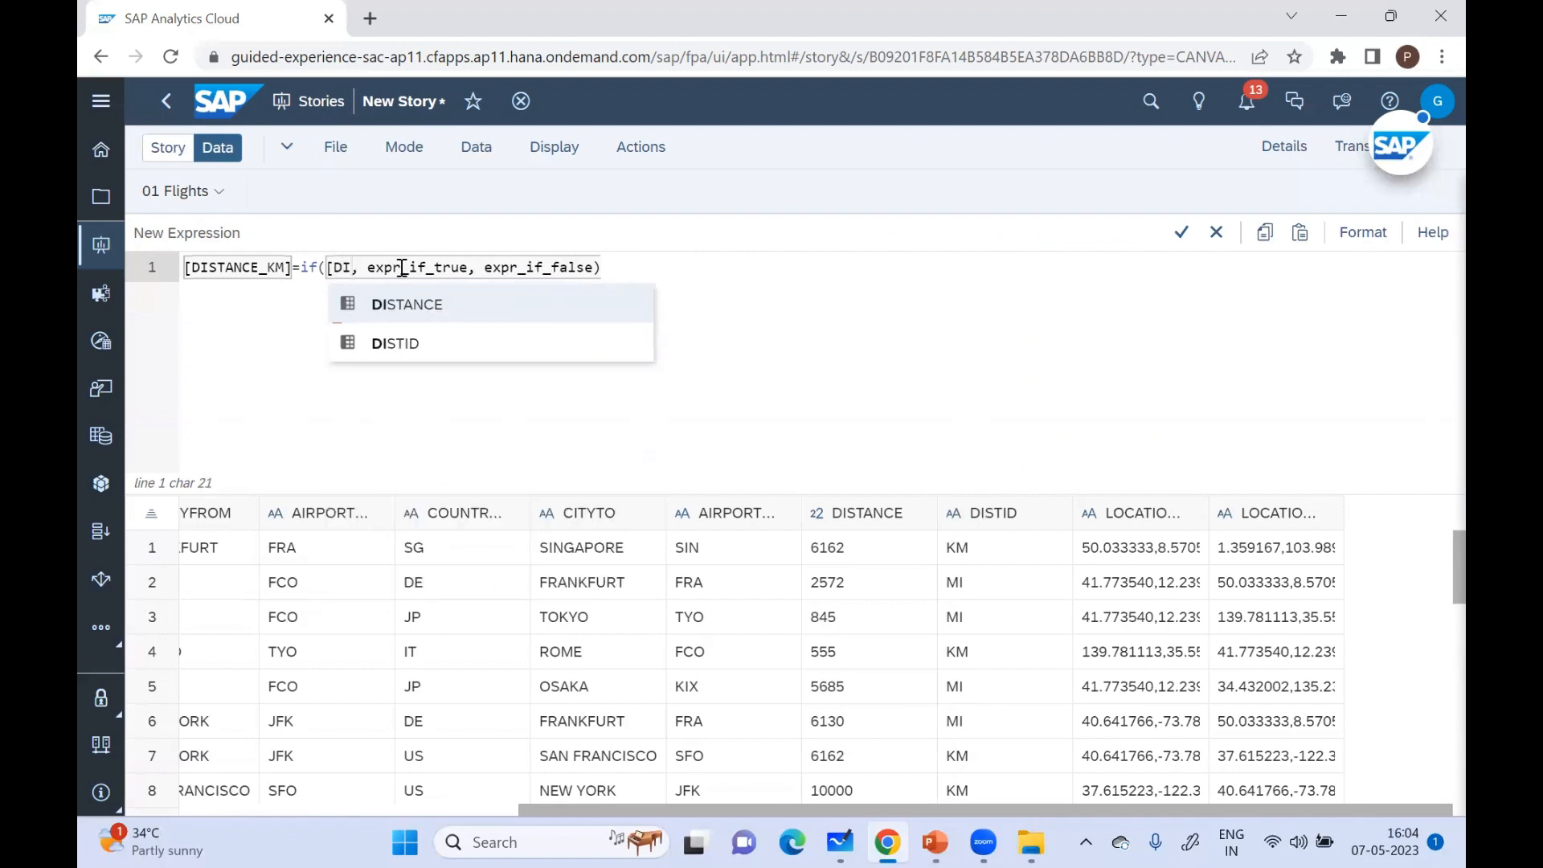
{"action": "left_click", "coordinate": [395, 346]}
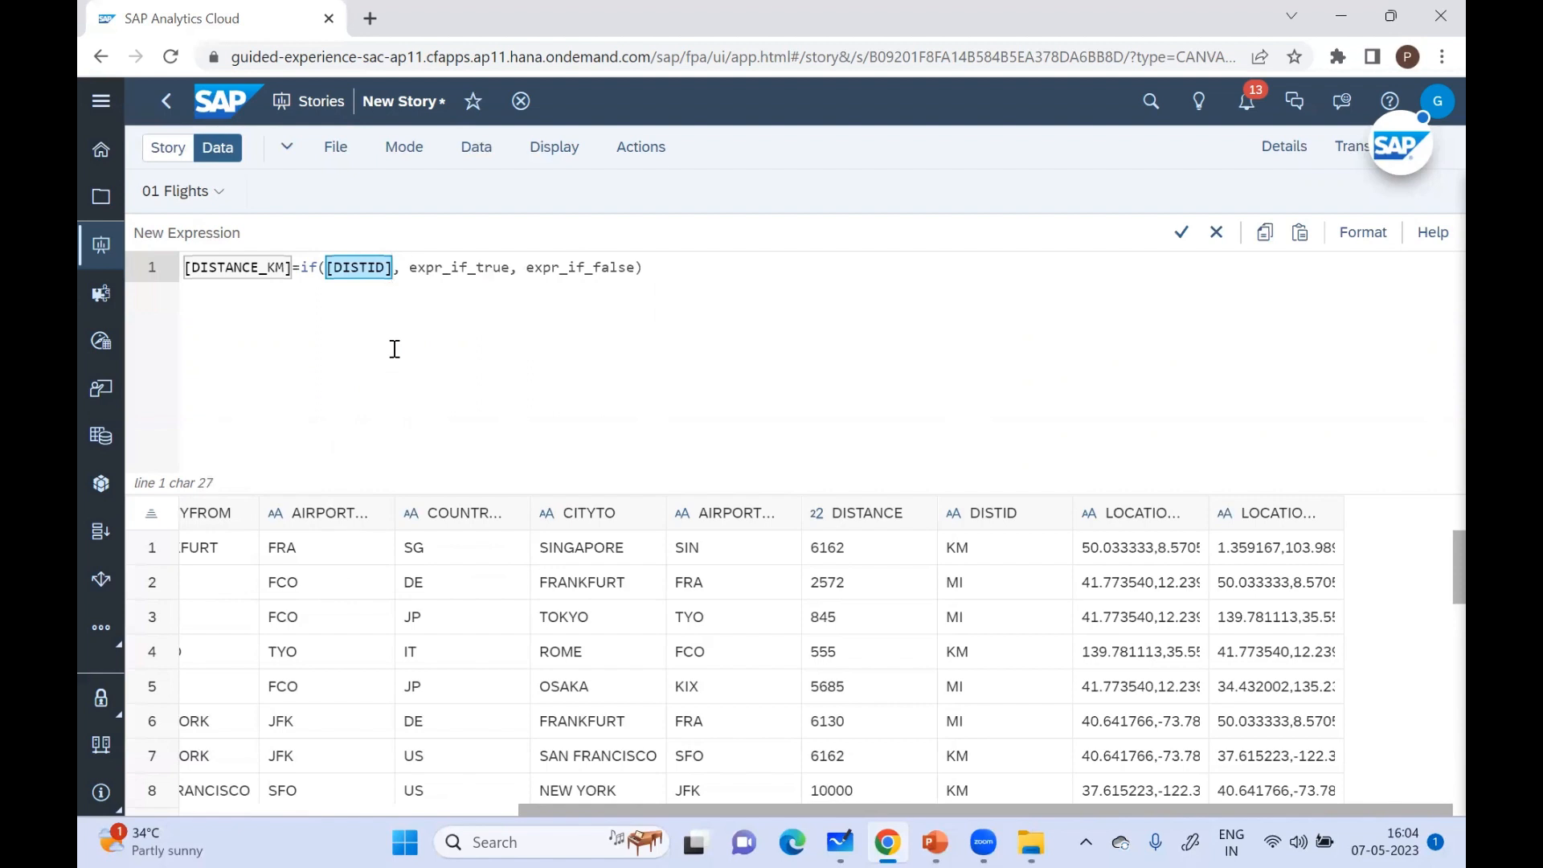
{"action": "type", "text": "=="}
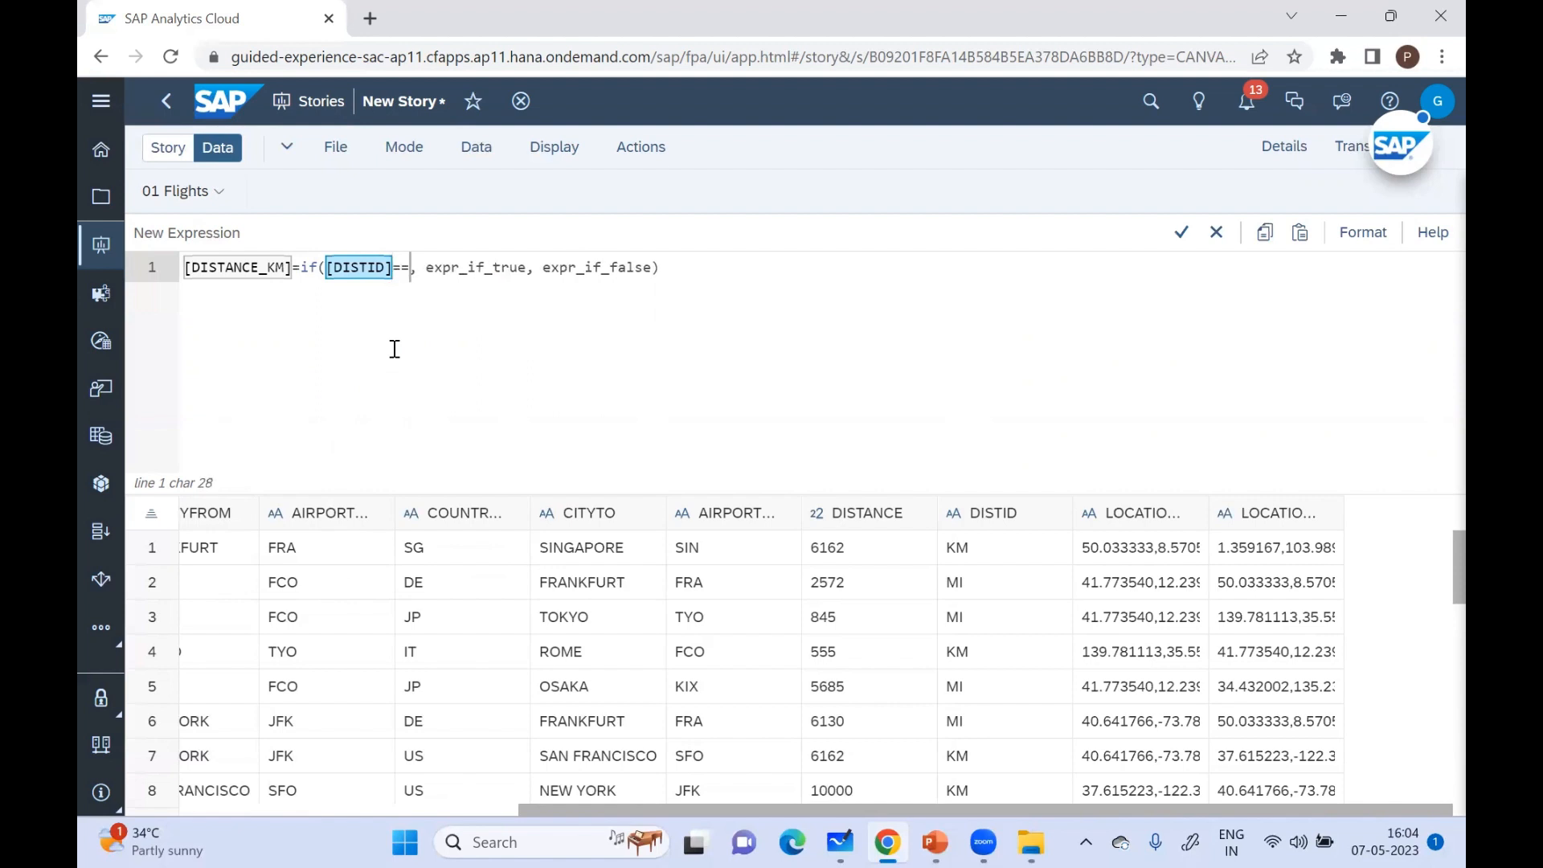
{"action": "type", "text": "'MI'"}
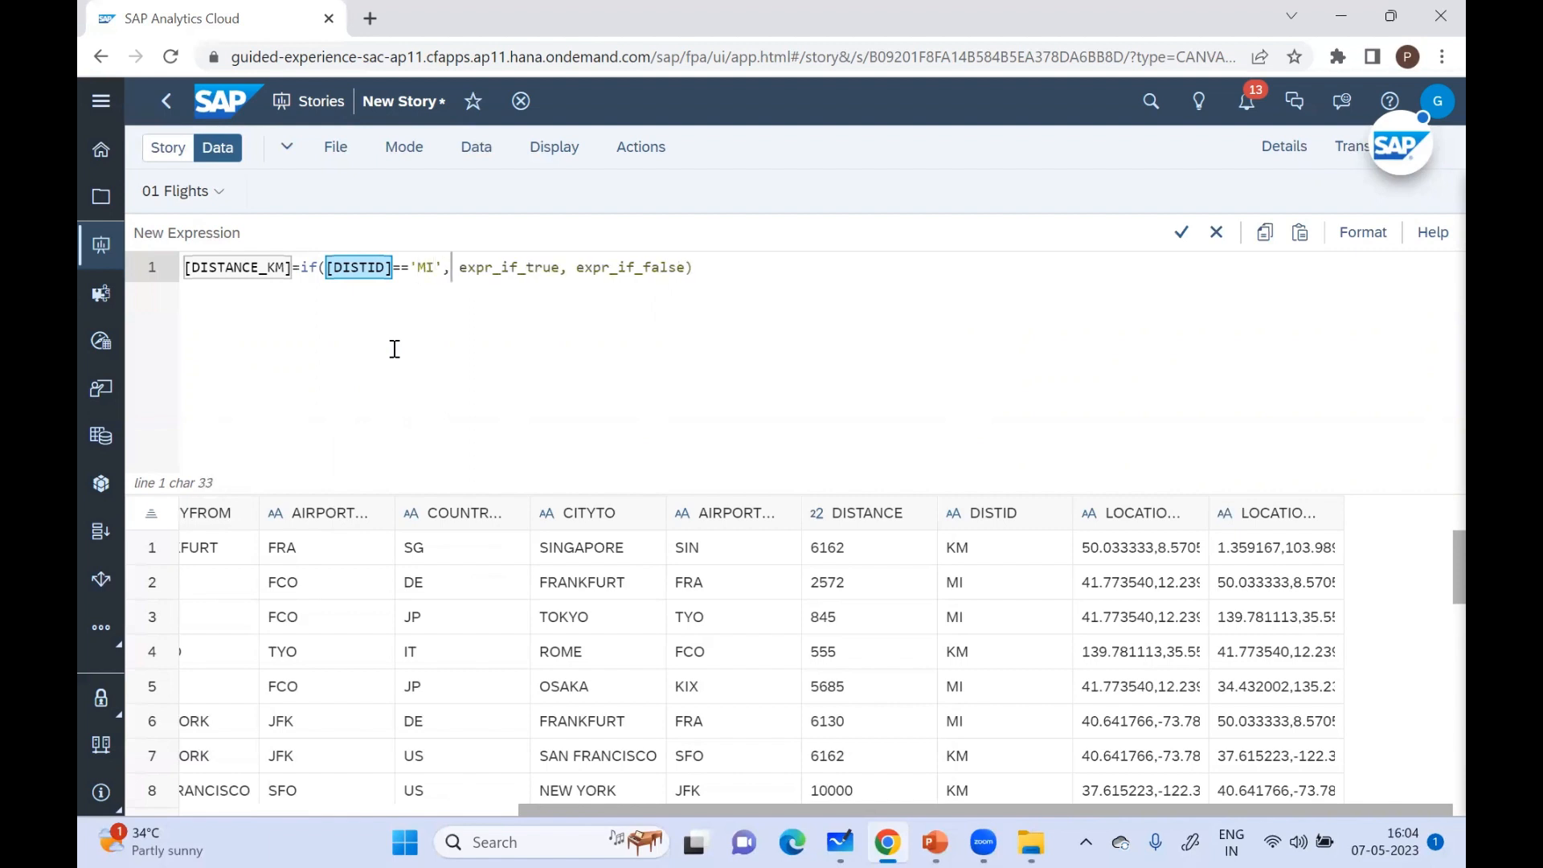
Step: Replace the if function's true-result placeholder with [DISTANCE]*1.6094 in the DISTANCE_KM expression
{"action": "key", "text": "Right"}
{"action": "key", "text": "Right"}
{"action": "key", "text": "Right"}
{"action": "key", "text": "Right"}
{"action": "key", "text": "Right"}
{"action": "key", "text": "BackSpace"}
{"action": "key", "text": "BackSpace"}
{"action": "key", "text": "BackSpace"}
{"action": "key", "text": "BackSpace"}
{"action": "key", "text": "BackSpace"}
{"action": "key", "text": "BackSpace"}
{"action": "key", "text": "BackSpace"}
{"action": "key", "text": "BackSpace"}
{"action": "key", "text": "BackSpace"}
{"action": "key", "text": "BackSpace"}
{"action": "key", "text": "BackSpace"}
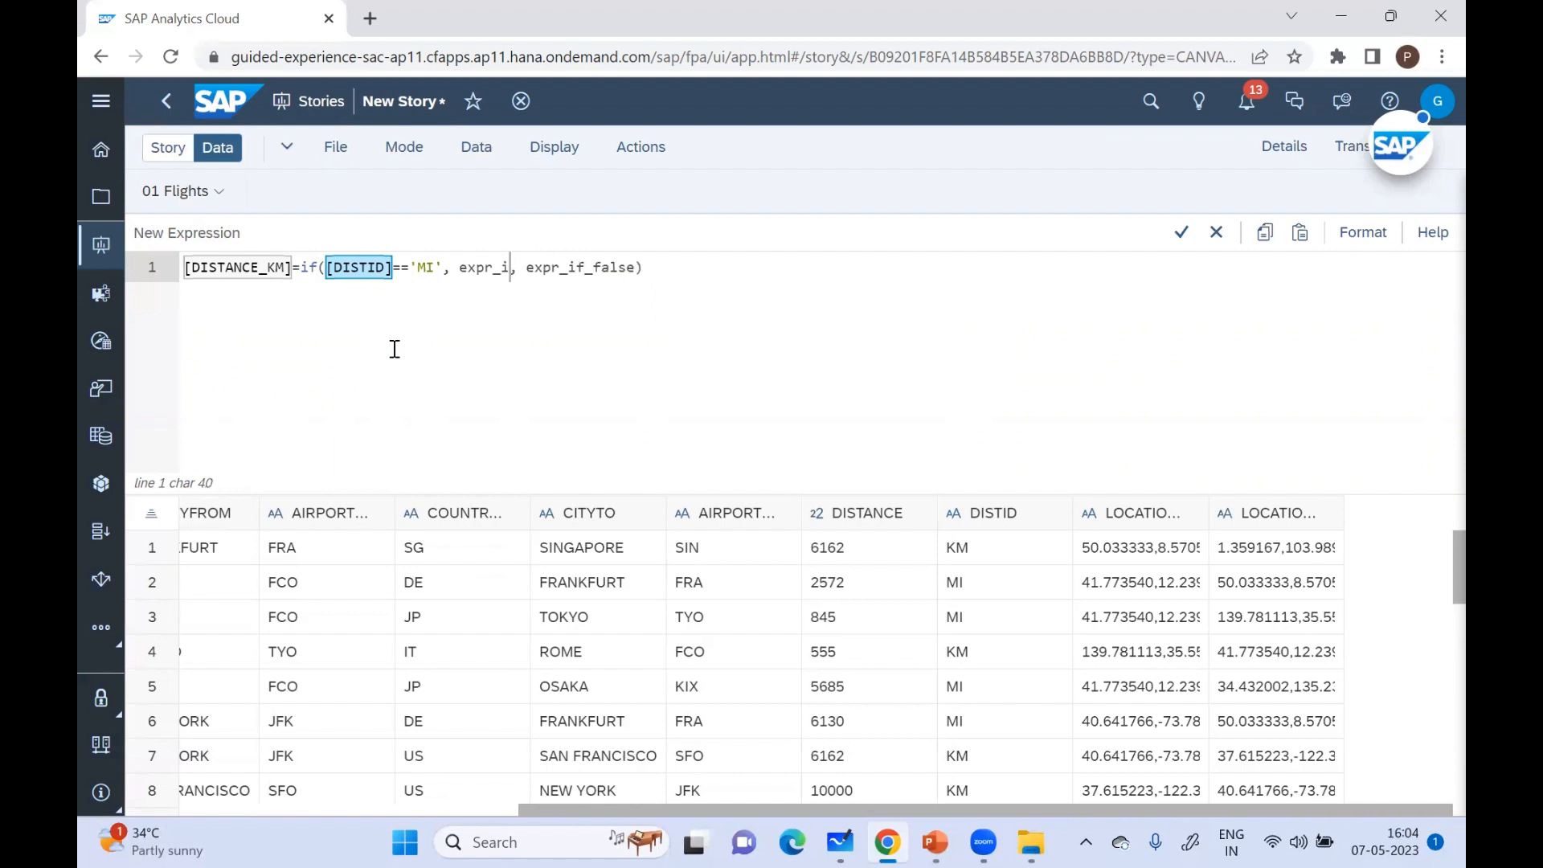
{"action": "key", "text": "BackSpace"}
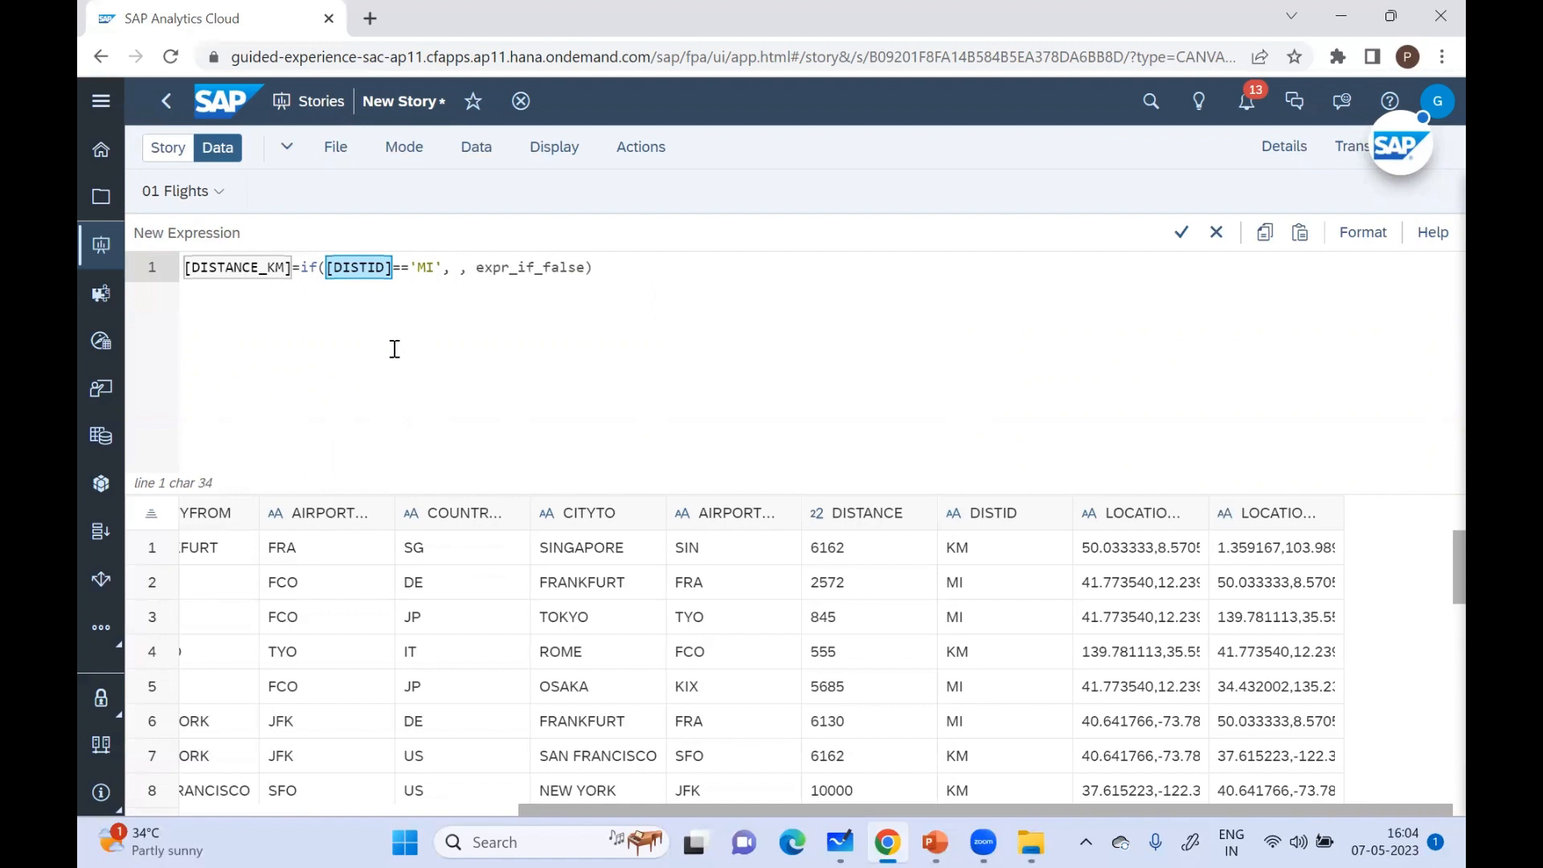
{"action": "type", "text": "[di"}
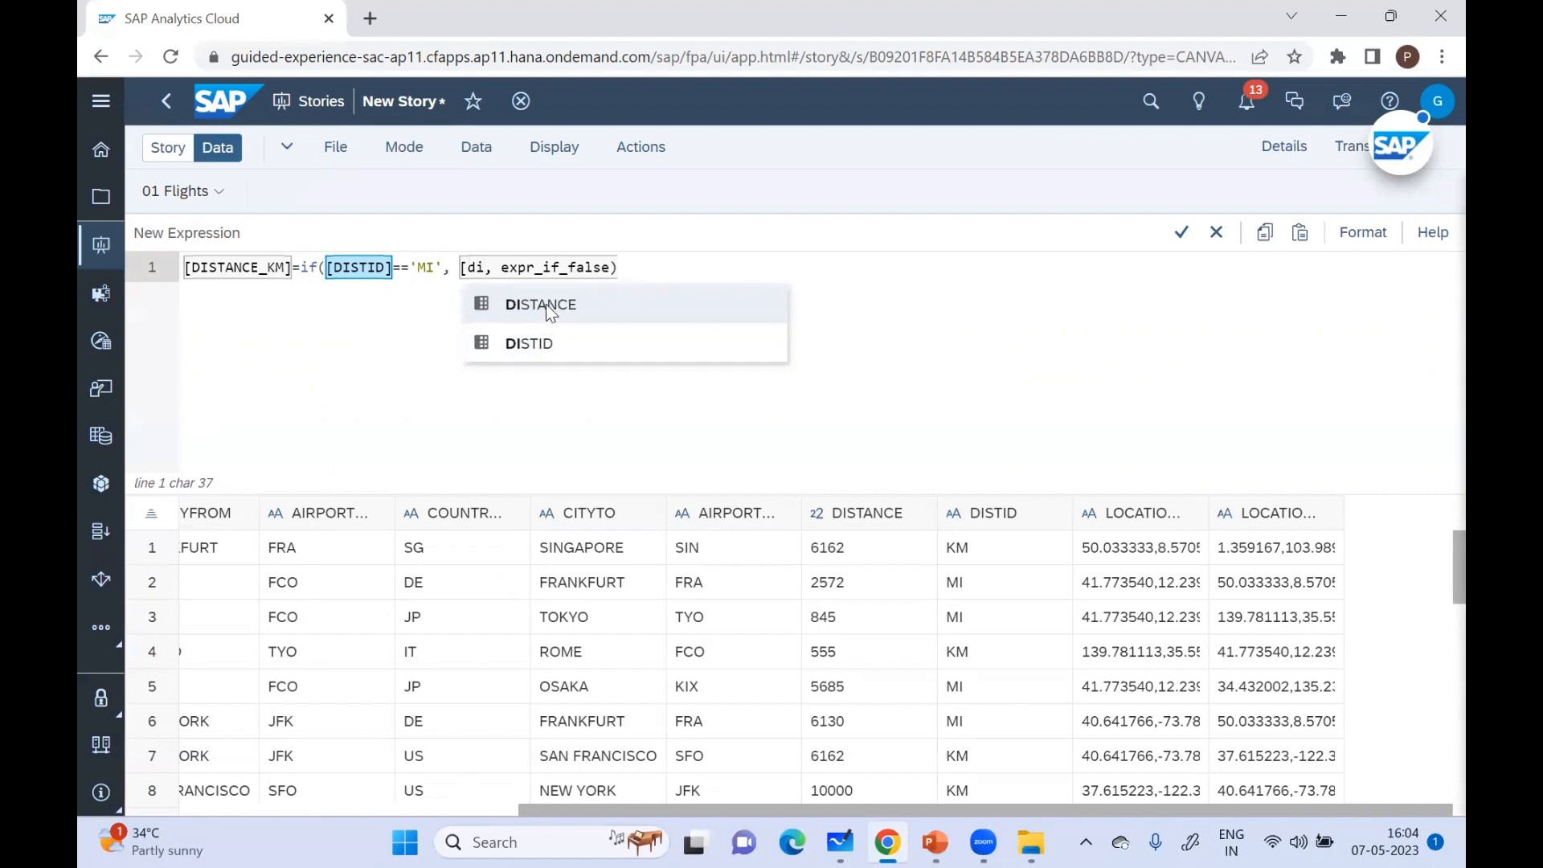
{"action": "left_click", "coordinate": [553, 303]}
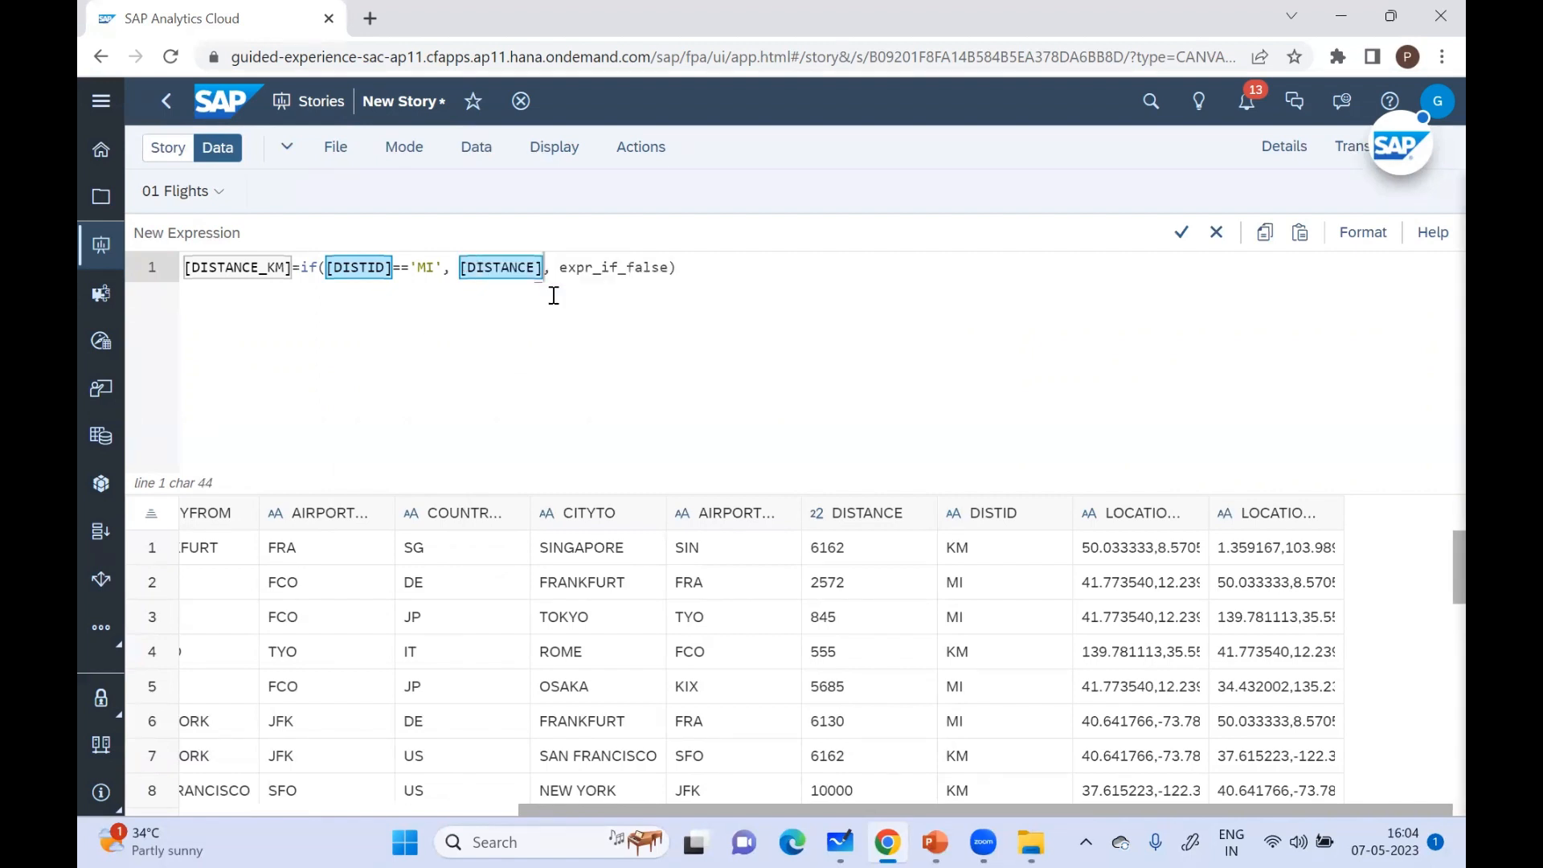
{"action": "type", "text": "*1.6094"}
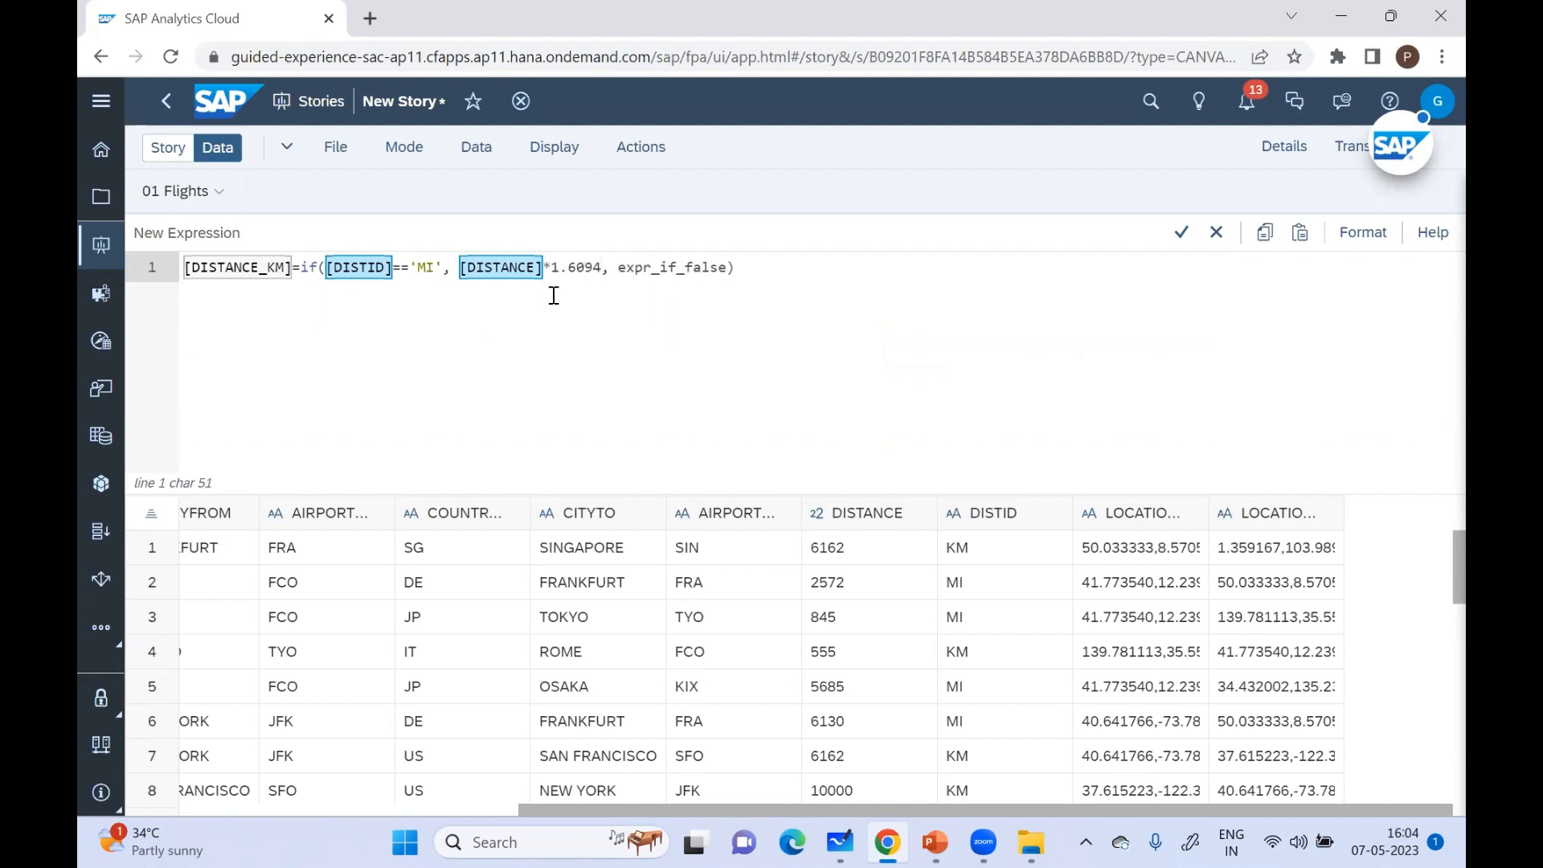
Step: Replace the if function's false-result placeholder with [DISTANCE] and apply the expression to the dataset
{"action": "left_click", "coordinate": [727, 270]}
{"action": "key", "text": "BackSpace"}
{"action": "key", "text": "BackSpace"}
{"action": "key", "text": "BackSpace"}
{"action": "key", "text": "BackSpace"}
{"action": "key", "text": "BackSpace"}
{"action": "key", "text": "BackSpace"}
{"action": "key", "text": "BackSpace"}
{"action": "key", "text": "BackSpace"}
{"action": "key", "text": "BackSpace"}
{"action": "key", "text": "BackSpace"}
{"action": "key", "text": "BackSpace"}
{"action": "key", "text": "BackSpace"}
{"action": "key", "text": "BackSpace"}
{"action": "type", "text": "[d"}
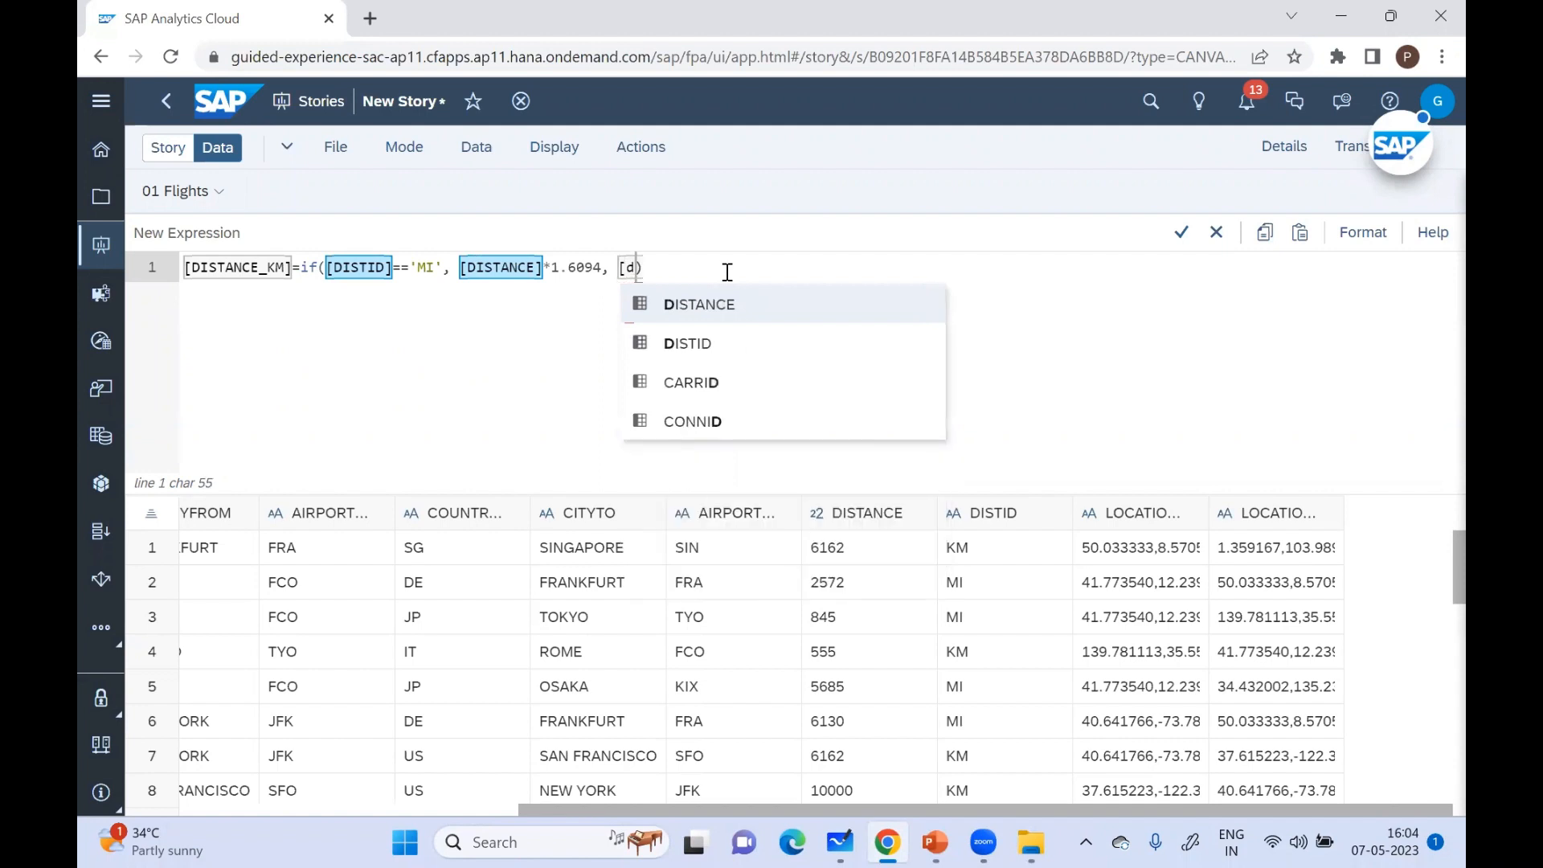
{"action": "left_click", "coordinate": [683, 307]}
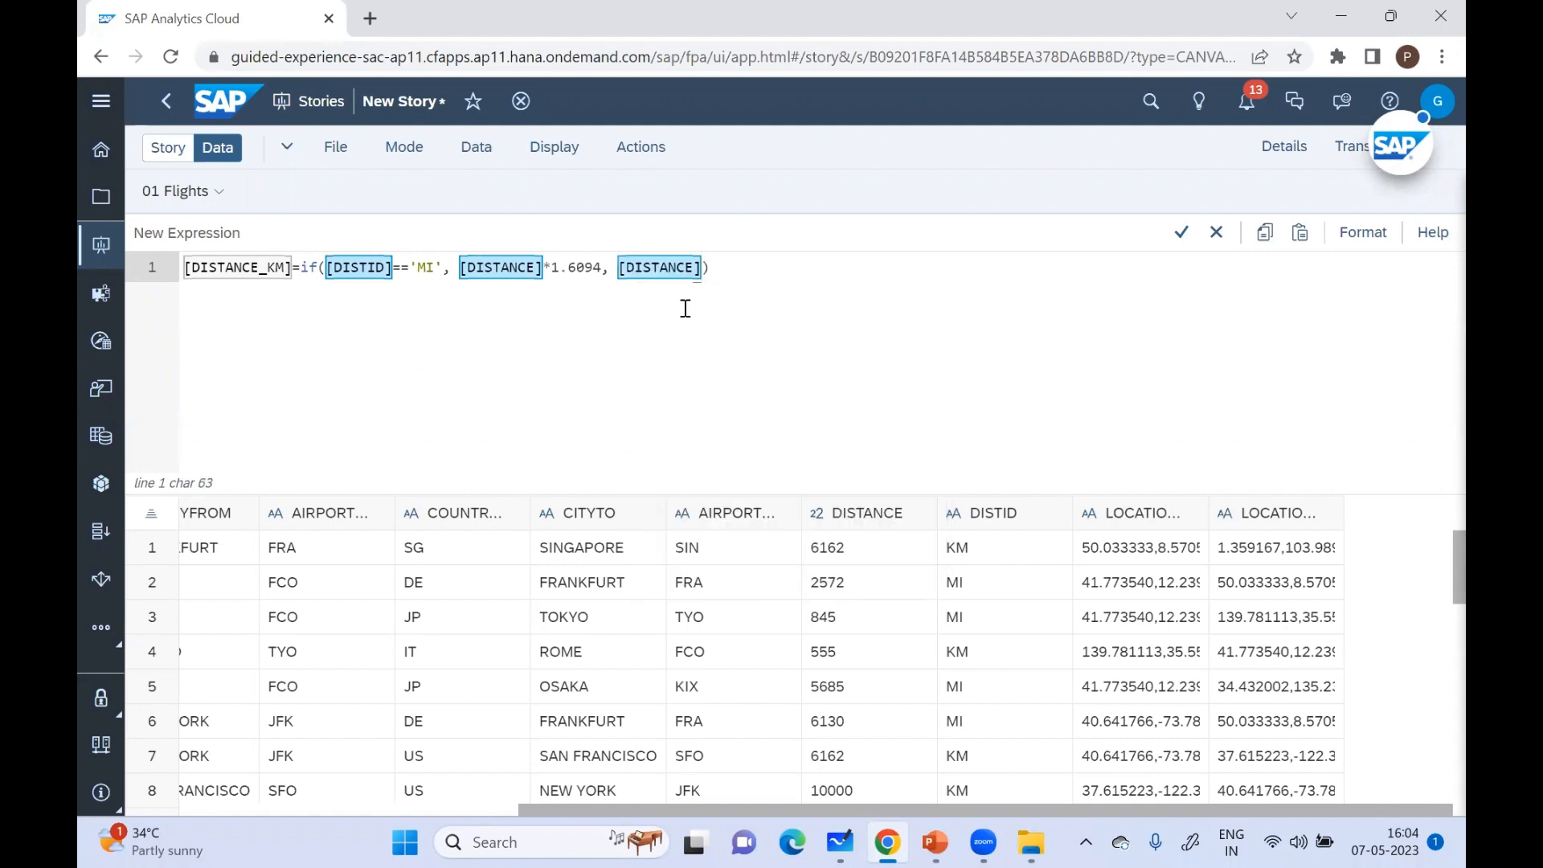
{"action": "left_click", "coordinate": [734, 276]}
{"action": "left_click", "coordinate": [1179, 232]}
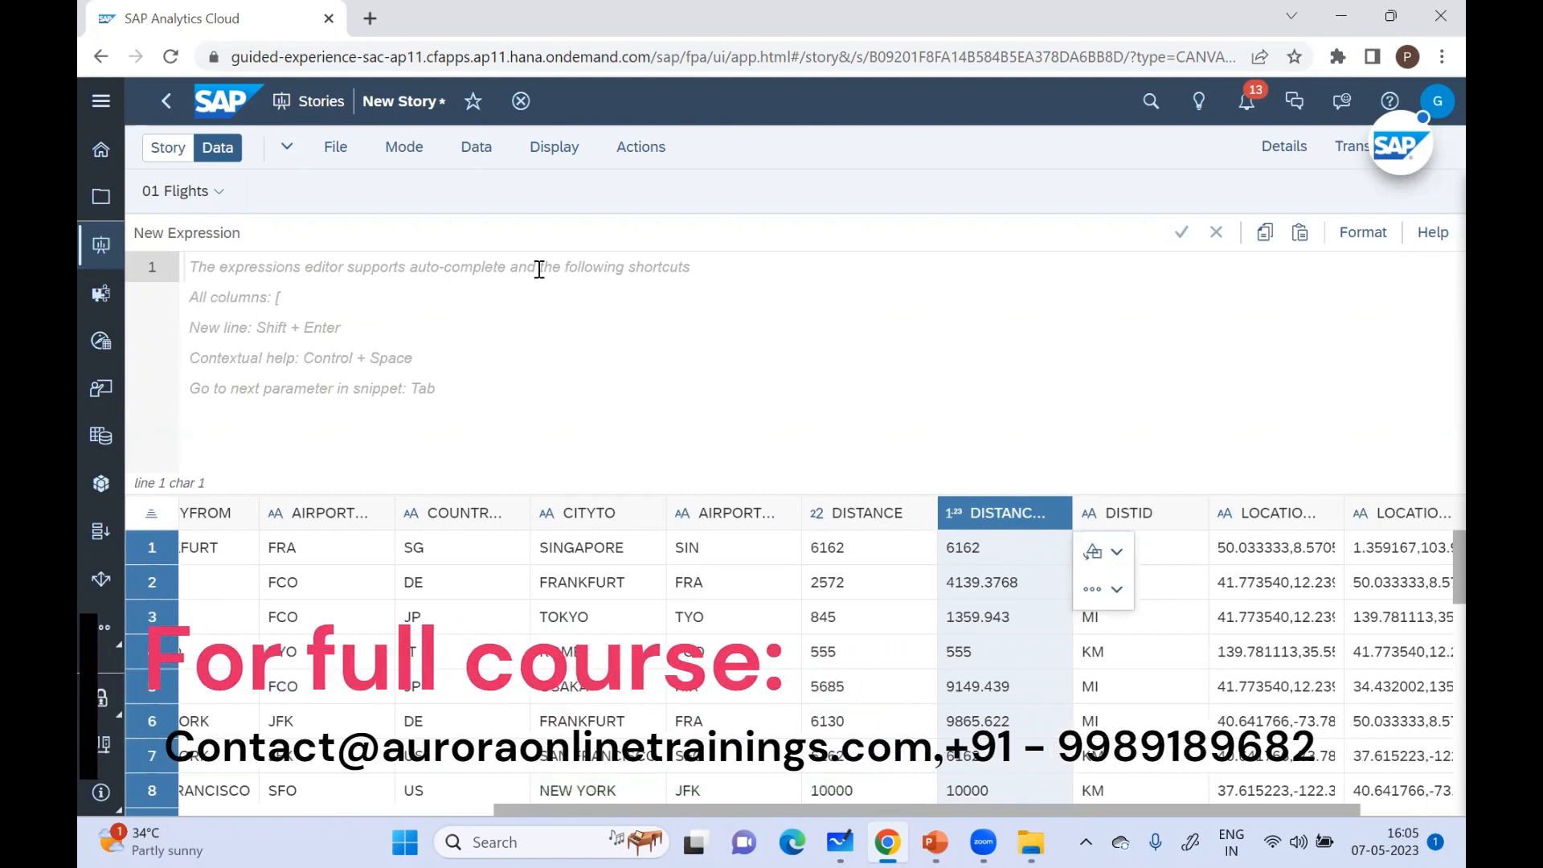
Step: Return to the story page and replace the bar chart's DISTANCE measure with DISTANCE_KM
{"action": "left_click", "coordinate": [168, 149]}
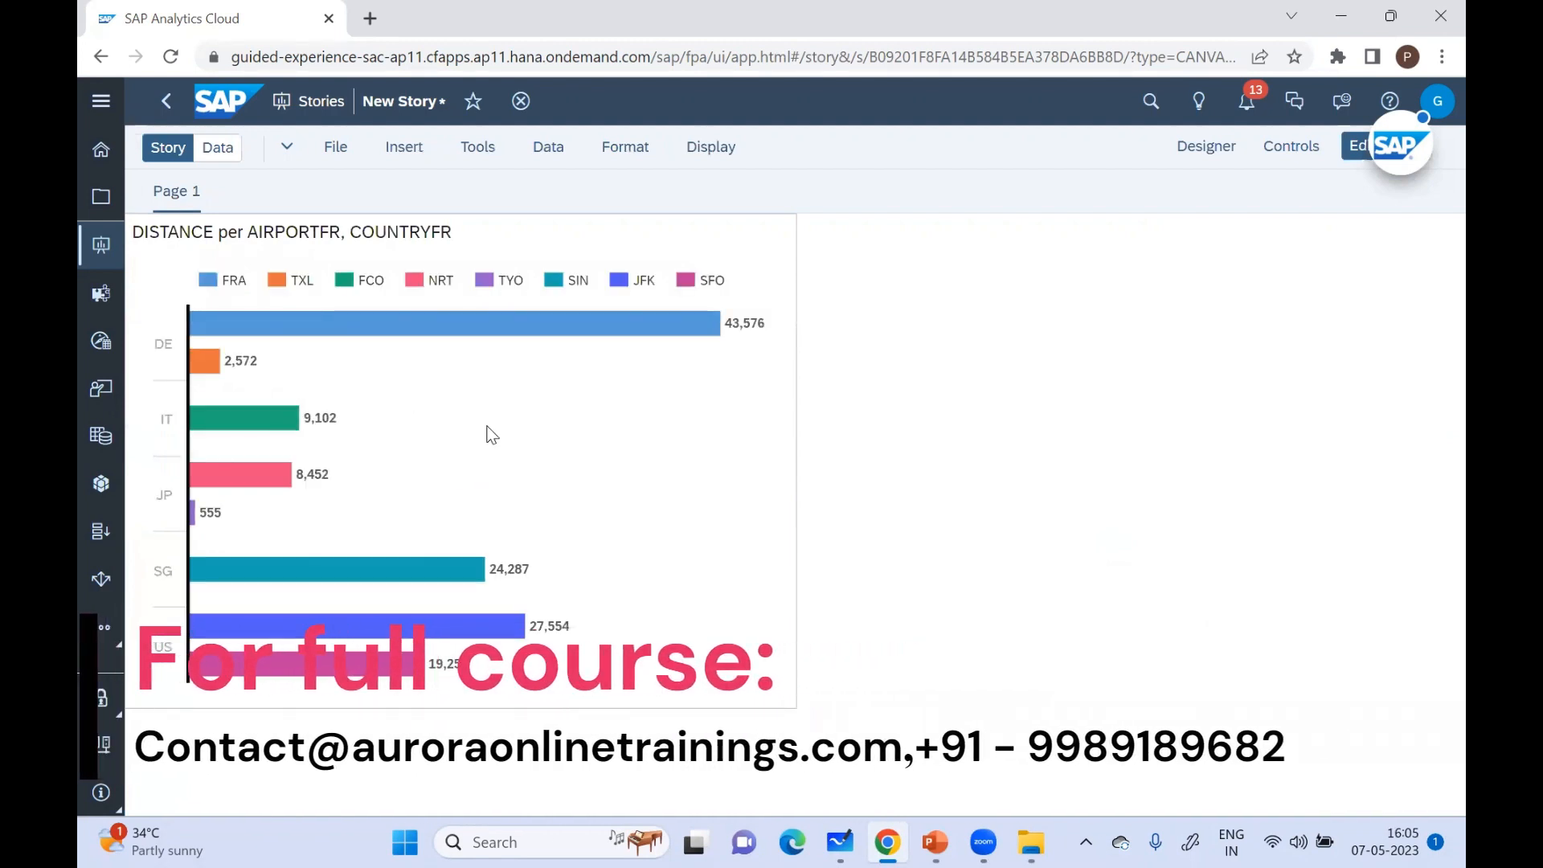
{"action": "left_click", "coordinate": [490, 430]}
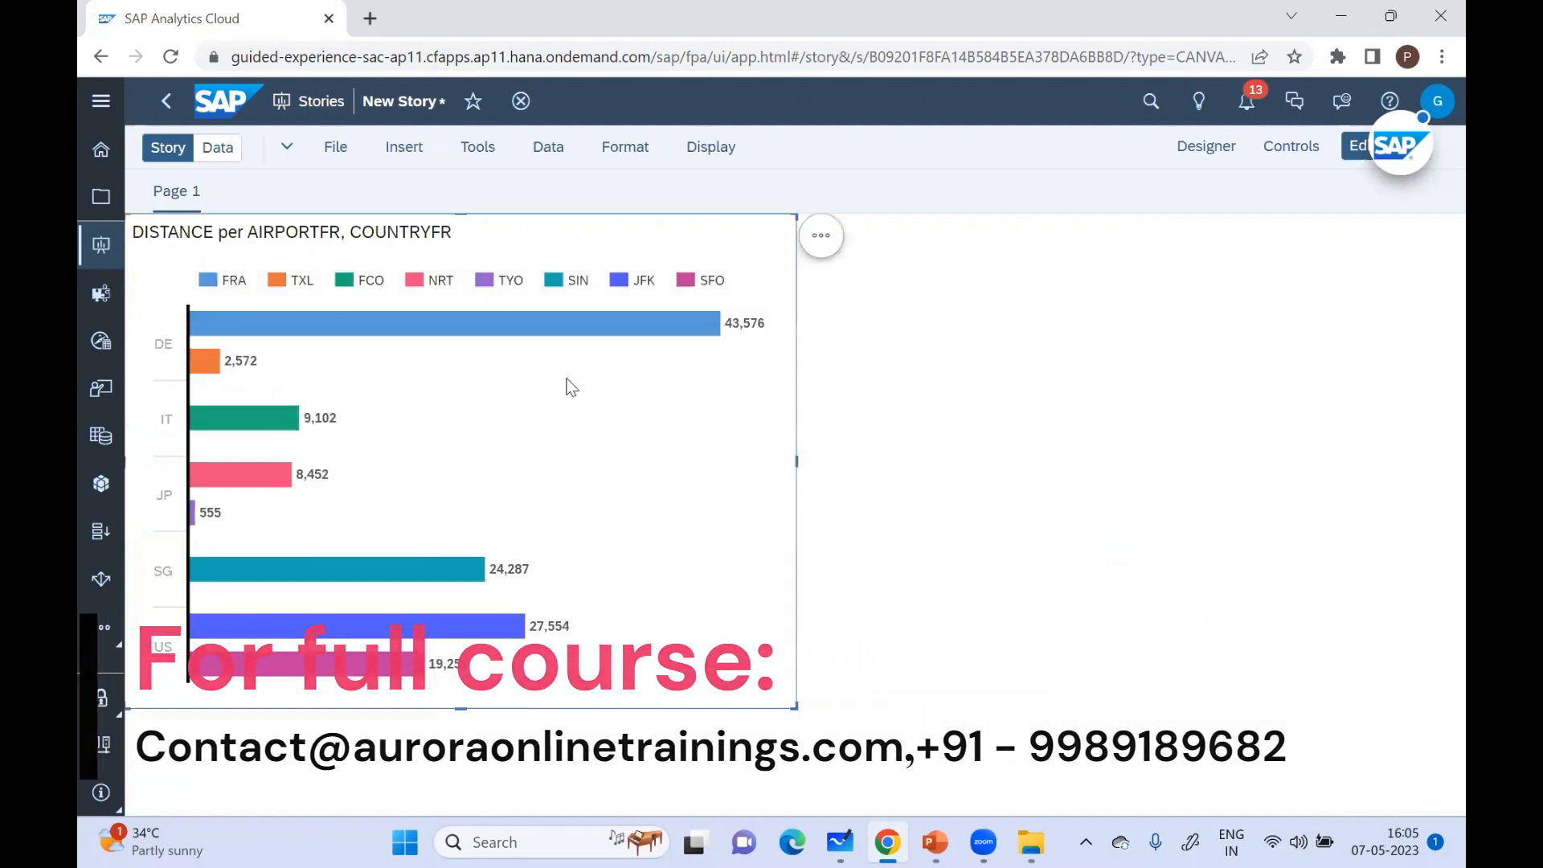
{"action": "left_click", "coordinate": [1215, 151]}
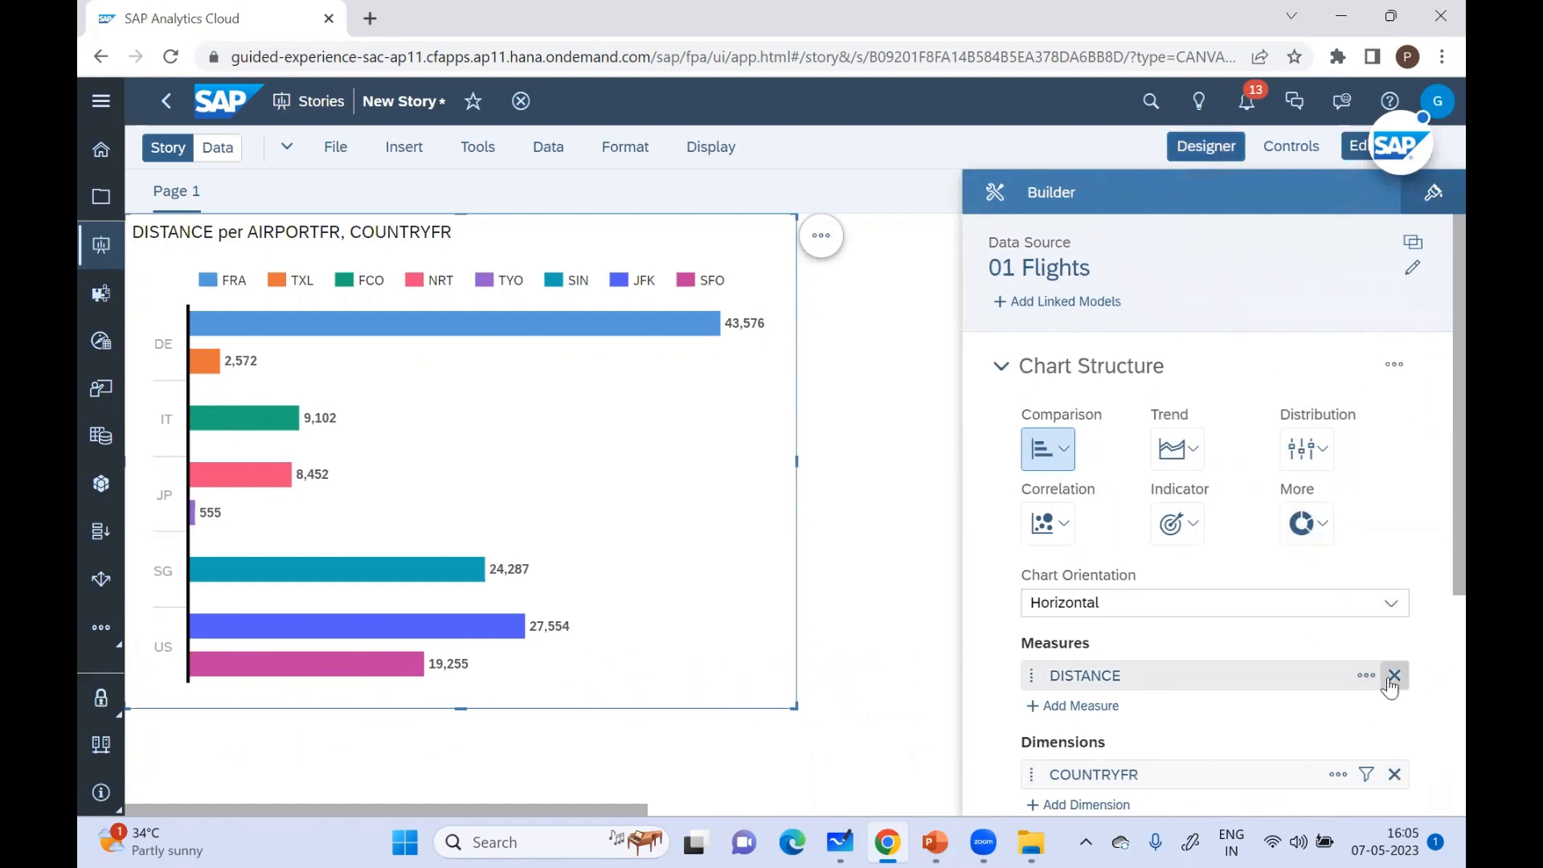
{"action": "left_click", "coordinate": [1363, 680]}
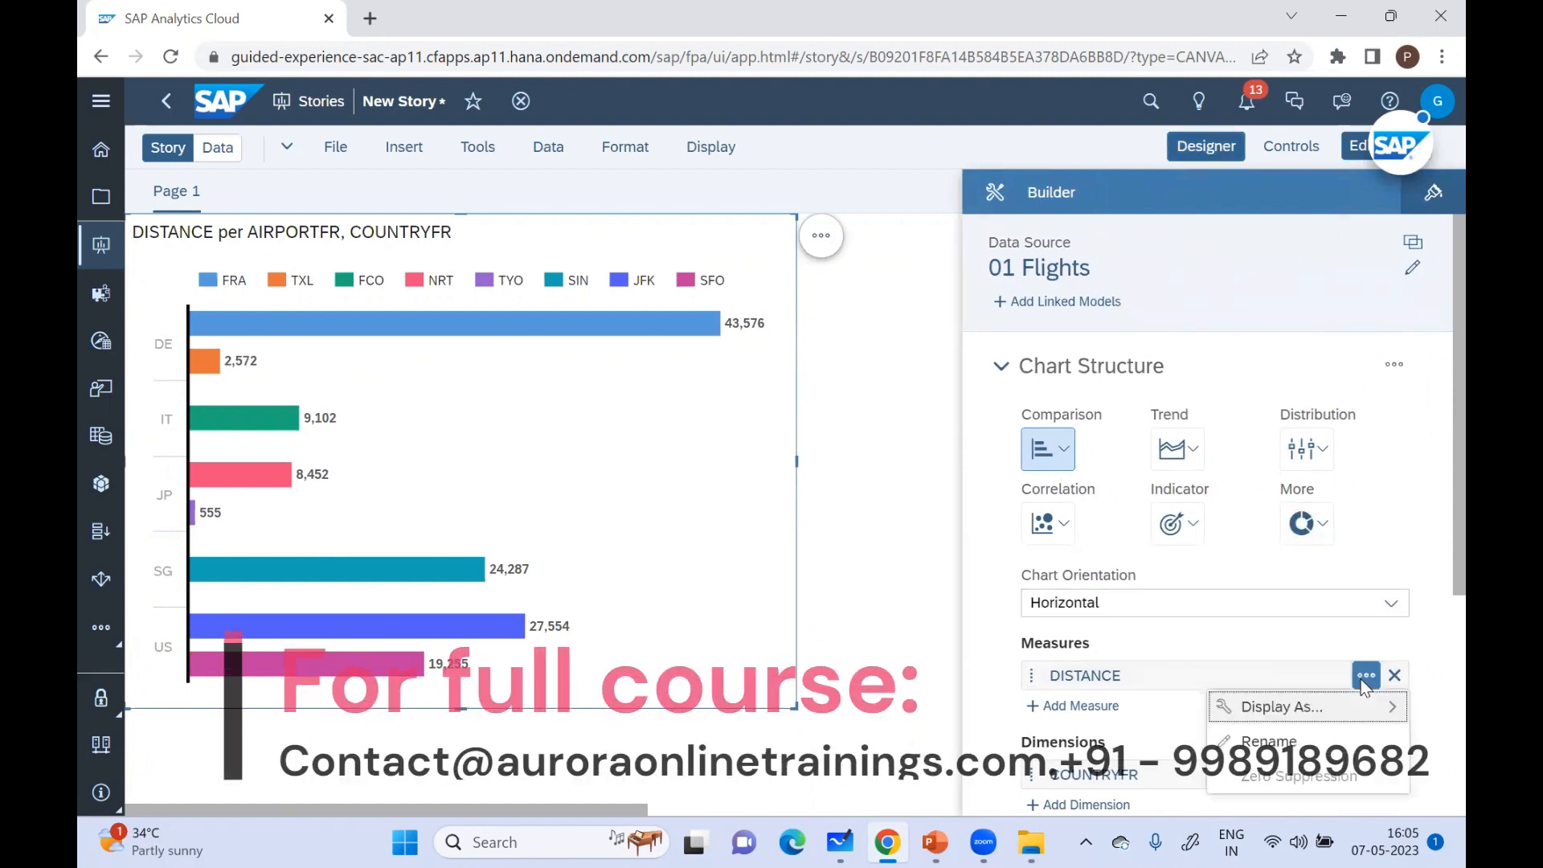
{"action": "left_click", "coordinate": [1363, 679]}
{"action": "left_click", "coordinate": [1393, 677]}
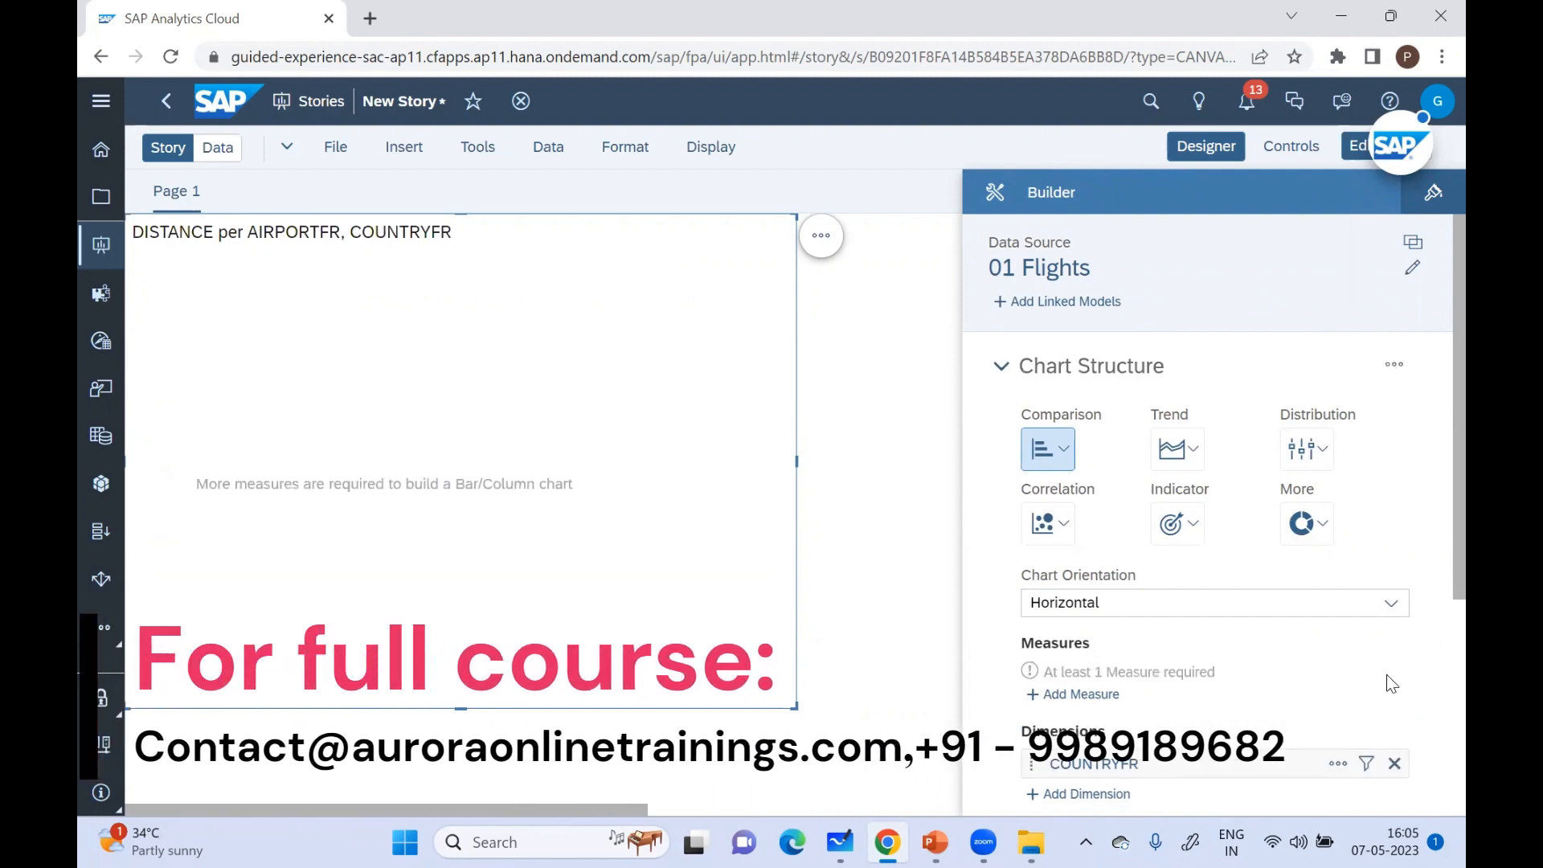
{"action": "left_click", "coordinate": [1072, 695]}
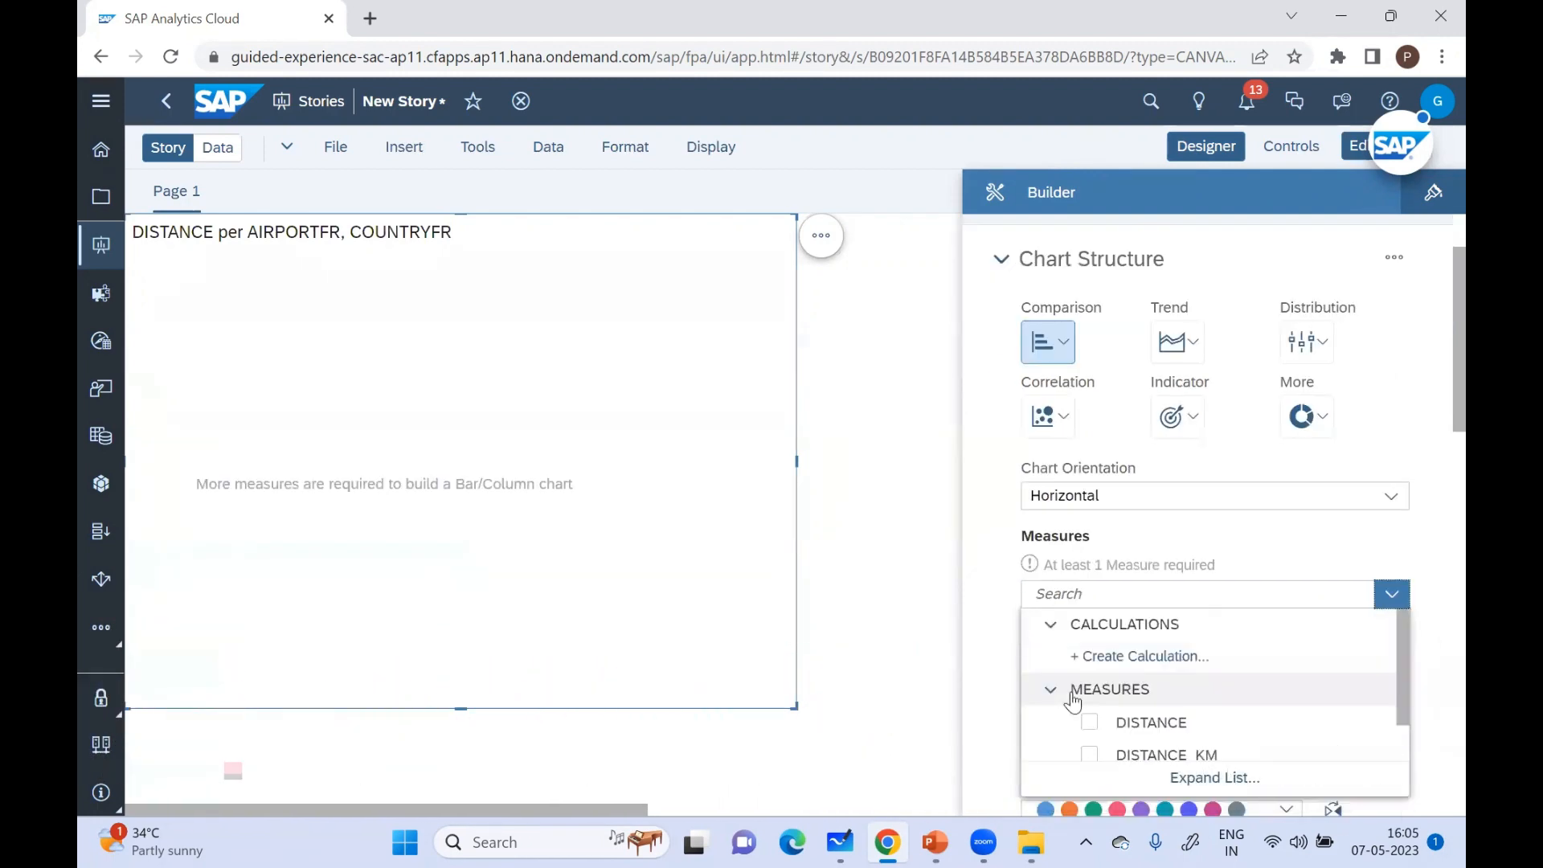
{"action": "left_click", "coordinate": [1090, 755]}
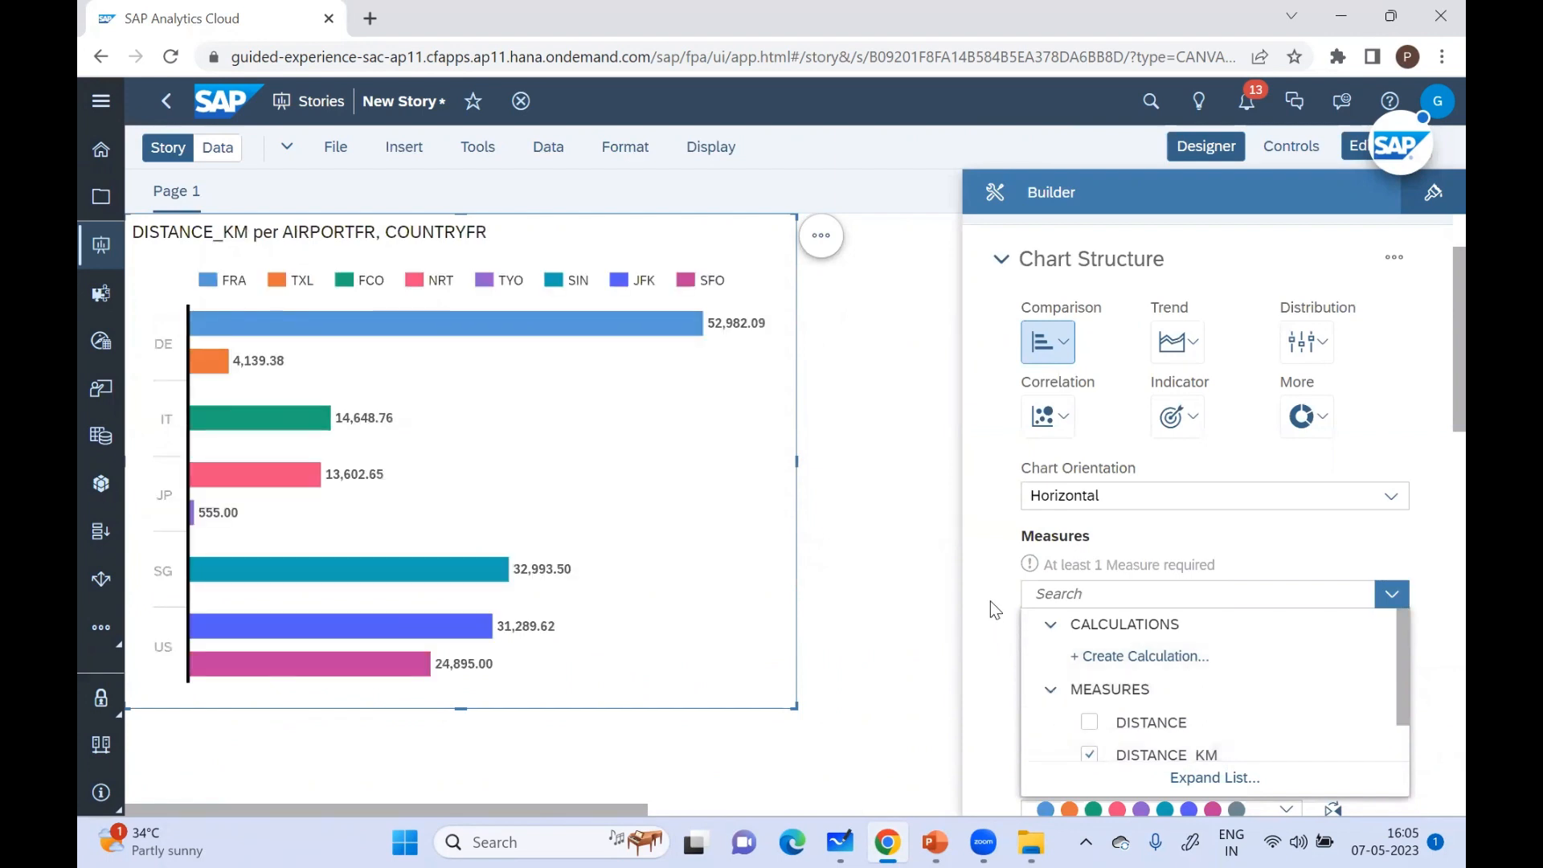
{"action": "left_click", "coordinate": [991, 601]}
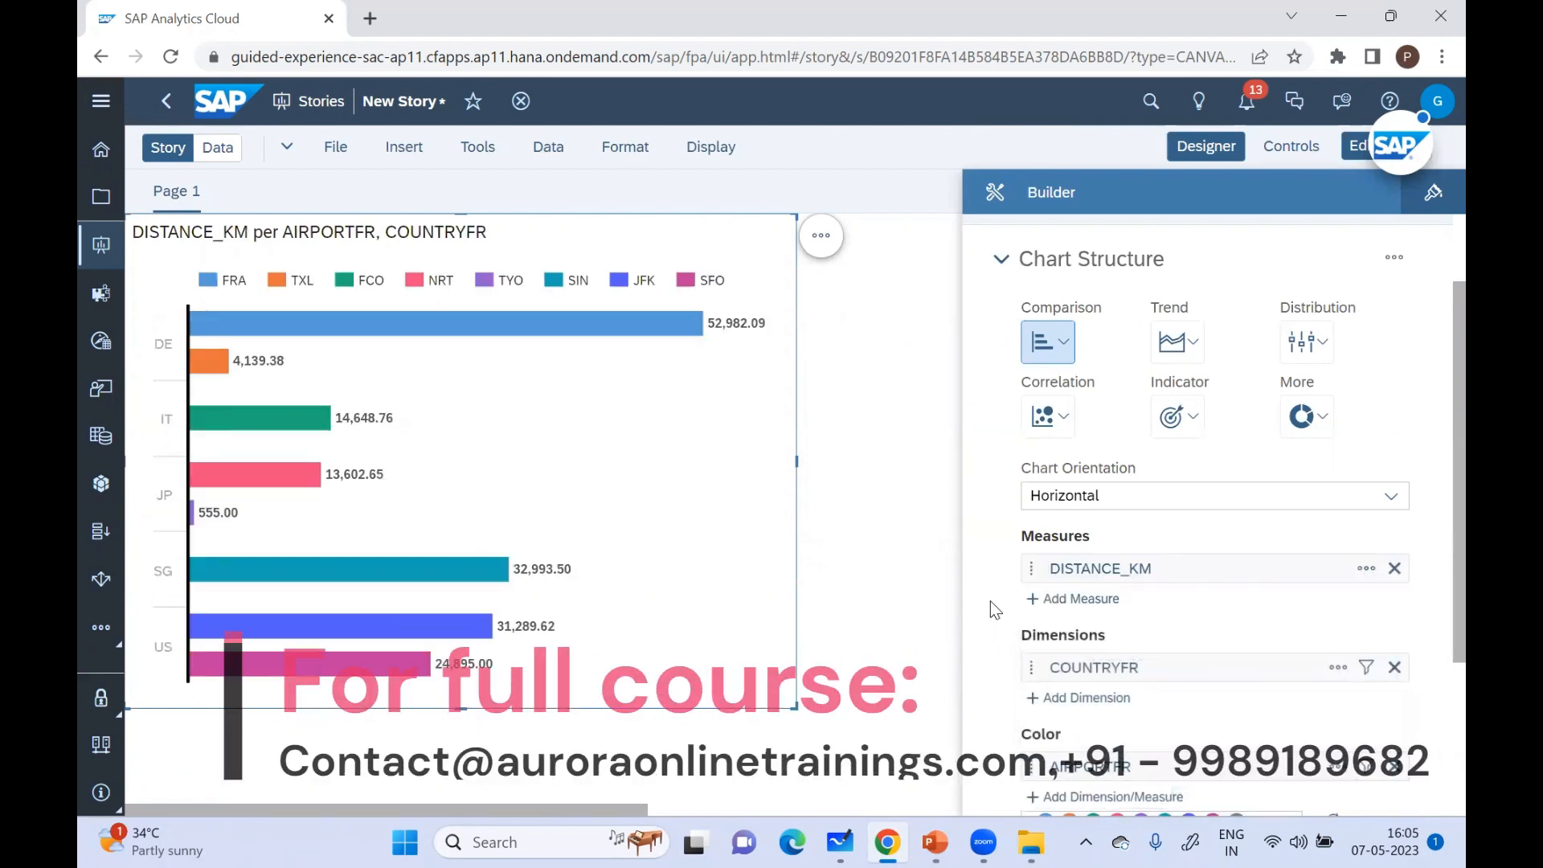
{"action": "scroll", "coordinate": [1430, 570], "scroll_direction": "down", "scroll_amount": 1}
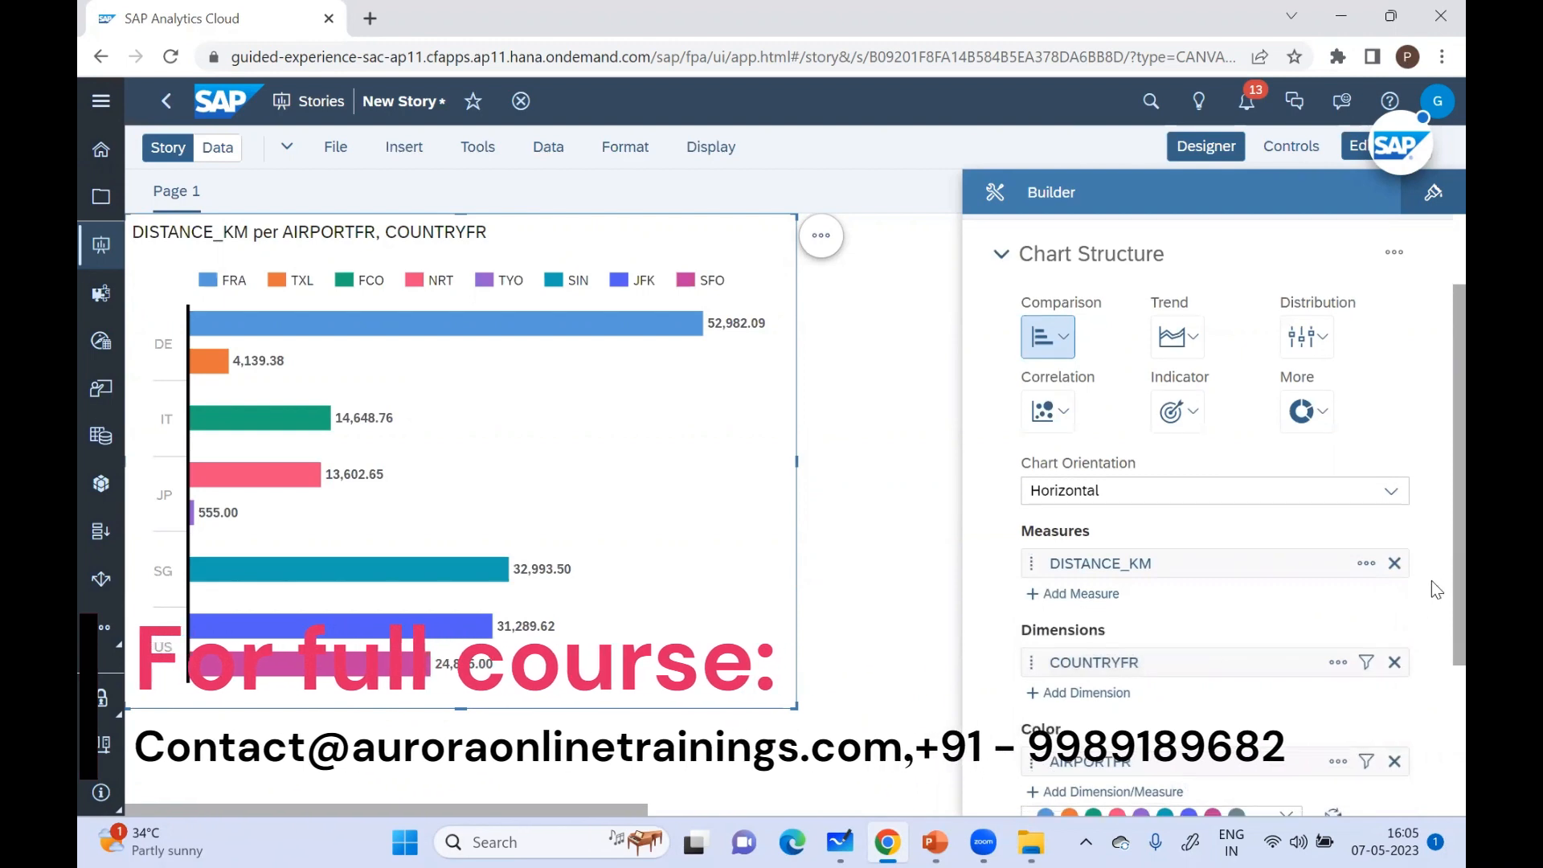
{"action": "mouse_move", "coordinate": [1431, 581]}
{"action": "left_mouse_down"}
{"action": "mouse_move", "coordinate": [1432, 612]}
{"action": "mouse_move", "coordinate": [1431, 563]}
{"action": "mouse_move", "coordinate": [1431, 595]}
{"action": "left_mouse_up"}
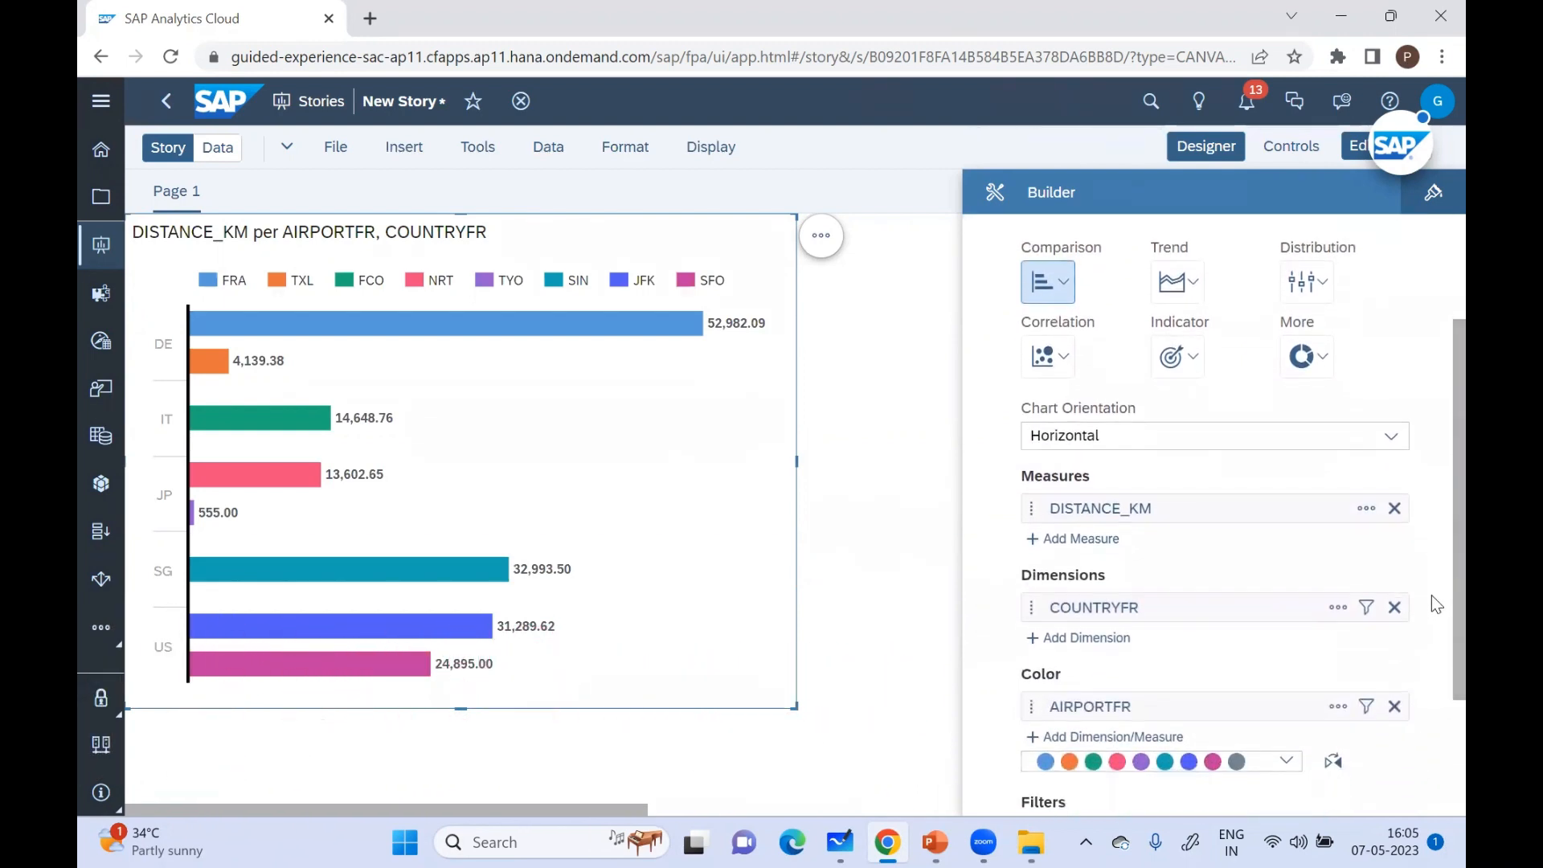
Step: Save the story as Filight_Sample in the BI_Reporting folder inside MY_SAC_WORLD
{"action": "left_click", "coordinate": [335, 152]}
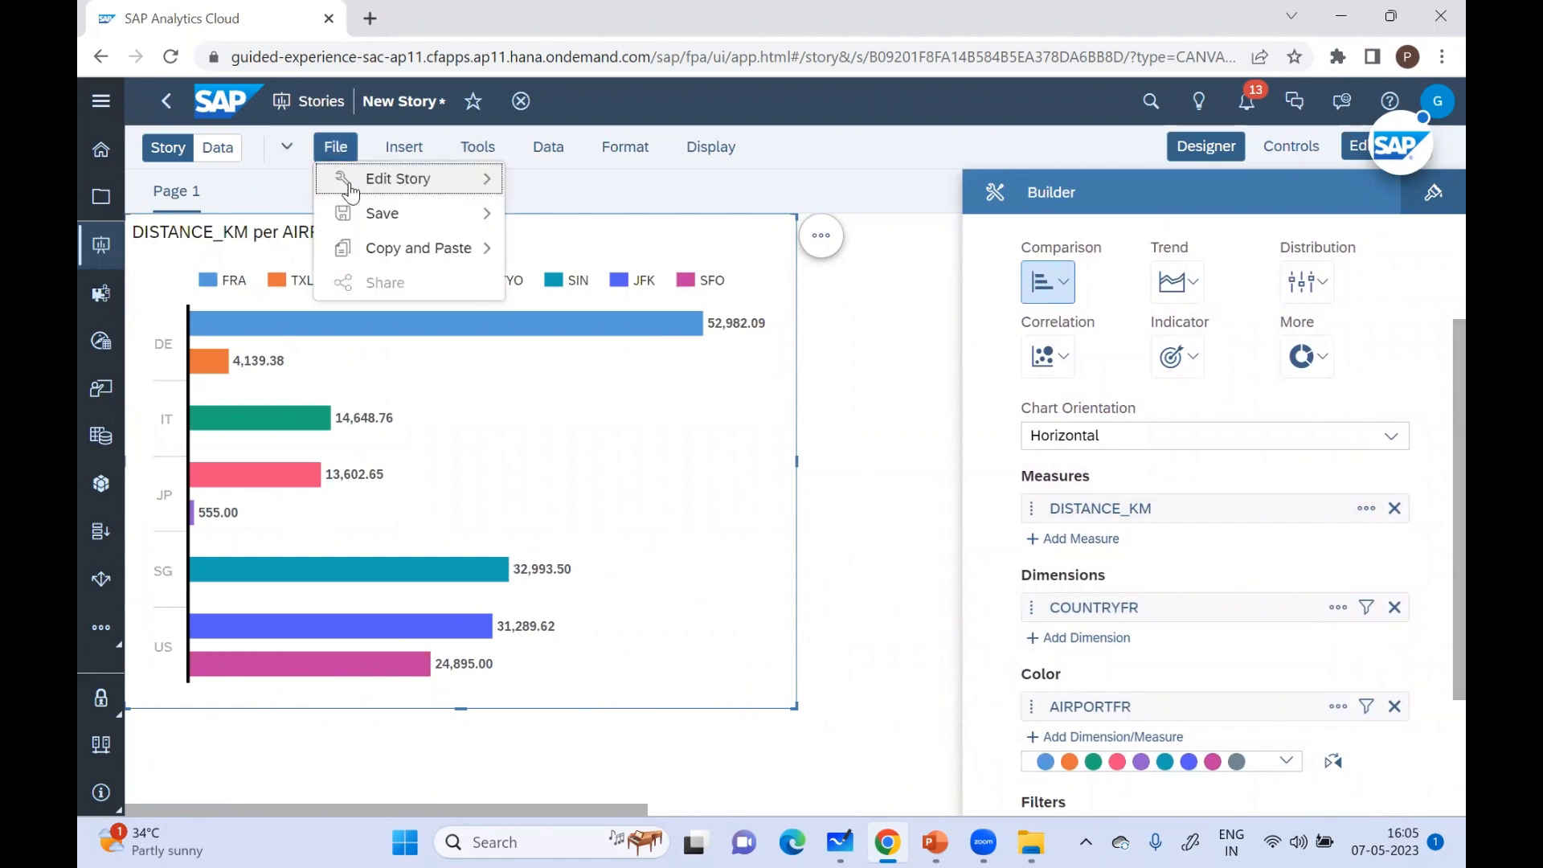
{"action": "mouse_move", "coordinate": [369, 218]}
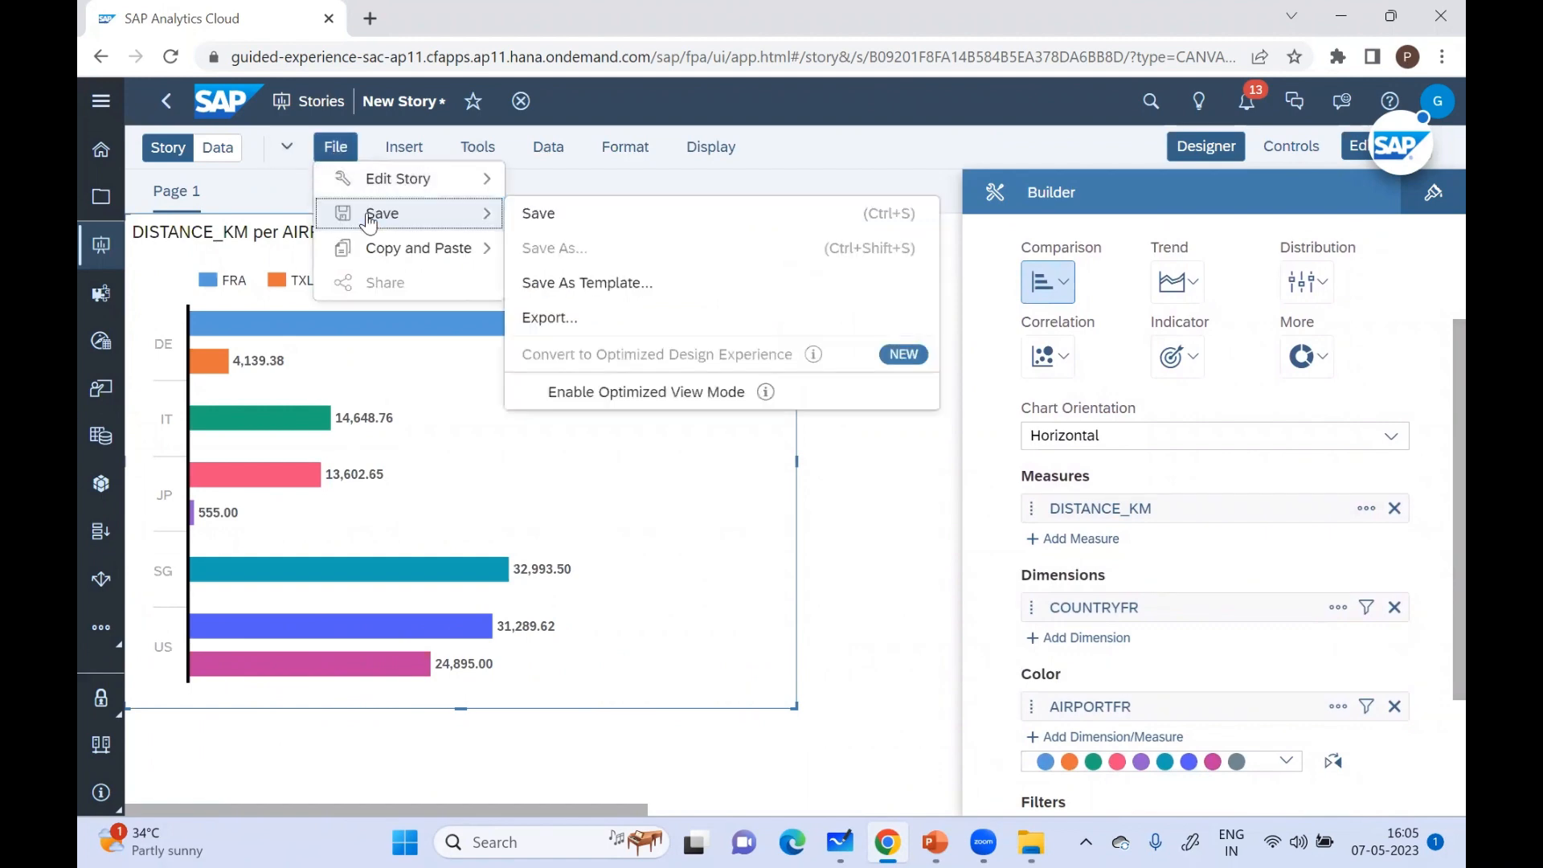
{"action": "left_click", "coordinate": [537, 214]}
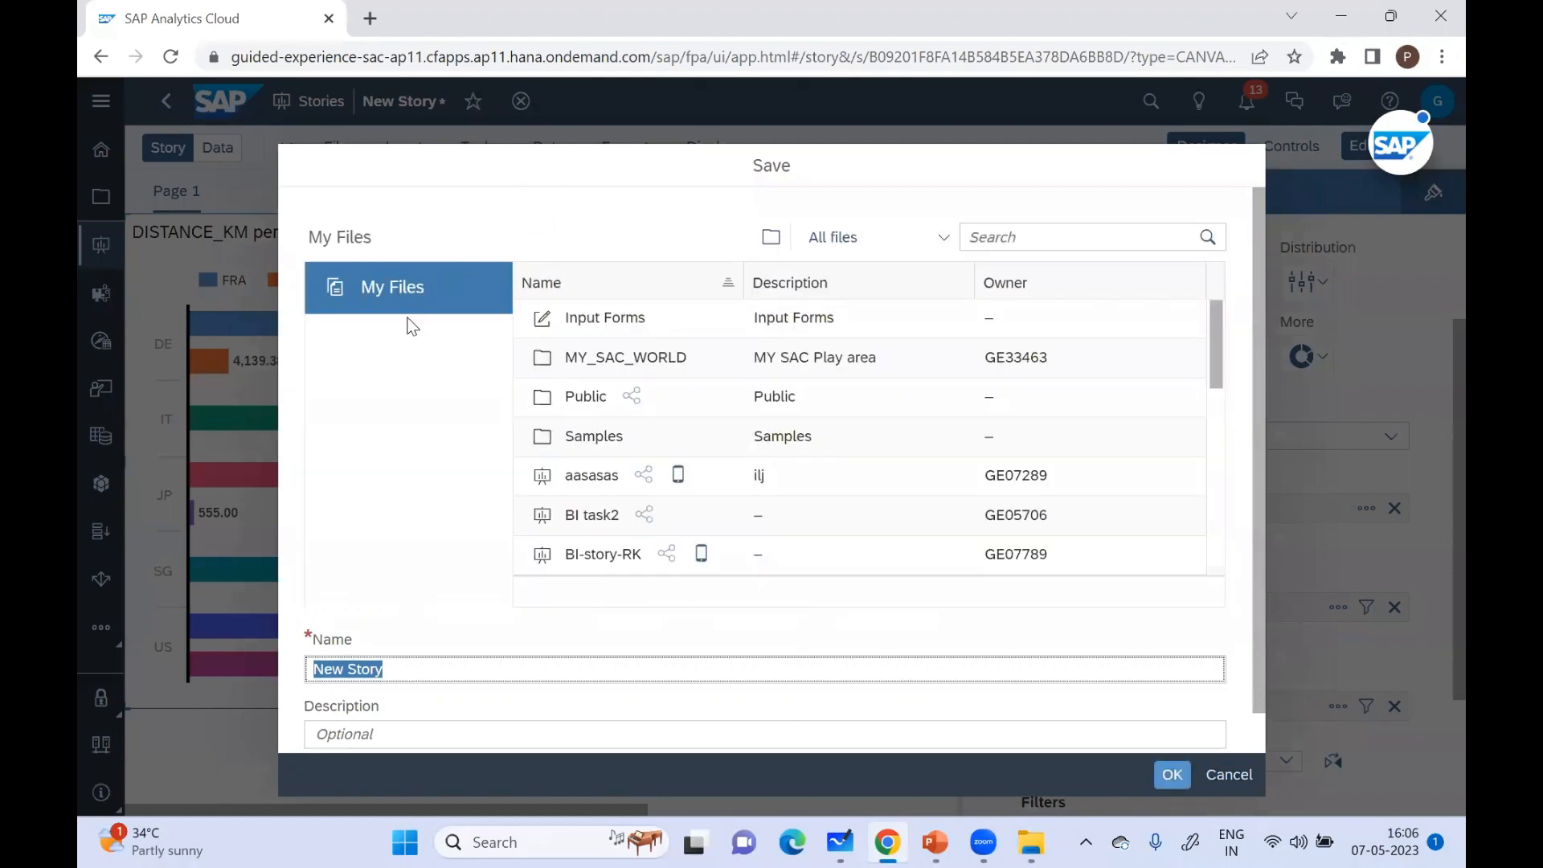
{"action": "left_click", "coordinate": [590, 357]}
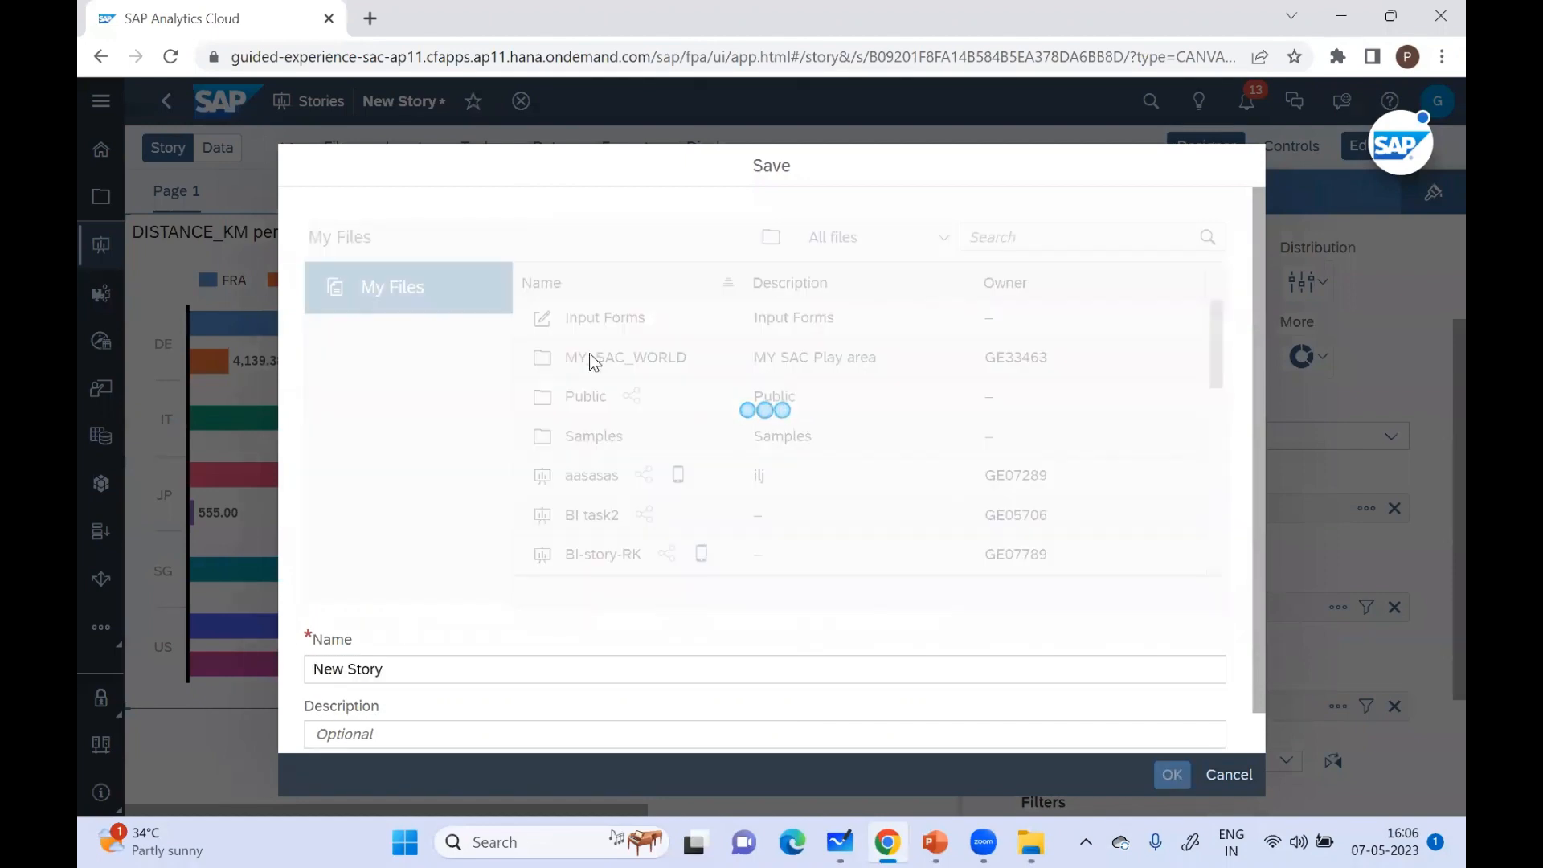
{"action": "left_click", "coordinate": [613, 326]}
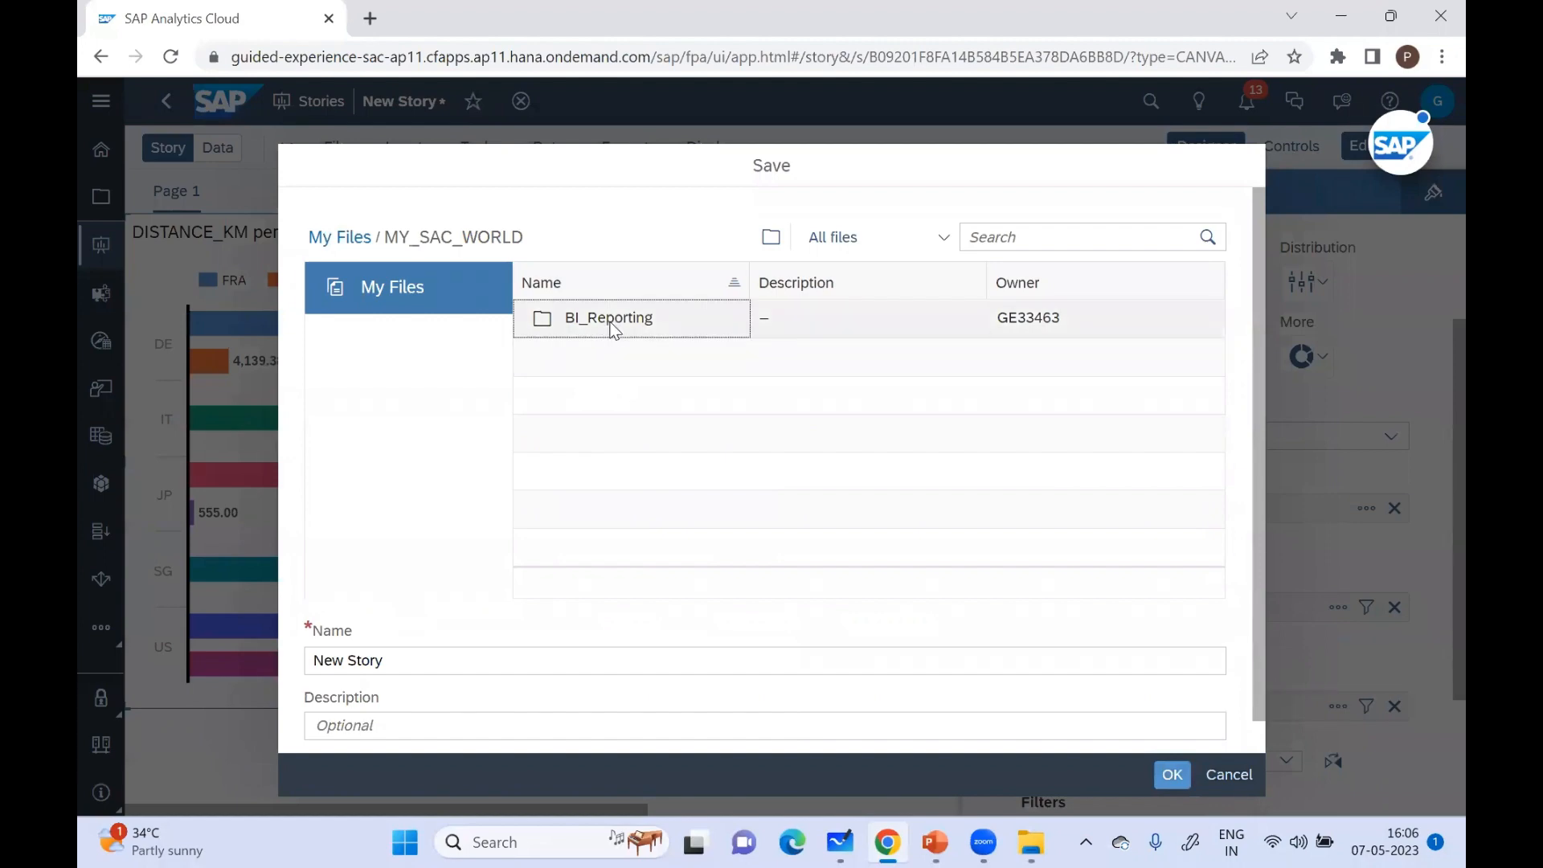
{"action": "left_click", "coordinate": [387, 657]}
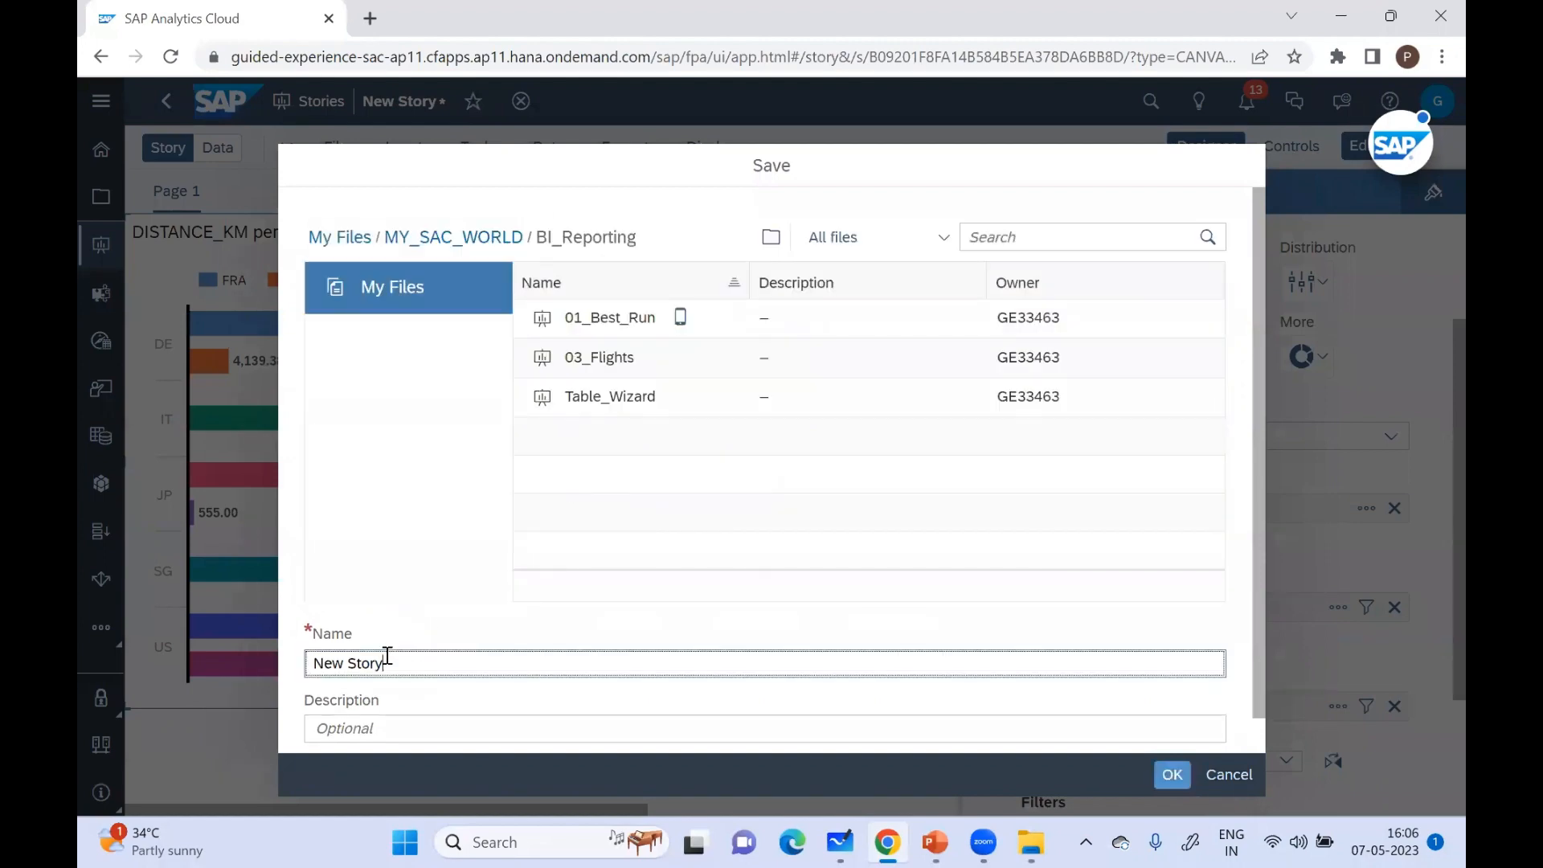
{"action": "key", "text": "BackSpace"}
{"action": "key", "text": "BackSpace"}
{"action": "key", "text": "BackSpace"}
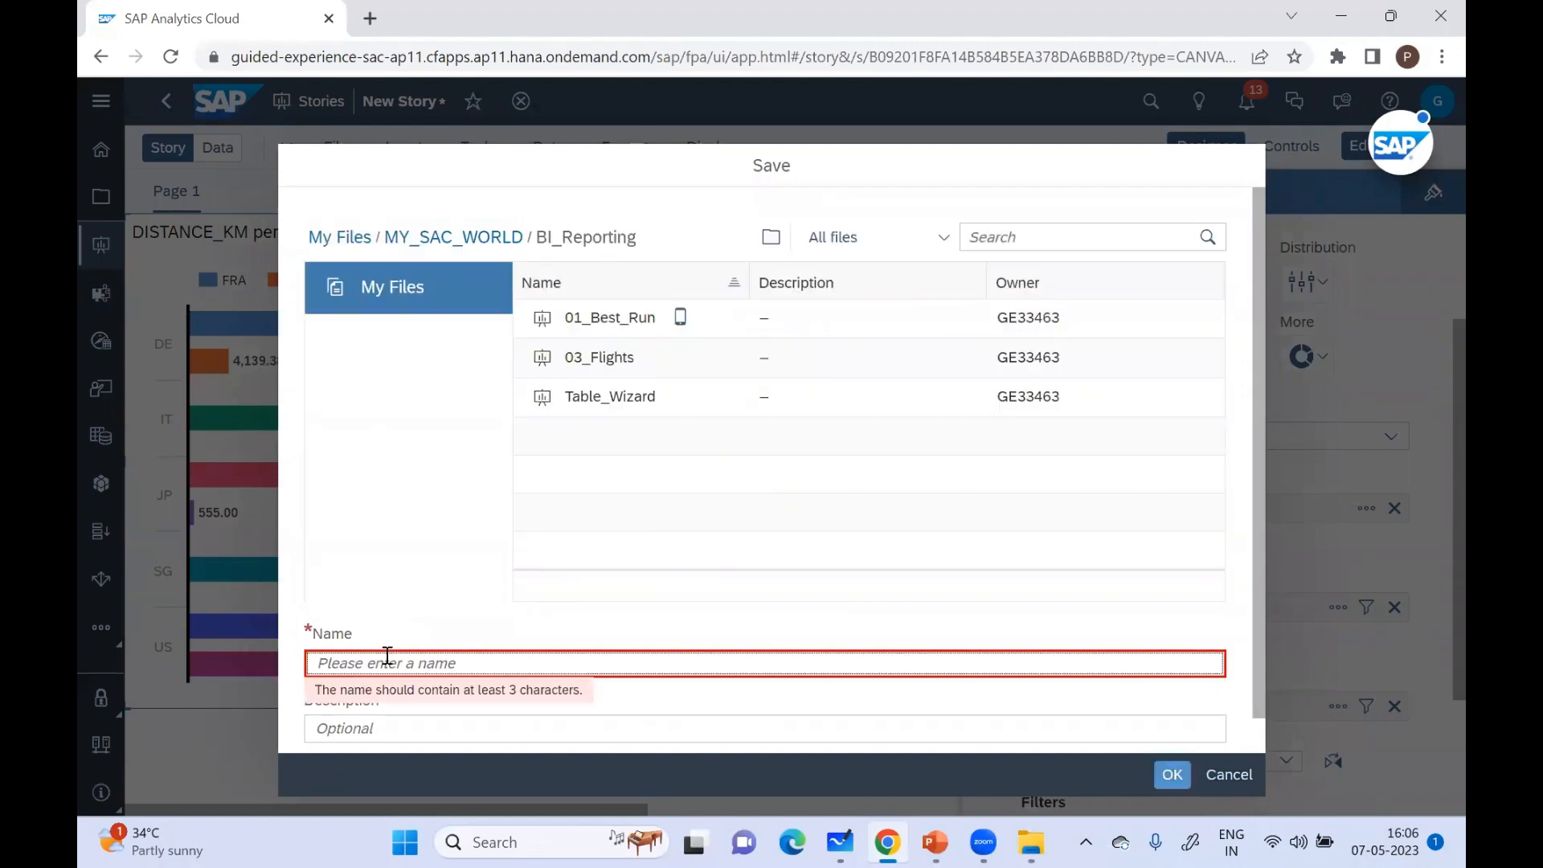
{"action": "type", "text": "Filight_Sample"}
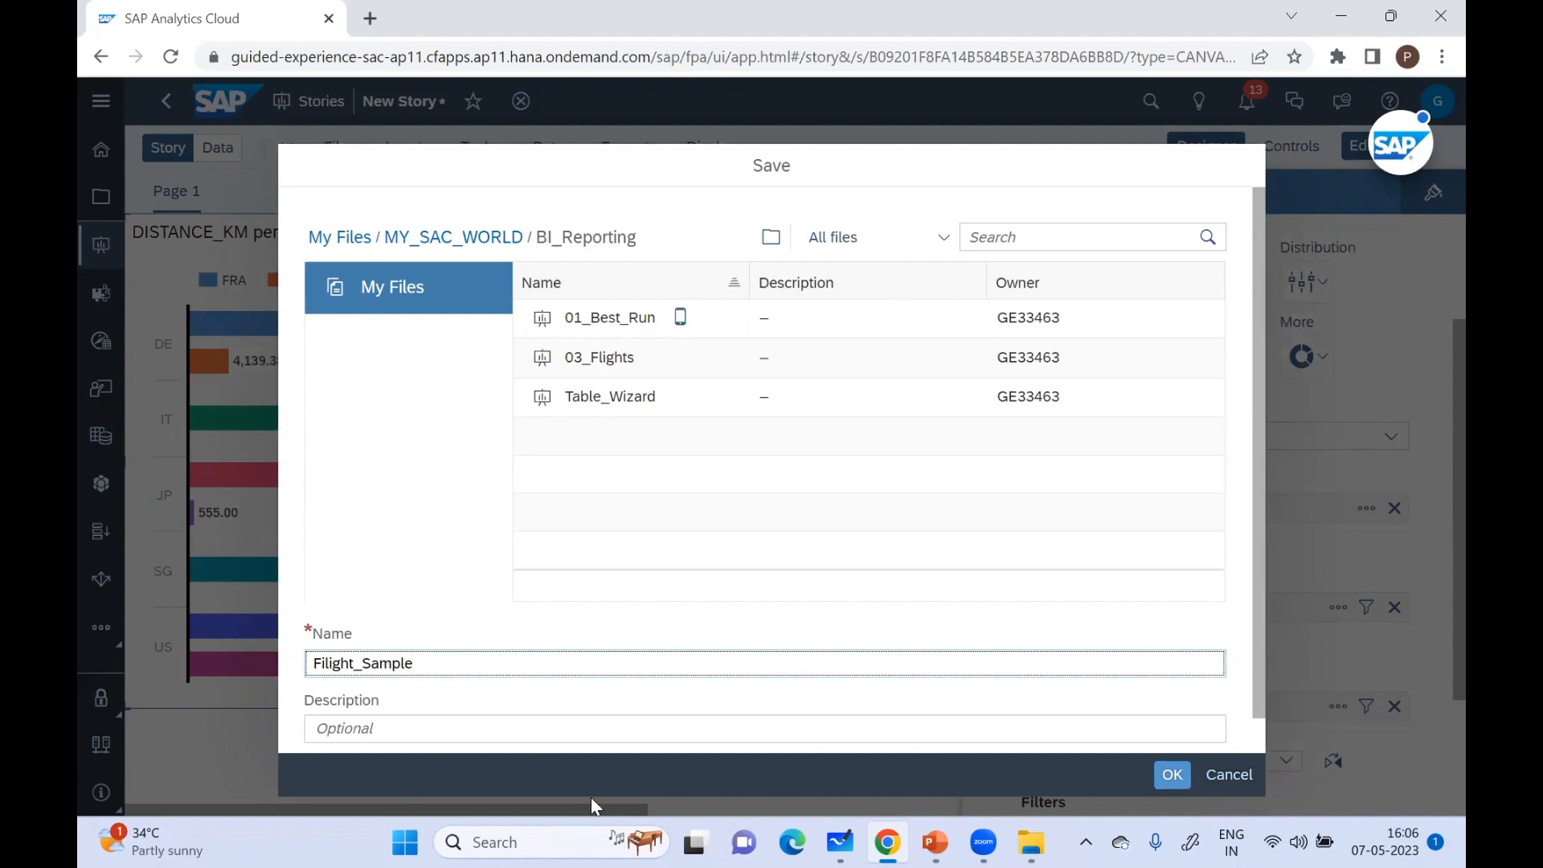
{"action": "left_click", "coordinate": [1172, 773]}
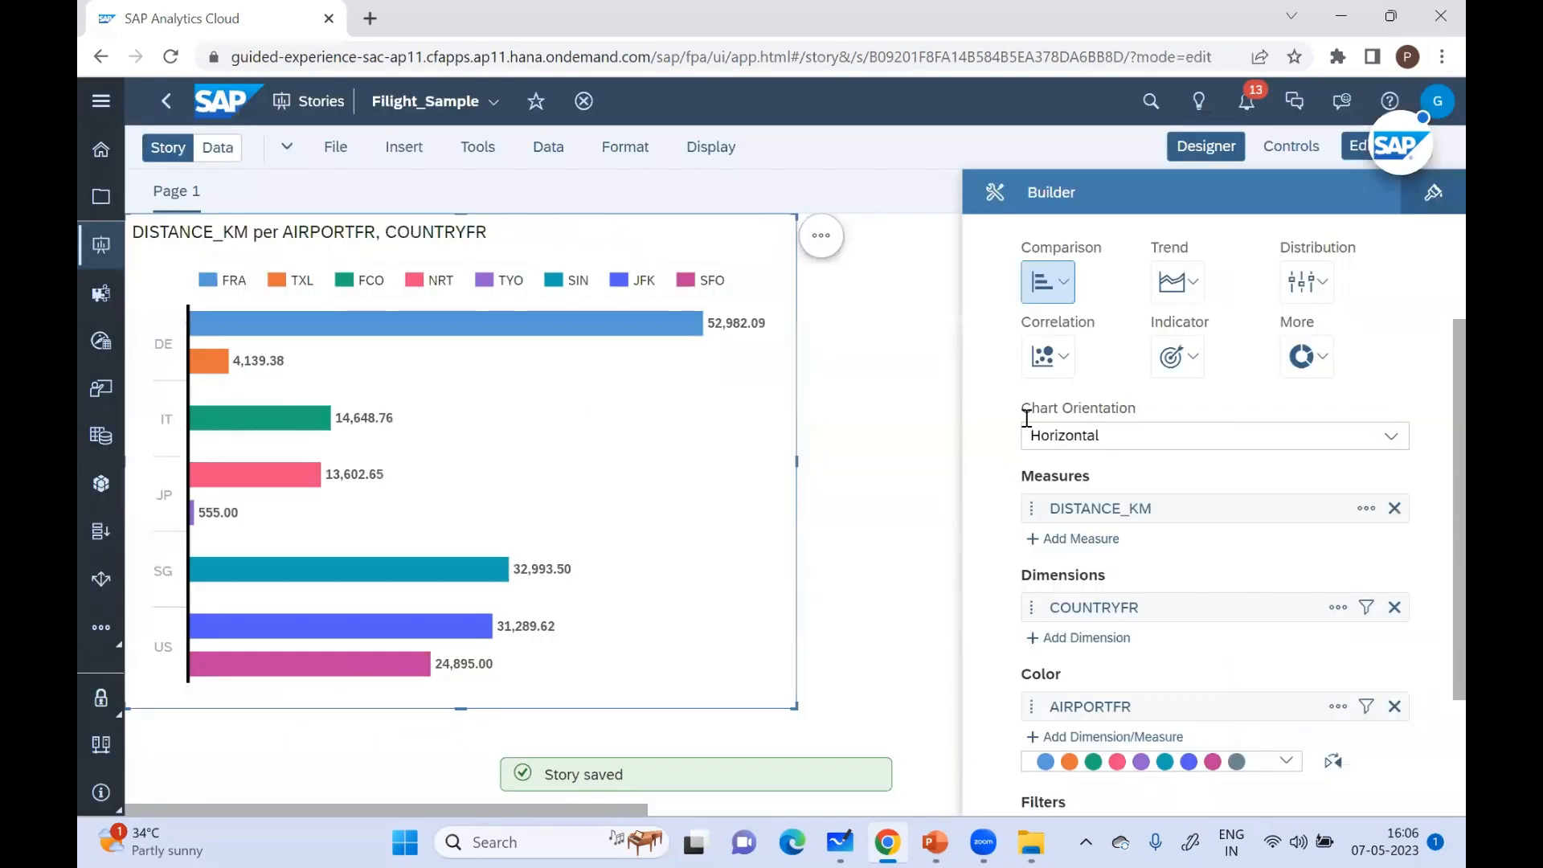
Step: Deselect the chart and hide the Designer to view the DISTANCE_KM bars on the page
{"action": "left_click", "coordinate": [919, 408]}
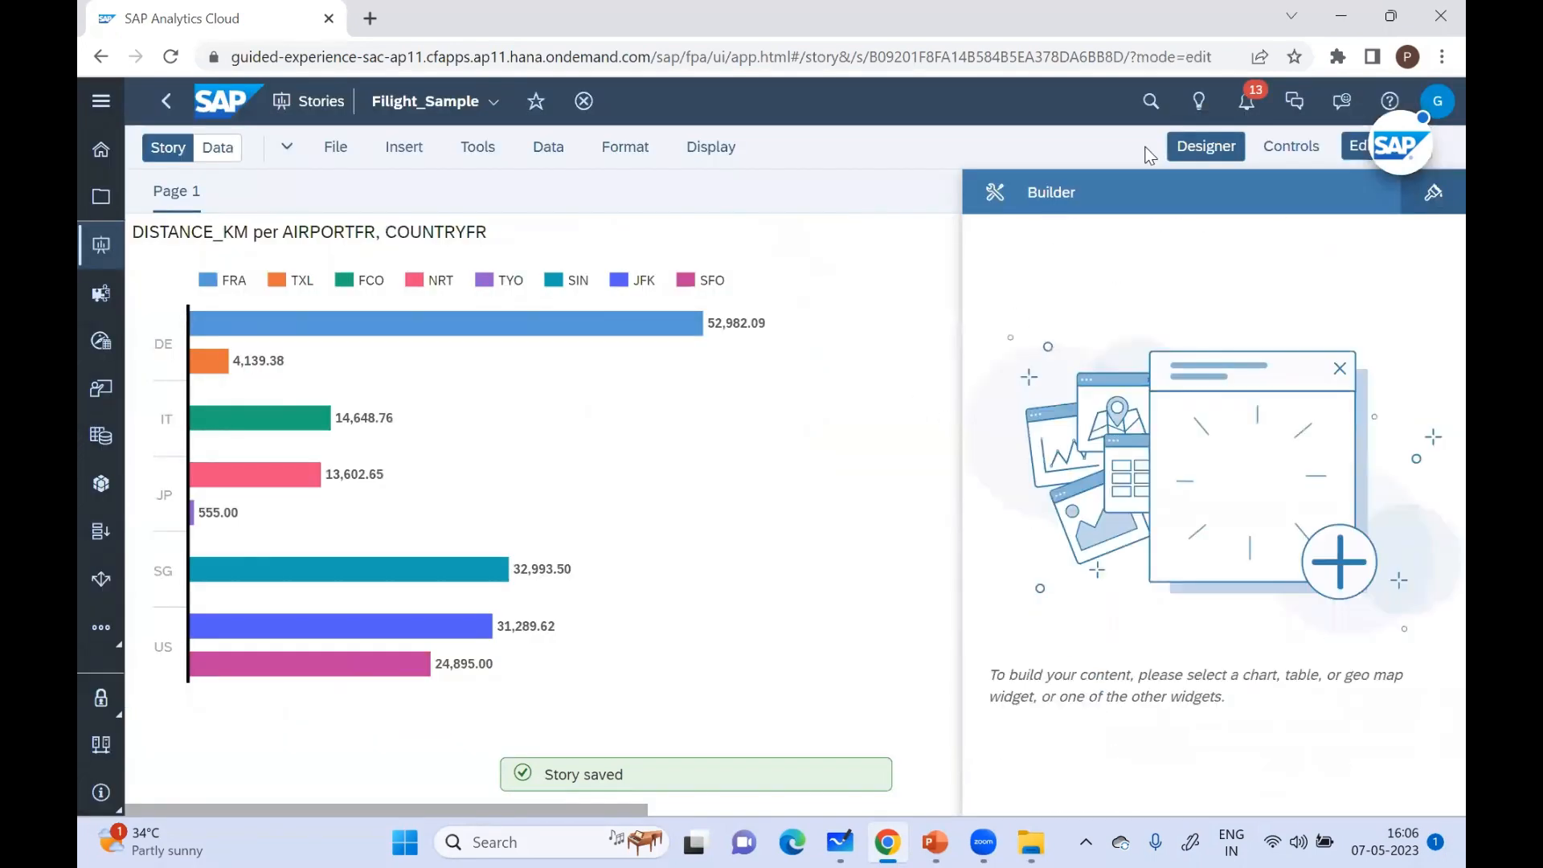
{"action": "left_click", "coordinate": [1208, 149]}
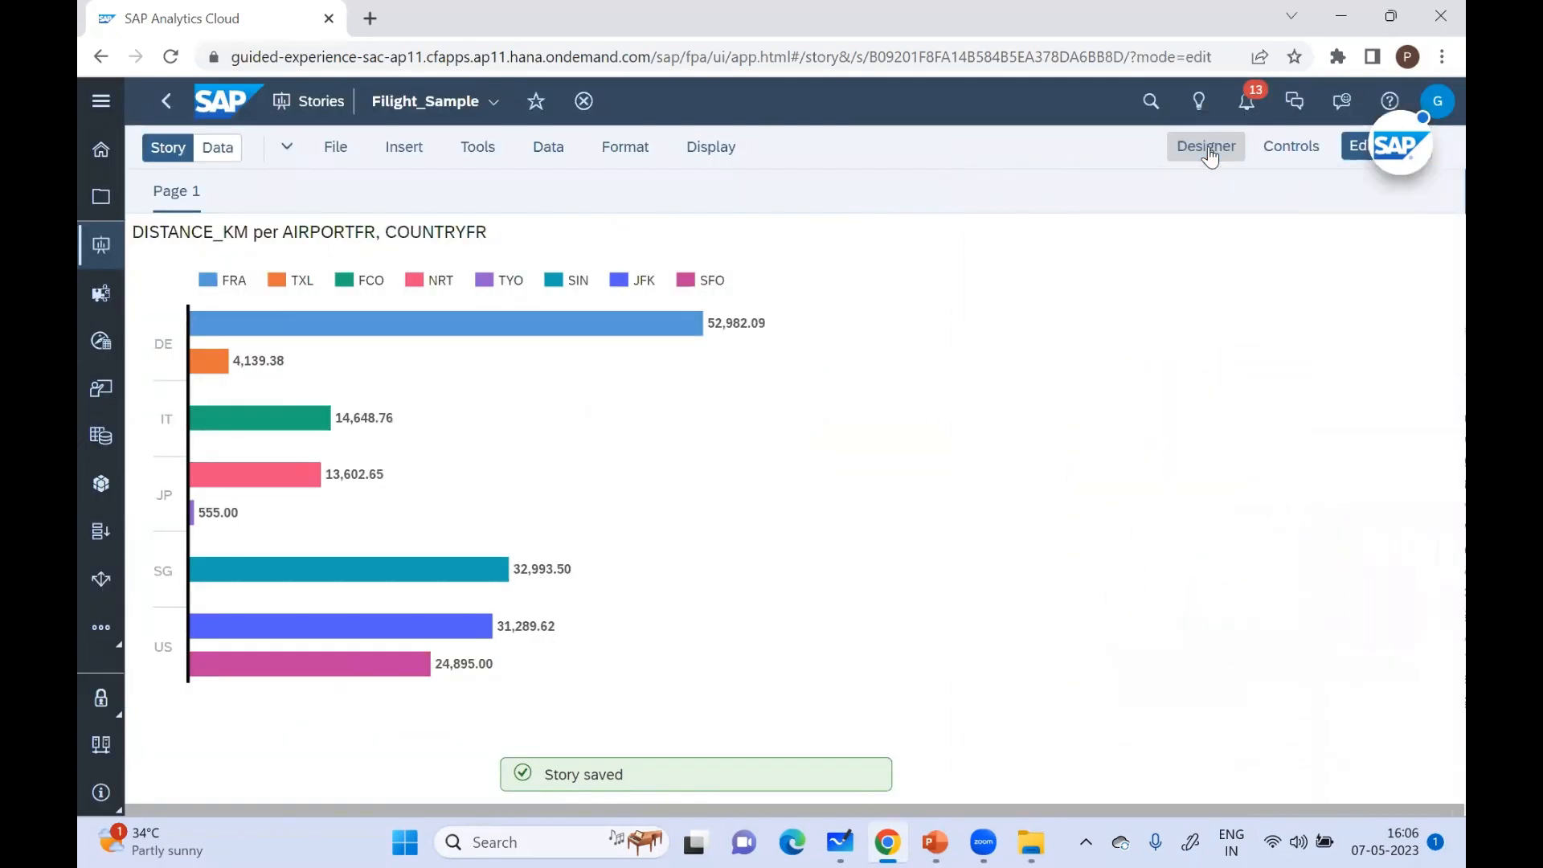
{"action": "mouse_move", "coordinate": [719, 332]}
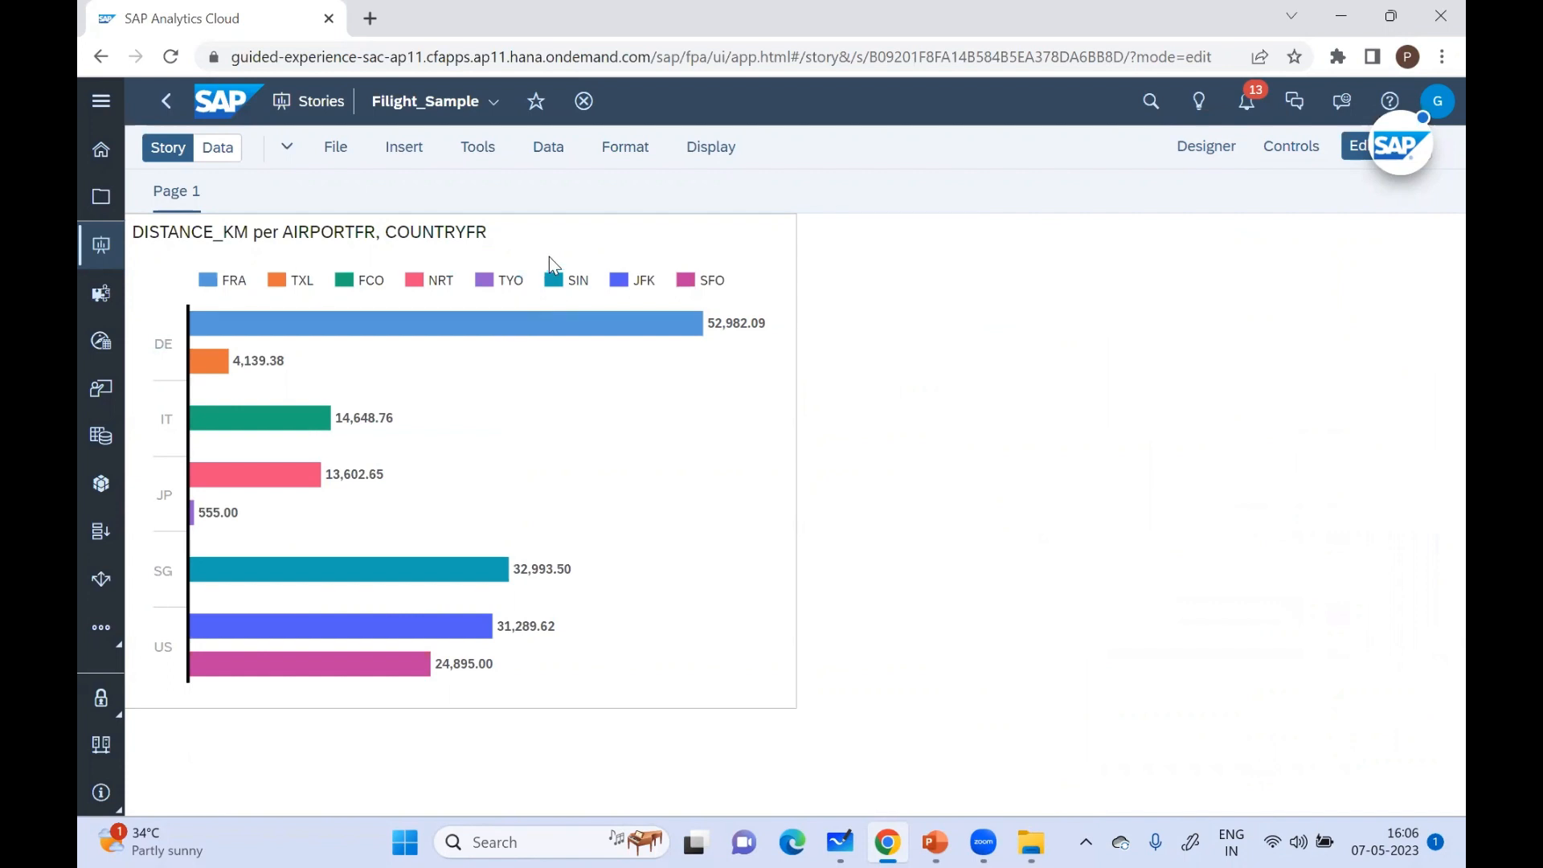
Step: Insert a table from 01 Flights beside the chart and add COUNTRYFR to its rows
{"action": "left_click", "coordinate": [406, 151]}
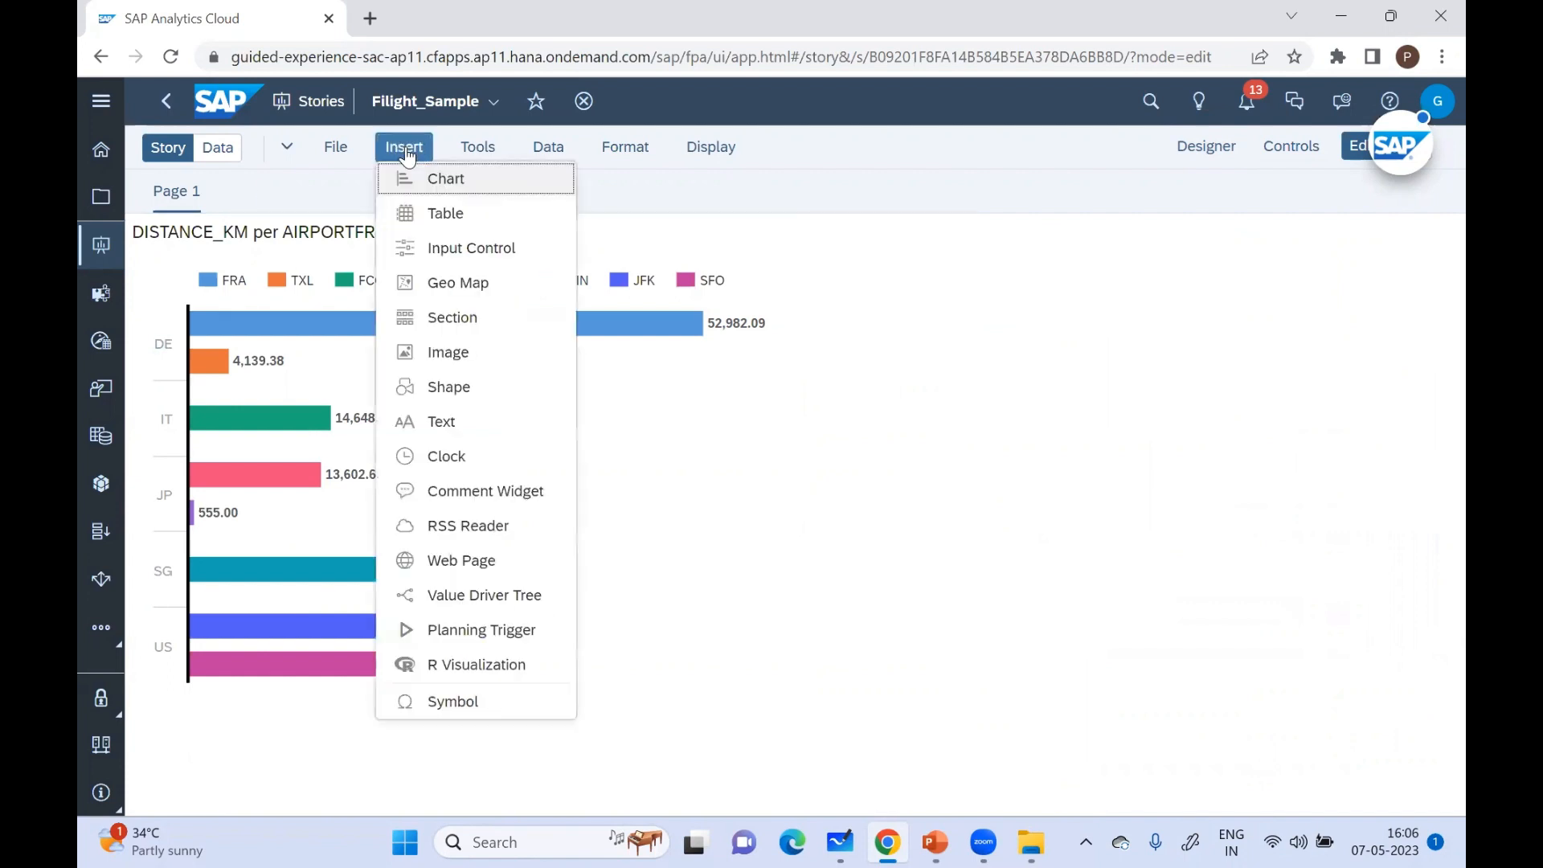
{"action": "left_click", "coordinate": [446, 213]}
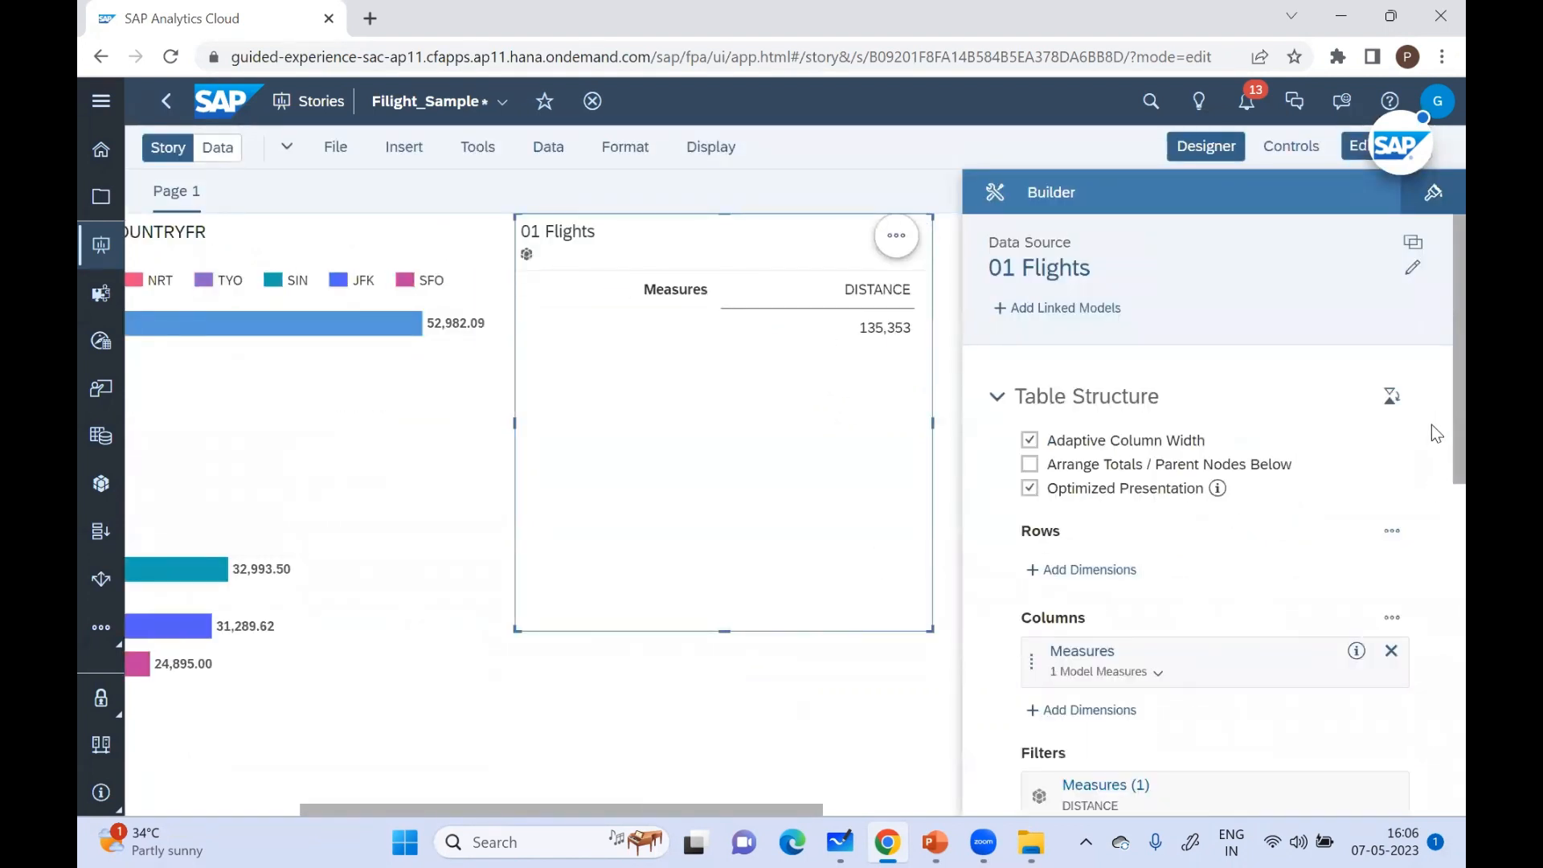
{"action": "scroll", "coordinate": [1431, 434], "scroll_direction": "down", "scroll_amount": 3}
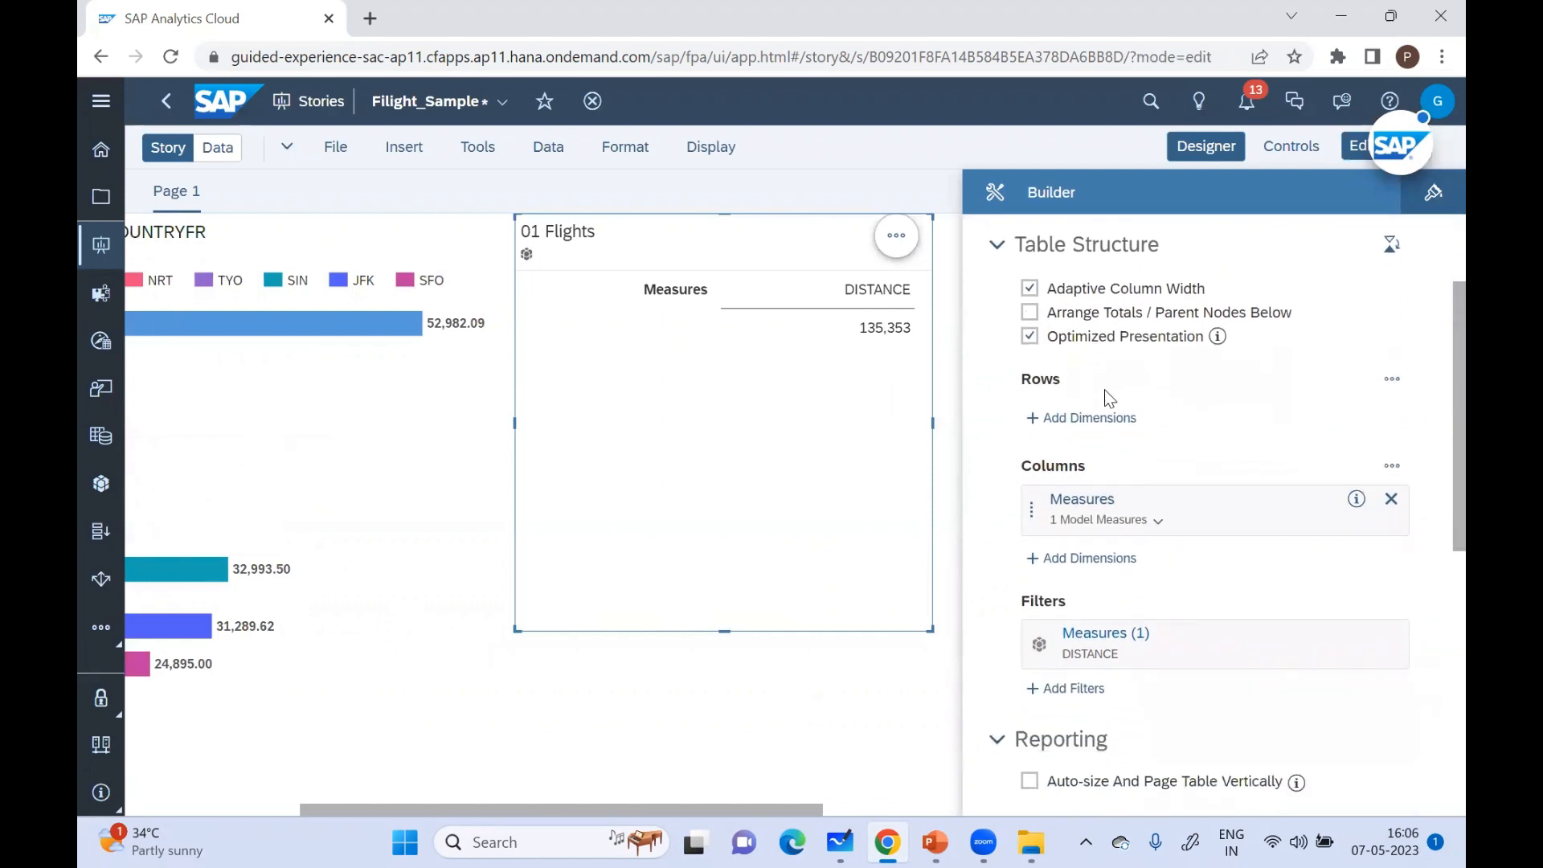
{"action": "left_click", "coordinate": [1056, 418]}
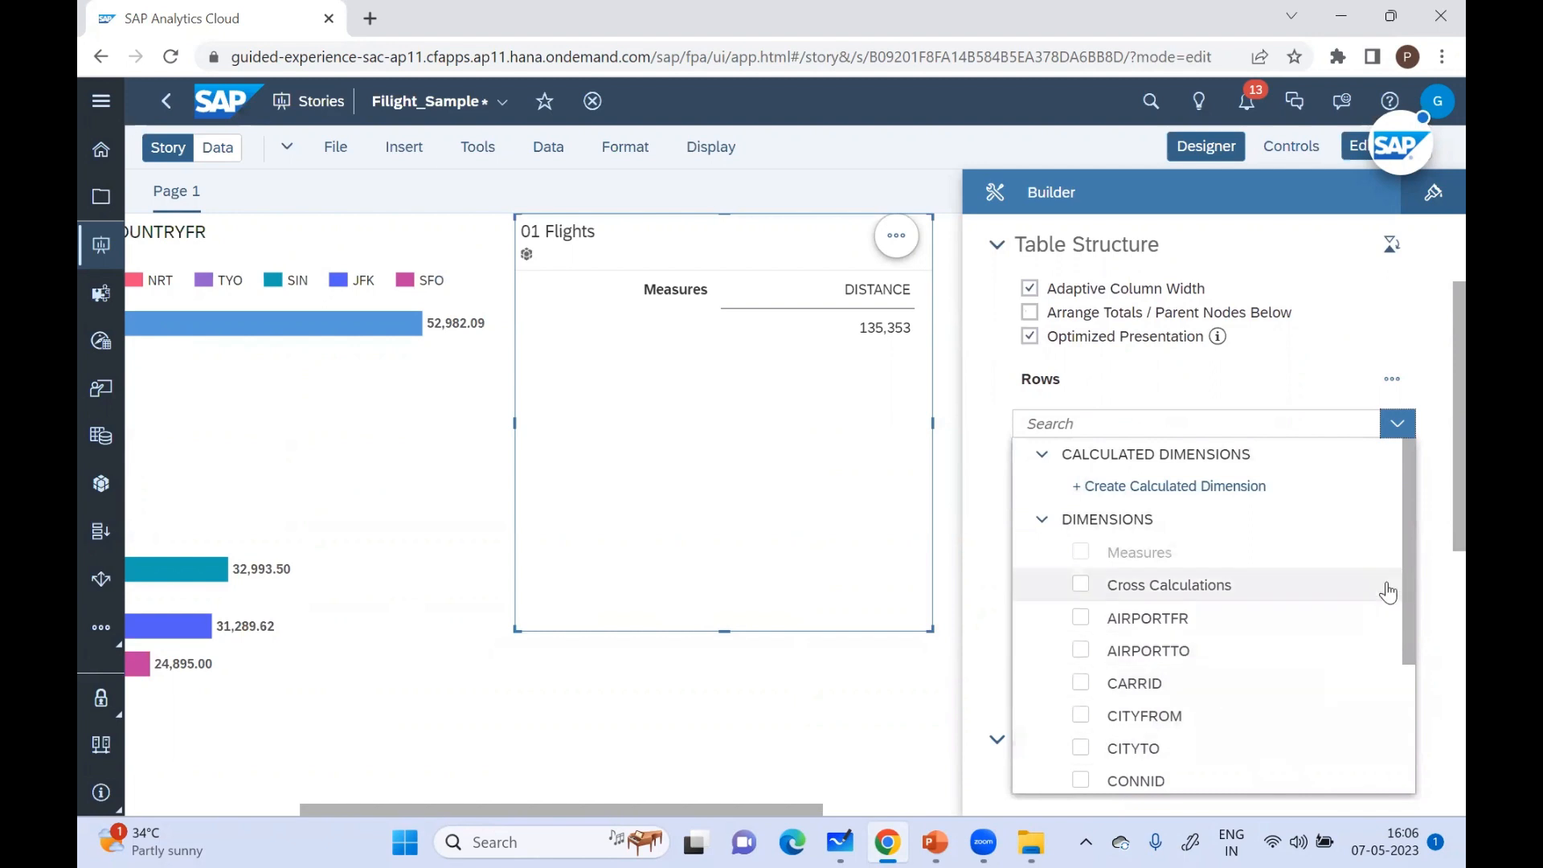
{"action": "left_click_drag", "start_coordinate": [1405, 570], "coordinate": [1419, 692]}
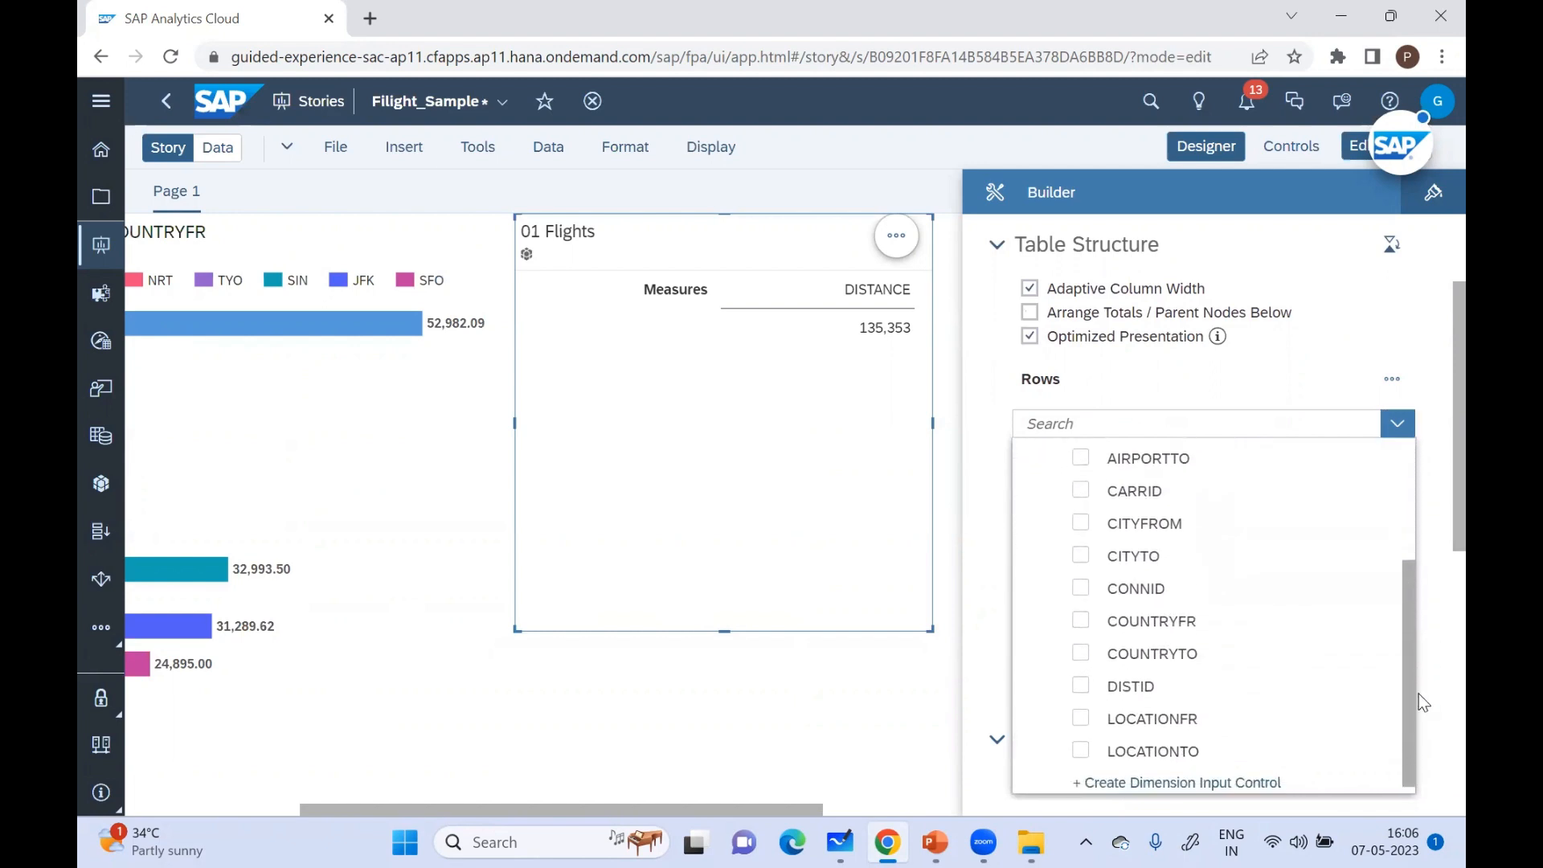
{"action": "left_click", "coordinate": [1080, 624]}
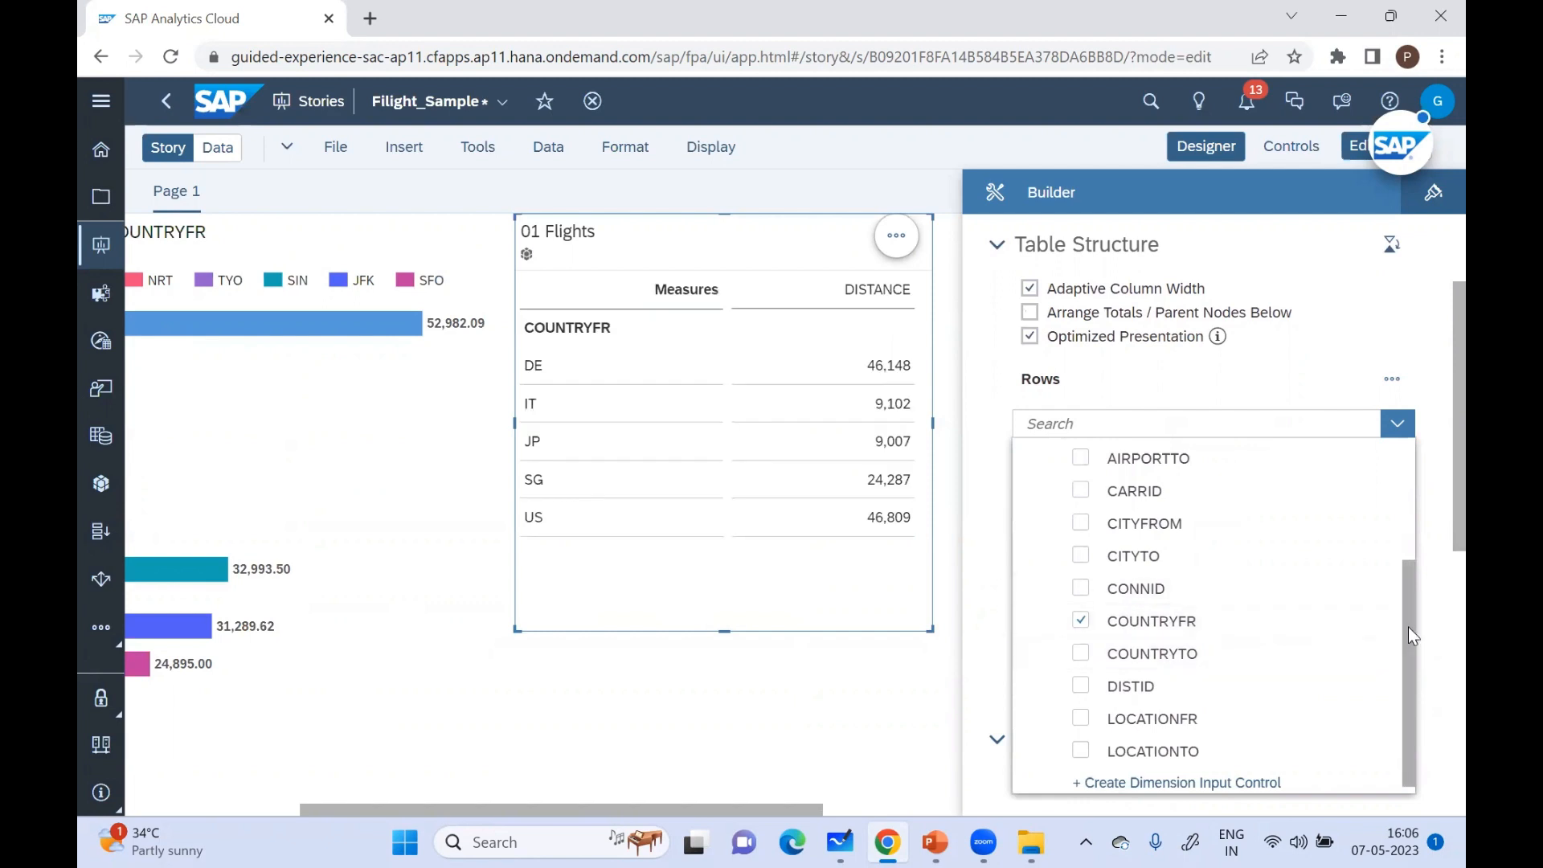
Step: Add CITYFROM instead of COUNTRYTO as the table's second row dimension and enlarge the table to align with the chart's lower edge
{"action": "left_click", "coordinate": [1081, 657]}
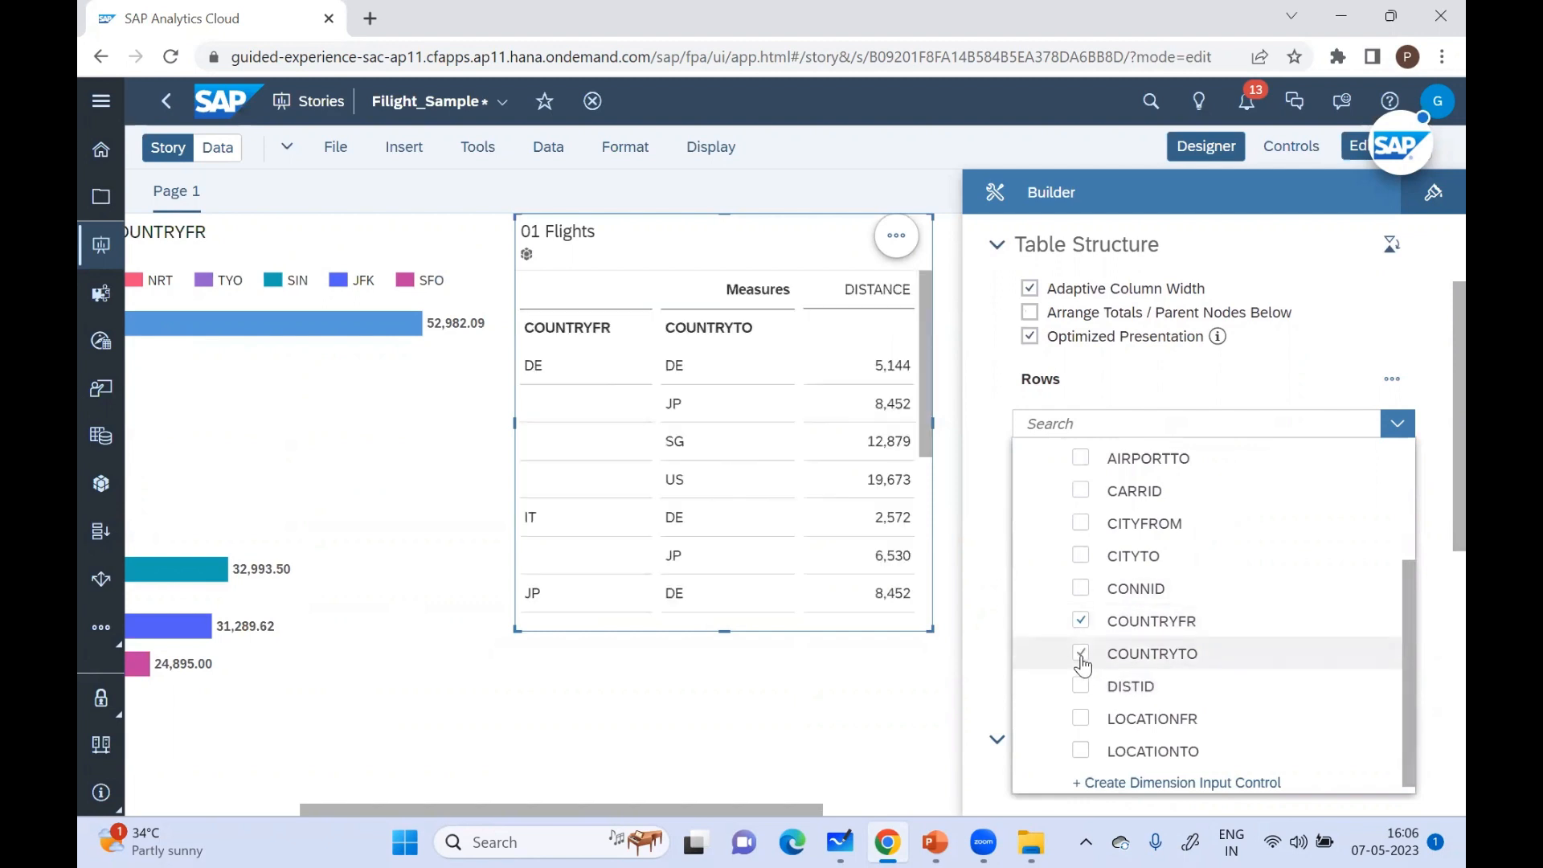
{"action": "left_click", "coordinate": [1080, 658]}
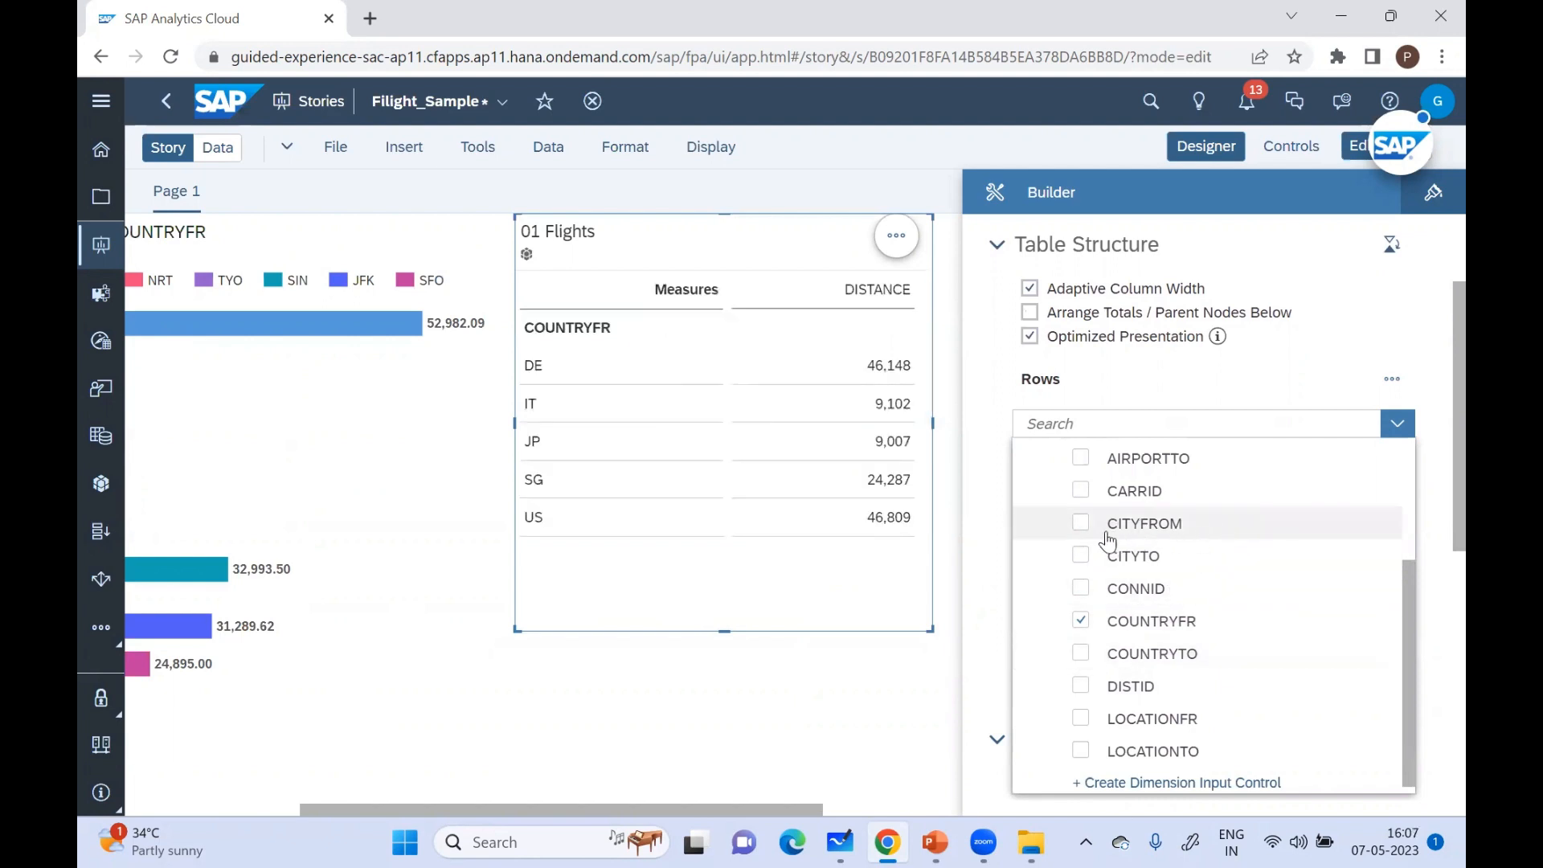
{"action": "left_click", "coordinate": [1081, 523]}
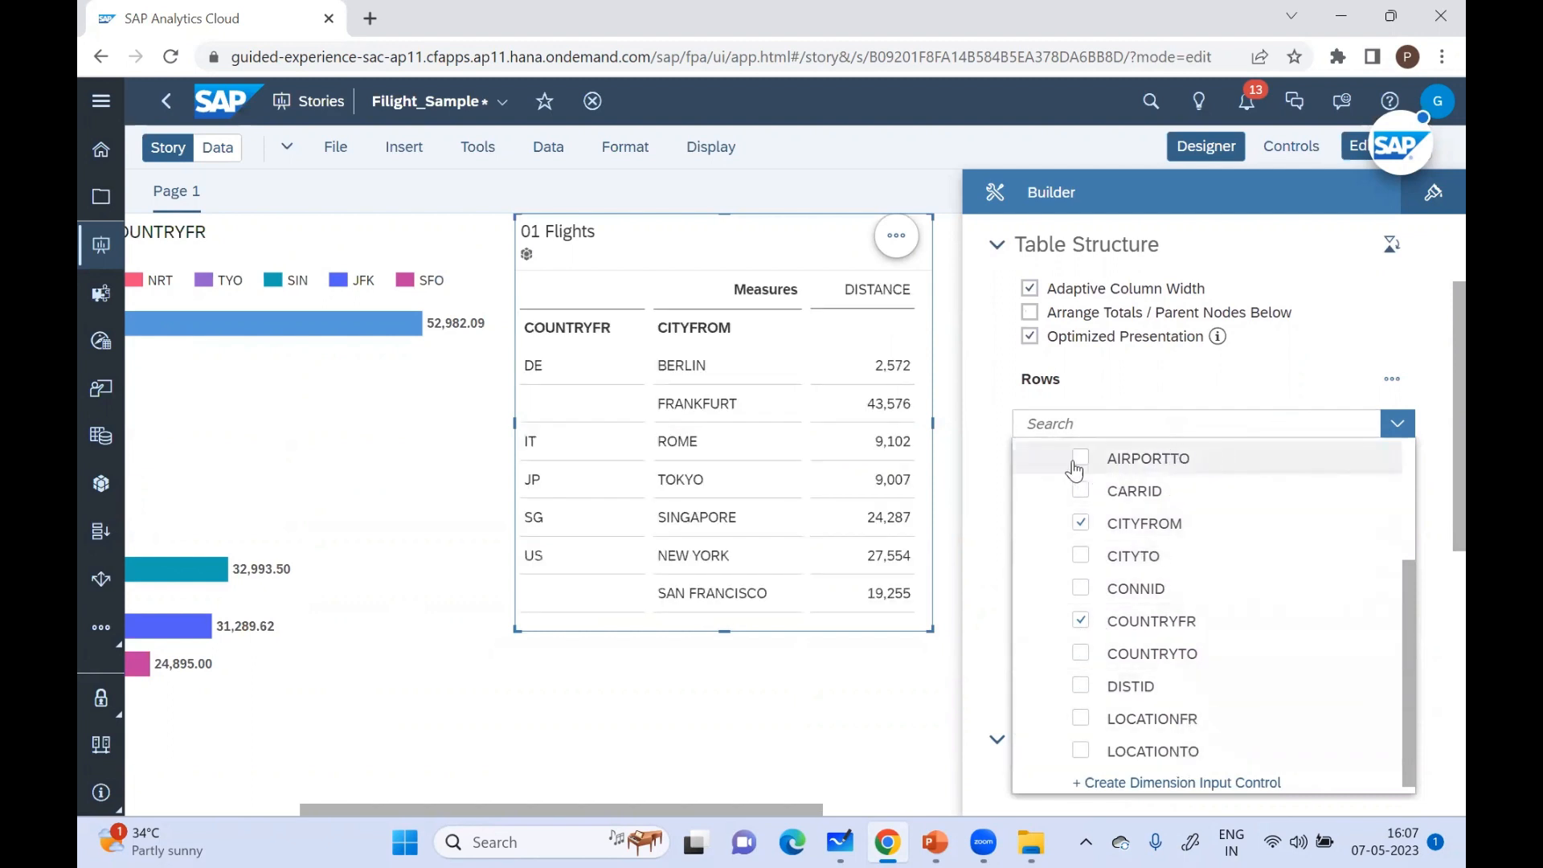
{"action": "scroll", "coordinate": [1400, 582], "scroll_direction": "up", "scroll_amount": 2}
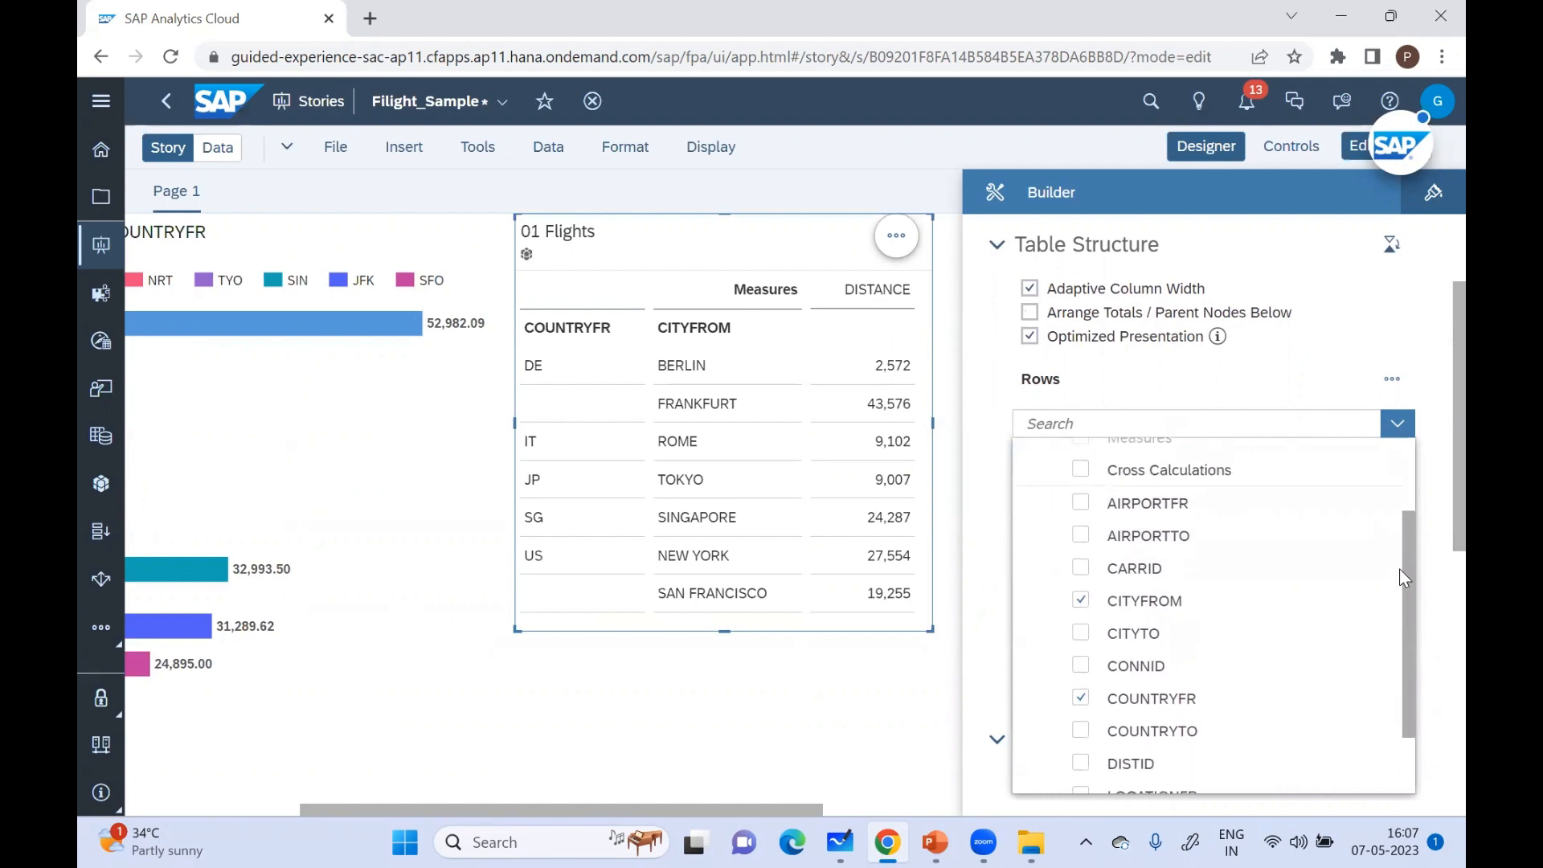
{"action": "left_click", "coordinate": [1400, 430]}
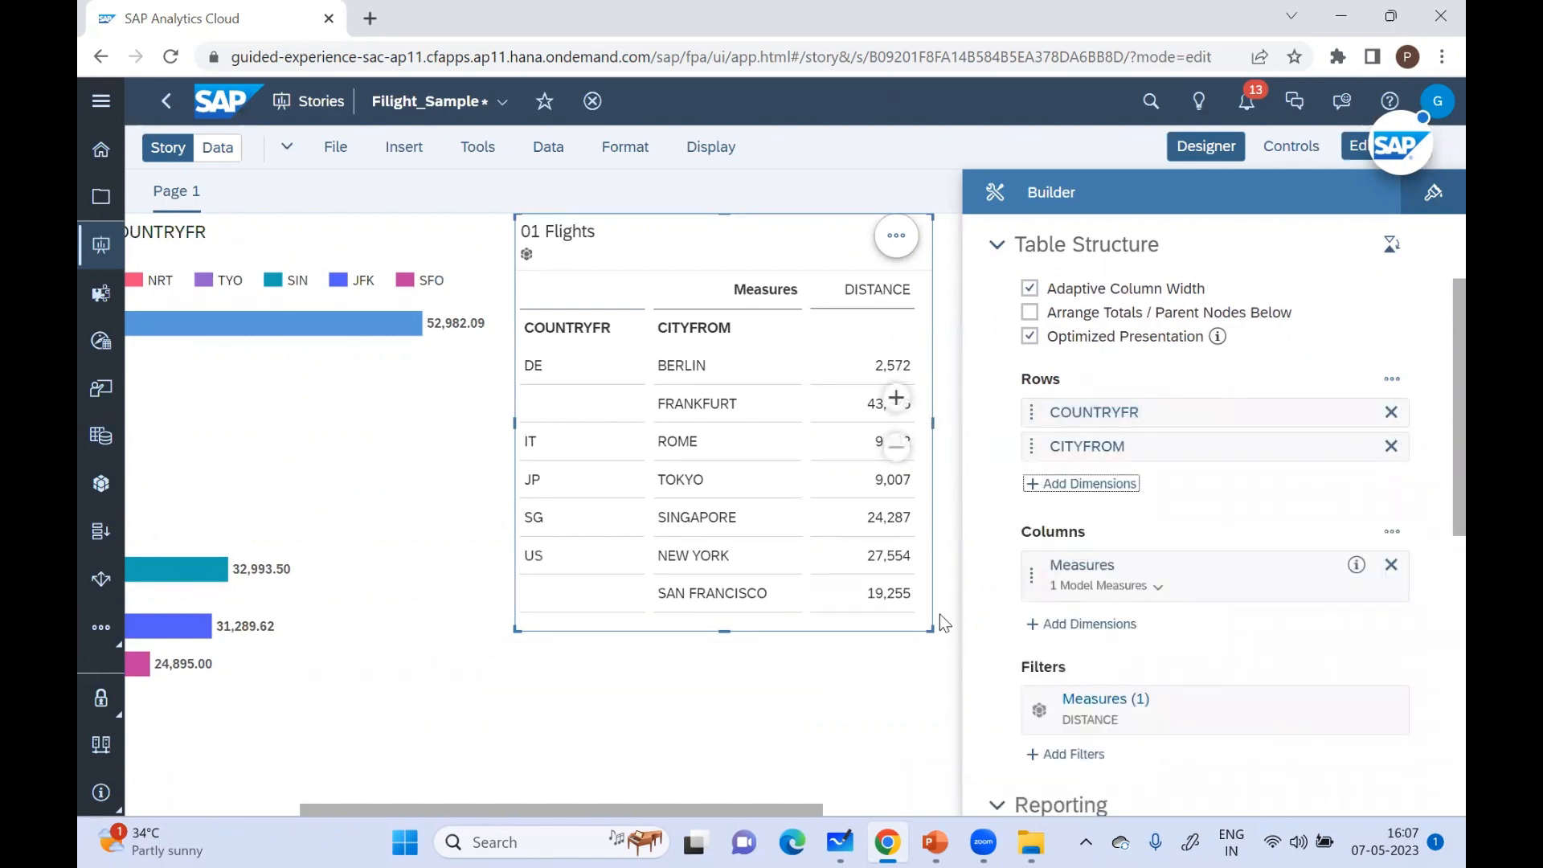
{"action": "left_click", "coordinate": [1190, 154]}
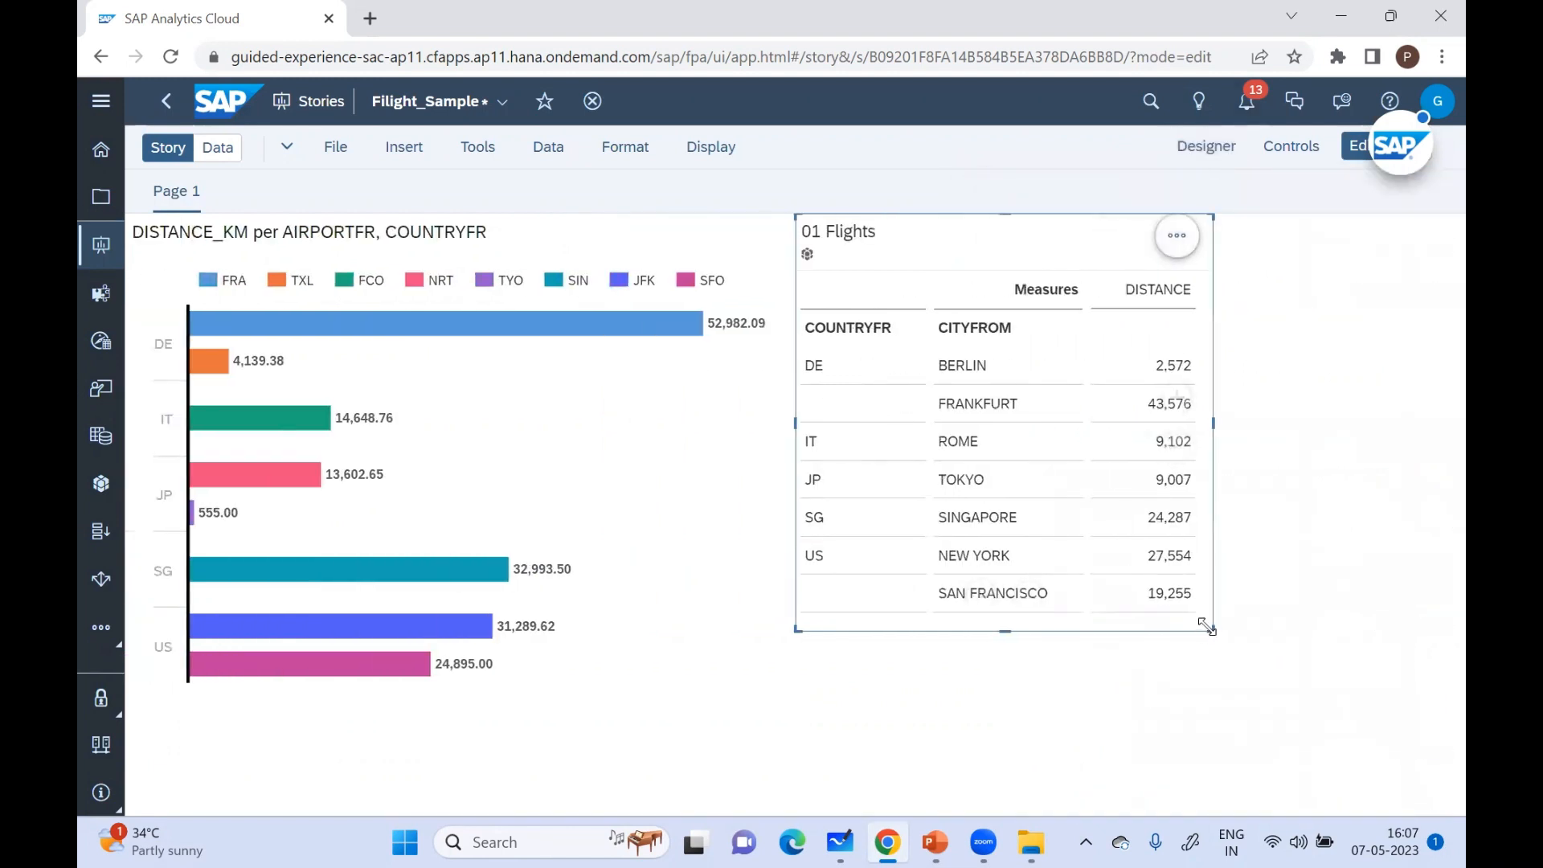
{"action": "left_click_drag", "start_coordinate": [1208, 628], "coordinate": [1299, 701]}
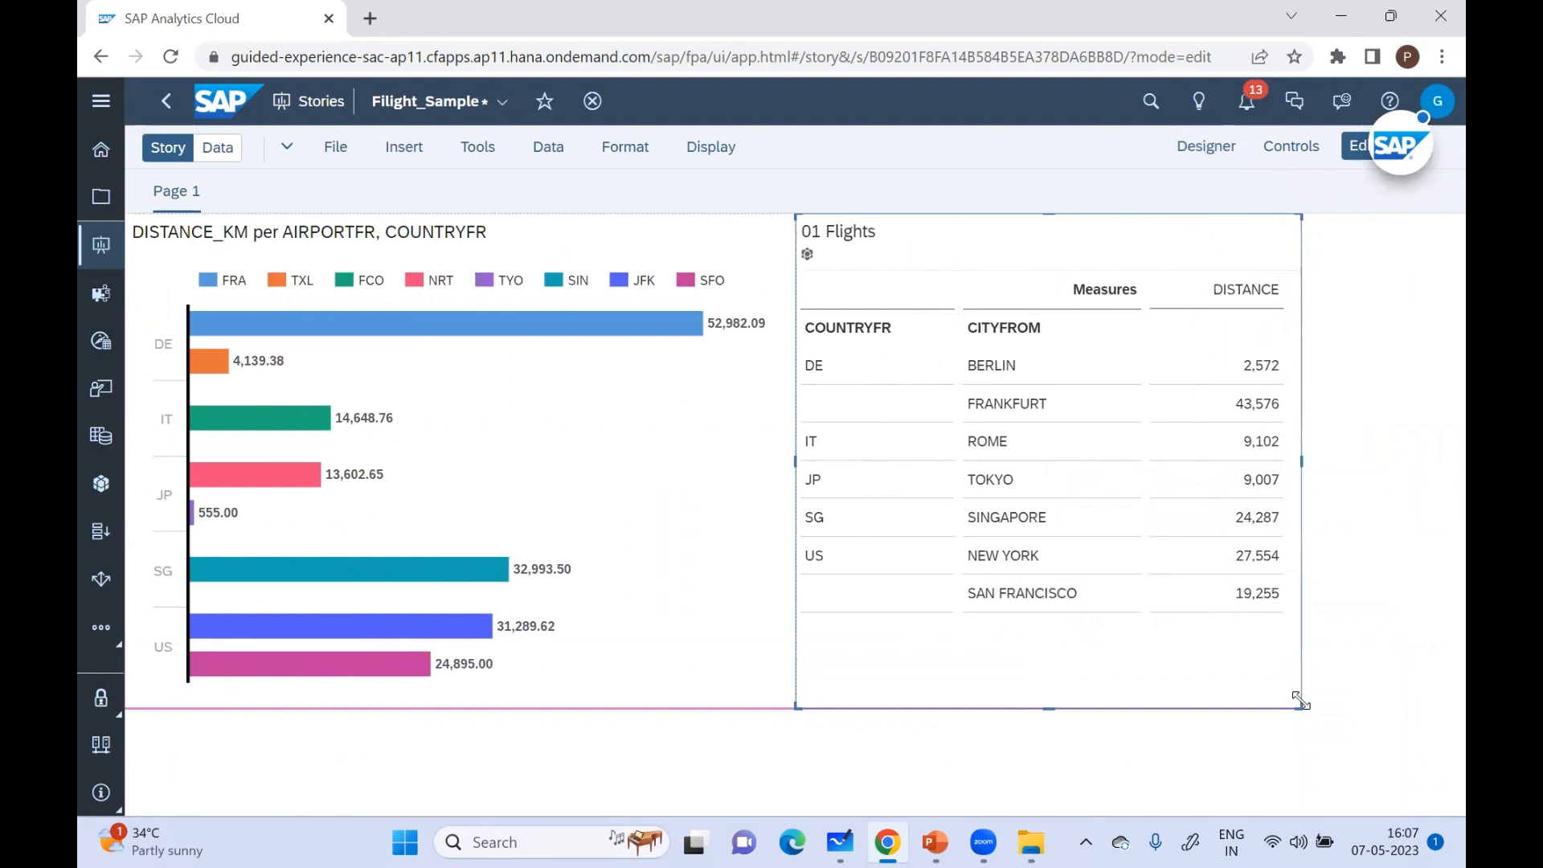
Step: Style the bar chart with All Borders and a border line width of 2
{"action": "left_click", "coordinate": [654, 419]}
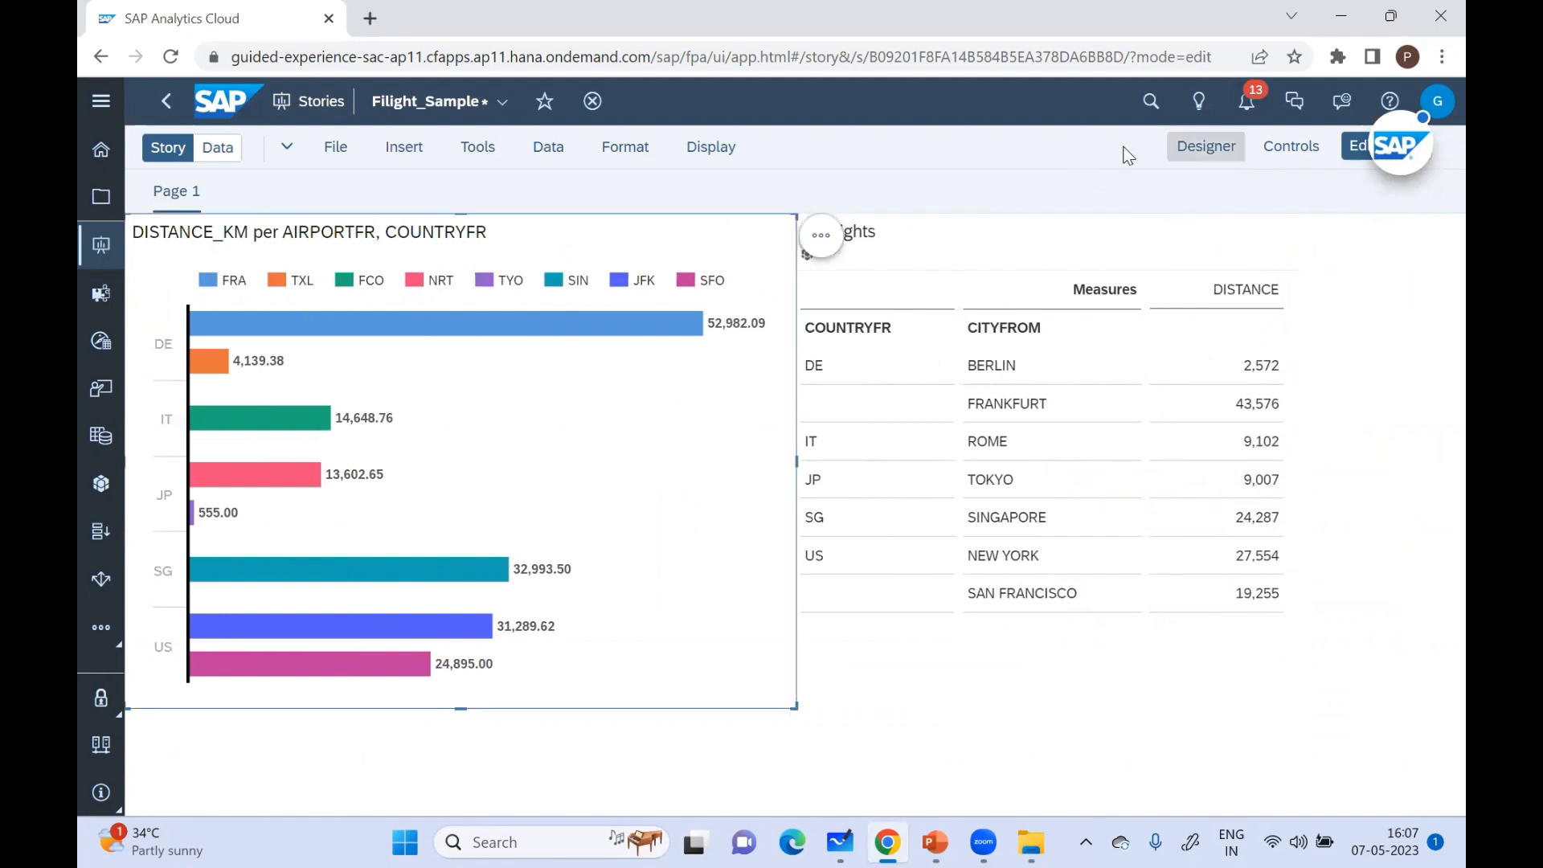
{"action": "left_click", "coordinate": [1206, 145]}
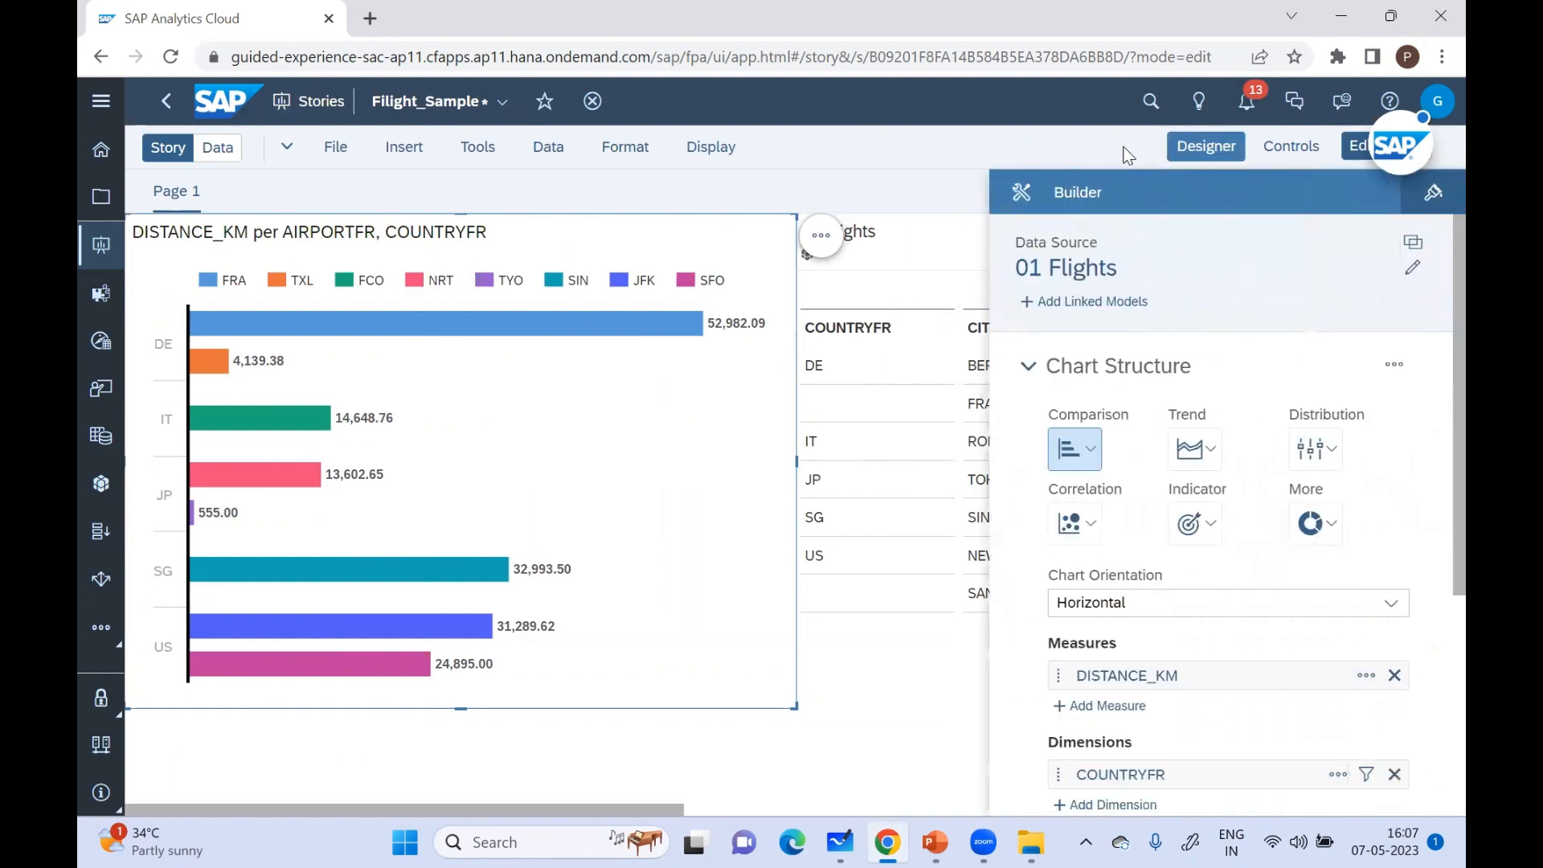
{"action": "left_click", "coordinate": [1432, 195]}
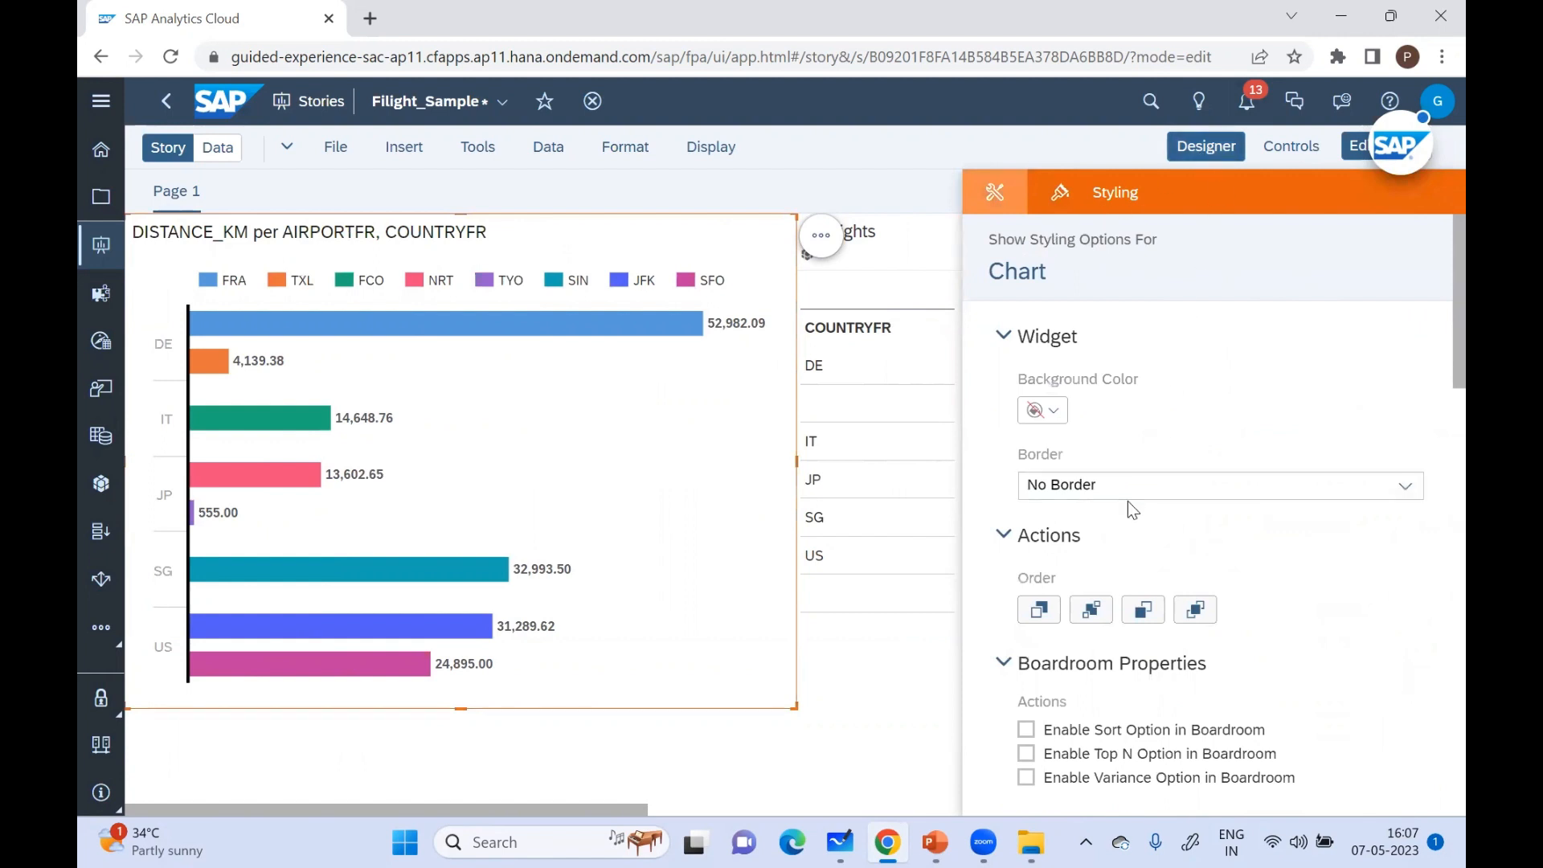
{"action": "left_click", "coordinate": [1147, 483]}
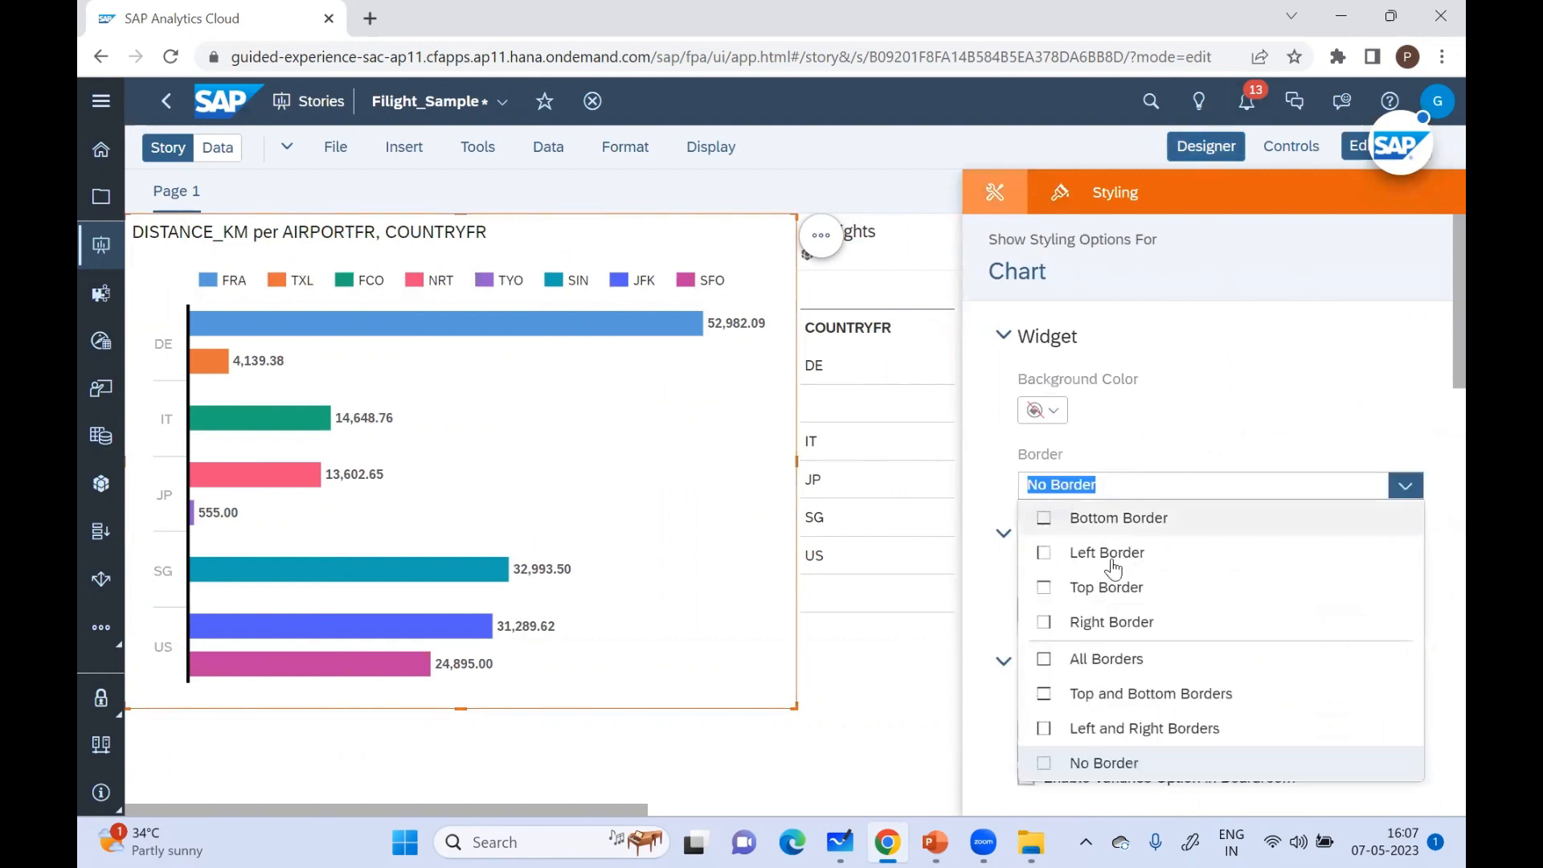
{"action": "left_click", "coordinate": [1106, 658]}
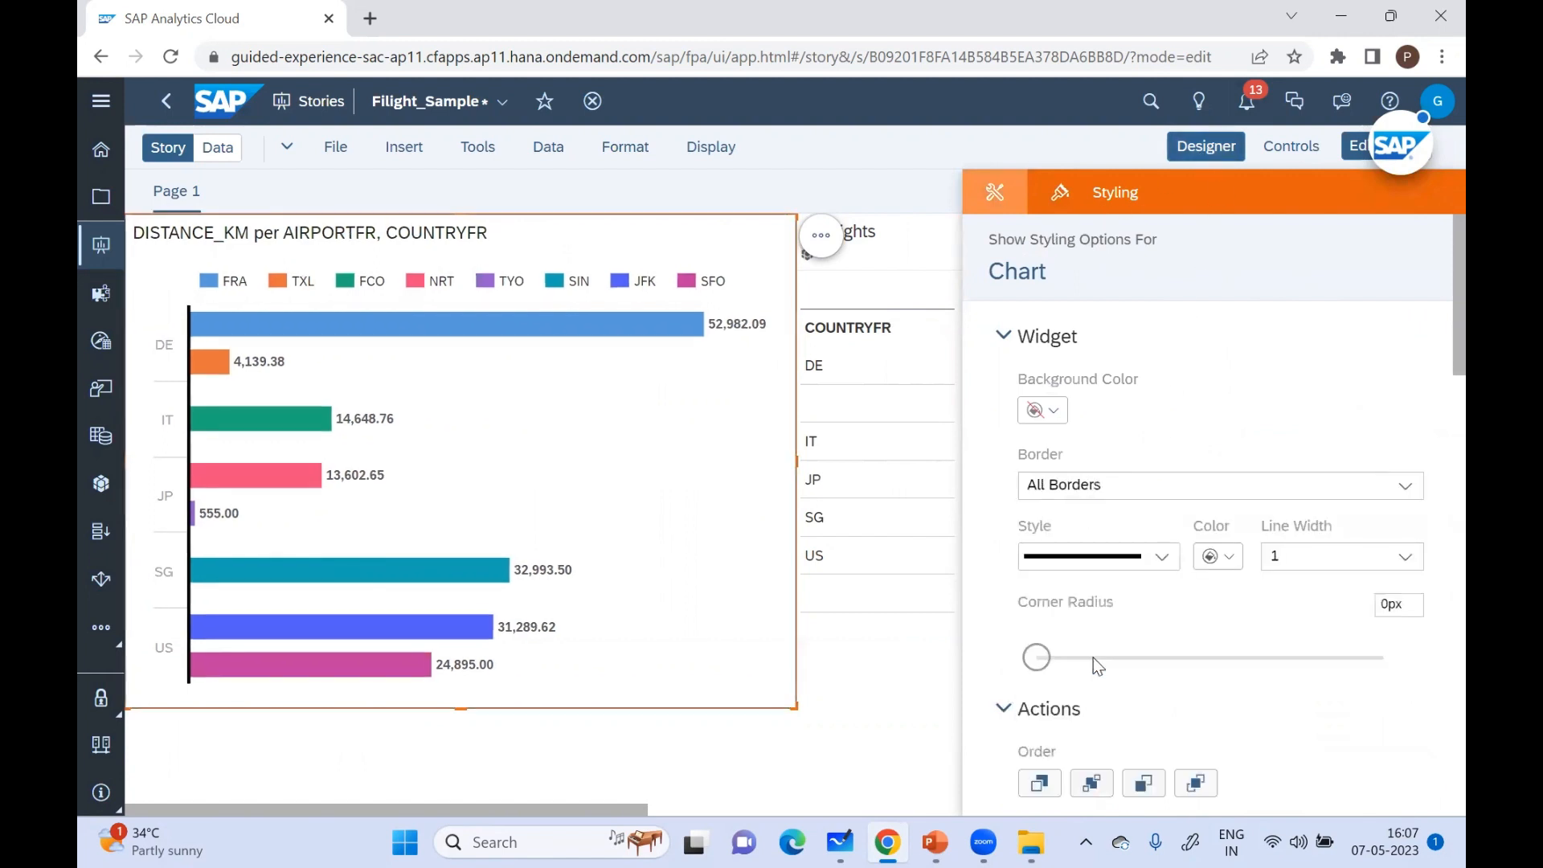
{"action": "left_click", "coordinate": [1326, 553]}
{"action": "left_click", "coordinate": [1306, 315]}
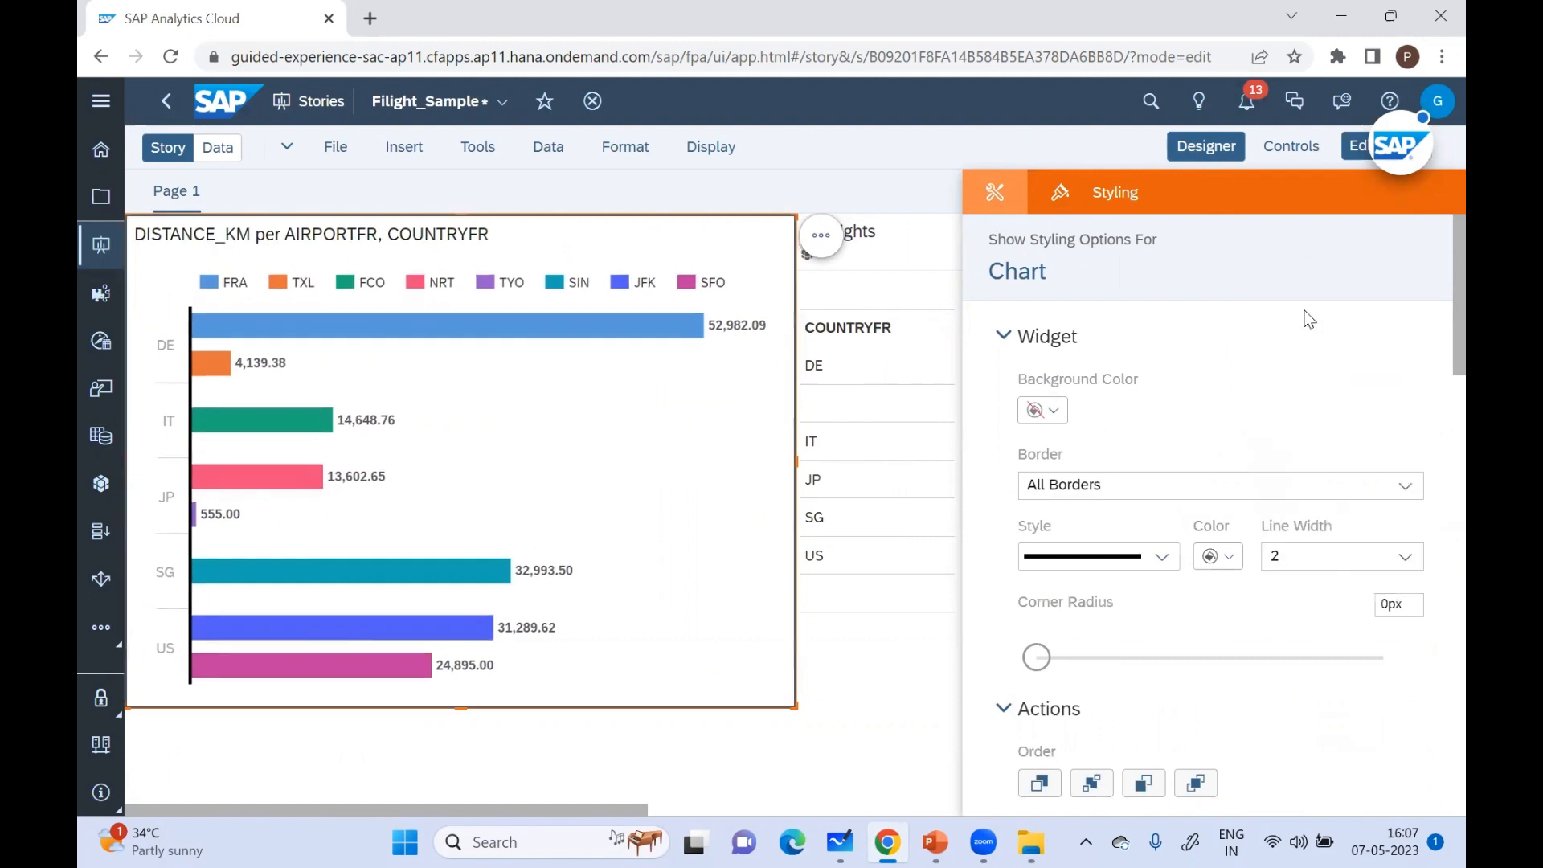
{"action": "left_click", "coordinate": [833, 751]}
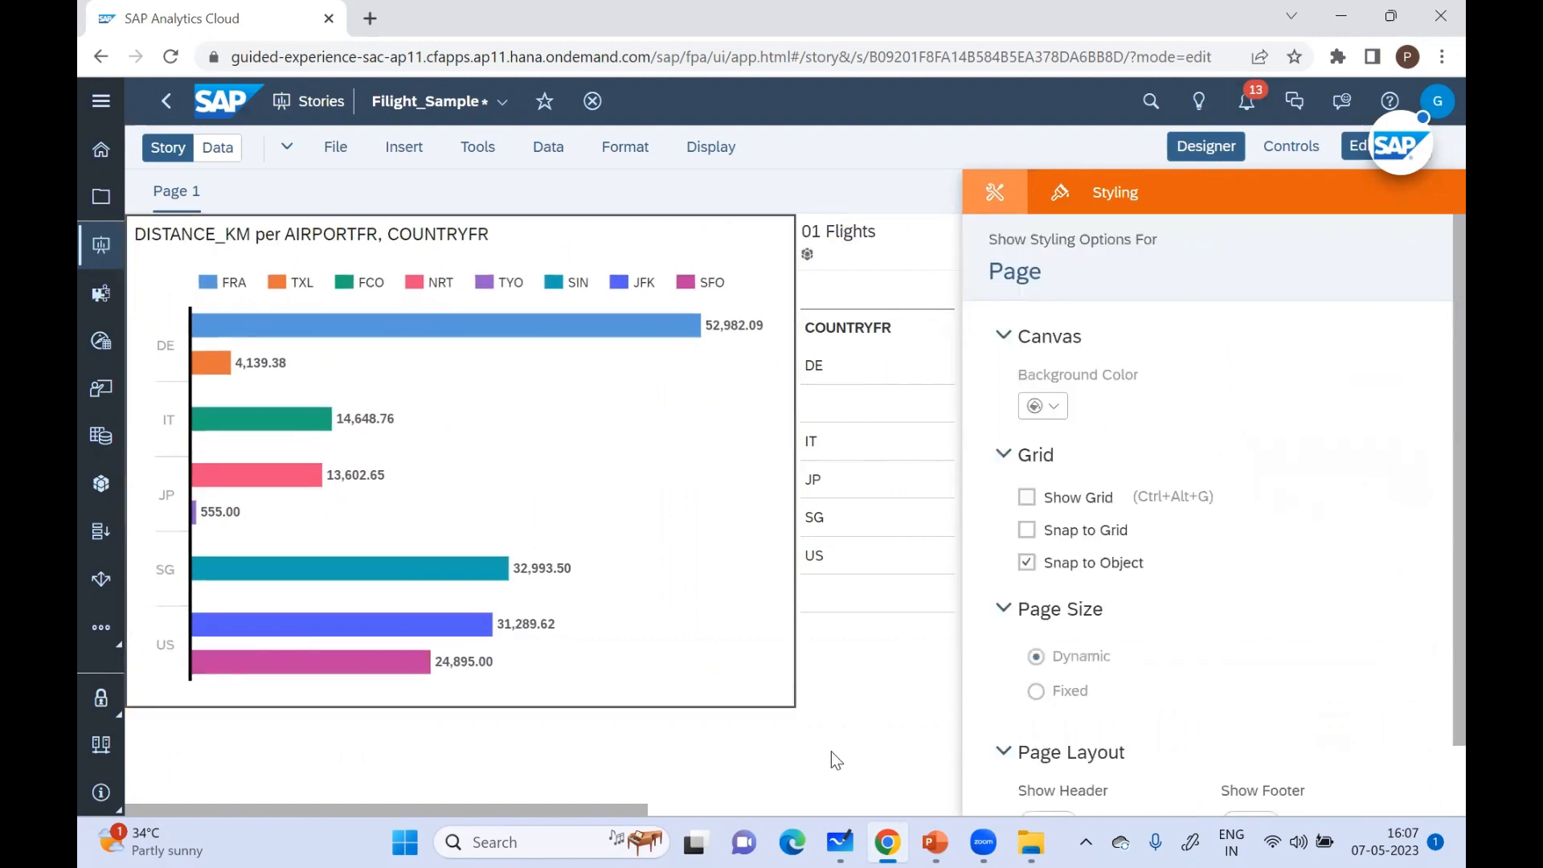
Step: Apply All Borders to the 01 Flights table and hide the Designer to view the page
{"action": "left_click", "coordinate": [865, 521]}
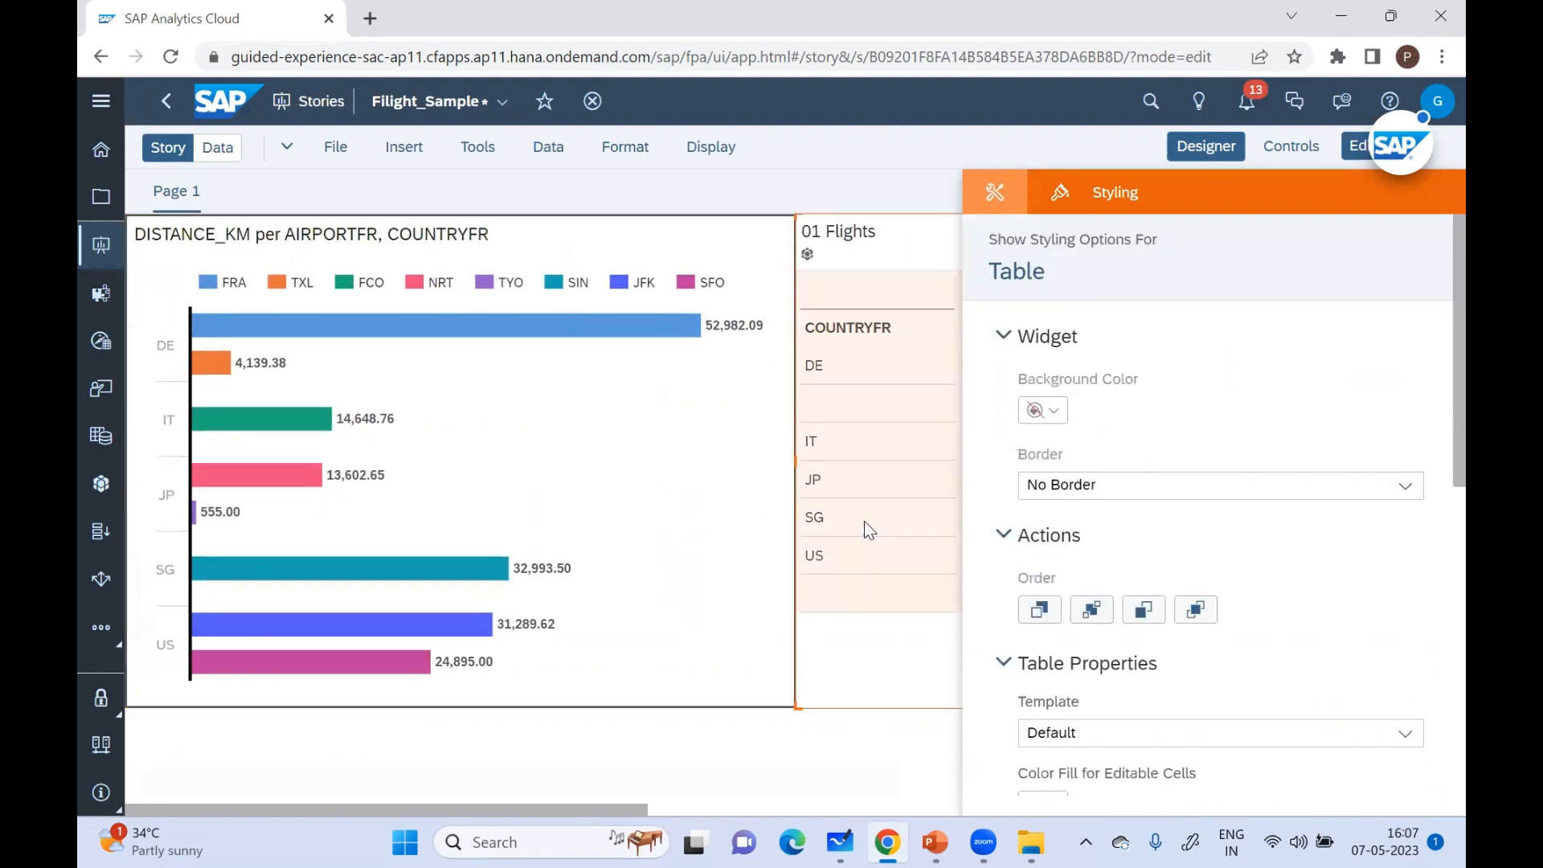
{"action": "left_click", "coordinate": [1075, 488]}
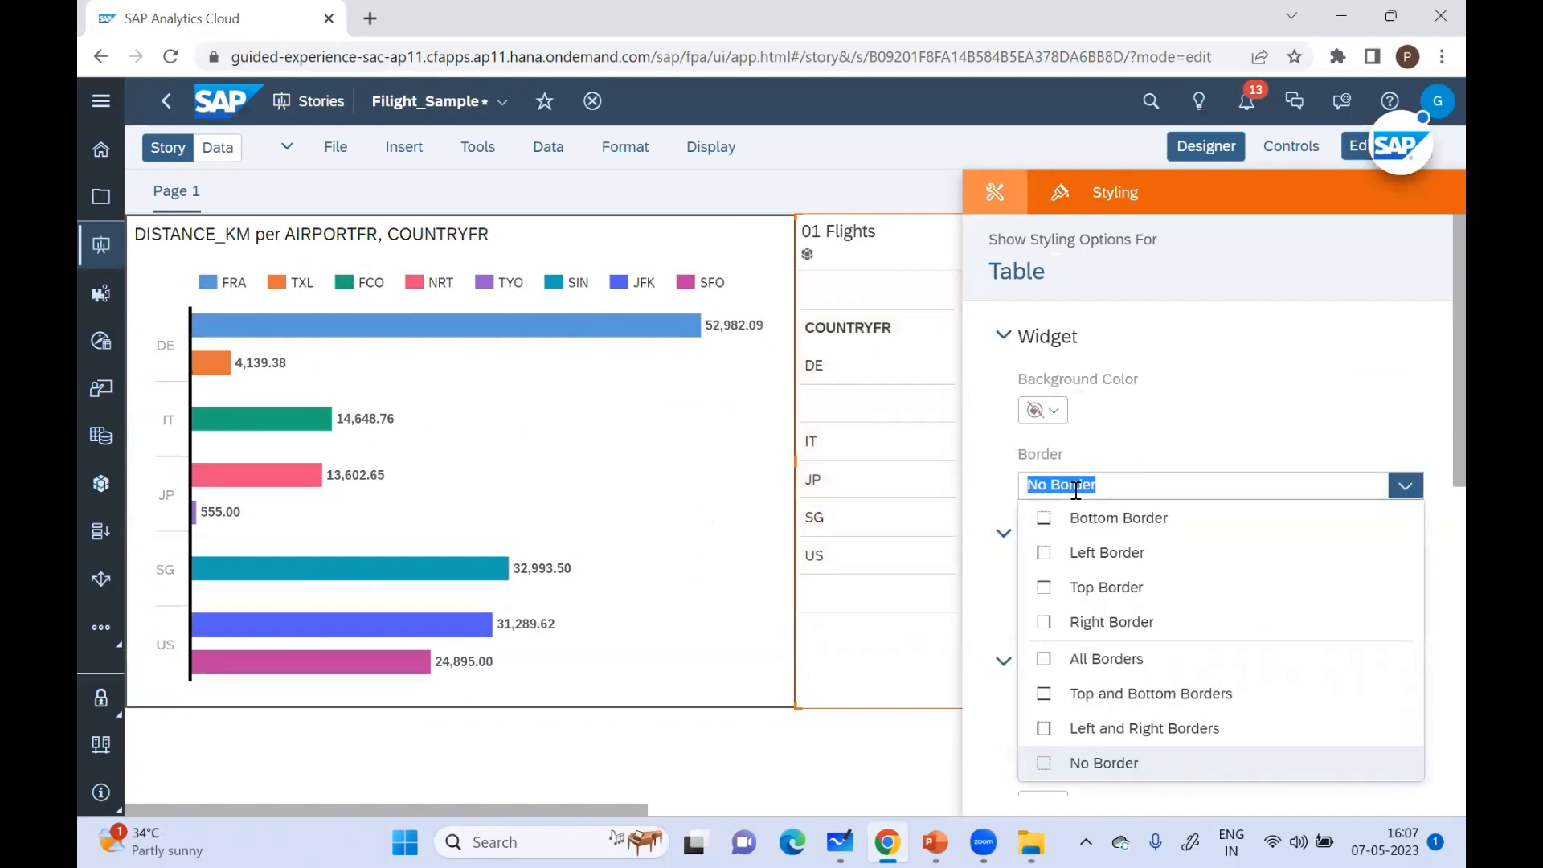
{"action": "left_click", "coordinate": [1111, 660]}
{"action": "left_click", "coordinate": [836, 754]}
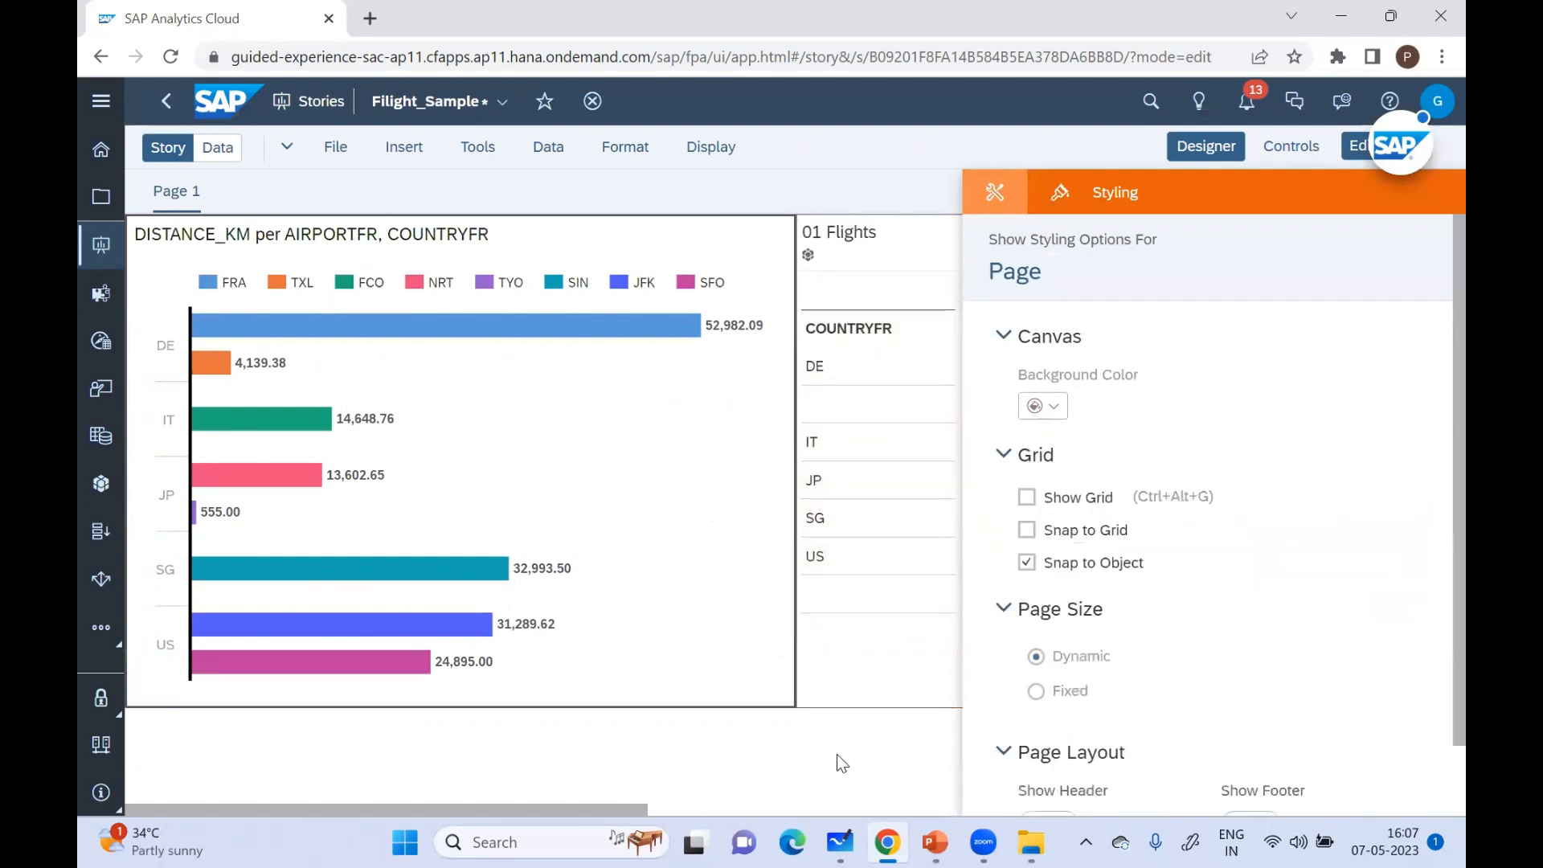
{"action": "left_click", "coordinate": [1206, 146]}
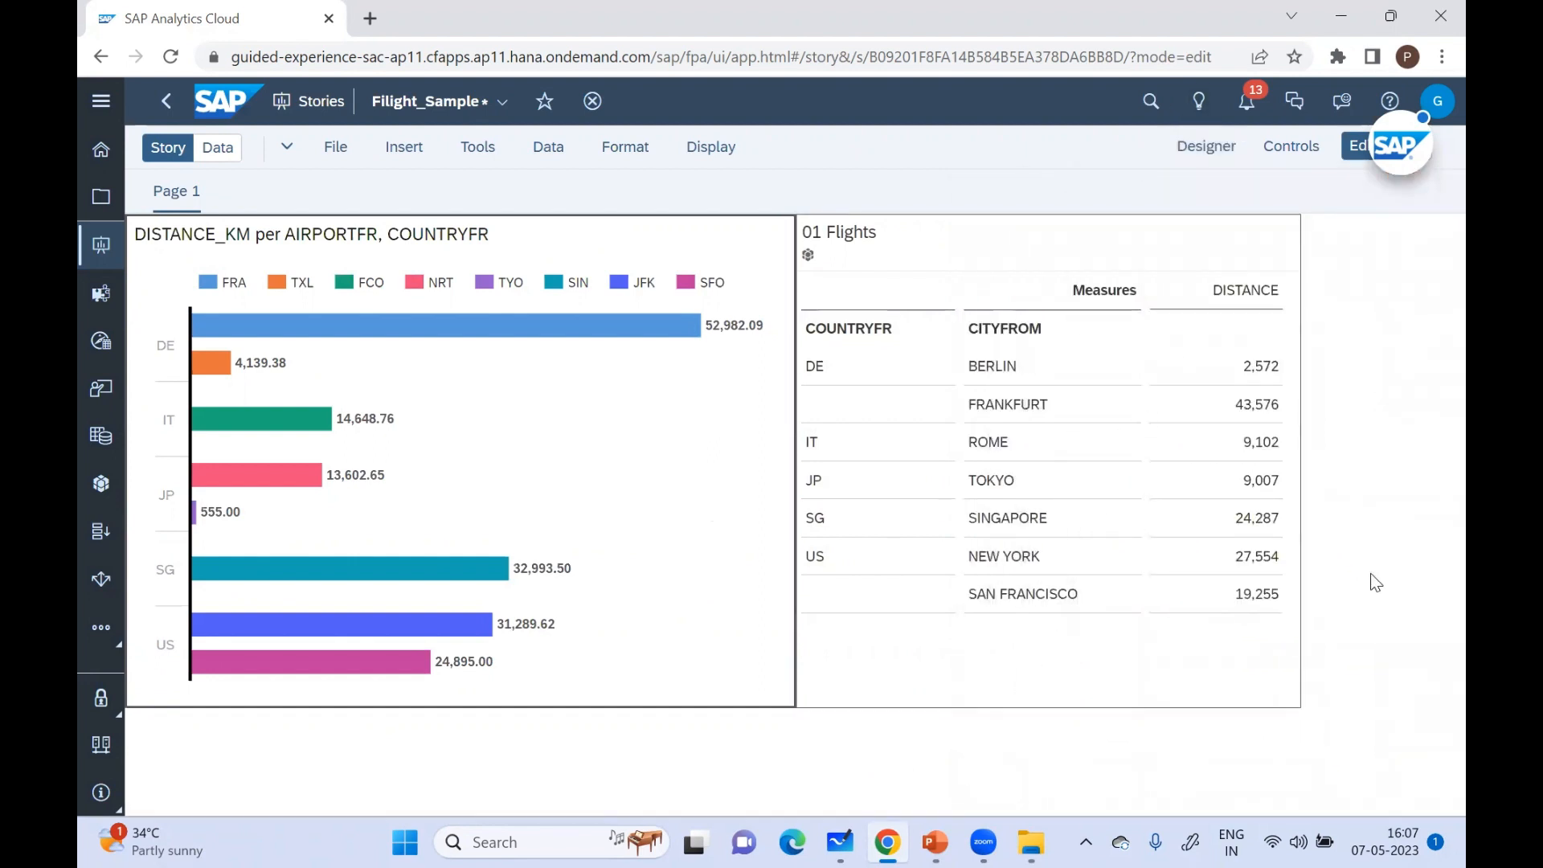
Step: Set the border line width of the 01 Flights table to 2
{"action": "left_click", "coordinate": [1215, 423]}
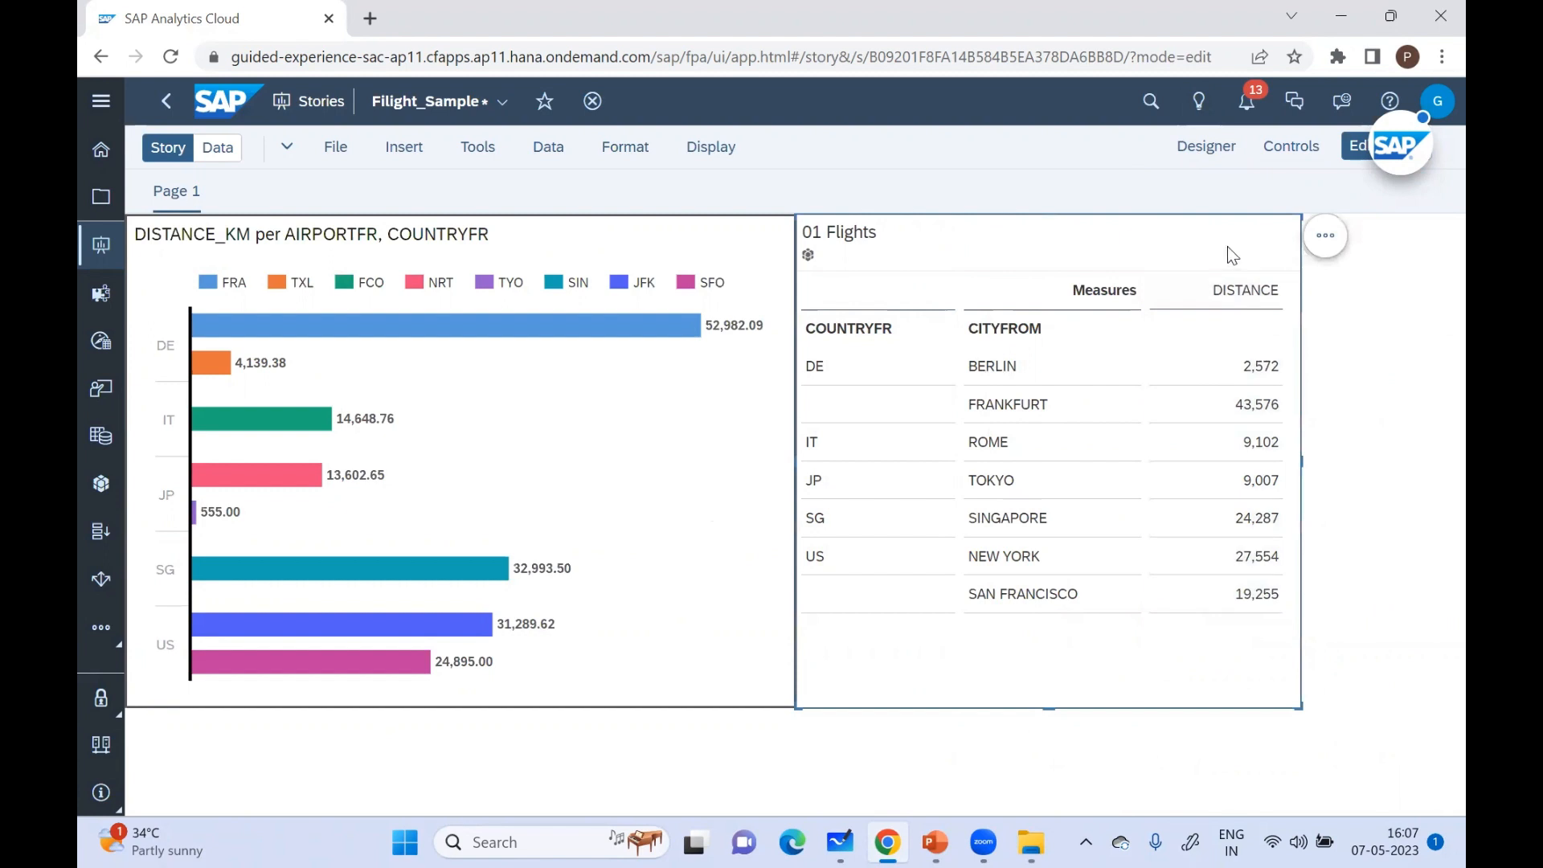
{"action": "left_click", "coordinate": [1234, 153]}
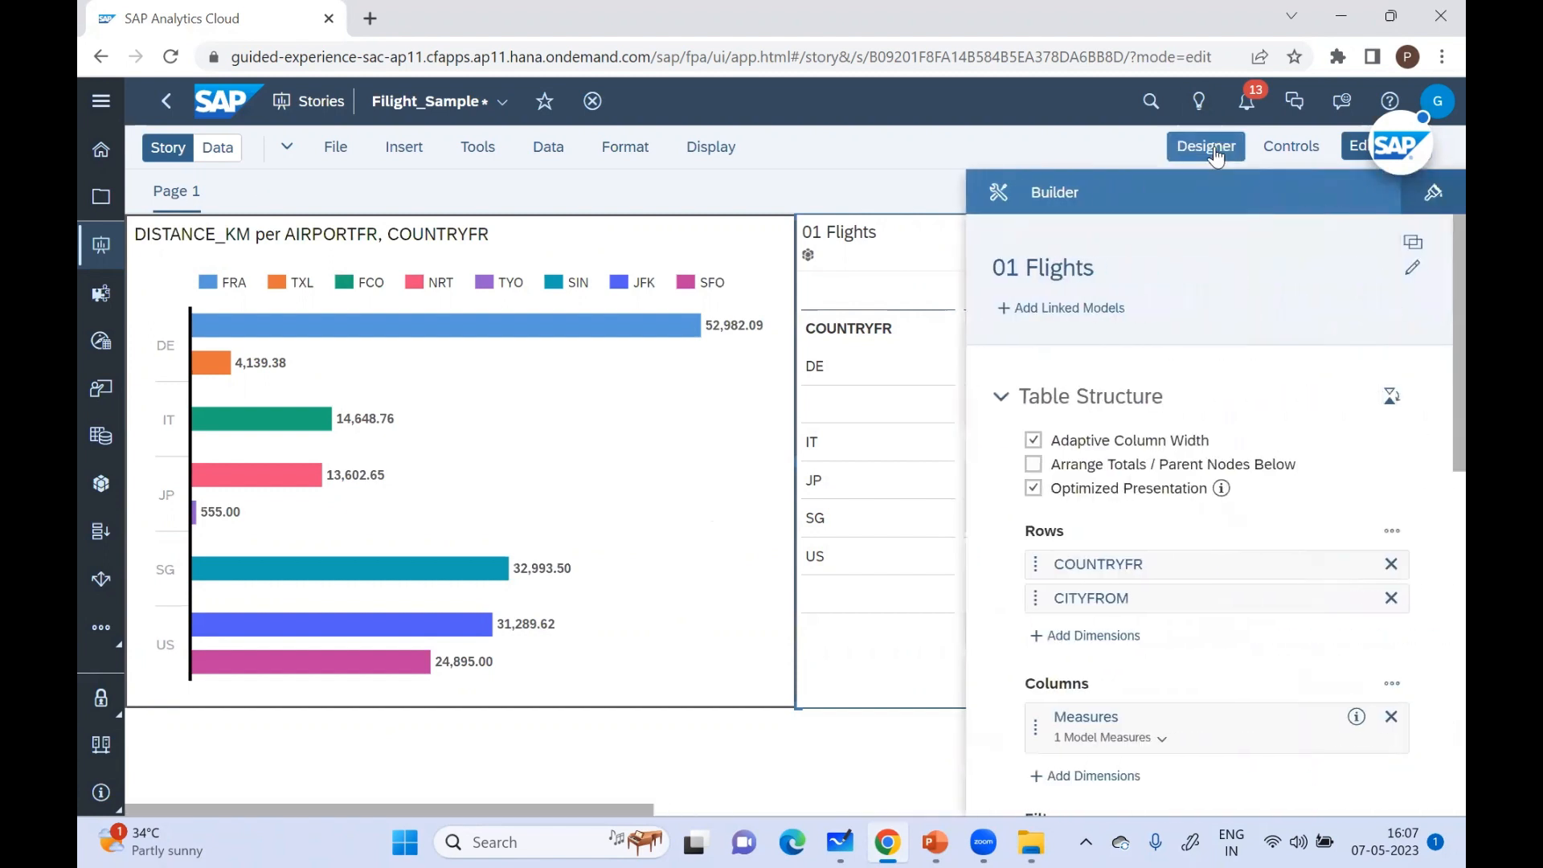
{"action": "left_click", "coordinate": [1433, 192]}
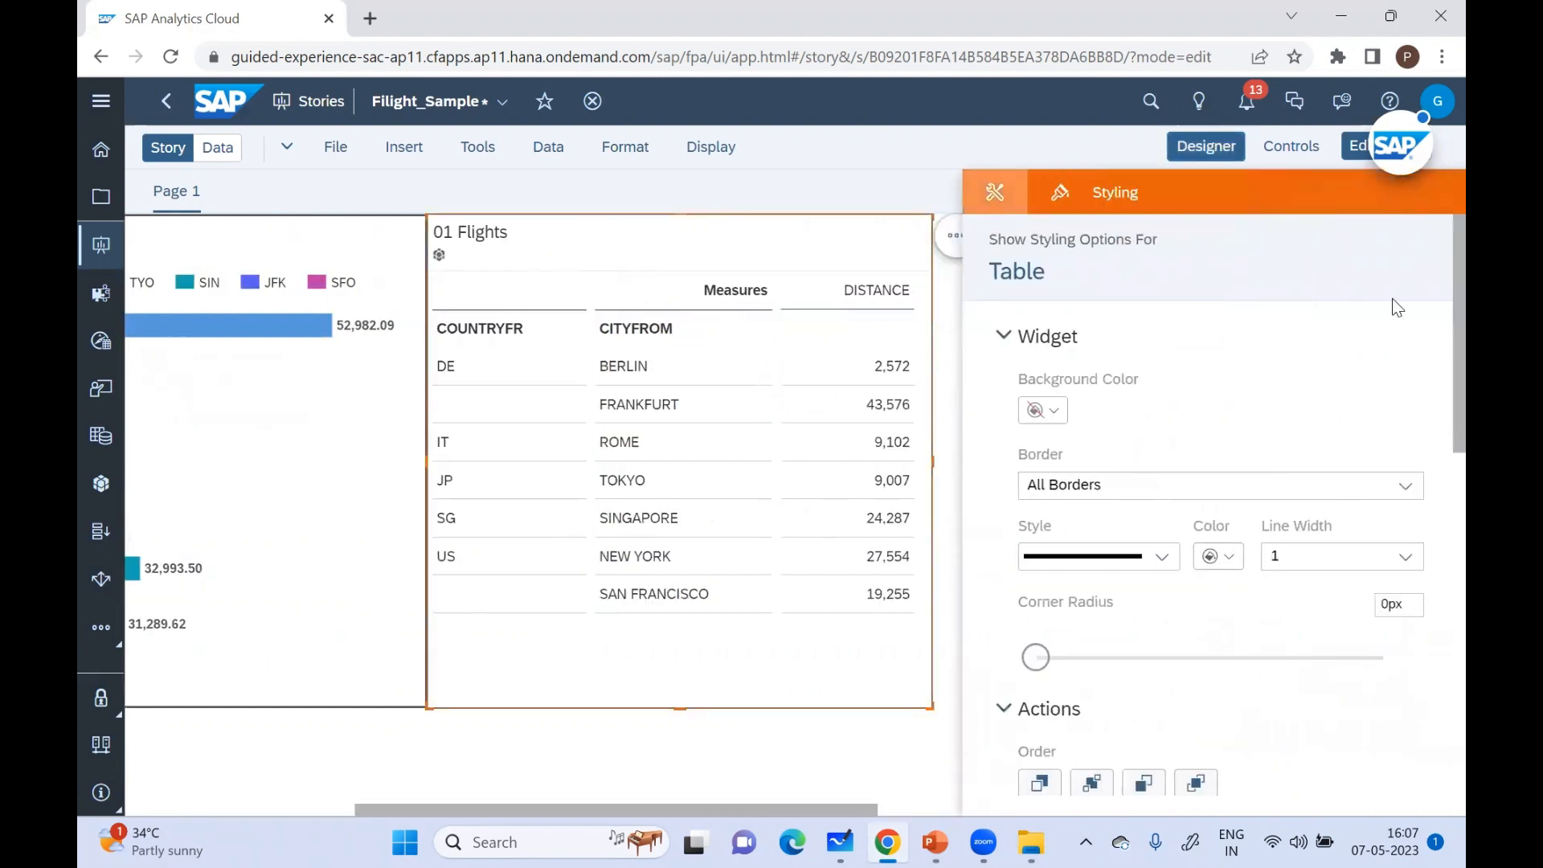
{"action": "left_click", "coordinate": [1294, 556]}
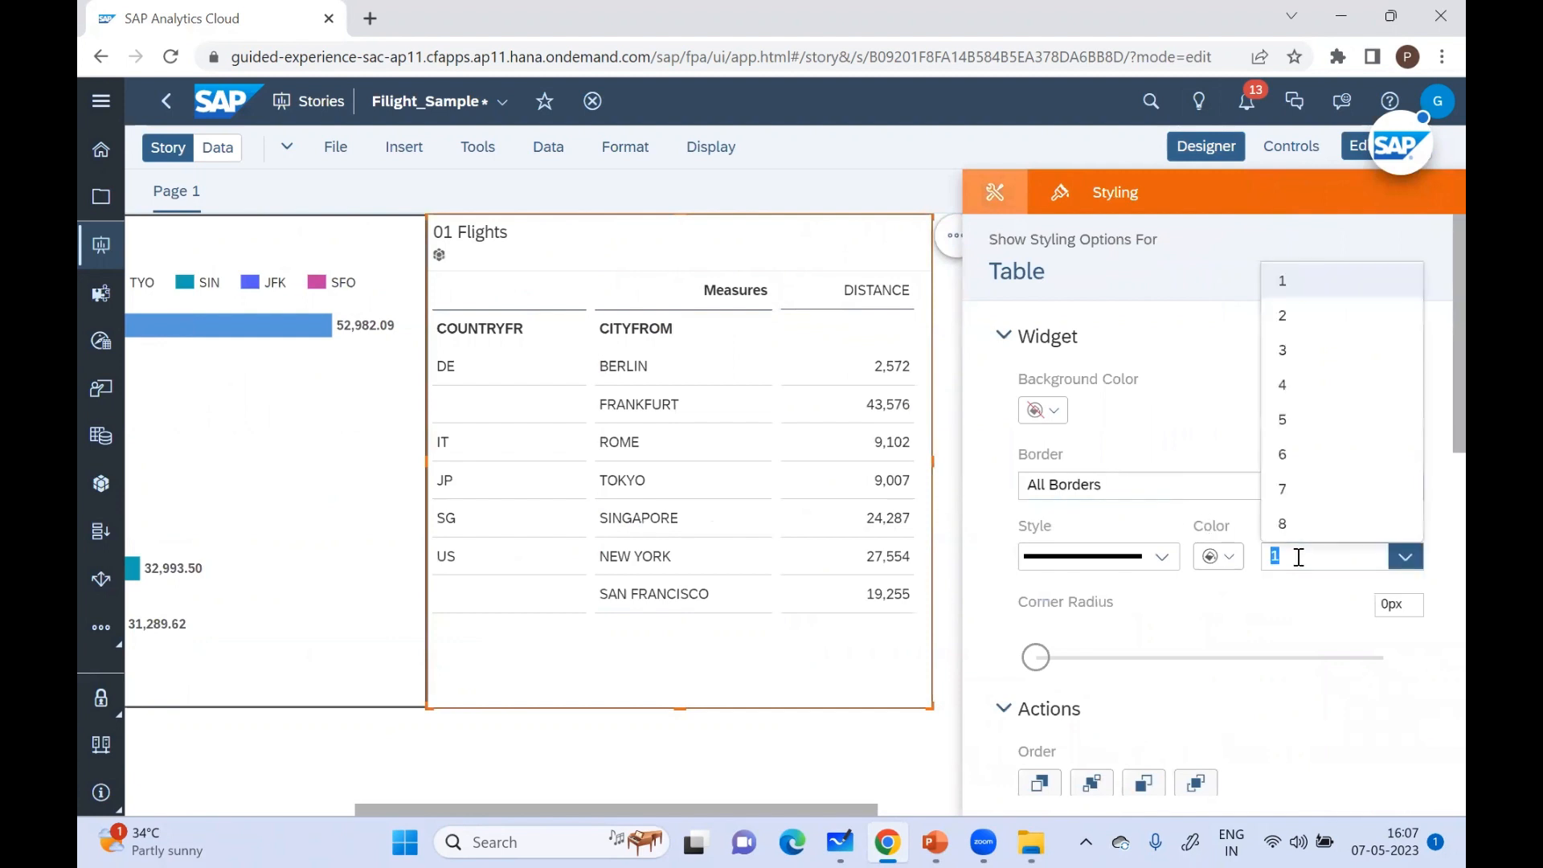
{"action": "left_click", "coordinate": [1302, 318]}
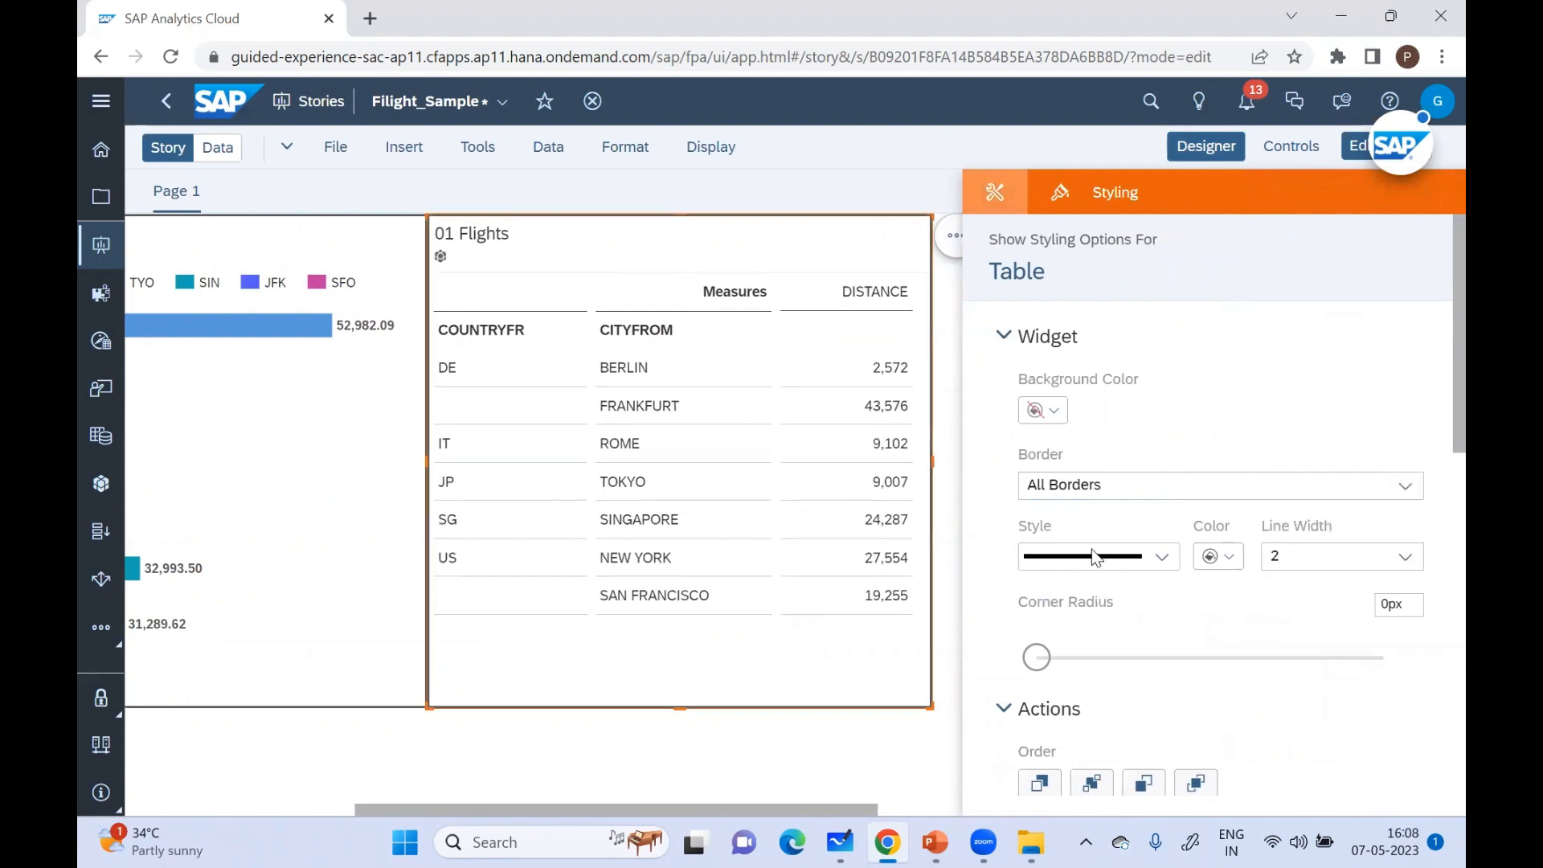
{"action": "left_click", "coordinate": [801, 738]}
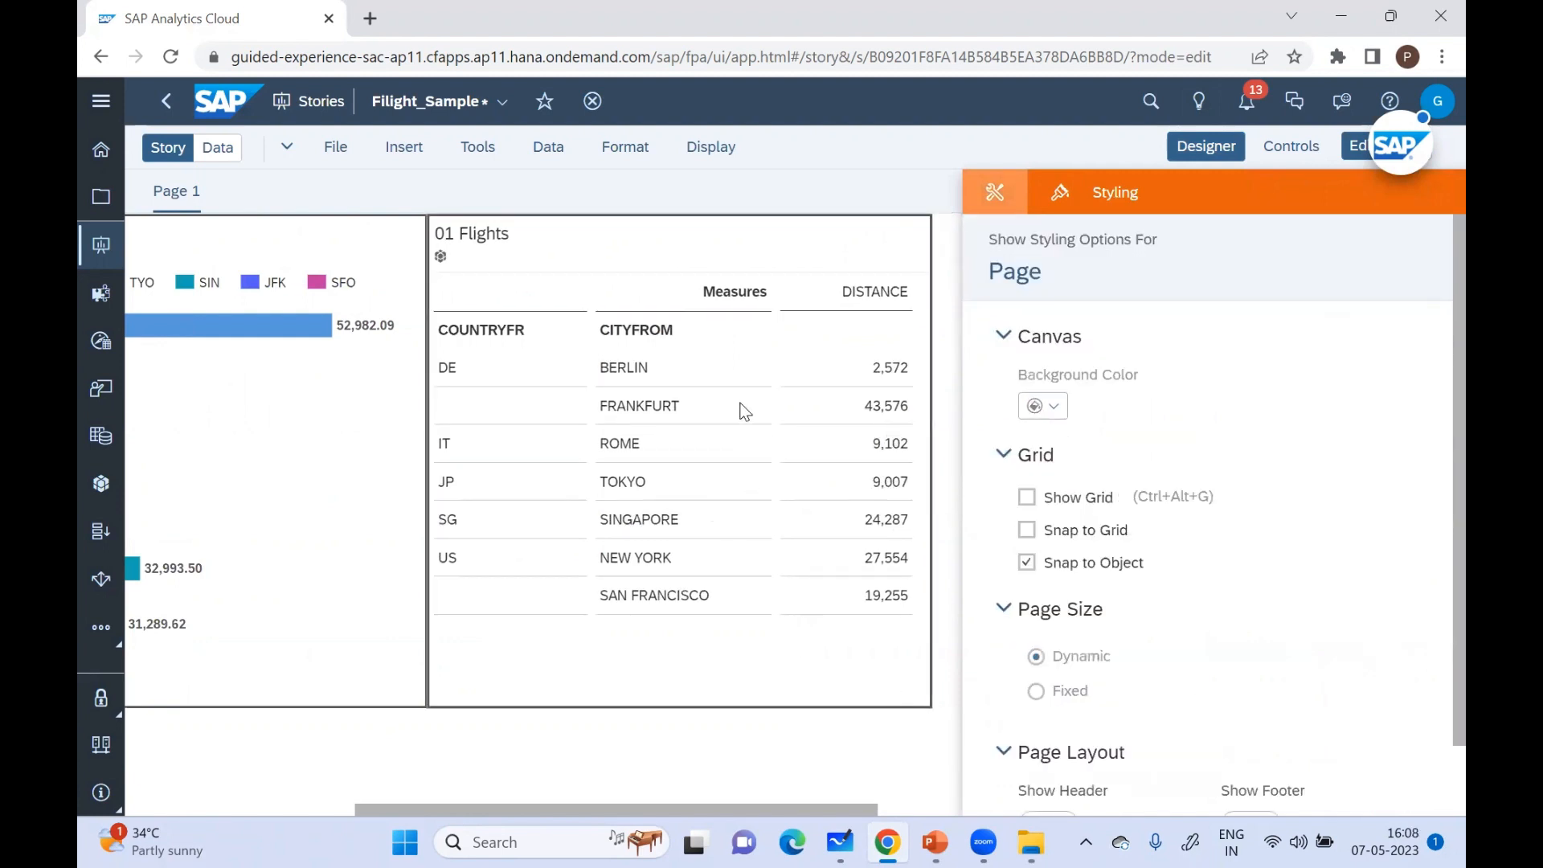
Step: Show the grid and repetitive member names in the 01 Flights table
{"action": "left_click", "coordinate": [802, 262]}
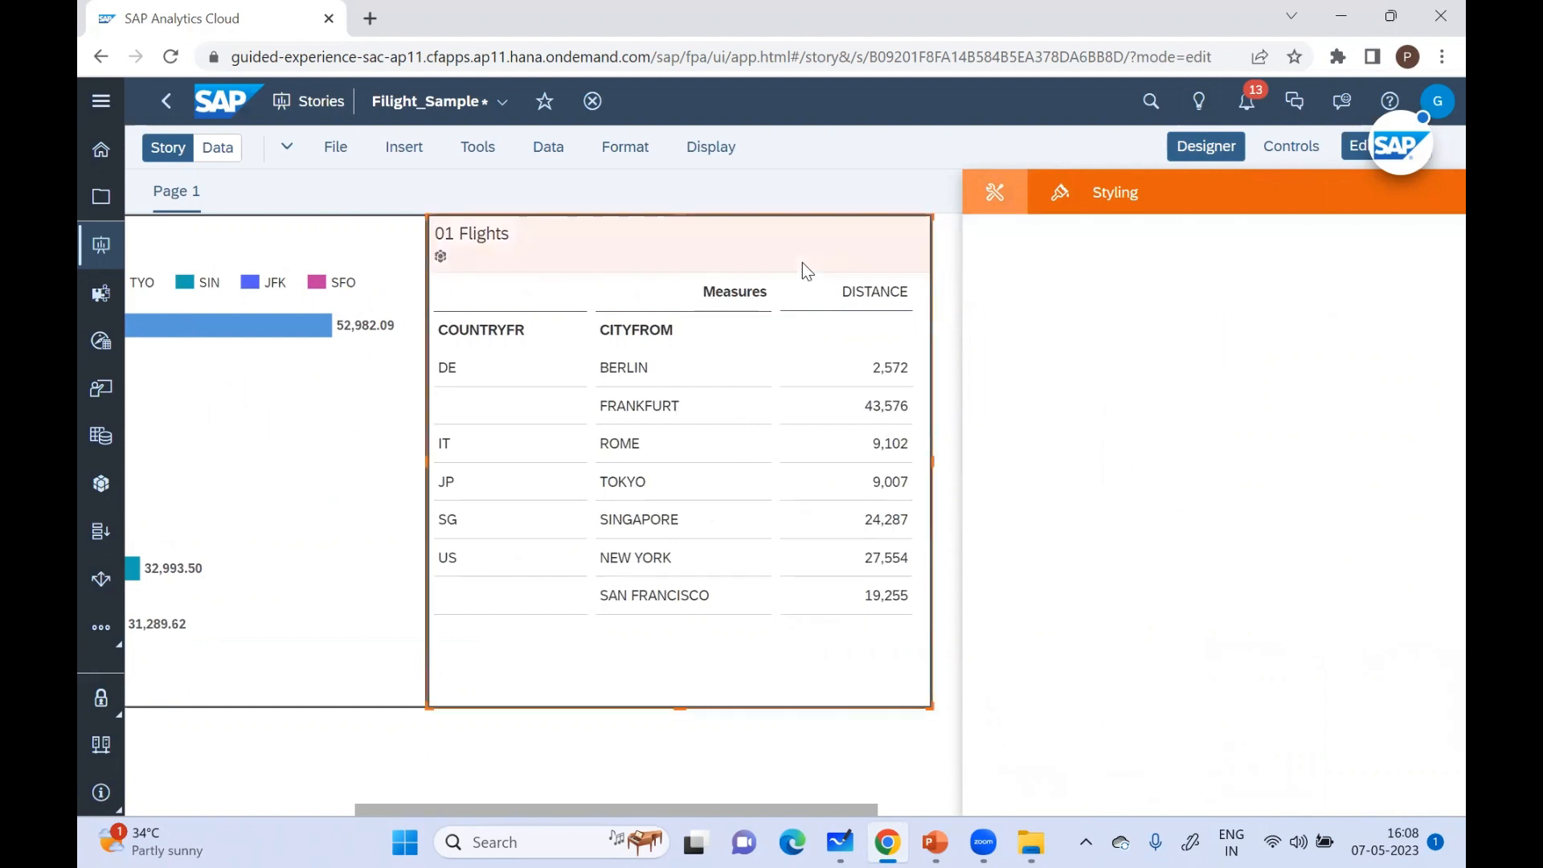
{"action": "left_click", "coordinate": [895, 240]}
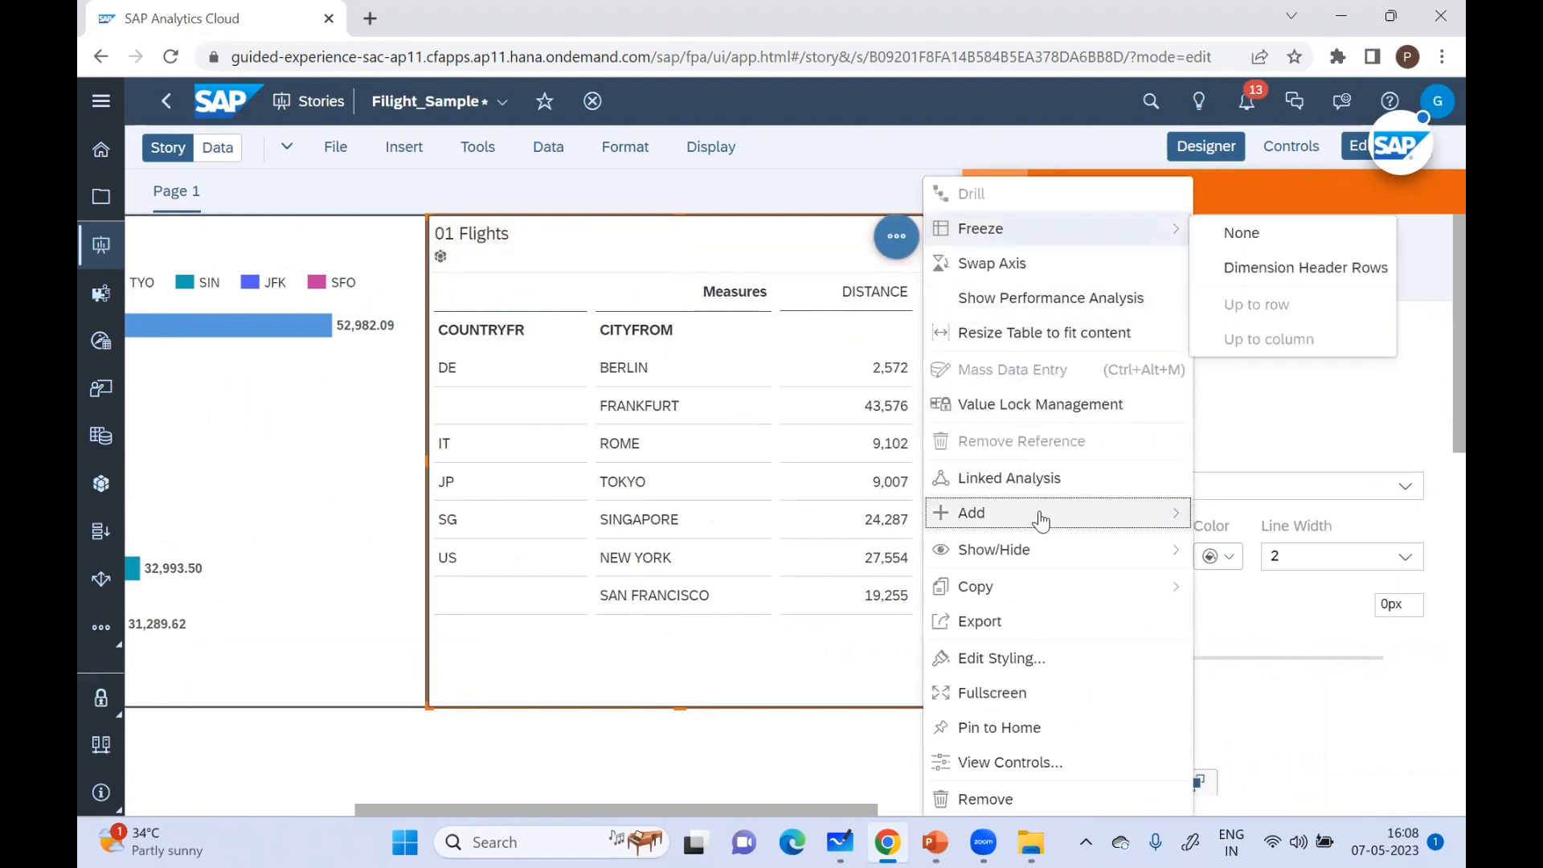
{"action": "mouse_move", "coordinate": [1061, 557]}
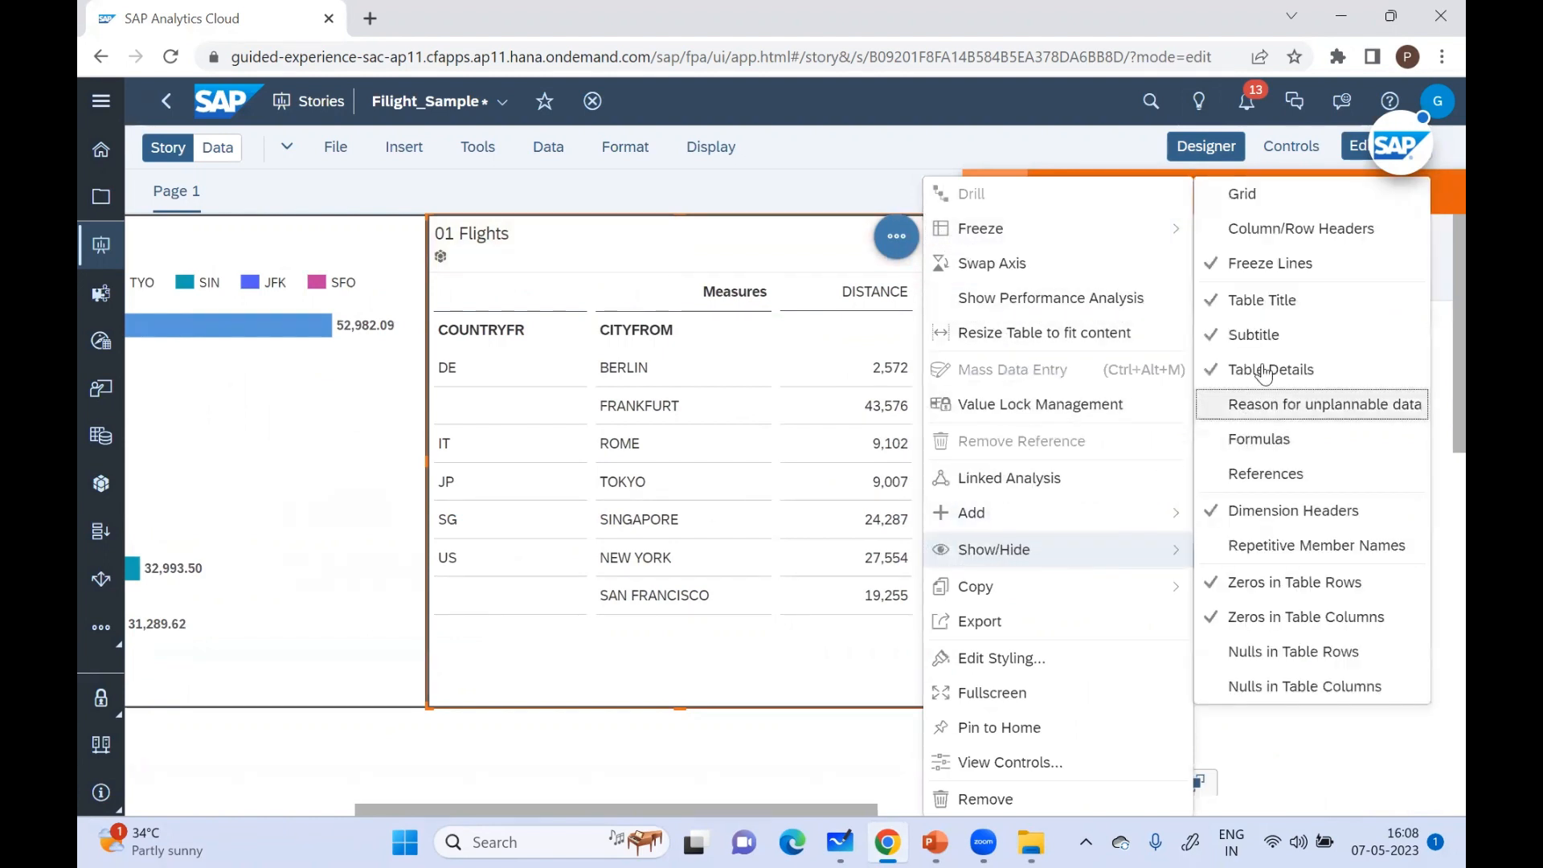
{"action": "left_click", "coordinate": [1245, 195]}
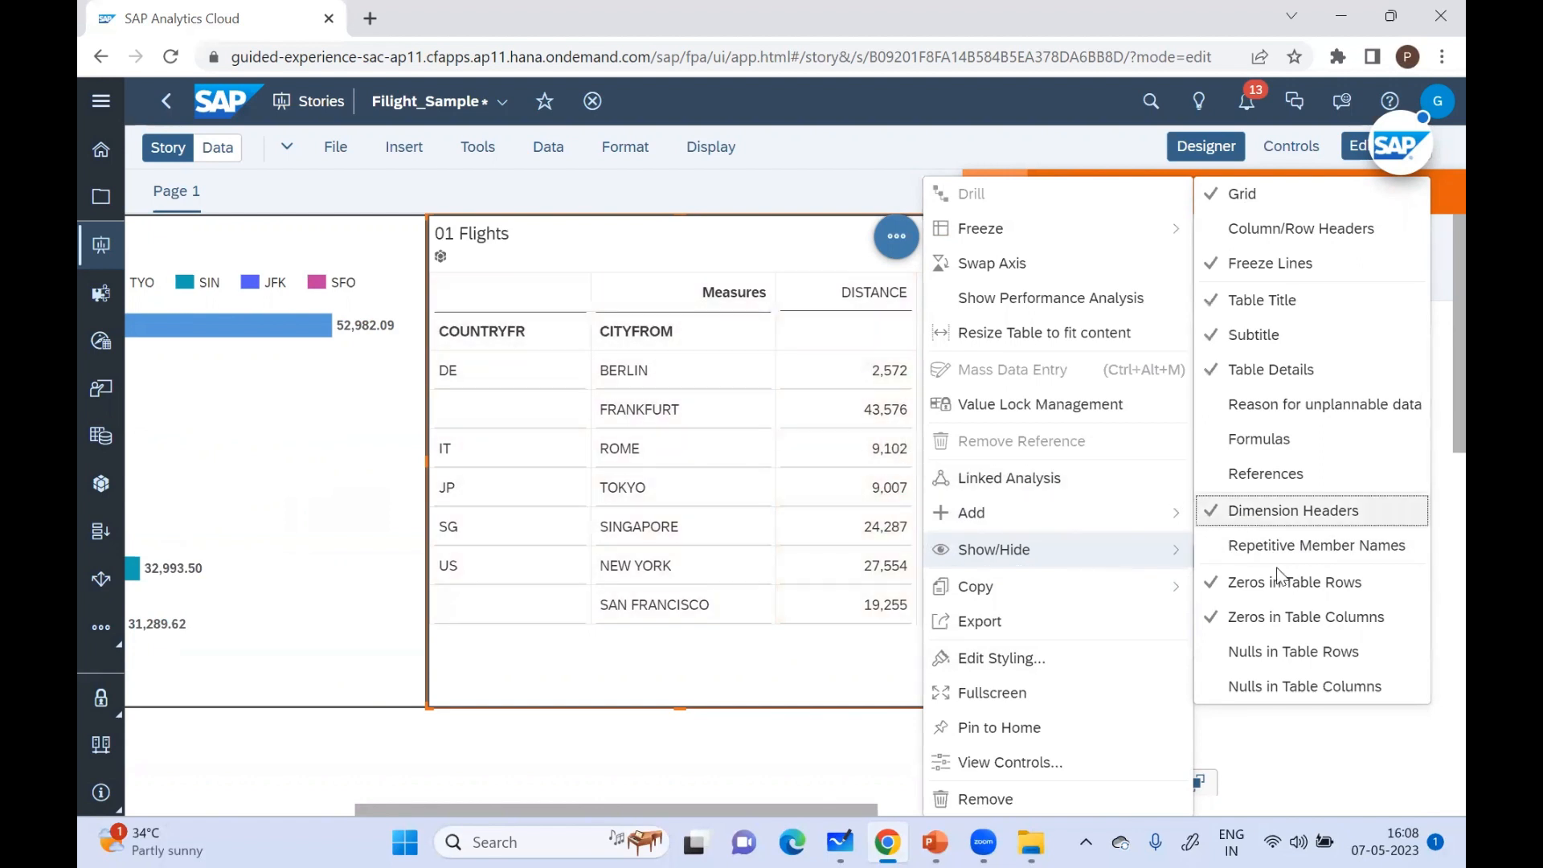
{"action": "left_click", "coordinate": [1258, 547]}
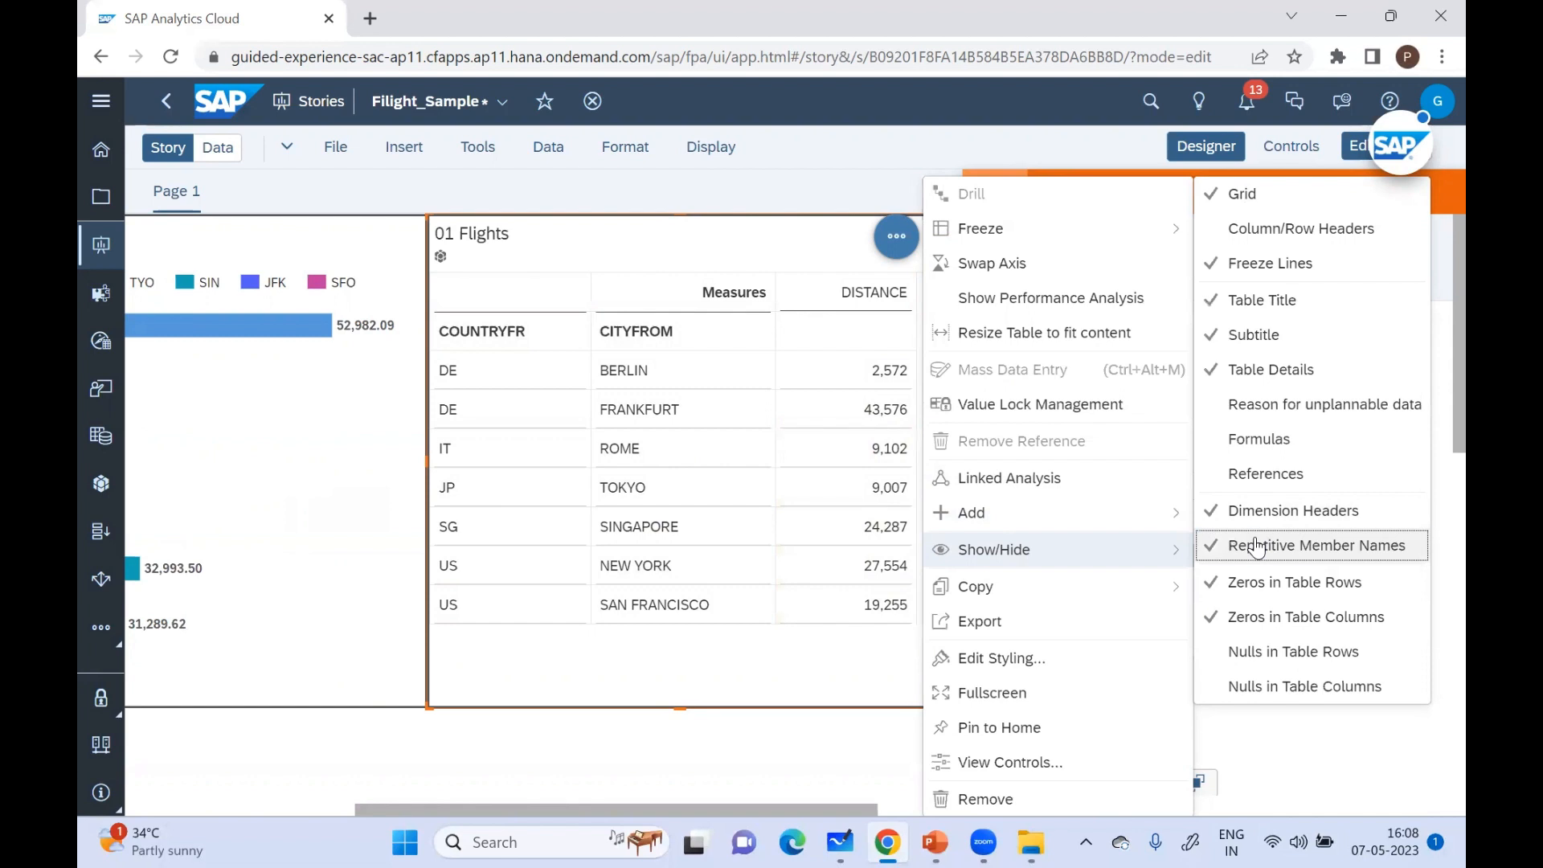
Step: Hide repetitive member names in the 01 Flights table and save the story
{"action": "left_click", "coordinate": [1257, 547]}
{"action": "left_click", "coordinate": [809, 200]}
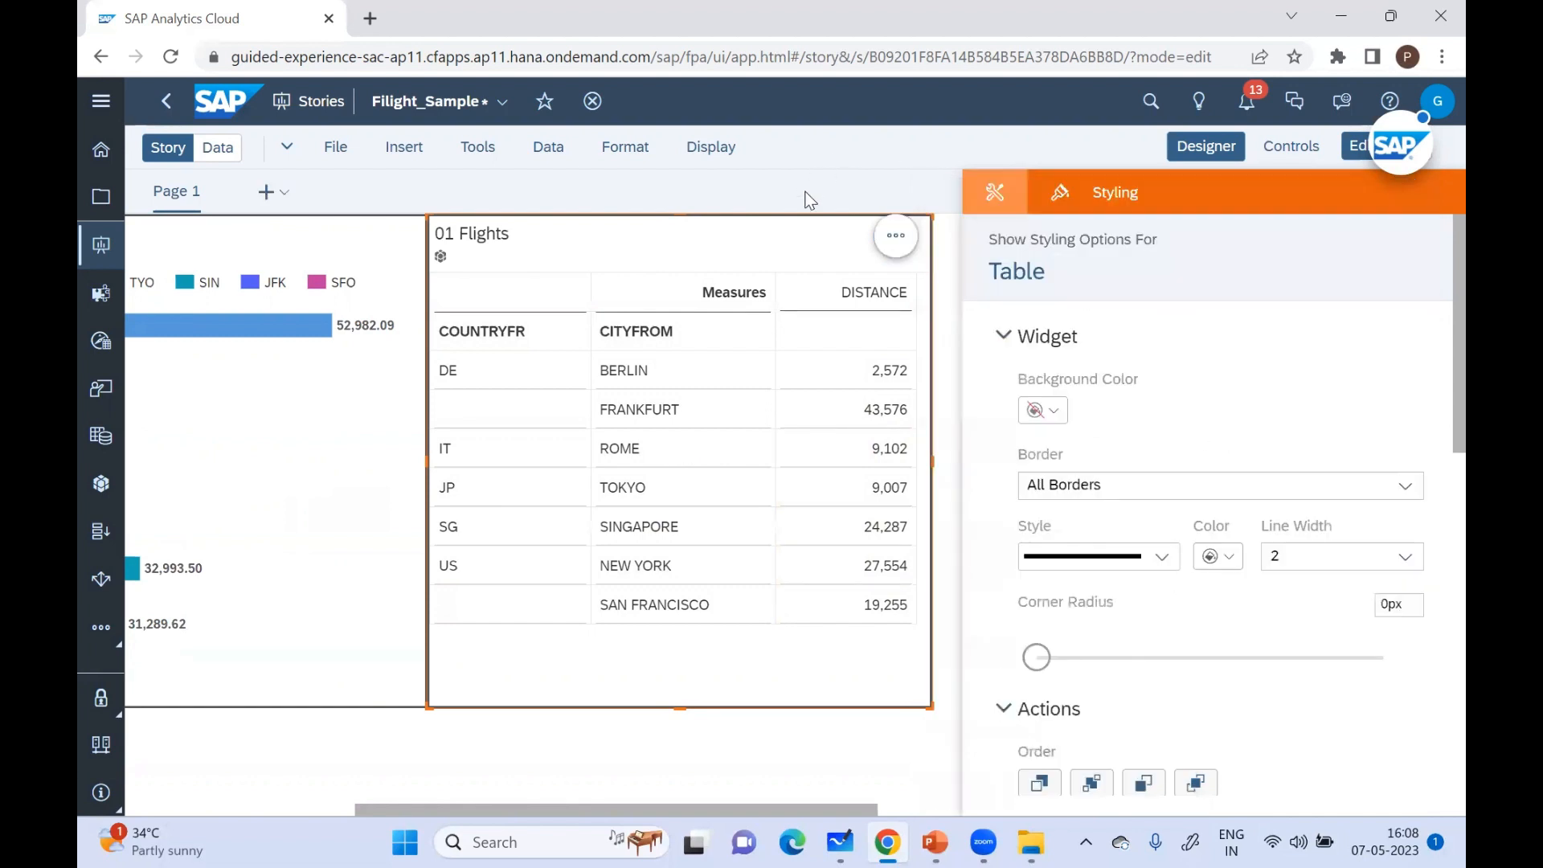
{"action": "left_click", "coordinate": [334, 147]}
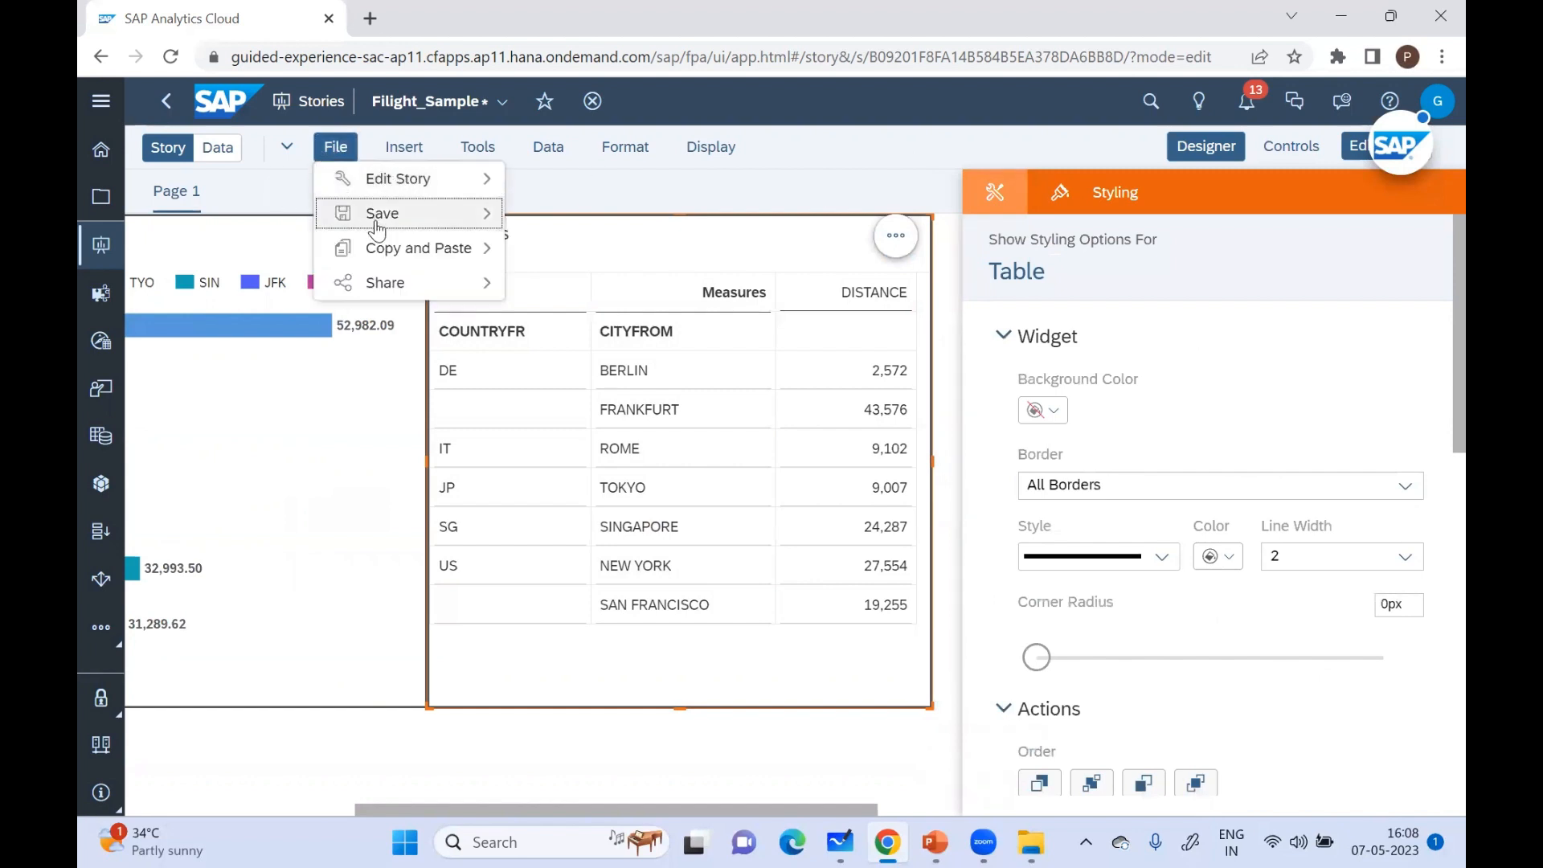
{"action": "mouse_move", "coordinate": [379, 214]}
{"action": "left_click", "coordinate": [552, 216]}
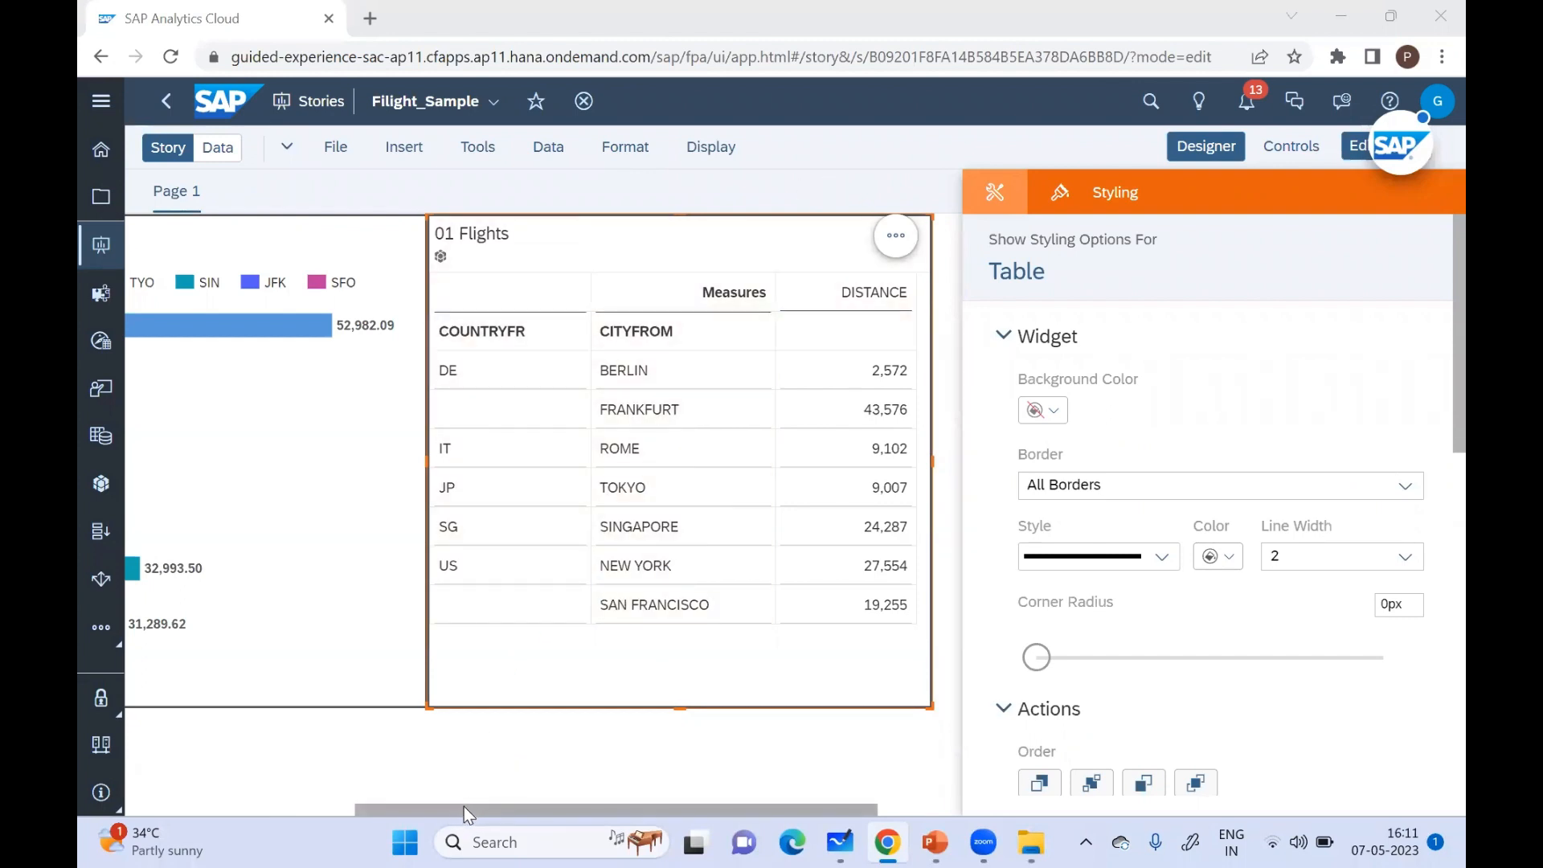
Step: Switch from the story page to the 01 Flights data in Grid View and show the dataset's measures and dimensions
{"action": "scroll", "coordinate": [457, 807], "scroll_direction": "left", "scroll_amount": 3}
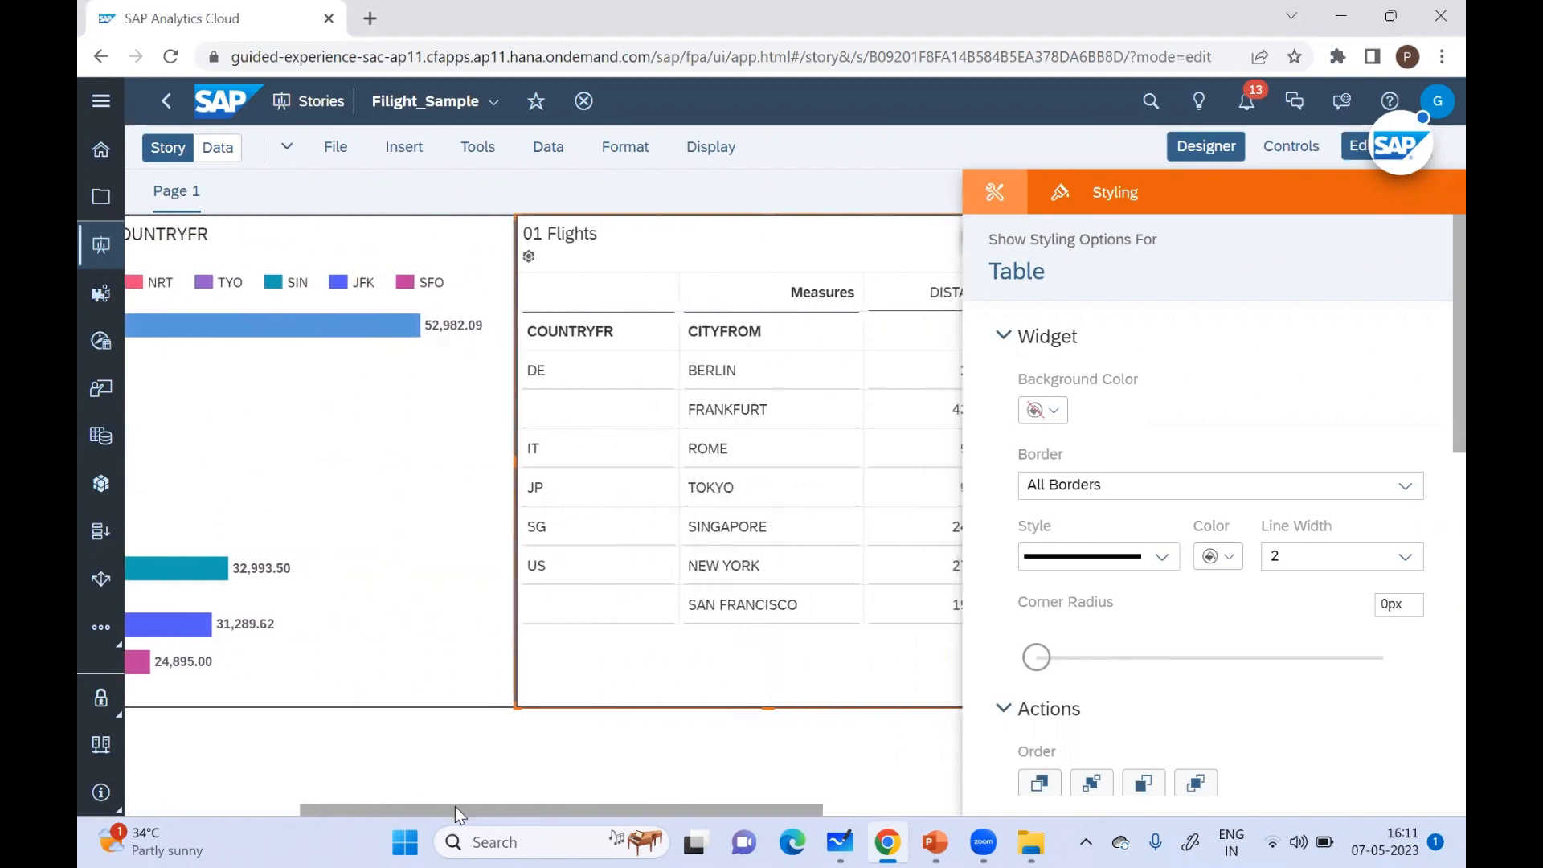
{"action": "left_click_drag", "start_coordinate": [455, 807], "coordinate": [251, 807]}
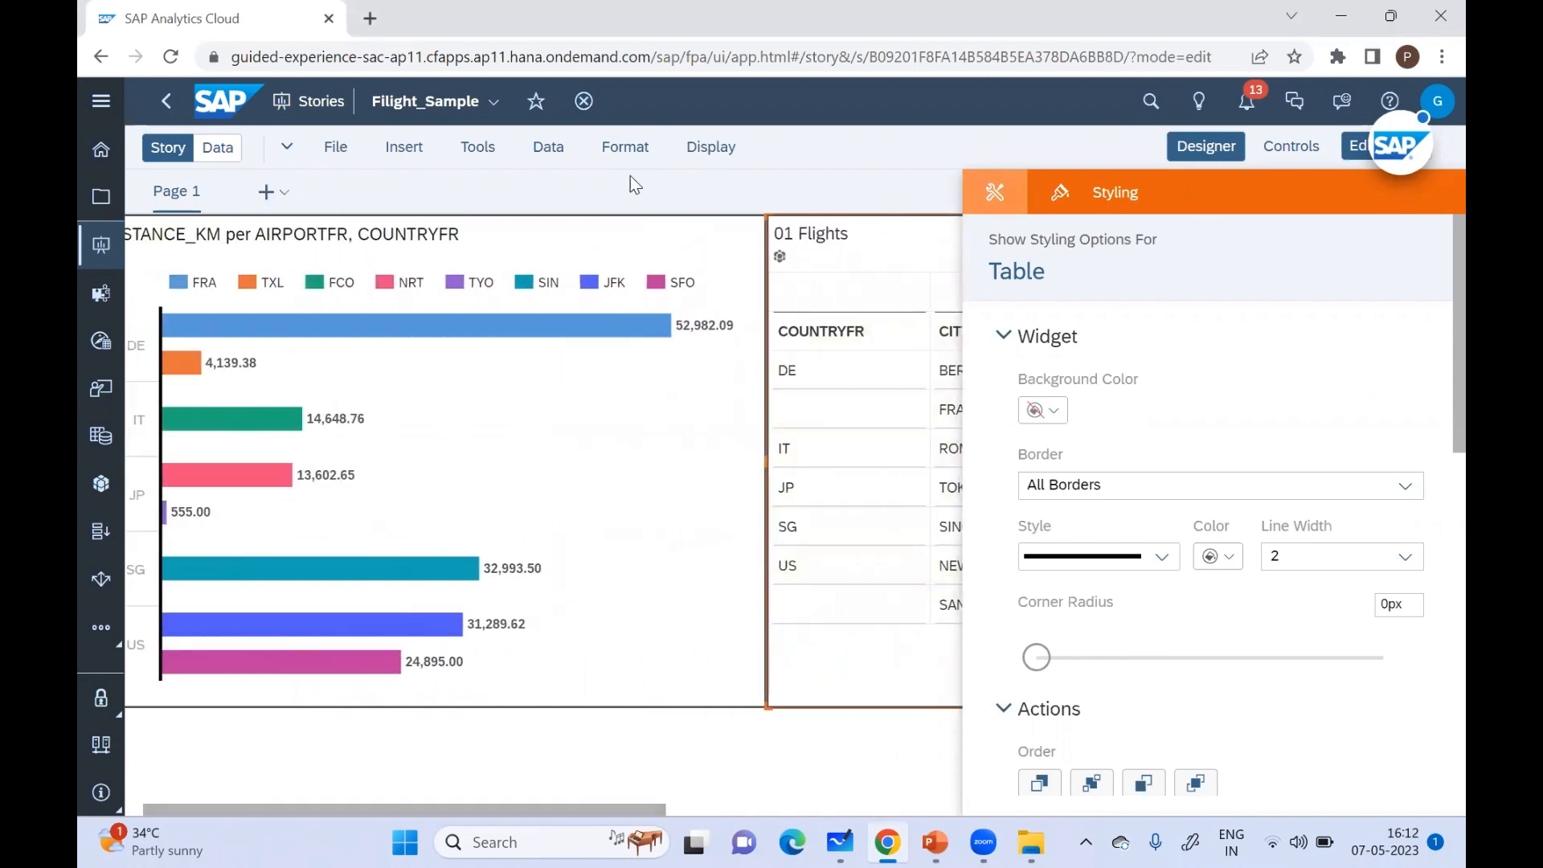
{"action": "left_click", "coordinate": [215, 151]}
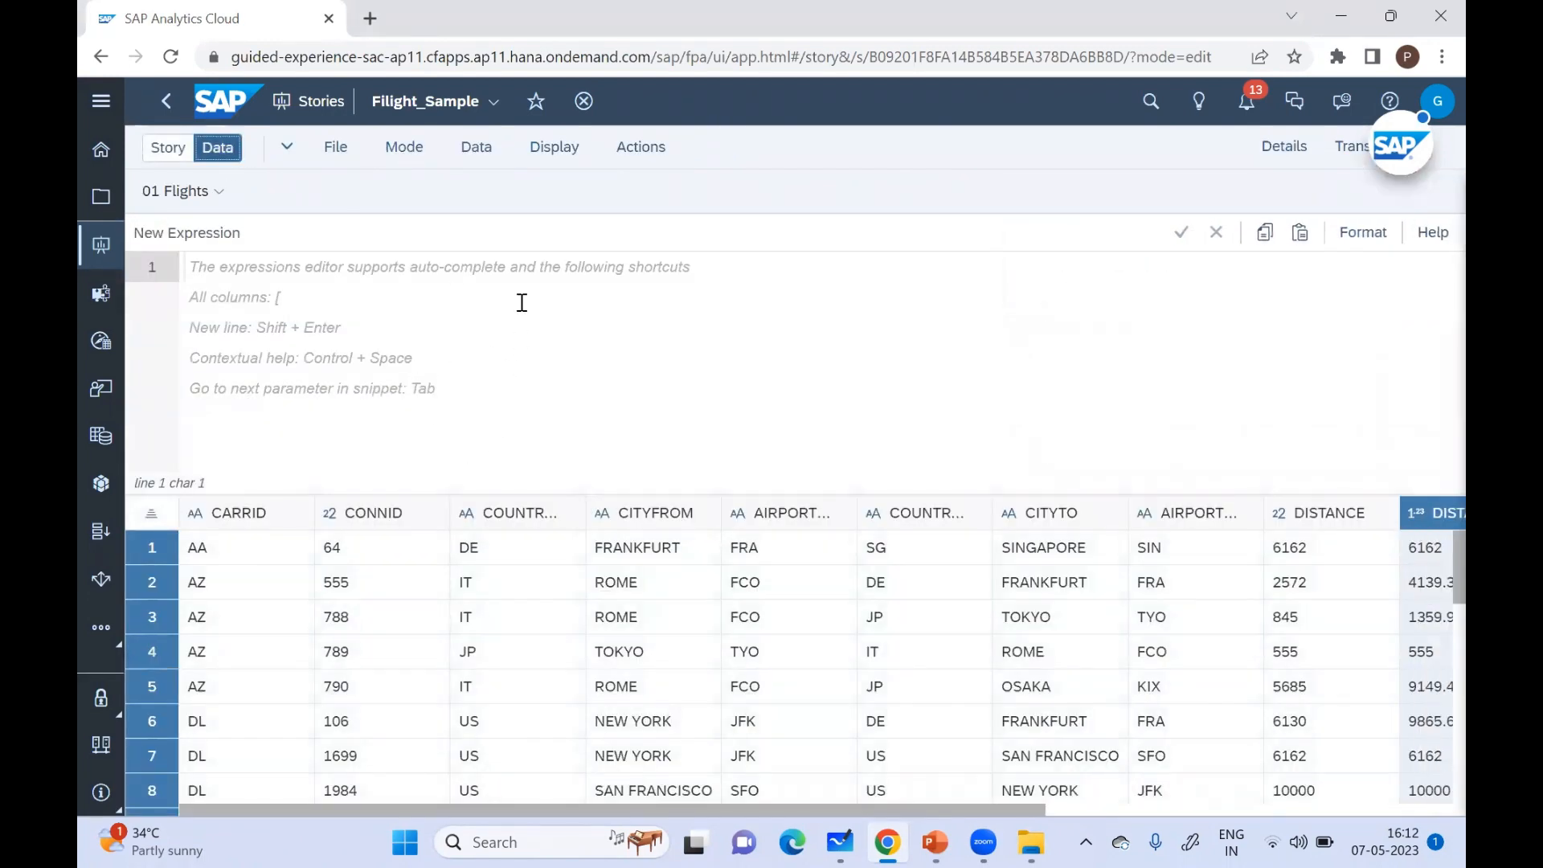
{"action": "left_click", "coordinate": [433, 152]}
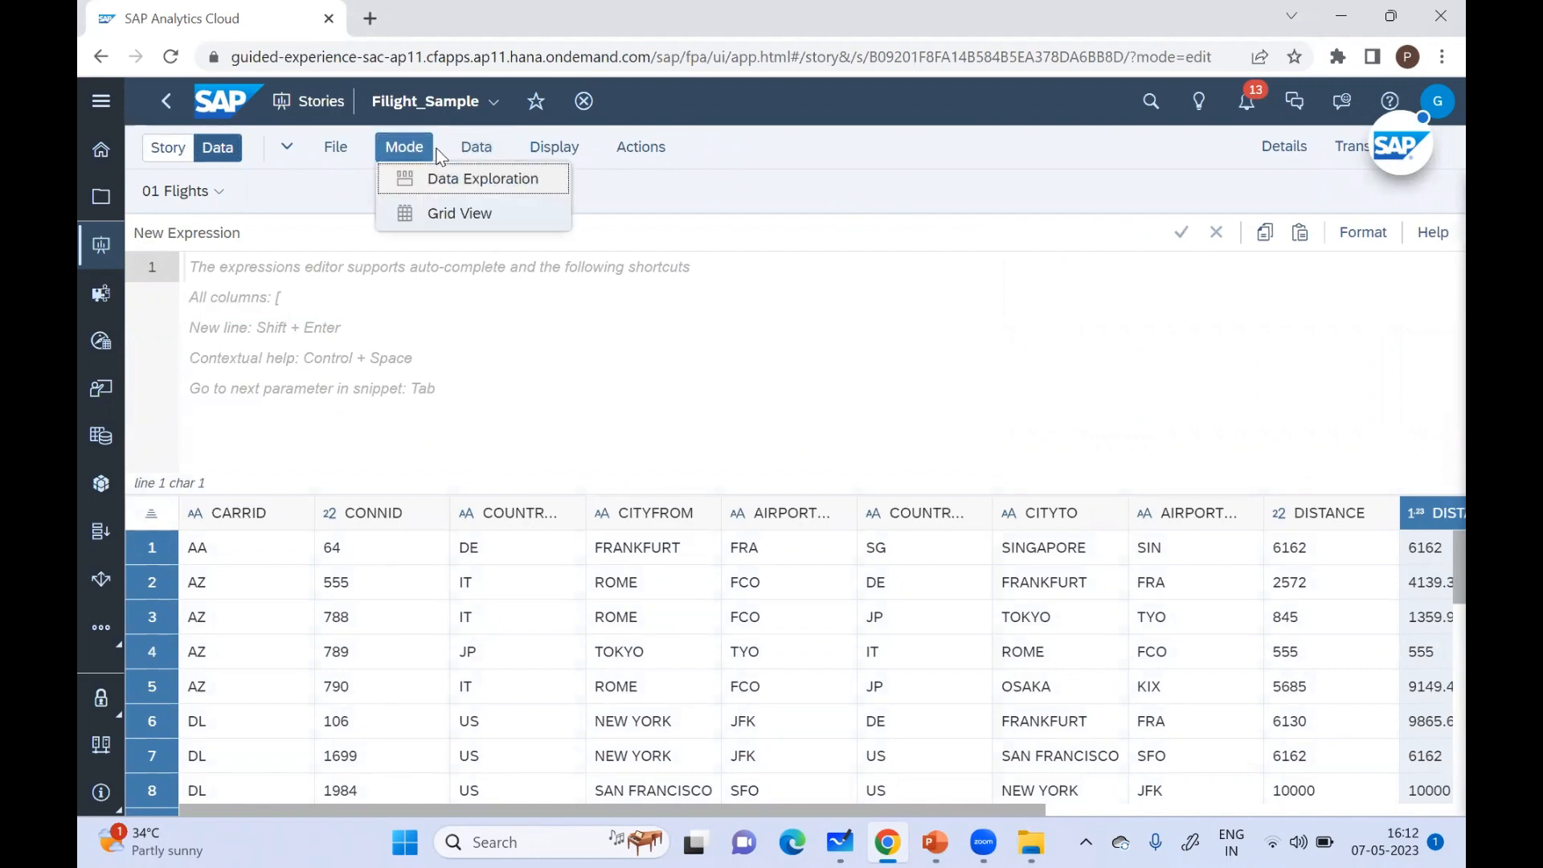
{"action": "left_click", "coordinate": [457, 213]}
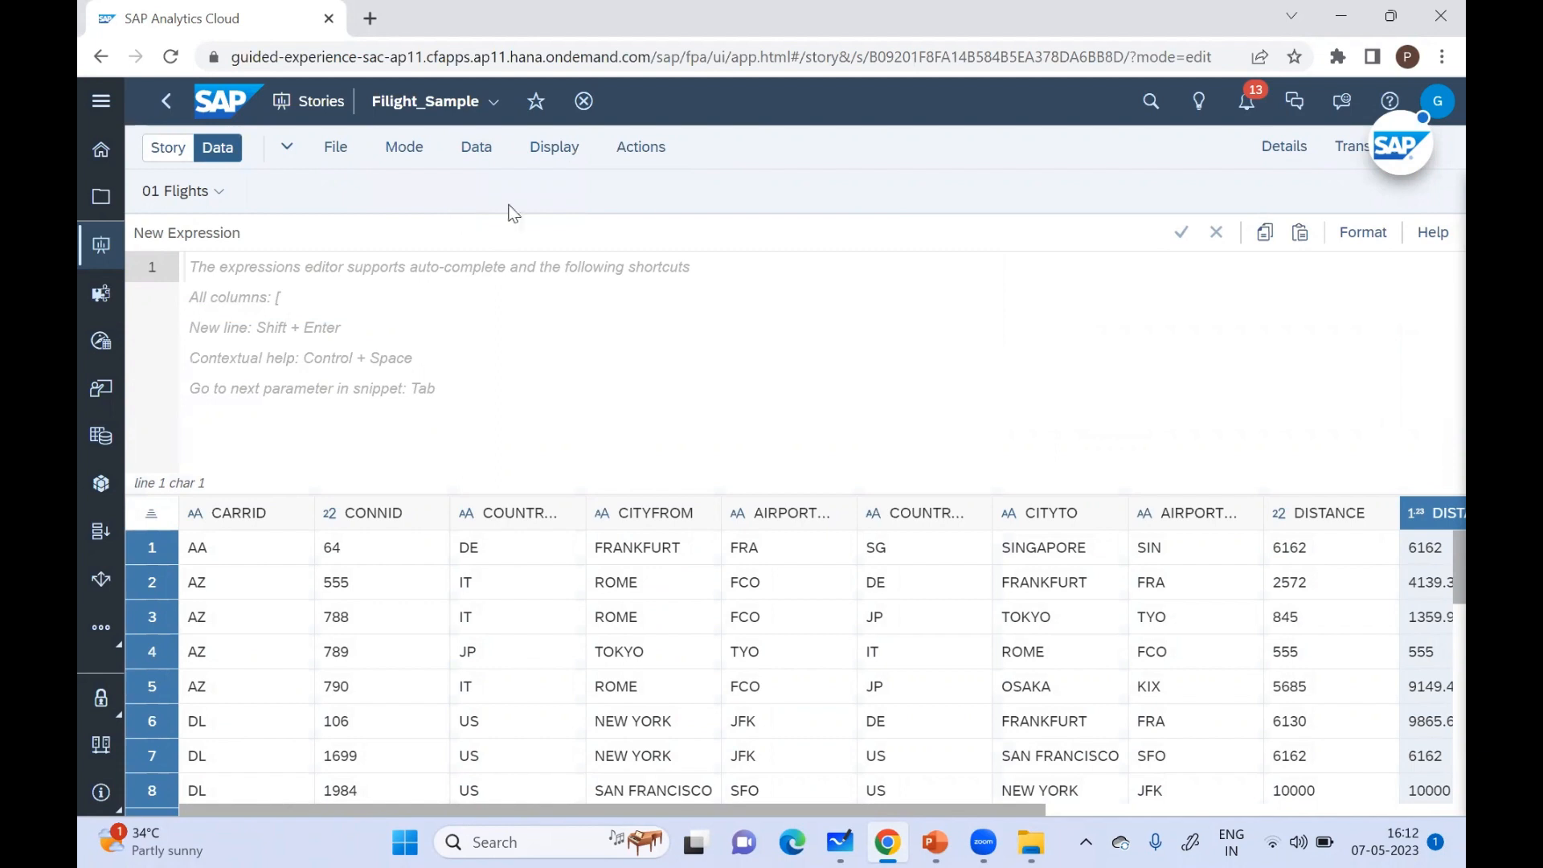
{"action": "left_click", "coordinate": [1282, 148]}
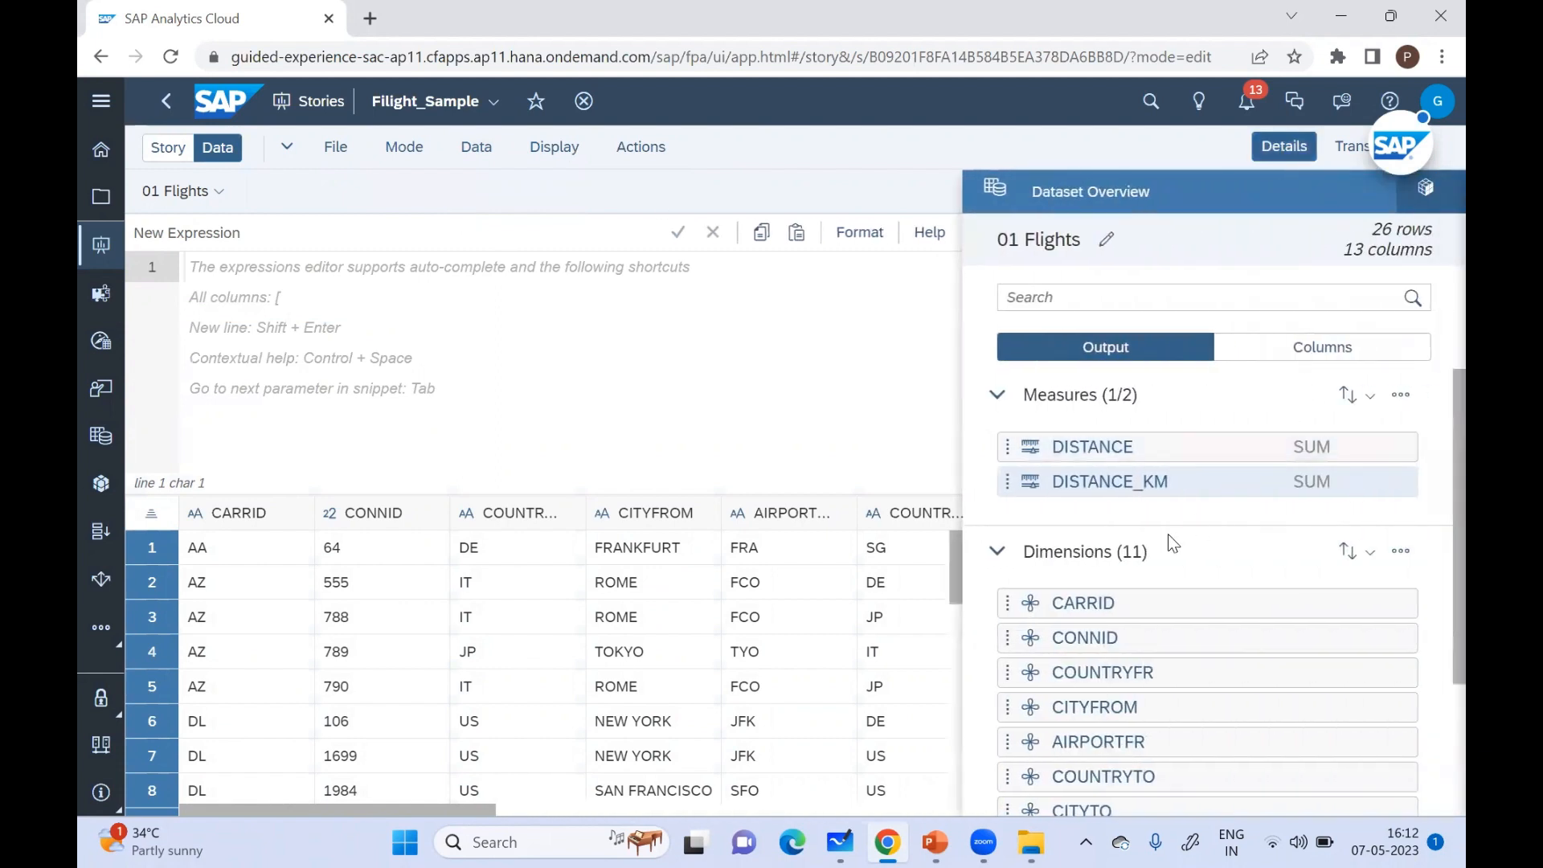
{"action": "left_click_drag", "start_coordinate": [1430, 537], "coordinate": [1430, 553]}
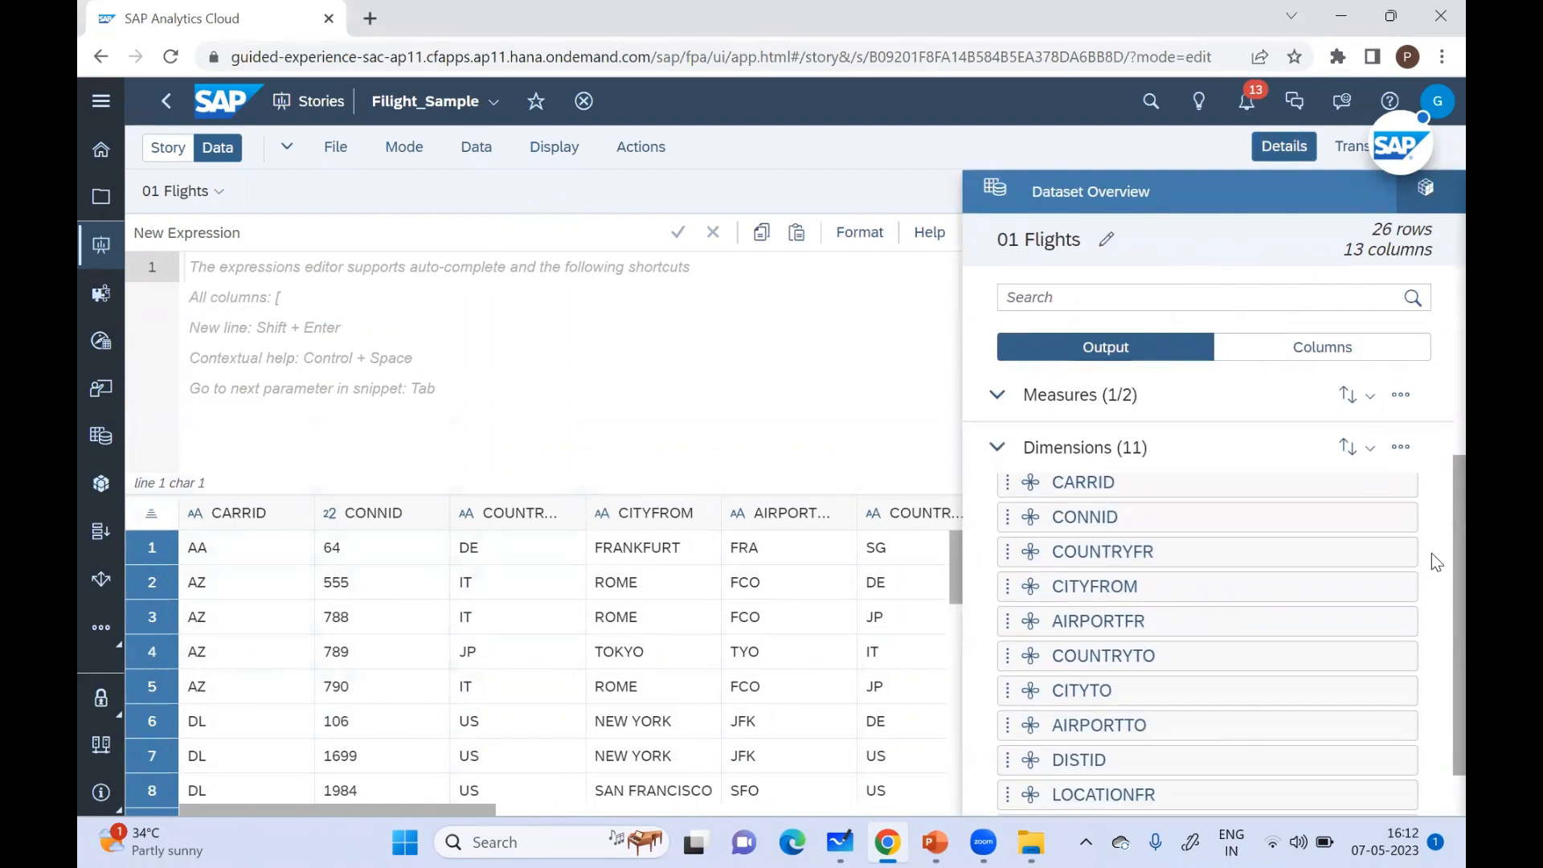
{"action": "left_click_drag", "start_coordinate": [1431, 553], "coordinate": [1430, 490]}
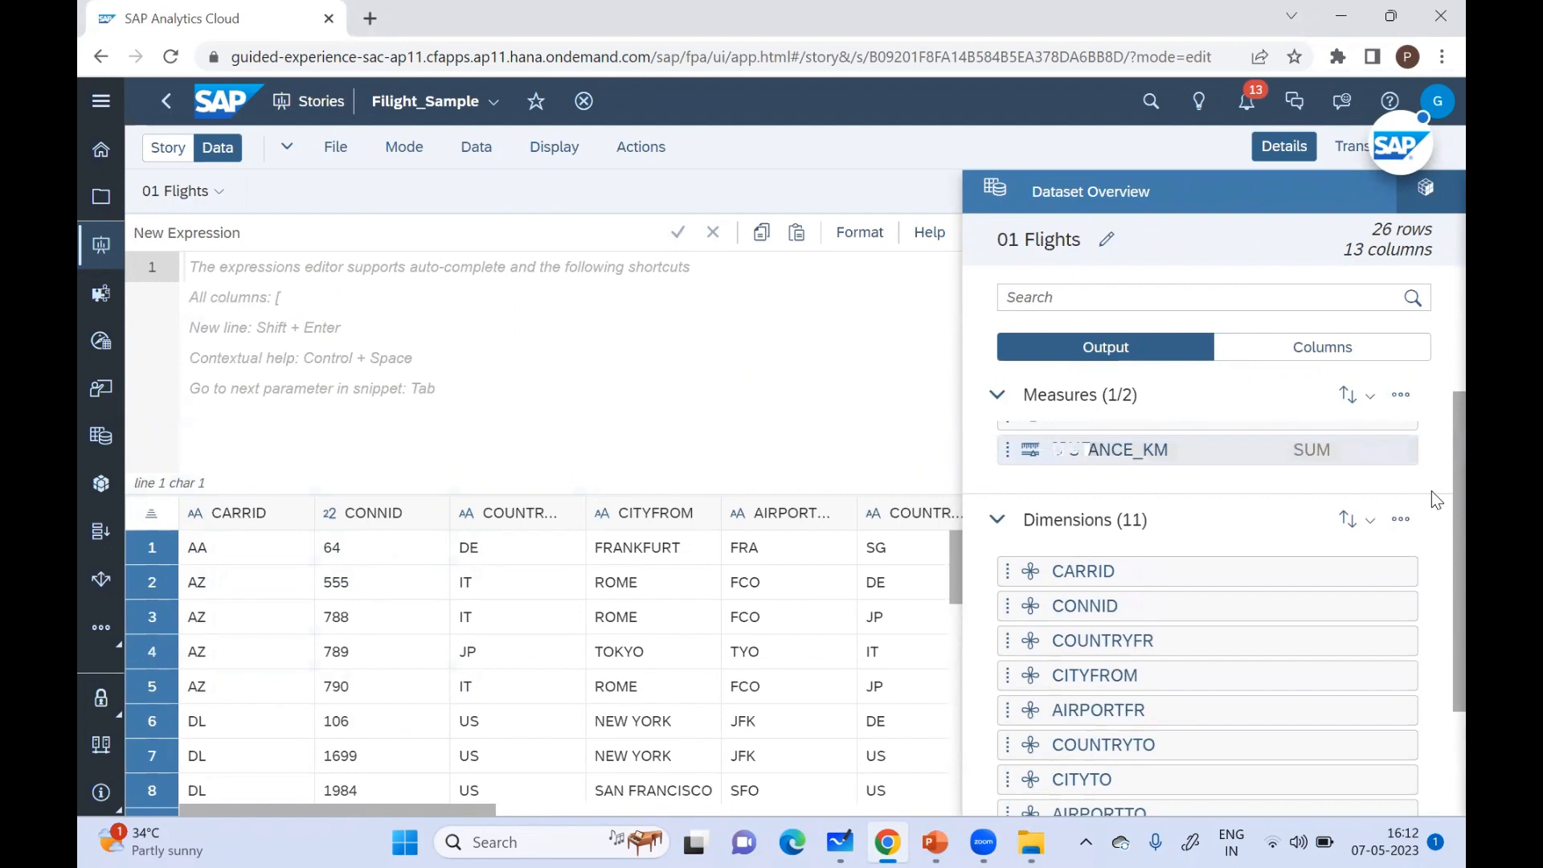
Step: Start a new hierarchy for the 01 Flights dimensions and name it DEPARTURE
{"action": "left_click", "coordinate": [1402, 524]}
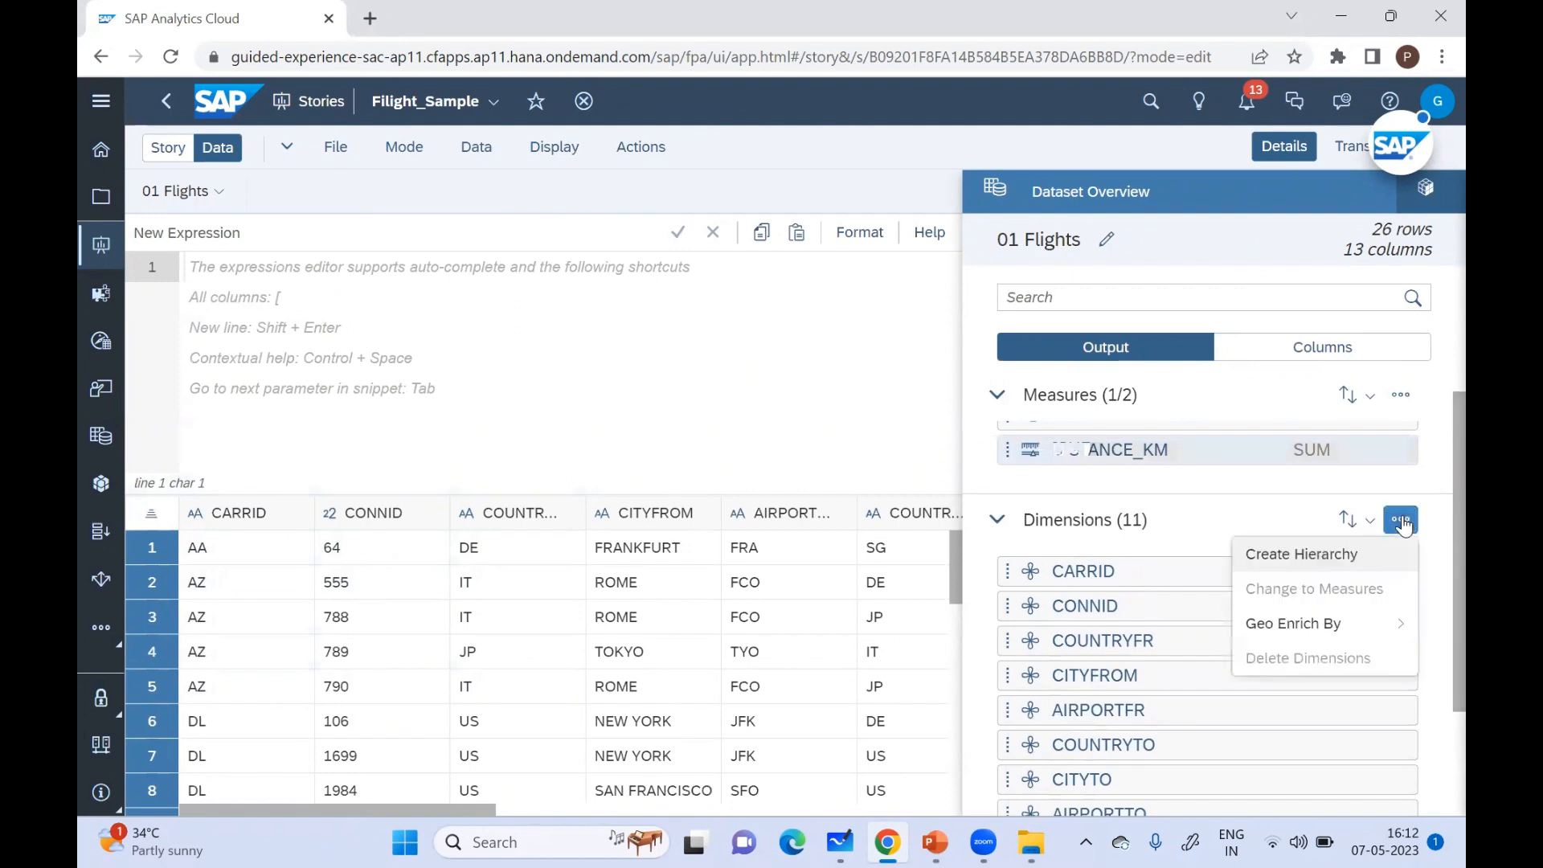
{"action": "left_click", "coordinate": [1282, 554]}
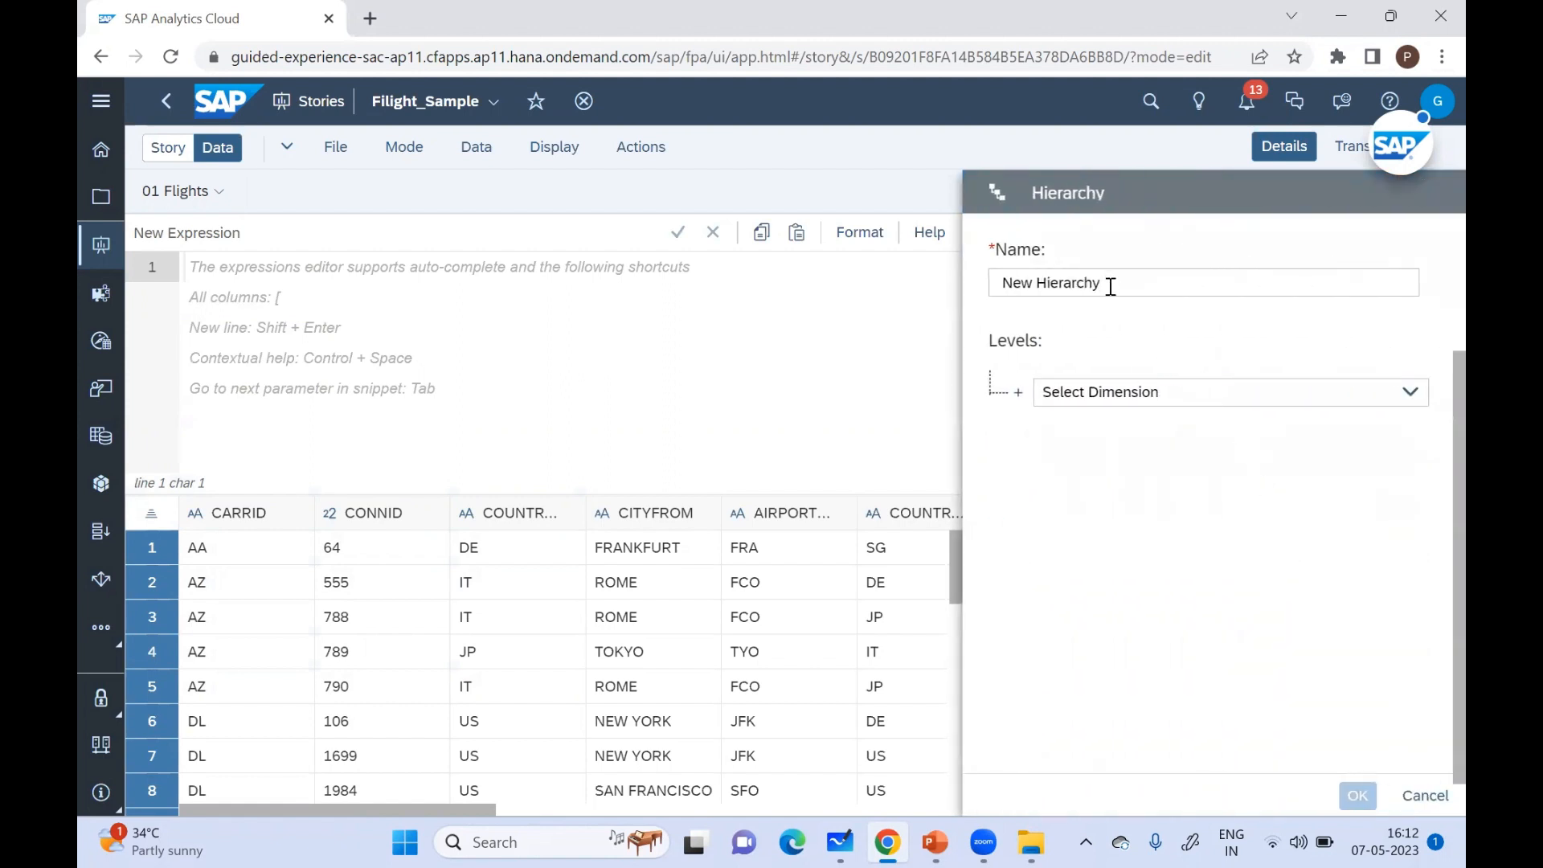
{"action": "left_click_drag", "start_coordinate": [1101, 283], "coordinate": [971, 277]}
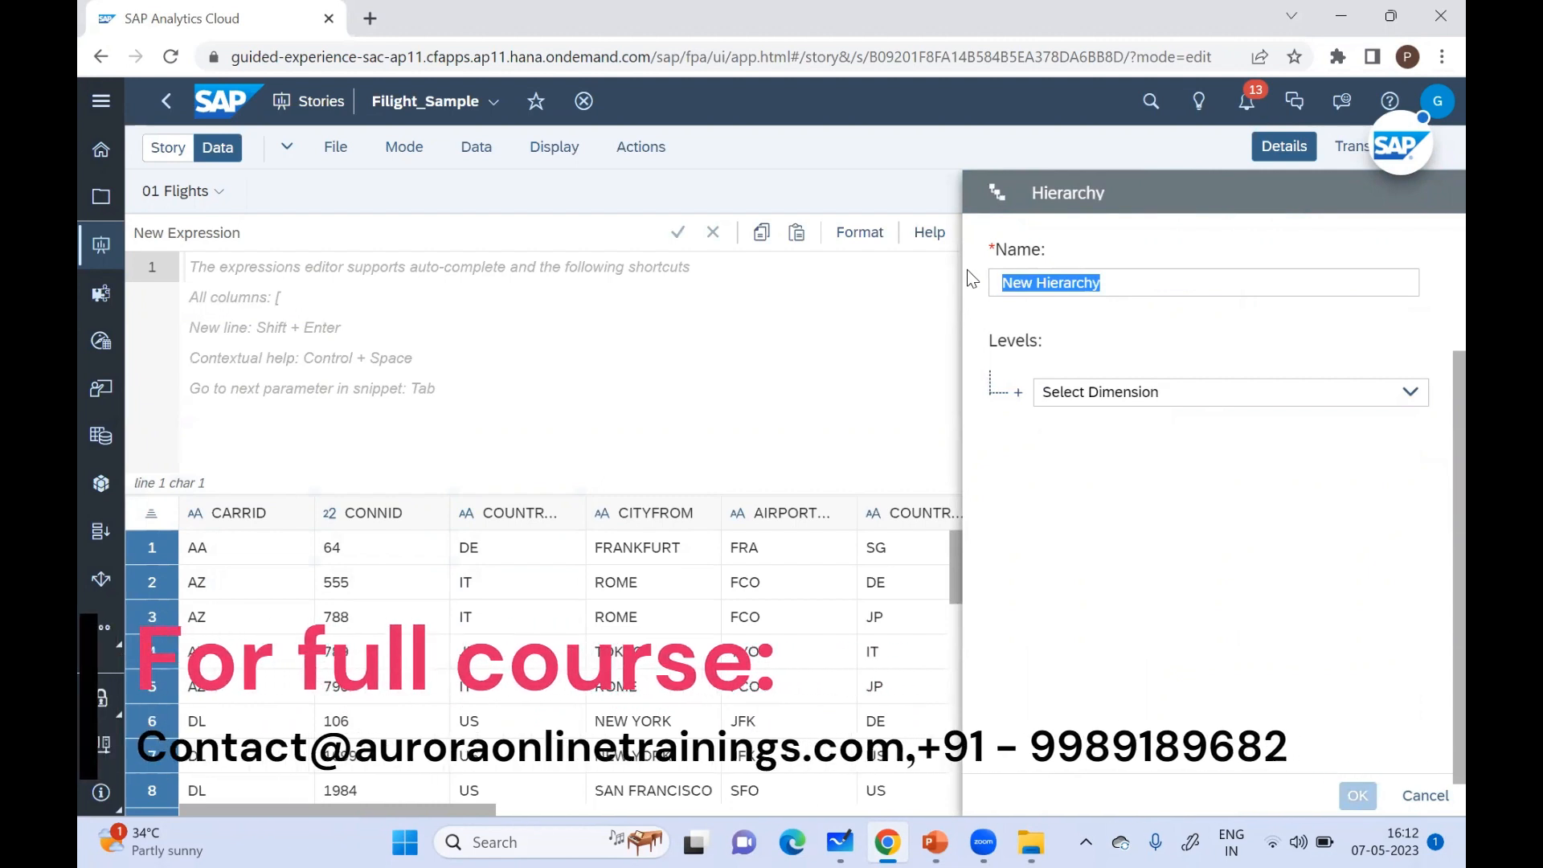
{"action": "type", "text": "DE"}
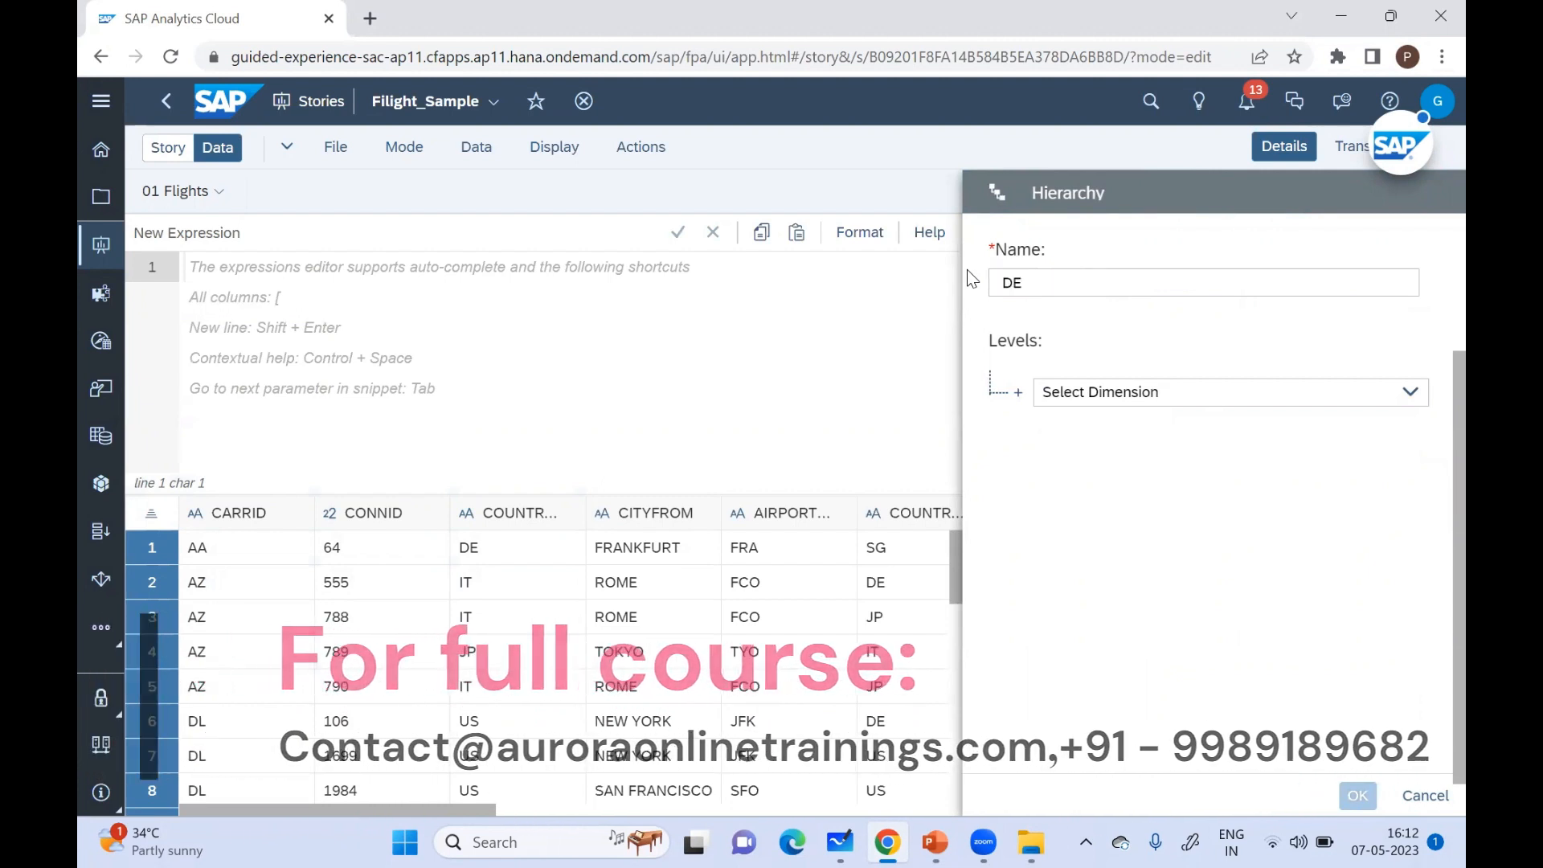
{"action": "type", "text": "PARTUR"}
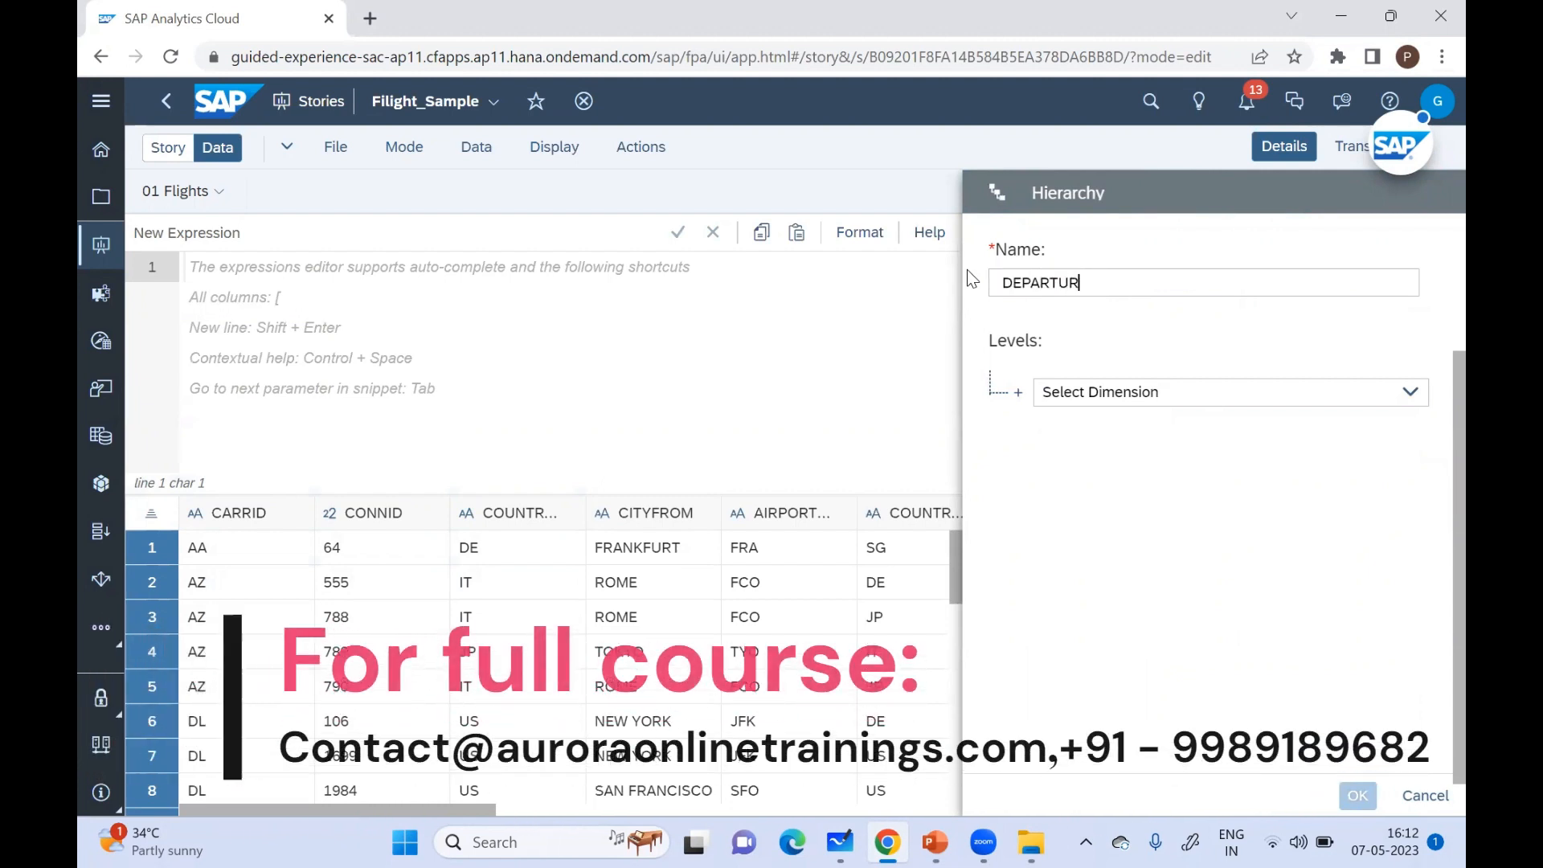
{"action": "type", "text": "E"}
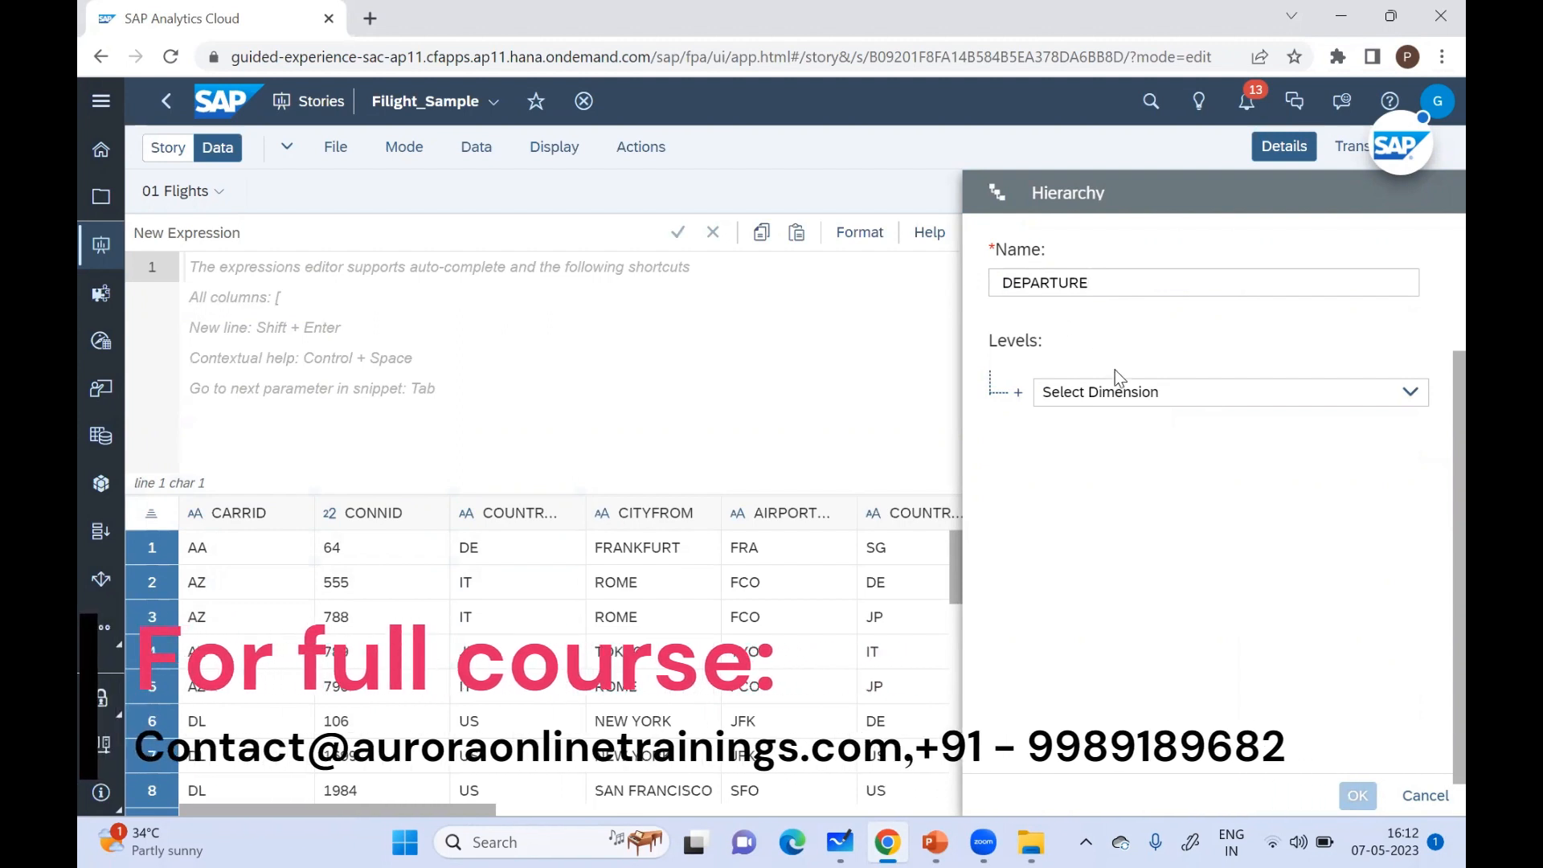
Step: Add COUNTRYFR, CITYFROM and AIRPORTFR, in that order, as the first three levels of the DEPARTURE hierarchy
{"action": "left_click", "coordinate": [1411, 393]}
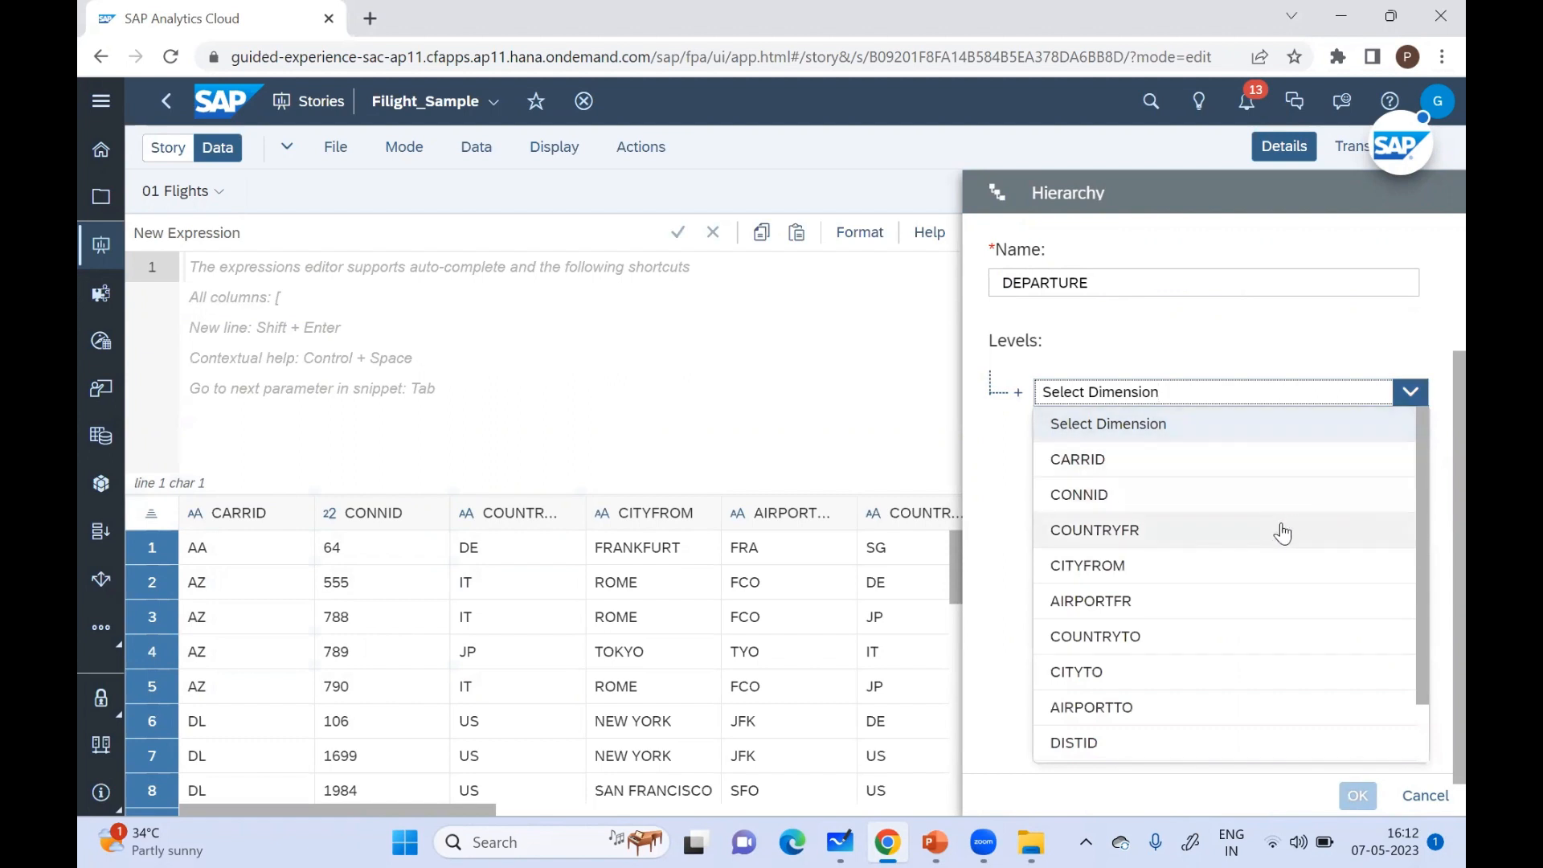
{"action": "left_click", "coordinate": [1281, 533]}
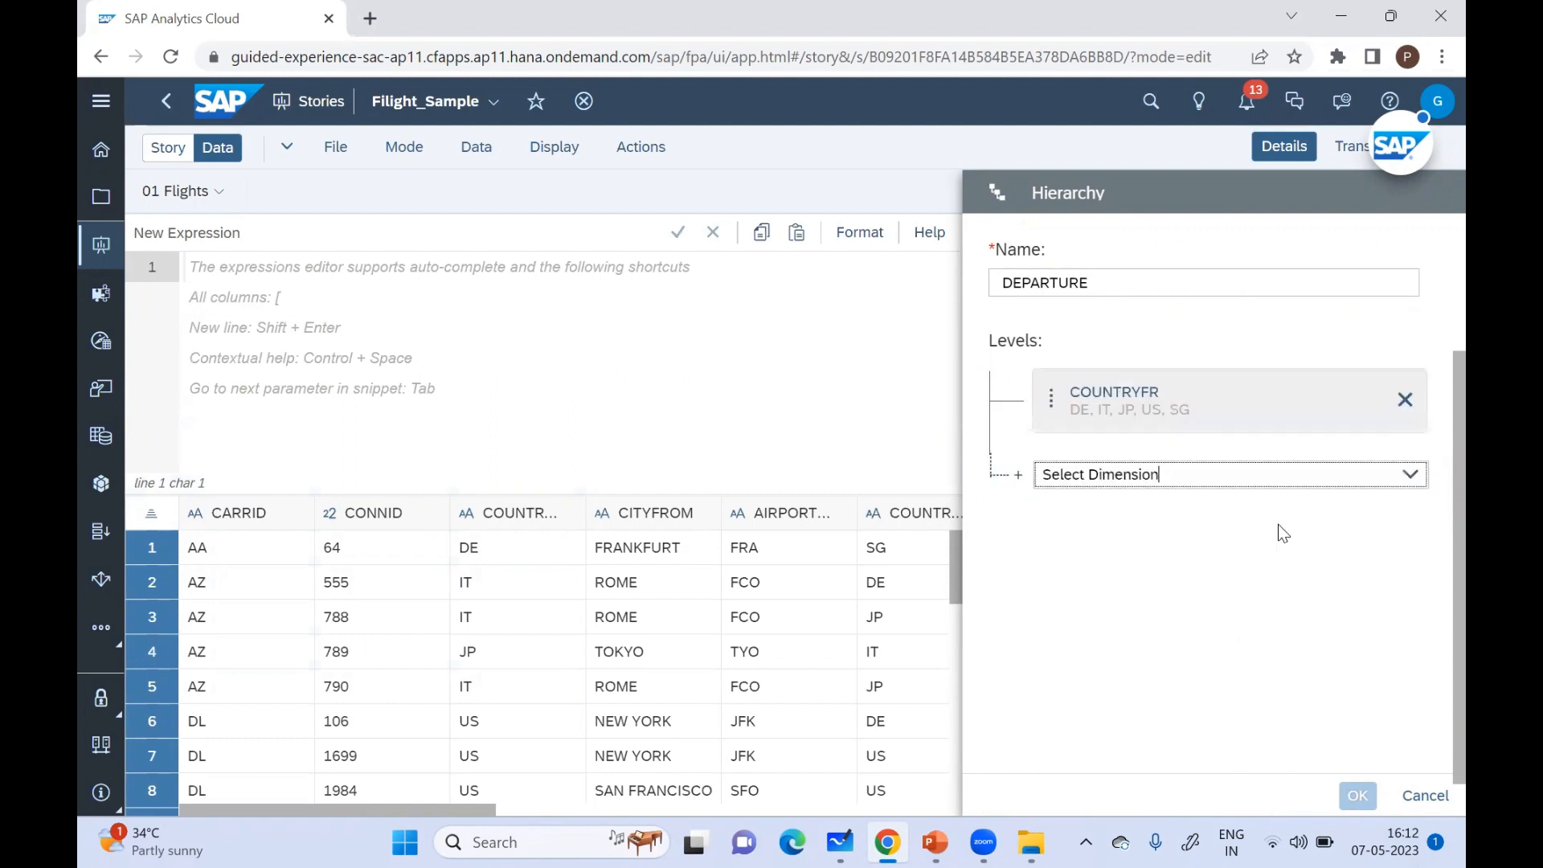
{"action": "left_click", "coordinate": [1411, 474]}
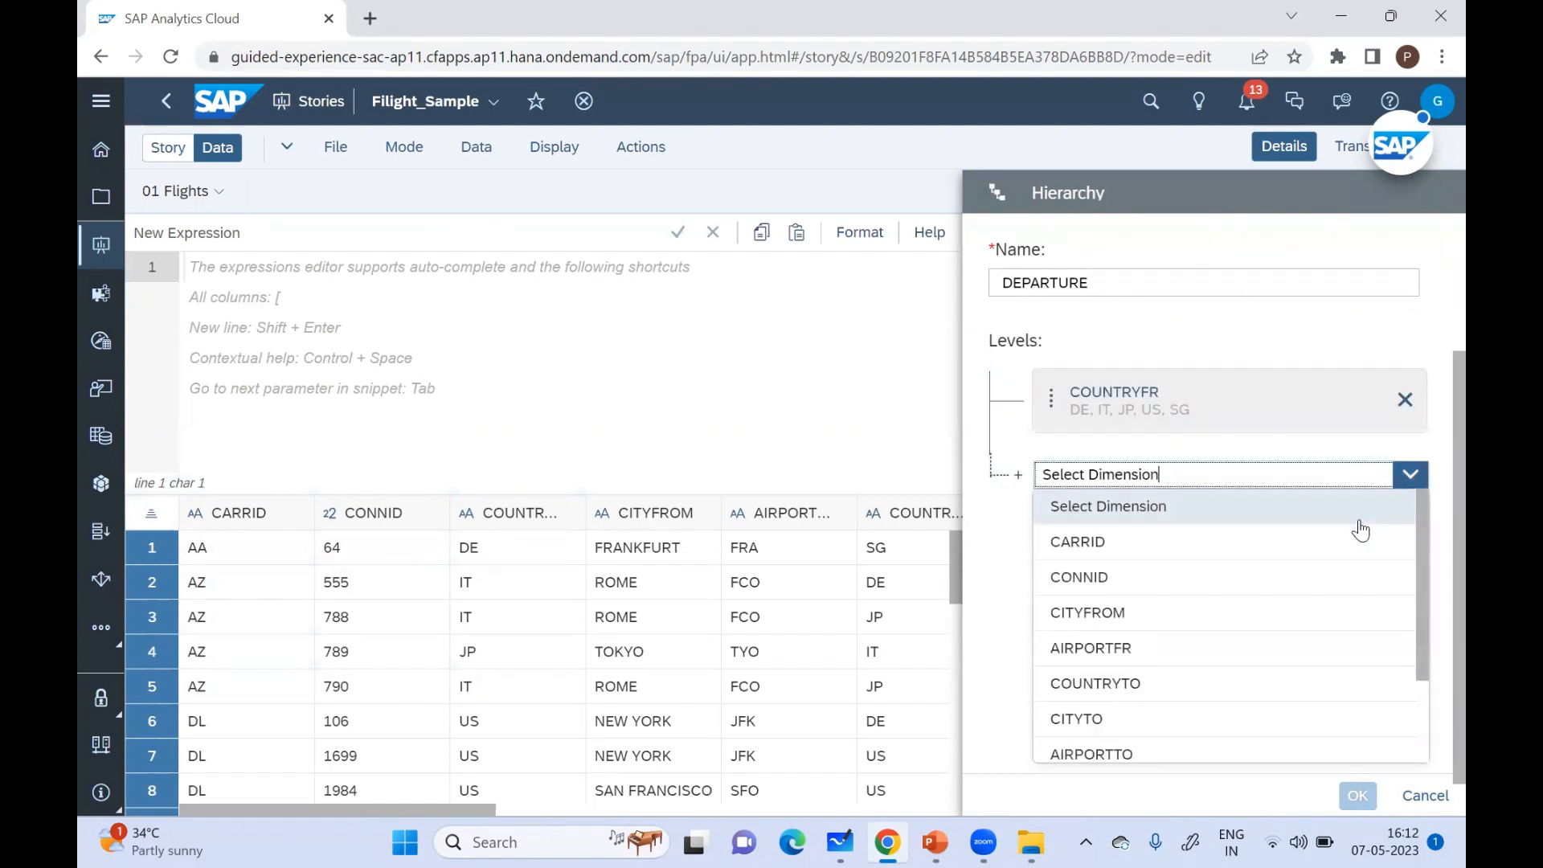
{"action": "left_click", "coordinate": [1181, 621]}
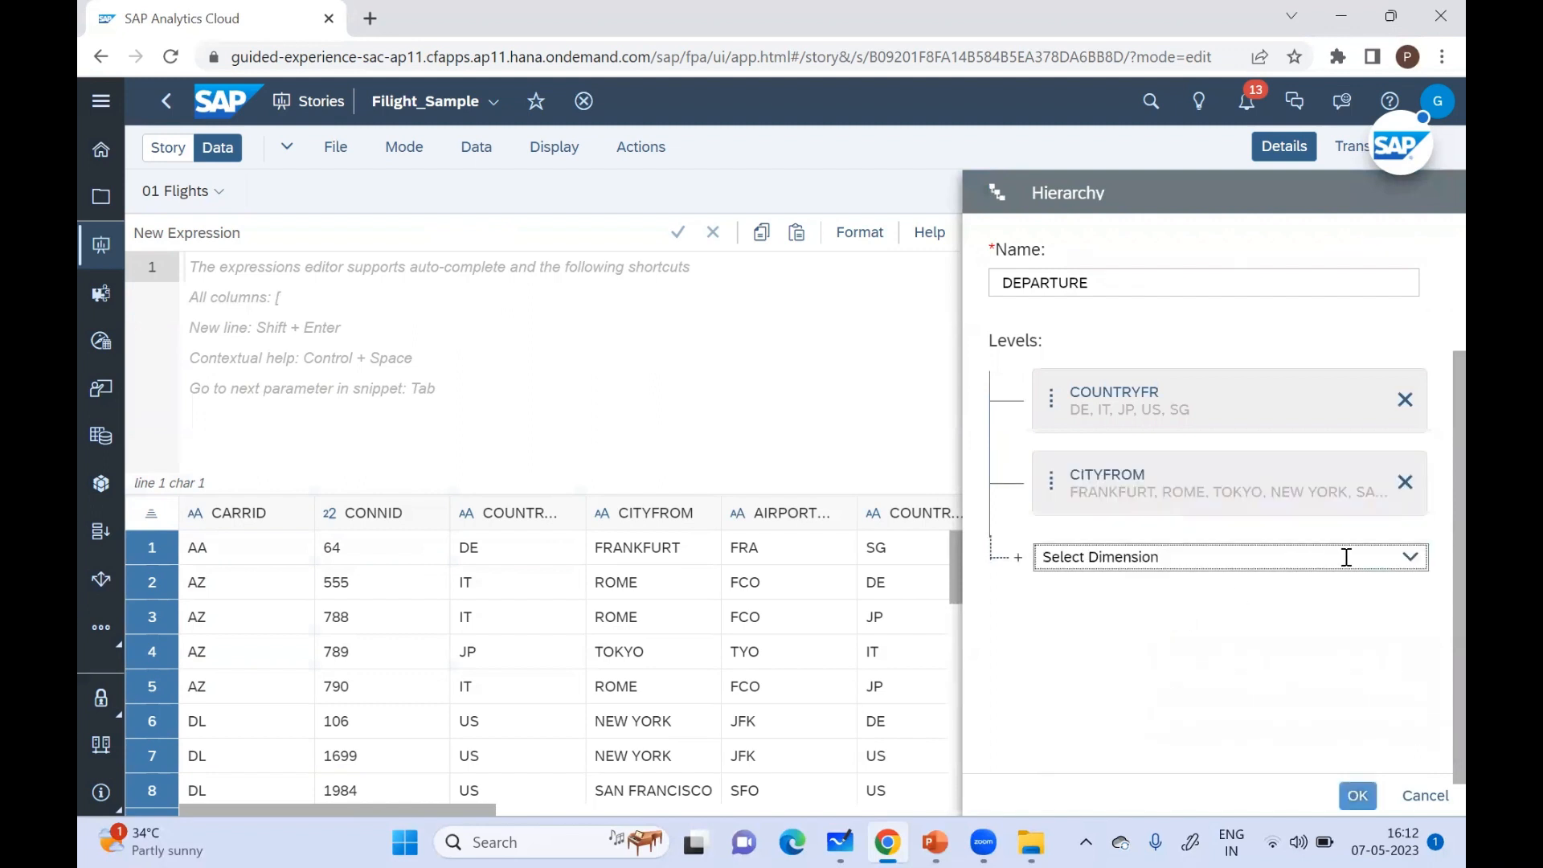
{"action": "left_click", "coordinate": [1410, 559]}
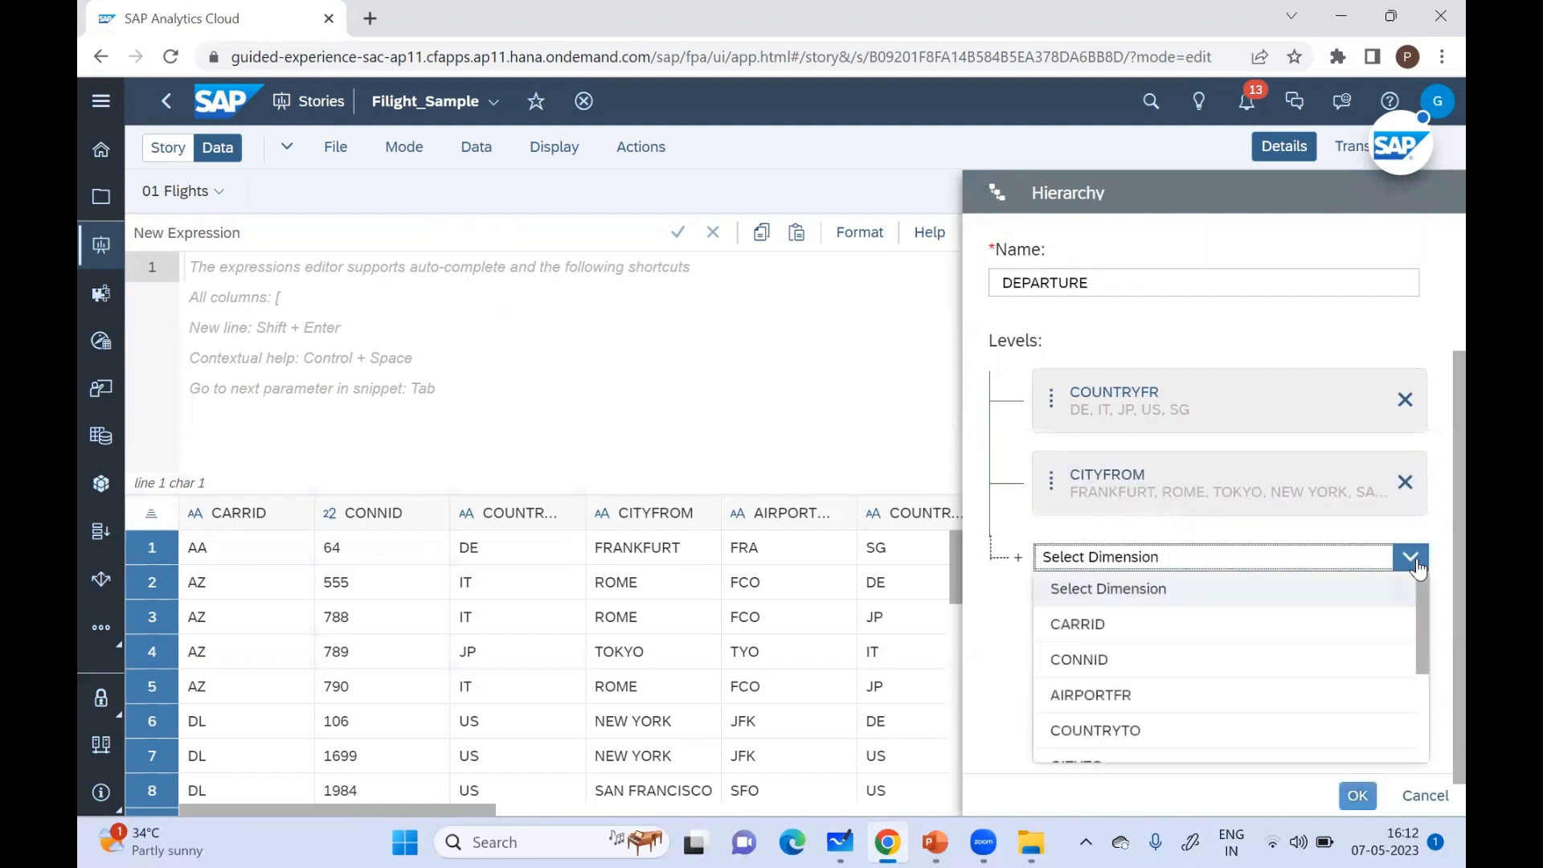
{"action": "left_click", "coordinate": [1147, 694]}
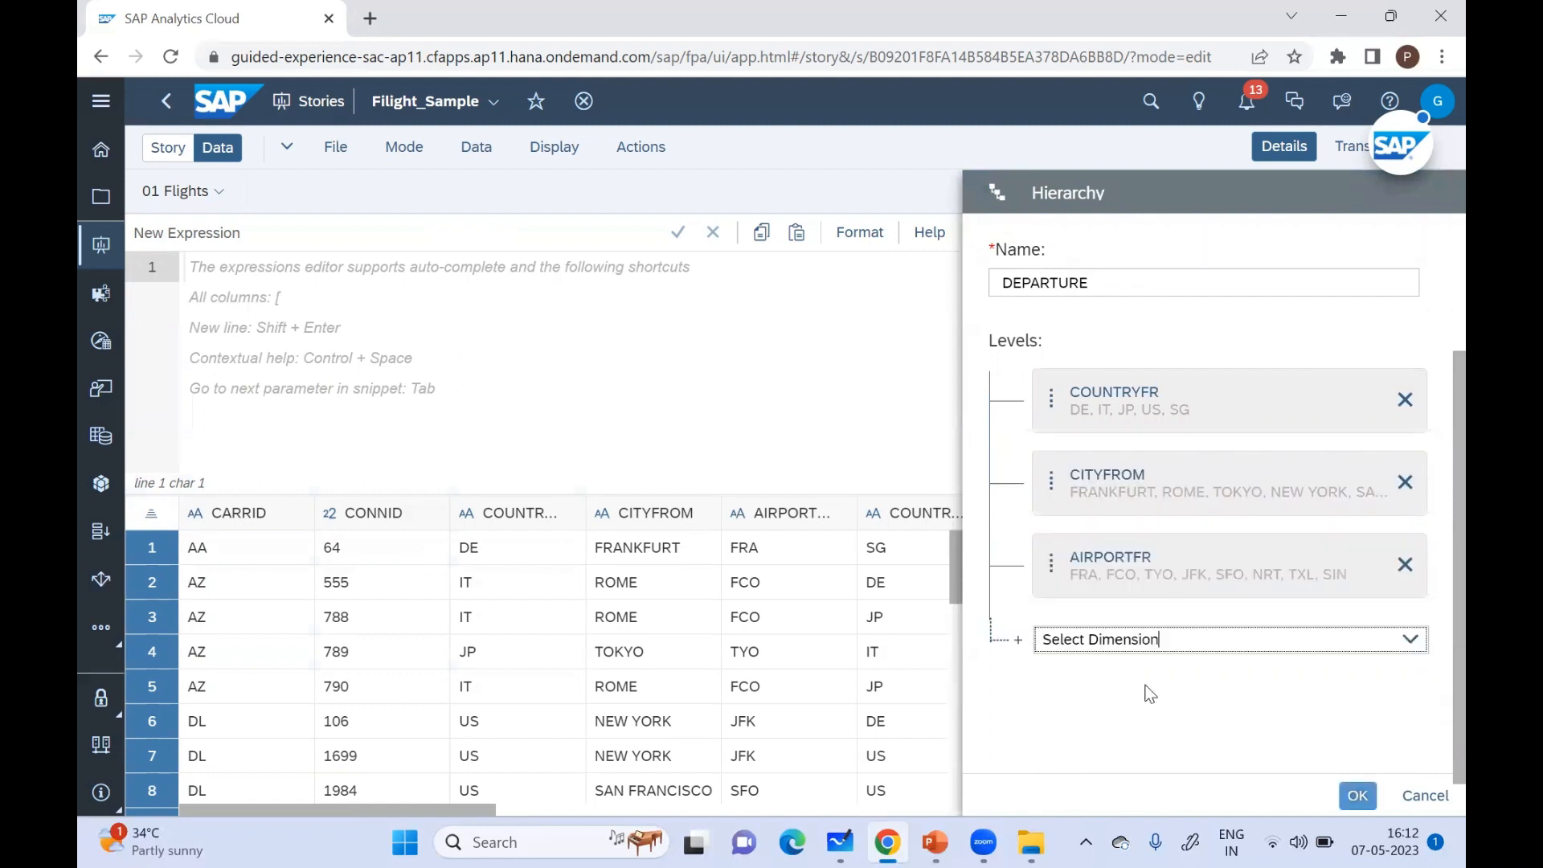
Step: Add CARRID and CONNID as the last two levels of the DEPARTURE hierarchy and create it
{"action": "left_click", "coordinate": [1410, 641]}
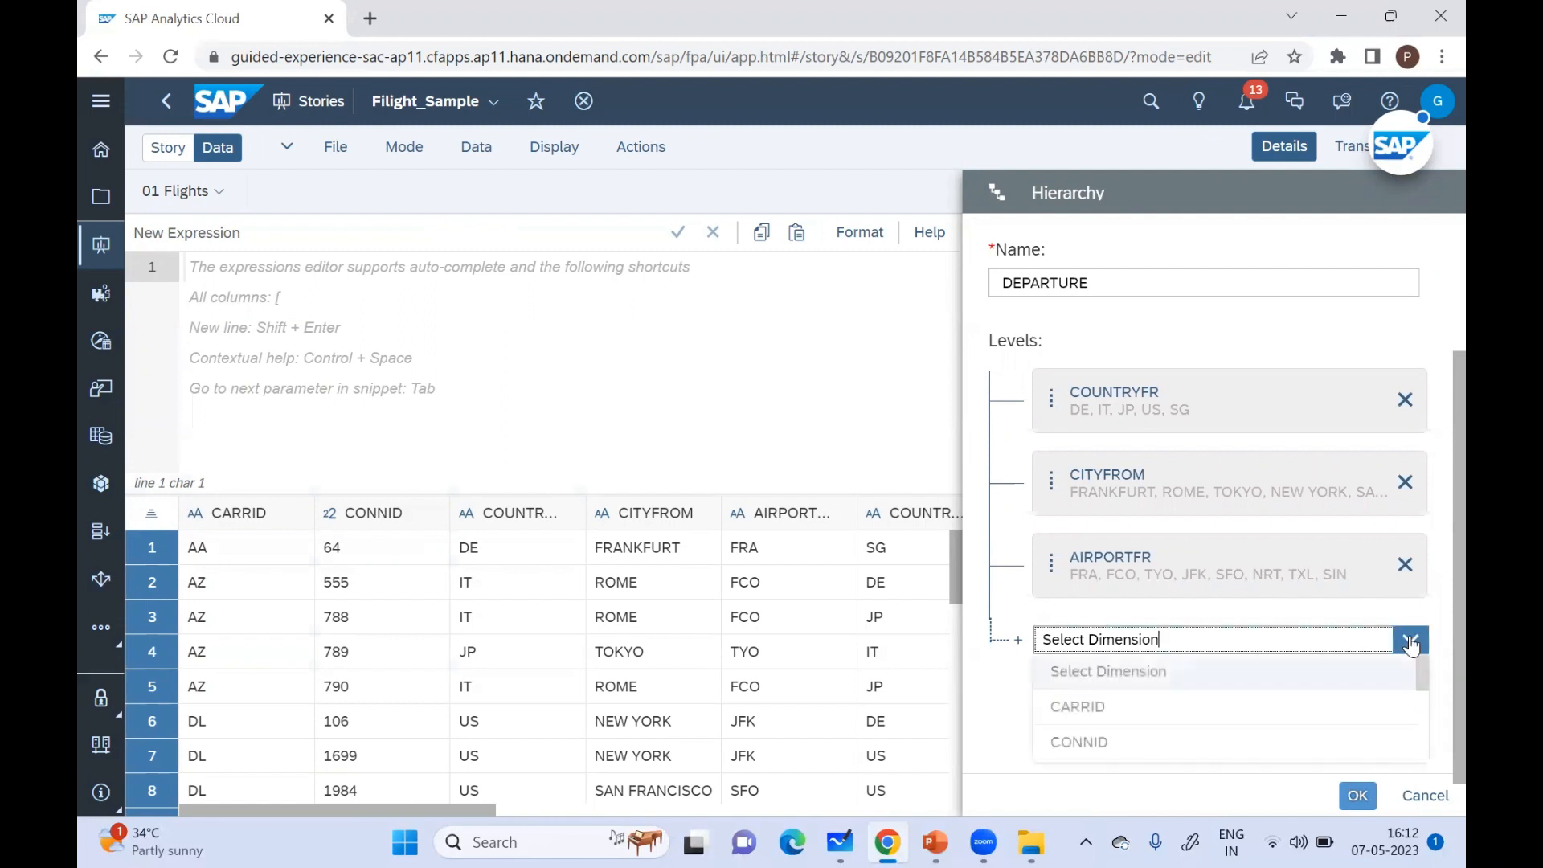
{"action": "left_click", "coordinate": [1167, 718]}
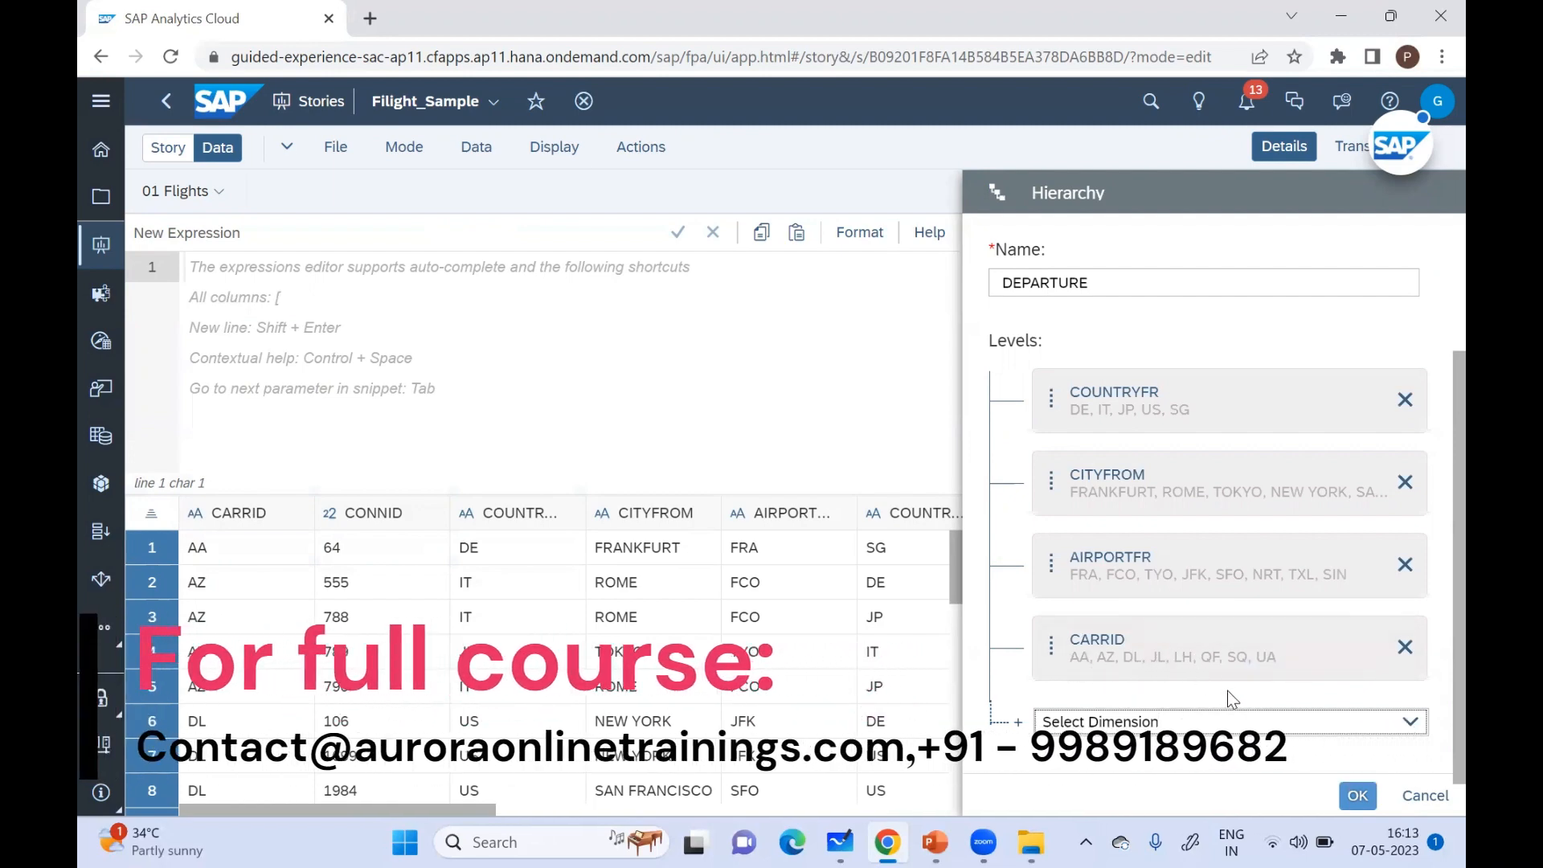
{"action": "left_click", "coordinate": [1413, 723]}
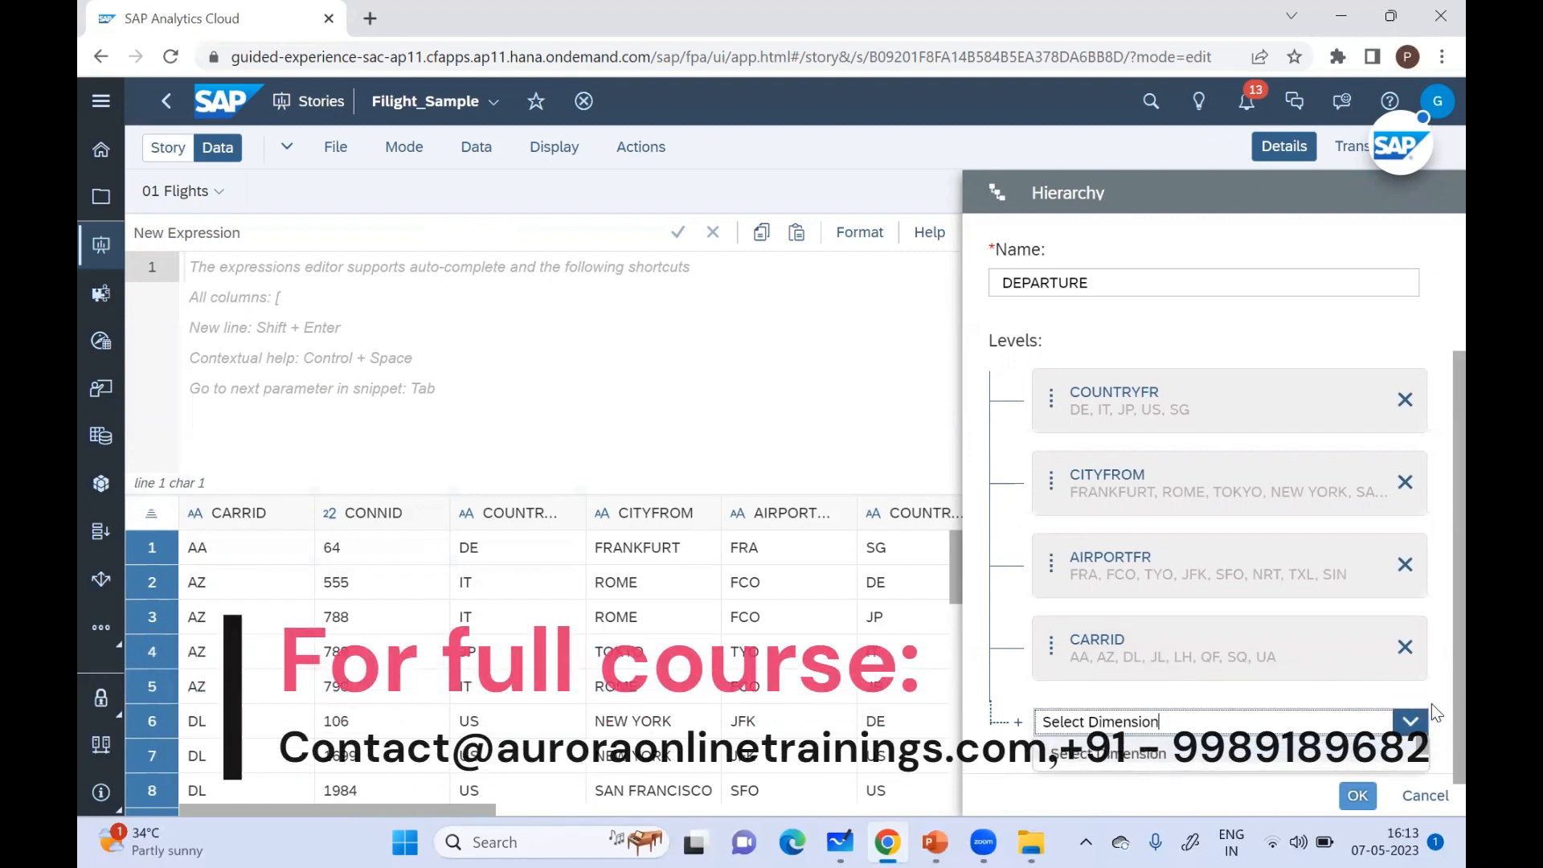
{"action": "scroll", "coordinate": [1436, 767], "scroll_direction": "down", "scroll_amount": 2}
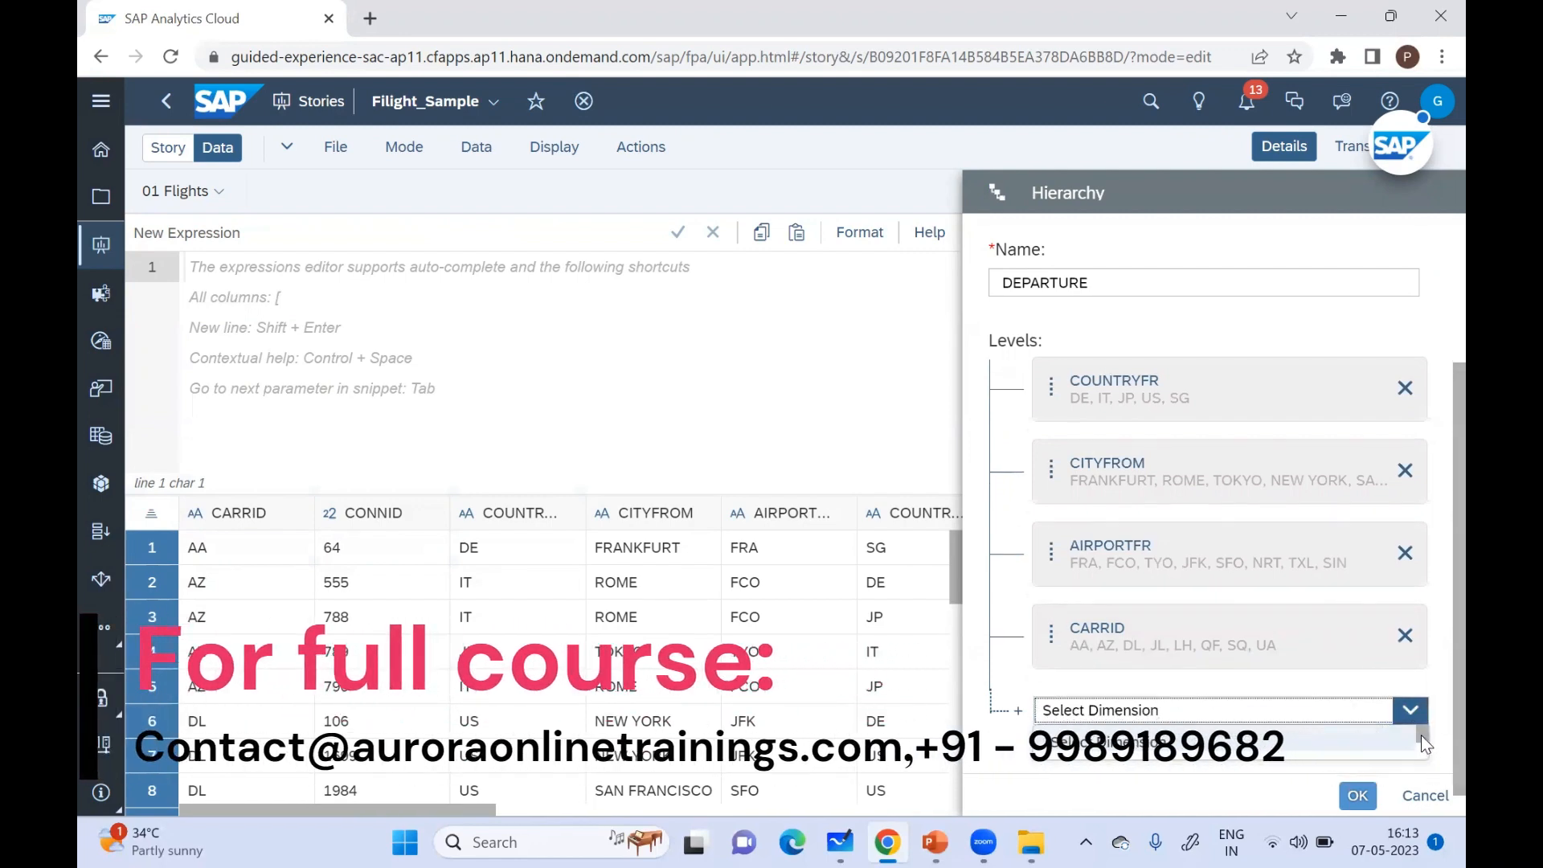
{"action": "scroll", "coordinate": [1420, 739], "scroll_direction": "down", "scroll_amount": 2}
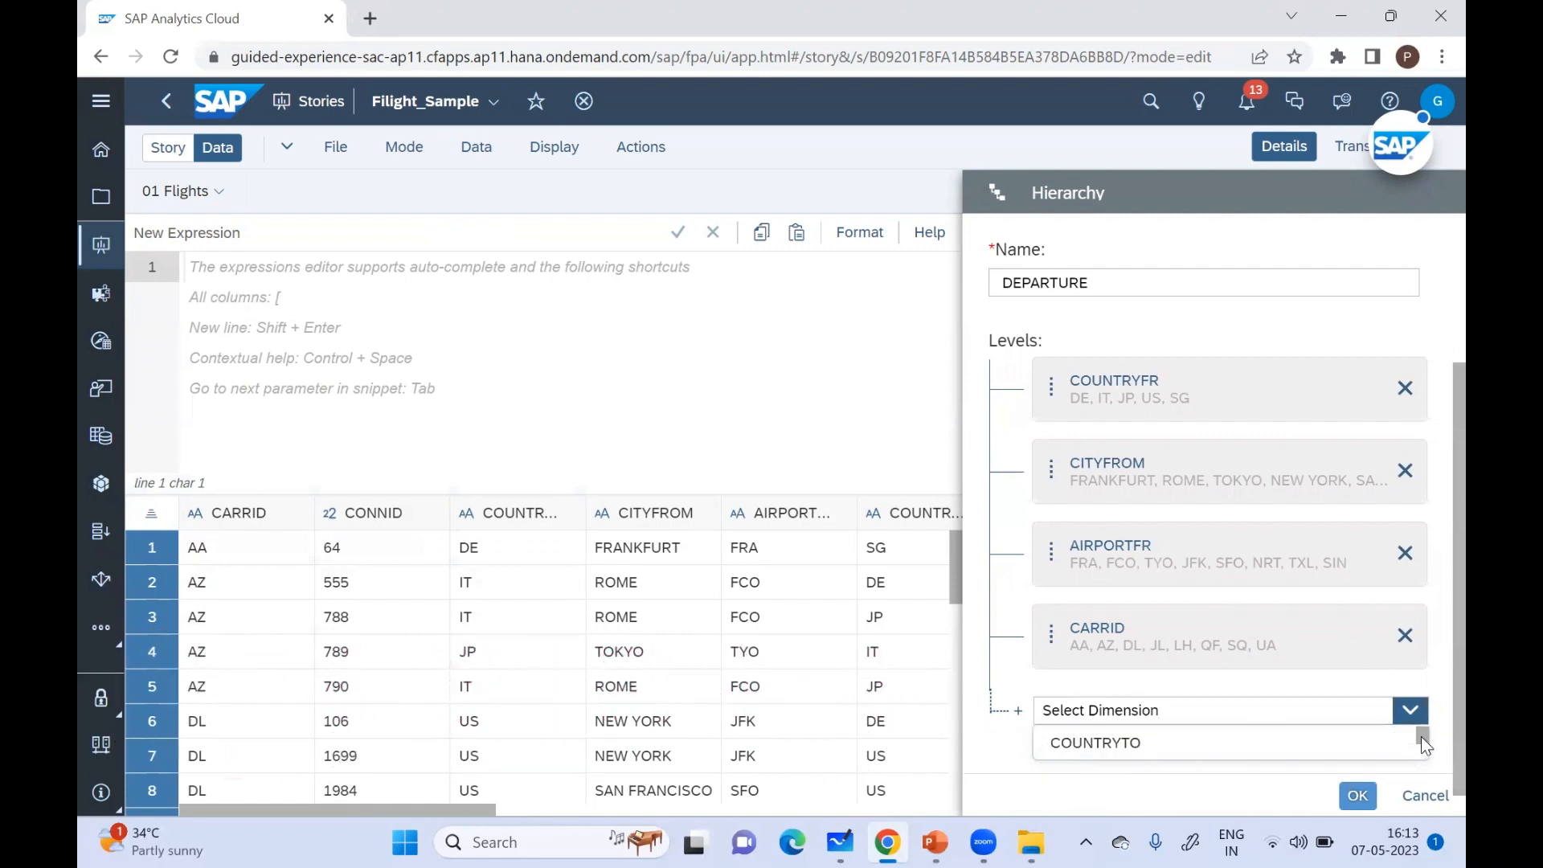
{"action": "scroll", "coordinate": [1422, 743], "scroll_direction": "down", "scroll_amount": 1}
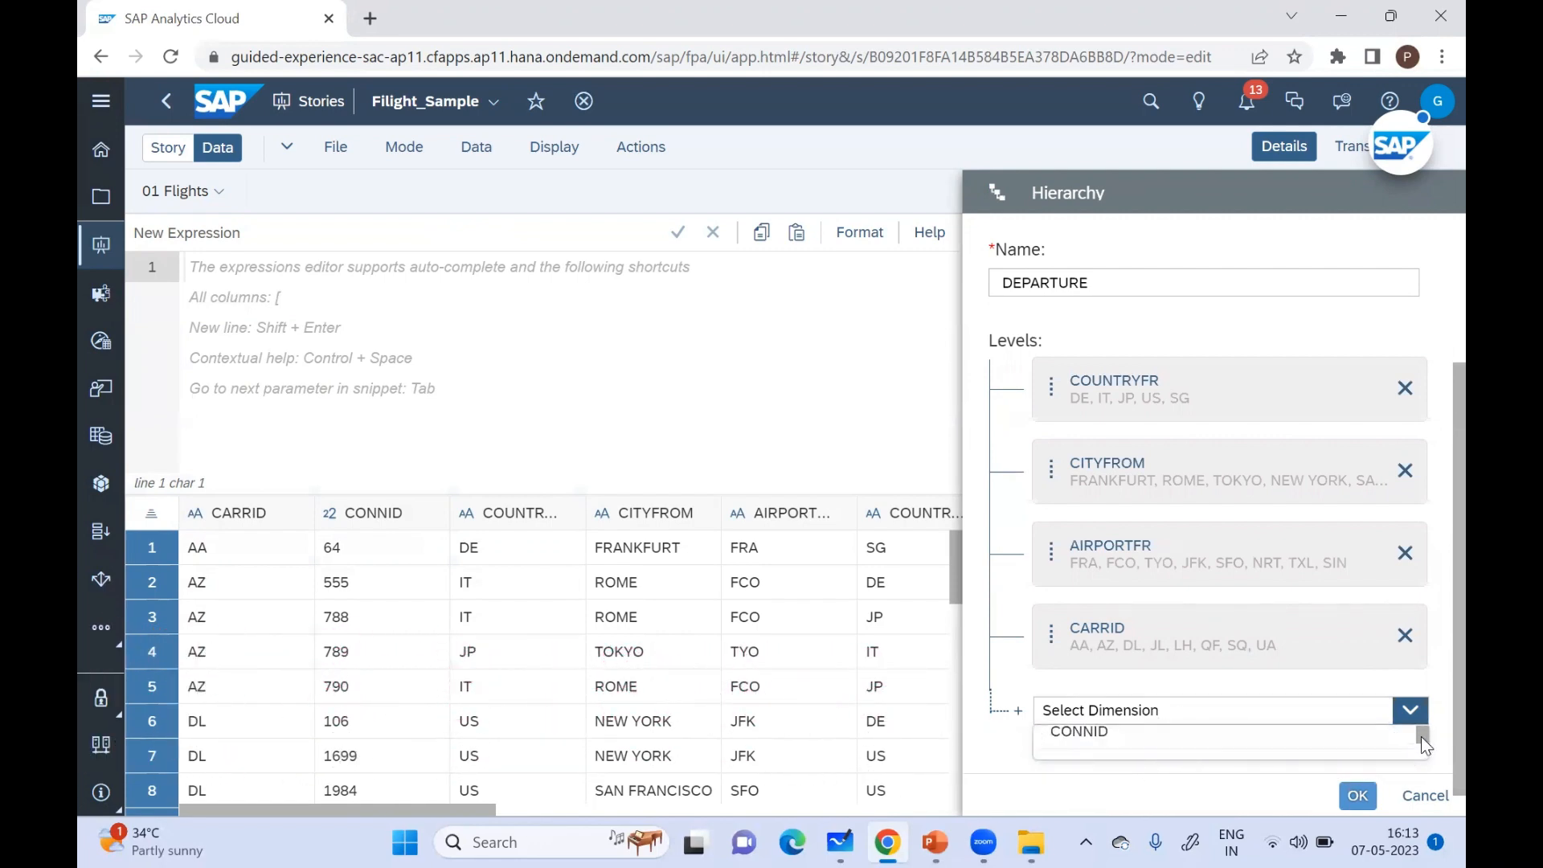
{"action": "left_click", "coordinate": [1174, 733]}
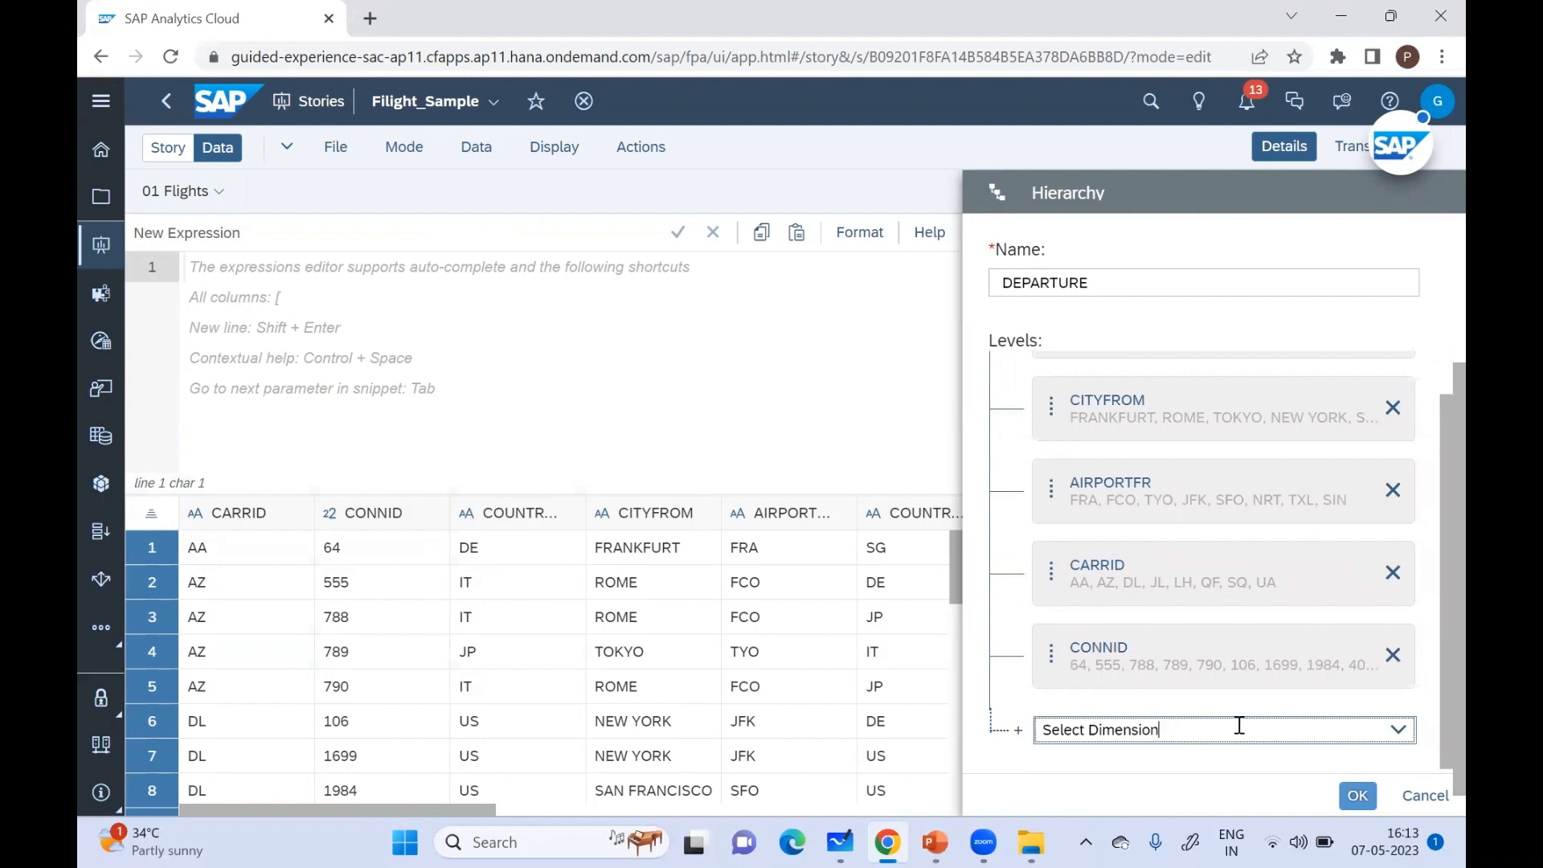
{"action": "left_click", "coordinate": [1357, 797]}
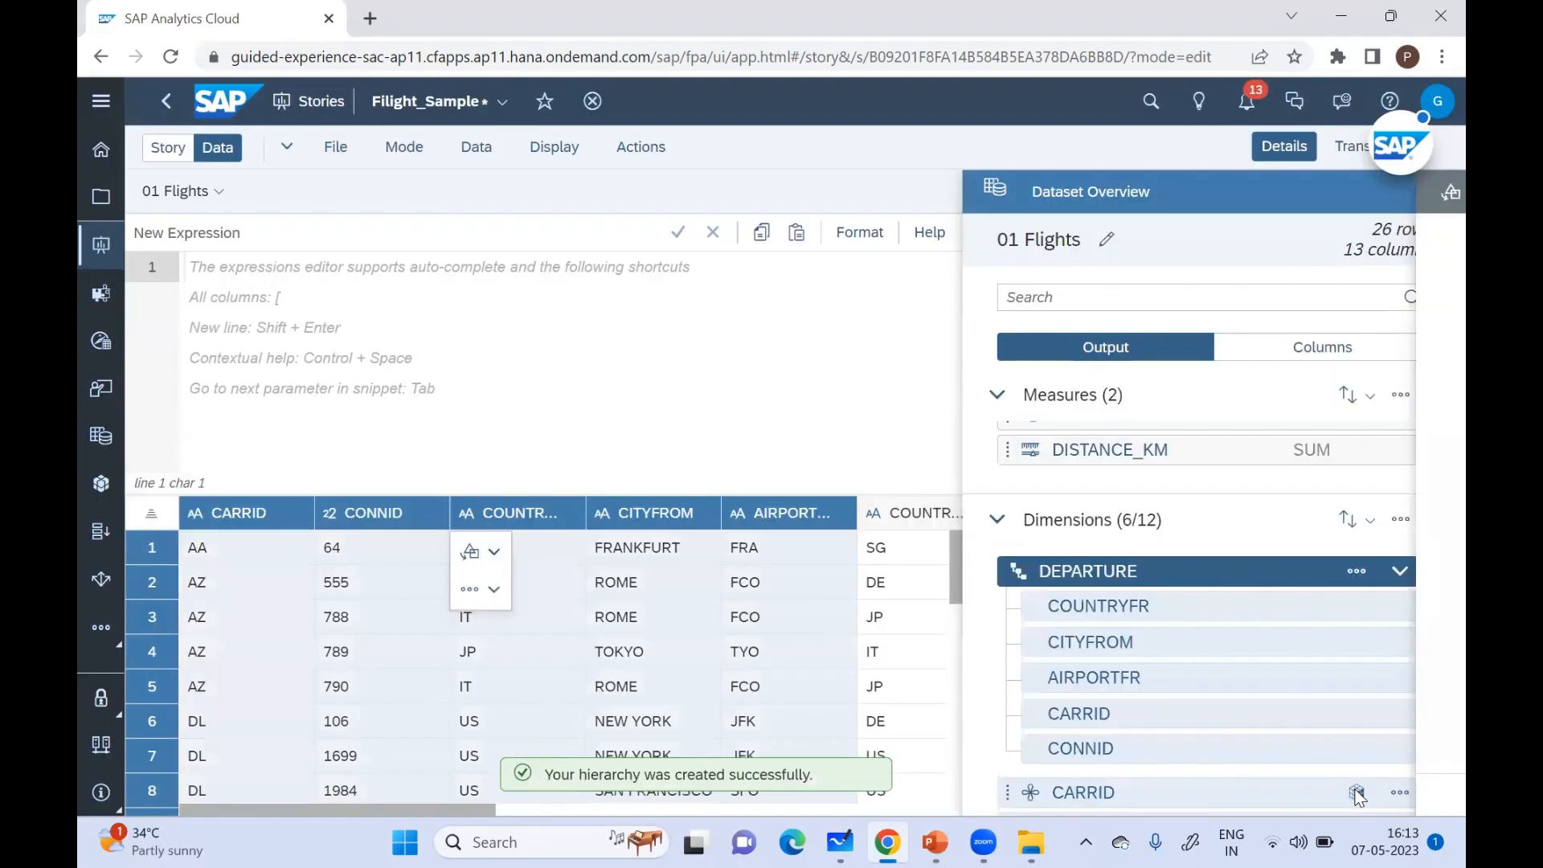
Step: Start another new hierarchy for the 01 Flights dimensions and name it ARRIVAL
{"action": "left_click", "coordinate": [1400, 571]}
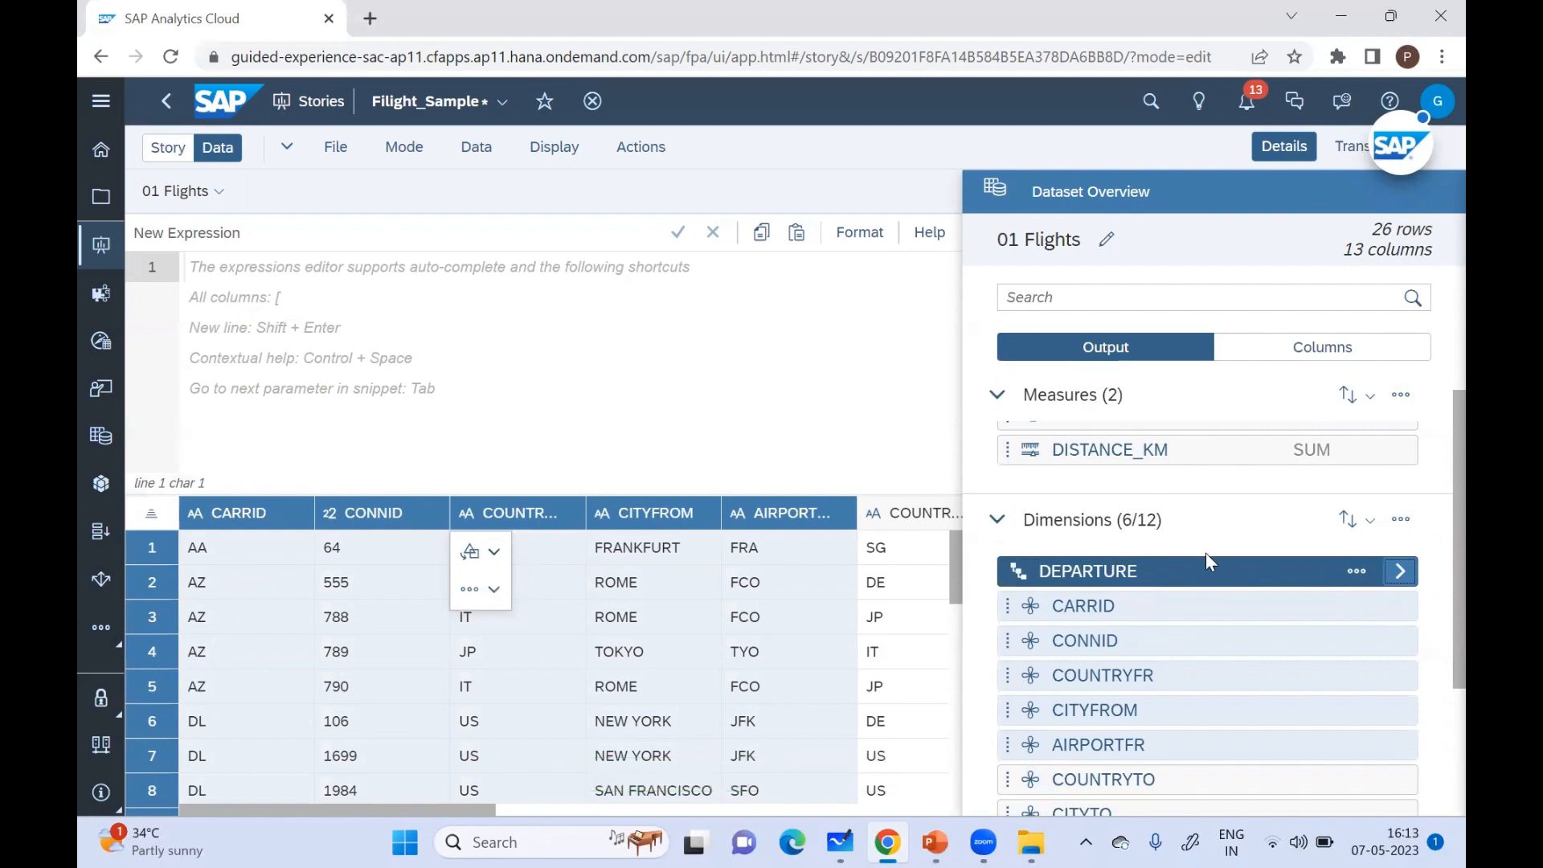
{"action": "left_click", "coordinate": [1400, 523]}
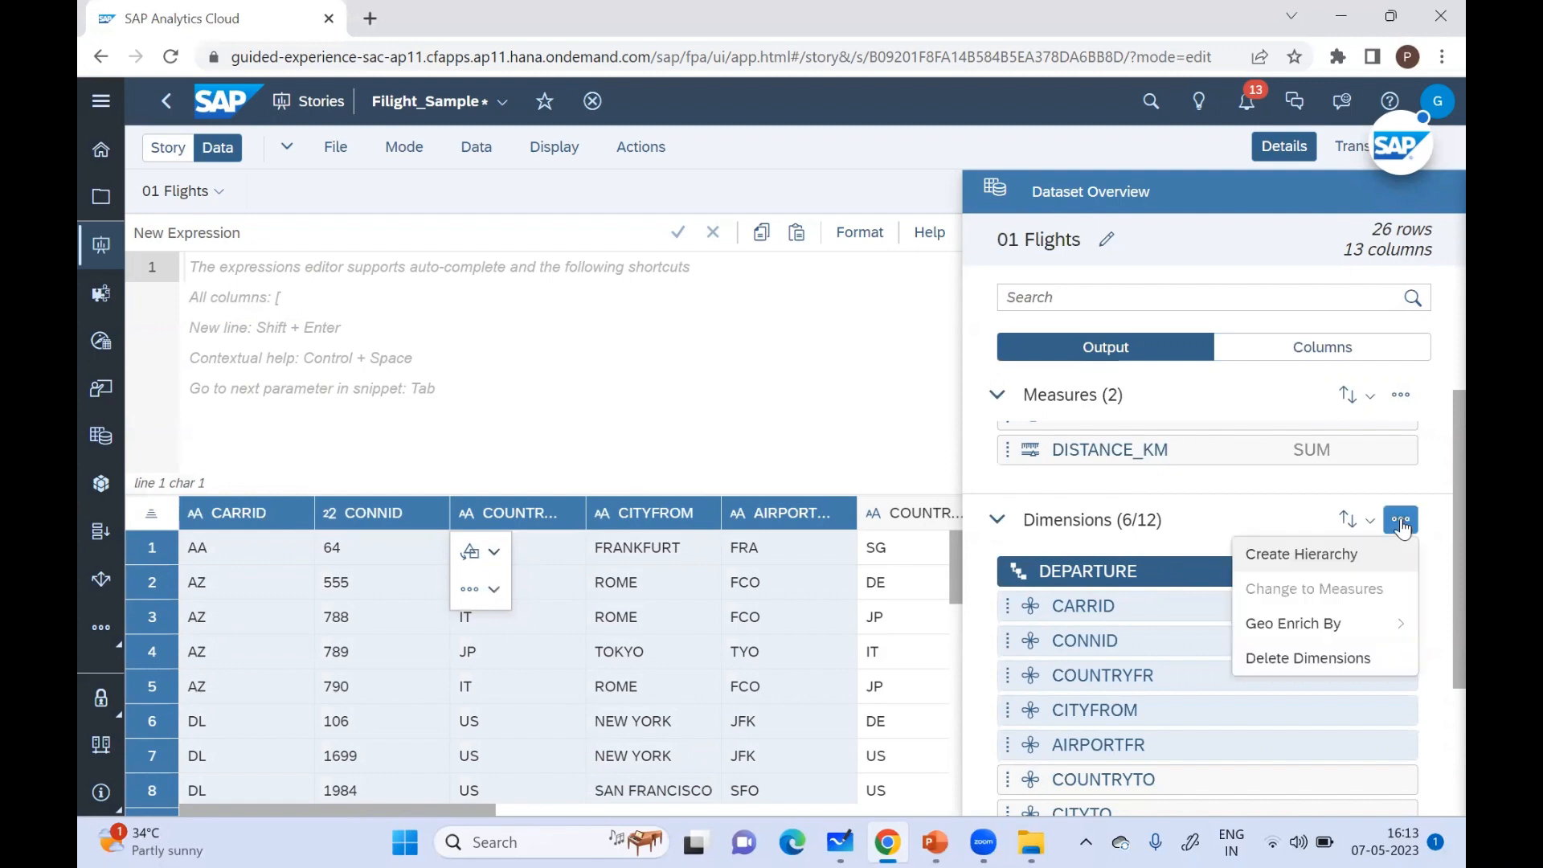
{"action": "left_click", "coordinate": [1285, 557]}
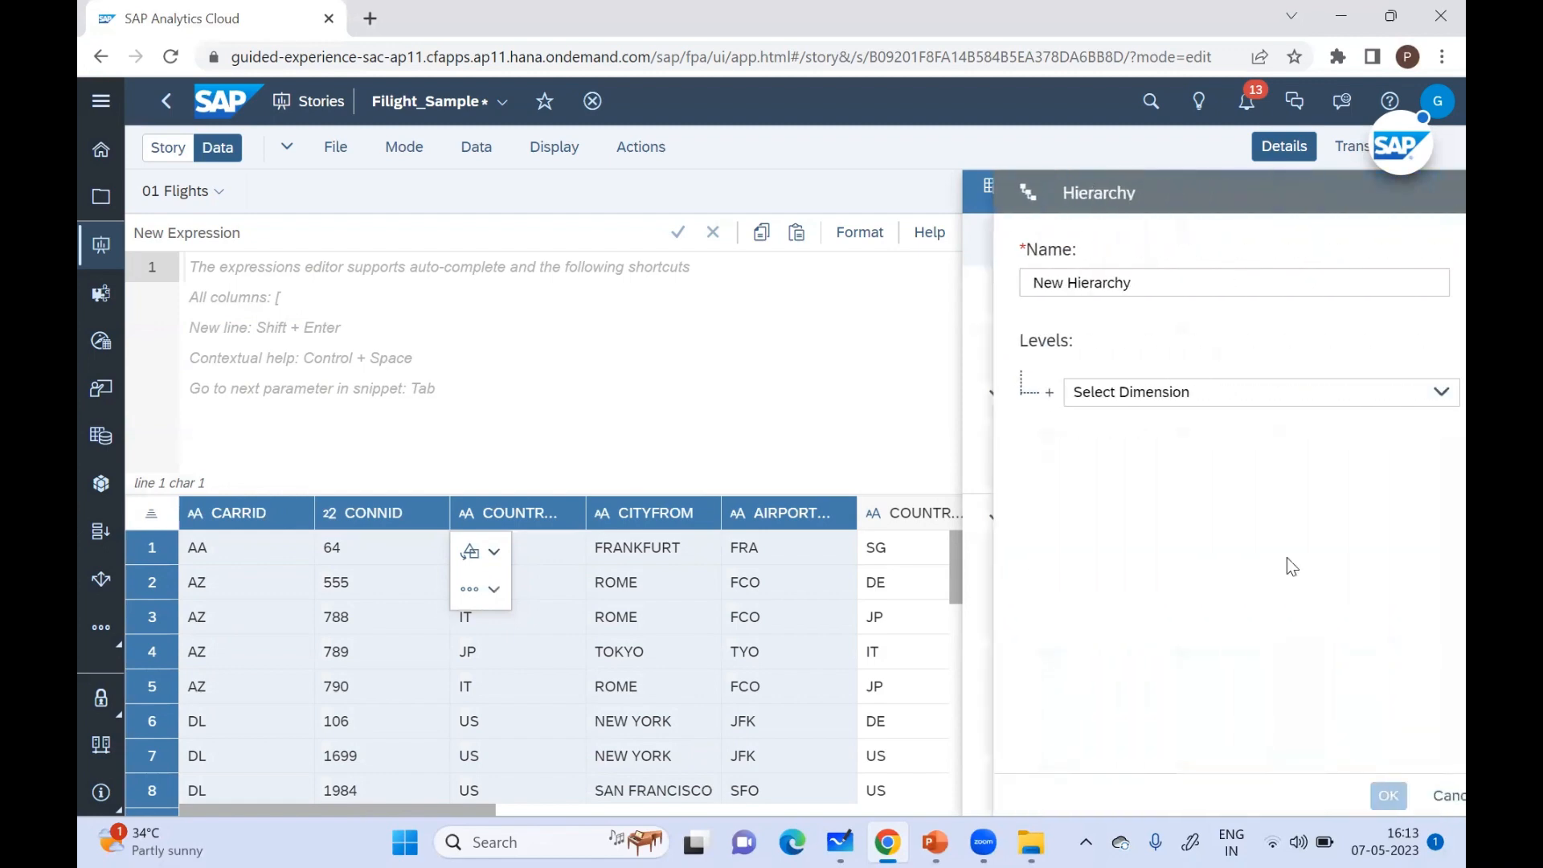
{"action": "triple_click", "coordinate": [1115, 283]}
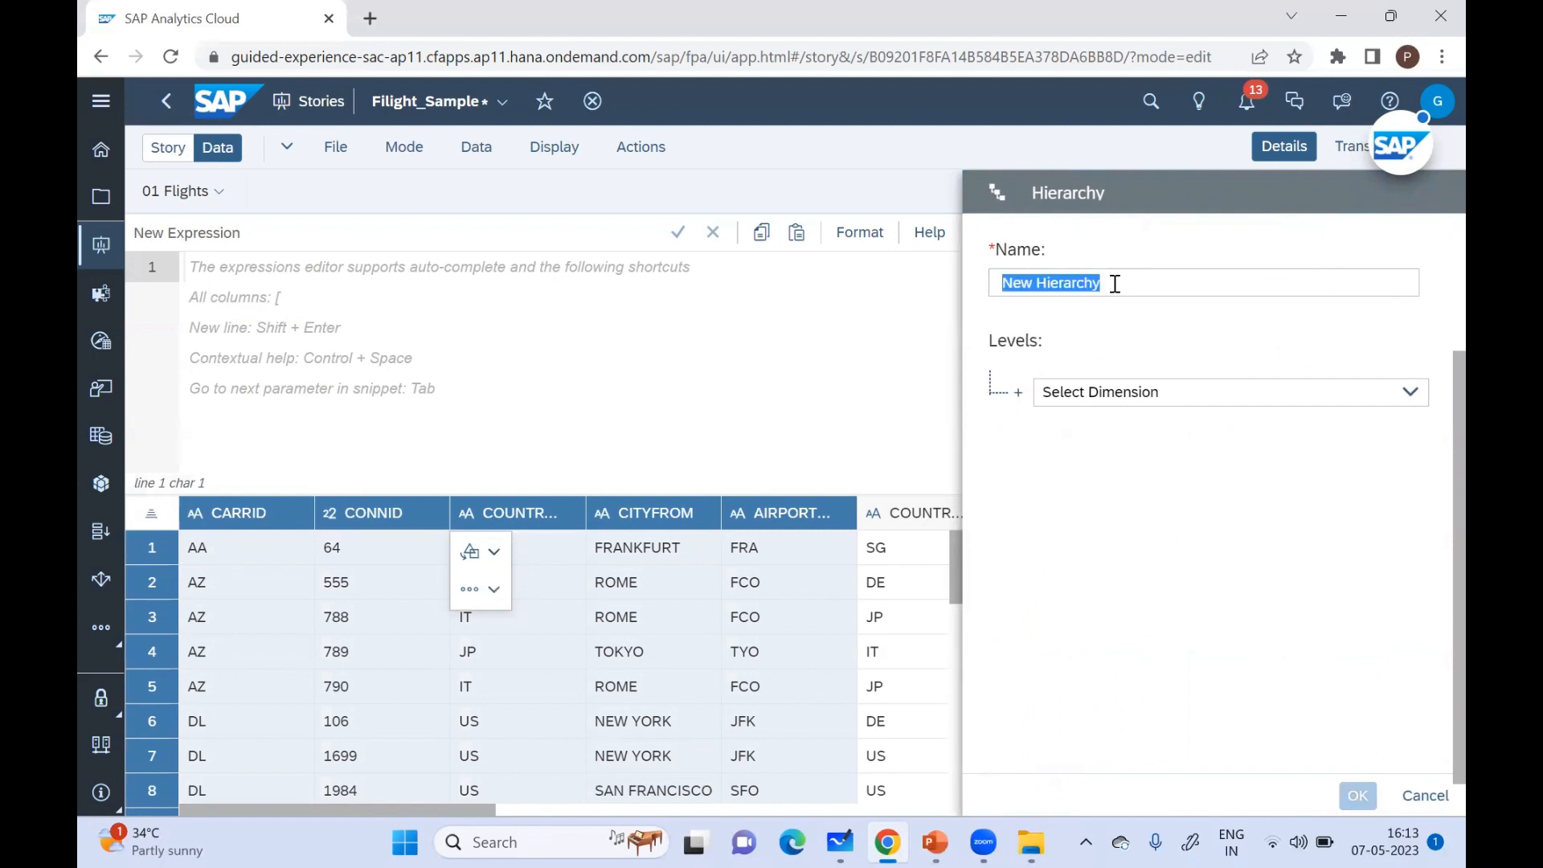
{"action": "type", "text": "ARRIVAL"}
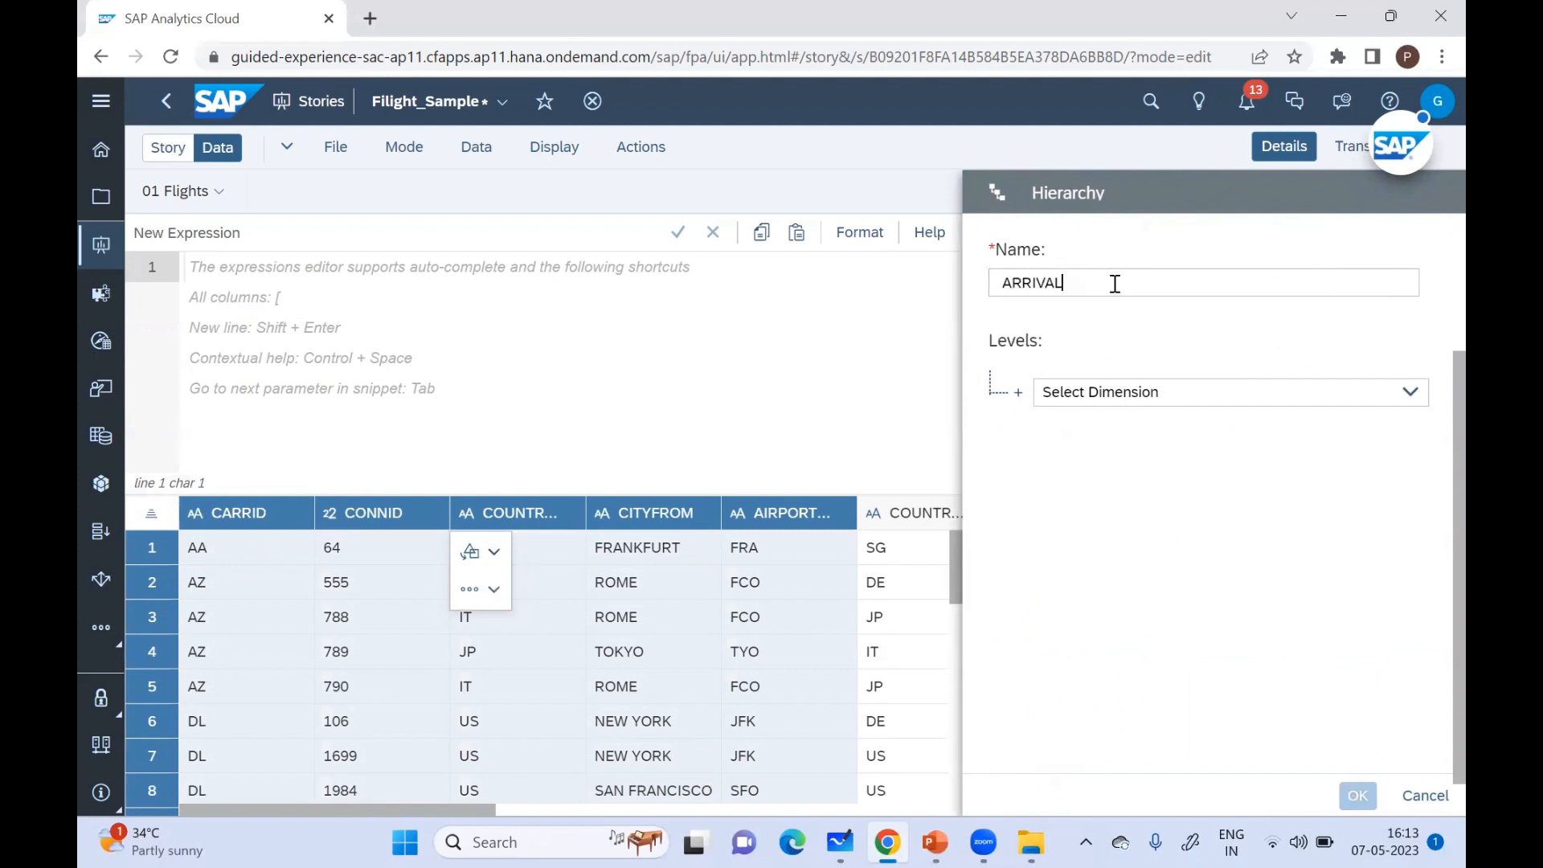
Step: Add COUNTRYTO, CITYTO and AIRPORTTO, in that order, as levels of the ARRIVAL hierarchy and create it
{"action": "left_click", "coordinate": [1111, 392]}
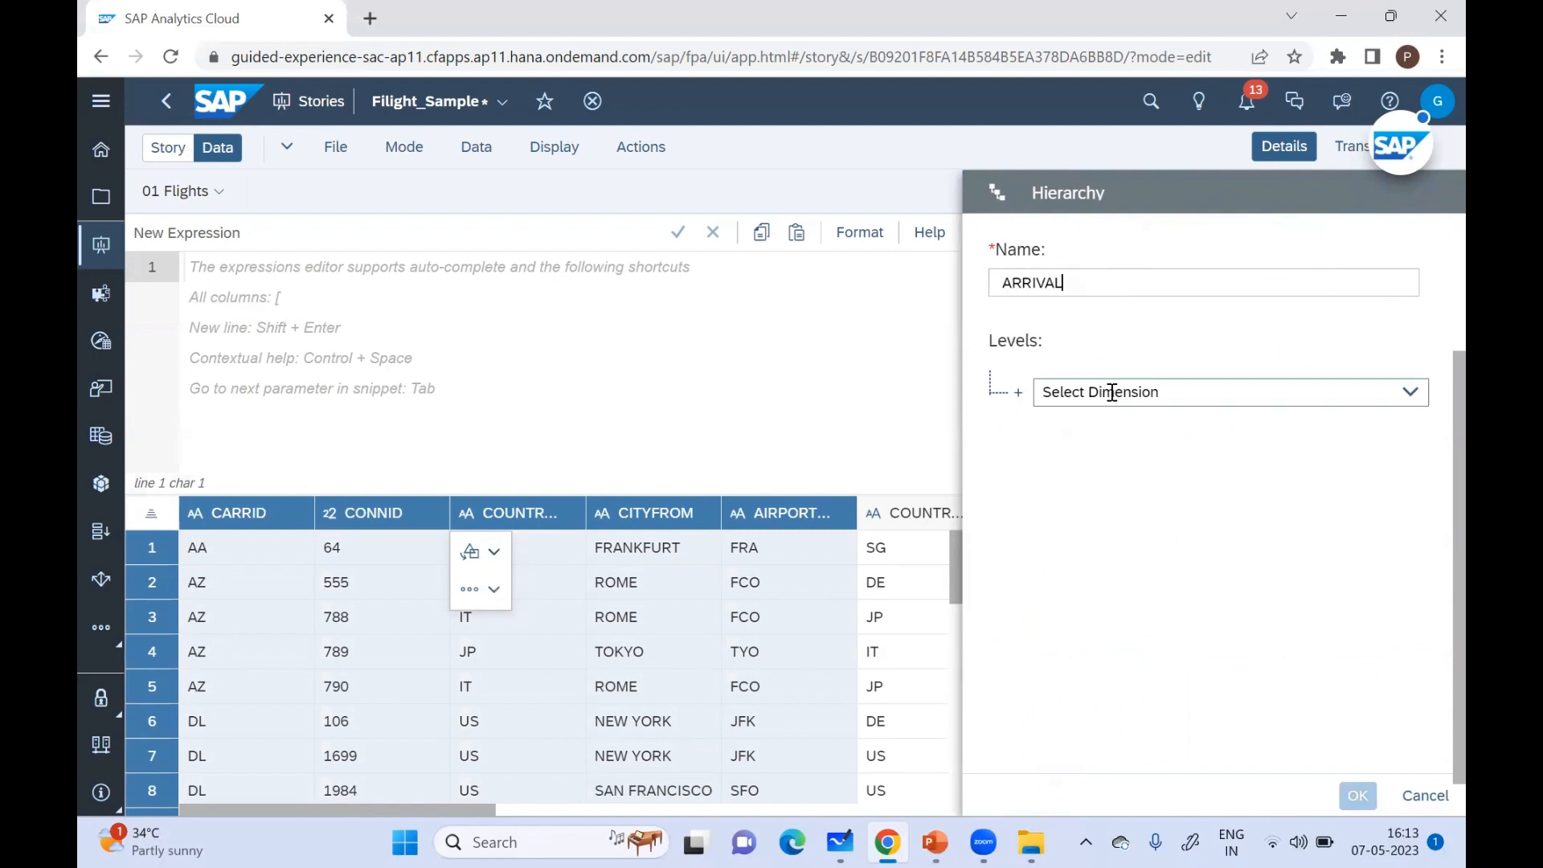
{"action": "left_click", "coordinate": [1411, 392]}
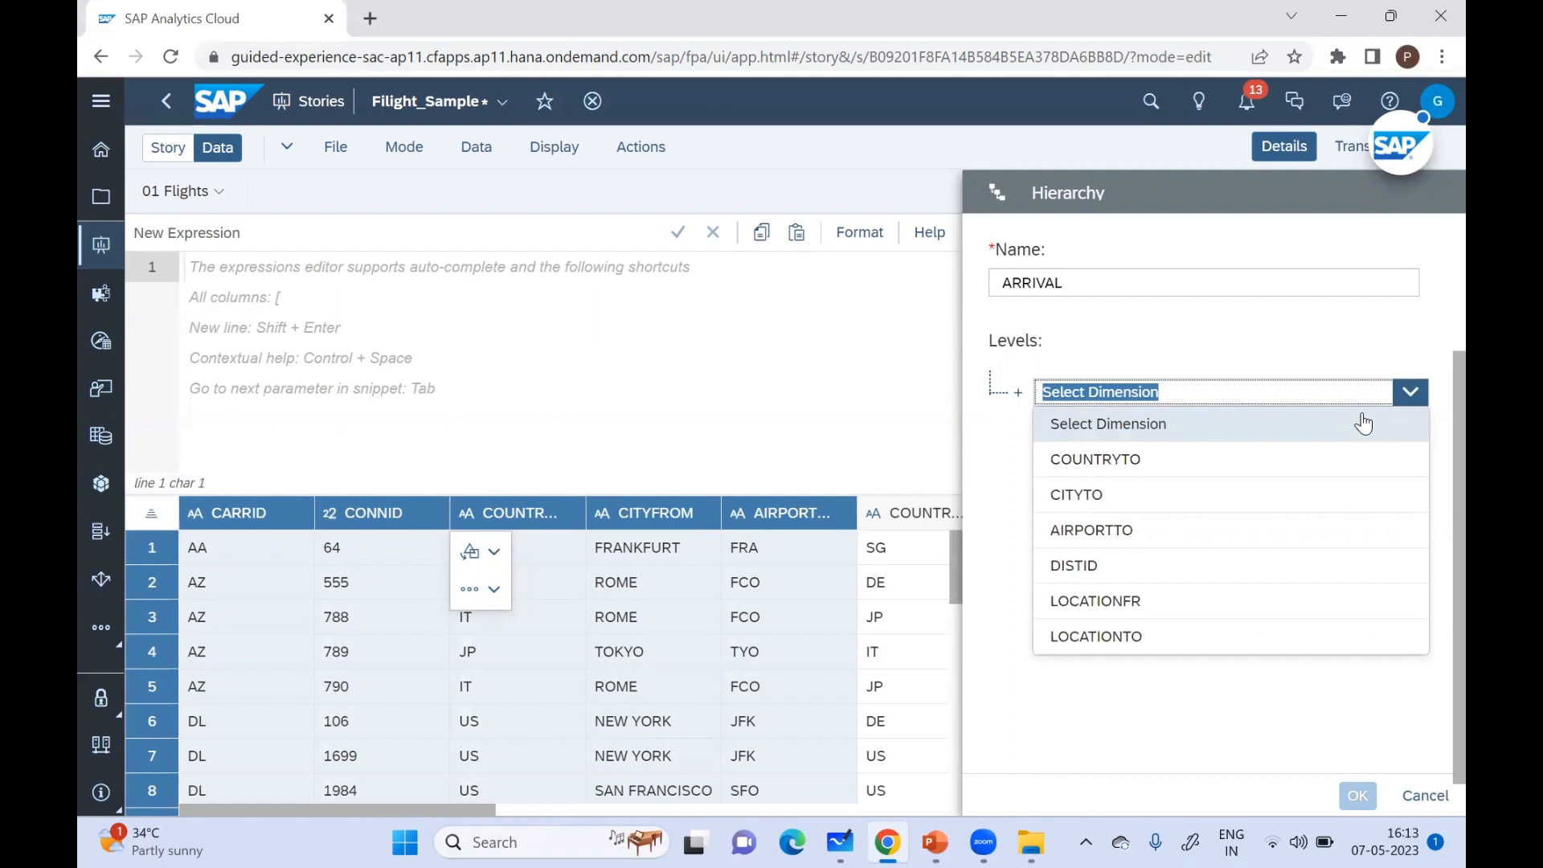
{"action": "left_click", "coordinate": [1138, 468]}
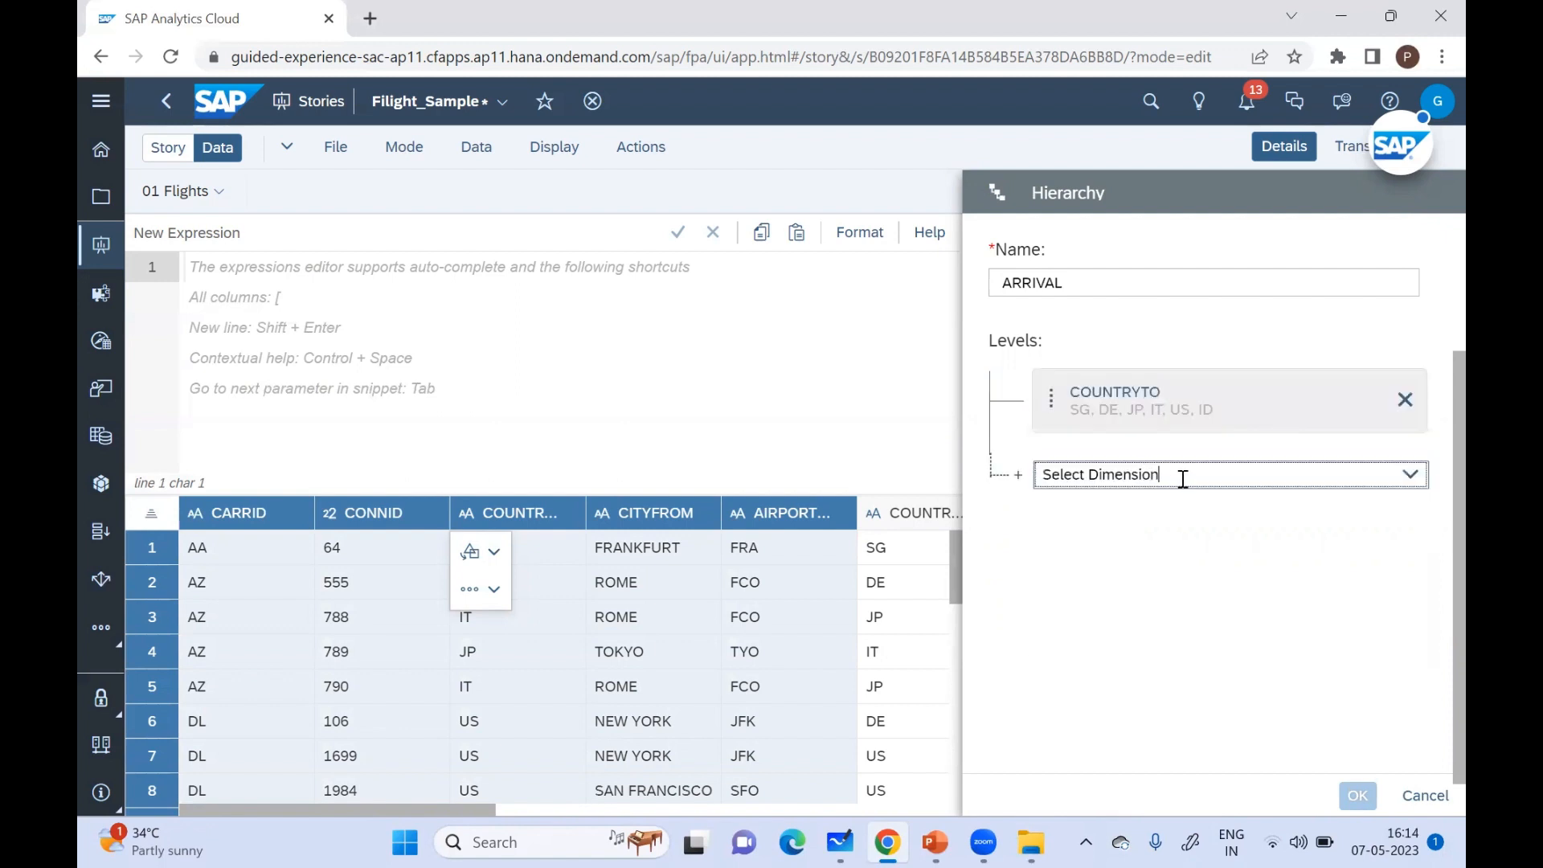
{"action": "left_click", "coordinate": [1412, 476]}
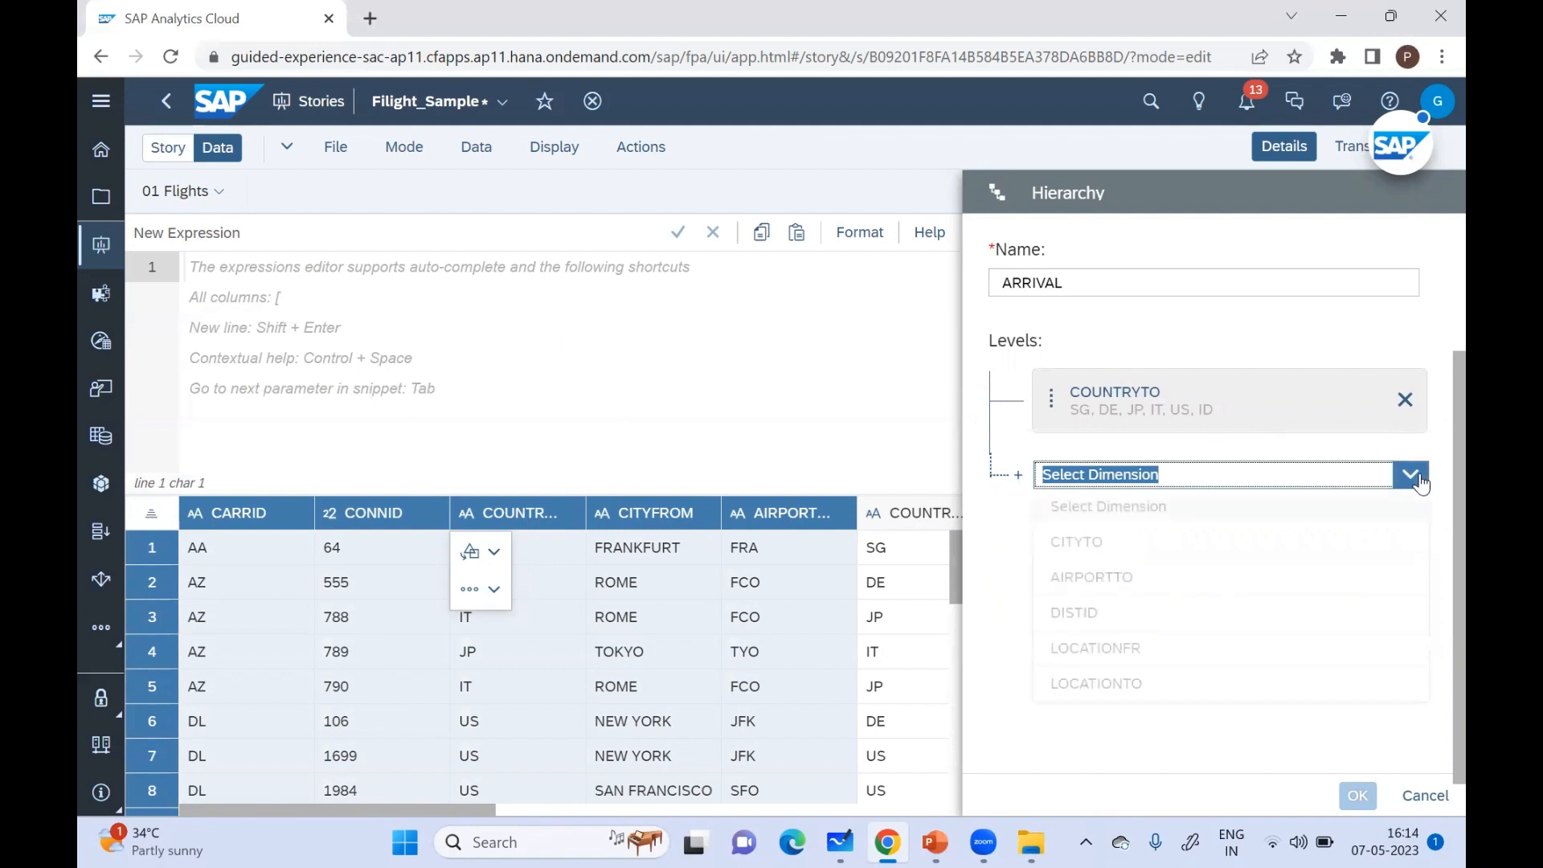
{"action": "left_click", "coordinate": [1105, 543]}
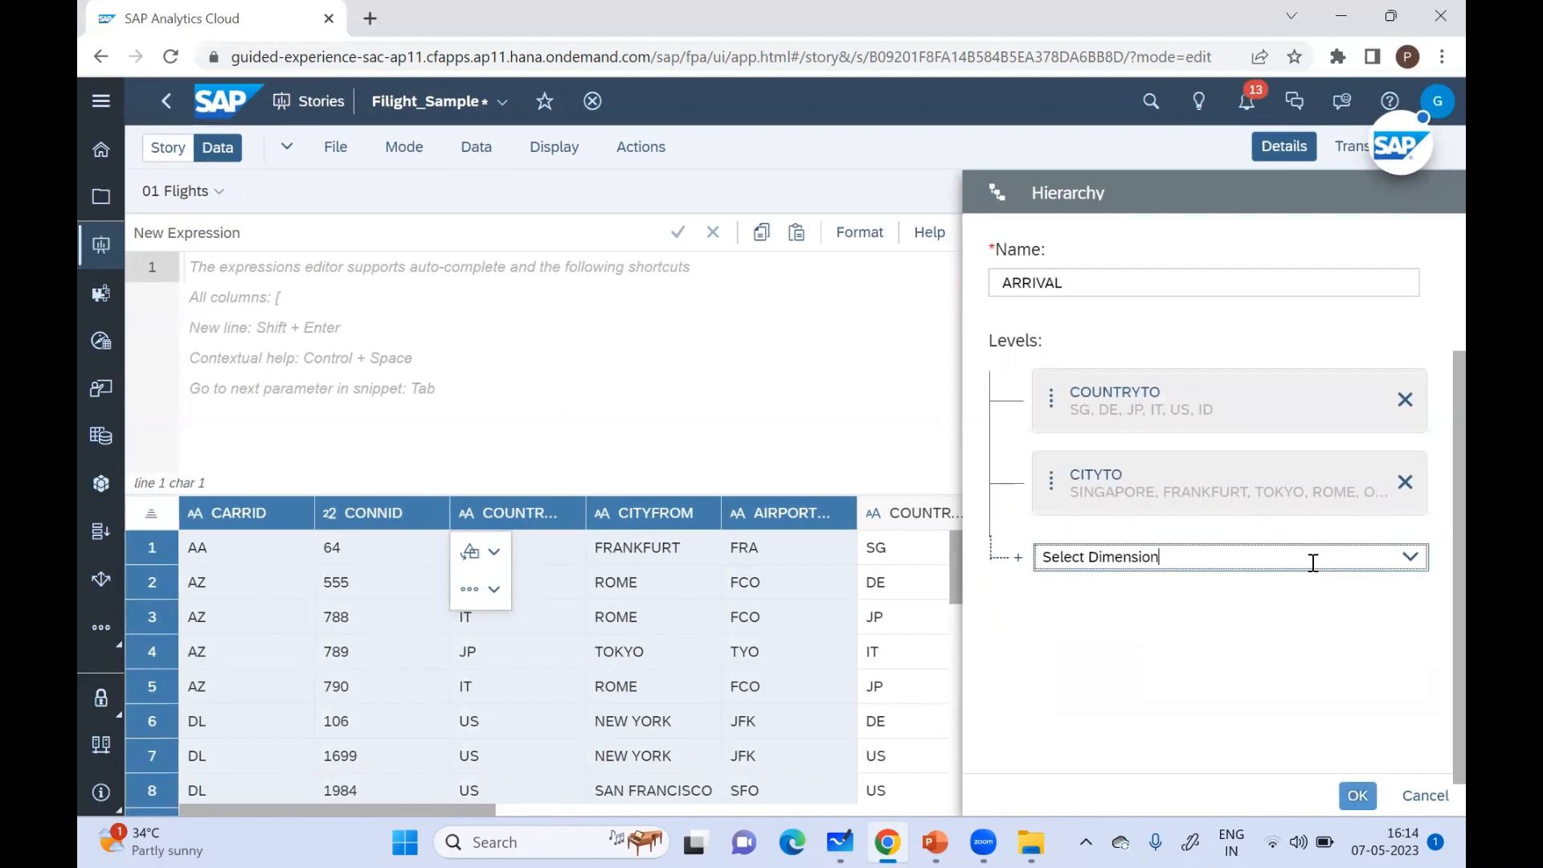
{"action": "left_click", "coordinate": [1410, 557]}
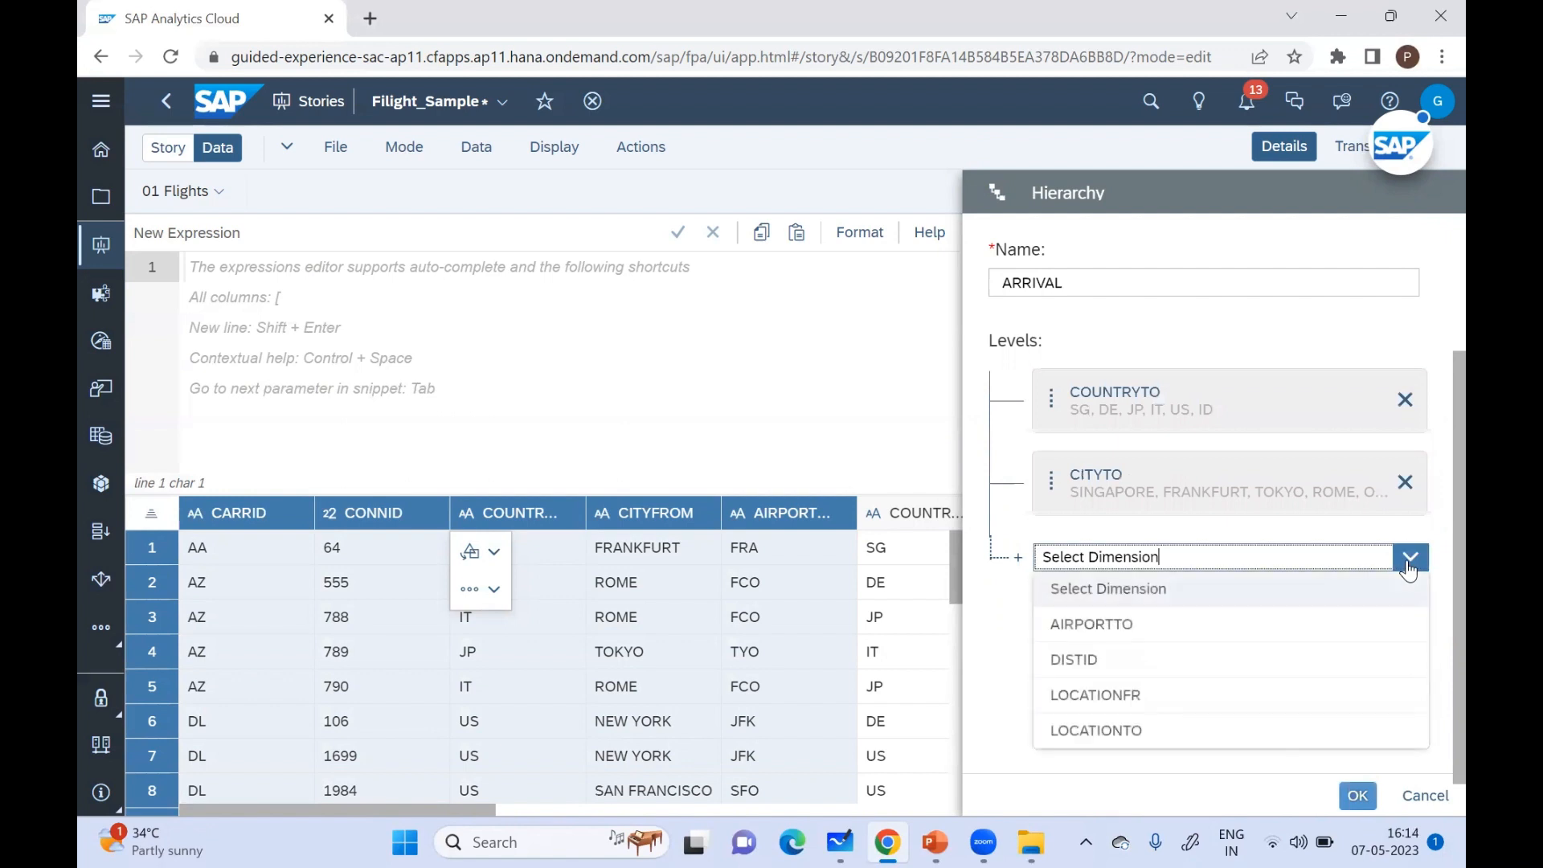
{"action": "left_click", "coordinate": [1206, 624]}
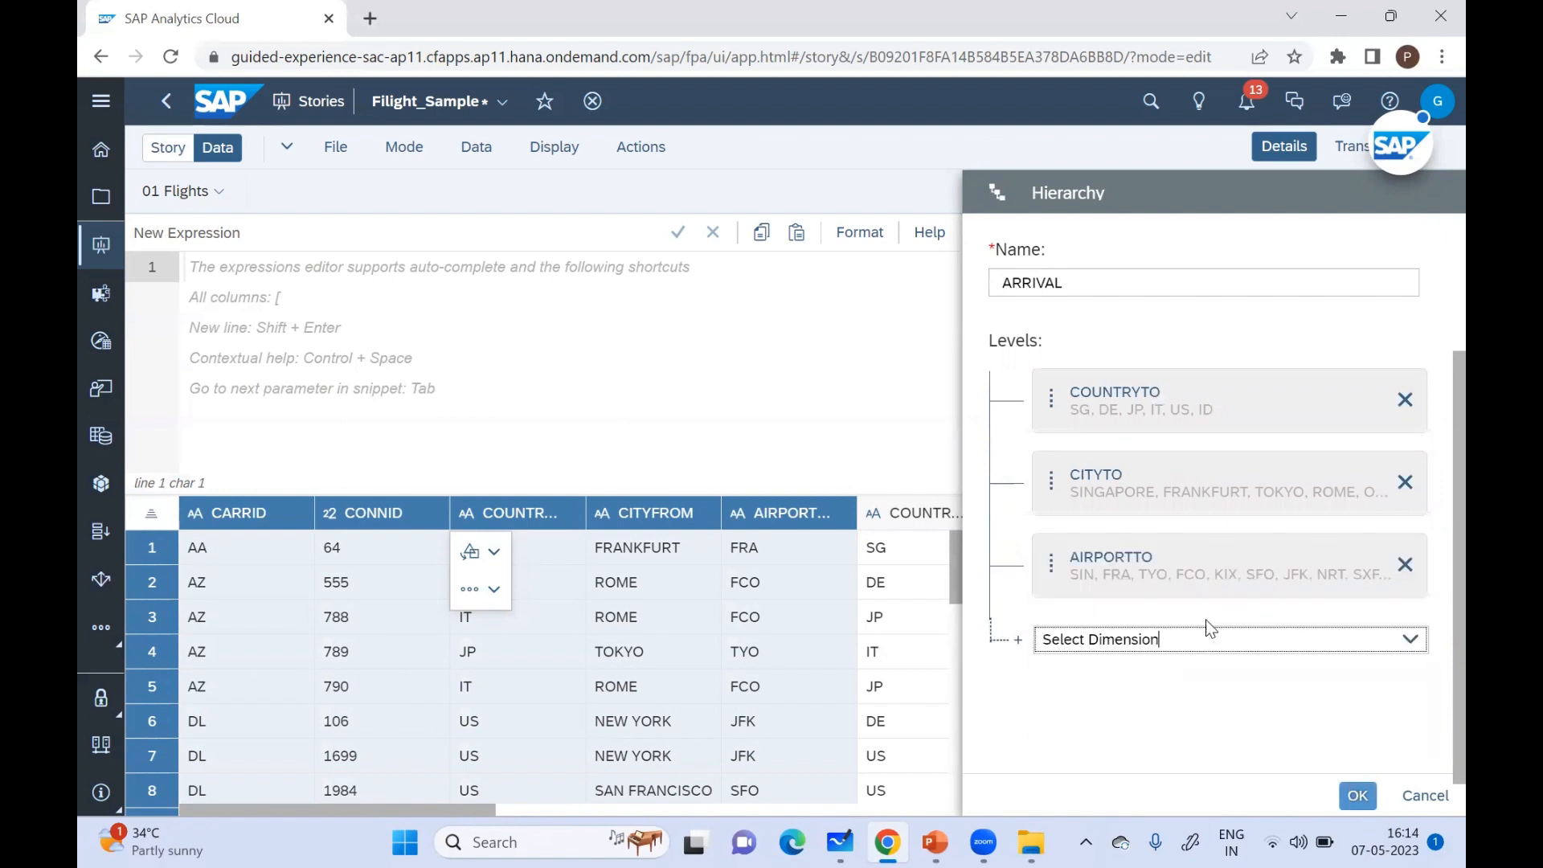
{"action": "left_click", "coordinate": [1410, 643]}
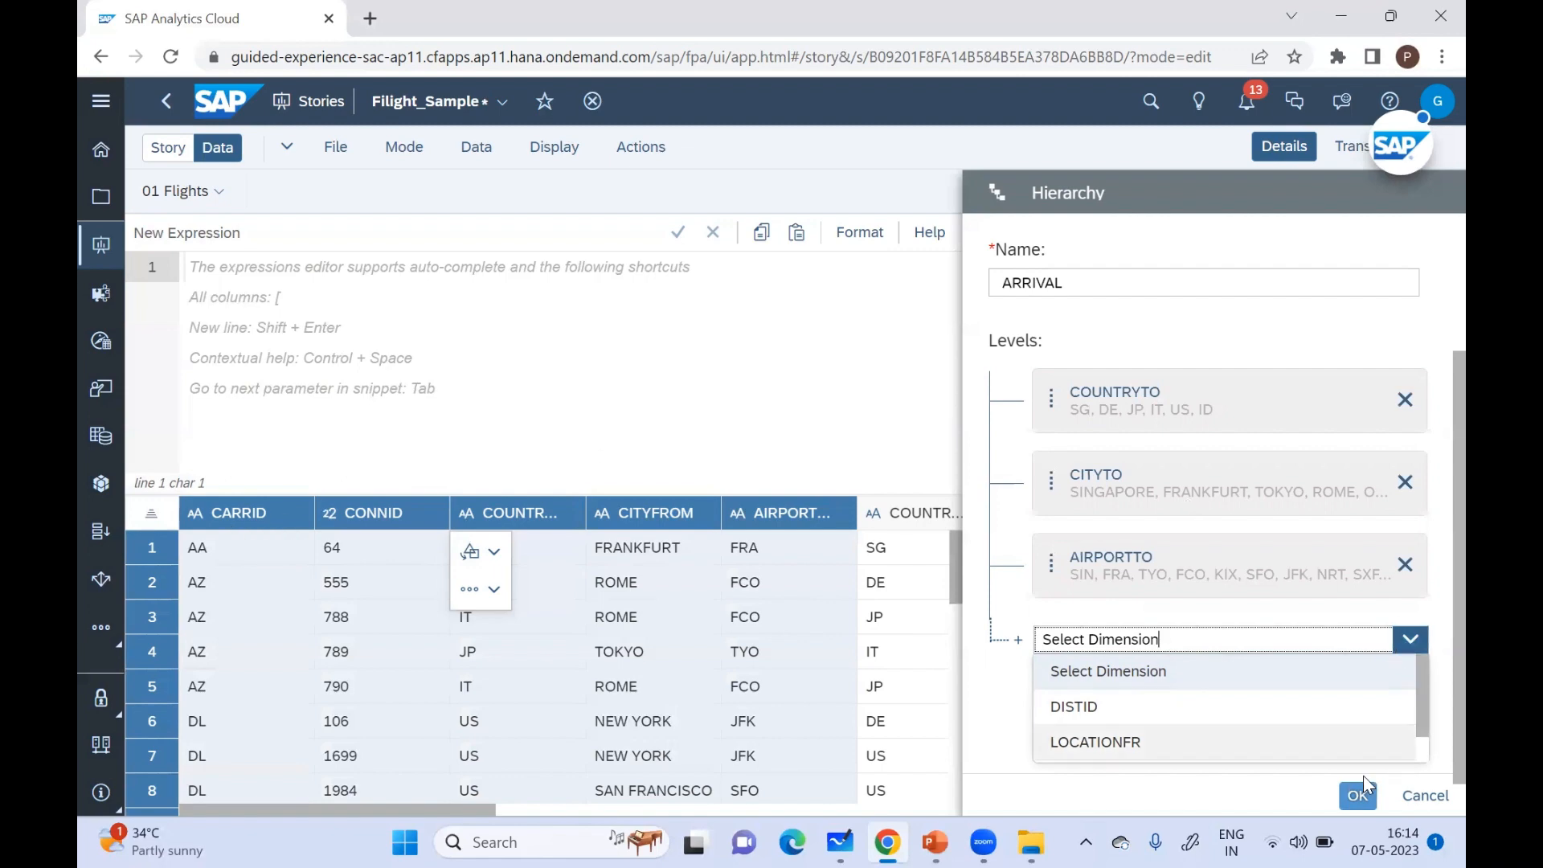
{"action": "left_click", "coordinate": [1358, 796]}
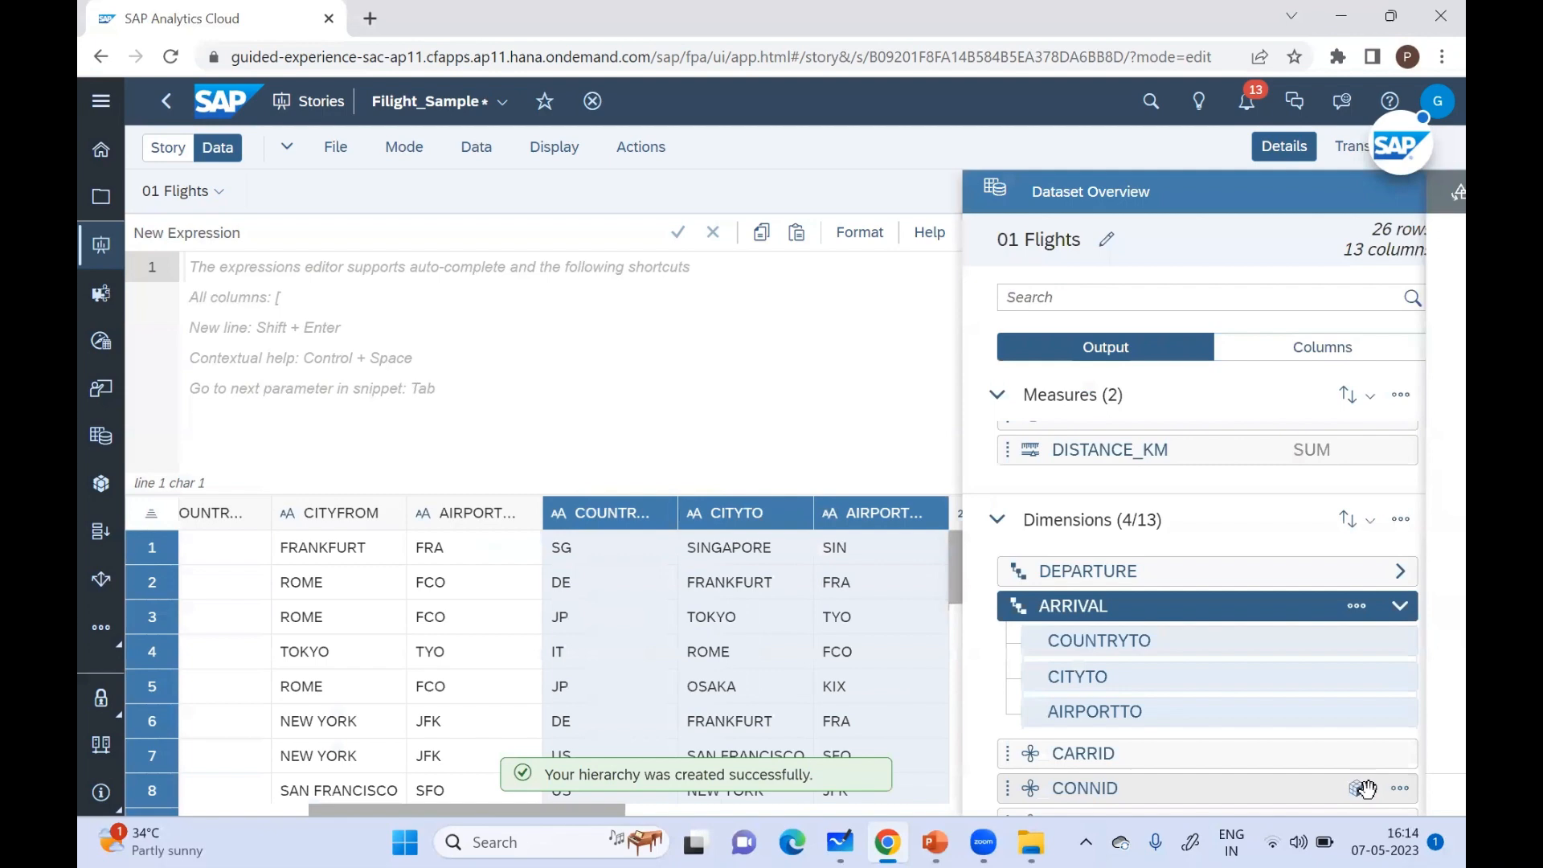
{"action": "left_click", "coordinate": [1400, 609]}
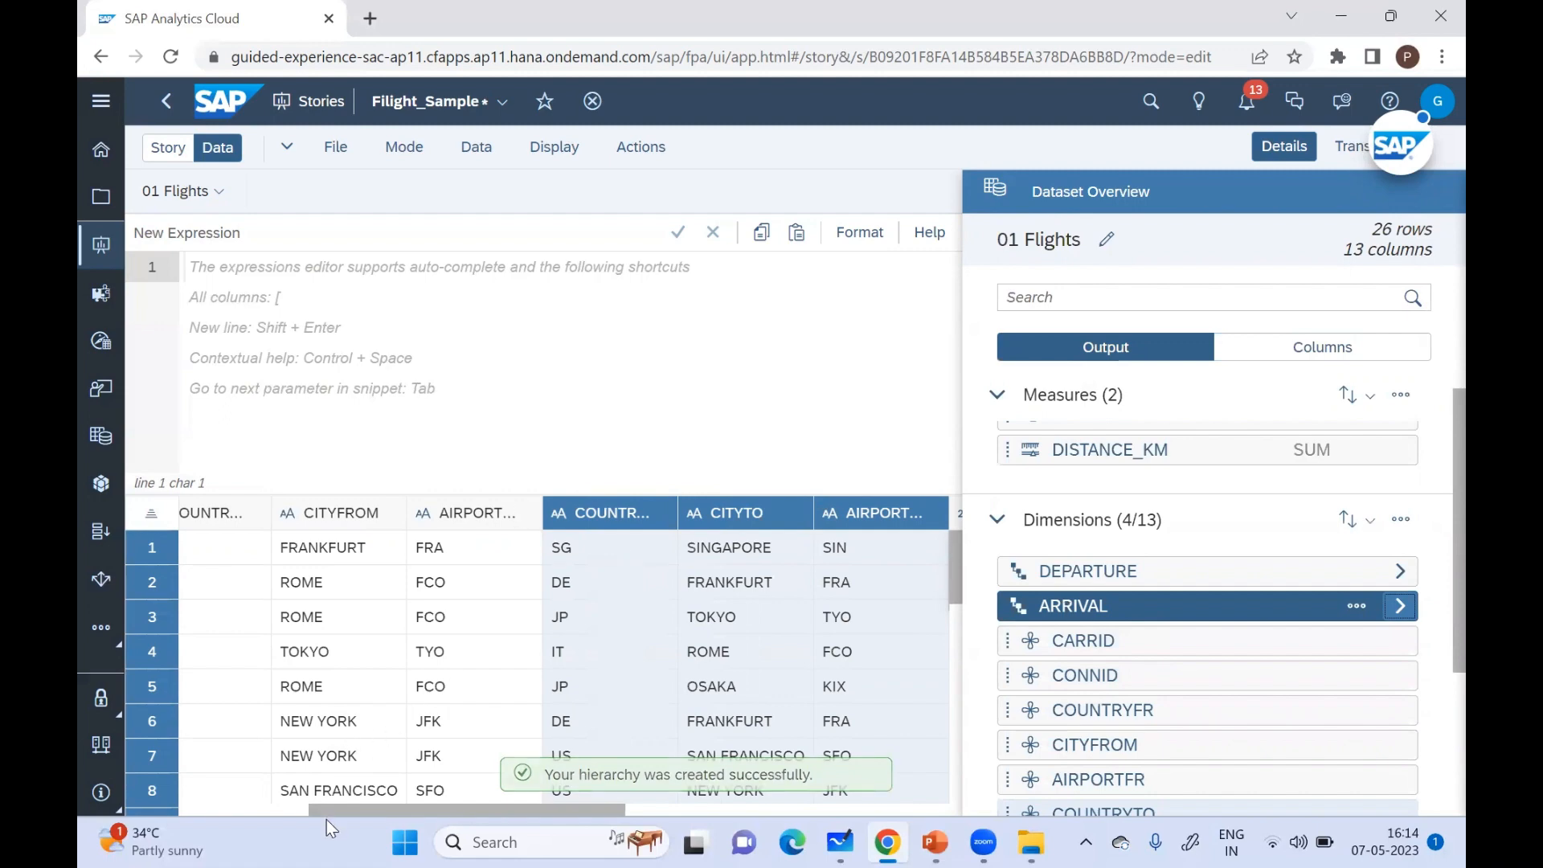
Step: Duplicate the CARRID column in the data grid
{"action": "left_click_drag", "start_coordinate": [323, 810], "coordinate": [180, 807]}
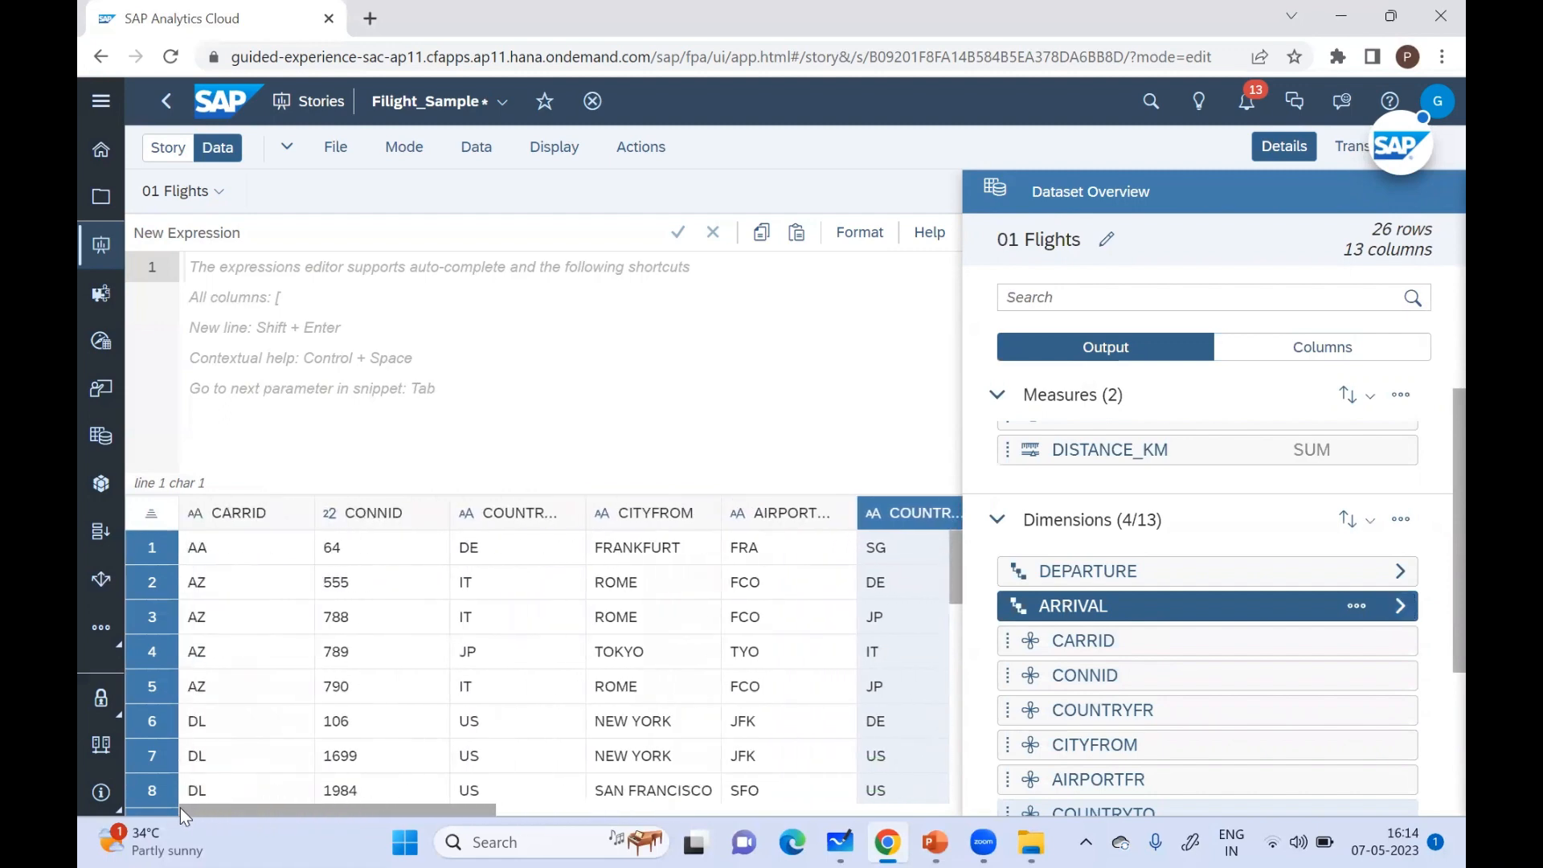
{"action": "left_click", "coordinate": [254, 514]}
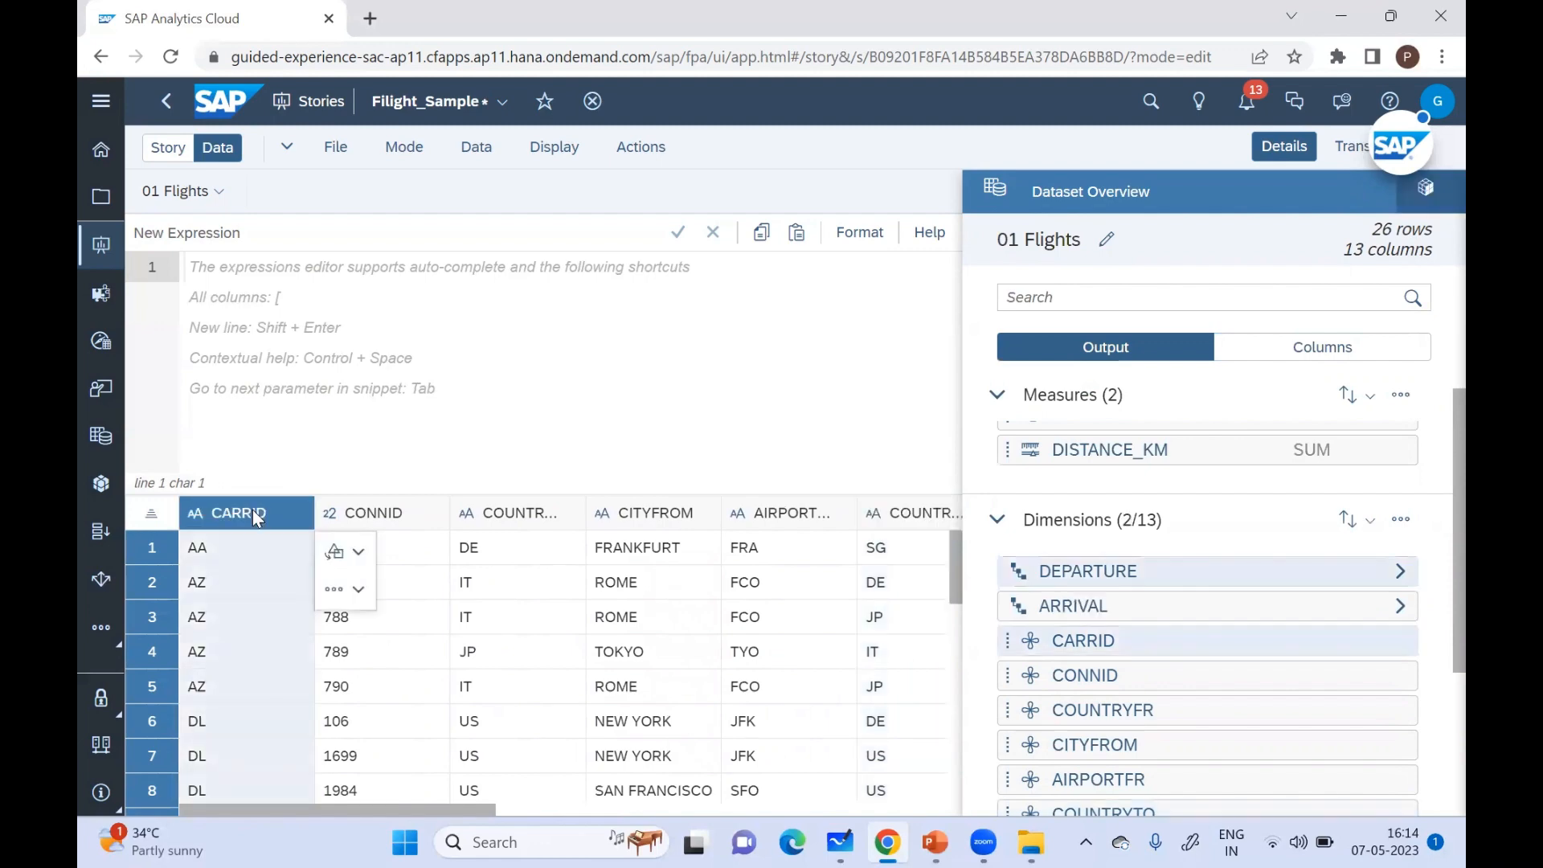
{"action": "left_click", "coordinate": [360, 552]}
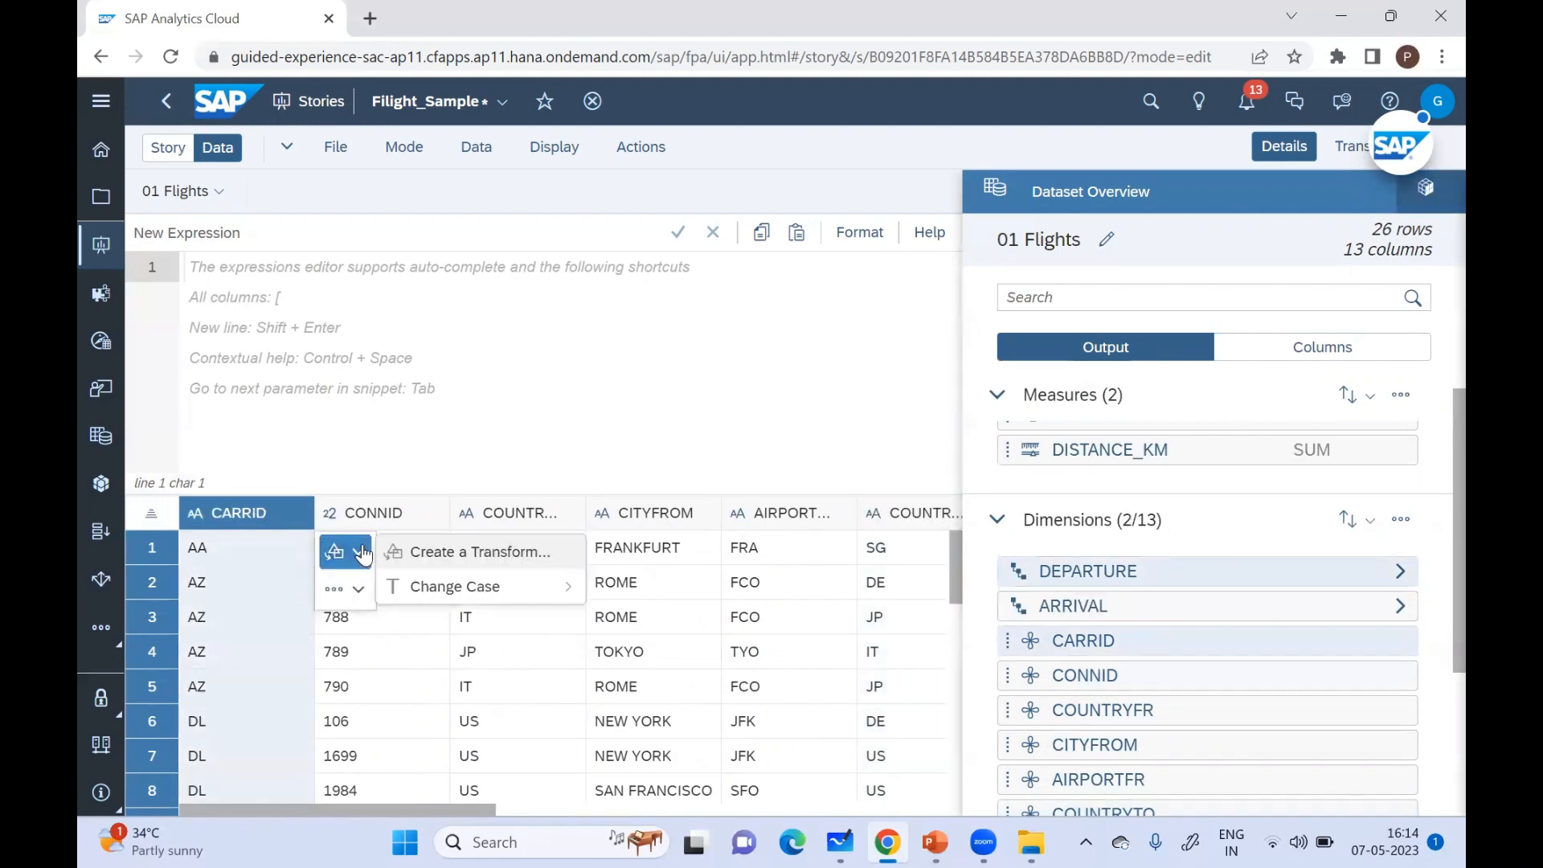
{"action": "left_click", "coordinate": [345, 590]}
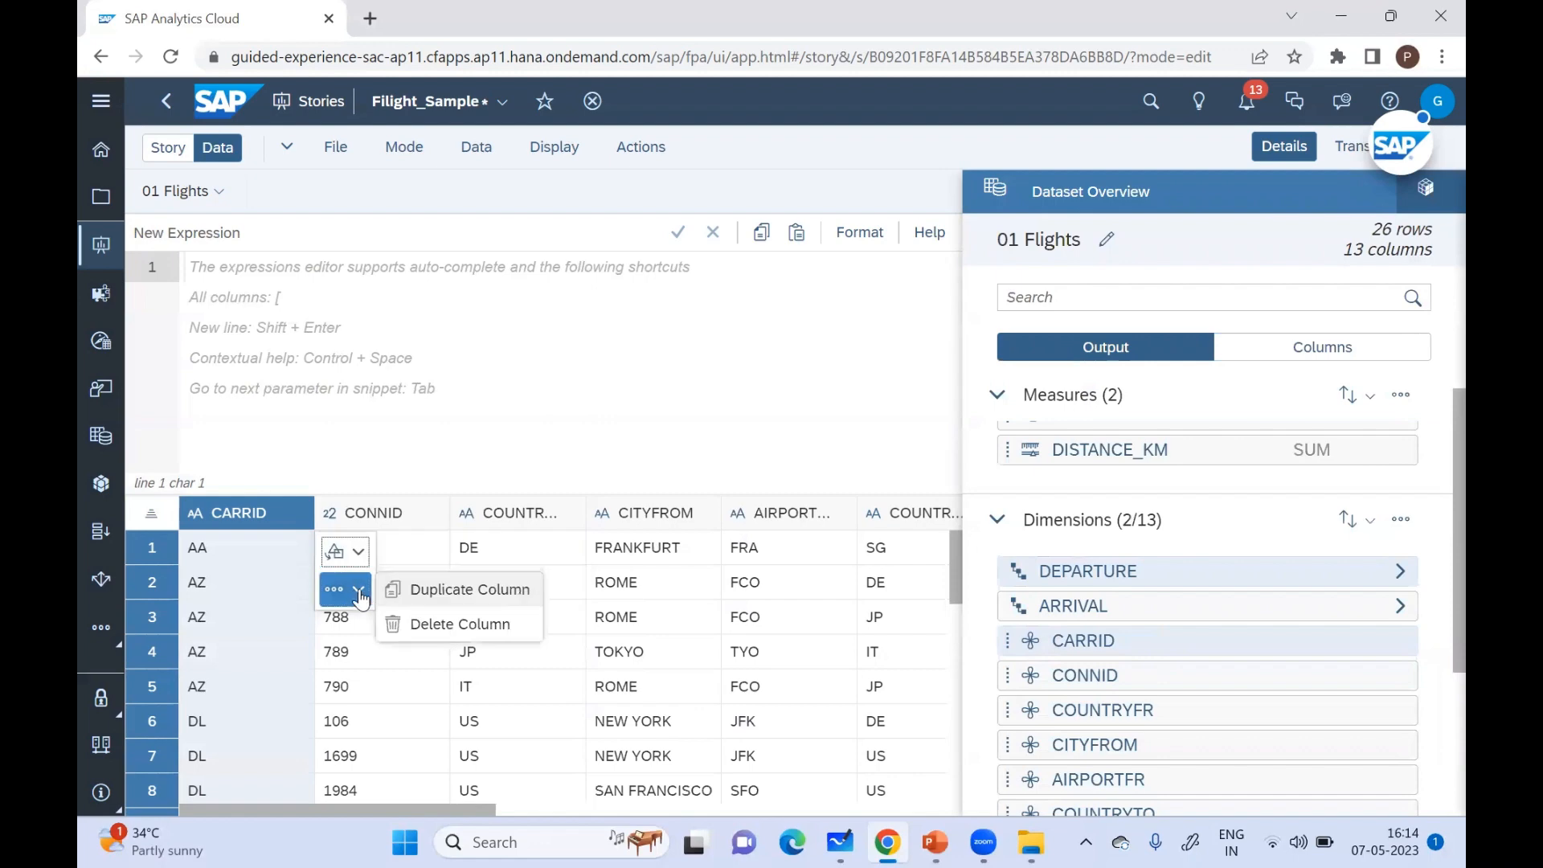
{"action": "left_click", "coordinate": [412, 593]}
{"action": "left_click", "coordinate": [412, 591]}
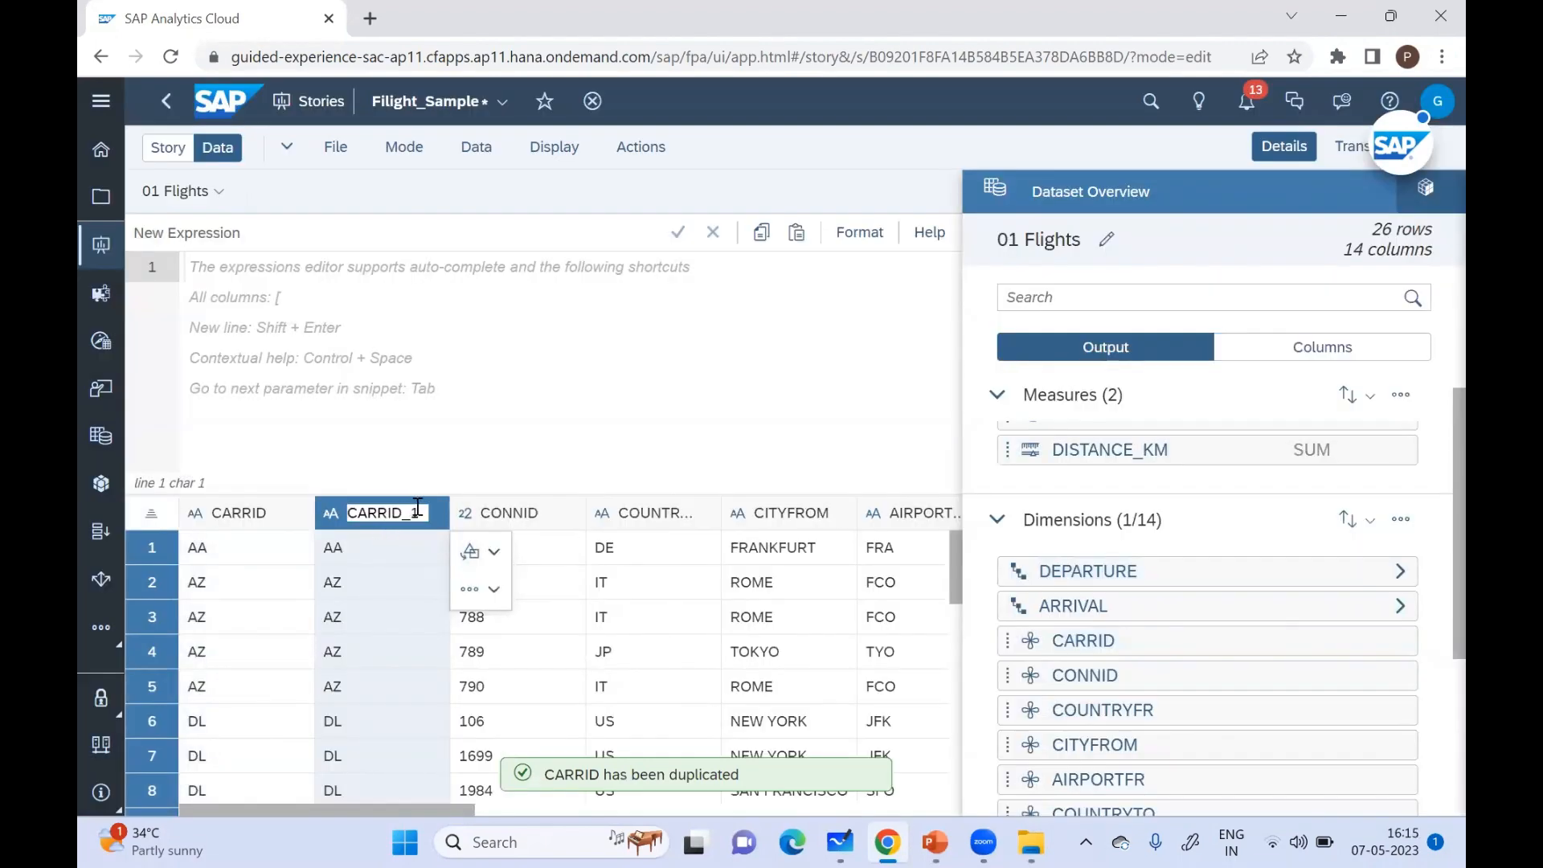
Step: Try to replace the number suffix in the duplicated CARRID column's name with TO
{"action": "key", "text": "Right"}
{"action": "key", "text": "Right"}
{"action": "key", "text": "Right"}
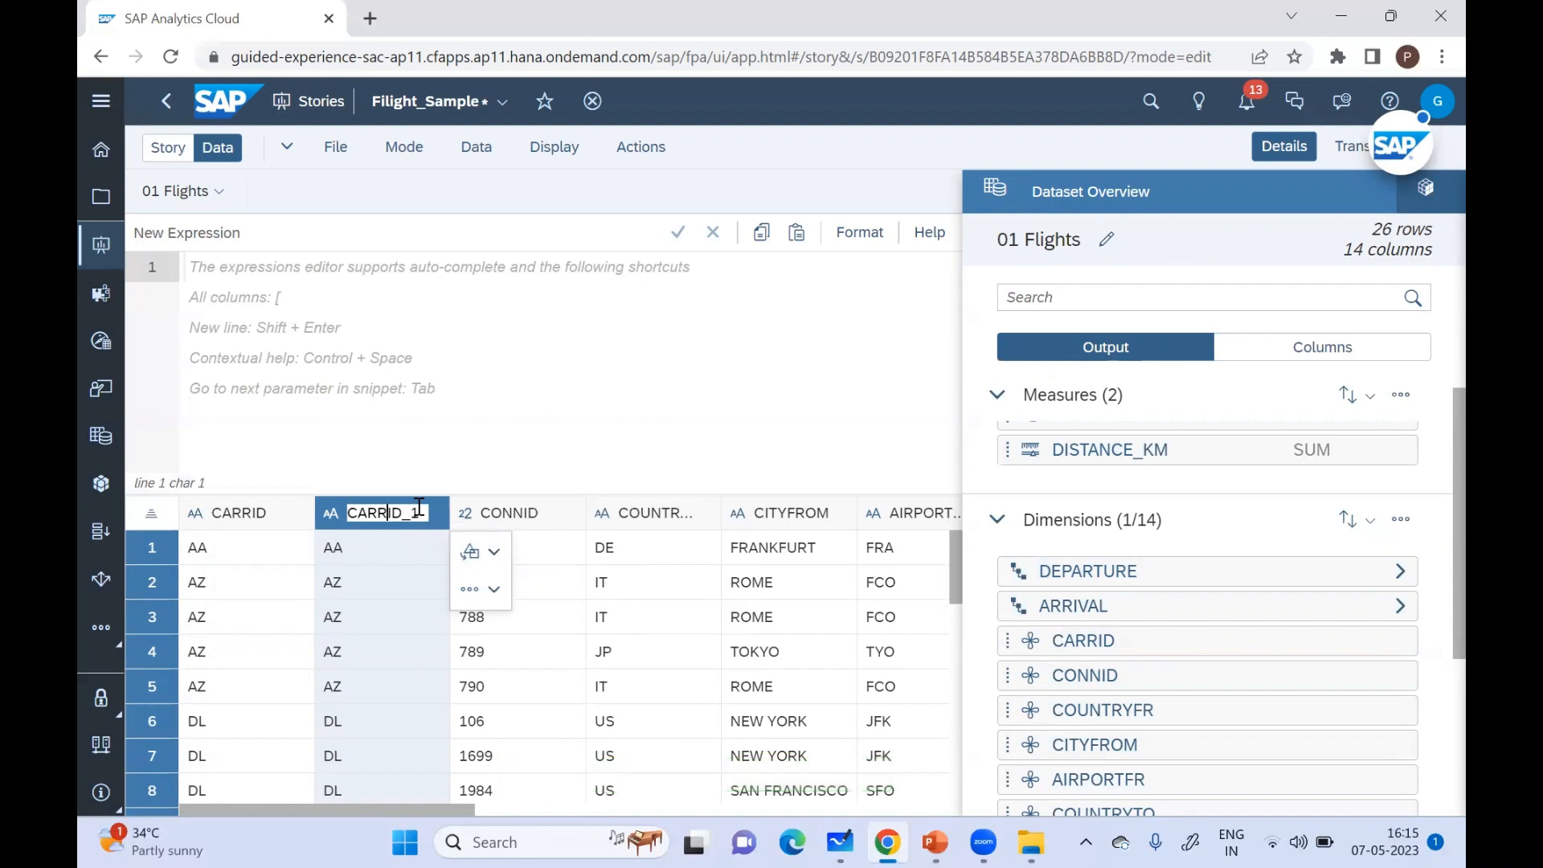
{"action": "key", "text": "BackSpace"}
{"action": "type", "text": "To"}
Step: Duplicate the CONNID column in the data grid
{"action": "left_click", "coordinate": [518, 526]}
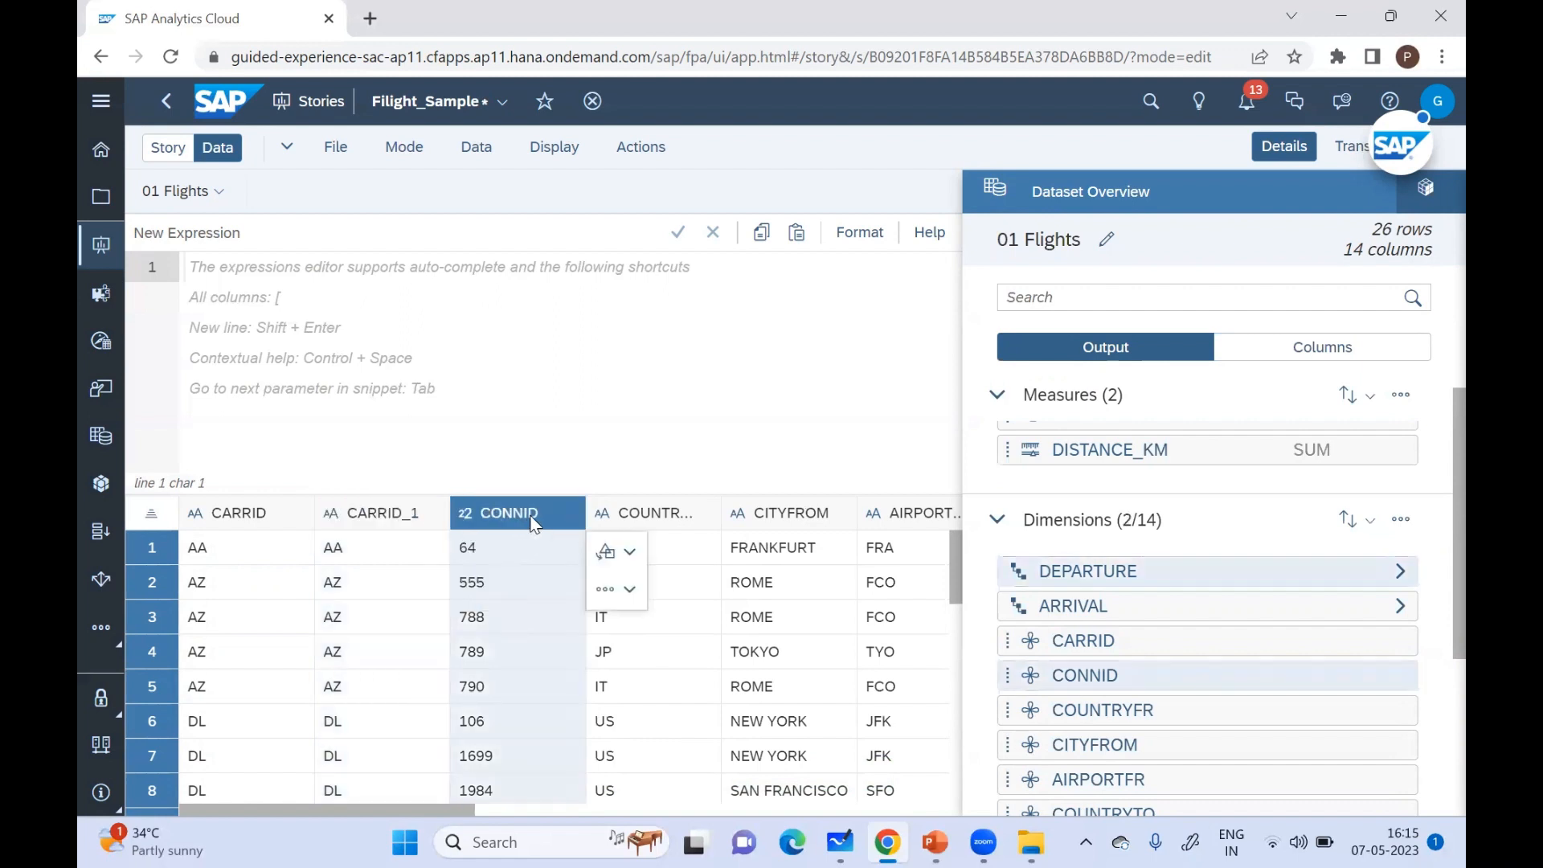
{"action": "left_click", "coordinate": [619, 589]}
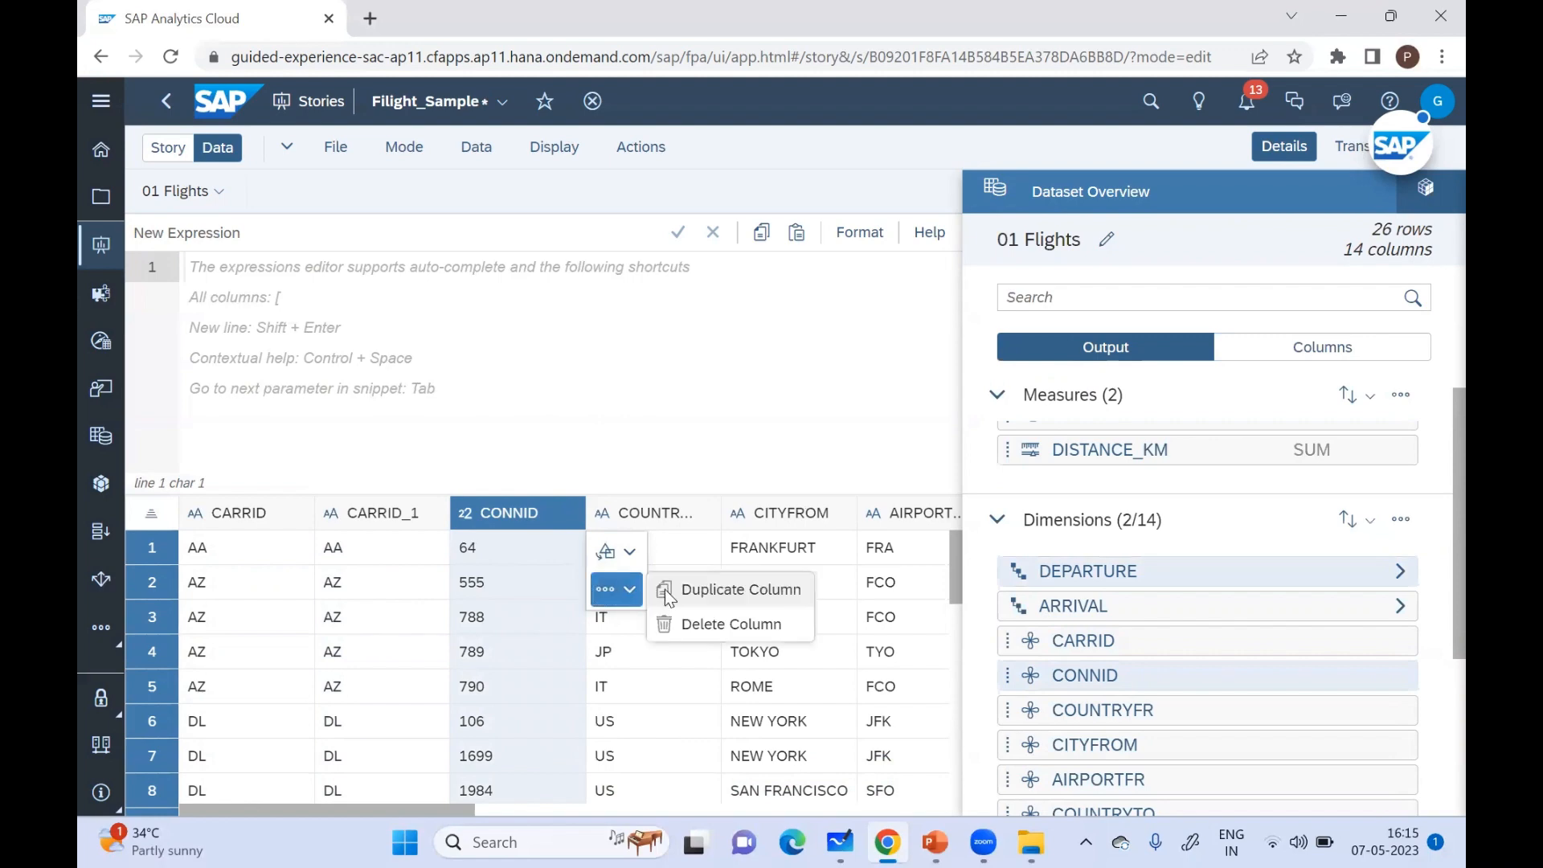
{"action": "left_click", "coordinate": [675, 593]}
{"action": "left_click", "coordinate": [693, 593]}
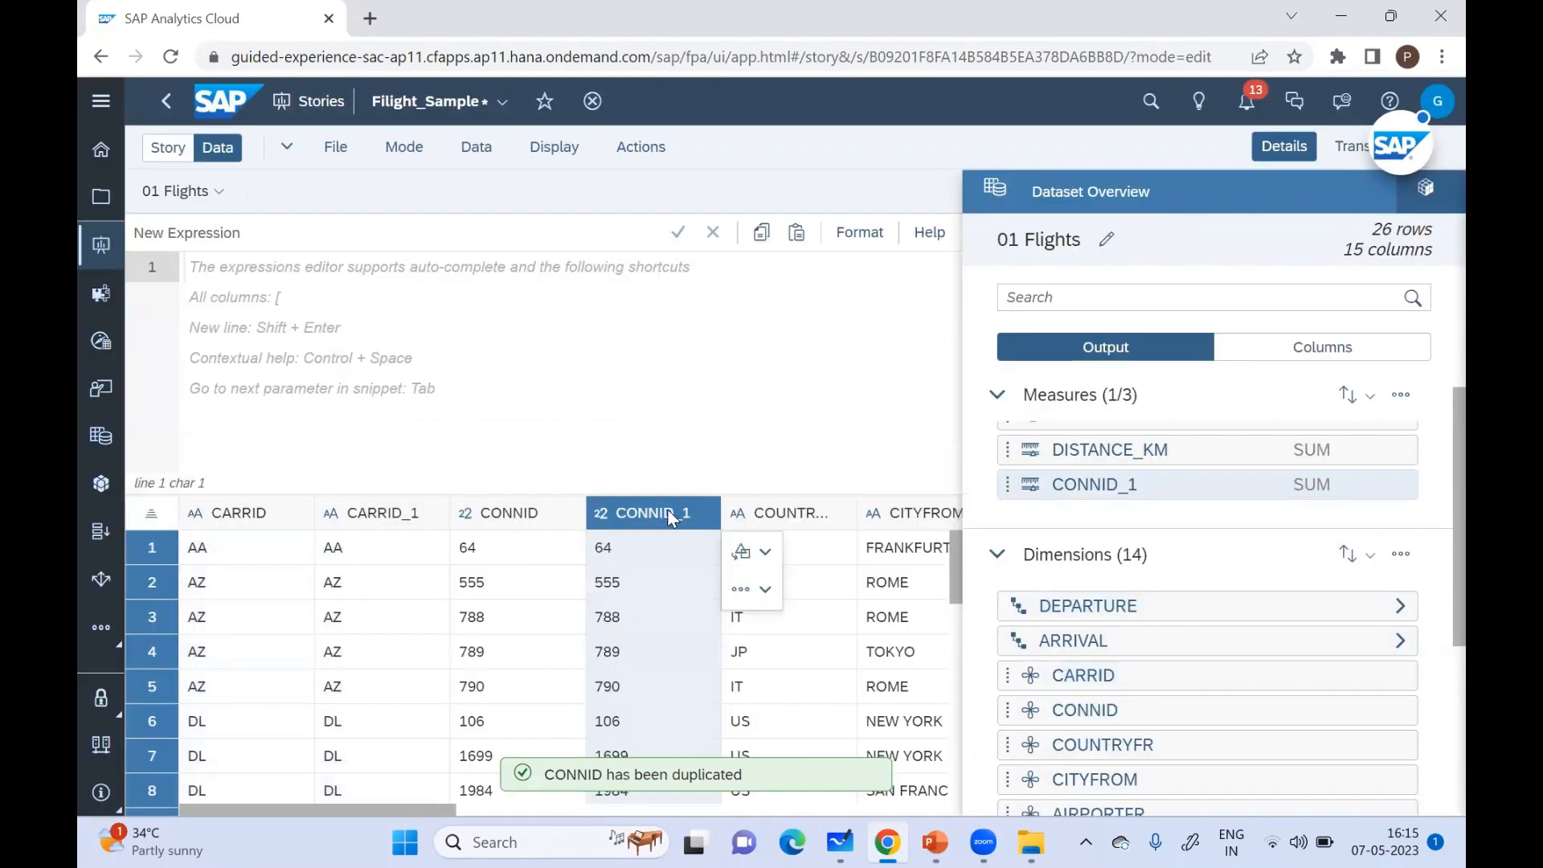
Step: Try to replace the number suffix in the duplicated CONNID column's name with TO
{"action": "double_click", "coordinate": [668, 513]}
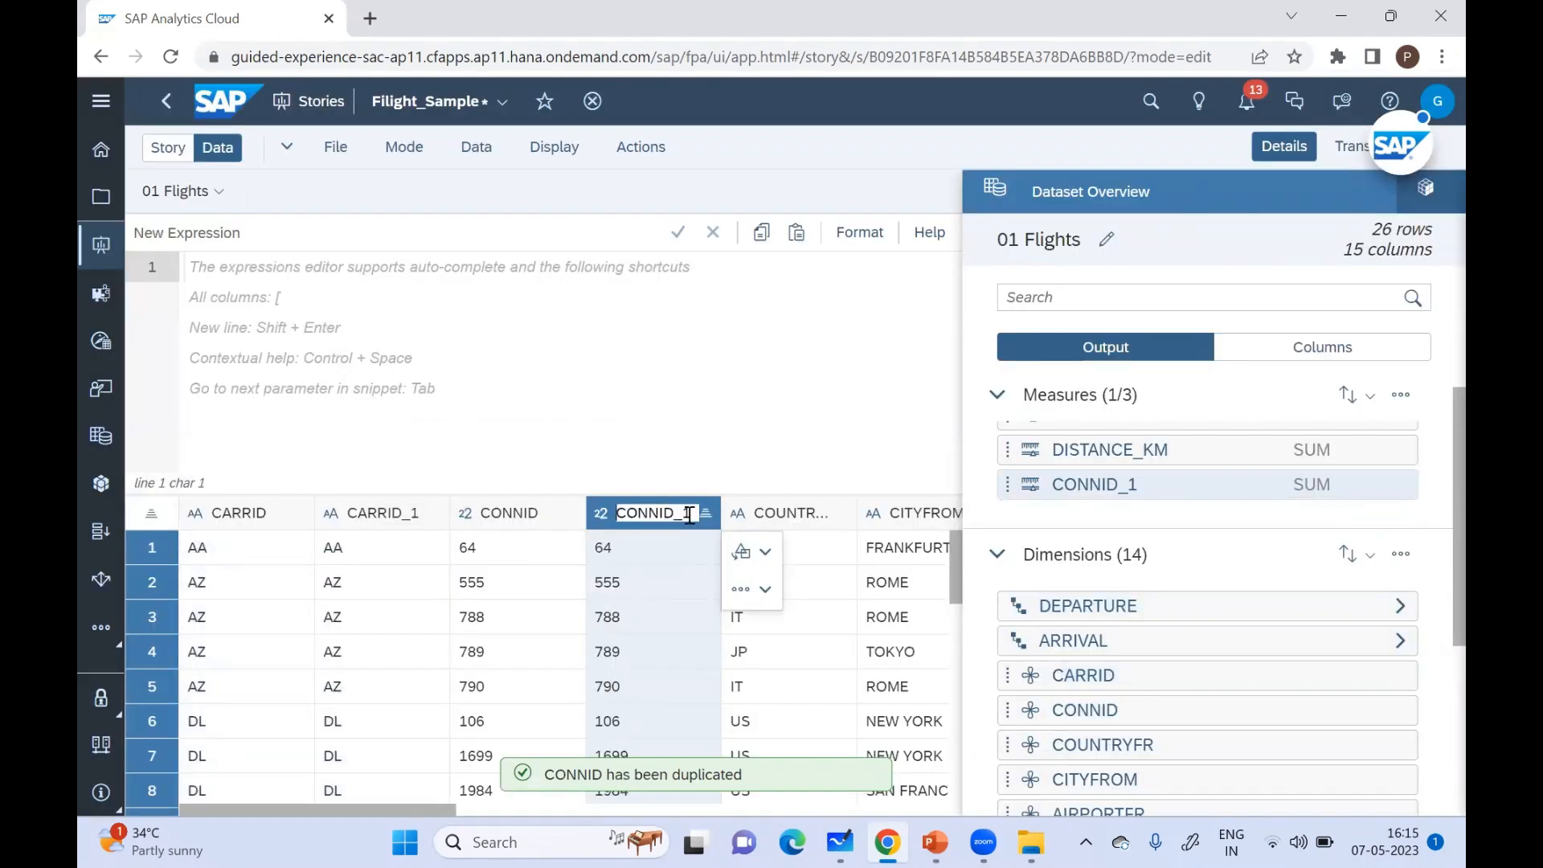
{"action": "key", "text": "BackSpace"}
{"action": "type", "text": "TO"}
{"action": "left_click", "coordinate": [747, 449]}
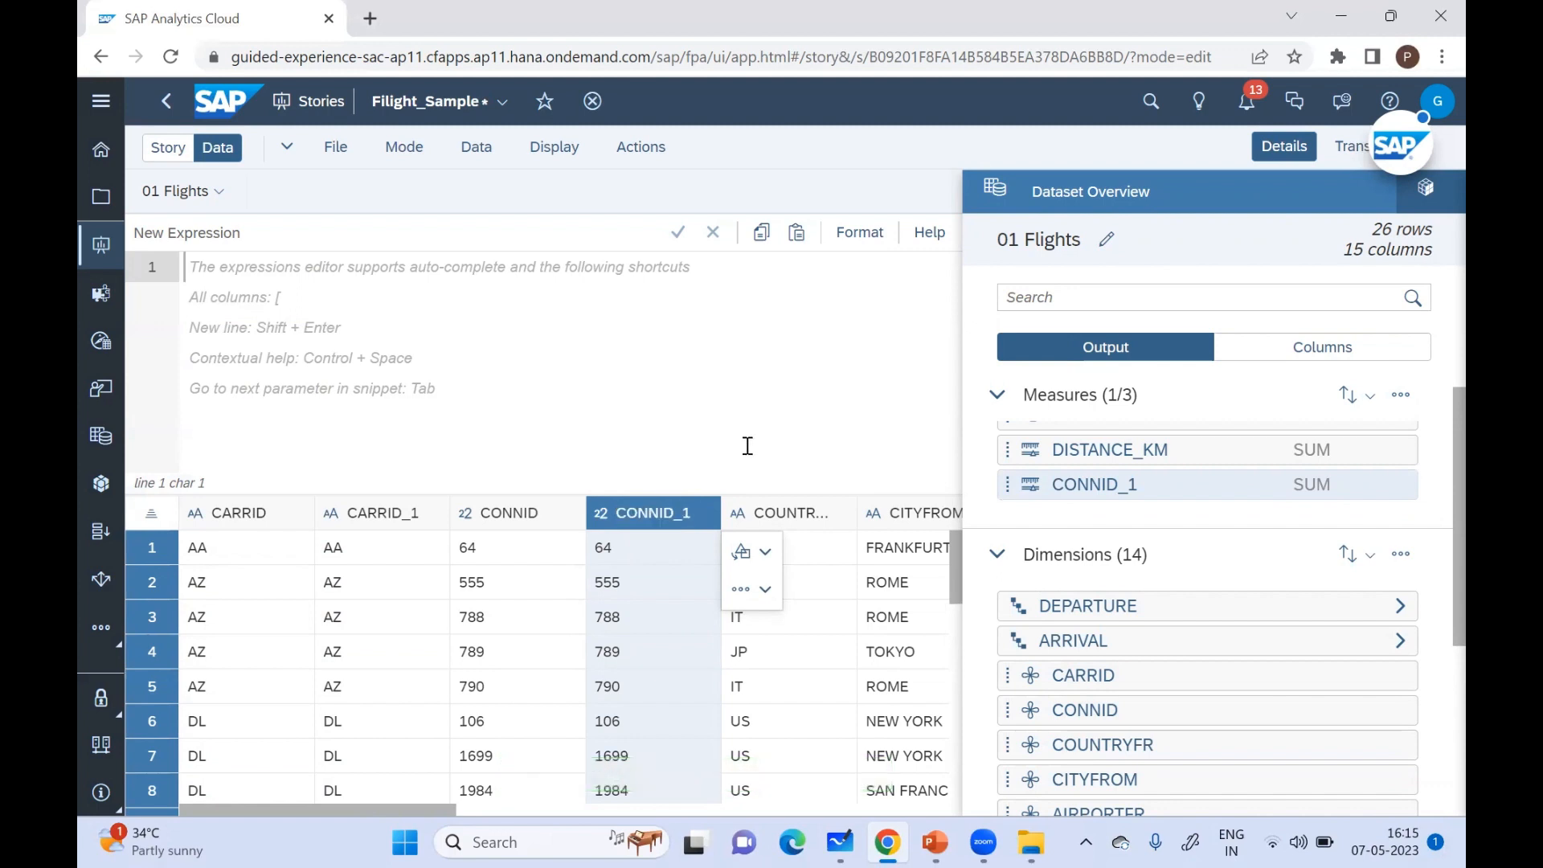
Step: Rename the duplicated CONNID column to CONNID_TO
{"action": "double_click", "coordinate": [664, 511]}
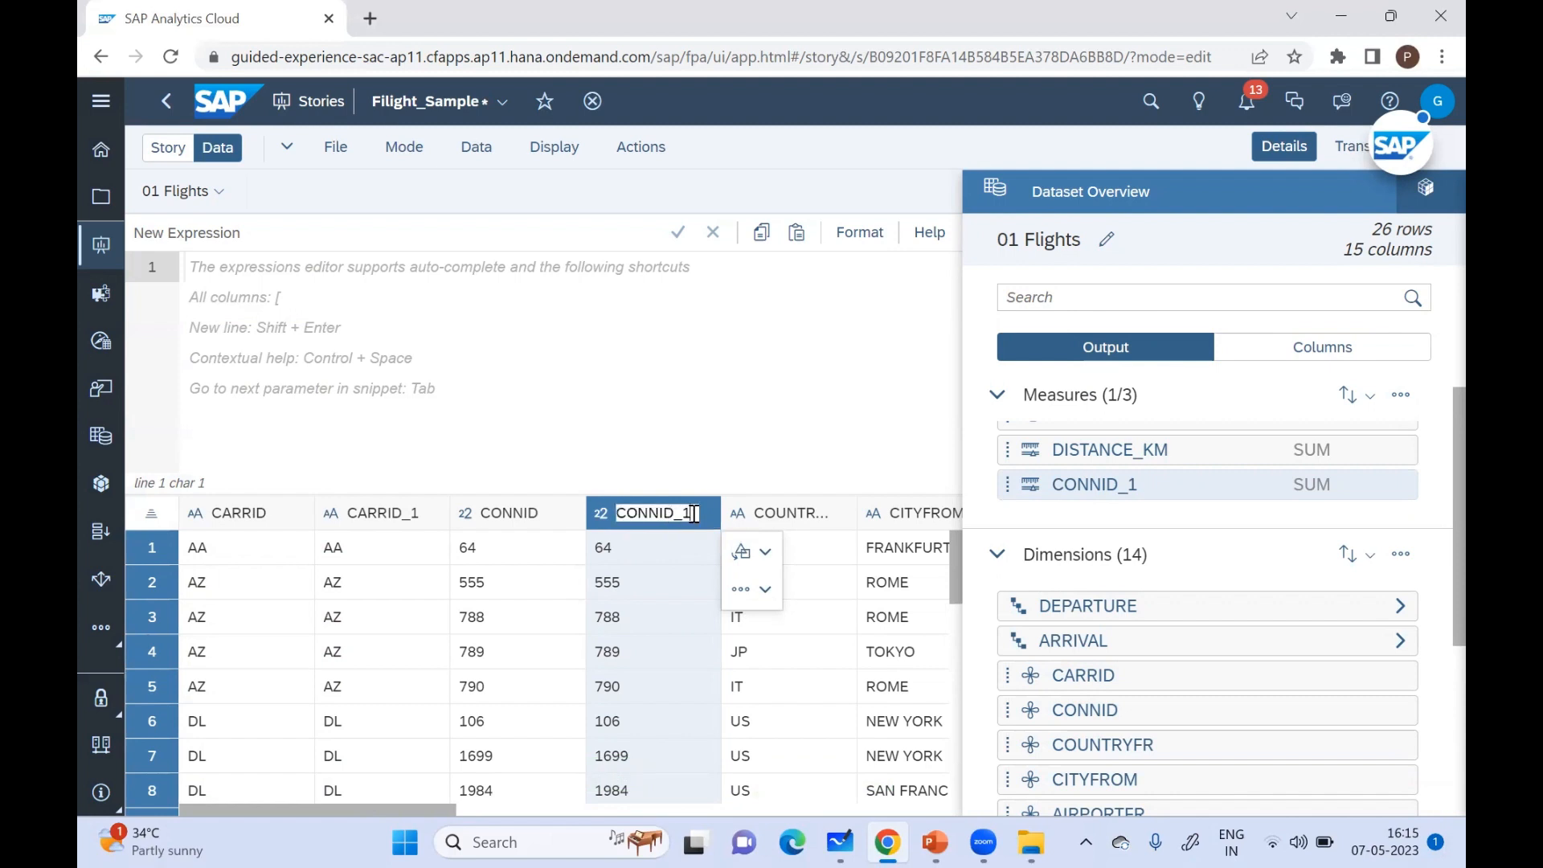
{"action": "type", "text": "TO"}
{"action": "key", "text": "Return"}
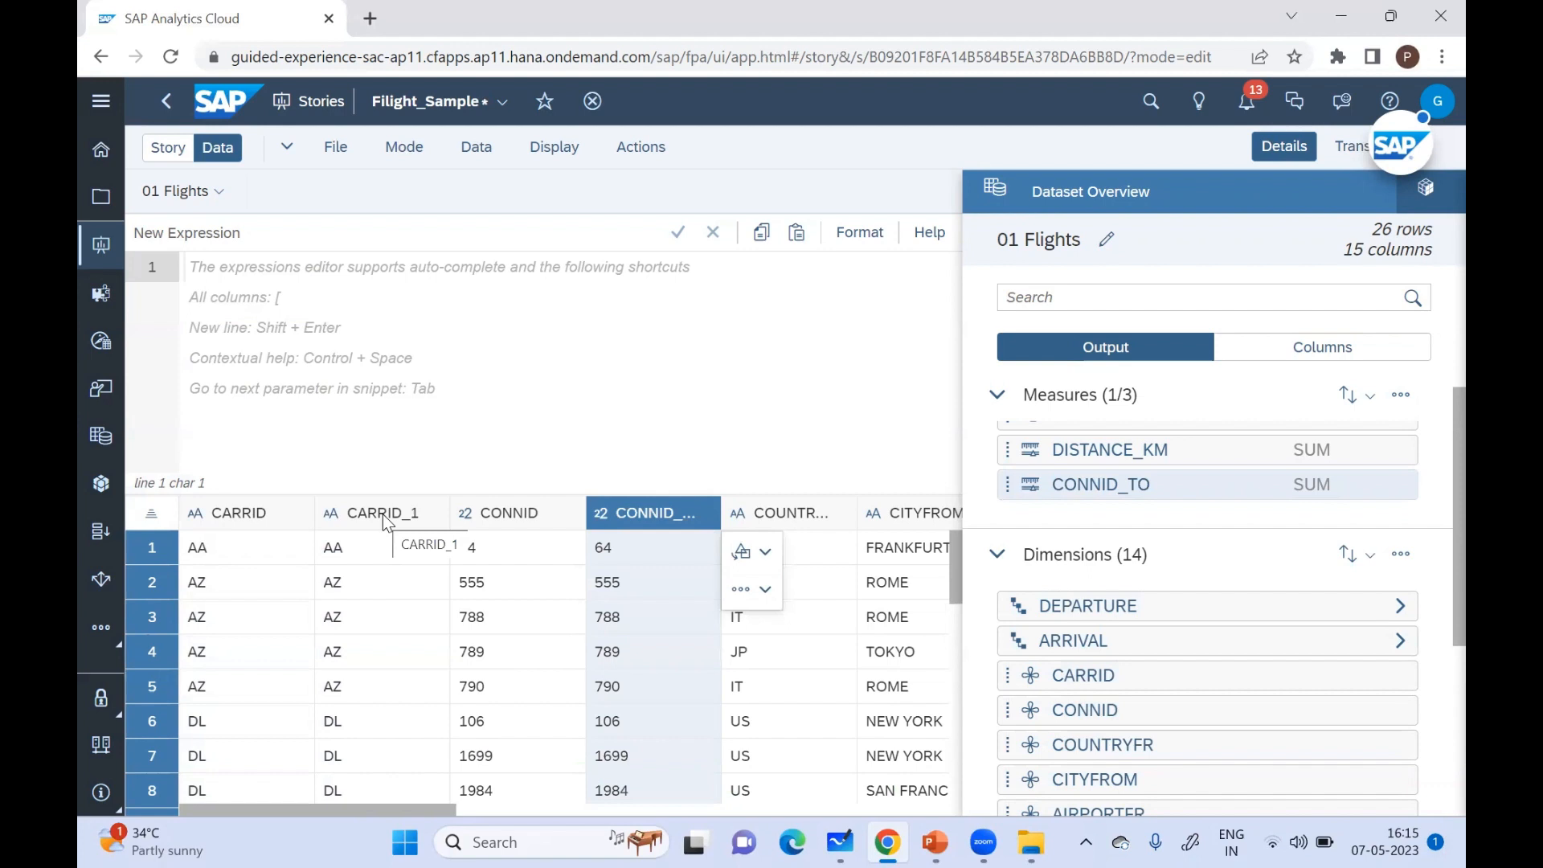
Step: Rename the duplicated CARRID column to CARRID_TO
{"action": "left_click", "coordinate": [382, 513]}
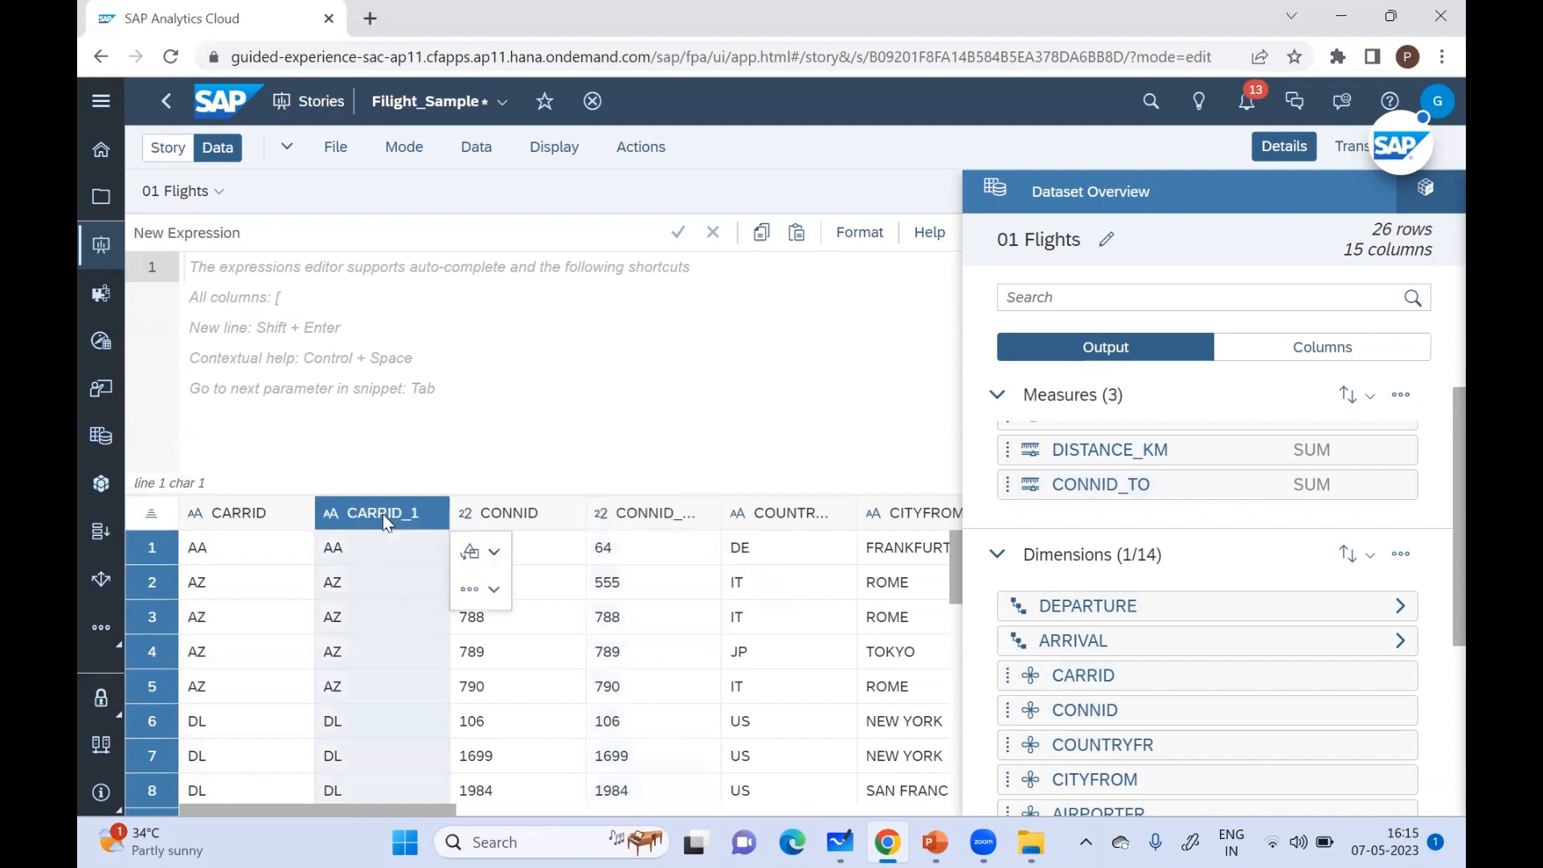
{"action": "double_click", "coordinate": [383, 514]}
{"action": "key", "text": "BackSpace"}
{"action": "type", "text": "TO"}
{"action": "key", "text": "Return"}
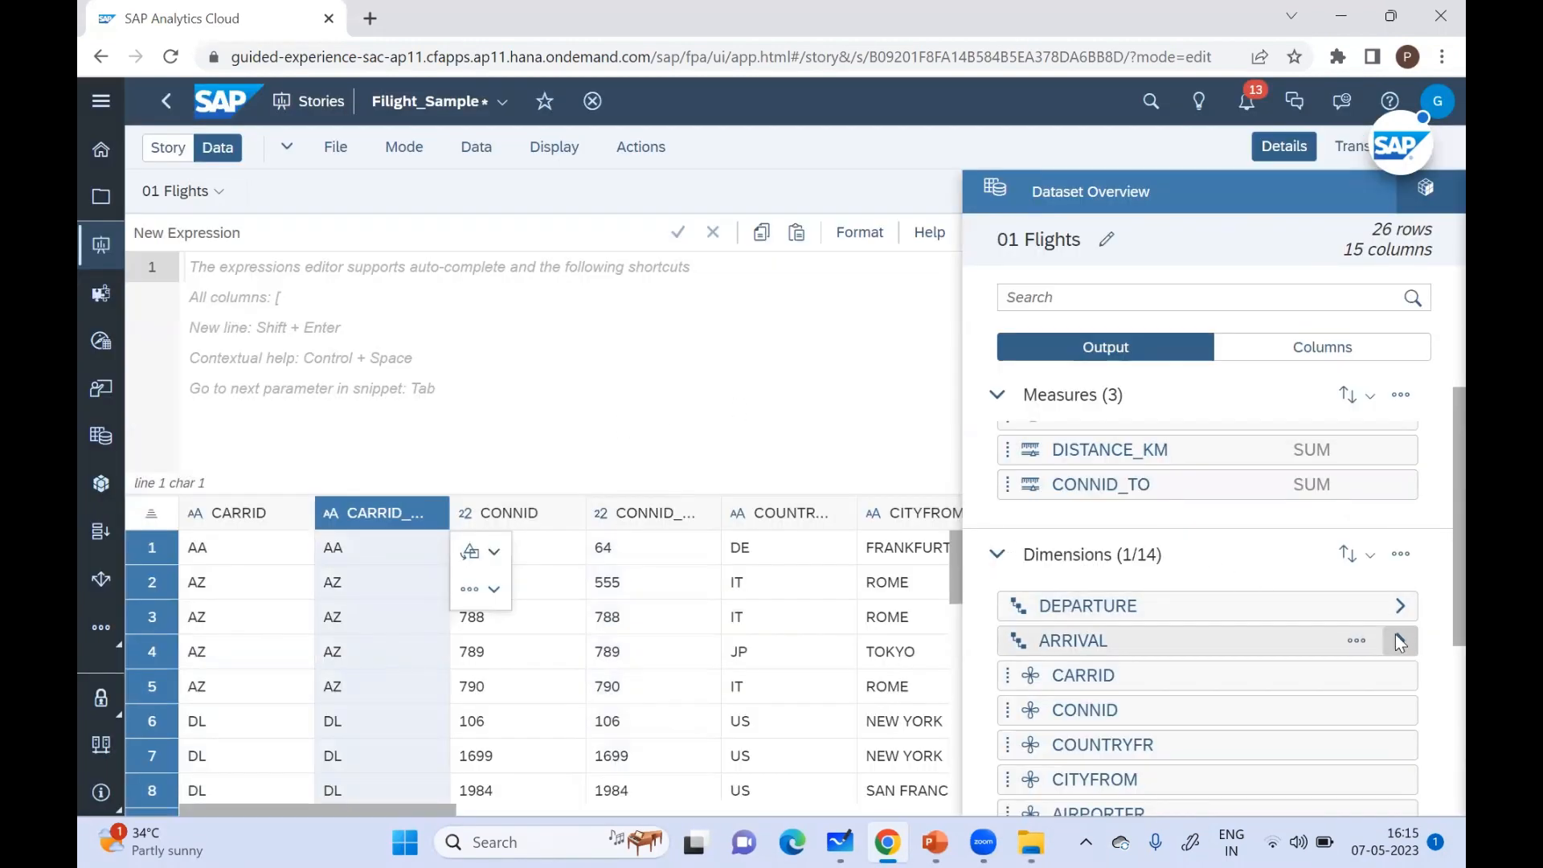
Step: Edit the ARRIVAL hierarchy and add CARRID_TO as the level below AIRPORTTO
{"action": "left_click", "coordinate": [1357, 640]}
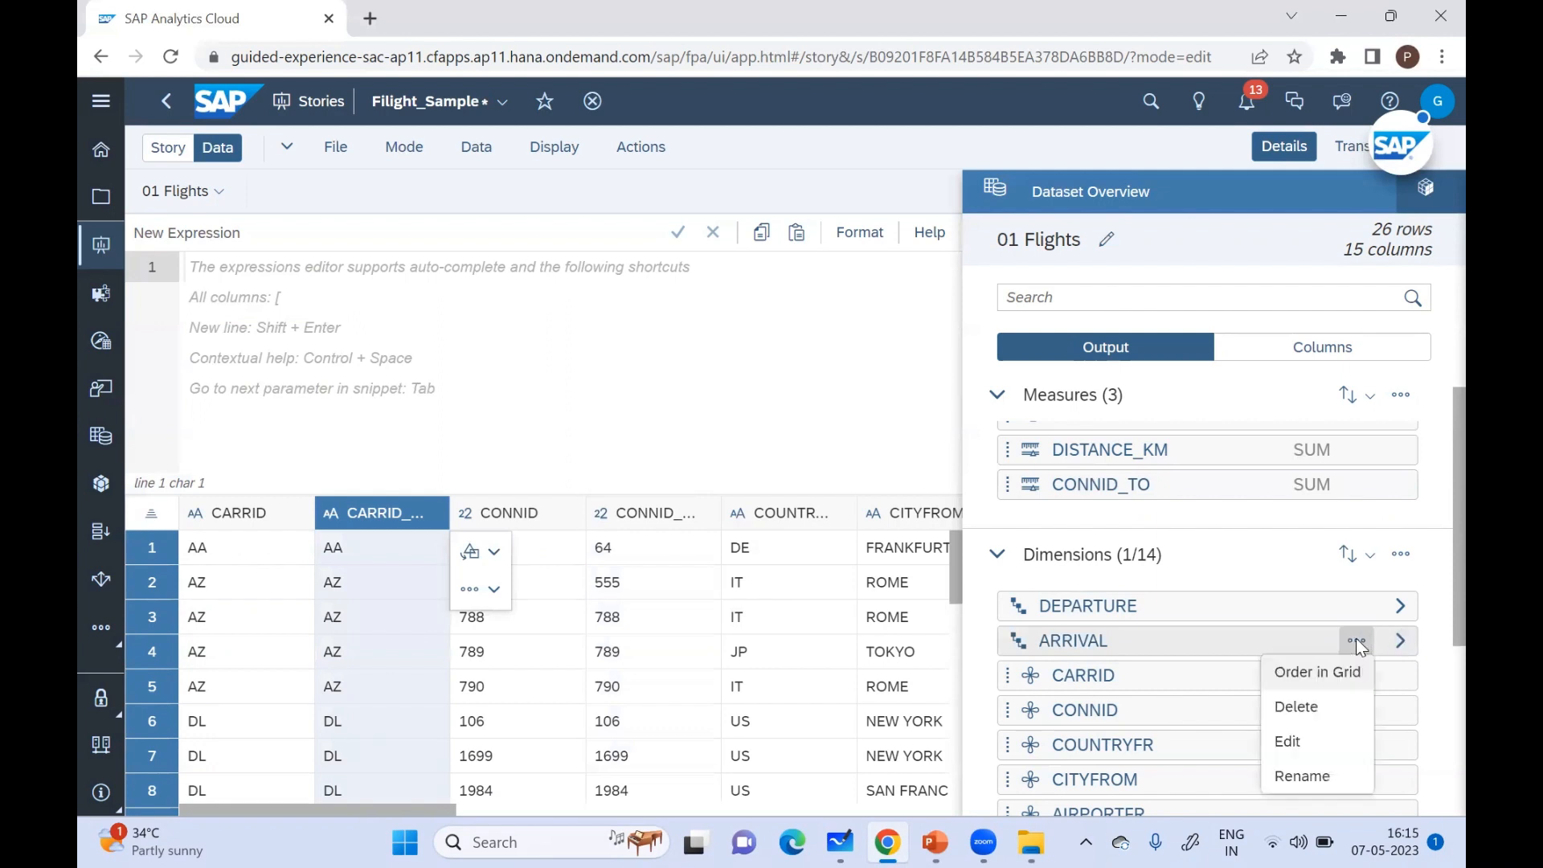
{"action": "left_click", "coordinate": [1288, 742]}
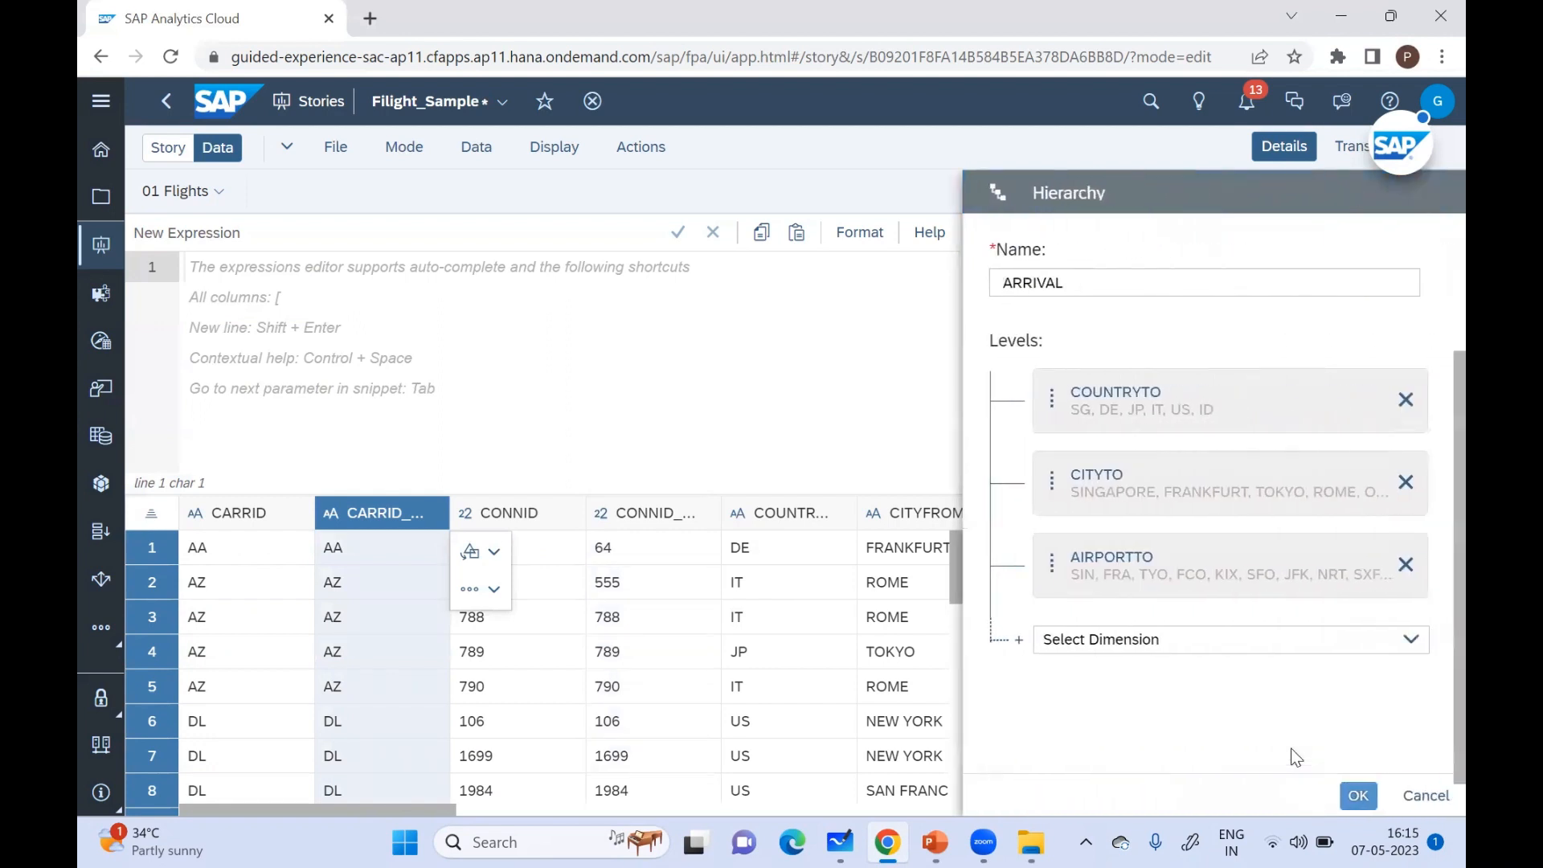
{"action": "left_click", "coordinate": [1250, 640]}
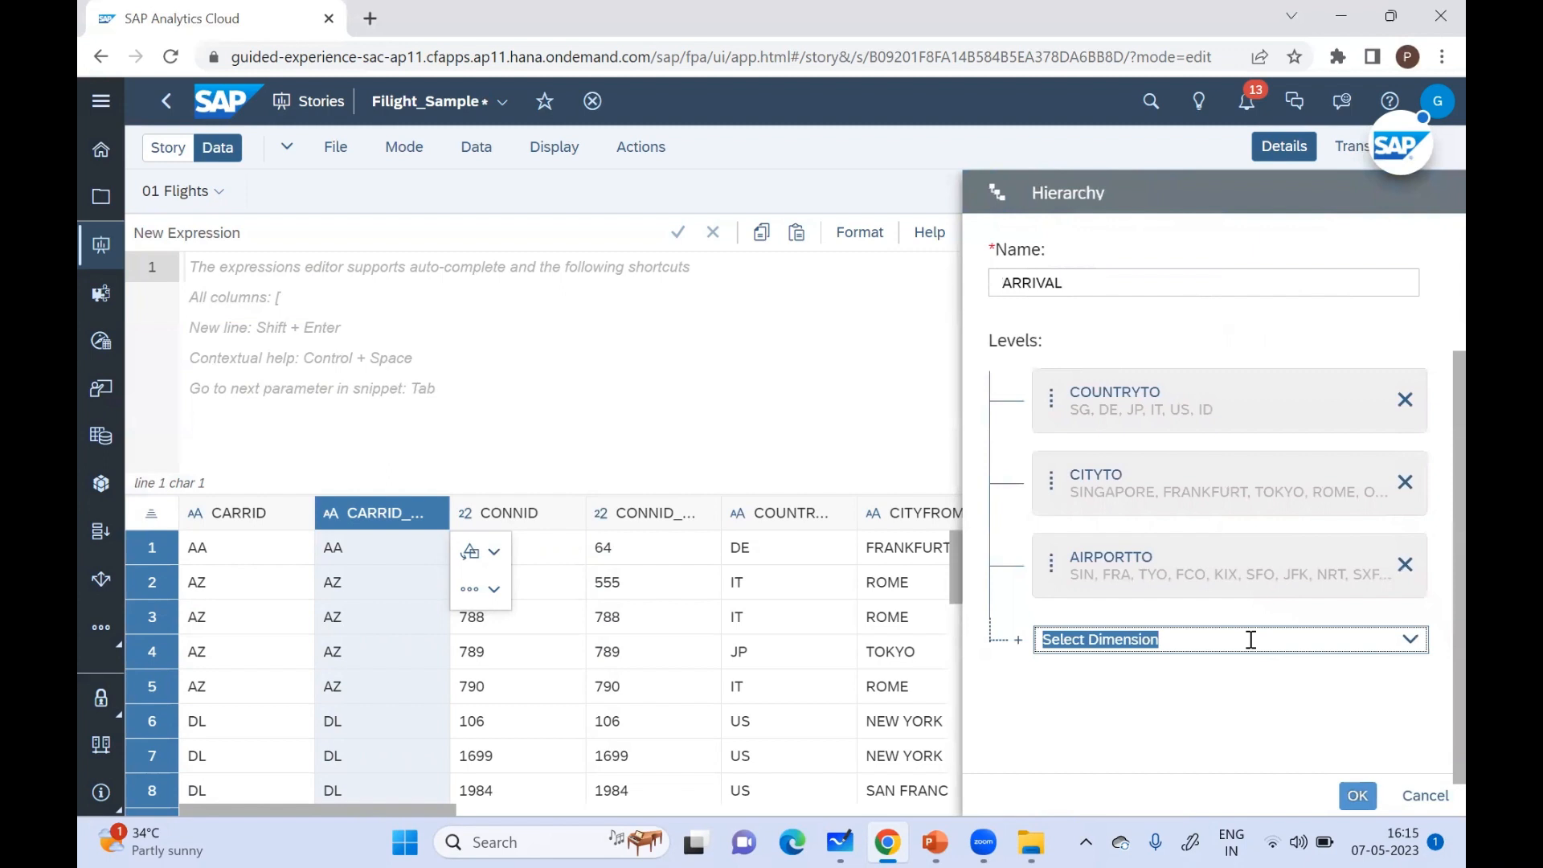
{"action": "left_click", "coordinate": [1412, 643]}
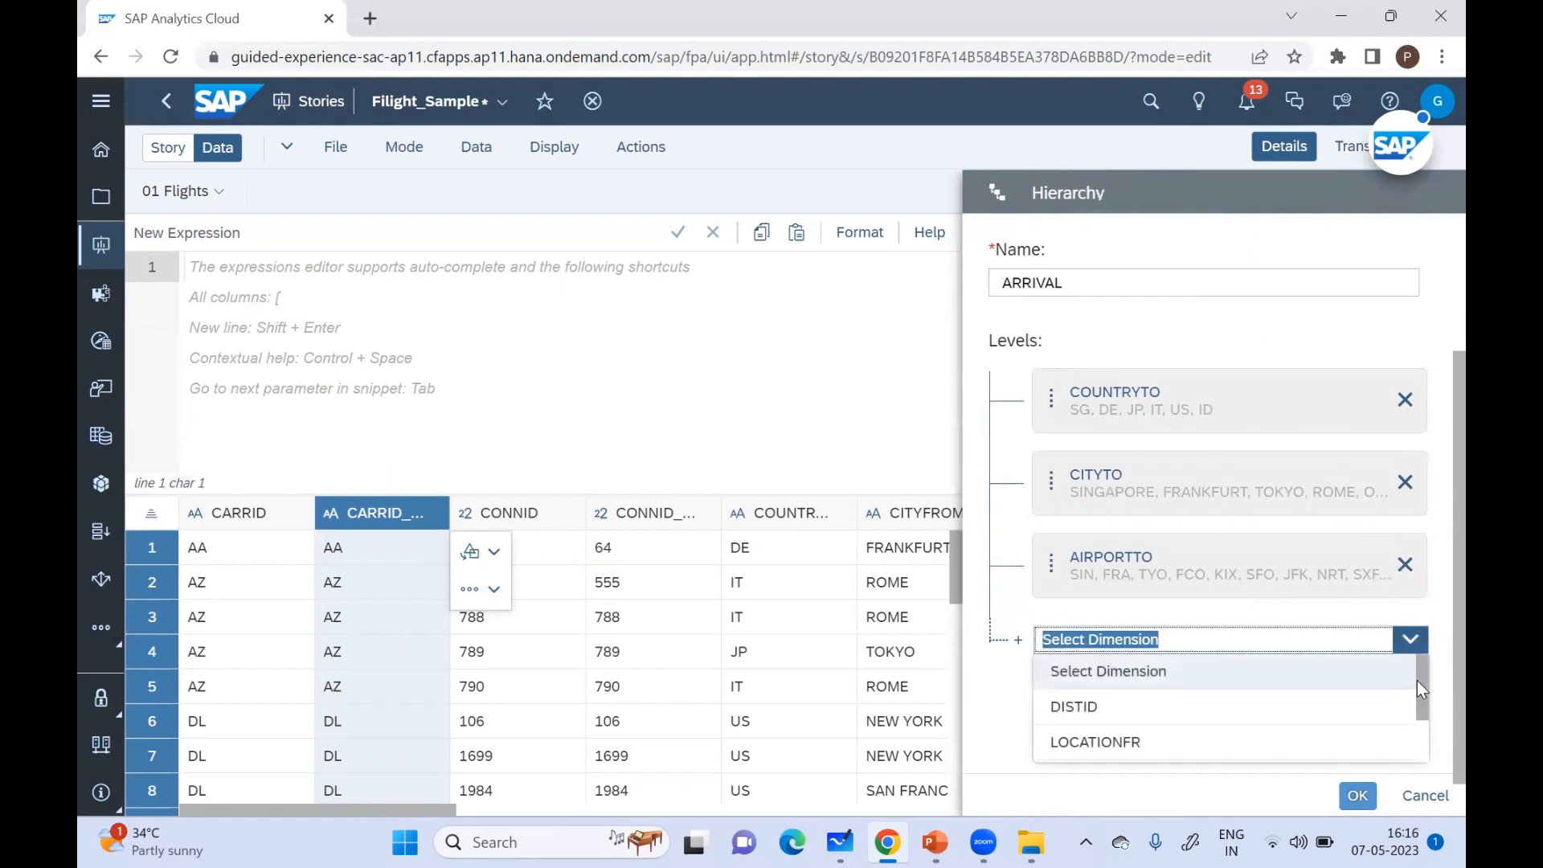
{"action": "left_click_drag", "start_coordinate": [1416, 680], "coordinate": [1416, 745]}
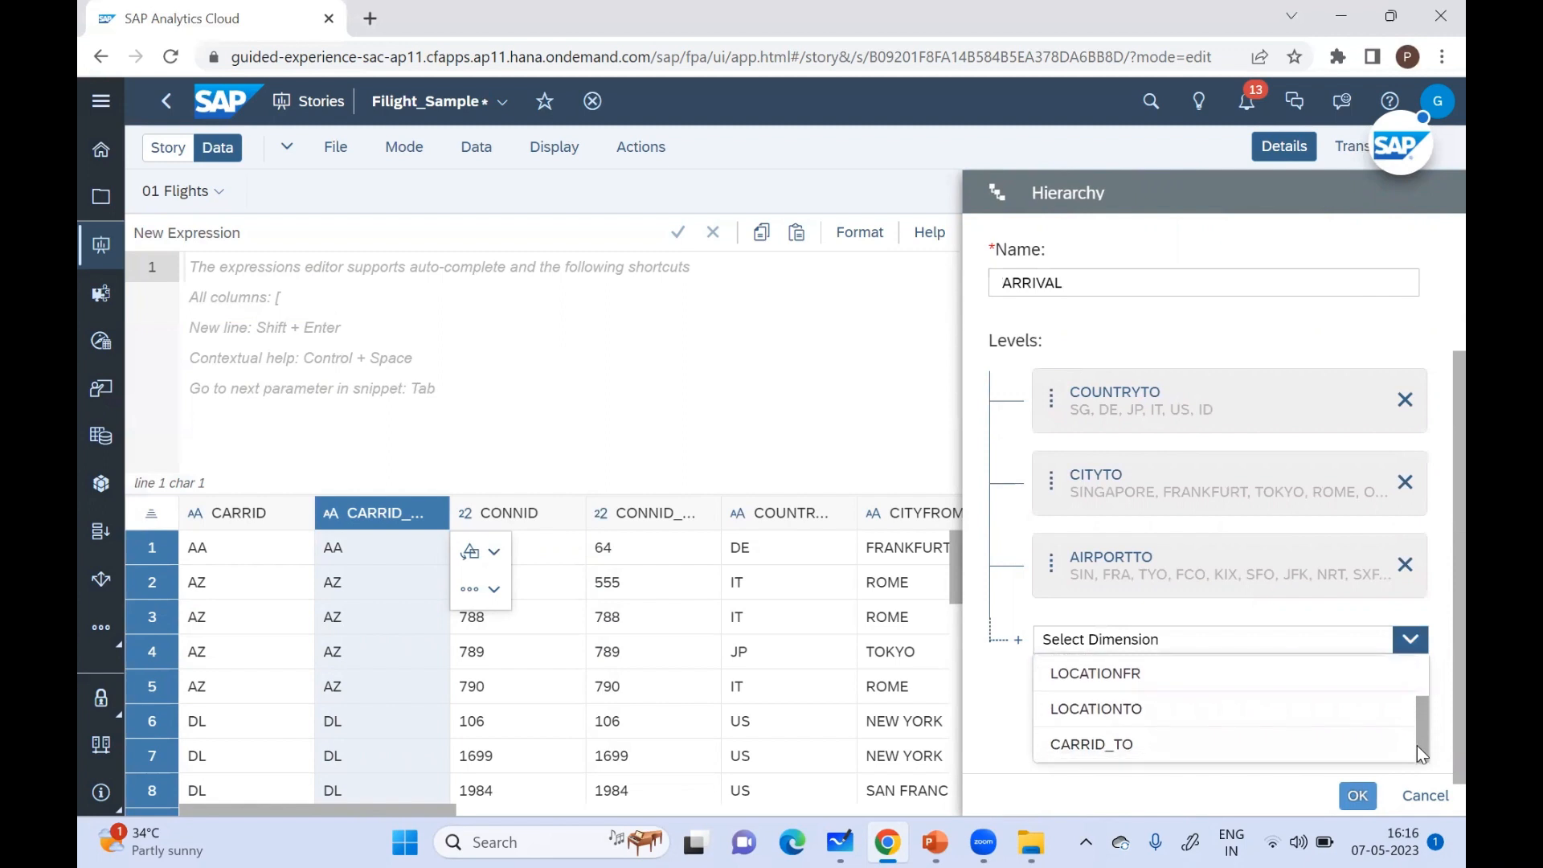
{"action": "left_click", "coordinate": [1108, 747]}
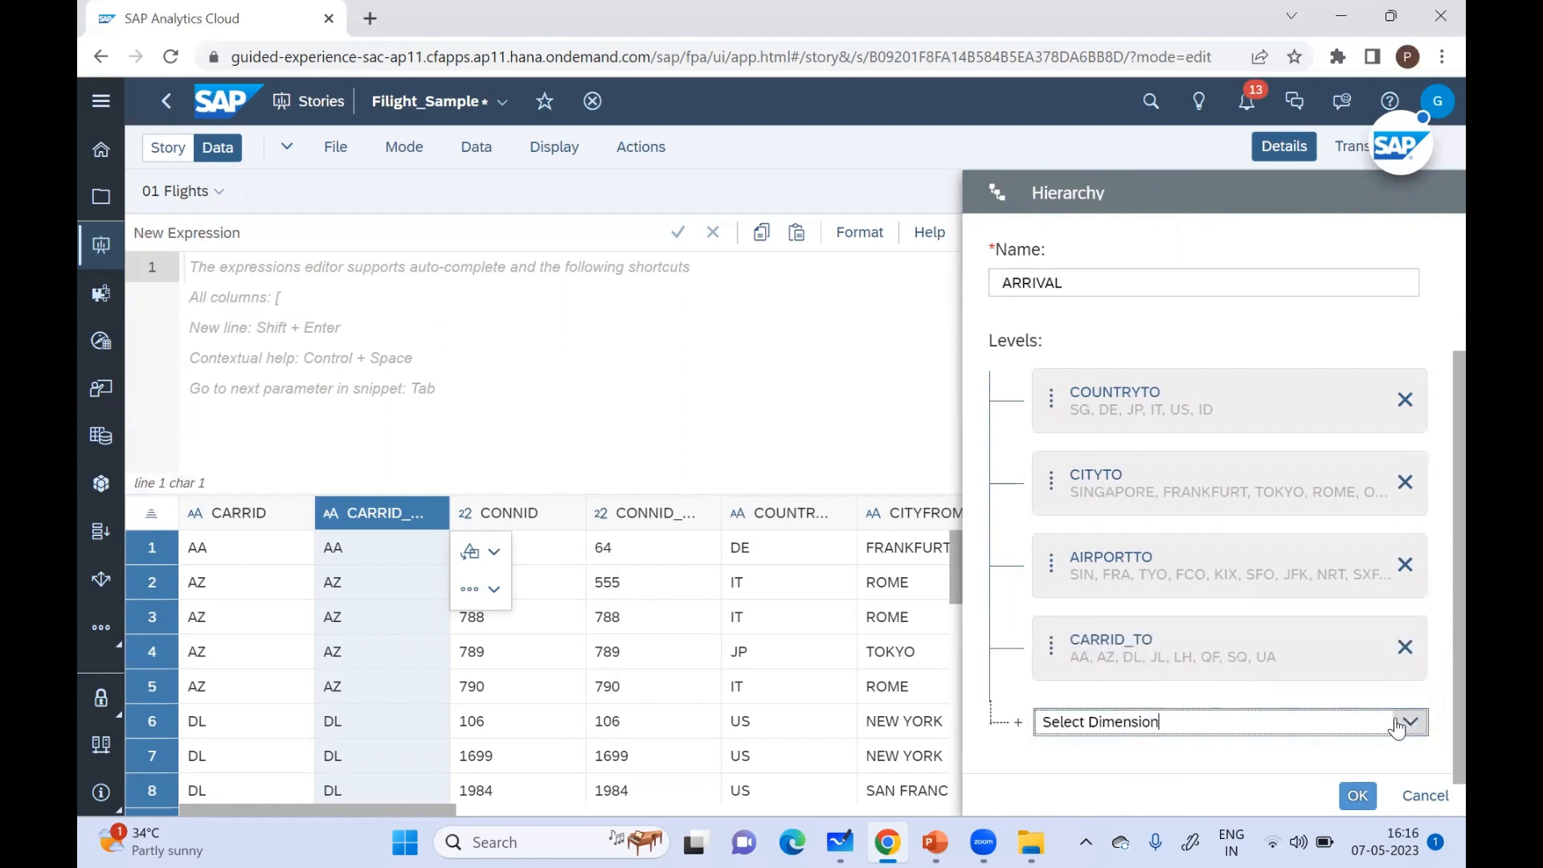
Step: Try to find a dimension matching "conn" for the next ARRIVAL level, clear the entry and save the hierarchy
{"action": "left_click", "coordinate": [1411, 723]}
{"action": "key", "text": "BackSpace"}
{"action": "key", "text": "BackSpace"}
{"action": "key", "text": "BackSpace"}
{"action": "key", "text": "BackSpace"}
{"action": "key", "text": "BackSpace"}
{"action": "key", "text": "BackSpace"}
{"action": "key", "text": "BackSpace"}
{"action": "key", "text": "BackSpace"}
{"action": "key", "text": "BackSpace"}
{"action": "key", "text": "BackSpace"}
{"action": "key", "text": "BackSpace"}
{"action": "key", "text": "BackSpace"}
{"action": "key", "text": "BackSpace"}
{"action": "key", "text": "BackSpace"}
{"action": "key", "text": "BackSpace"}
{"action": "key", "text": "BackSpace"}
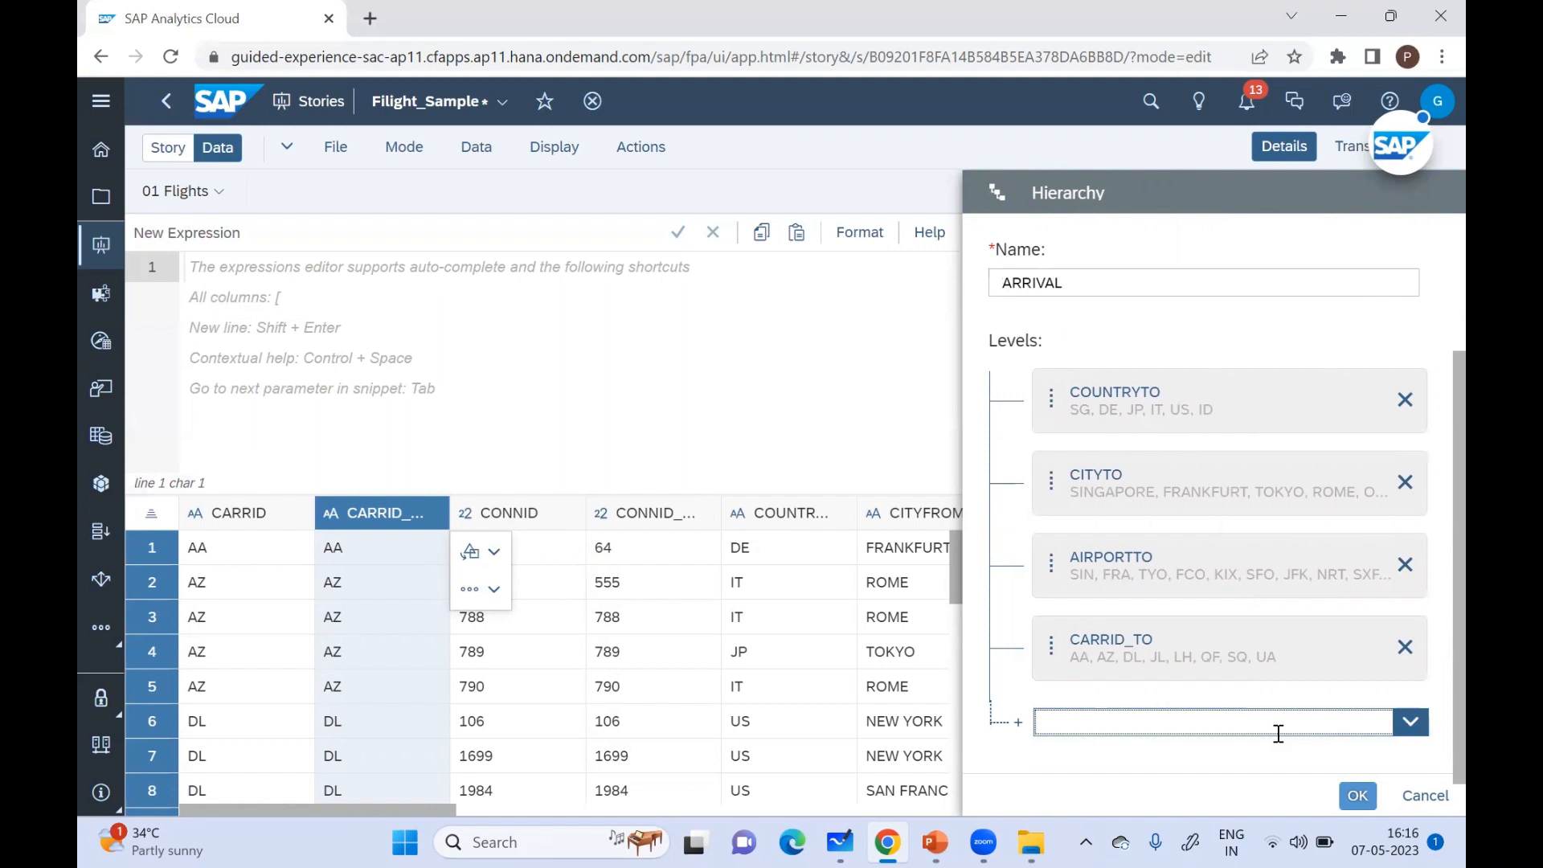
{"action": "type", "text": "conn"}
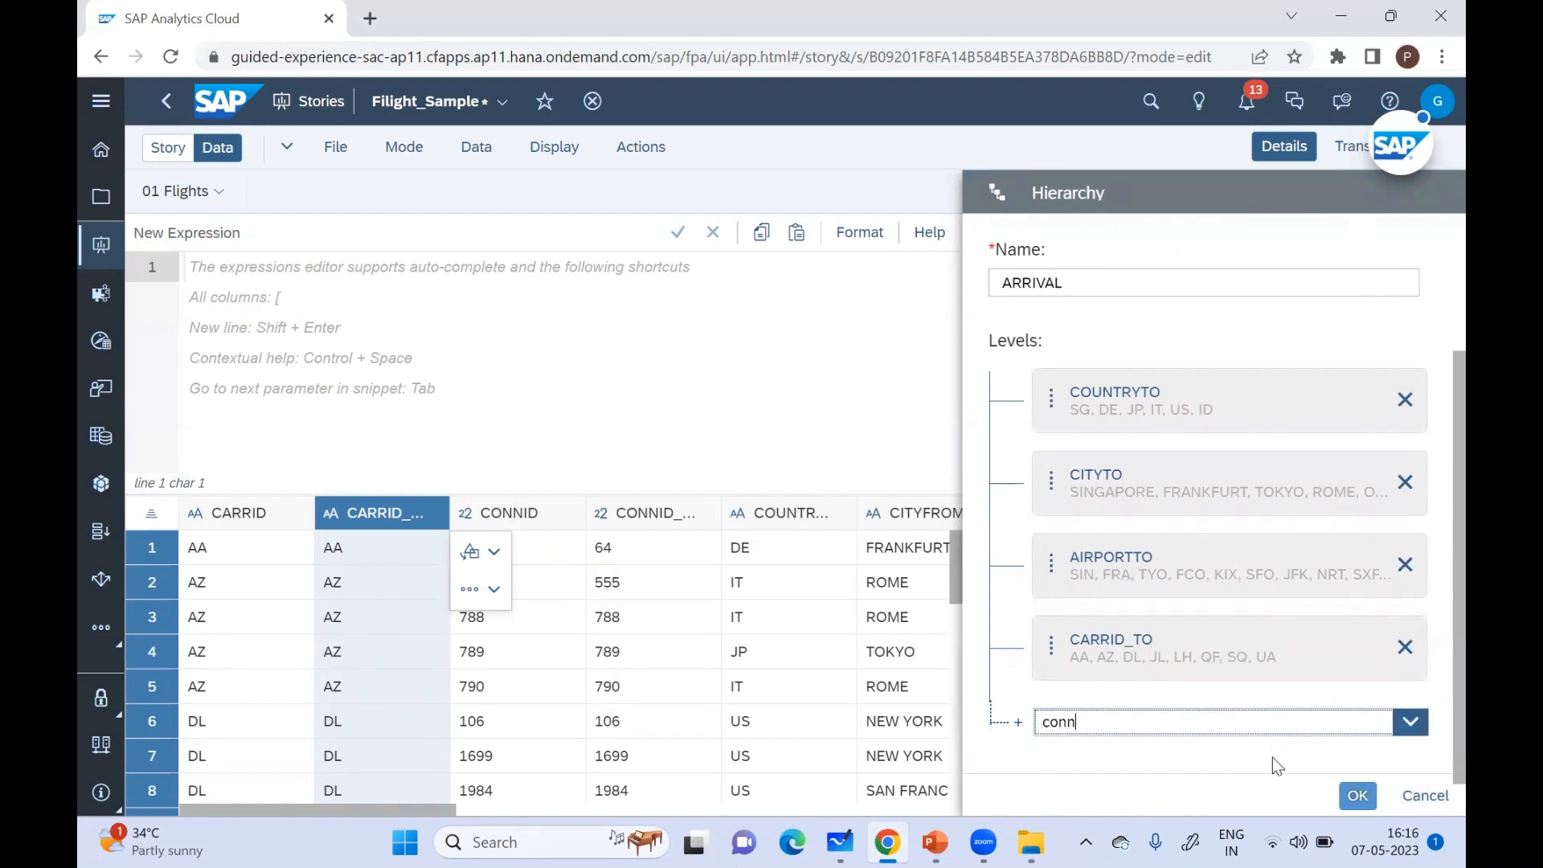
{"action": "key", "text": "BackSpace"}
{"action": "key", "text": "BackSpace"}
{"action": "key", "text": "BackSpace"}
{"action": "key", "text": "BackSpace"}
{"action": "left_click", "coordinate": [1353, 796]}
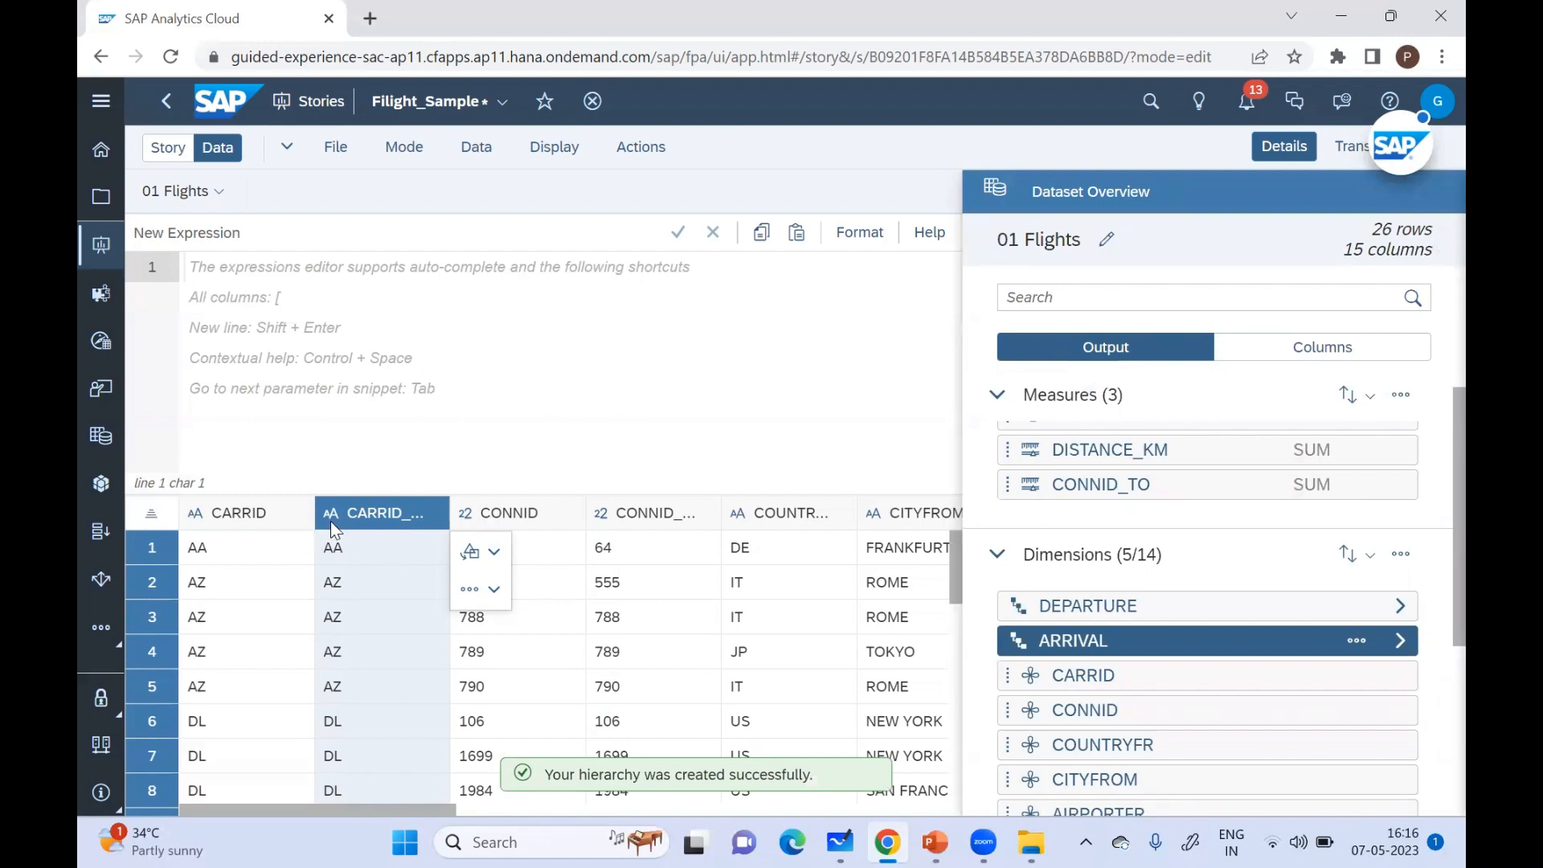
Step: Change the CONNID_TO measure to a dimension in the 01 Flights dataset
{"action": "left_click", "coordinate": [546, 509]}
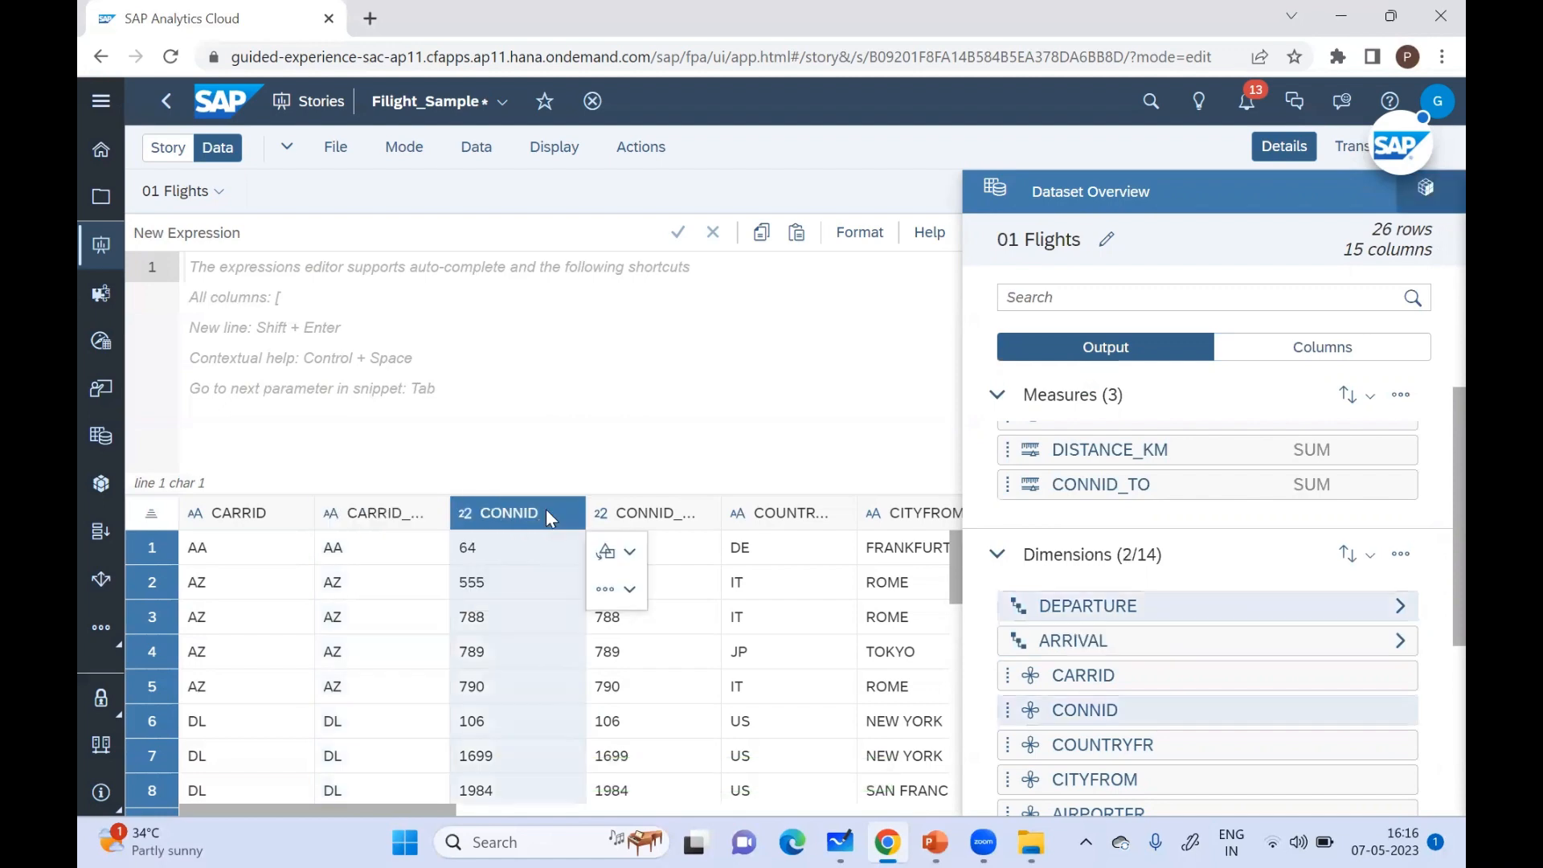
{"action": "left_click", "coordinate": [644, 516]}
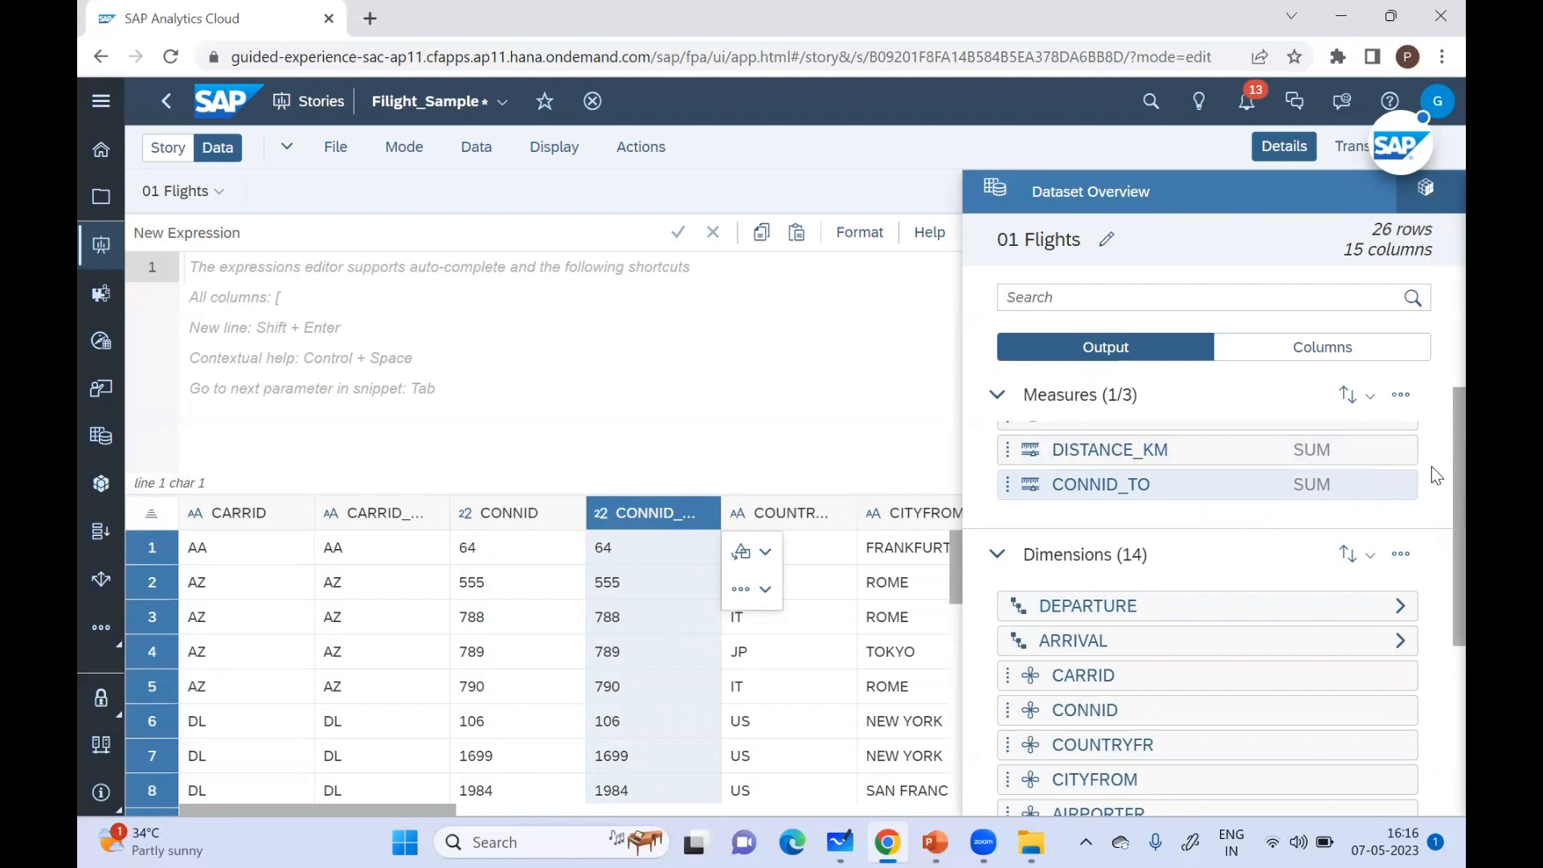
{"action": "scroll", "coordinate": [1436, 466], "scroll_direction": "up", "scroll_amount": 1}
{"action": "mouse_move", "coordinate": [1379, 516]}
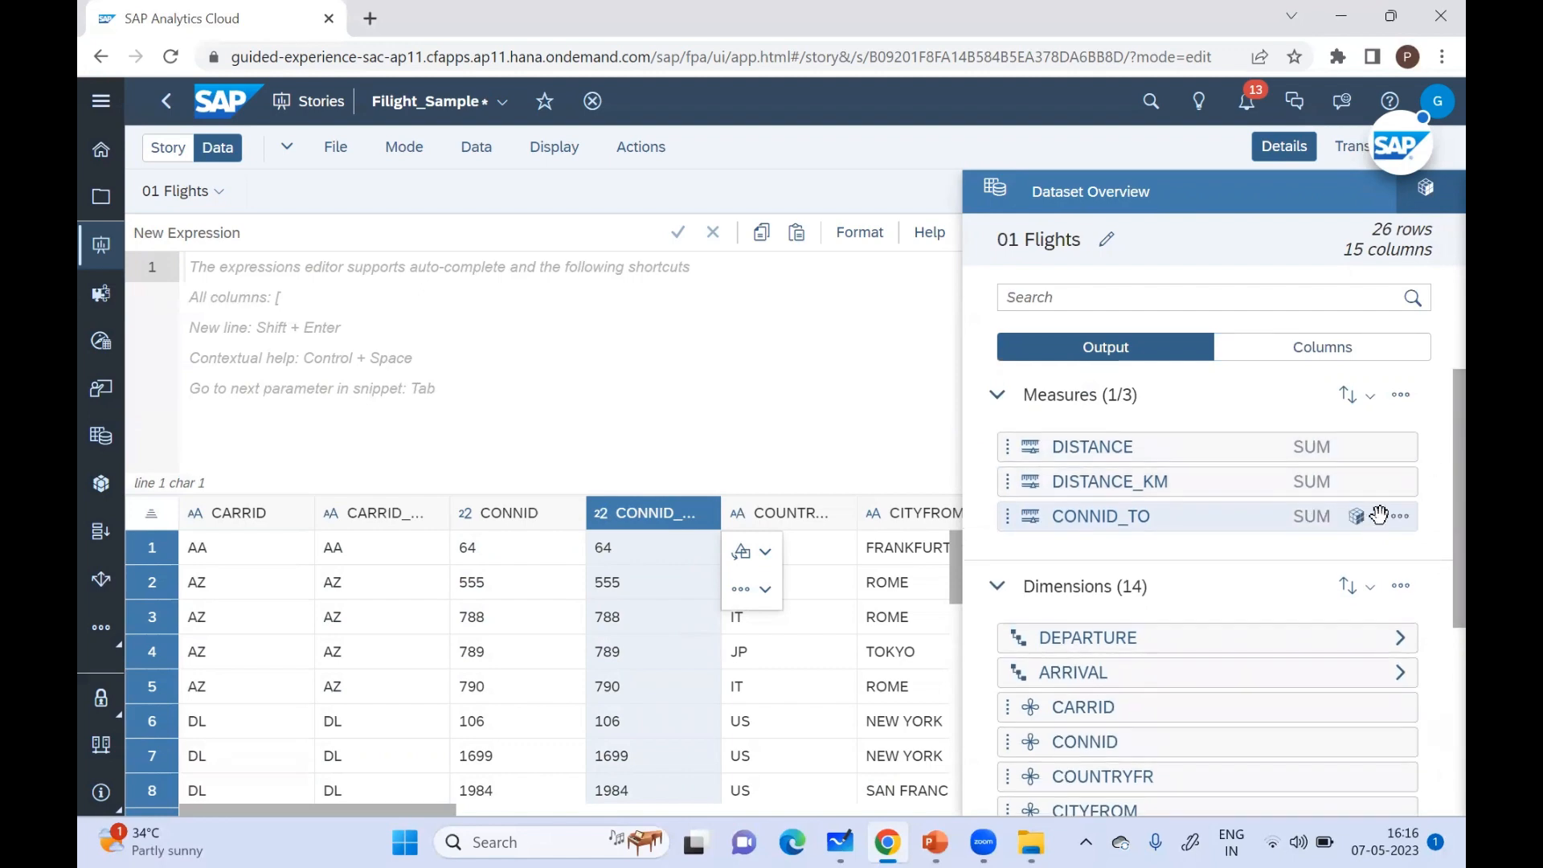
{"action": "left_click", "coordinate": [1397, 521]}
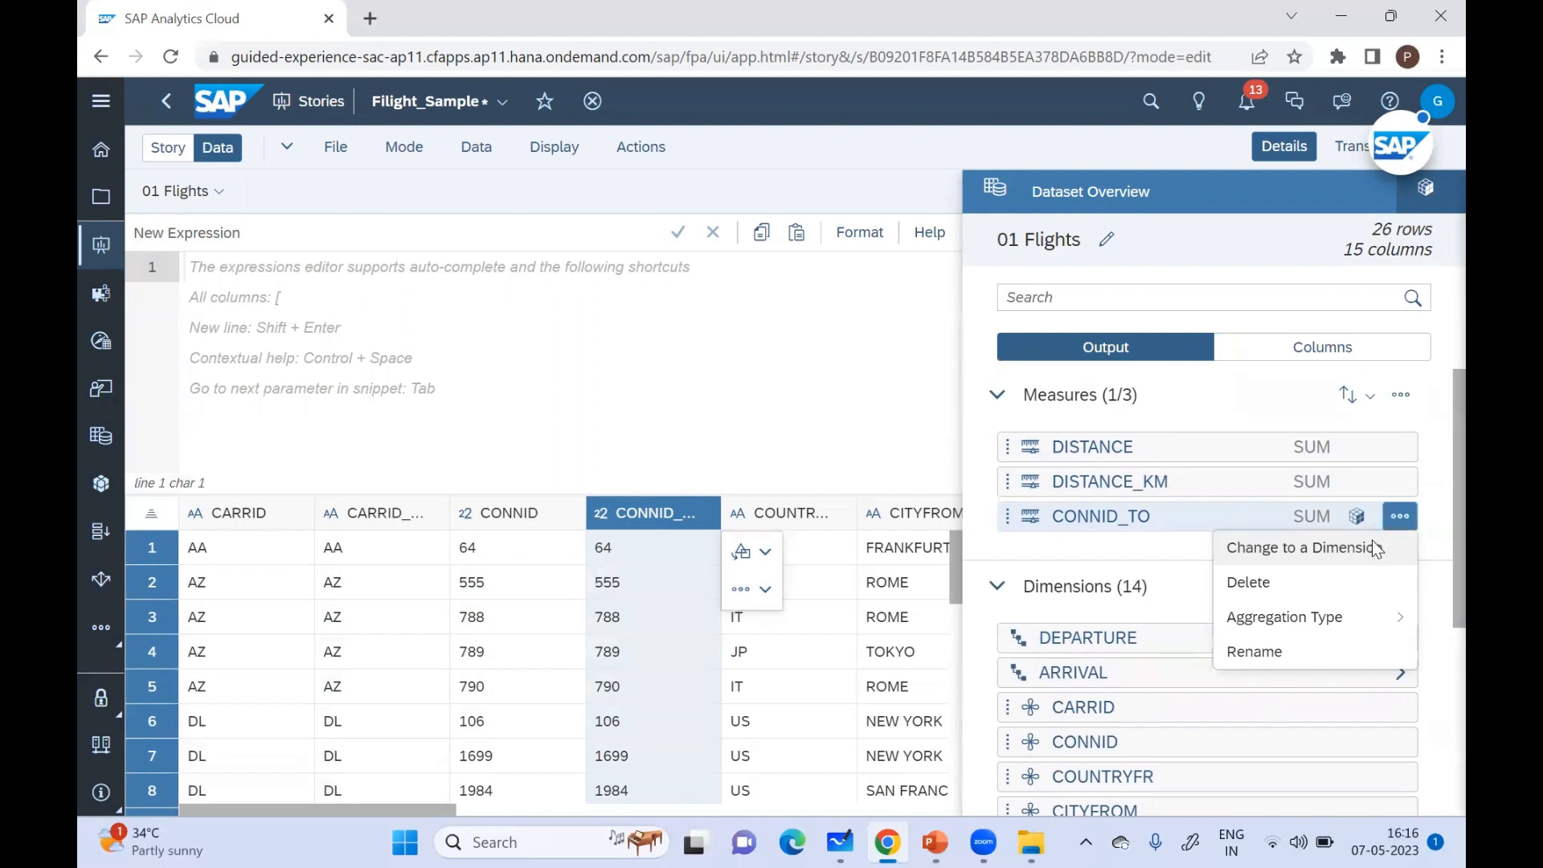
{"action": "left_click", "coordinate": [1263, 548]}
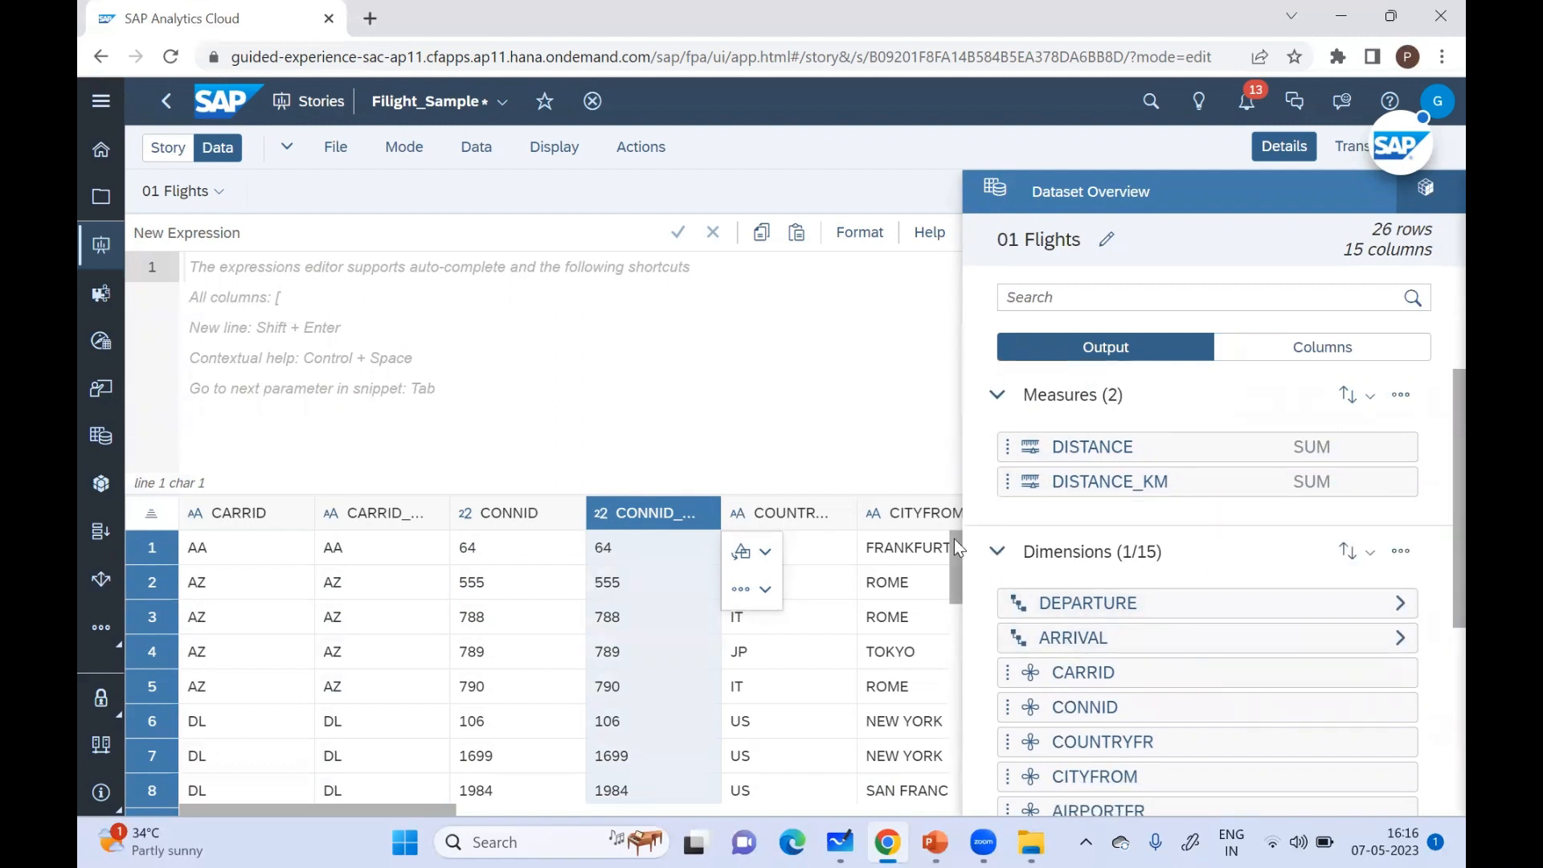
Step: Reopen the ARRIVAL hierarchy for editing and clear the placeholder text in the dimension selection below CARRID_TO
{"action": "left_click", "coordinate": [1357, 638]}
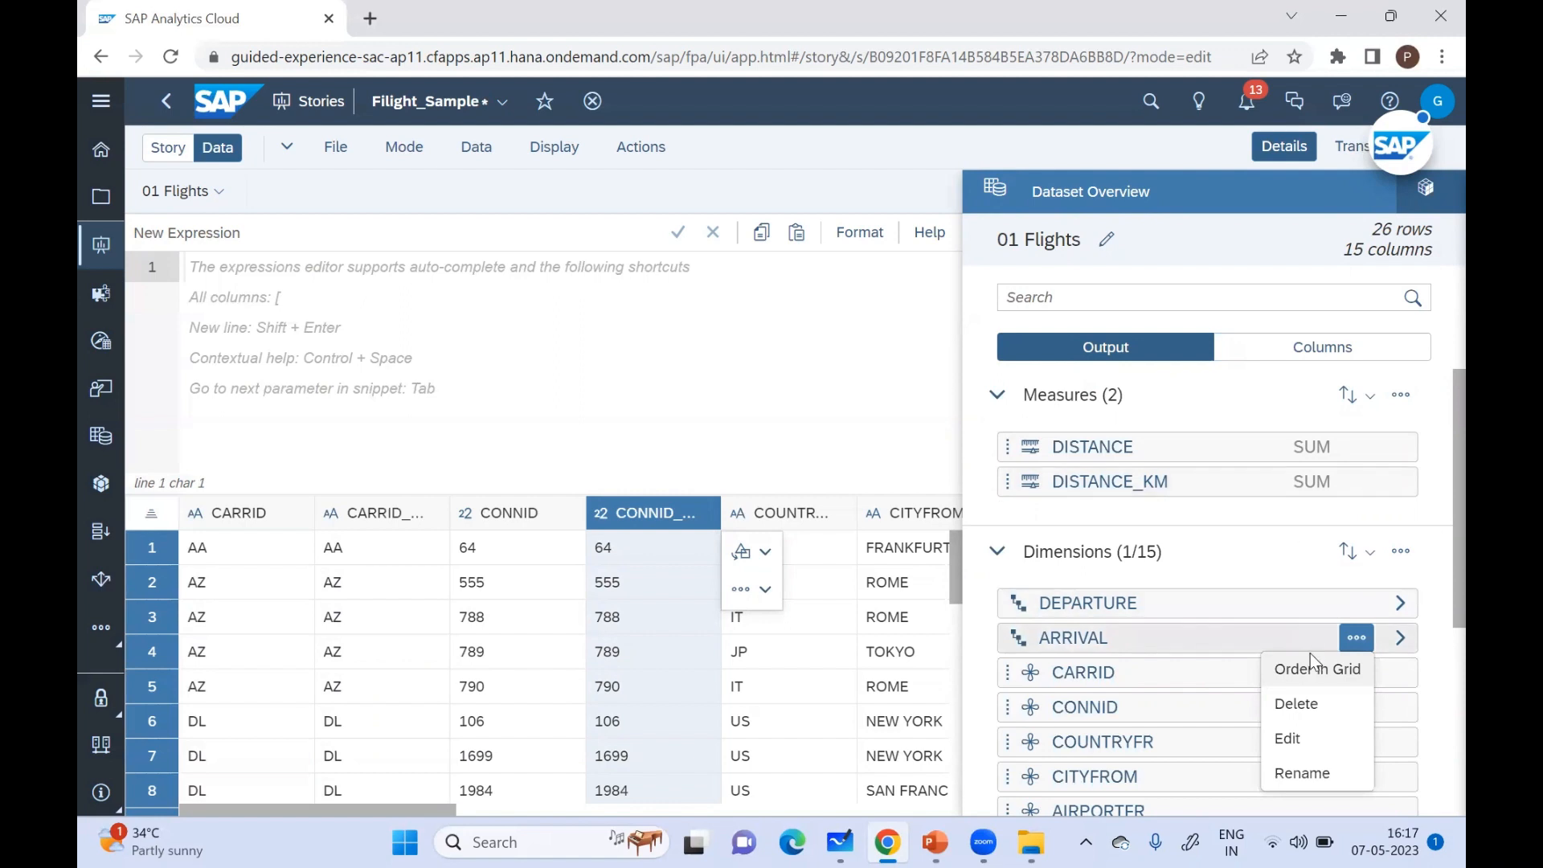
{"action": "left_click", "coordinate": [1288, 739]}
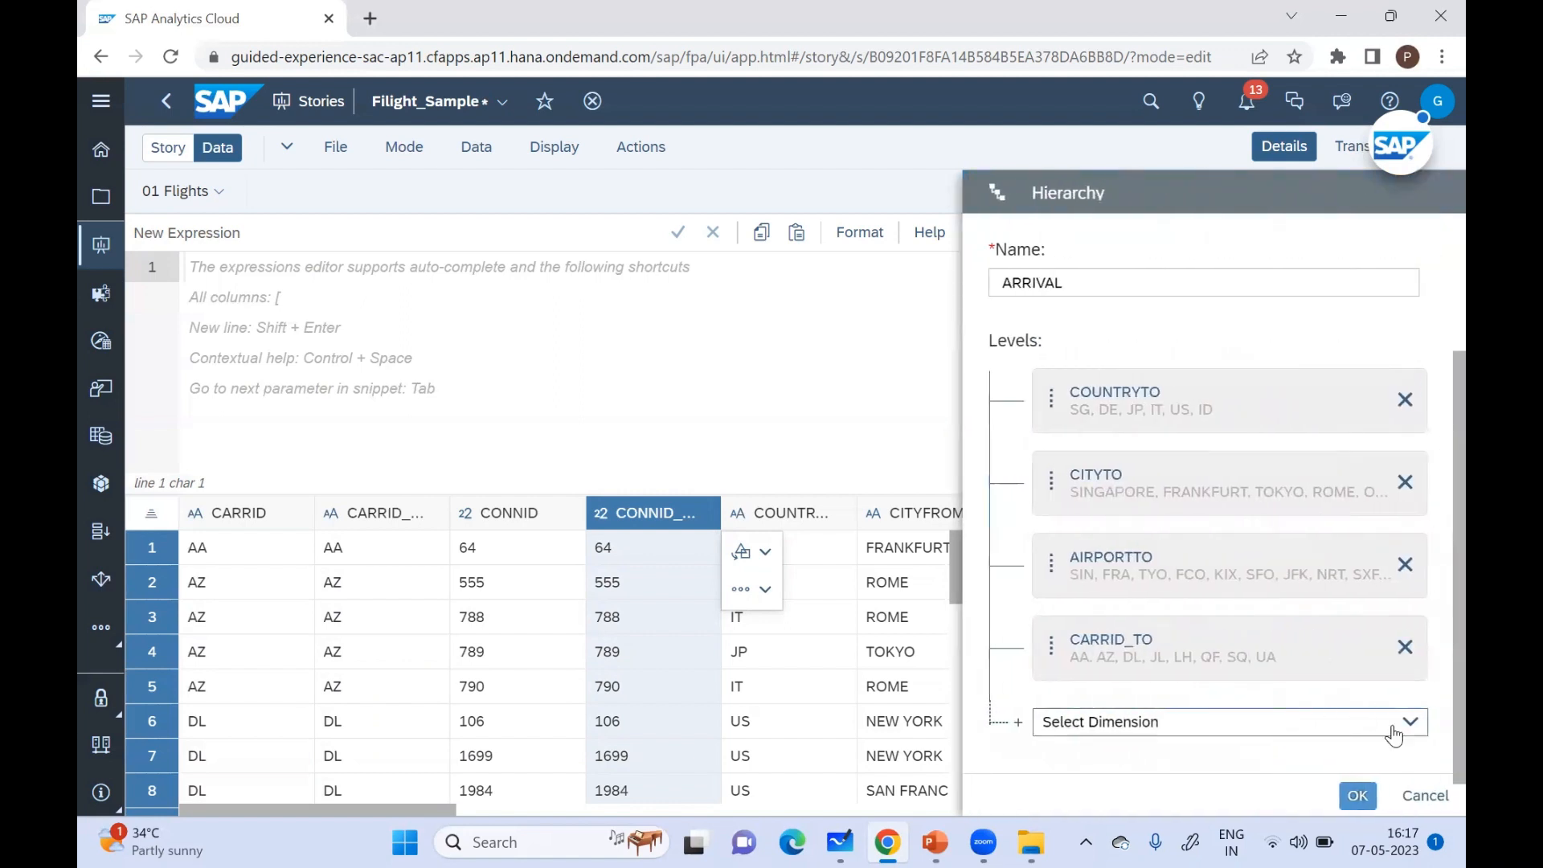
{"action": "left_click", "coordinate": [1408, 723]}
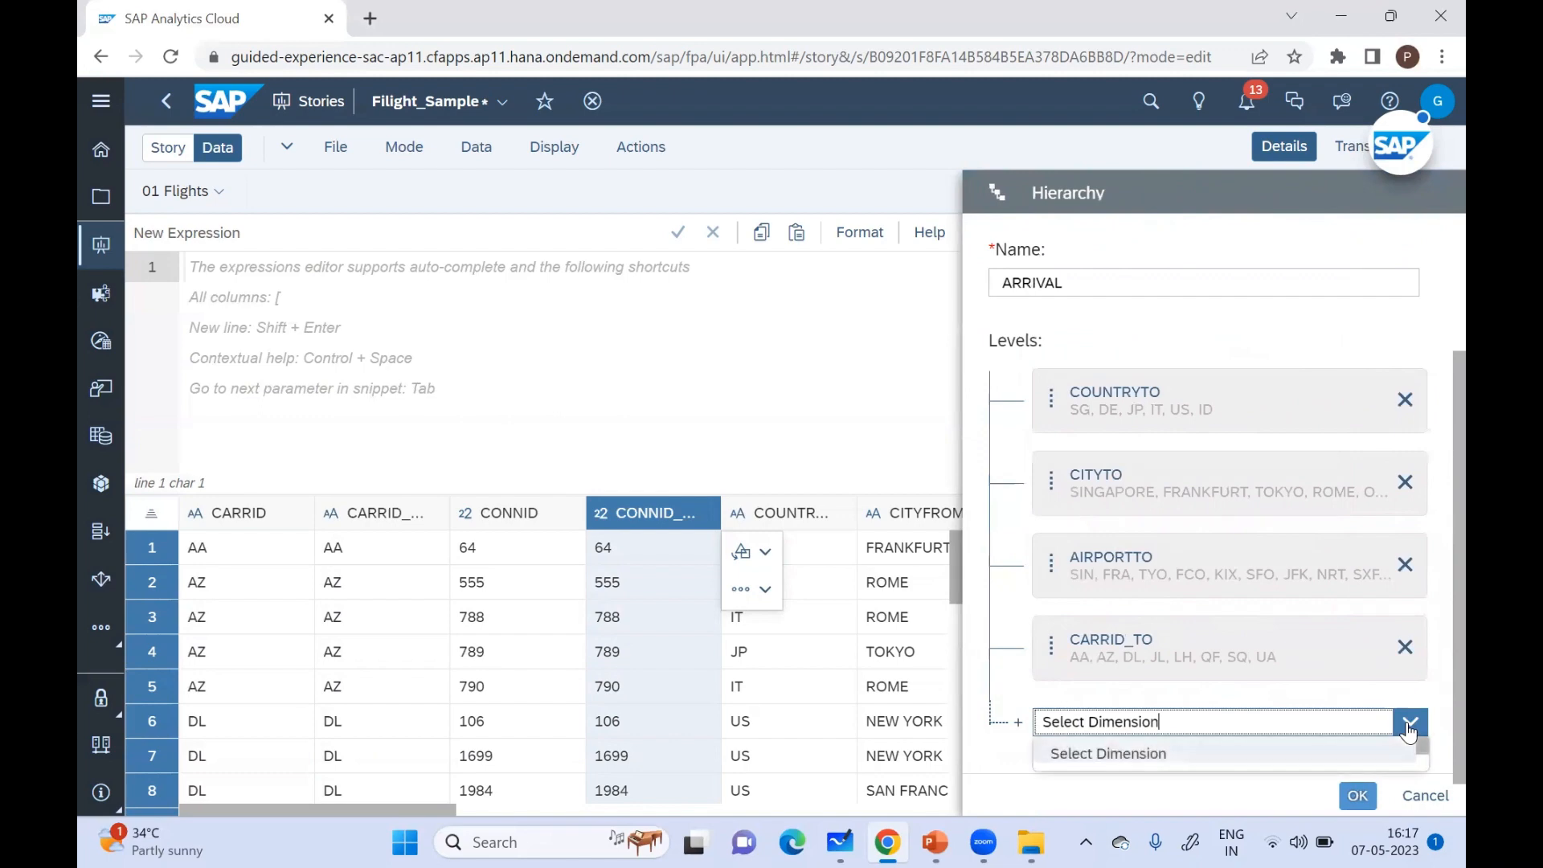
{"action": "left_click", "coordinate": [1408, 724]}
{"action": "left_click", "coordinate": [1408, 728]}
{"action": "key", "text": "BackSpace"}
{"action": "key", "text": "BackSpace"}
{"action": "key", "text": "BackSpace"}
{"action": "key", "text": "BackSpace"}
{"action": "key", "text": "BackSpace"}
{"action": "key", "text": "BackSpace"}
{"action": "key", "text": "BackSpace"}
{"action": "key", "text": "BackSpace"}
{"action": "key", "text": "BackSpace"}
{"action": "key", "text": "BackSpace"}
{"action": "key", "text": "BackSpace"}
{"action": "key", "text": "BackSpace"}
{"action": "key", "text": "BackSpace"}
{"action": "key", "text": "BackSpace"}
{"action": "key", "text": "BackSpace"}
{"action": "key", "text": "BackSpace"}
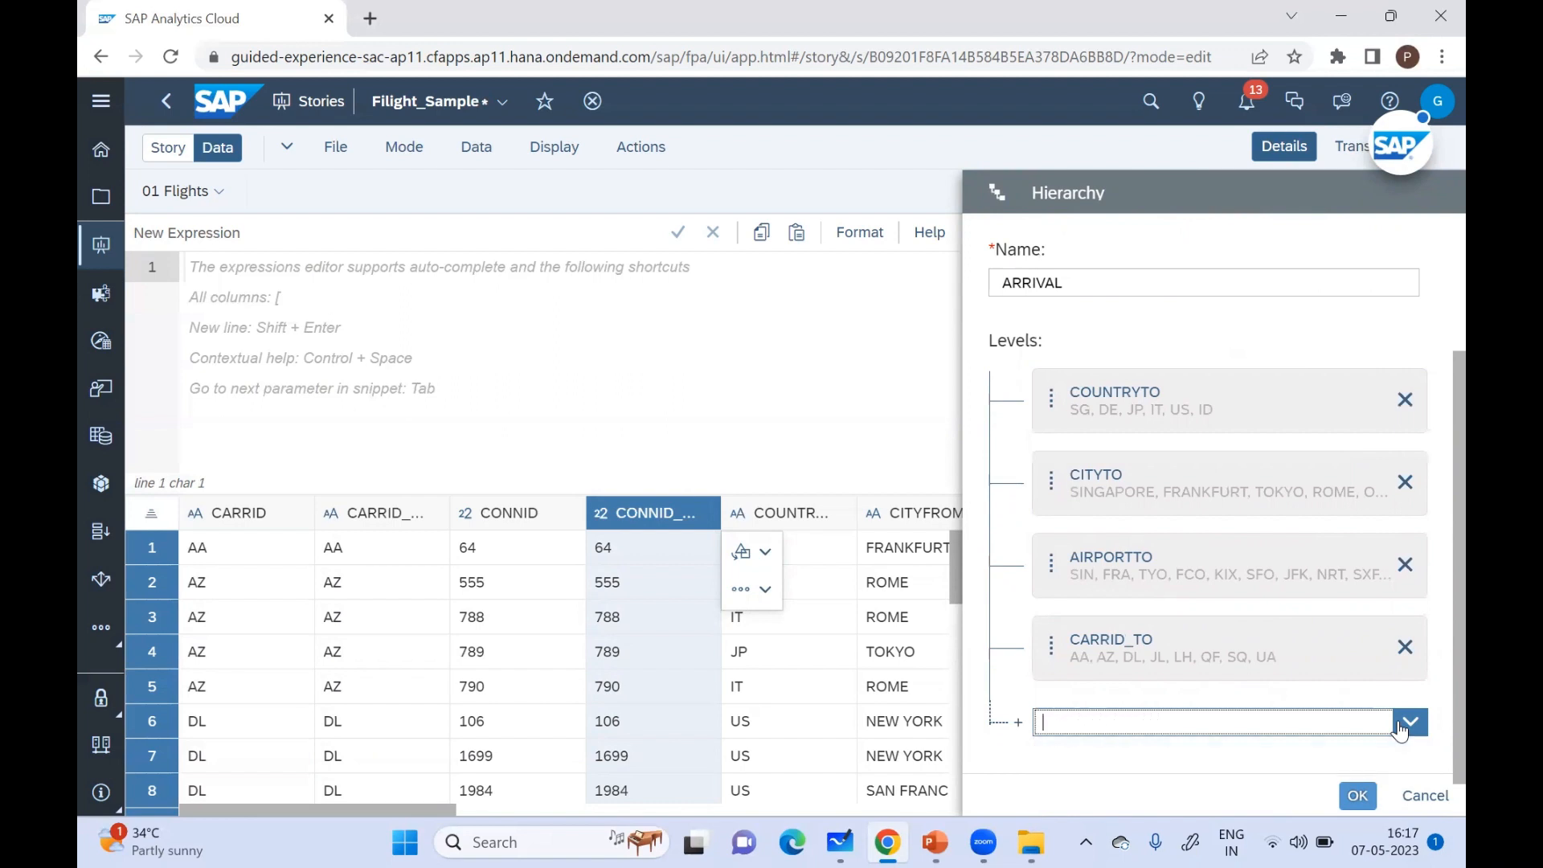
Step: Add CONNID_TO as the last level of the ARRIVAL hierarchy and create the hierarchy
{"action": "type", "text": "CO"}
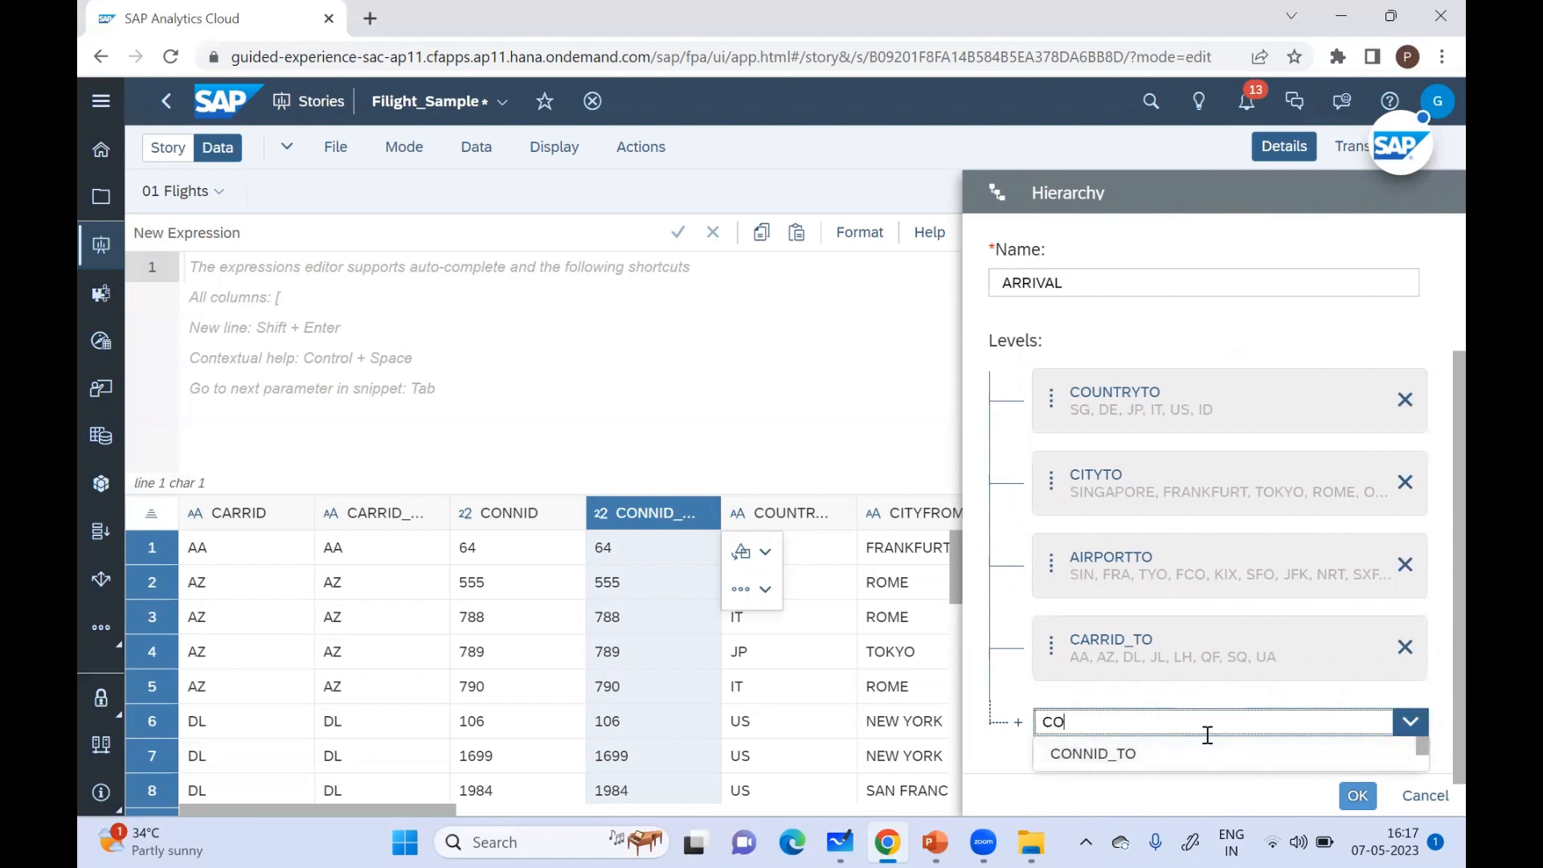
{"action": "left_click", "coordinate": [1185, 752]}
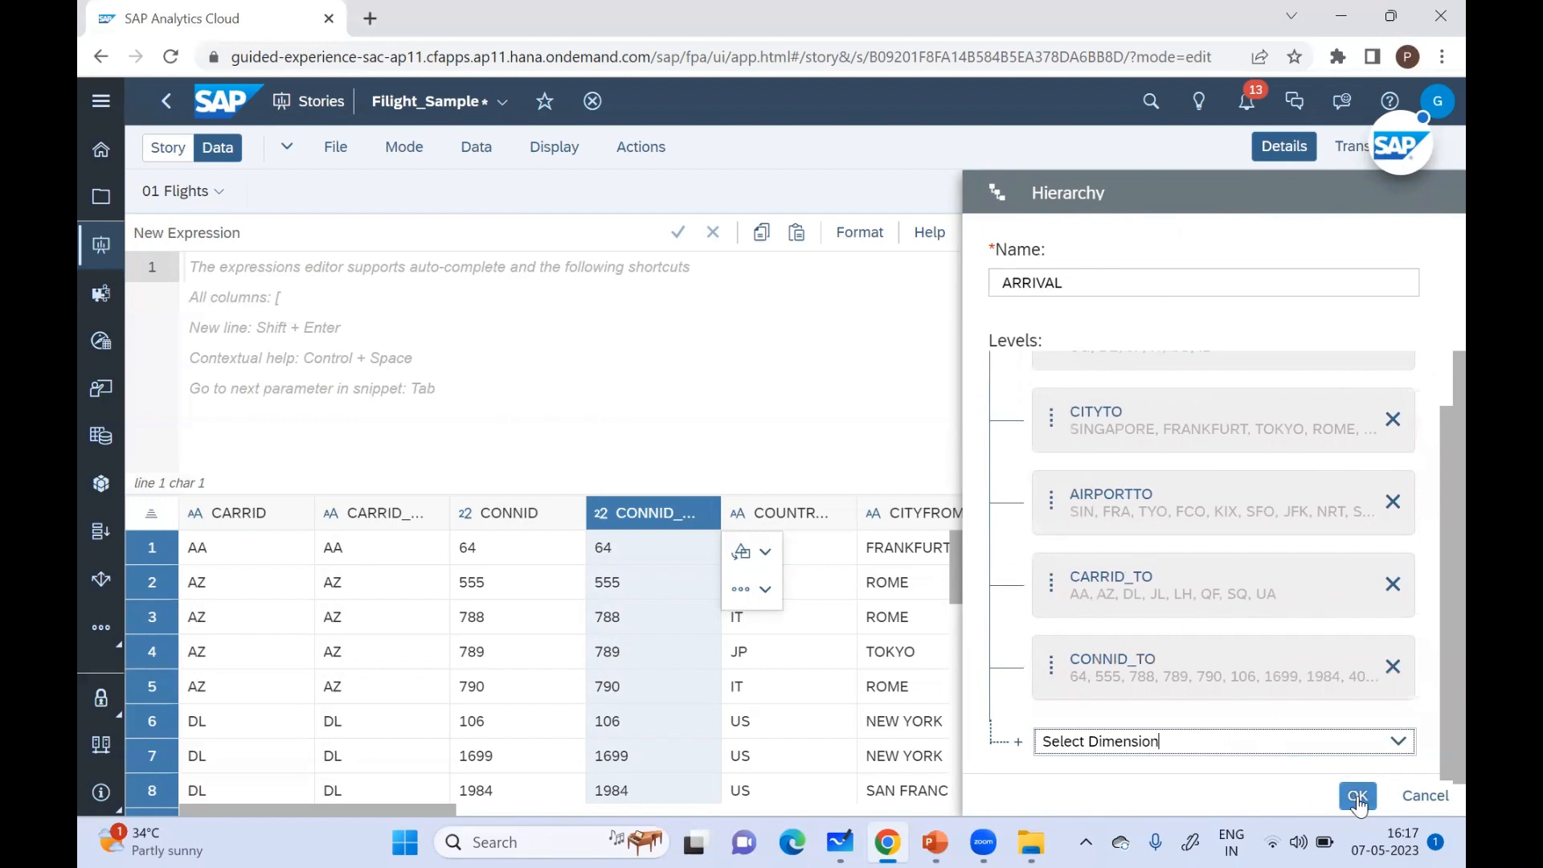
{"action": "left_click", "coordinate": [1358, 797]}
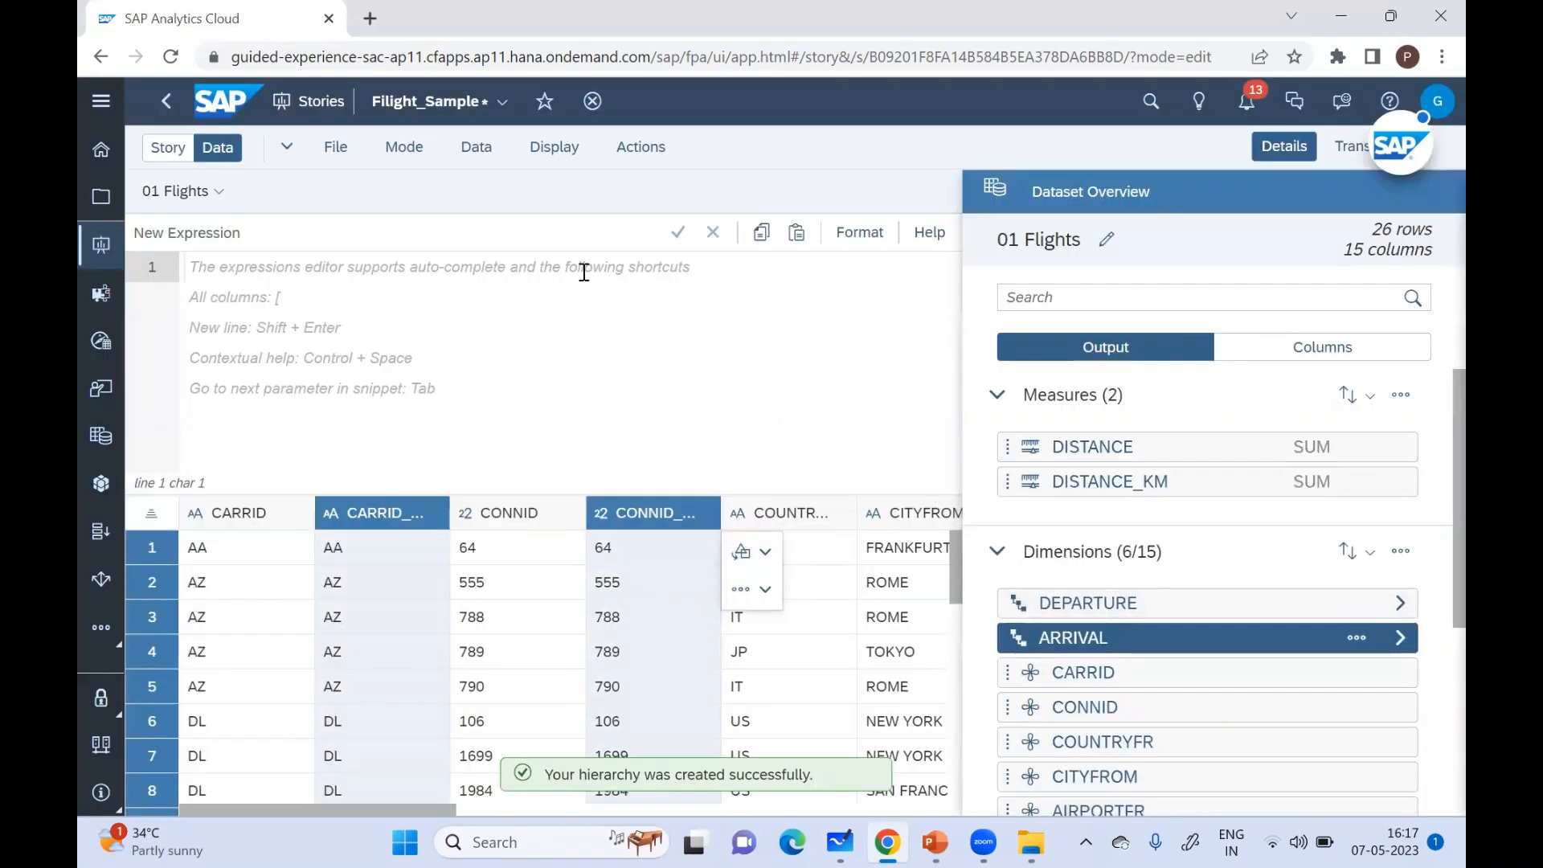
Step: Save the story together with the model changes and dismiss the dataset structure notice
{"action": "left_click", "coordinate": [335, 146]}
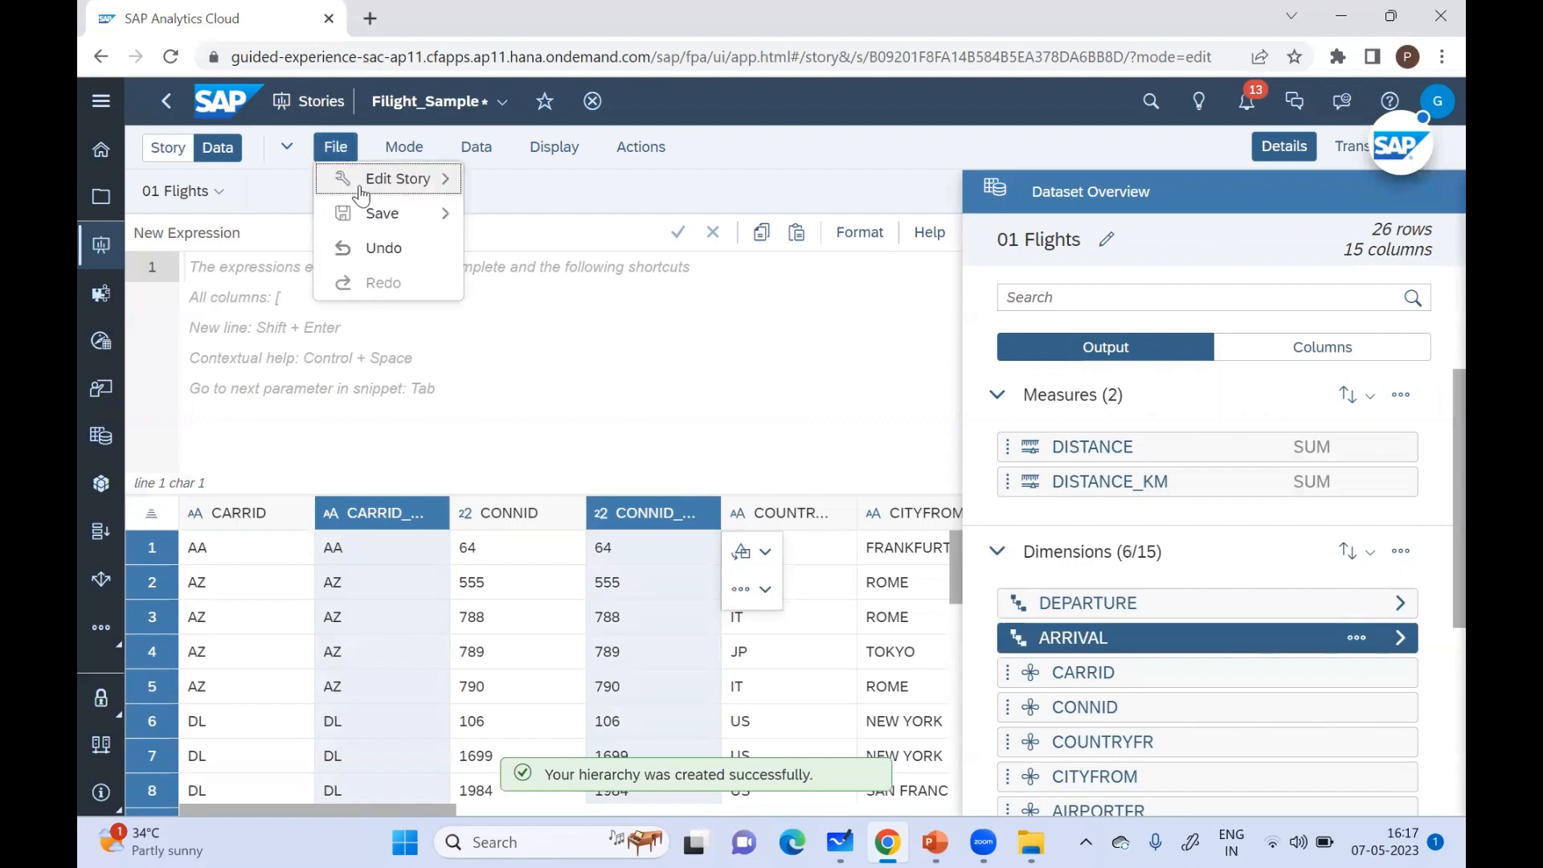
{"action": "mouse_move", "coordinate": [366, 213]}
{"action": "left_click", "coordinate": [511, 215]}
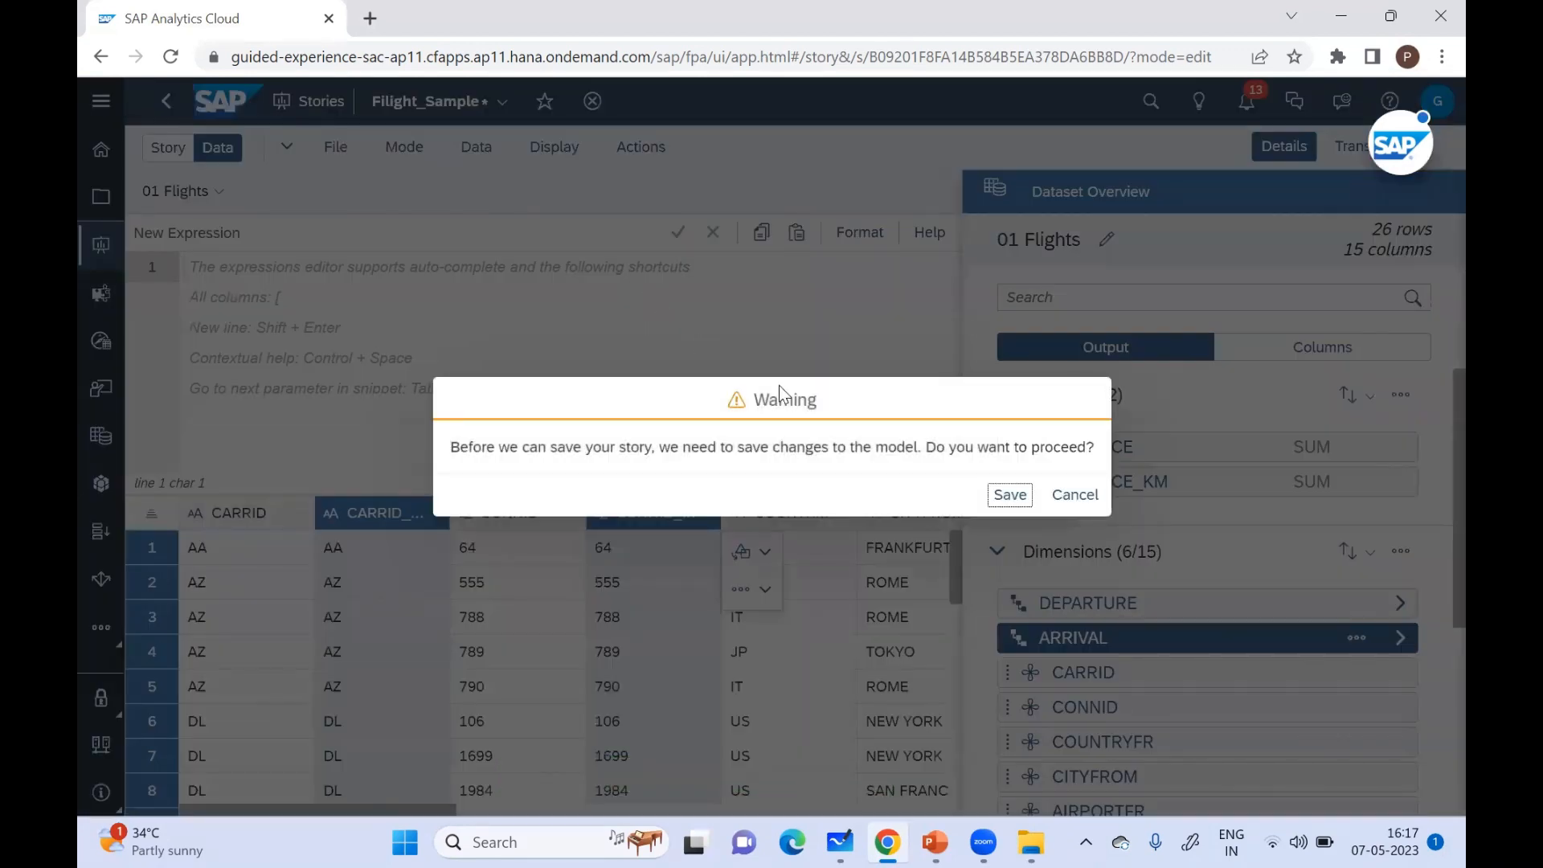
{"action": "left_click", "coordinate": [1010, 495]}
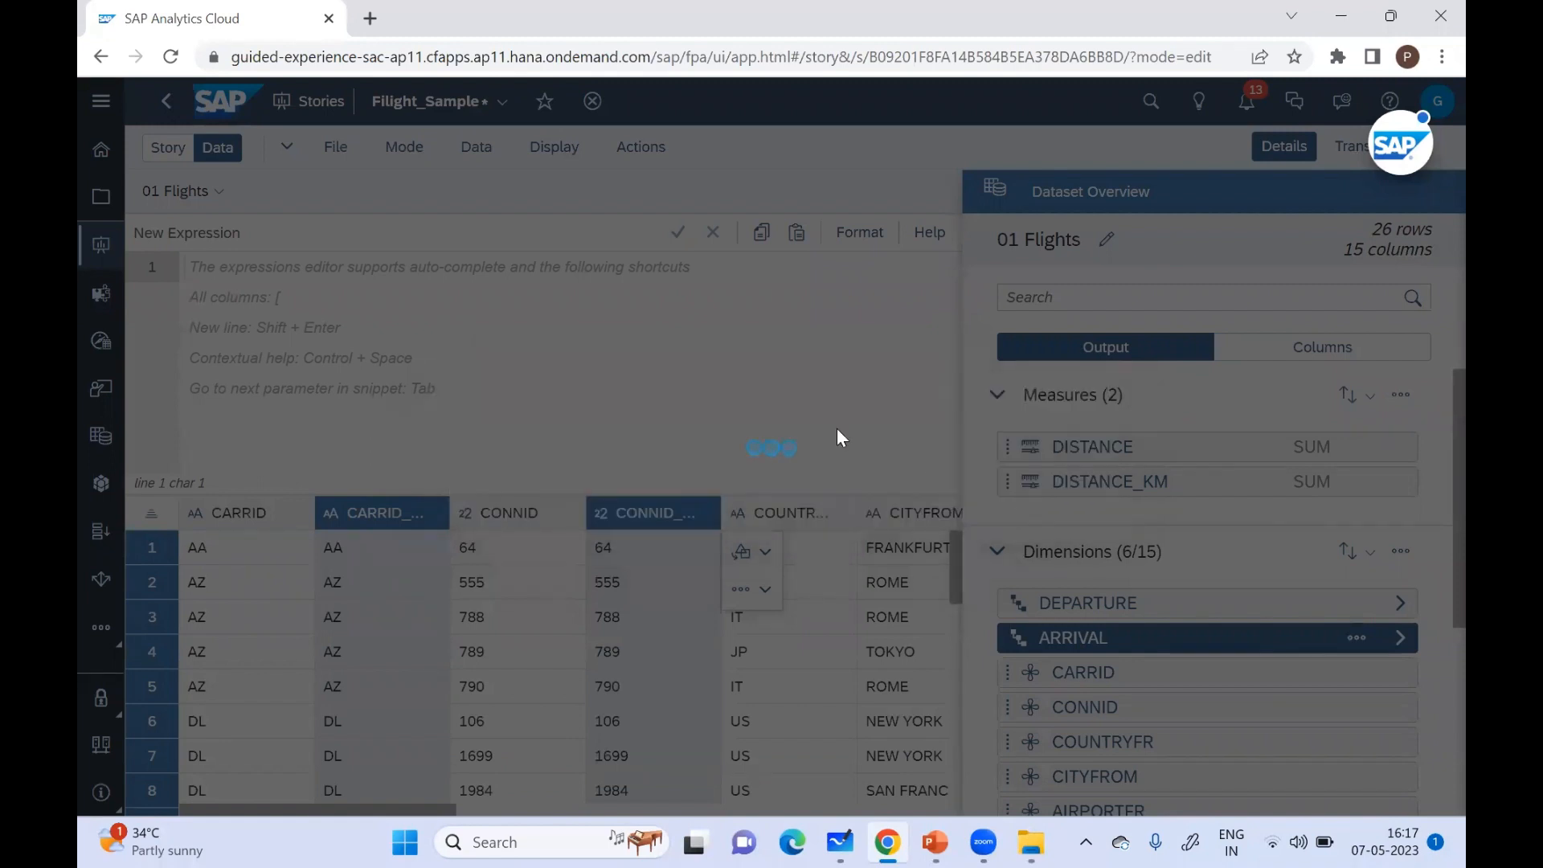
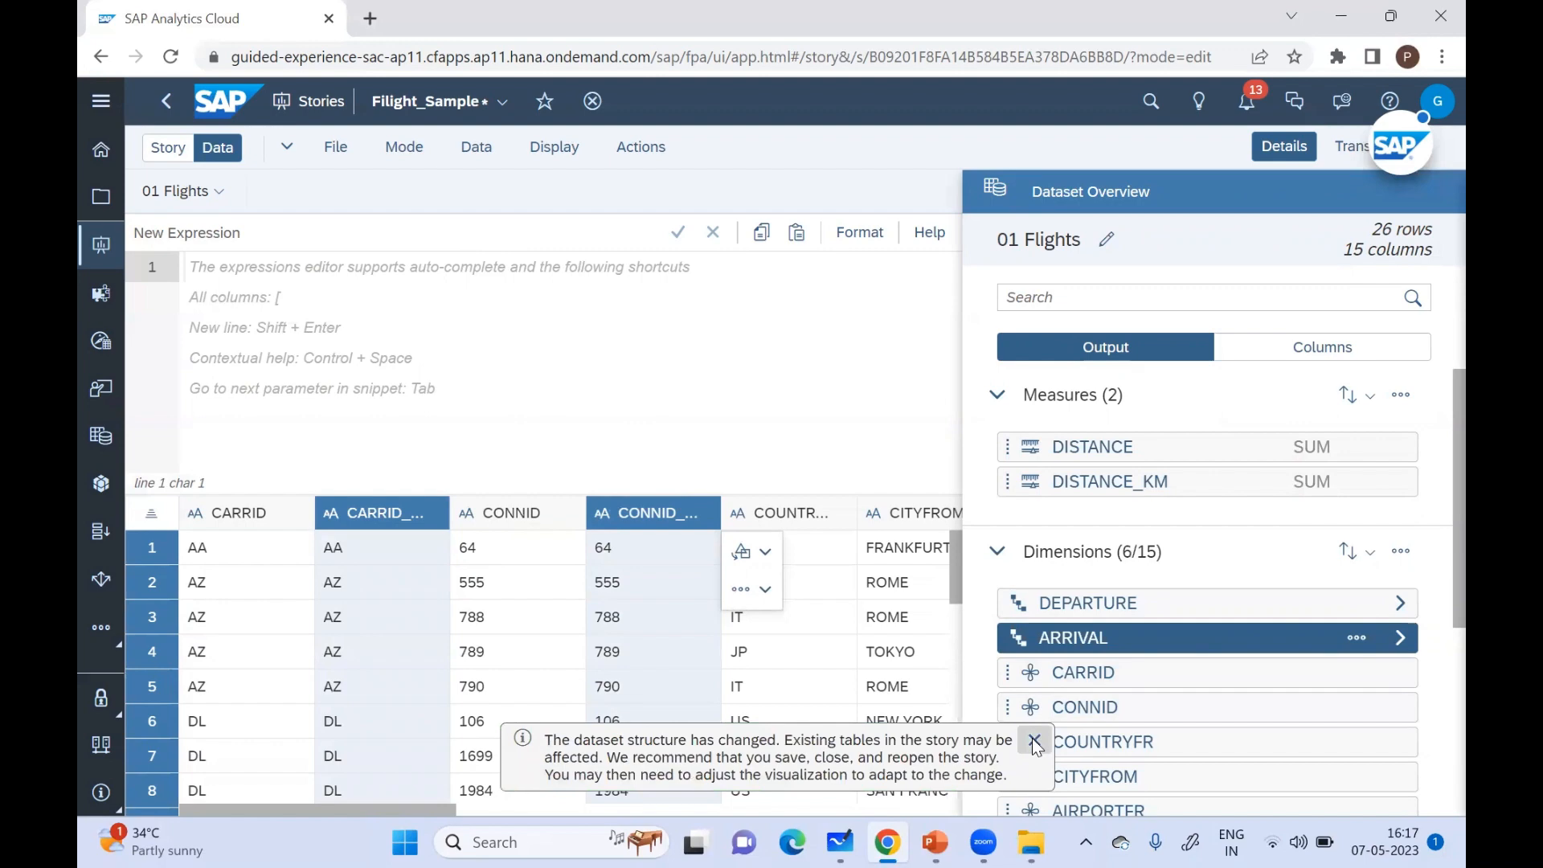
{"action": "left_click", "coordinate": [1034, 739]}
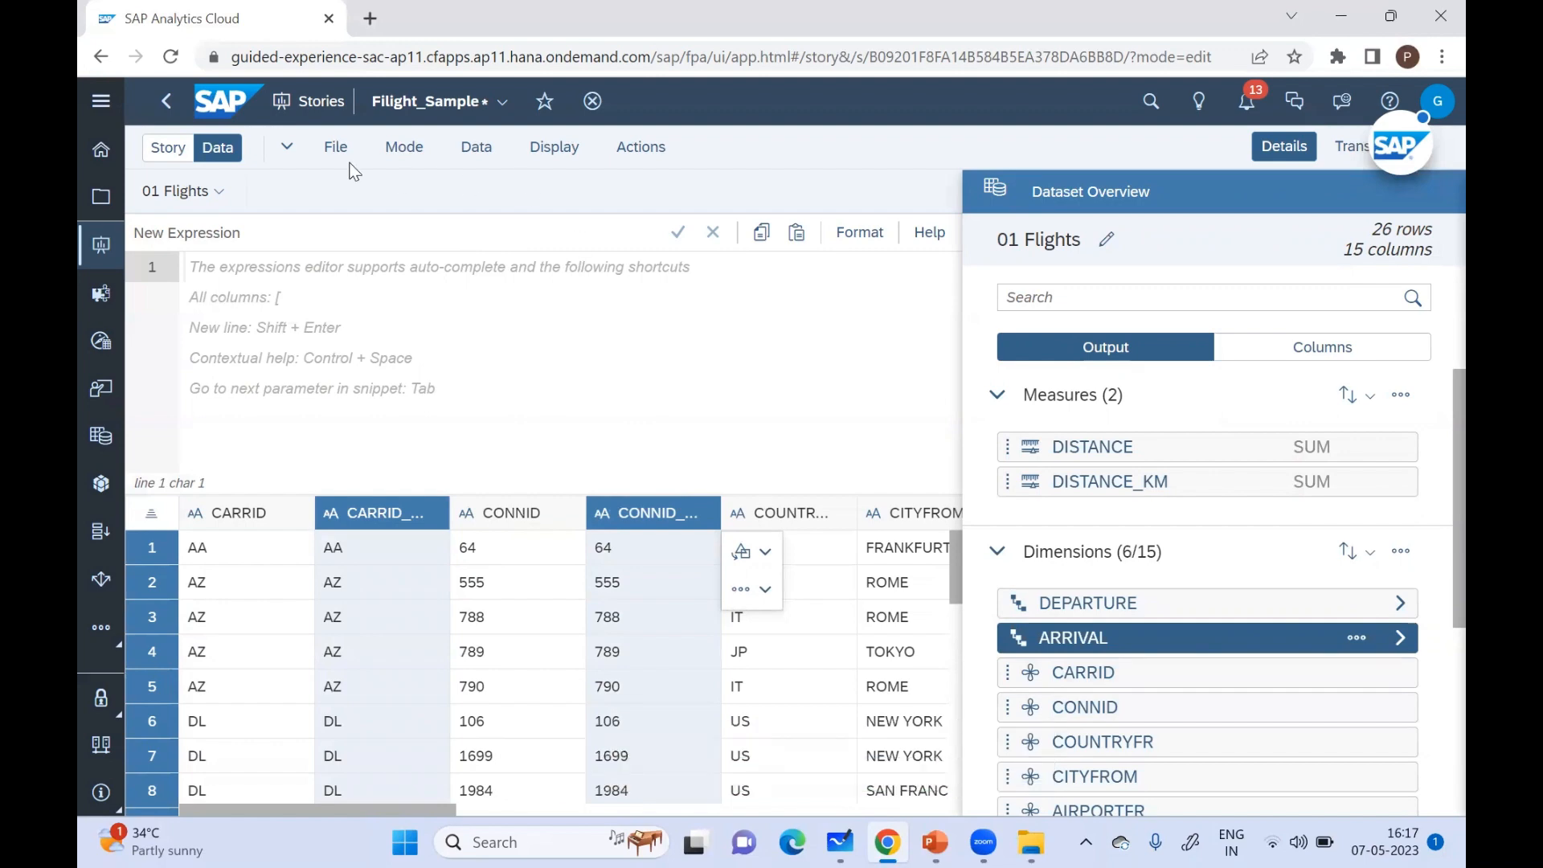
Step: Return to the story view, add a new canvas page and insert a chart on it
{"action": "left_click", "coordinate": [167, 147]}
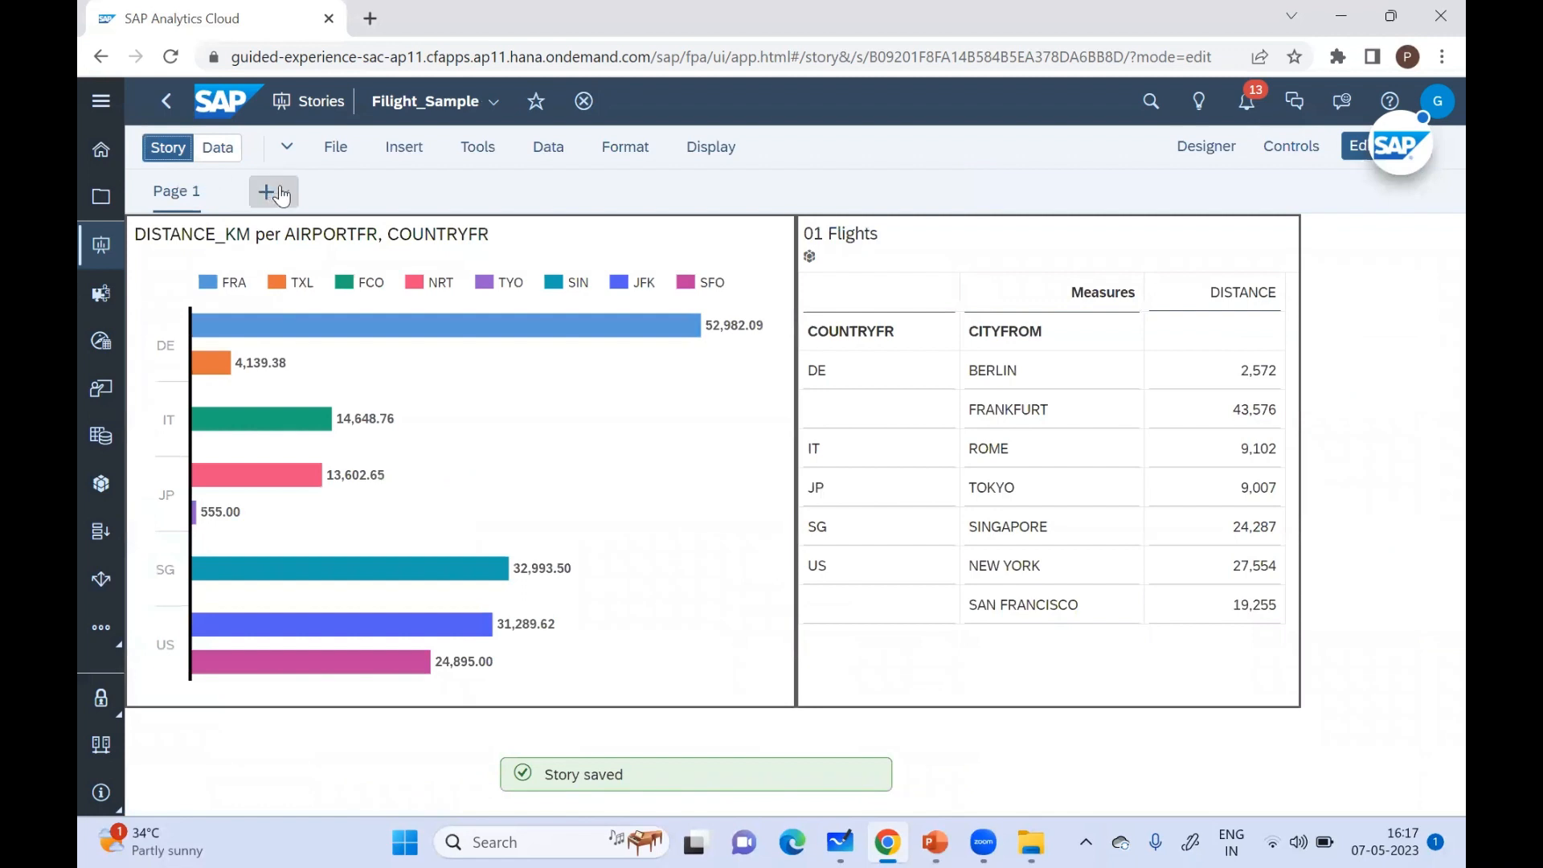
{"action": "left_click", "coordinate": [282, 192]}
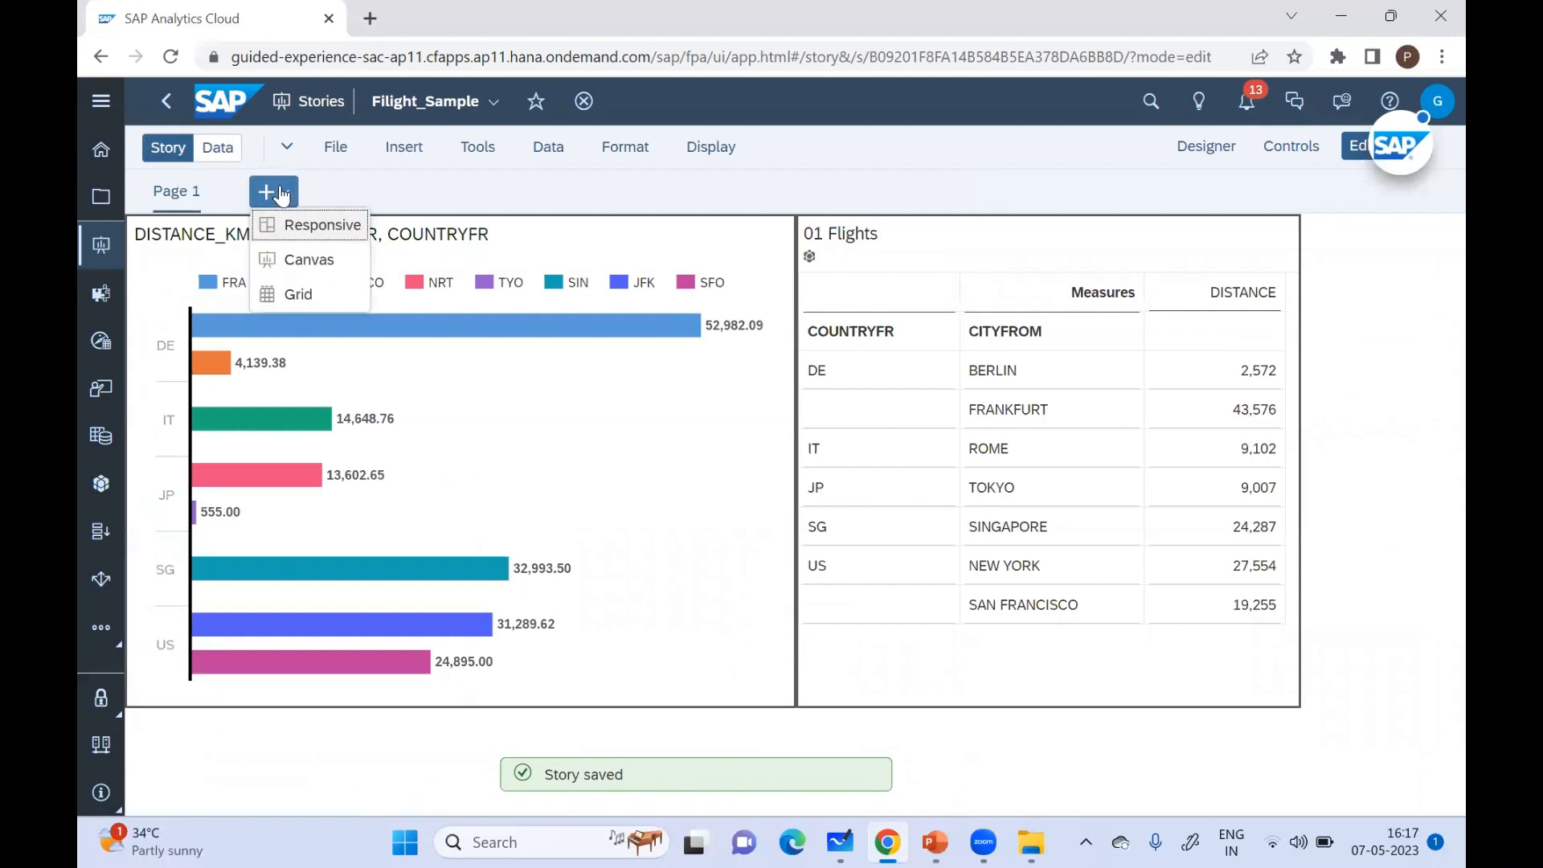
{"action": "left_click", "coordinate": [309, 260]}
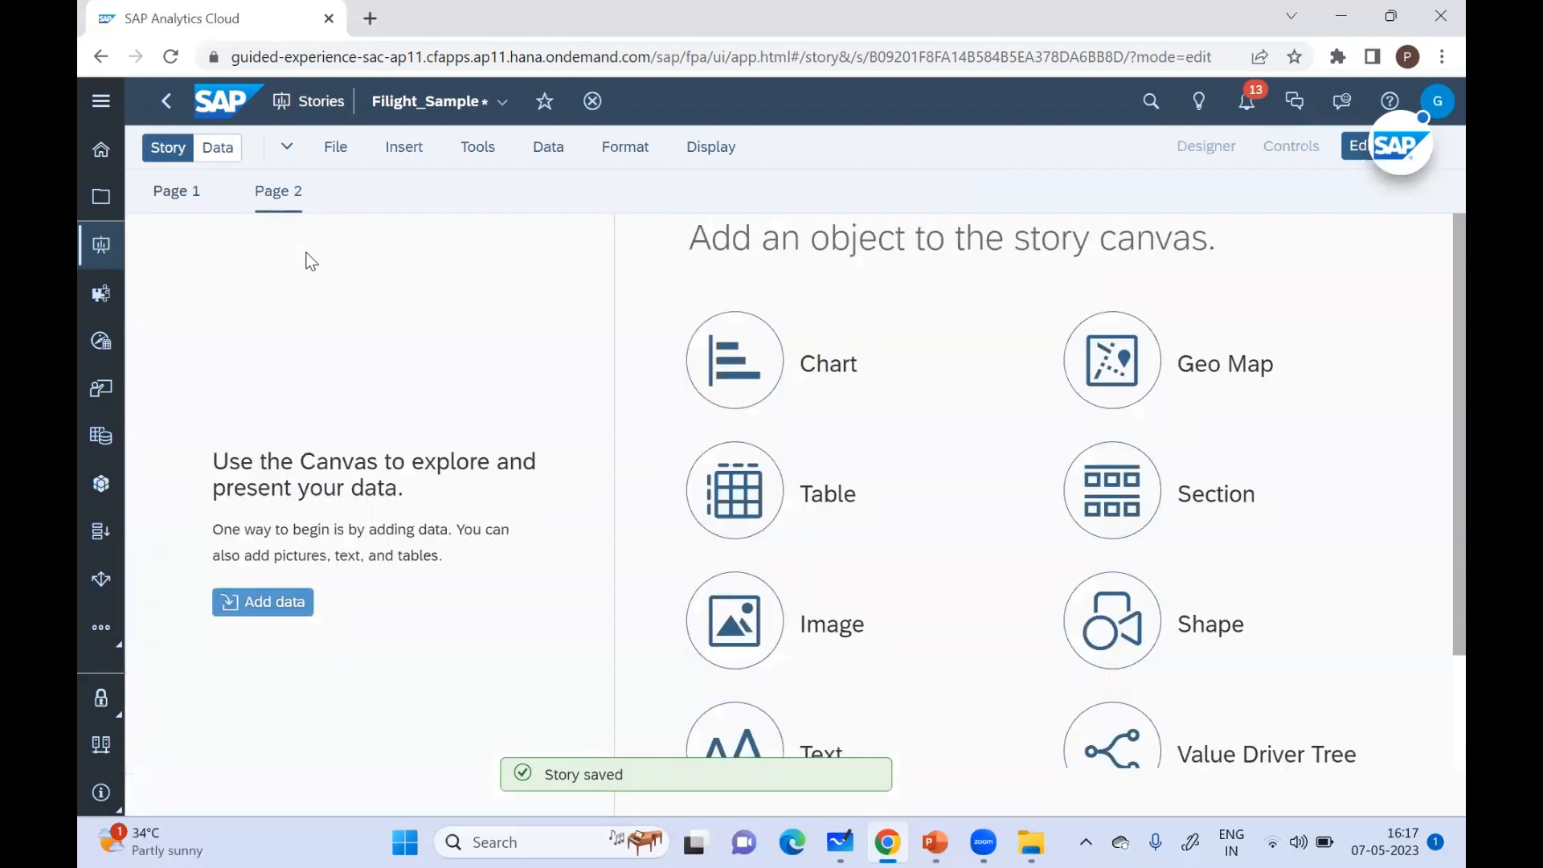
{"action": "left_click", "coordinate": [725, 367]}
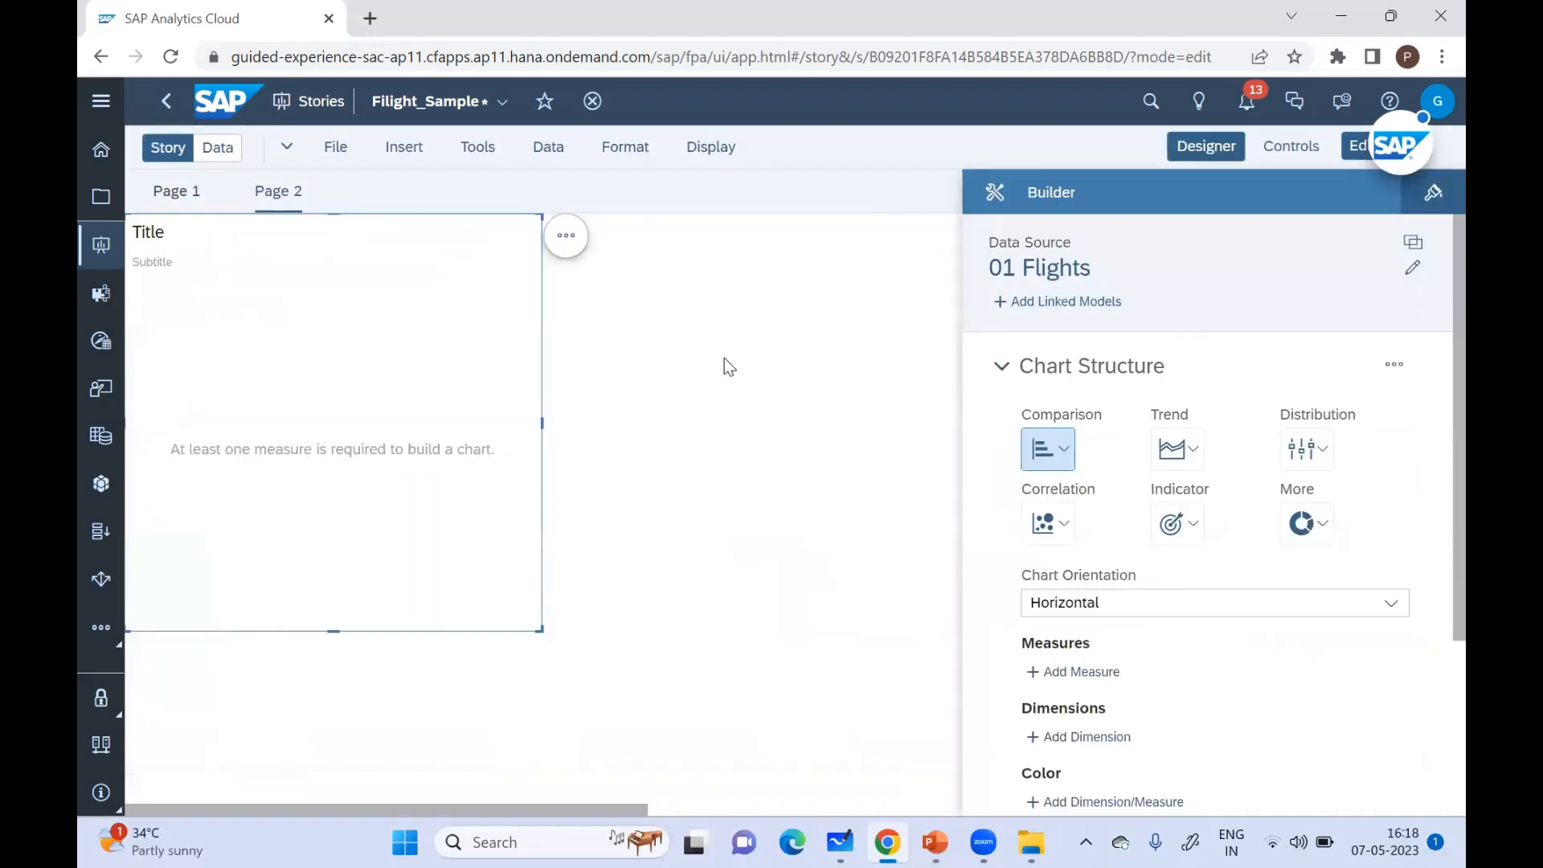
Step: Add DISTANCE_KM as the measure of the new chart
{"action": "left_click", "coordinate": [1055, 674]}
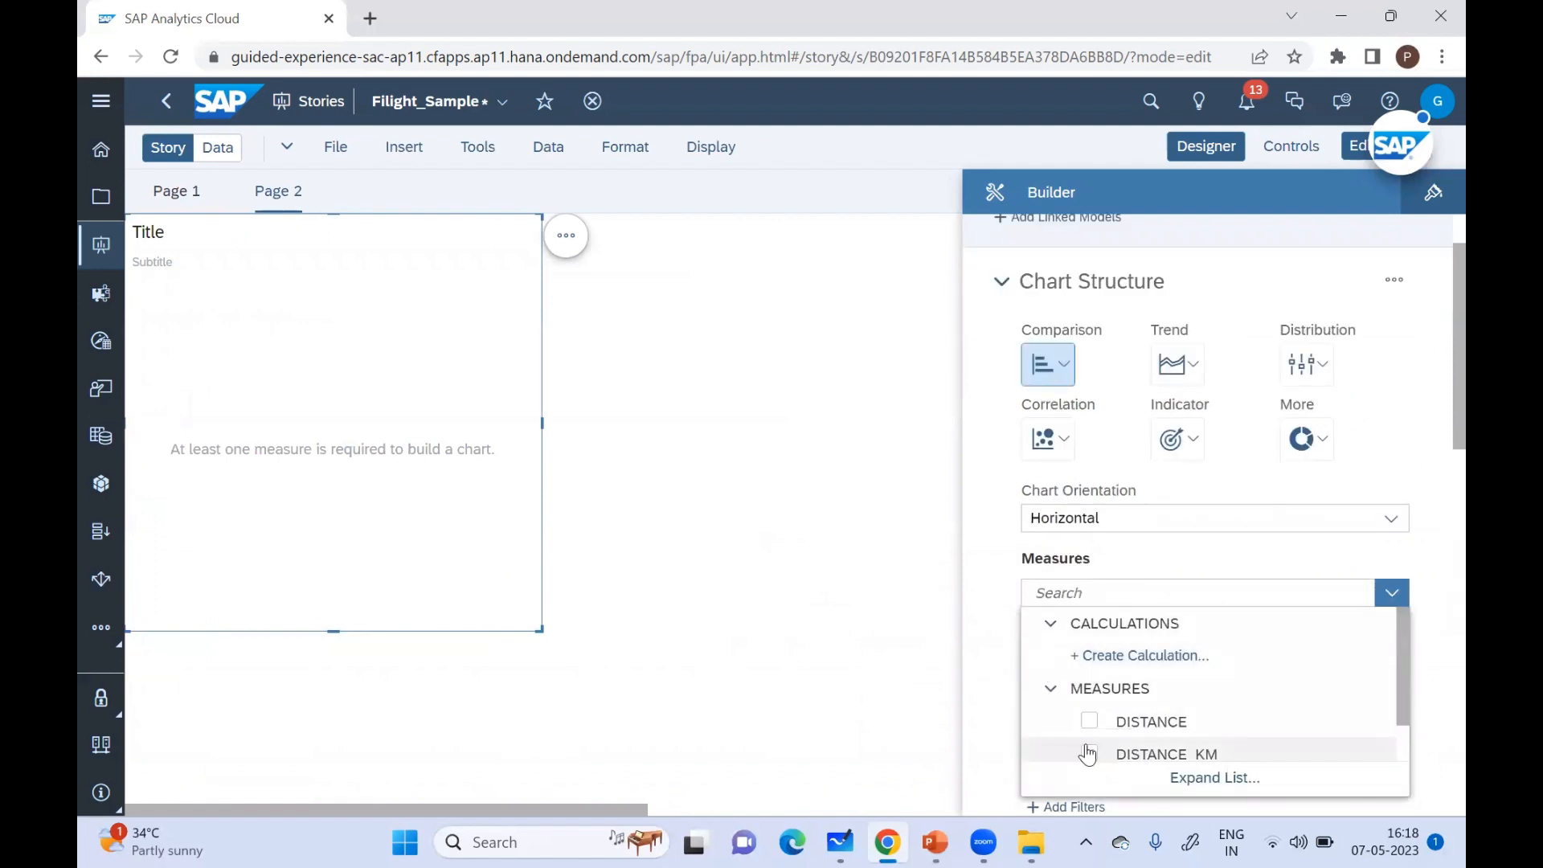
{"action": "left_click", "coordinate": [1089, 753]}
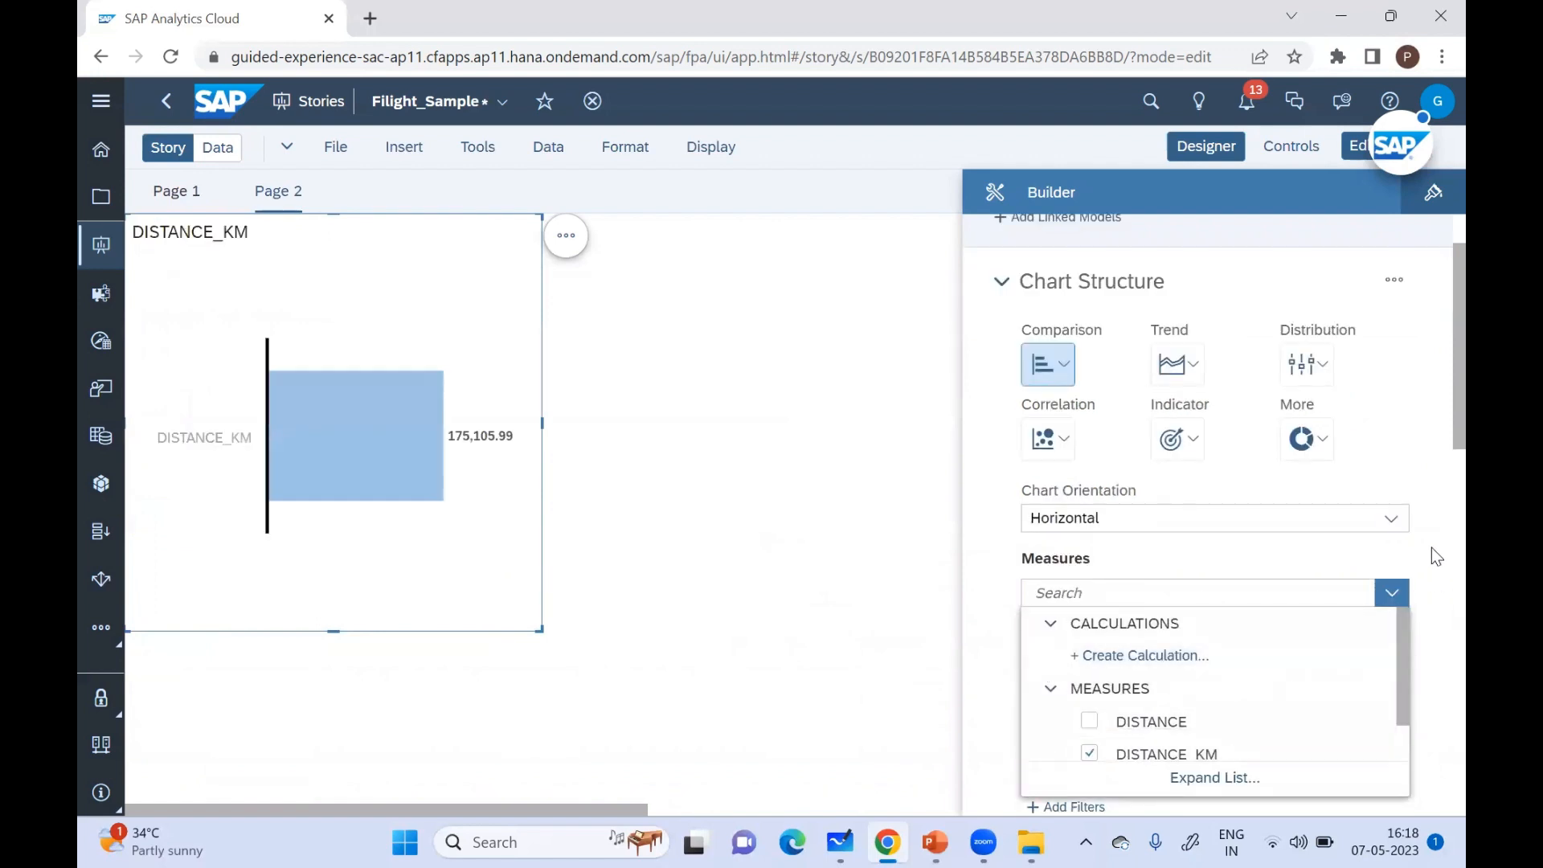
{"action": "left_click", "coordinate": [1392, 593]}
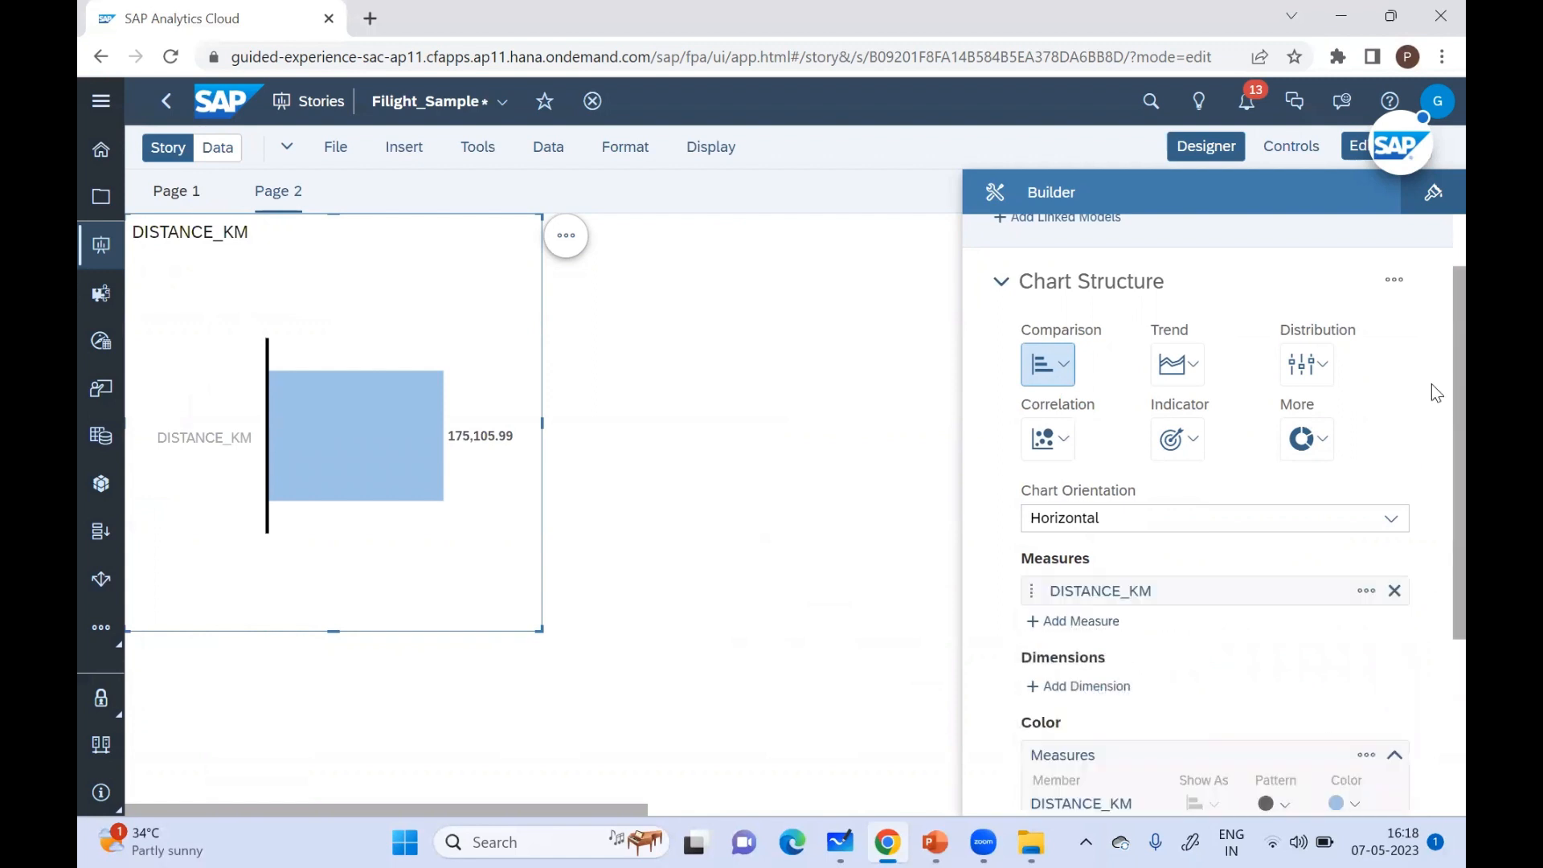
Step: Add the DEPARTURE hierarchy as a dimension of the chart
{"action": "scroll", "coordinate": [1432, 418], "scroll_direction": "down", "scroll_amount": 3}
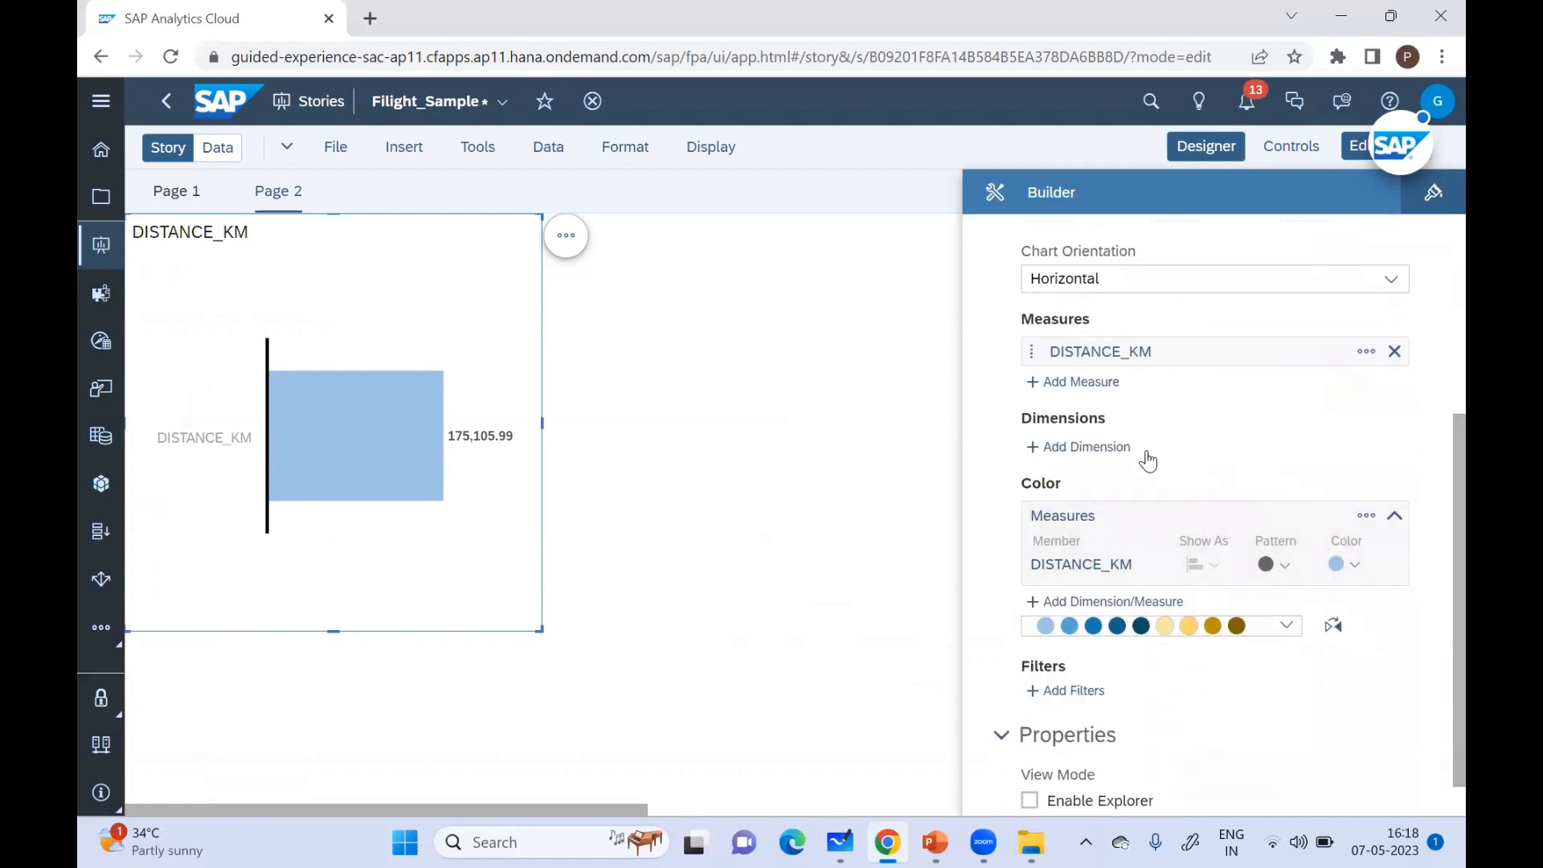
{"action": "left_click", "coordinate": [1100, 447]}
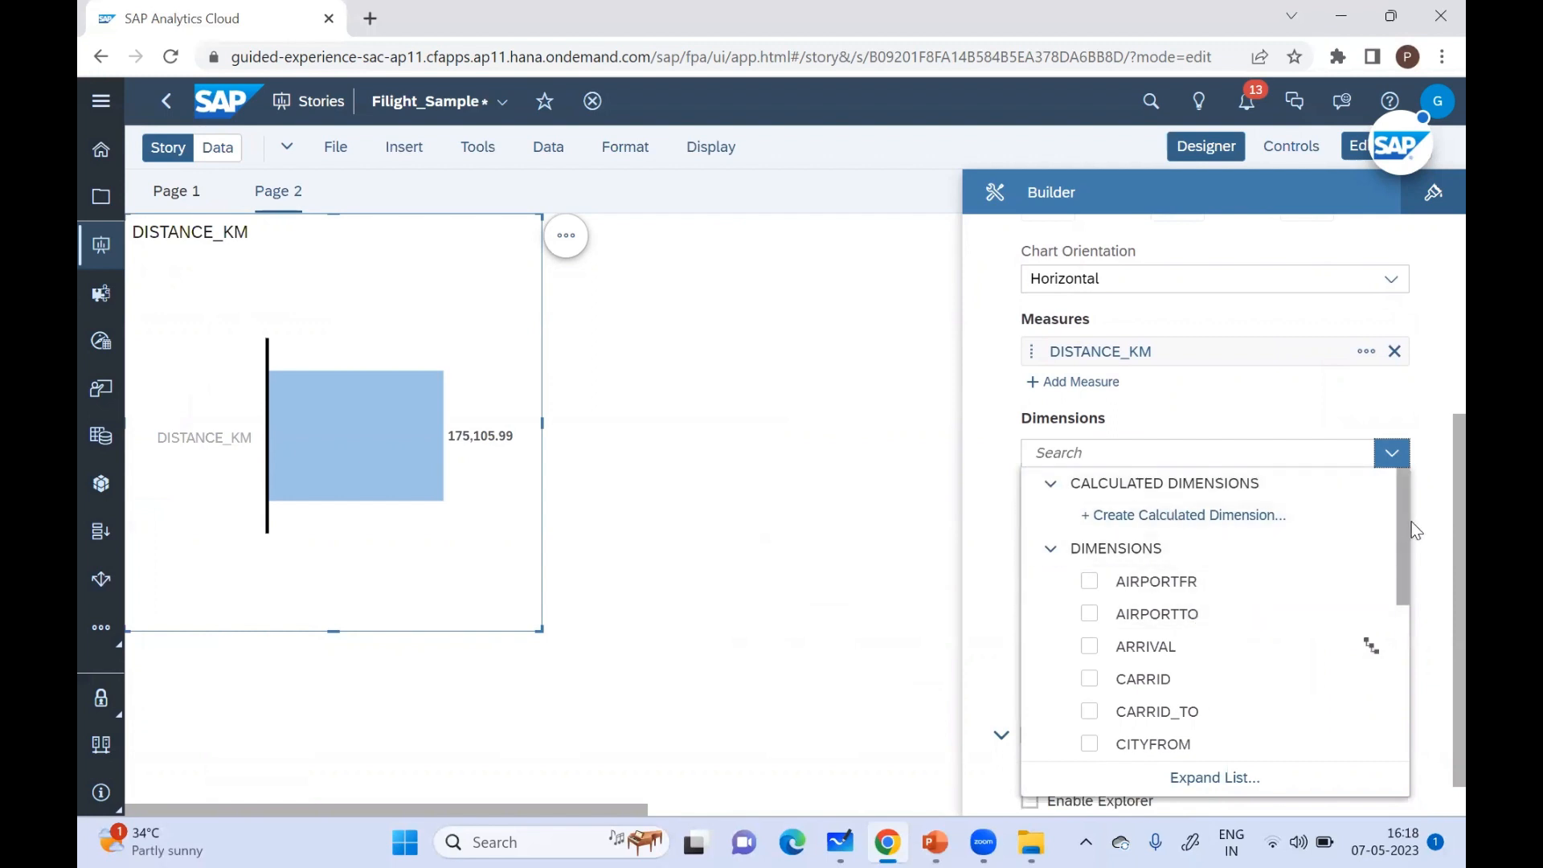
{"action": "left_click_drag", "start_coordinate": [1401, 519], "coordinate": [1423, 709]}
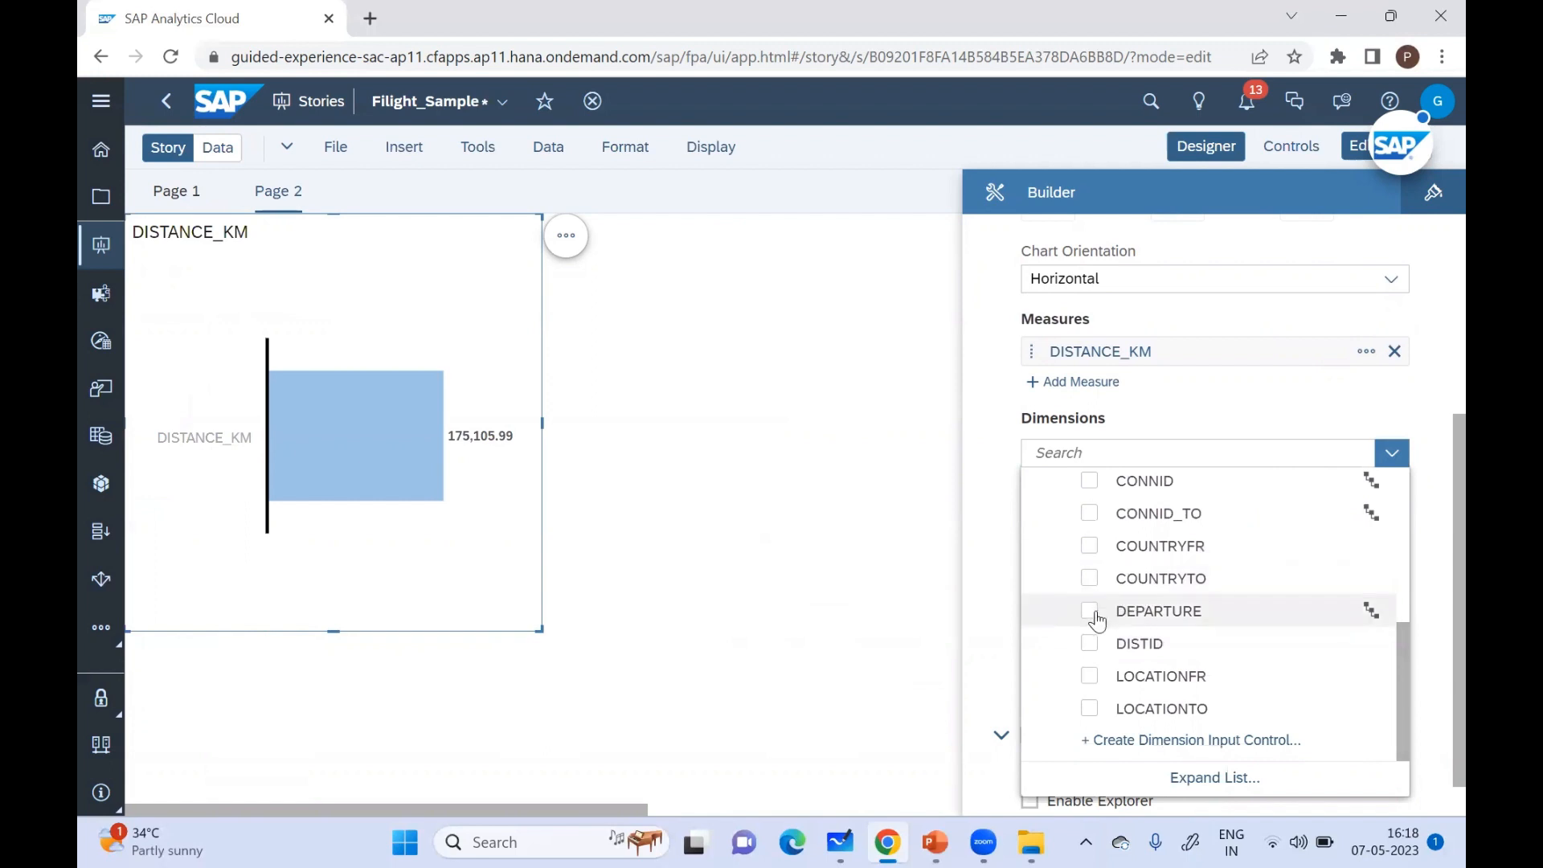
{"action": "left_click", "coordinate": [1095, 619]}
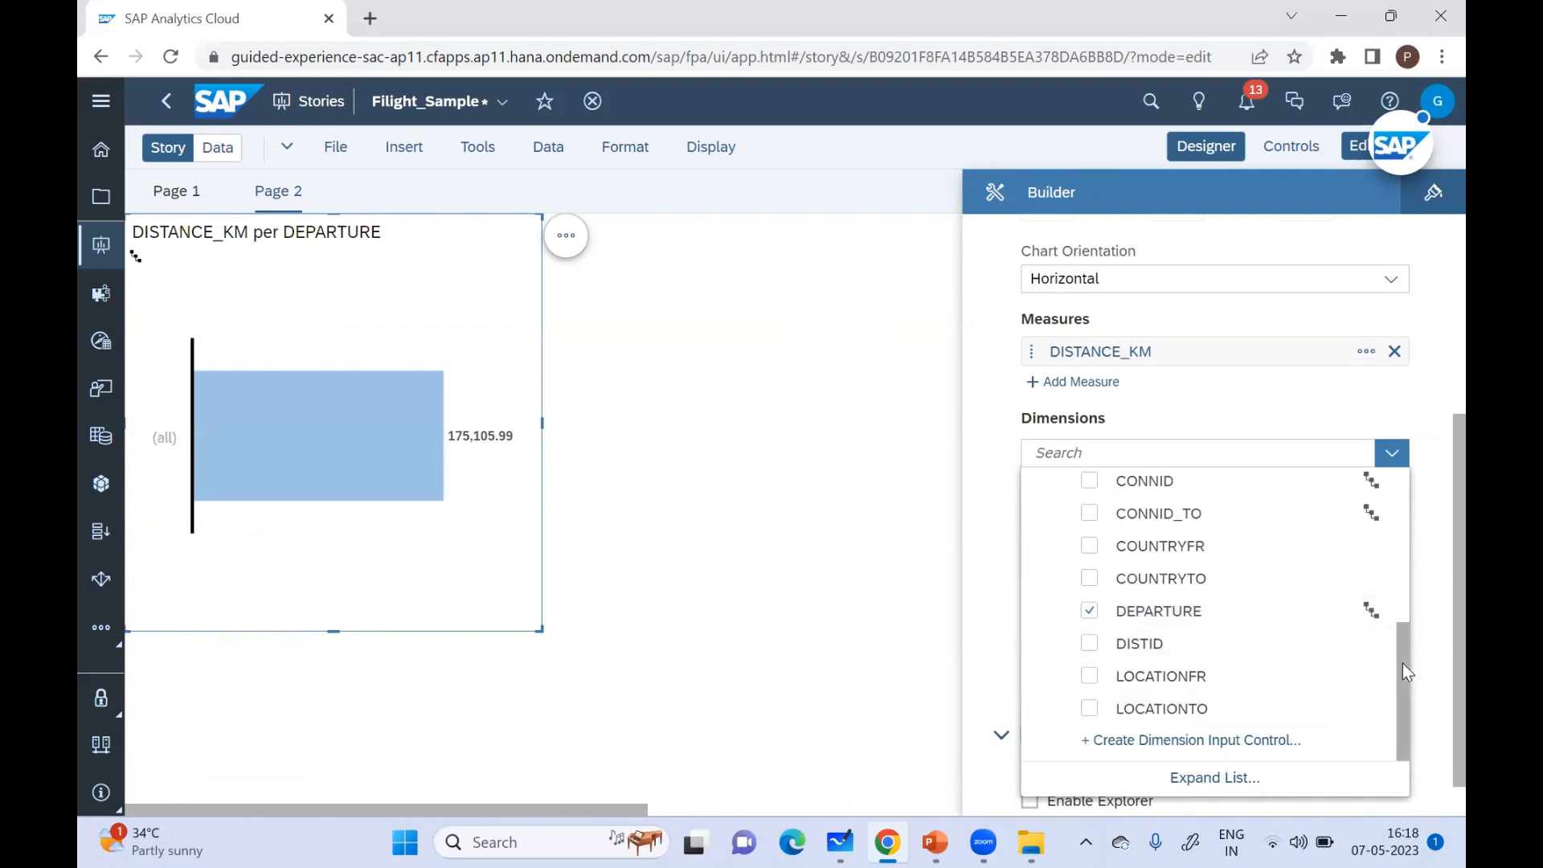
{"action": "left_click_drag", "start_coordinate": [1402, 659], "coordinate": [1396, 590]}
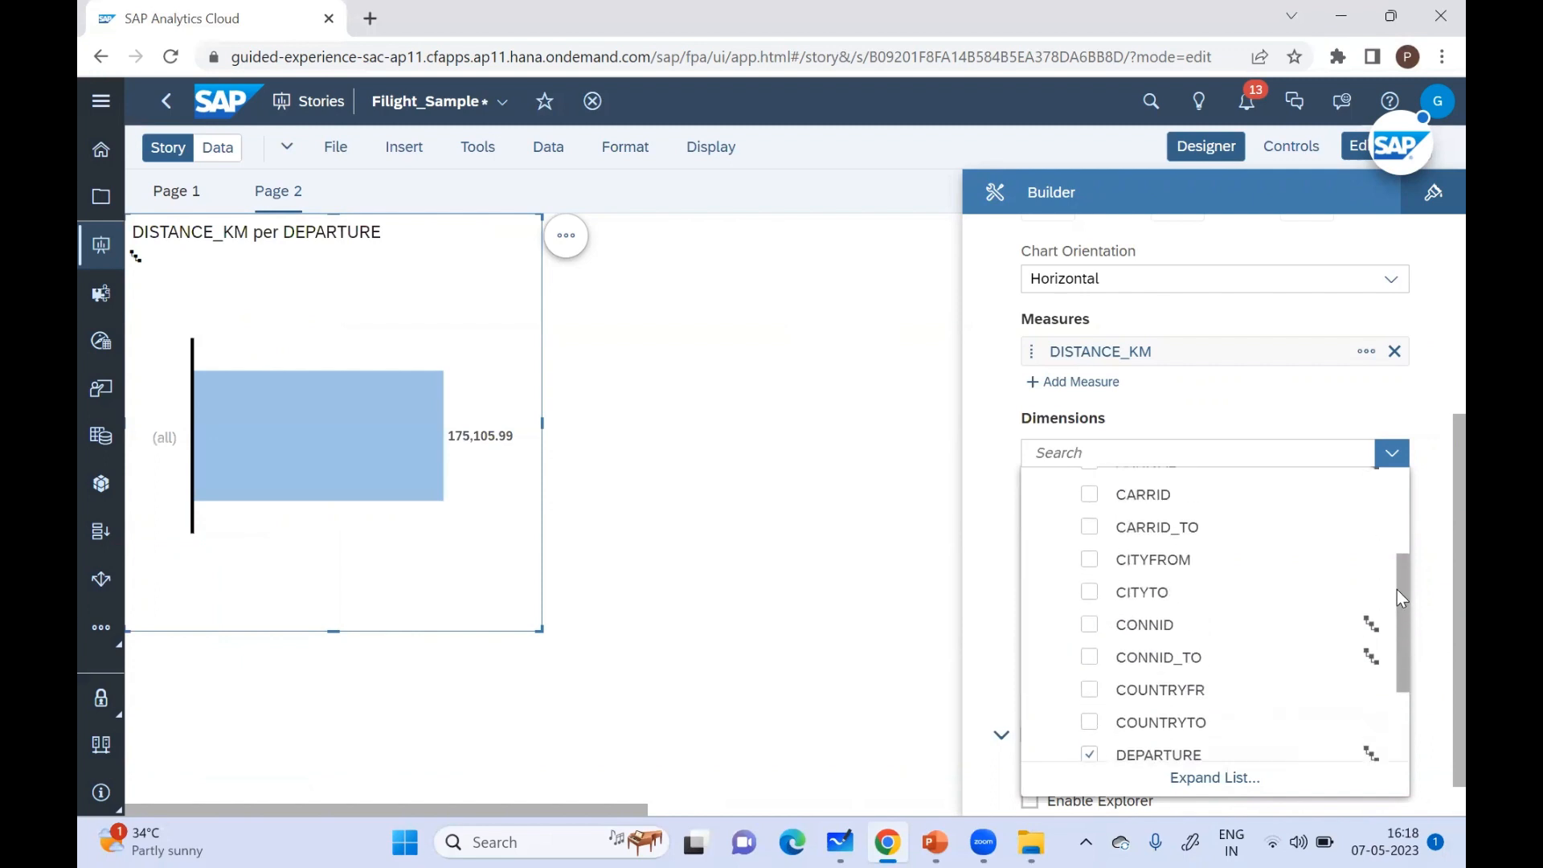
{"action": "left_click", "coordinate": [682, 624]}
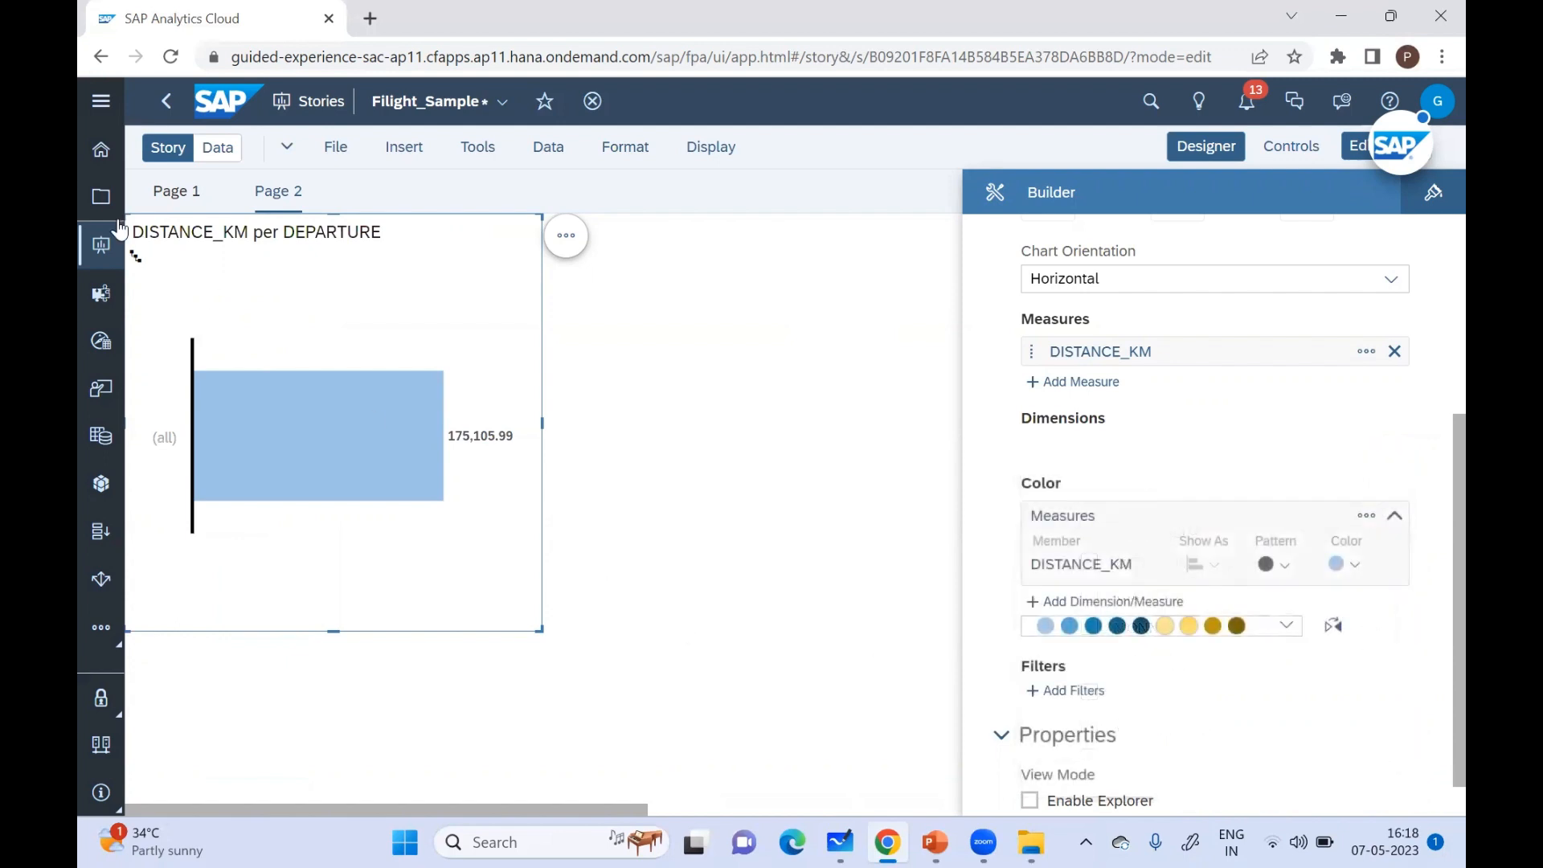
Step: Try the chart's DEPARTURE hierarchy at Level 2 and at Level 3
{"action": "left_click", "coordinate": [137, 259]}
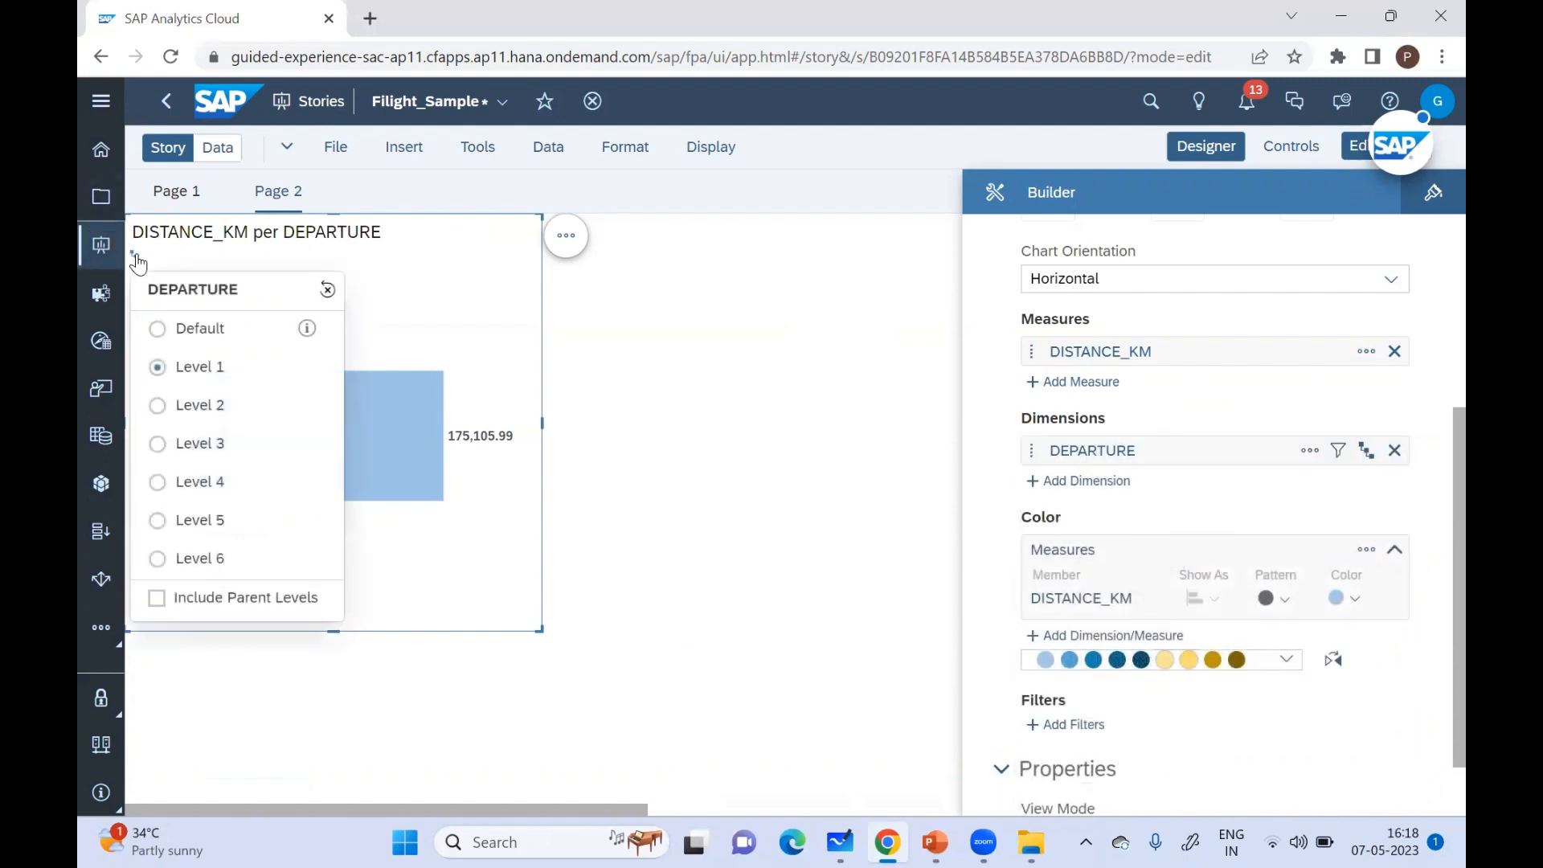
{"action": "left_click", "coordinate": [157, 406]}
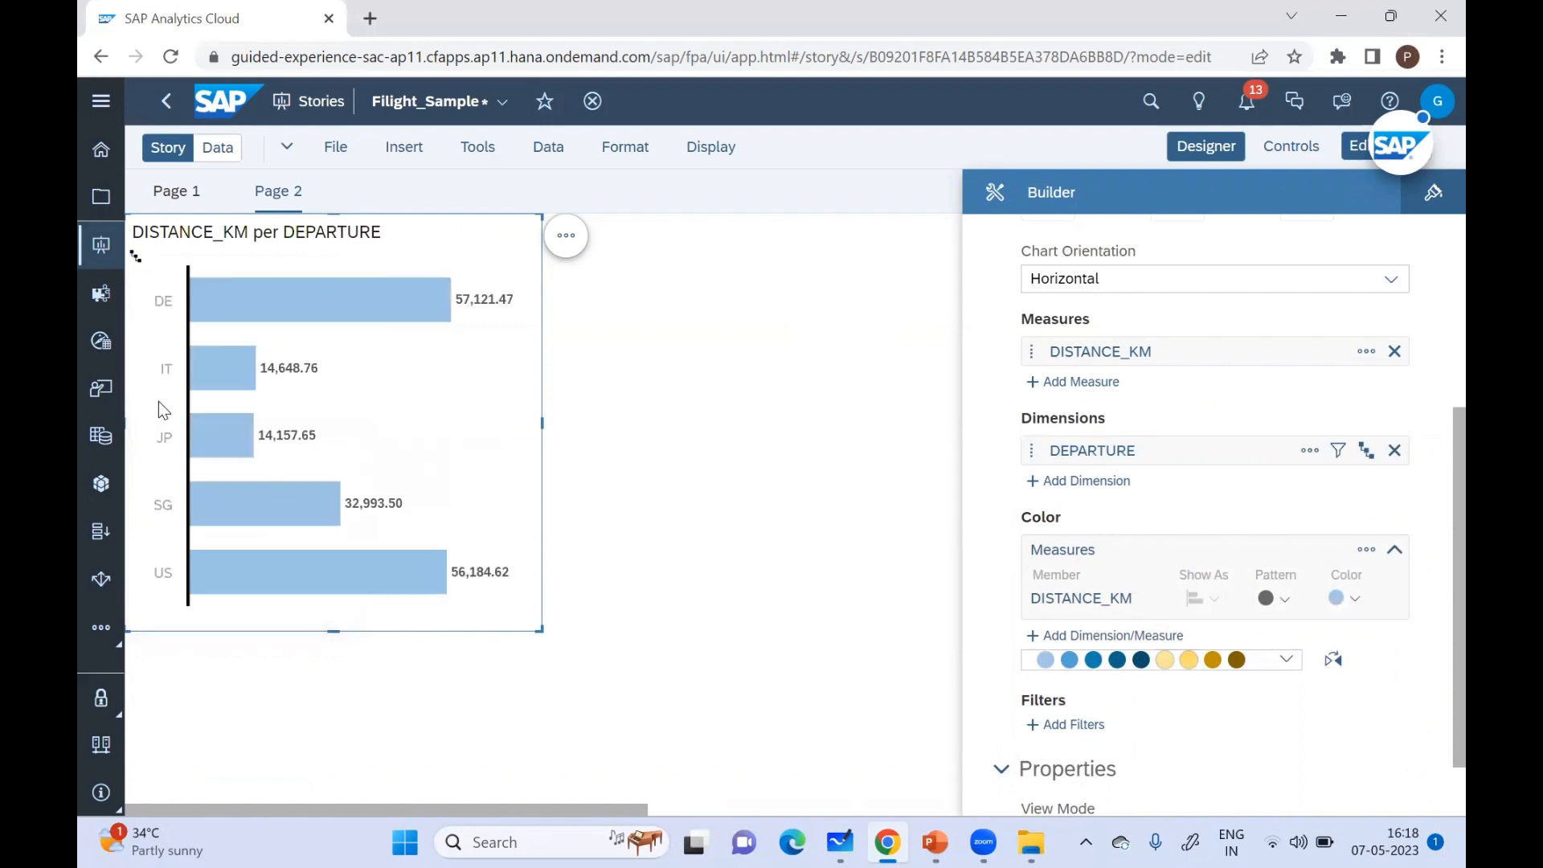
{"action": "left_click", "coordinate": [136, 259]}
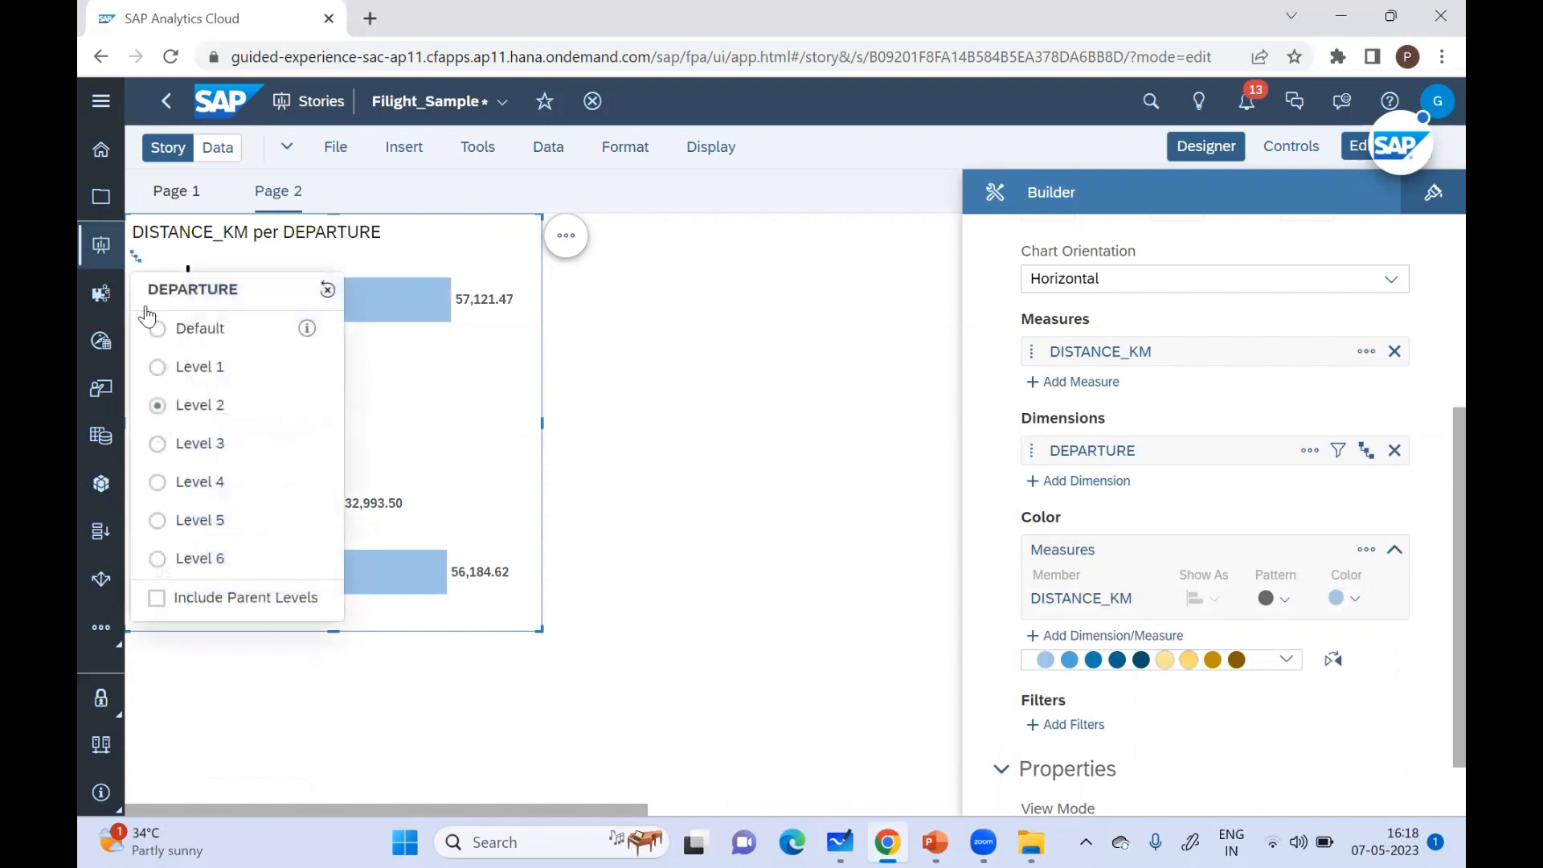
{"action": "left_click", "coordinate": [158, 444]}
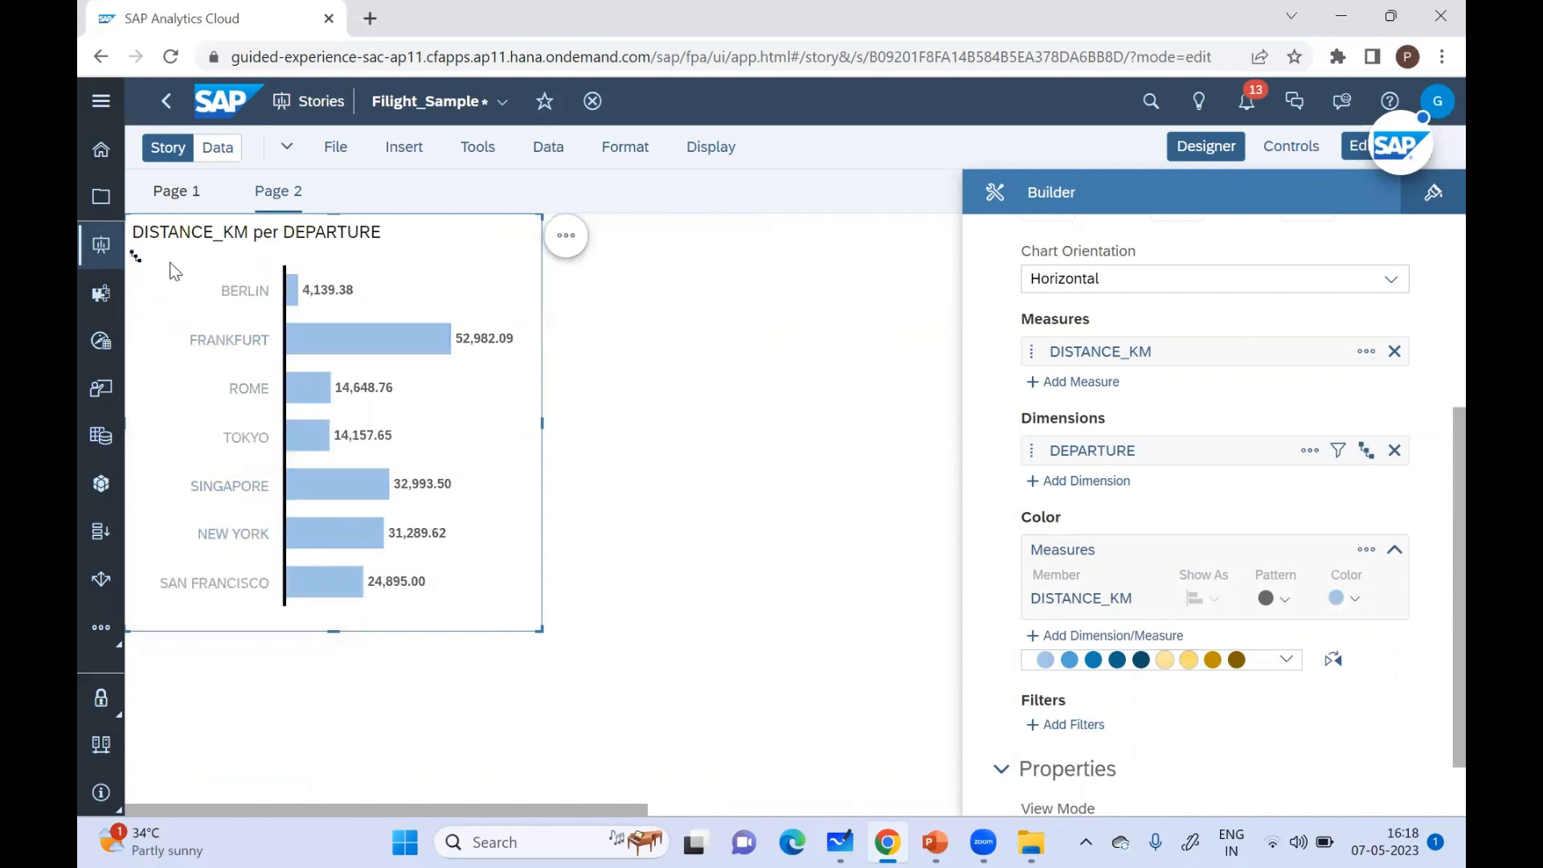
Step: Set the chart's DEPARTURE hierarchy to Level 4 and keep the chart selected for editing
{"action": "left_click", "coordinate": [136, 255]}
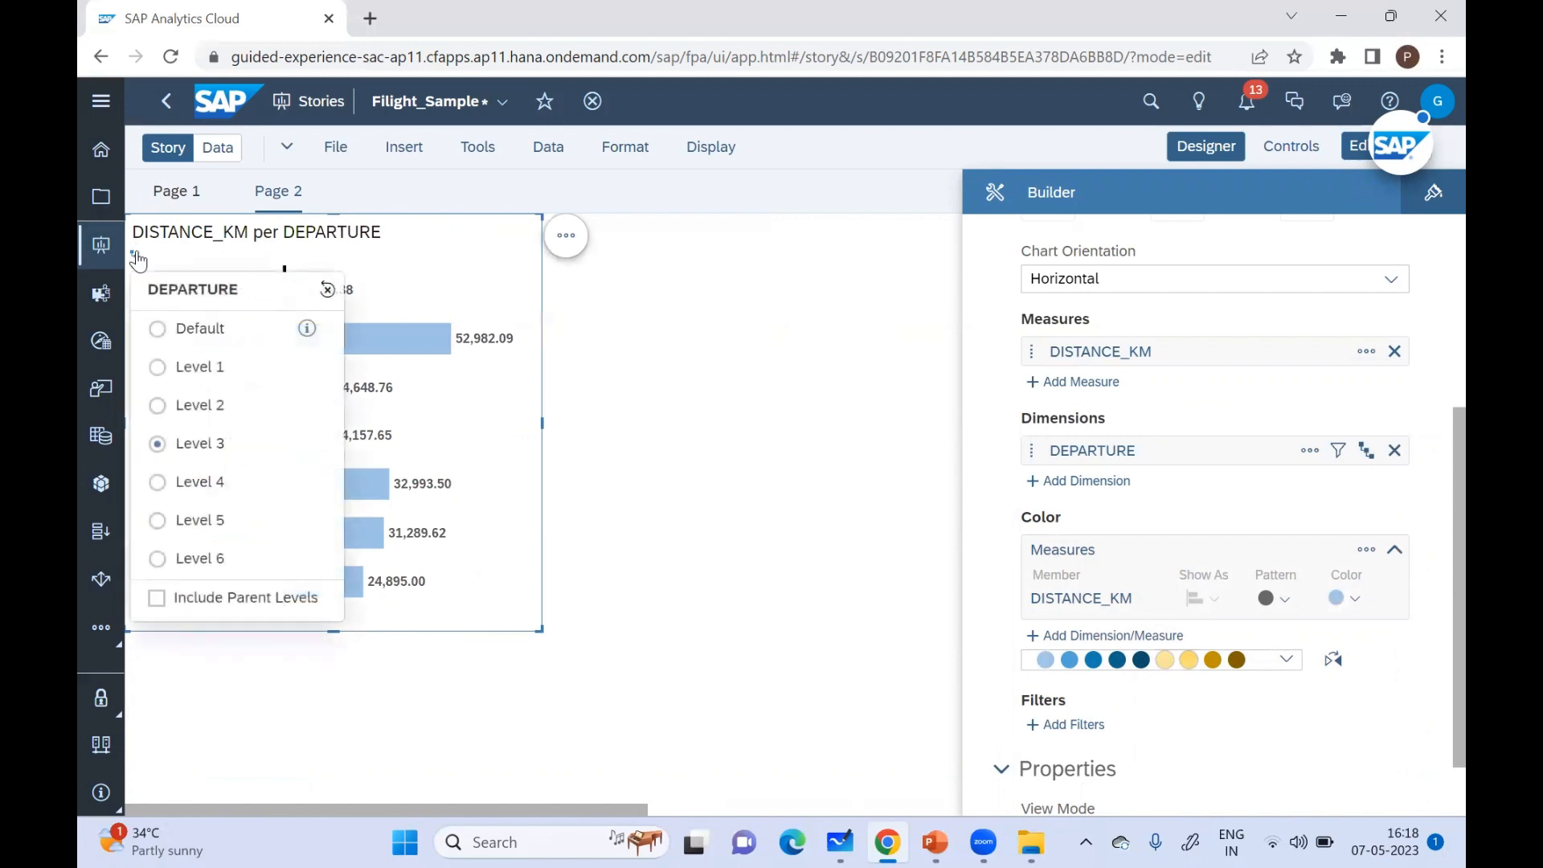
{"action": "left_click", "coordinate": [175, 485]}
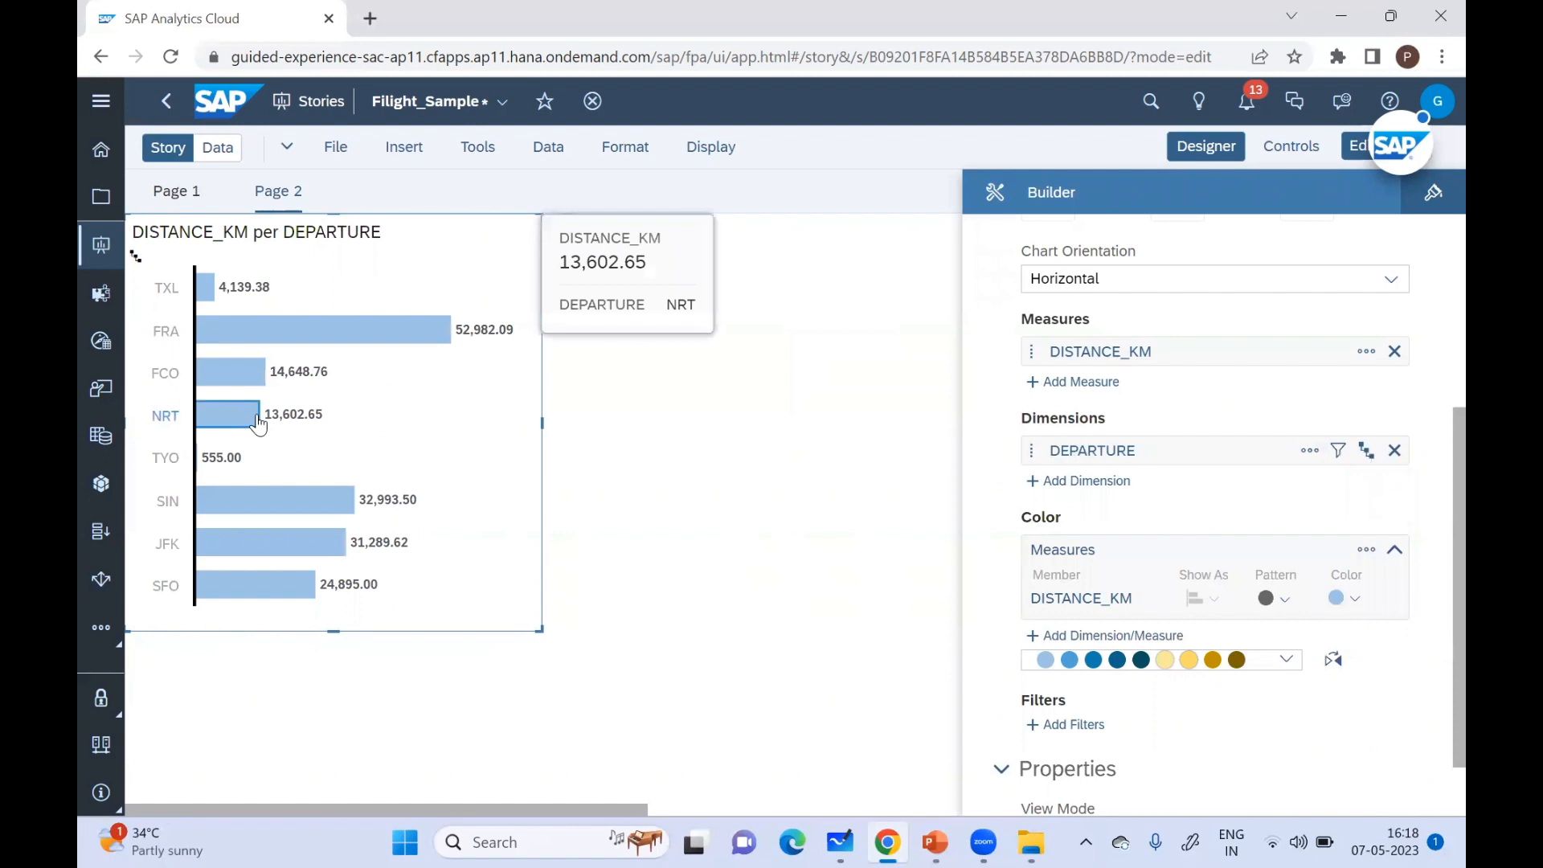
{"action": "left_click", "coordinate": [693, 375]}
{"action": "left_click", "coordinate": [303, 262]}
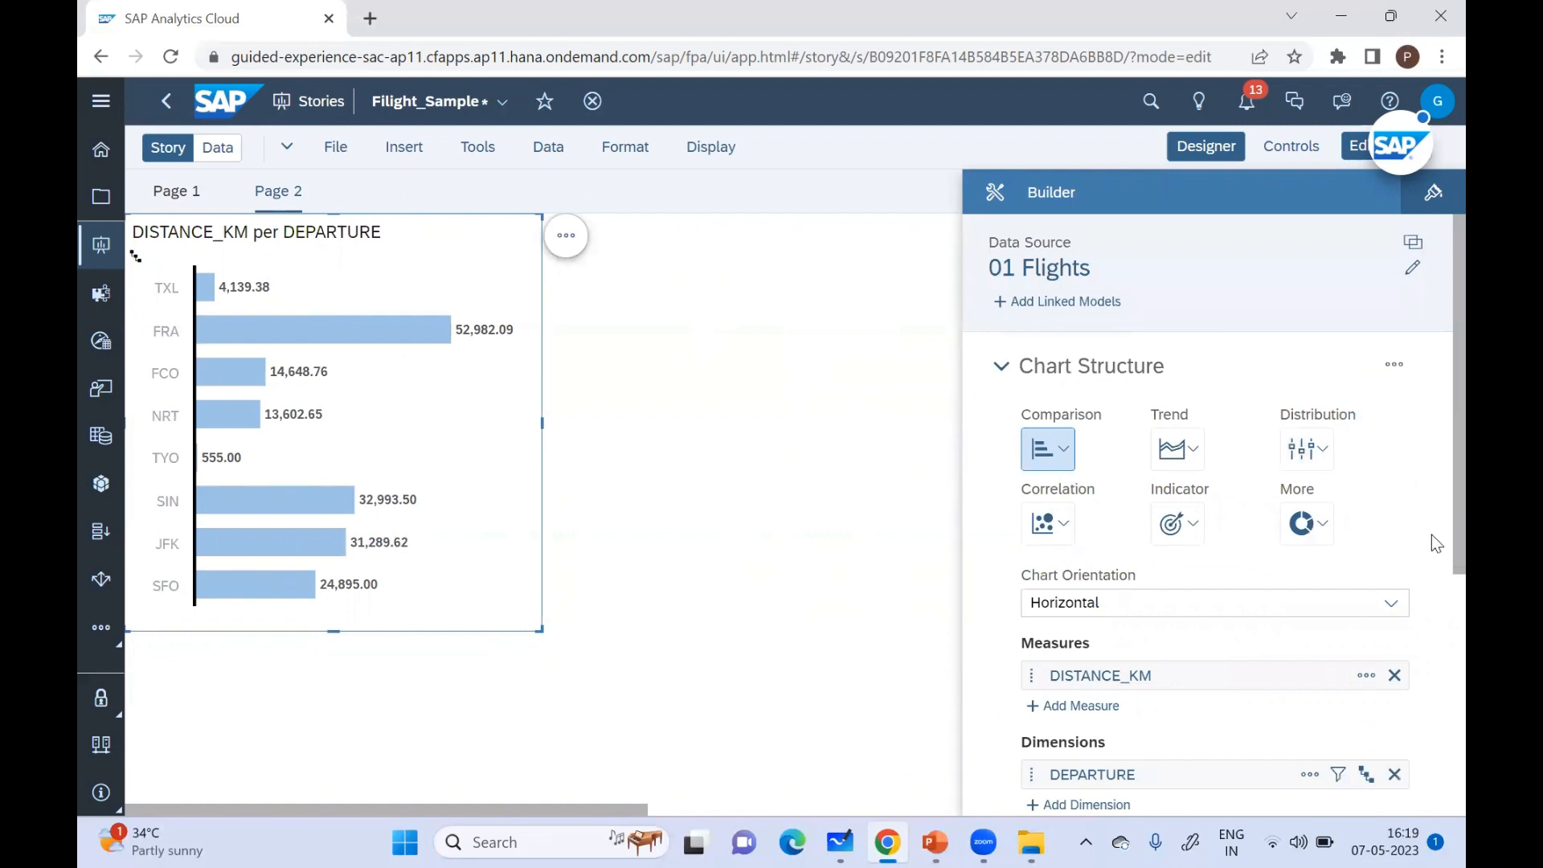
Step: Add the ARRIVAL hierarchy as a second dimension of the chart, below DEPARTURE
{"action": "scroll", "coordinate": [1434, 530], "scroll_direction": "down", "scroll_amount": 2}
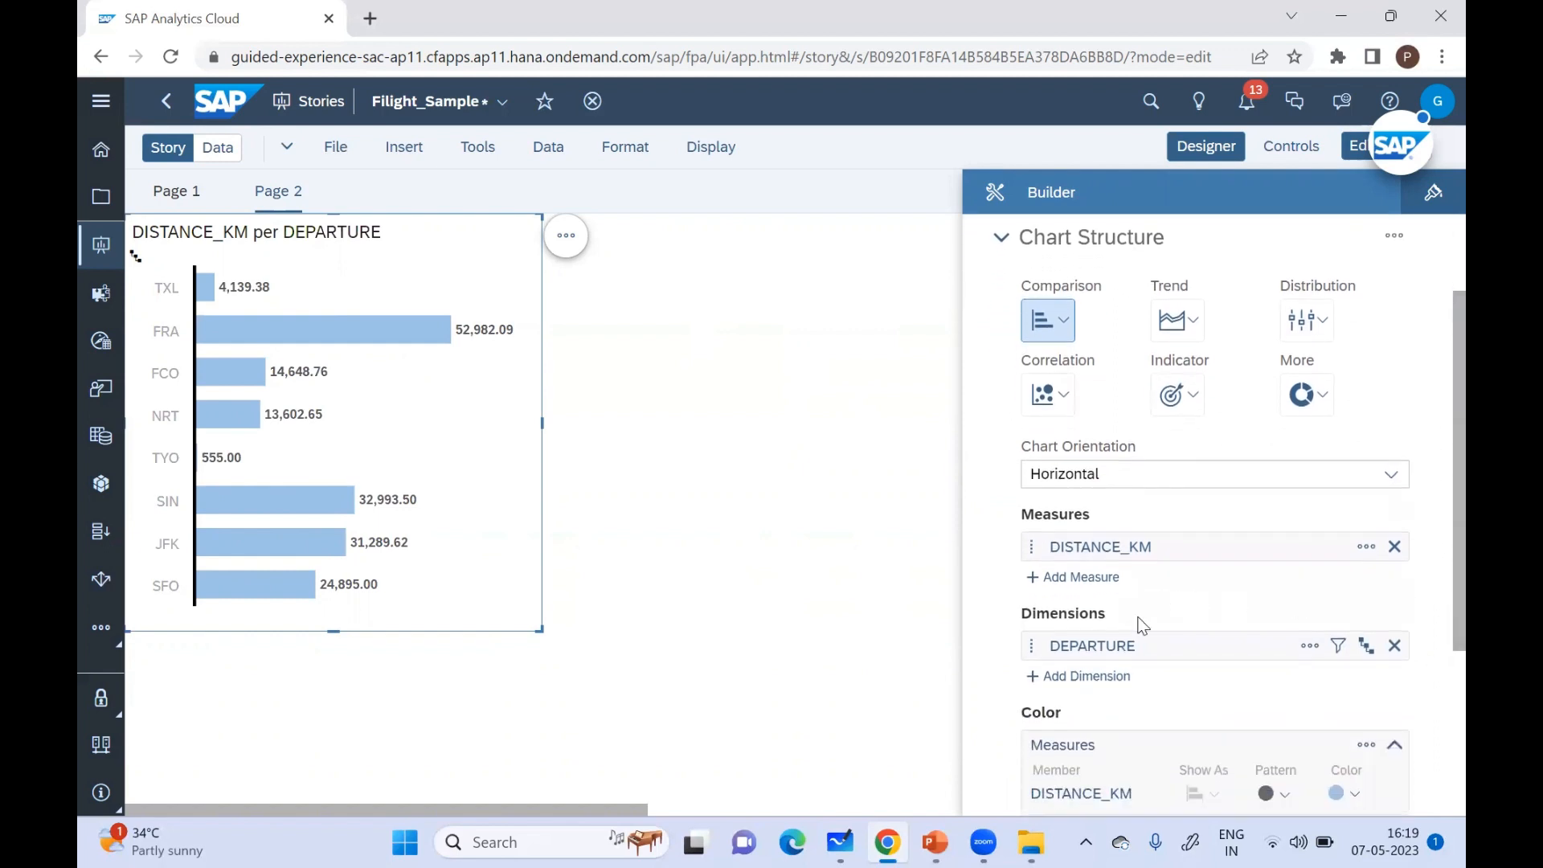
{"action": "left_click", "coordinate": [1080, 679]}
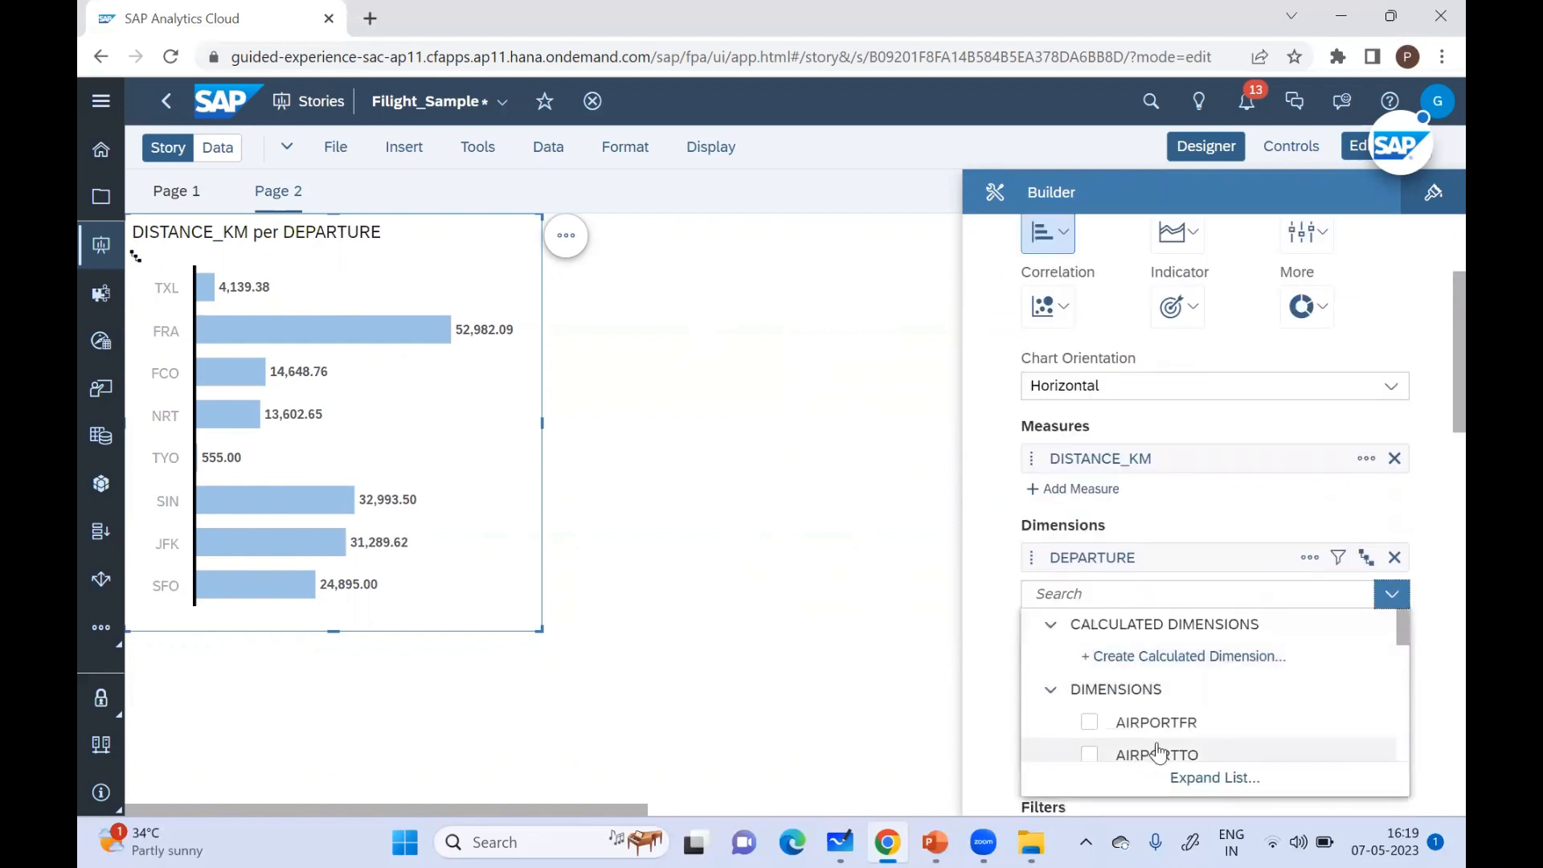
{"action": "left_click_drag", "start_coordinate": [1401, 629], "coordinate": [1399, 657]}
{"action": "left_click", "coordinate": [1090, 681]}
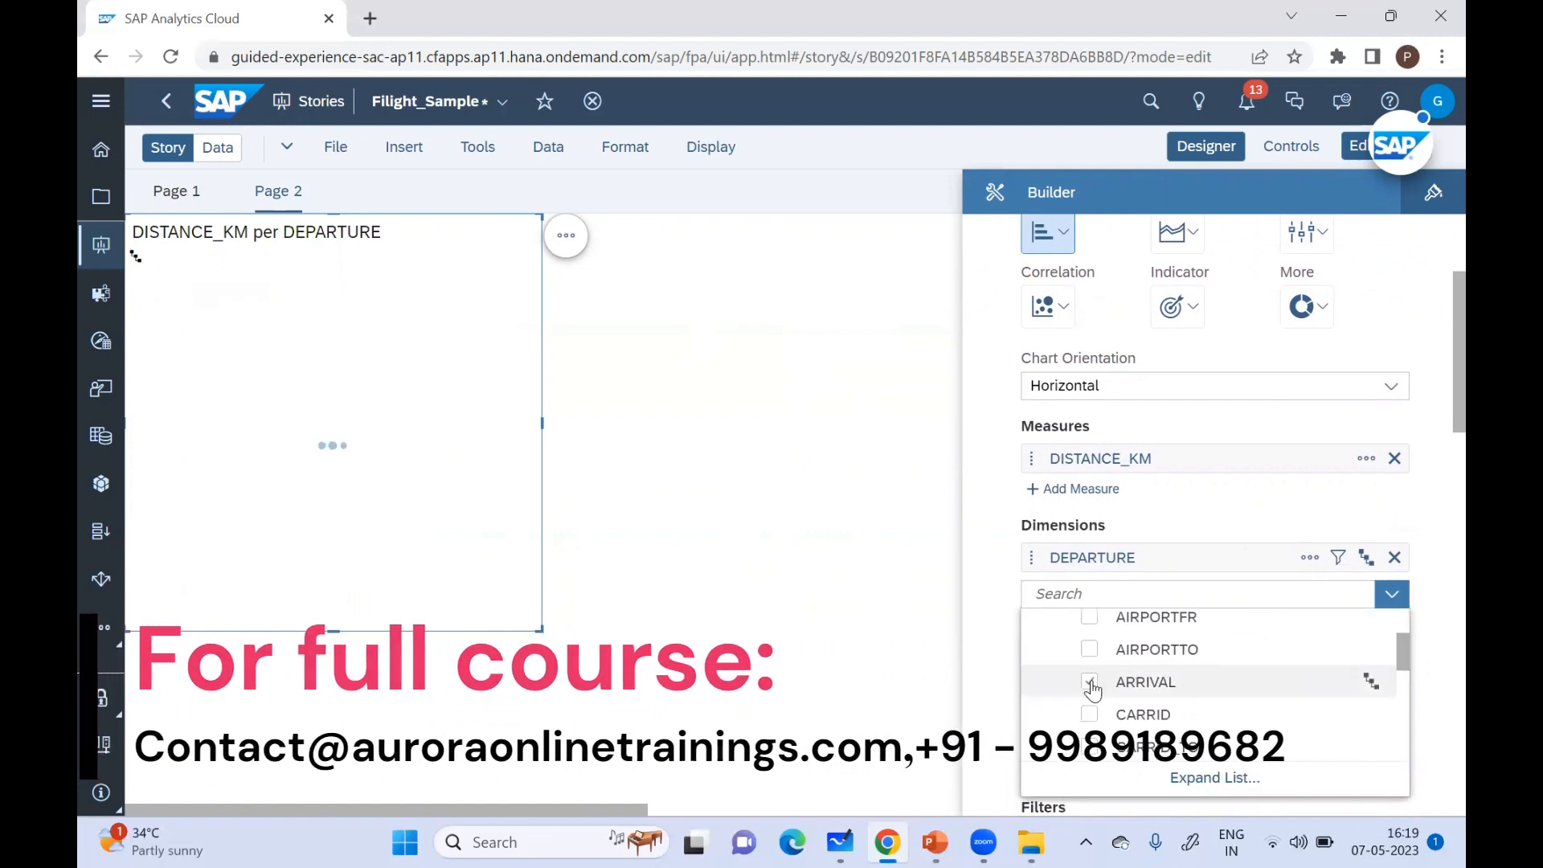
{"action": "left_click", "coordinate": [988, 619]}
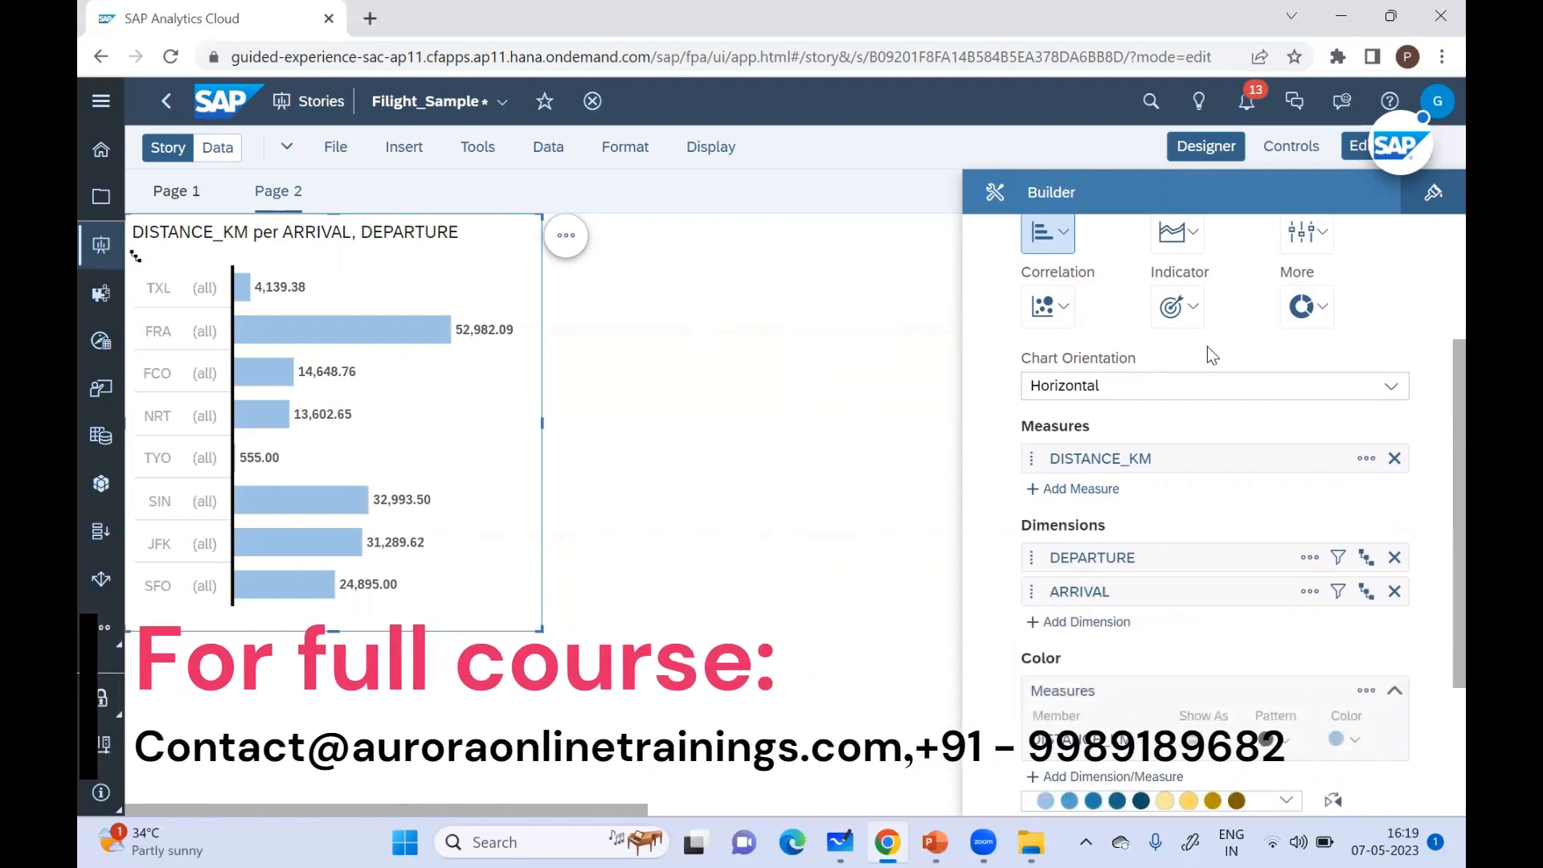
Step: Change the chart type to Stacked Bar/Column
{"action": "scroll", "coordinate": [1423, 321], "scroll_direction": "up", "scroll_amount": 2}
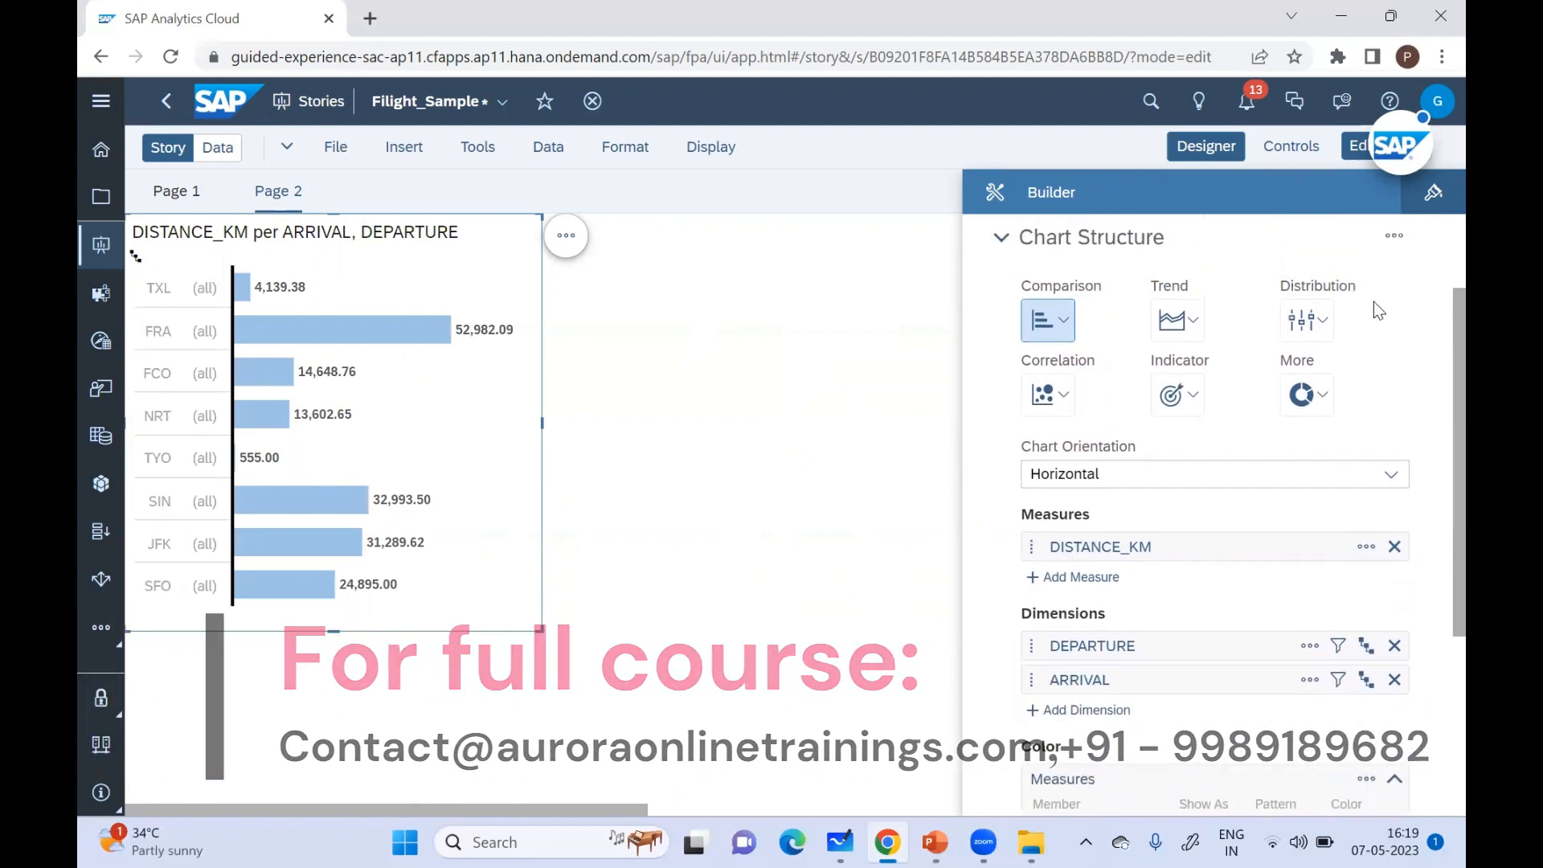
{"action": "left_click", "coordinate": [1064, 327]}
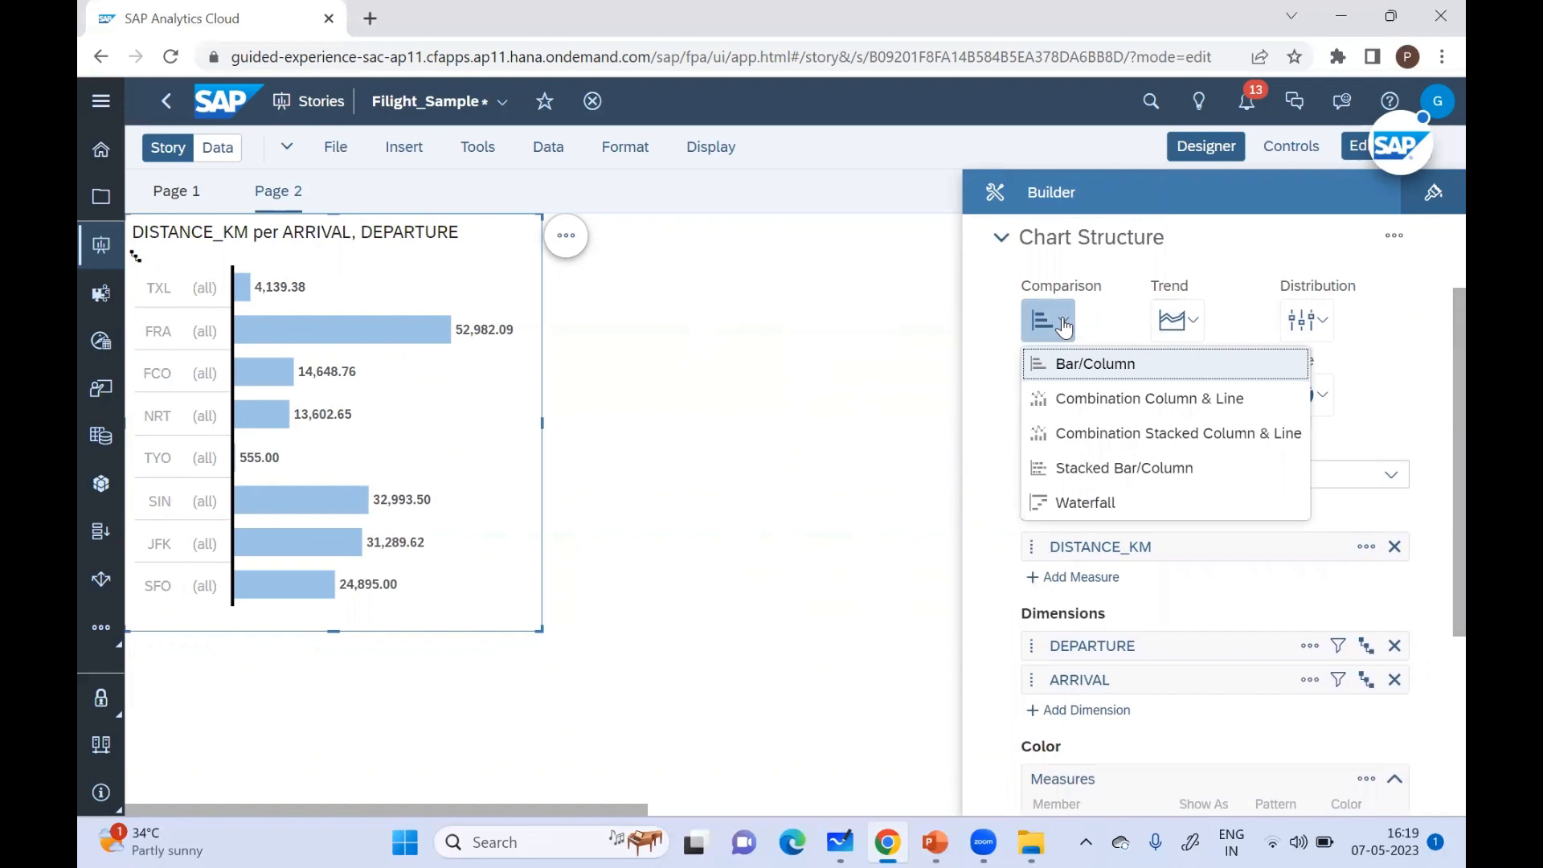
{"action": "left_click", "coordinate": [1086, 471]}
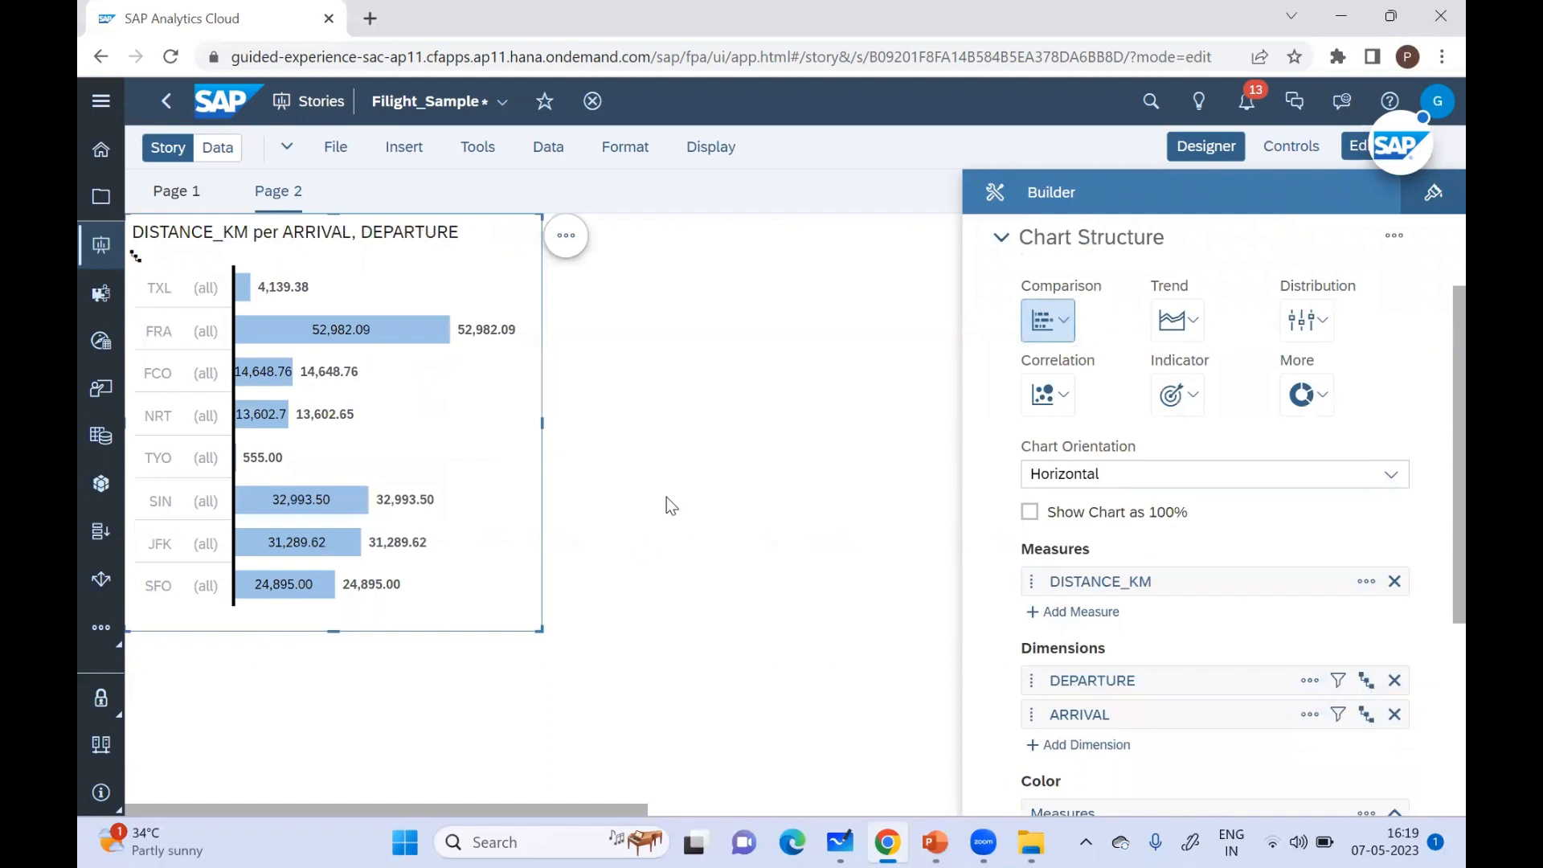
Step: Reset the drill state of the ARRIVAL and DEPARTURE hierarchies in the DISTANCE_KM chart
{"action": "left_click", "coordinate": [136, 259]}
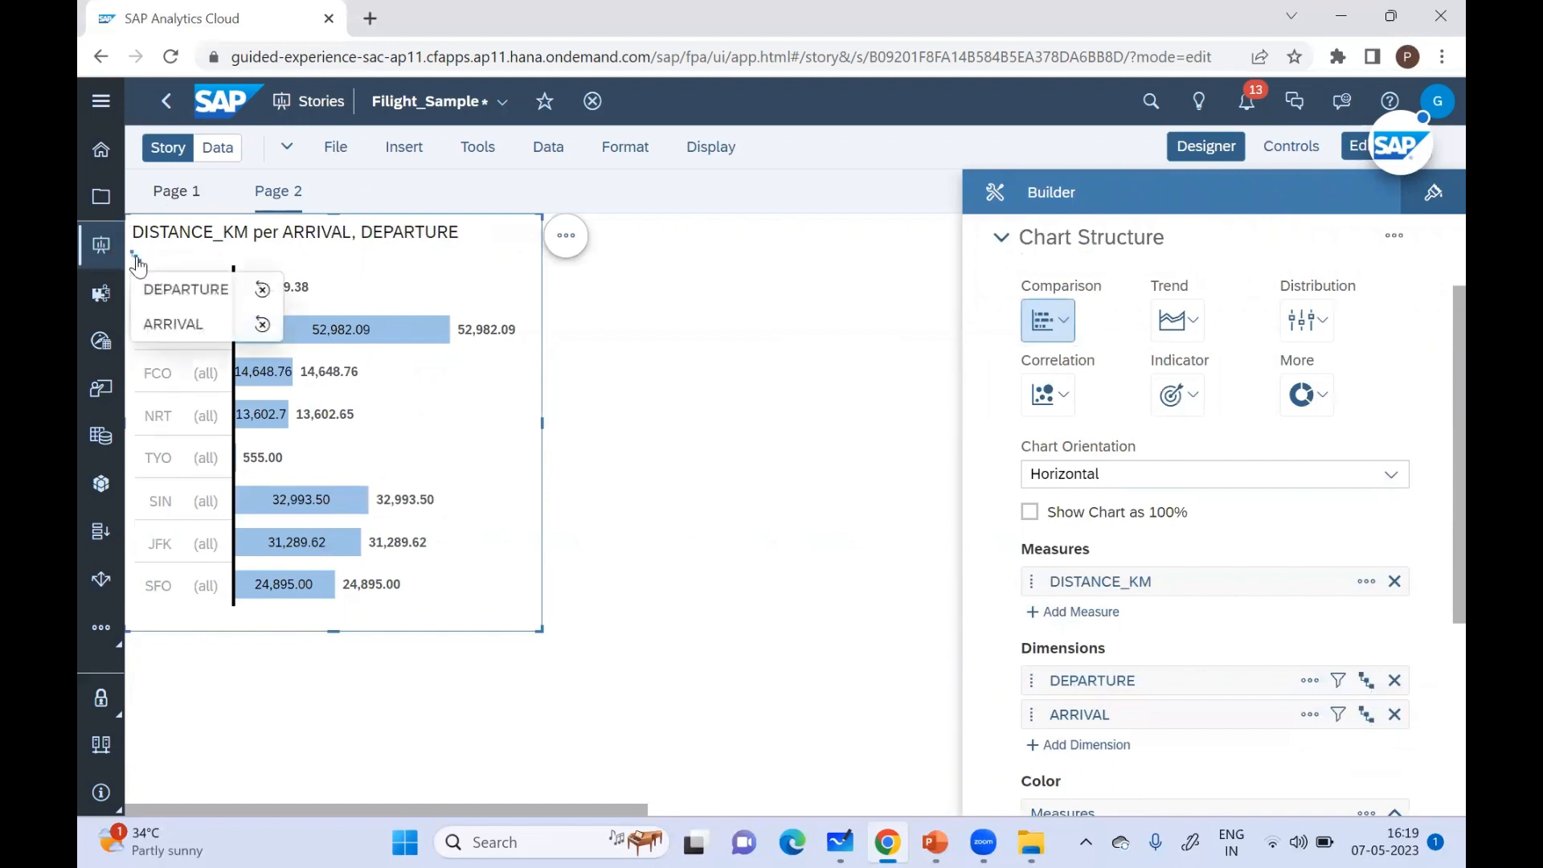
{"action": "left_click", "coordinate": [262, 324]}
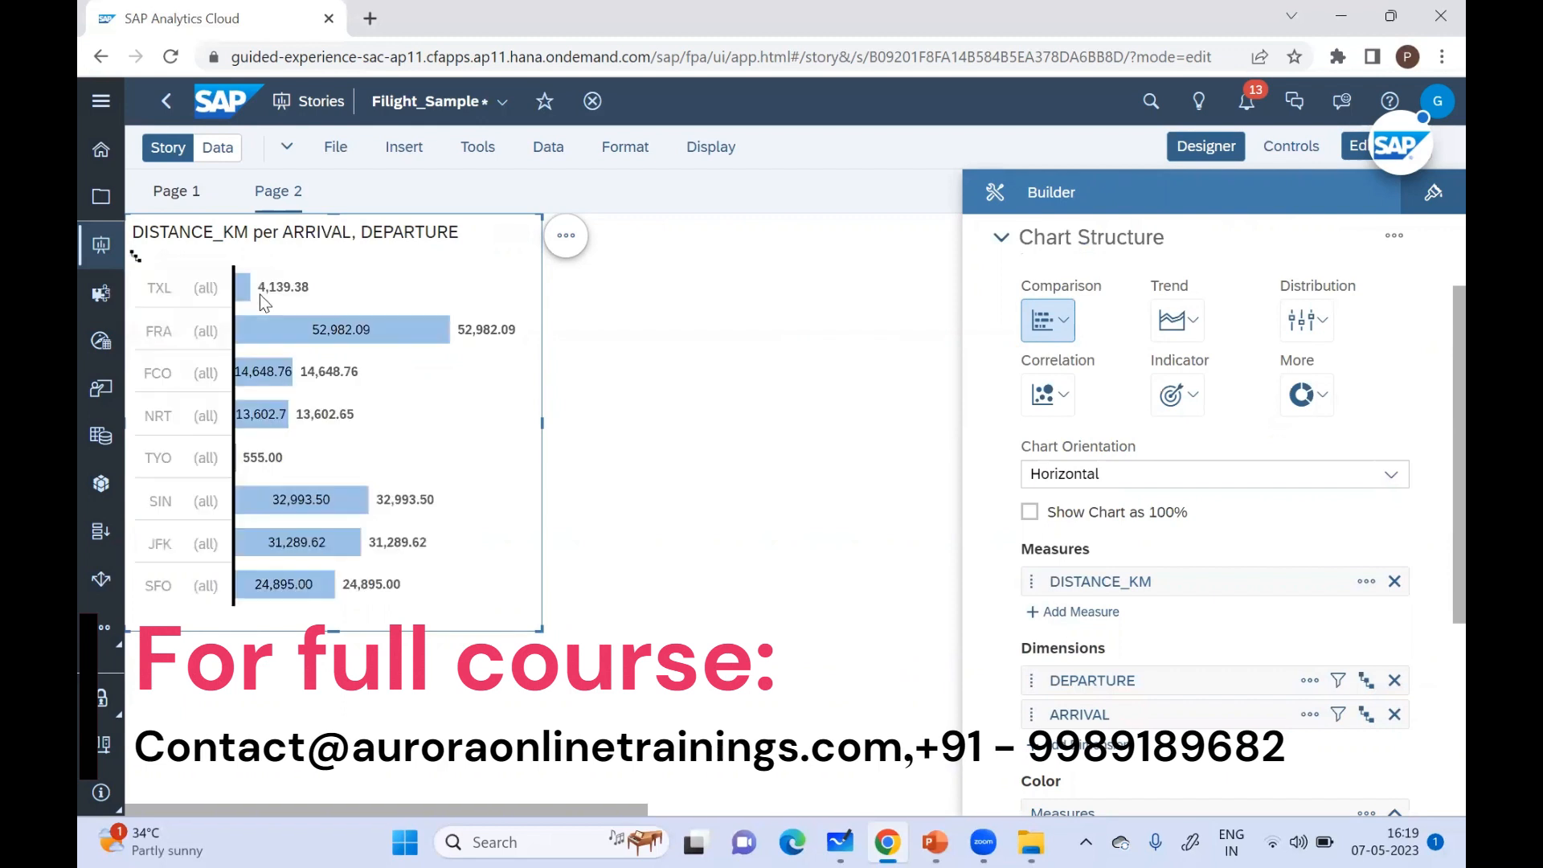
{"action": "left_click", "coordinate": [138, 262]}
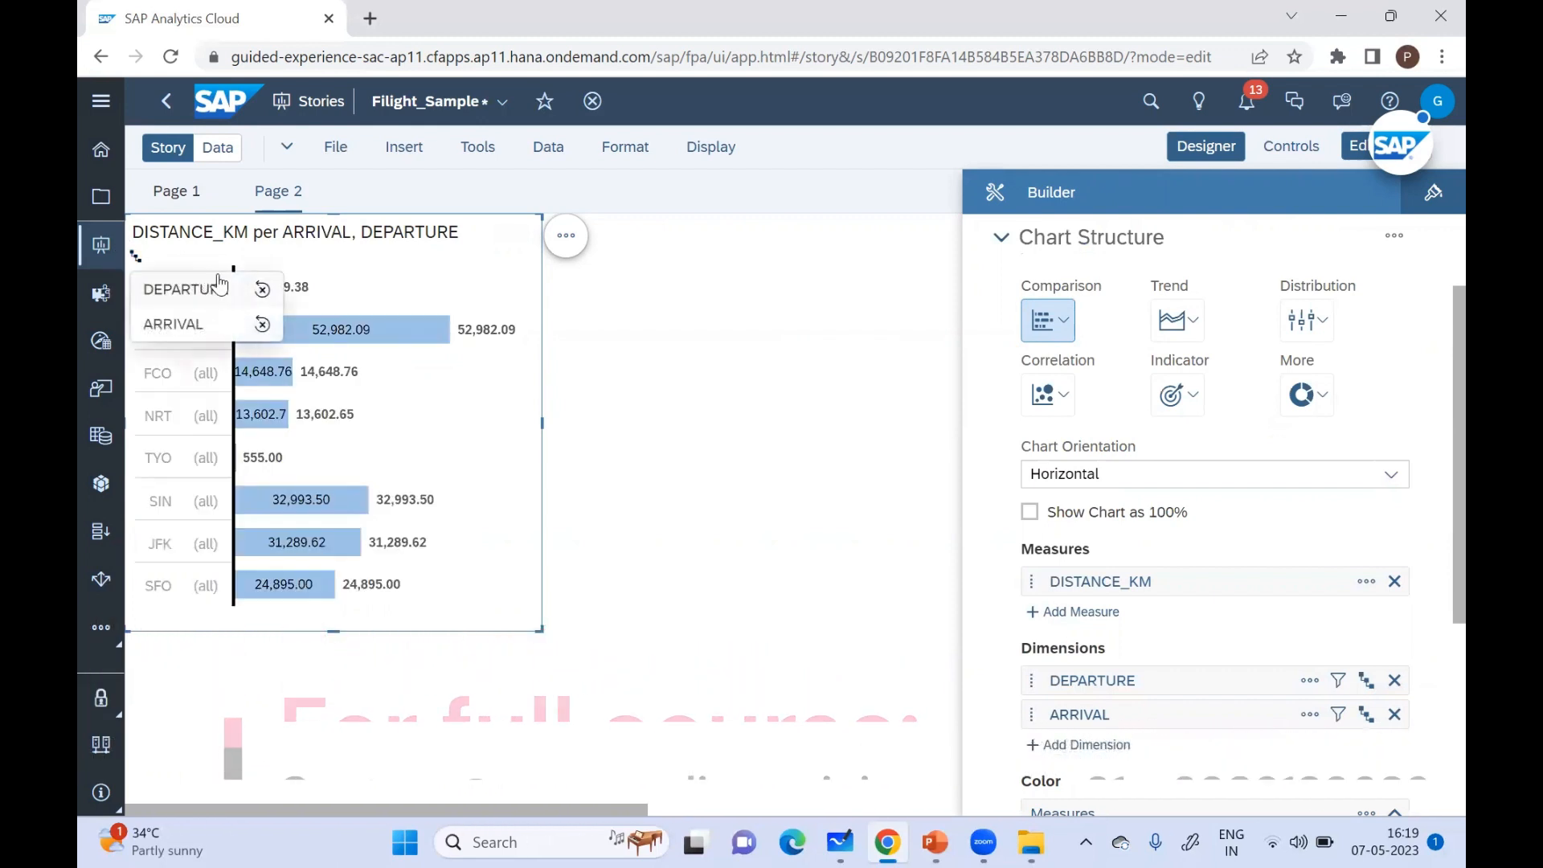
{"action": "left_click", "coordinate": [261, 289]}
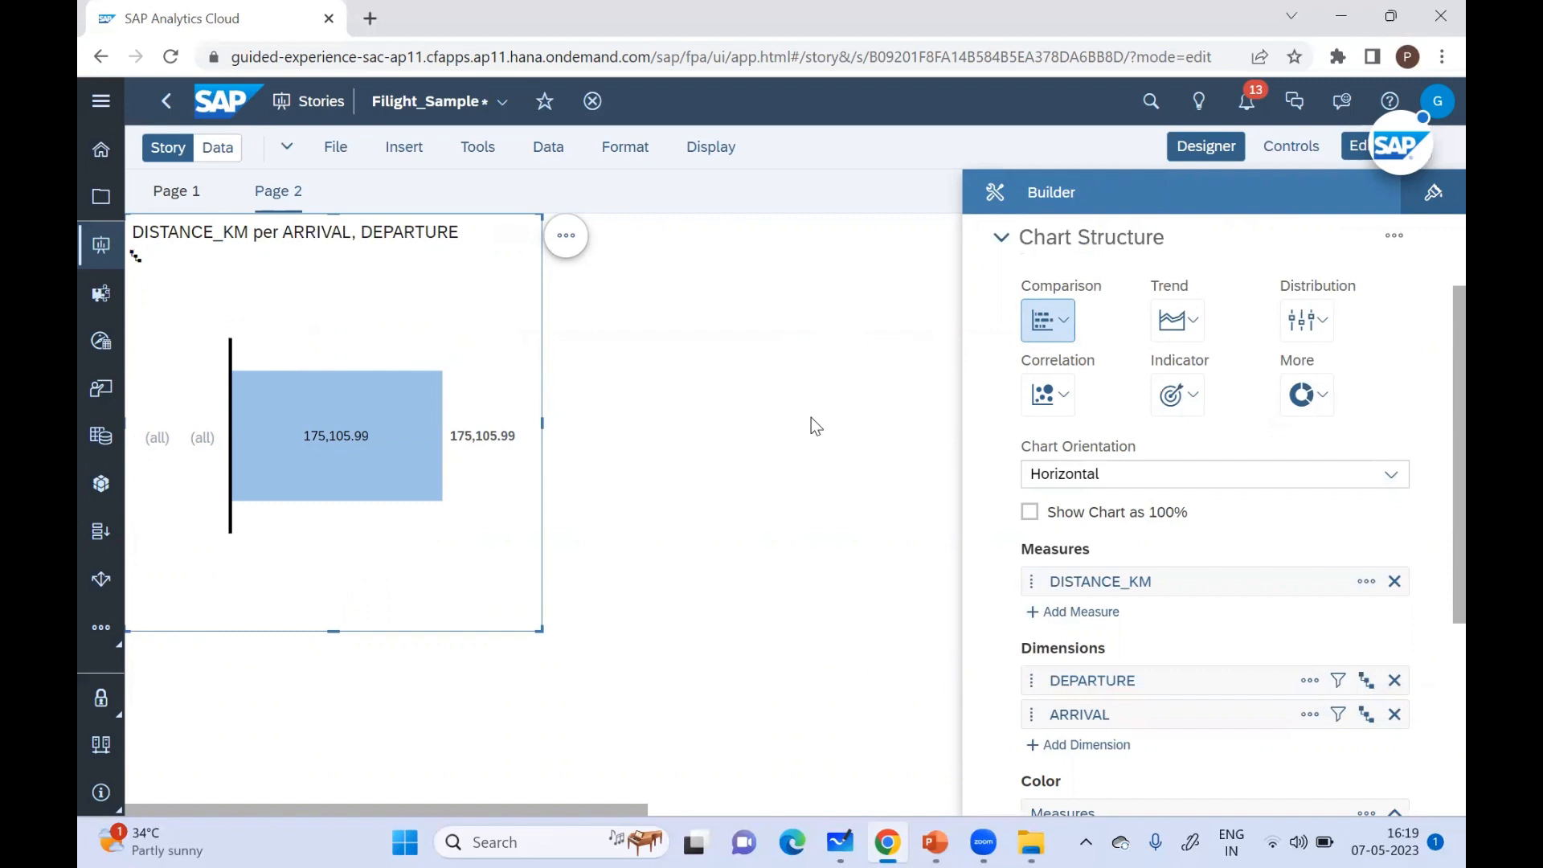
Step: Switch from the story page to the 01 Flights data and hide the dataset details
{"action": "left_click", "coordinate": [191, 196]}
{"action": "left_click", "coordinate": [269, 197]}
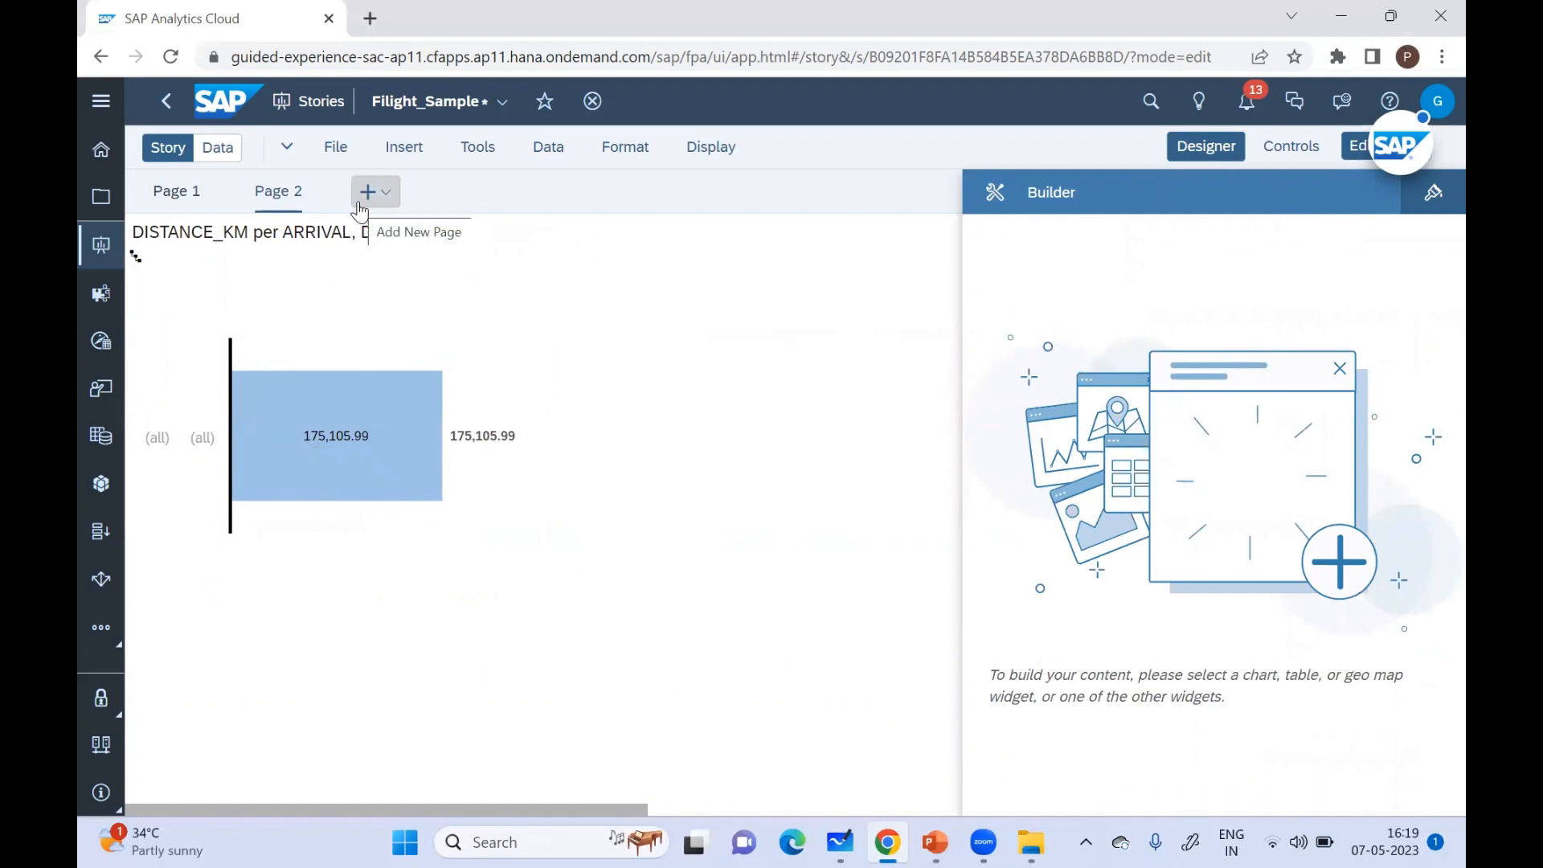
{"action": "left_click", "coordinate": [233, 155]}
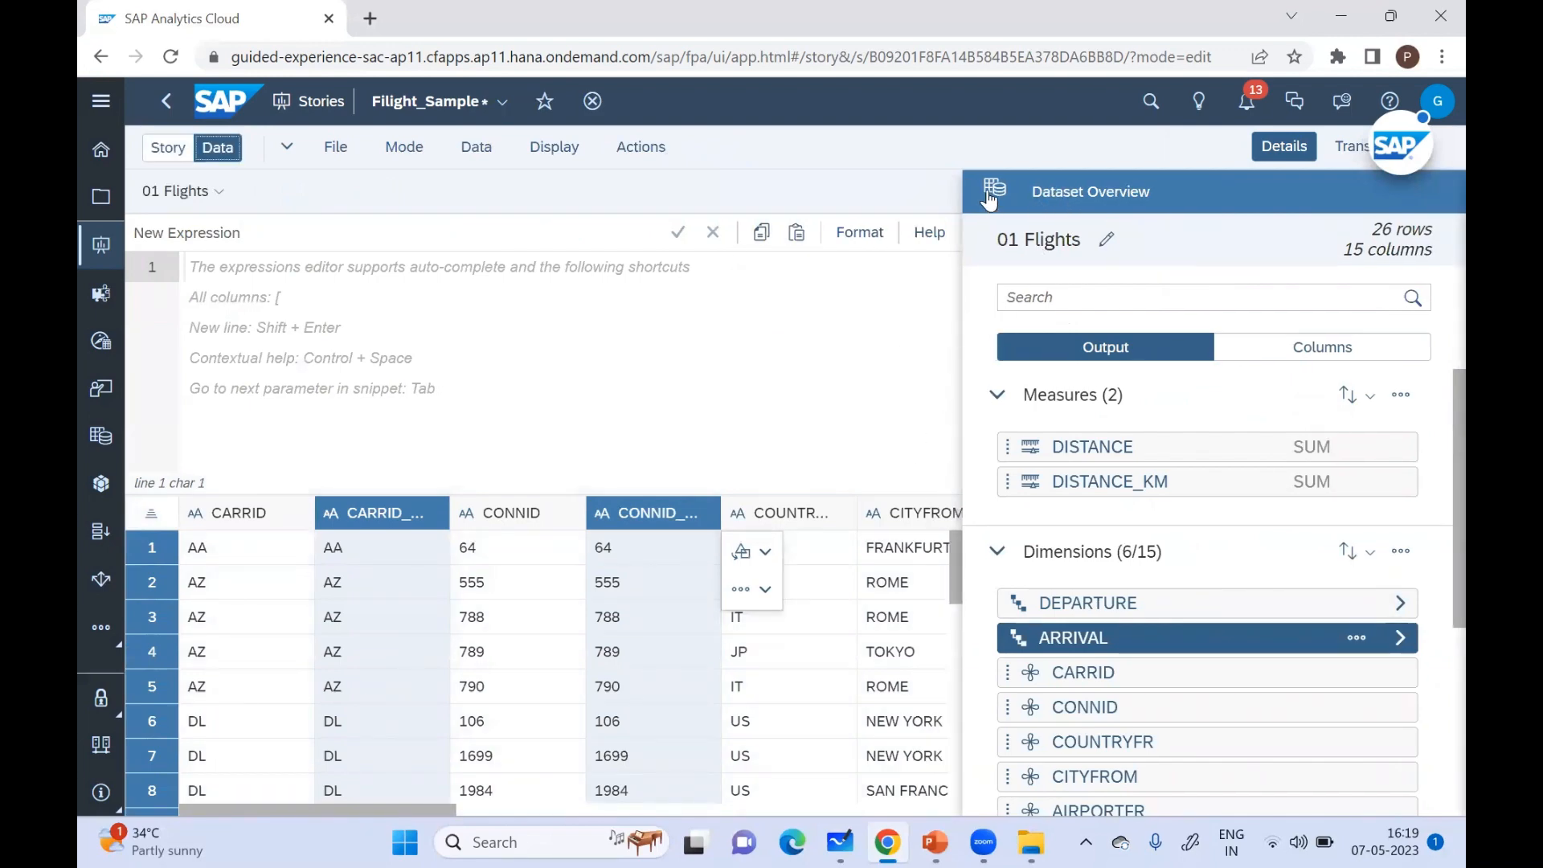
{"action": "left_click", "coordinate": [1285, 153]}
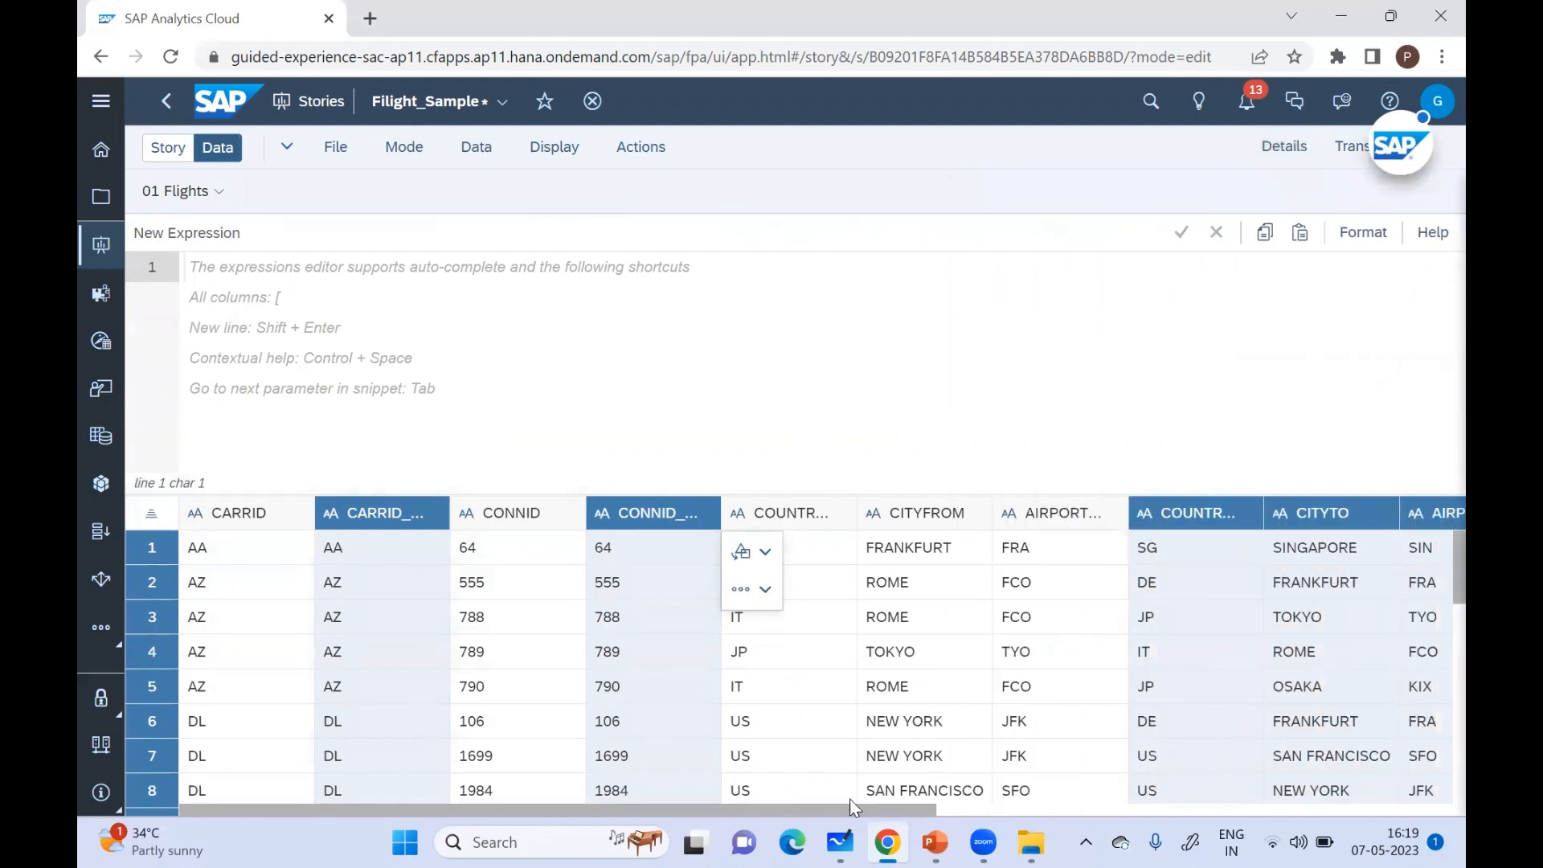
{"action": "left_click_drag", "start_coordinate": [837, 810], "coordinate": [1430, 789]}
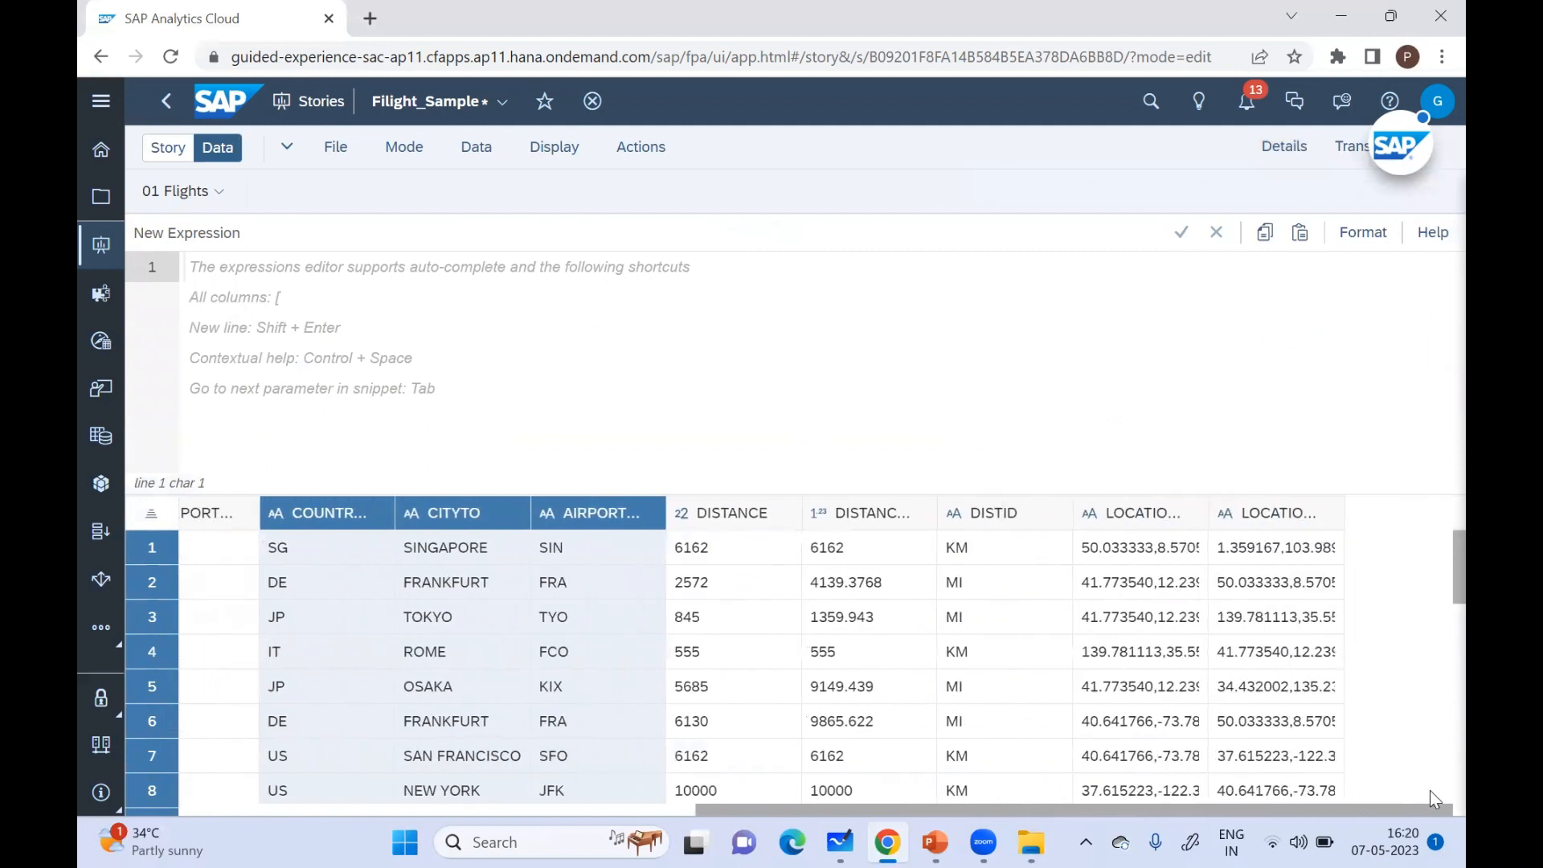
{"action": "scroll", "coordinate": [1328, 715], "scroll_direction": "down", "scroll_amount": 1}
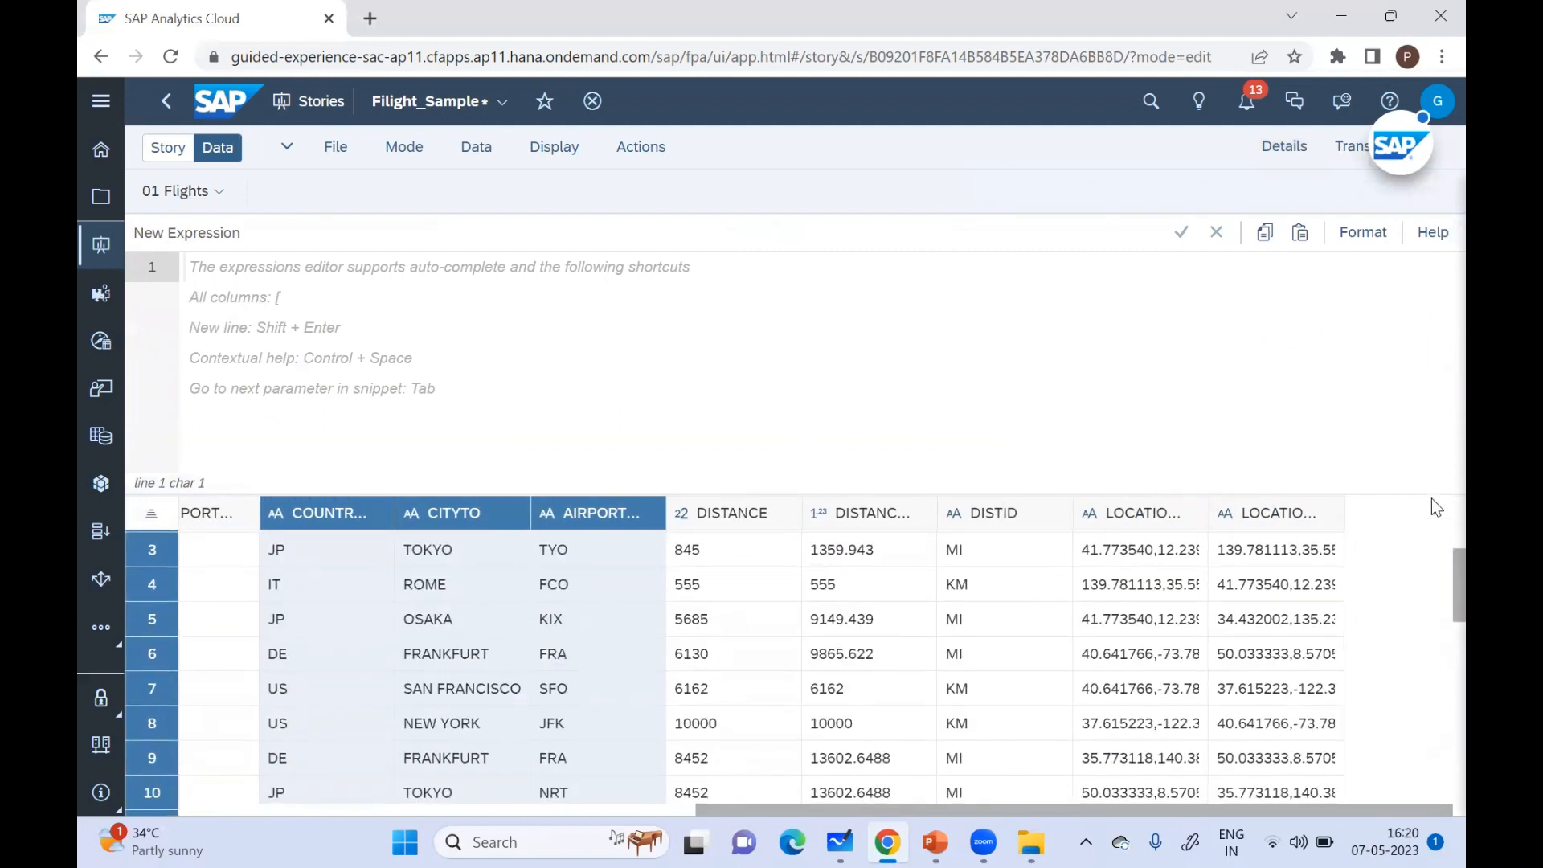
Step: Show the transform bar instead of the expression editor and examine the coordinate format in the LOCATIONFR and LOCATIONTO columns
{"action": "left_click", "coordinate": [631, 153]}
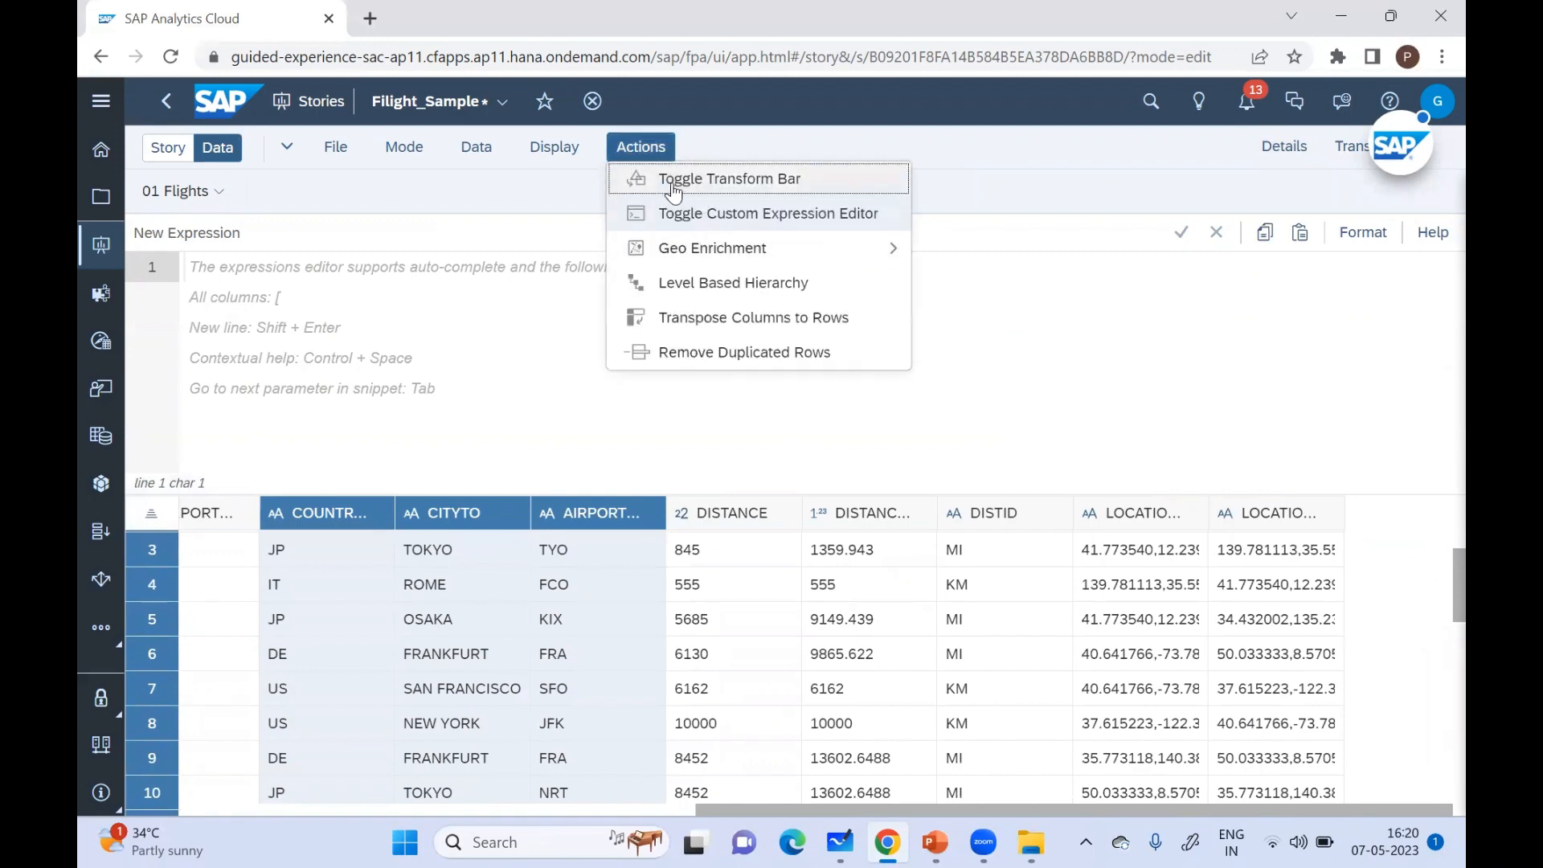
{"action": "left_click", "coordinate": [673, 186]}
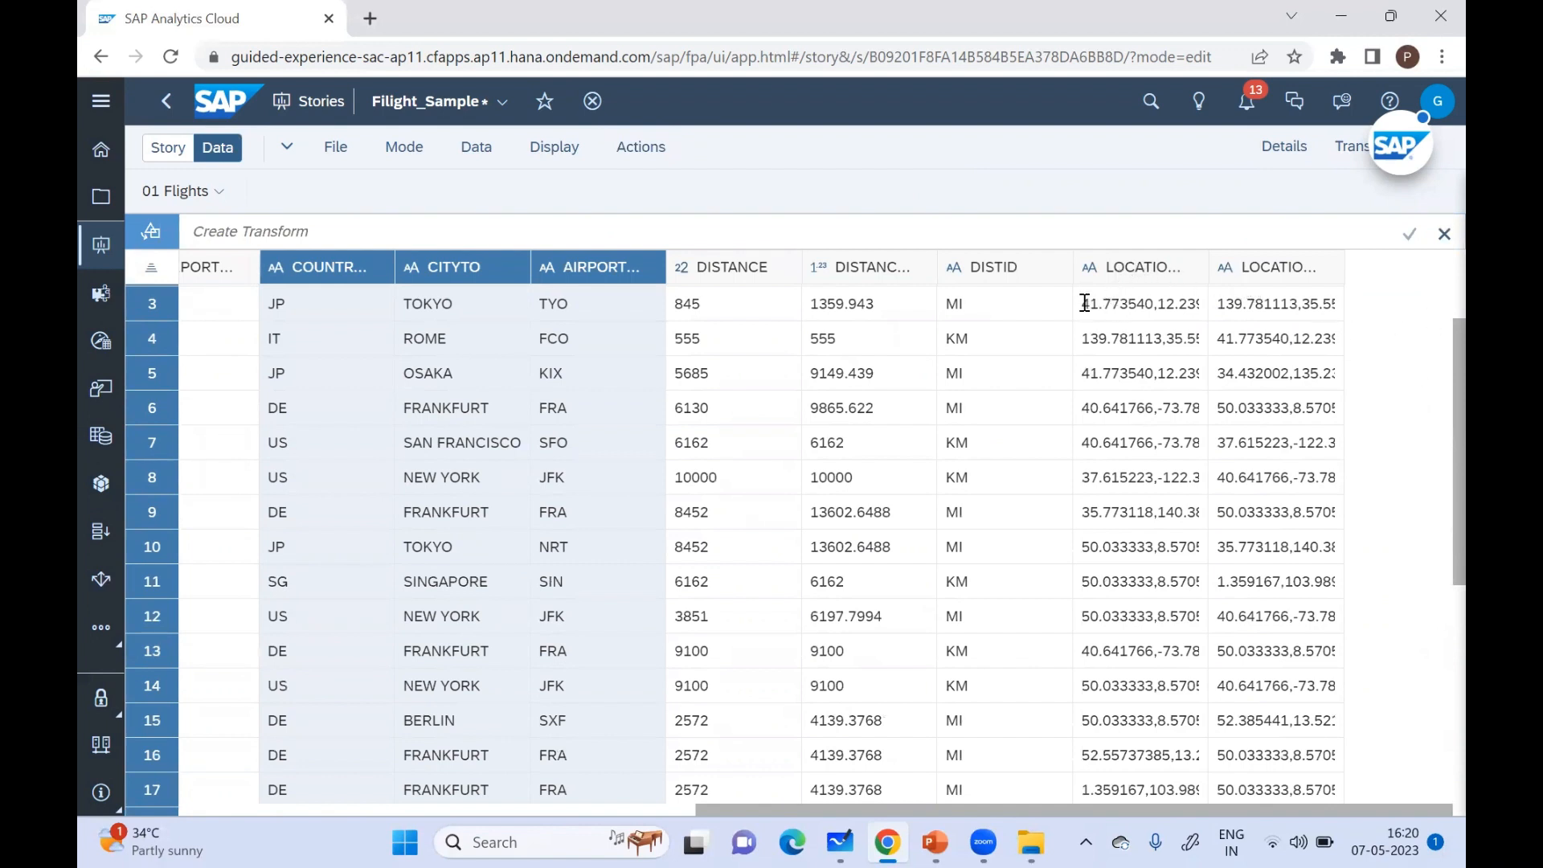
{"action": "left_click_drag", "start_coordinate": [1085, 303], "coordinate": [1159, 304]}
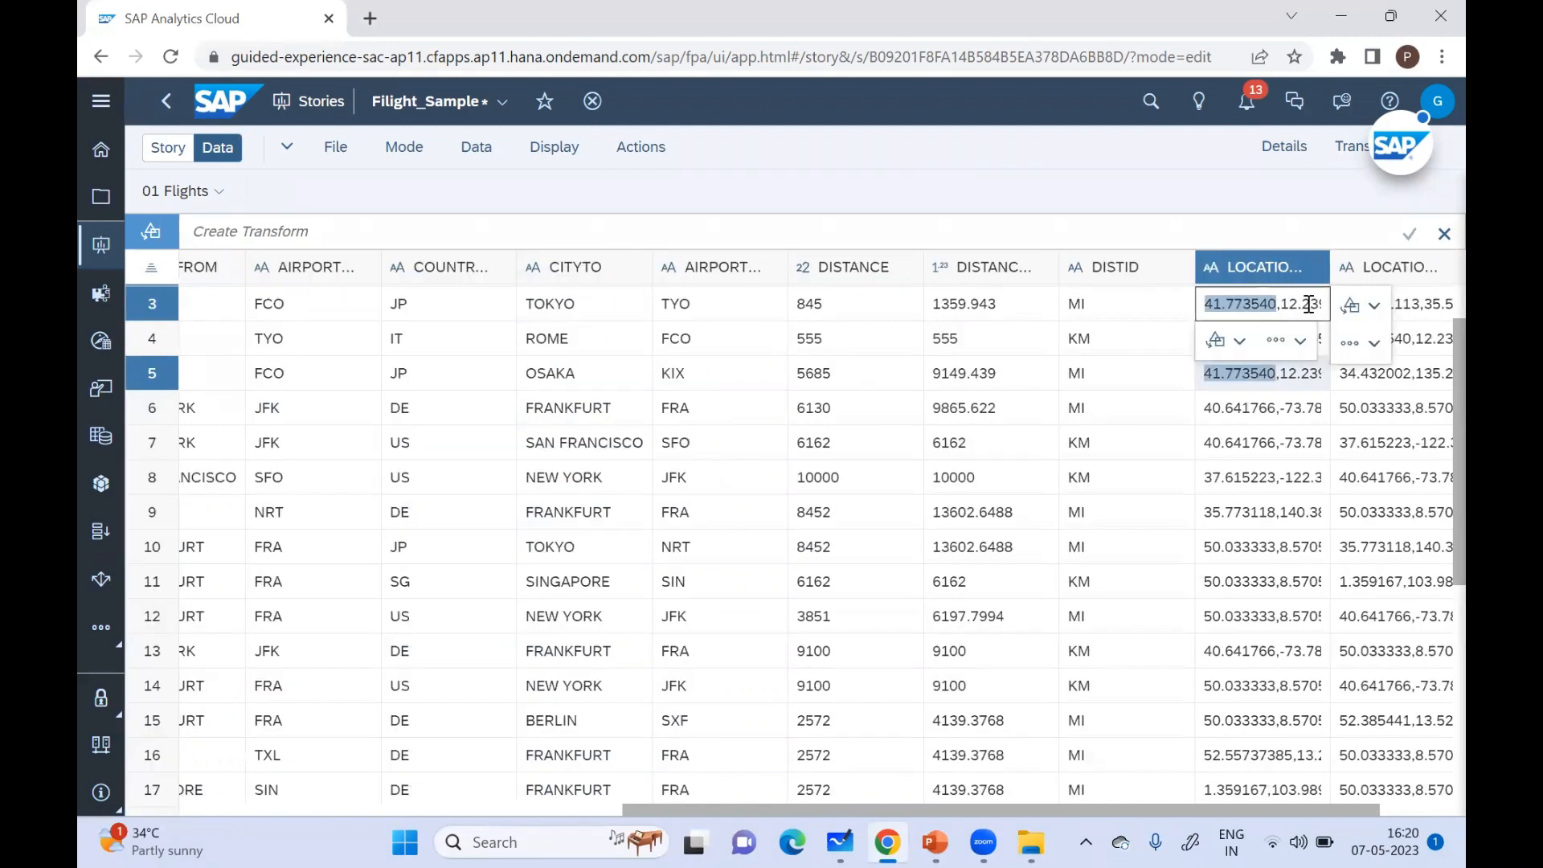
{"action": "left_click", "coordinate": [1269, 267]}
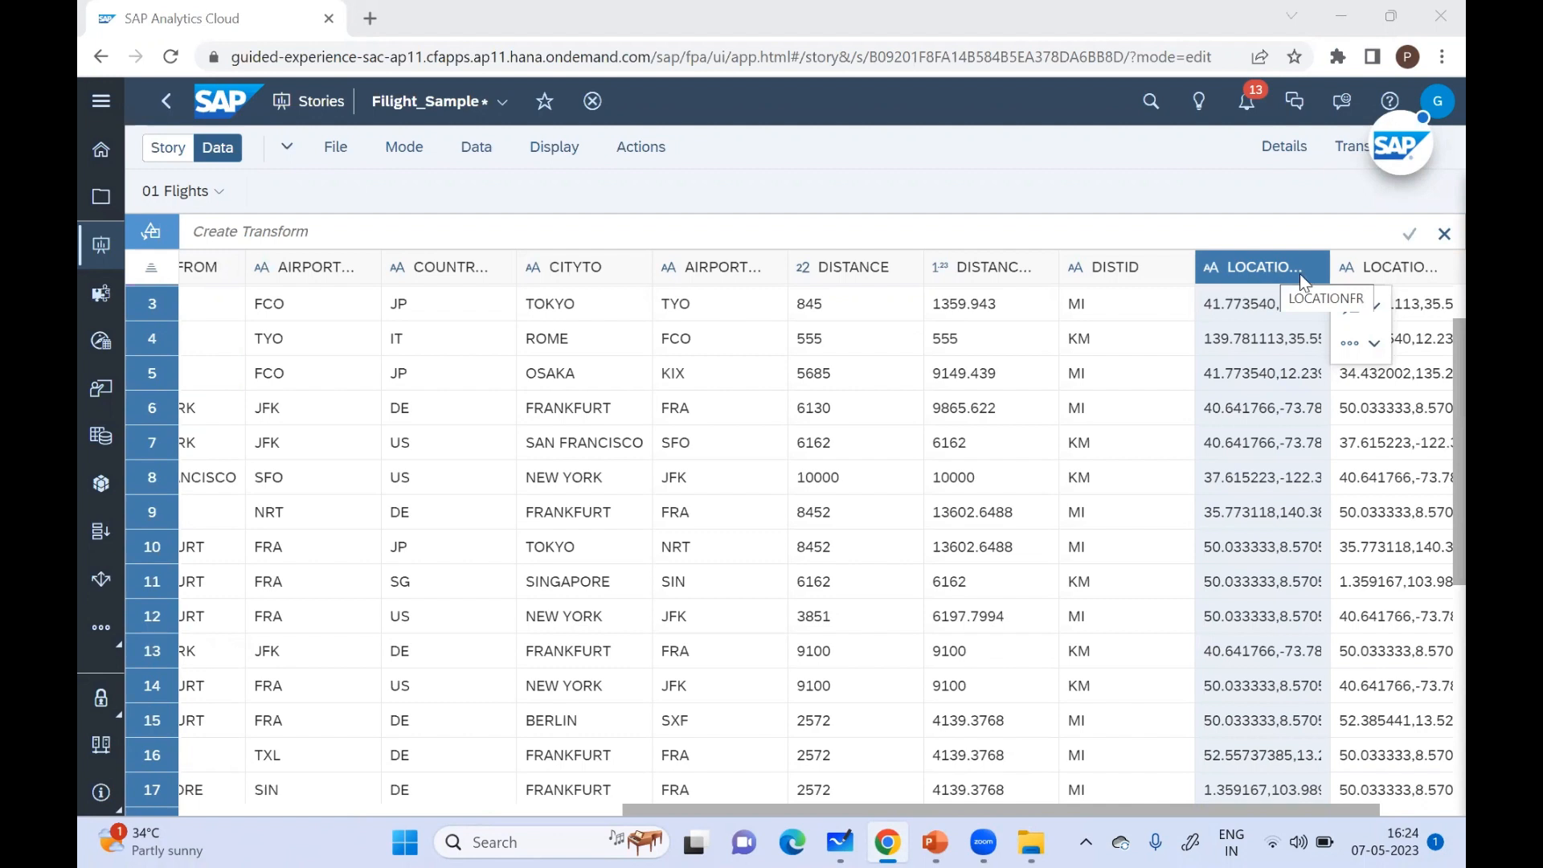
{"action": "left_click", "coordinate": [1395, 271]}
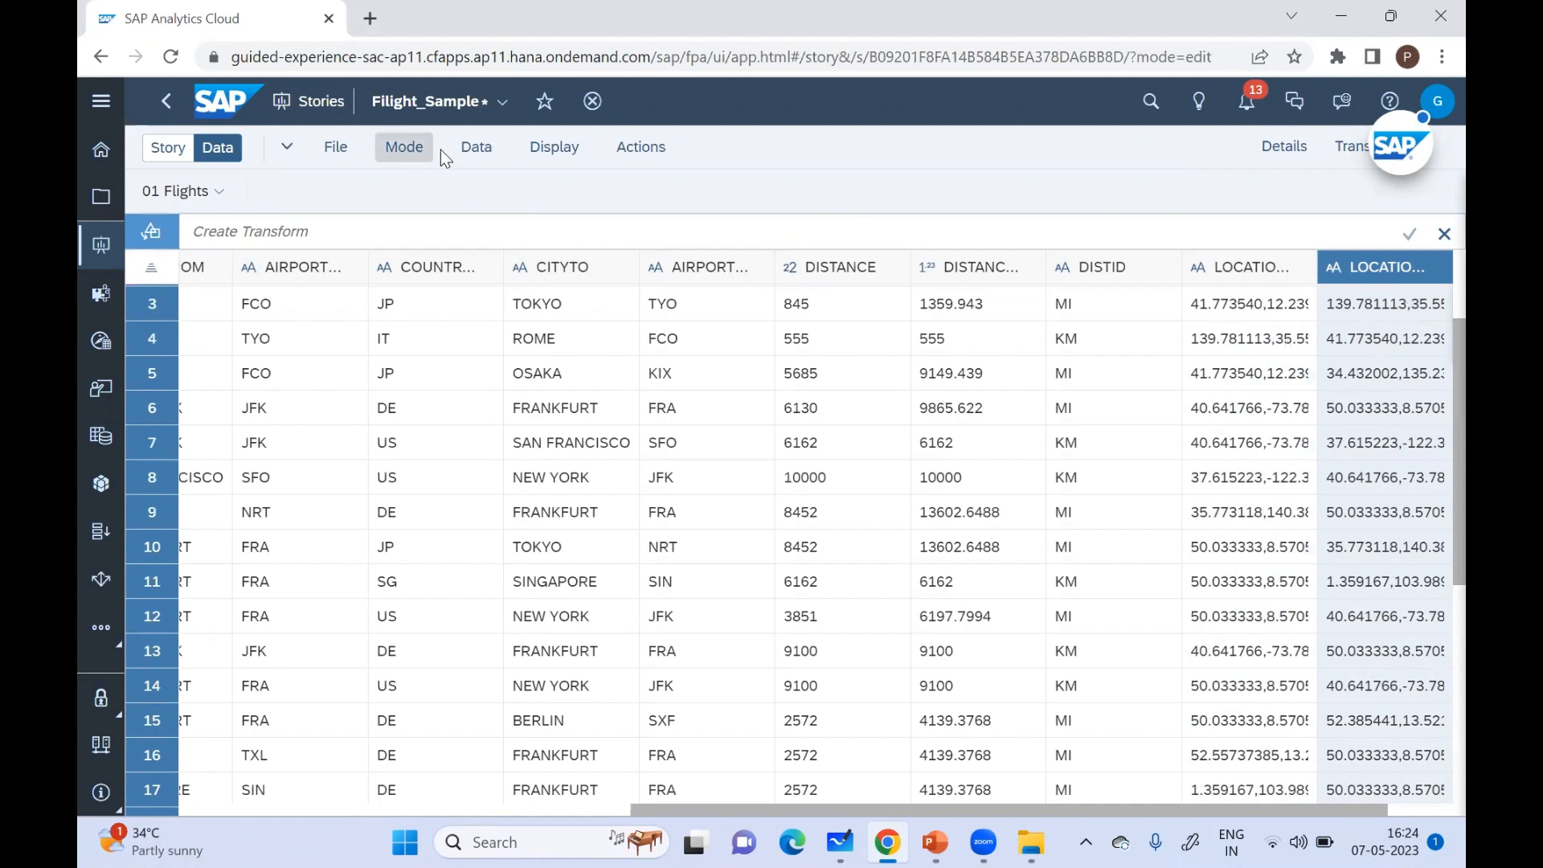
{"action": "left_click", "coordinate": [405, 147]}
{"action": "left_click", "coordinate": [424, 211]}
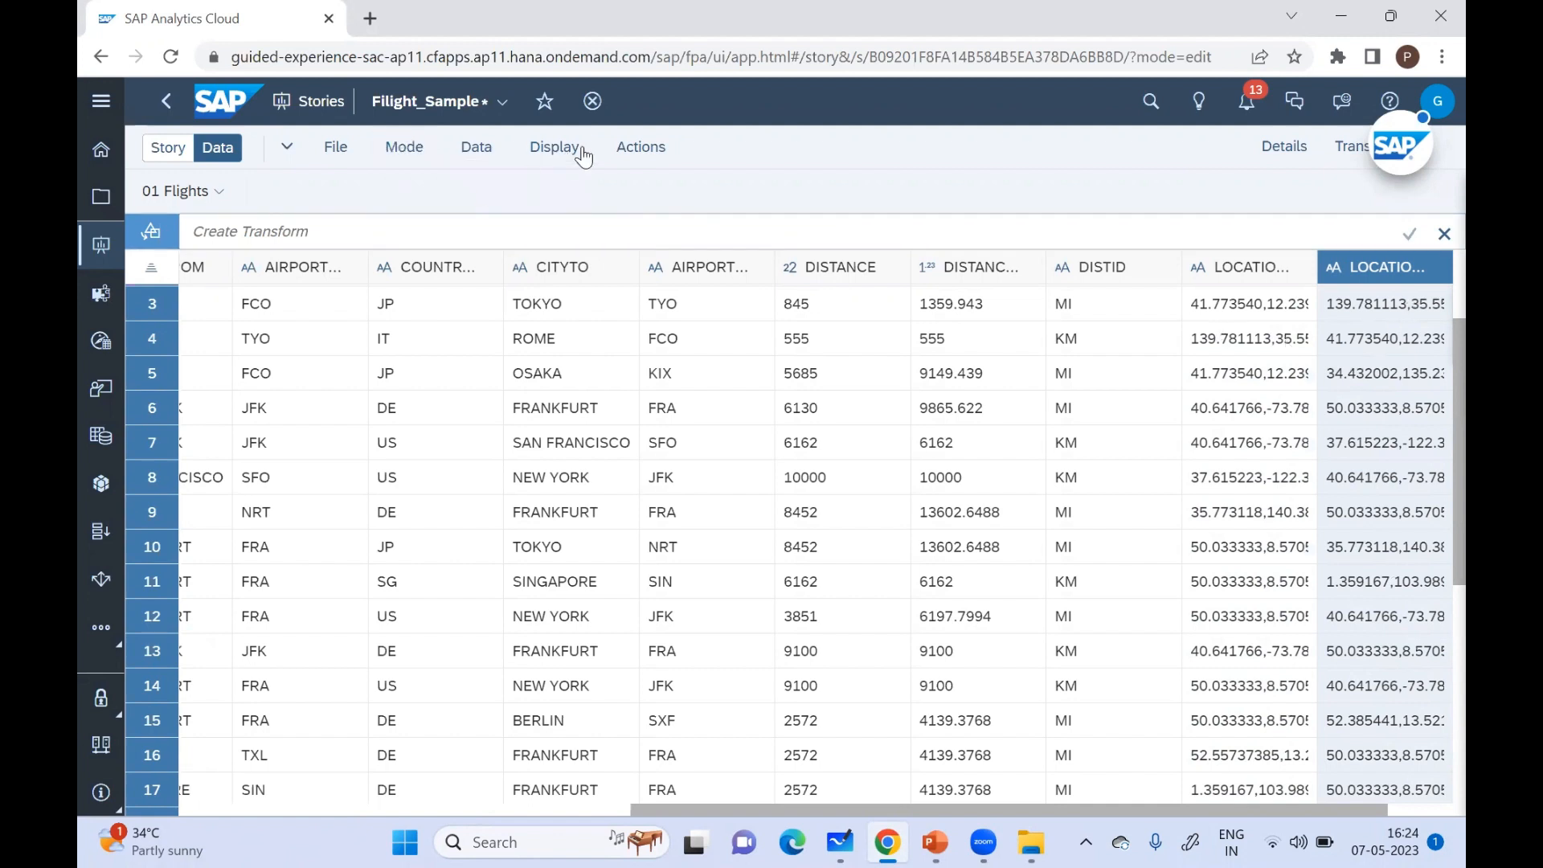
Step: Open the custom expression editor and enter the formula [LAT_FROM]=split([LOCATIONFR],',',2)
{"action": "left_click", "coordinate": [635, 148]}
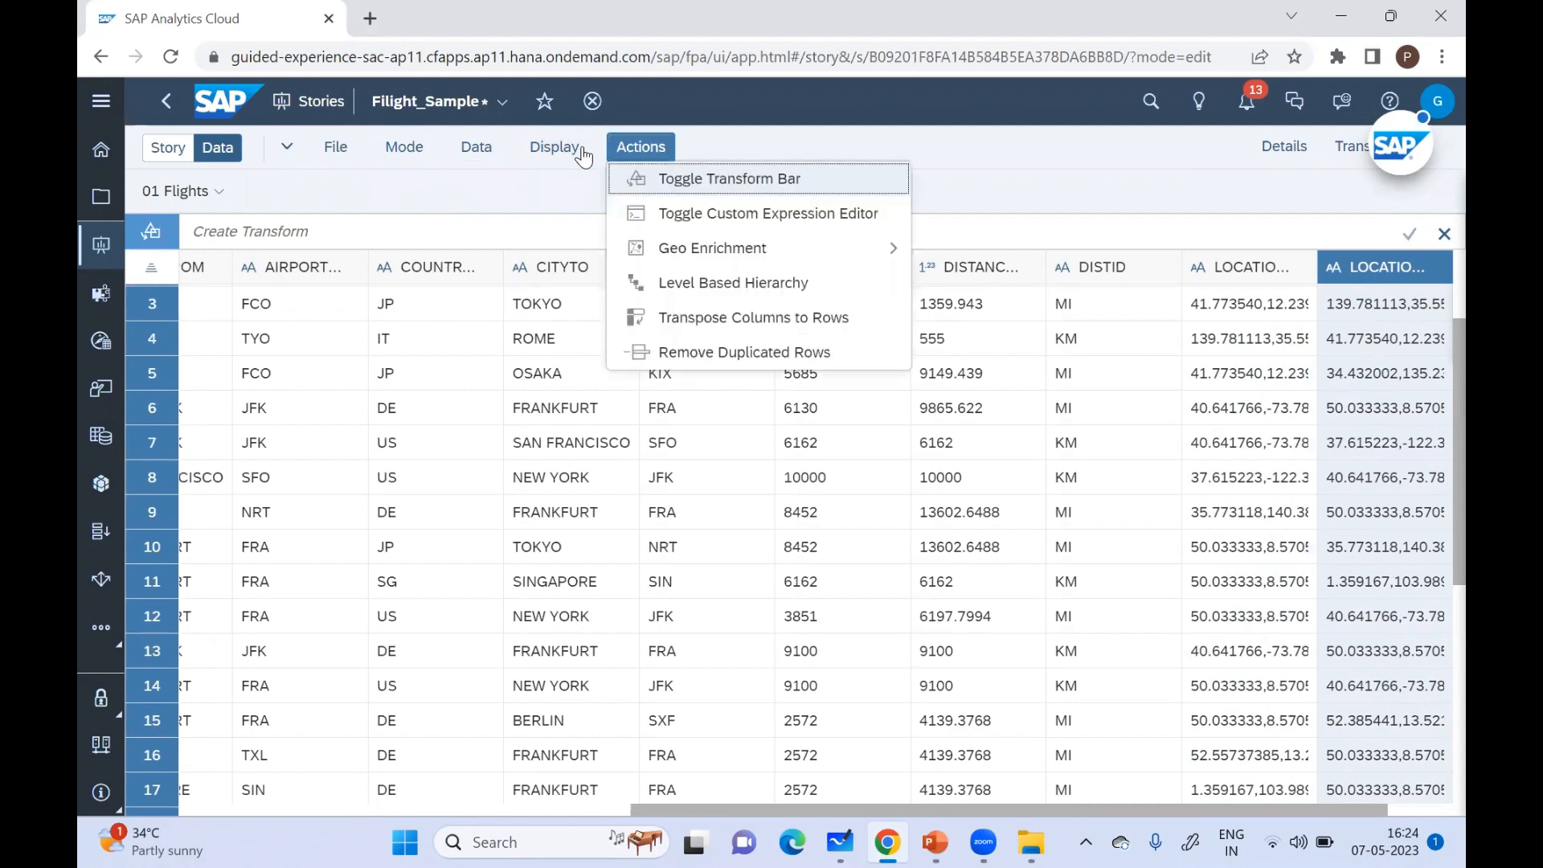
{"action": "left_click", "coordinate": [720, 213]}
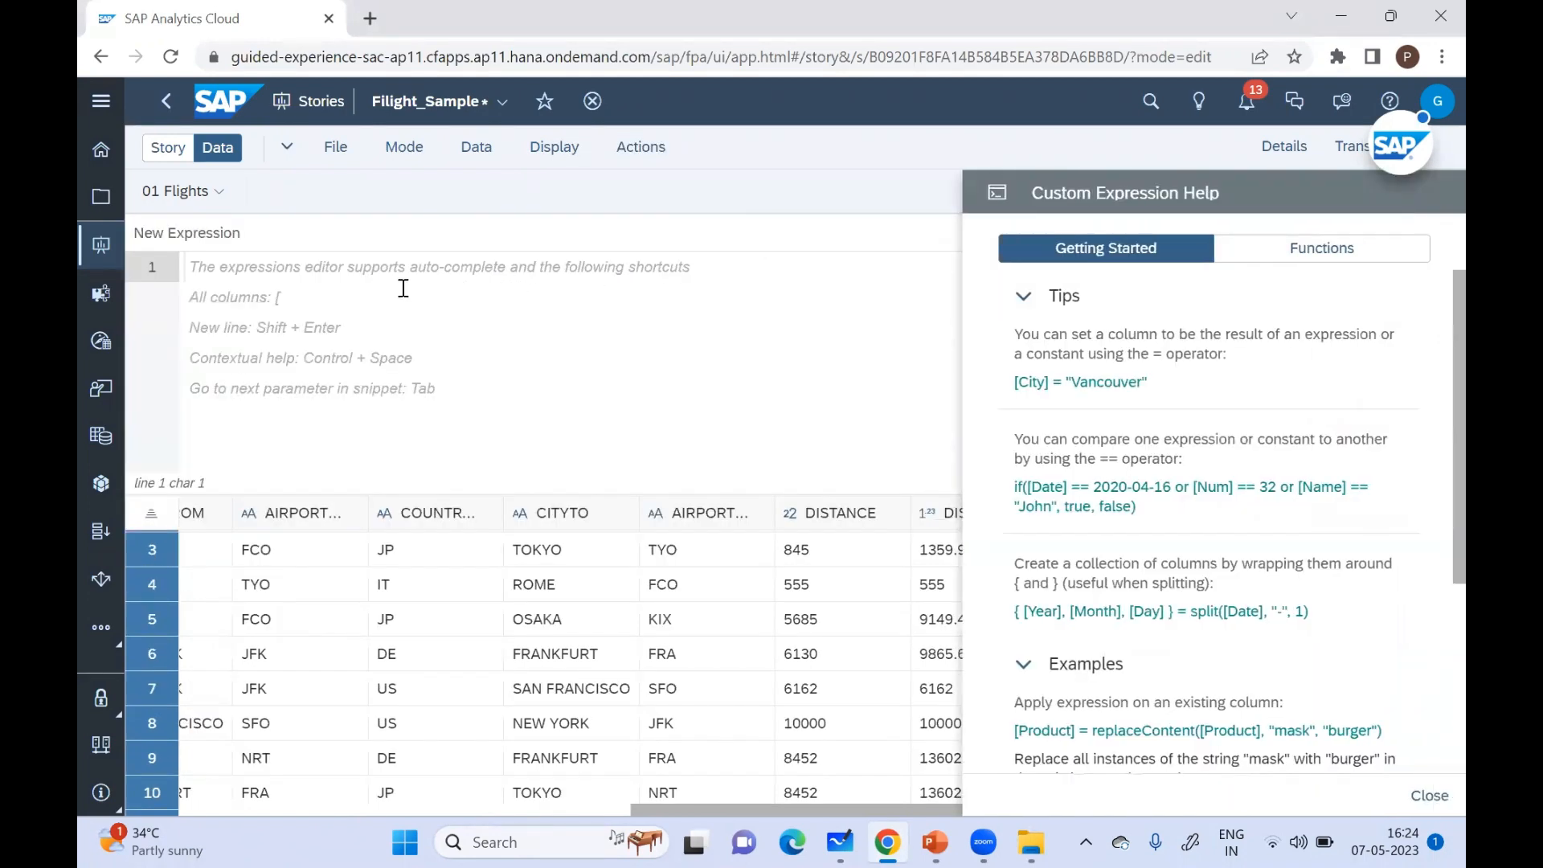
{"action": "type", "text": "["}
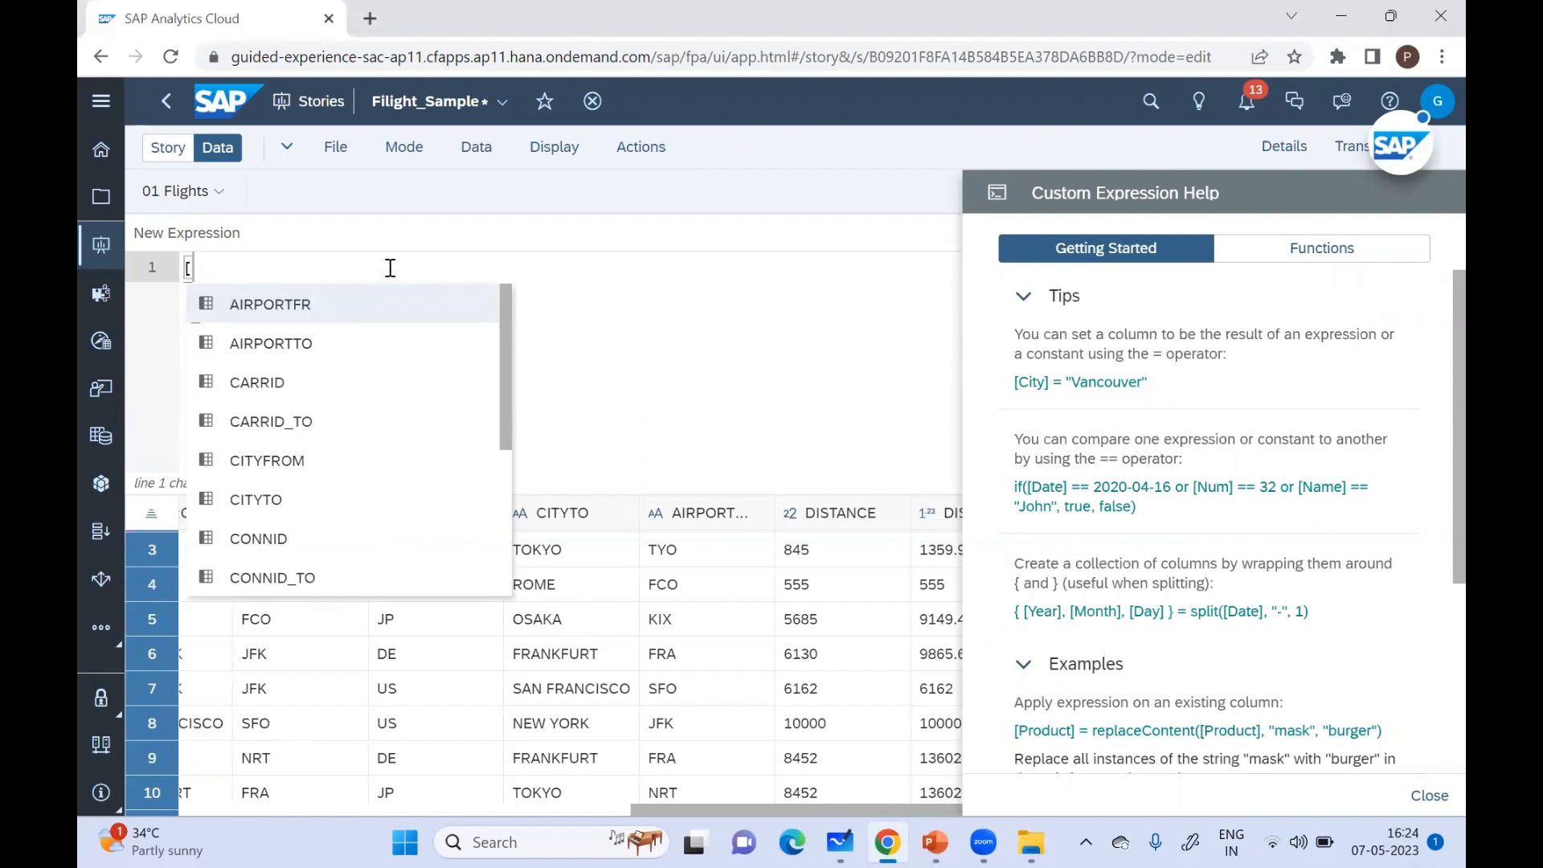
{"action": "type", "text": "LAT"}
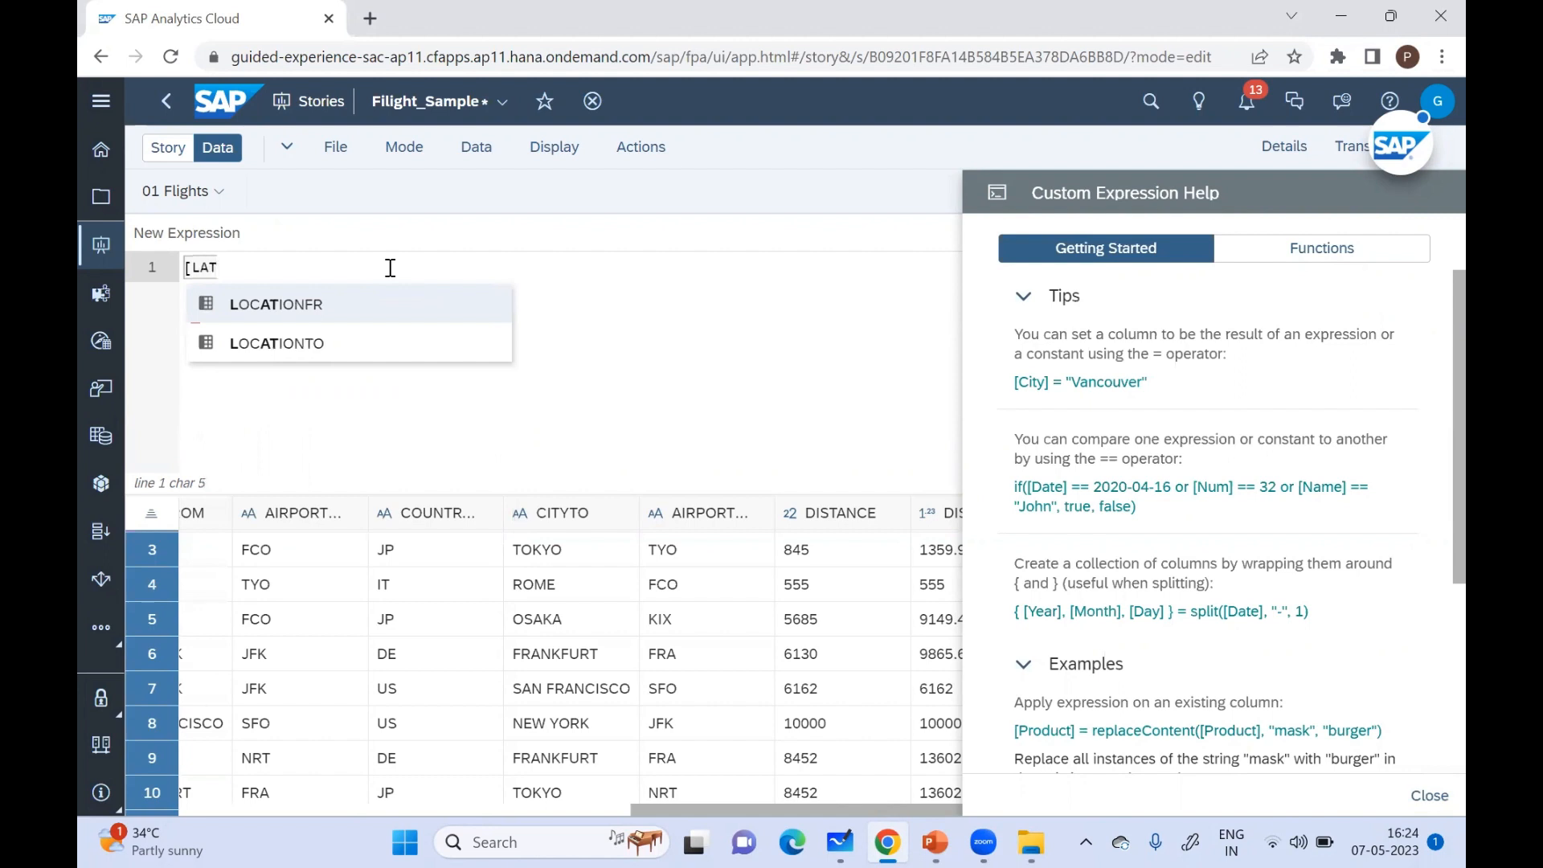
{"action": "type", "text": "_FR"}
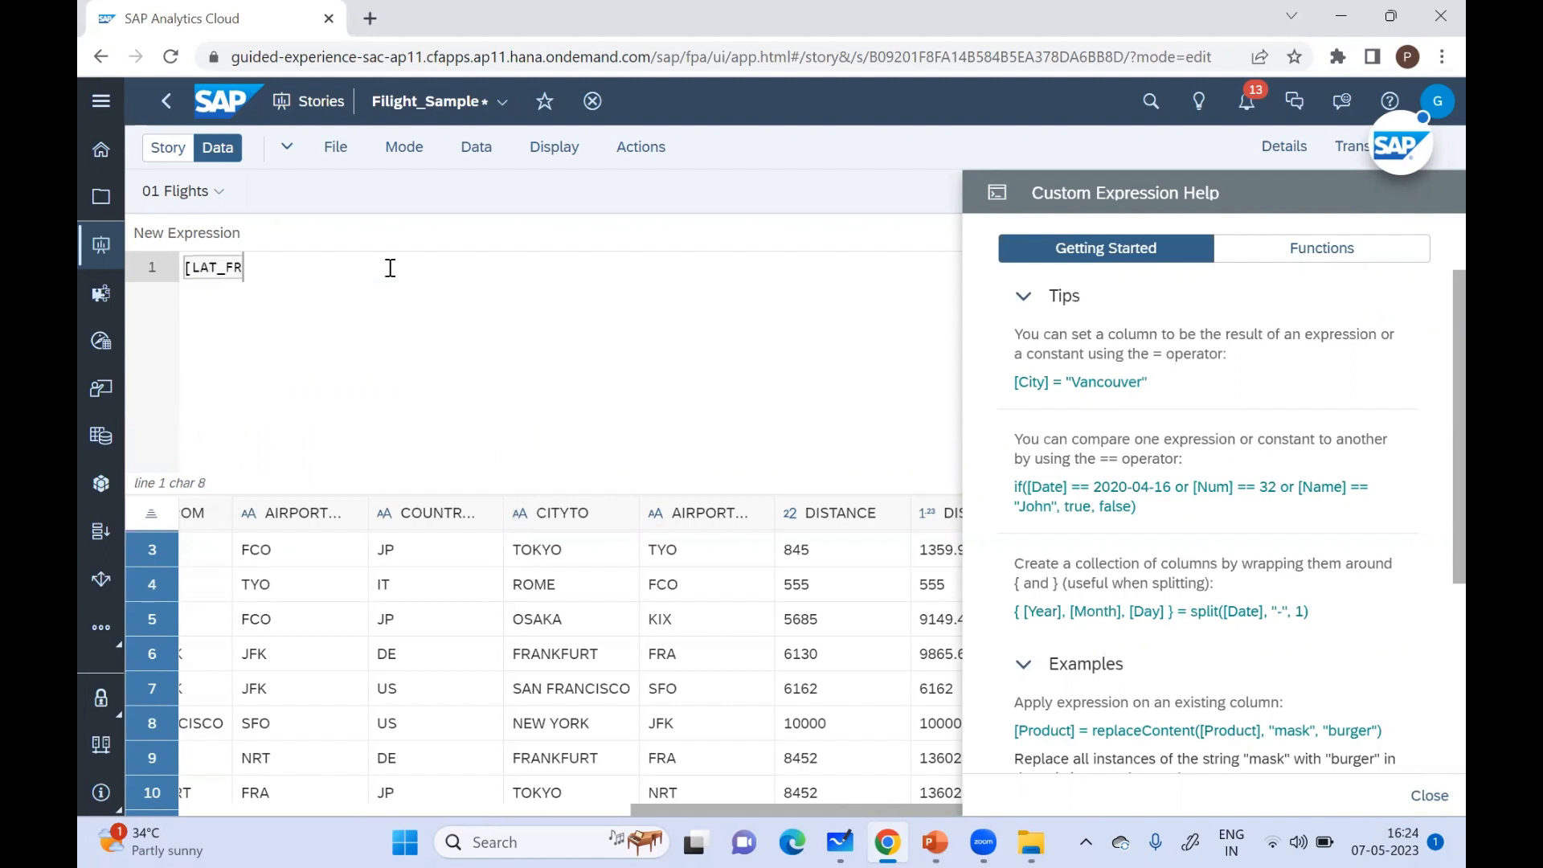
{"action": "type", "text": "OM]=split"}
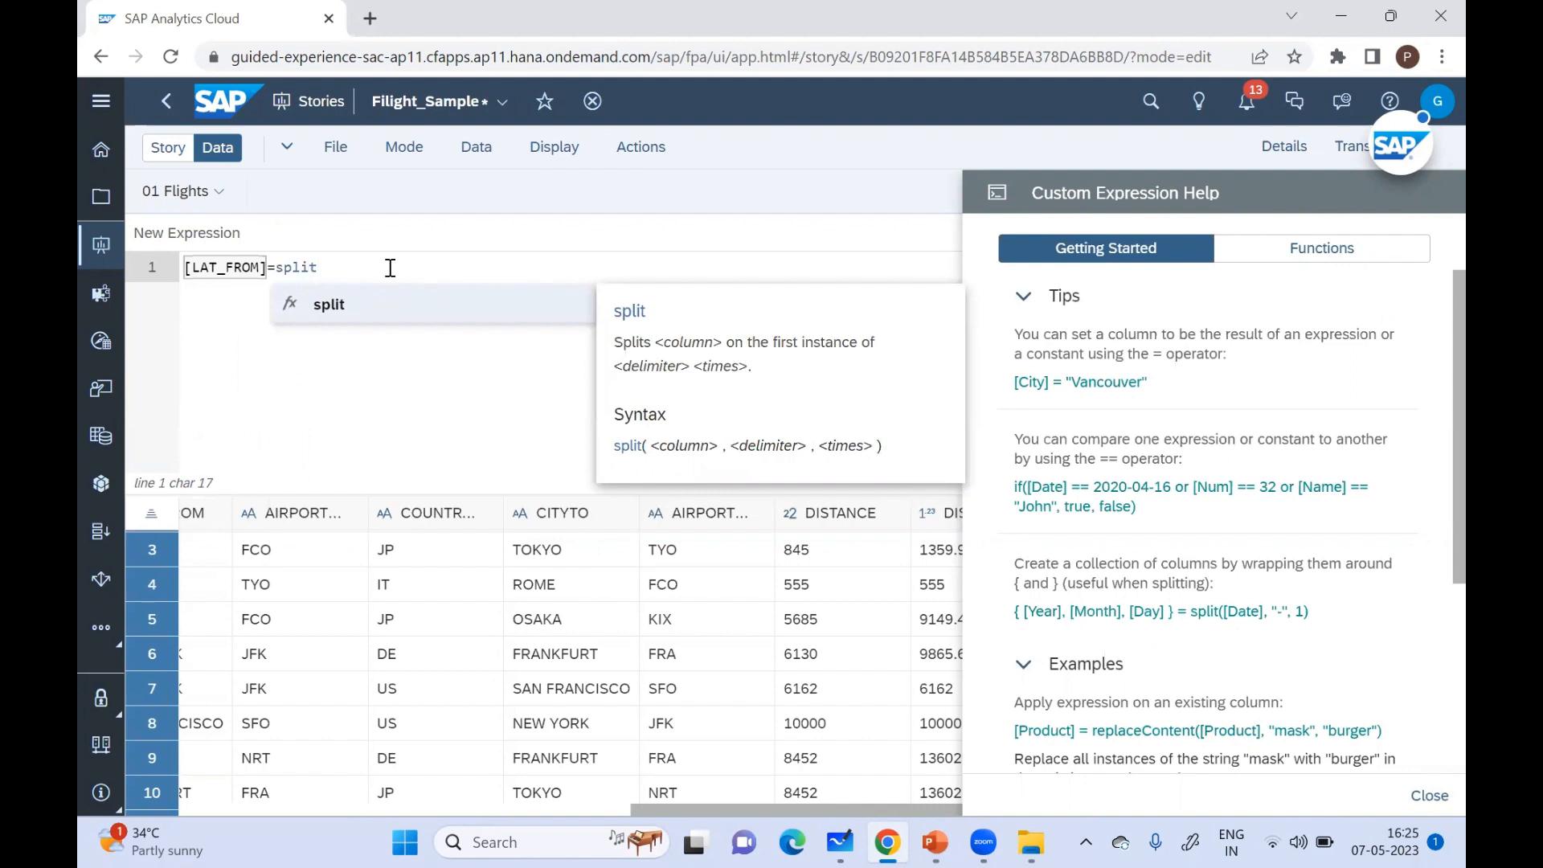
{"action": "type", "text": "("}
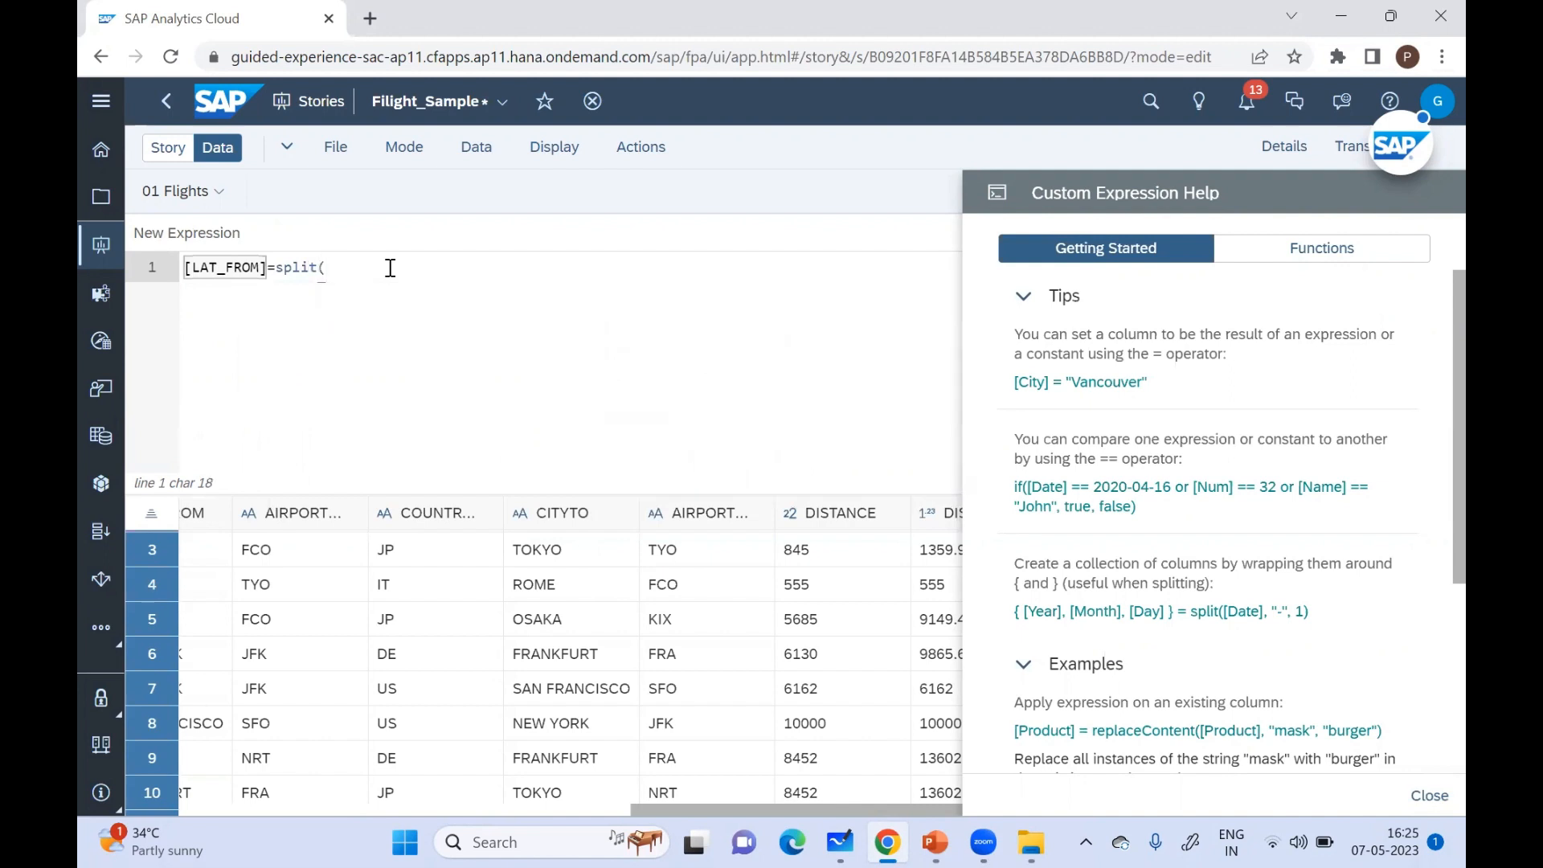
{"action": "type", "text": "["}
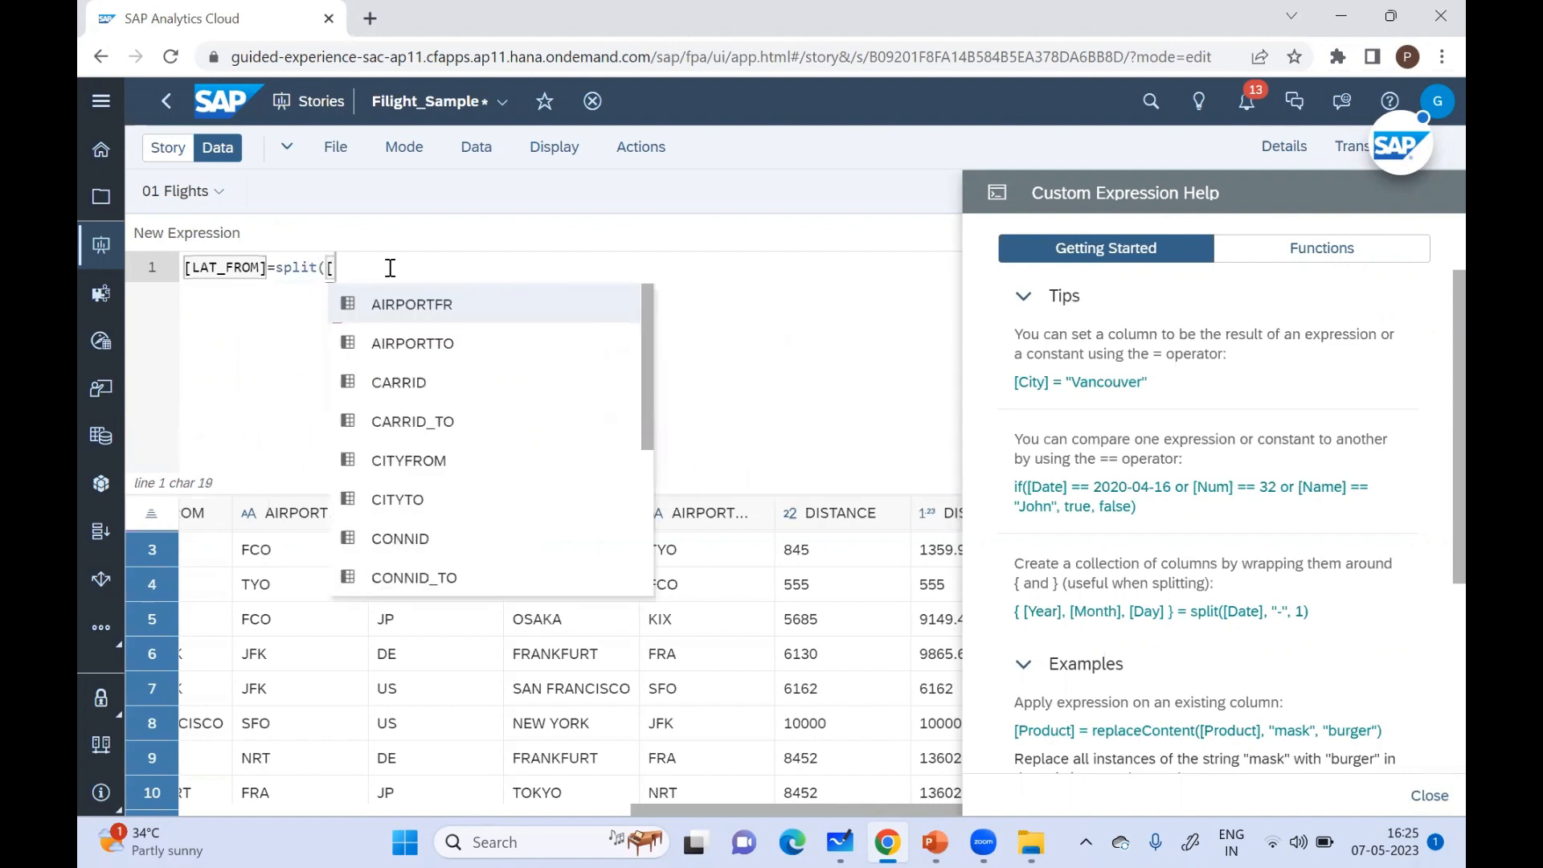
{"action": "type", "text": "lo"}
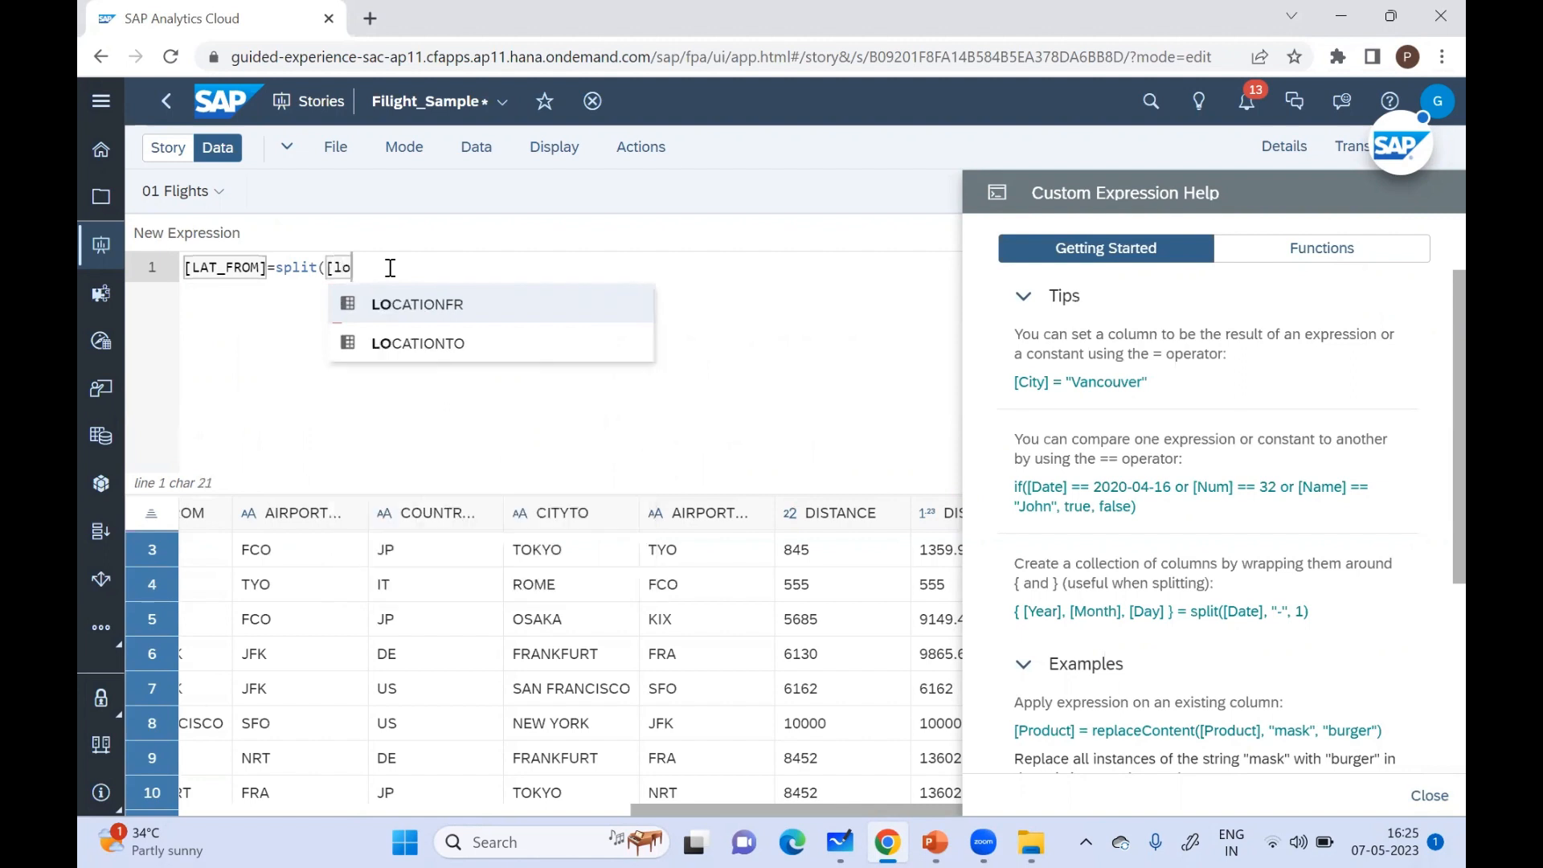
{"action": "left_click", "coordinate": [402, 304]}
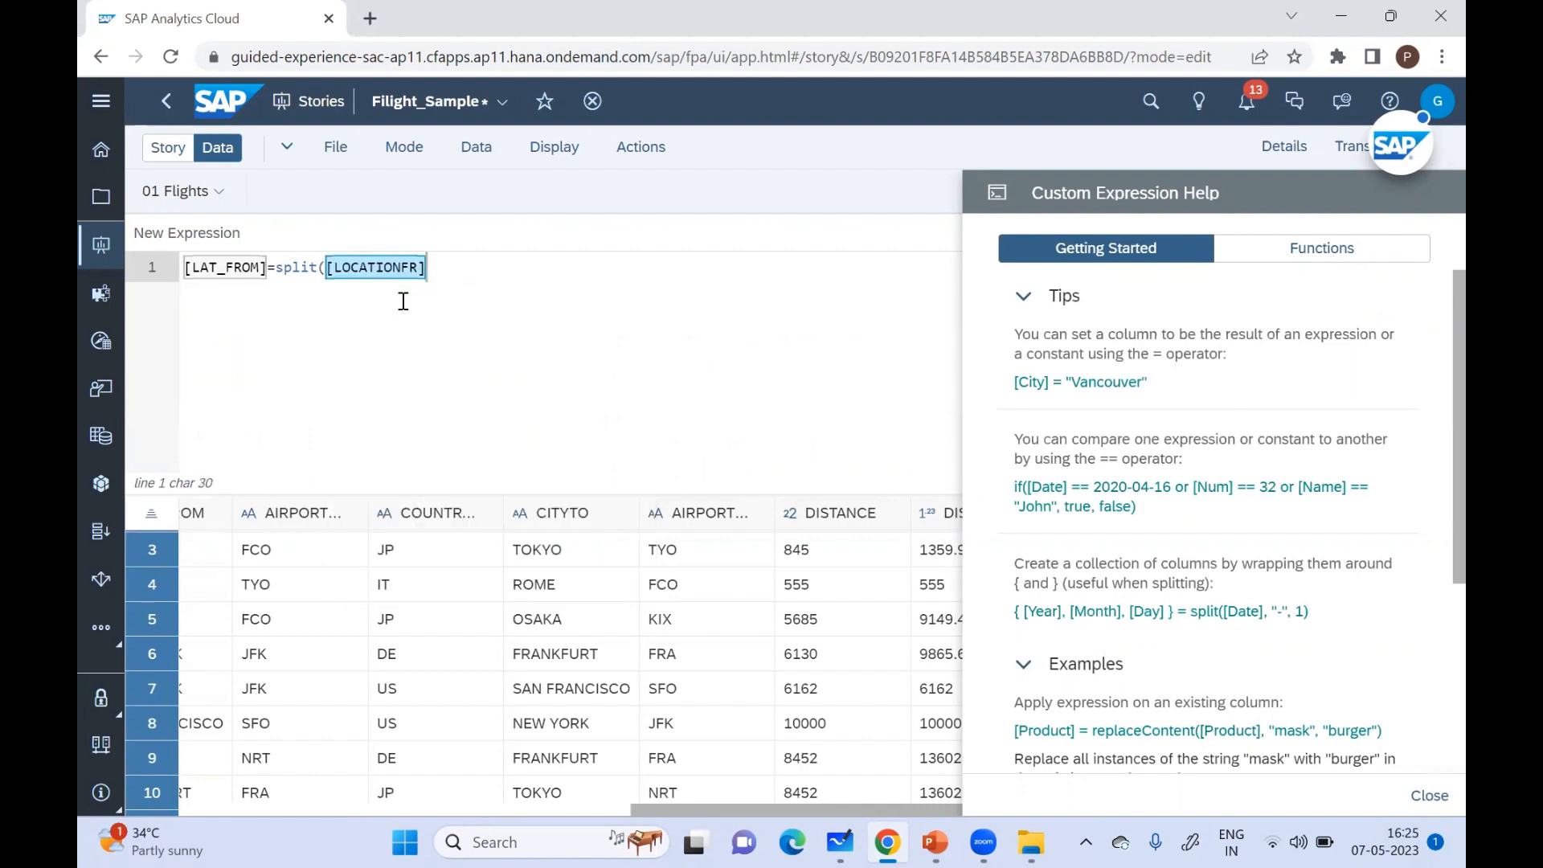
{"action": "type", "text": ",',',2)"}
Step: Extend the formula to [LAT_FROM]=element(split([LOCATIONFR],',',2),1), close the expression help and execute the expression
{"action": "left_click", "coordinate": [278, 266]}
{"action": "type", "text": "el"}
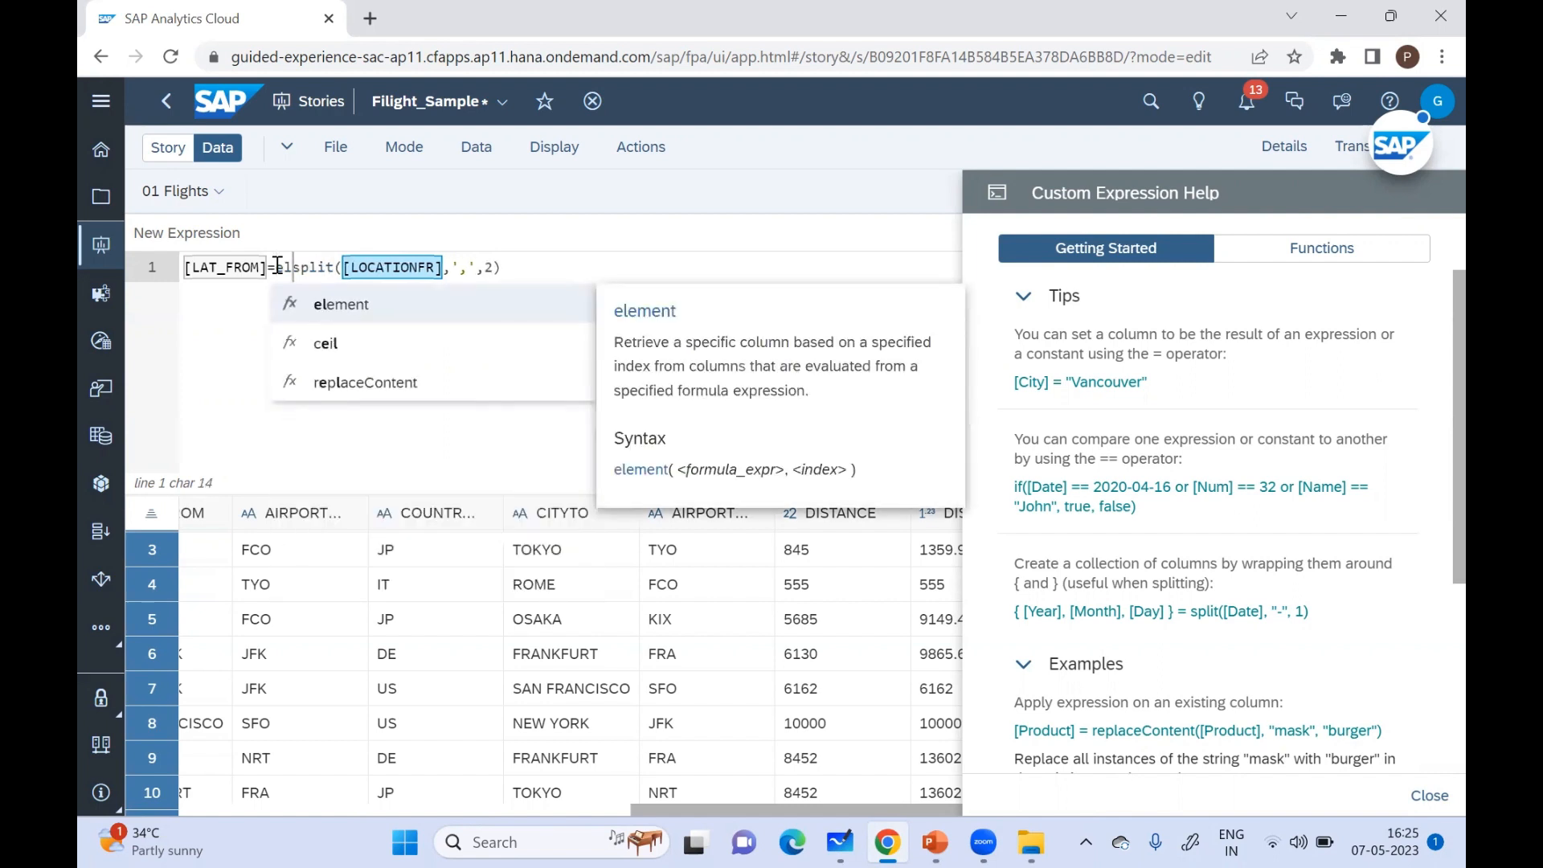
{"action": "type", "text": "ement"}
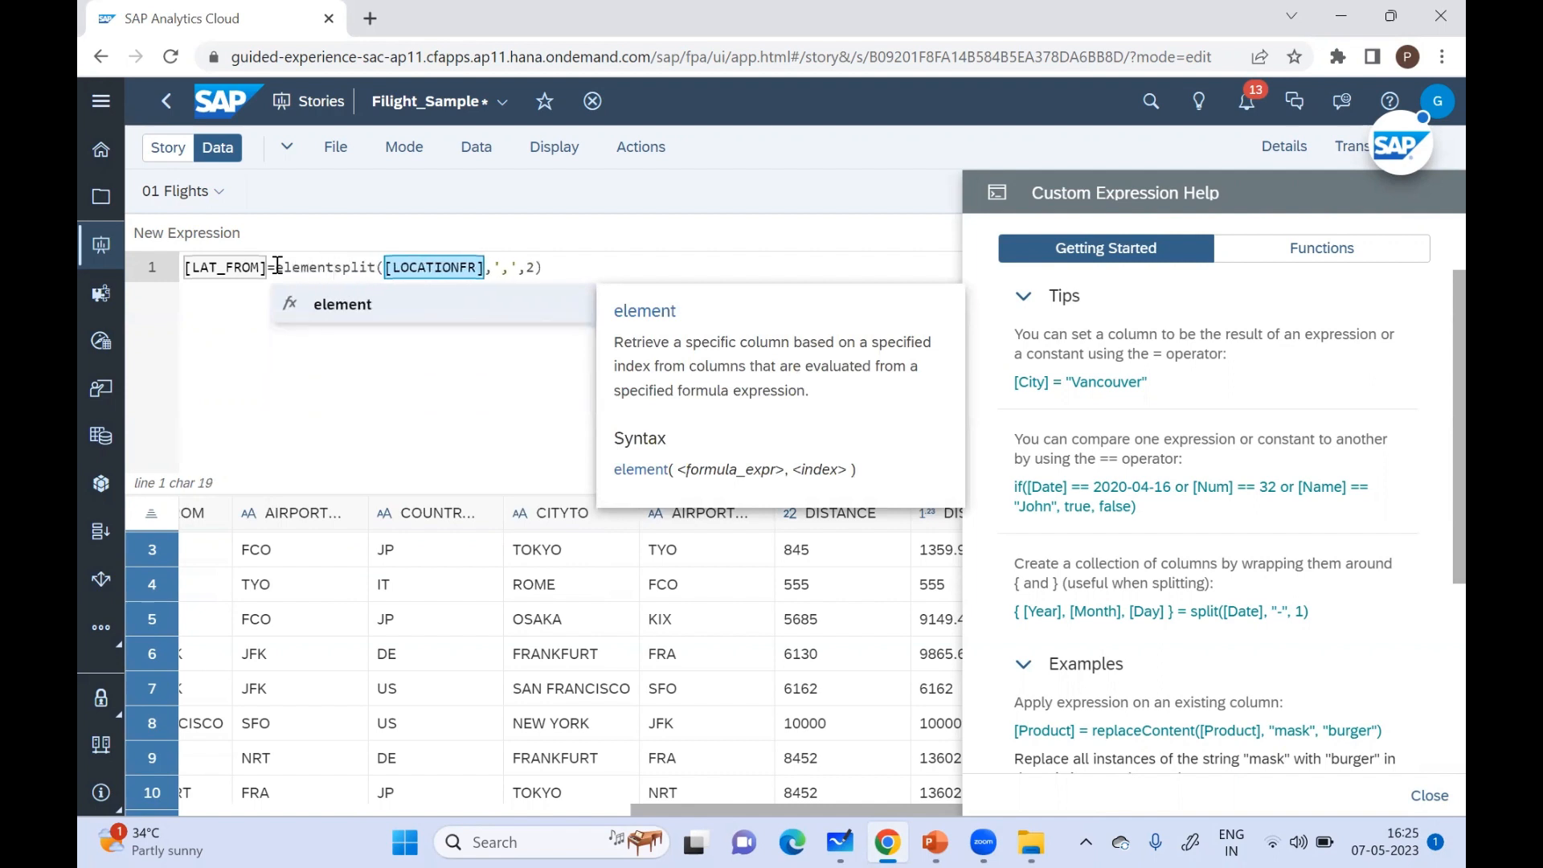
{"action": "type", "text": "("}
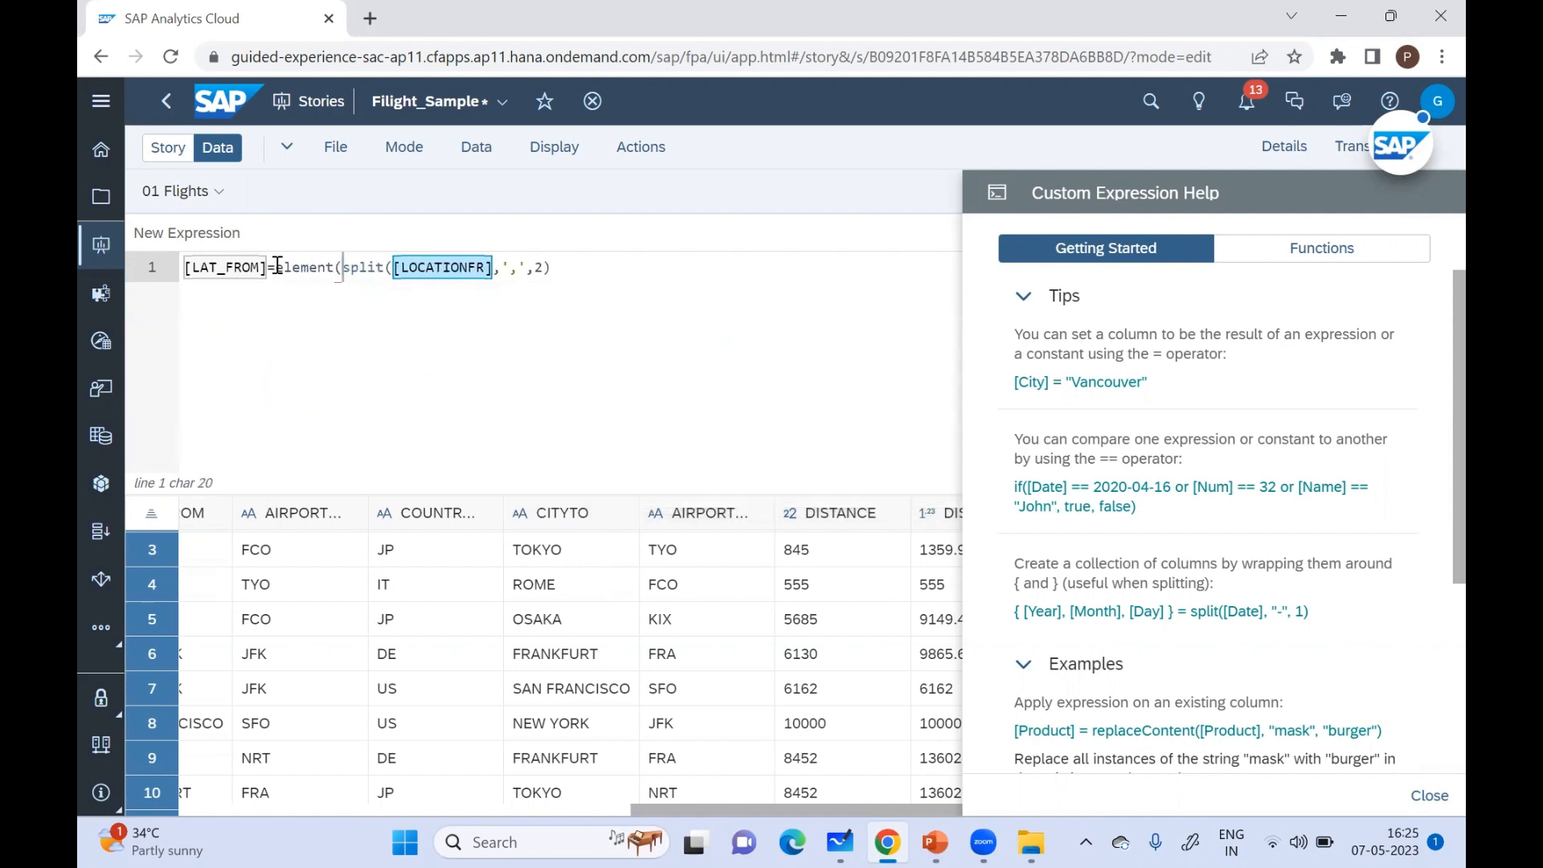
{"action": "left_click", "coordinate": [556, 271]}
{"action": "type", "text": ",1"}
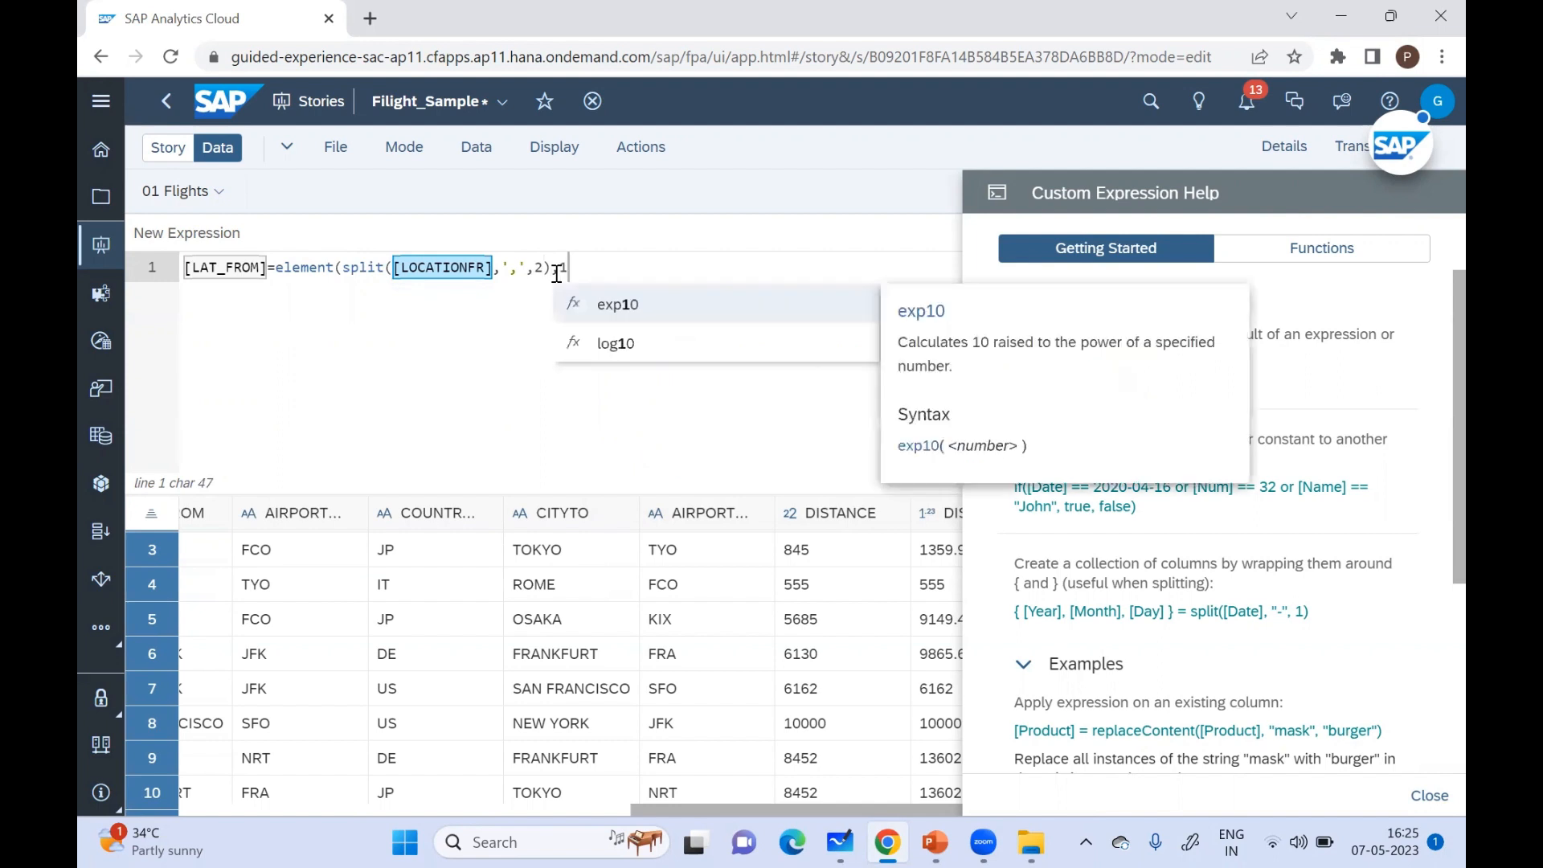
{"action": "type", "text": ")"}
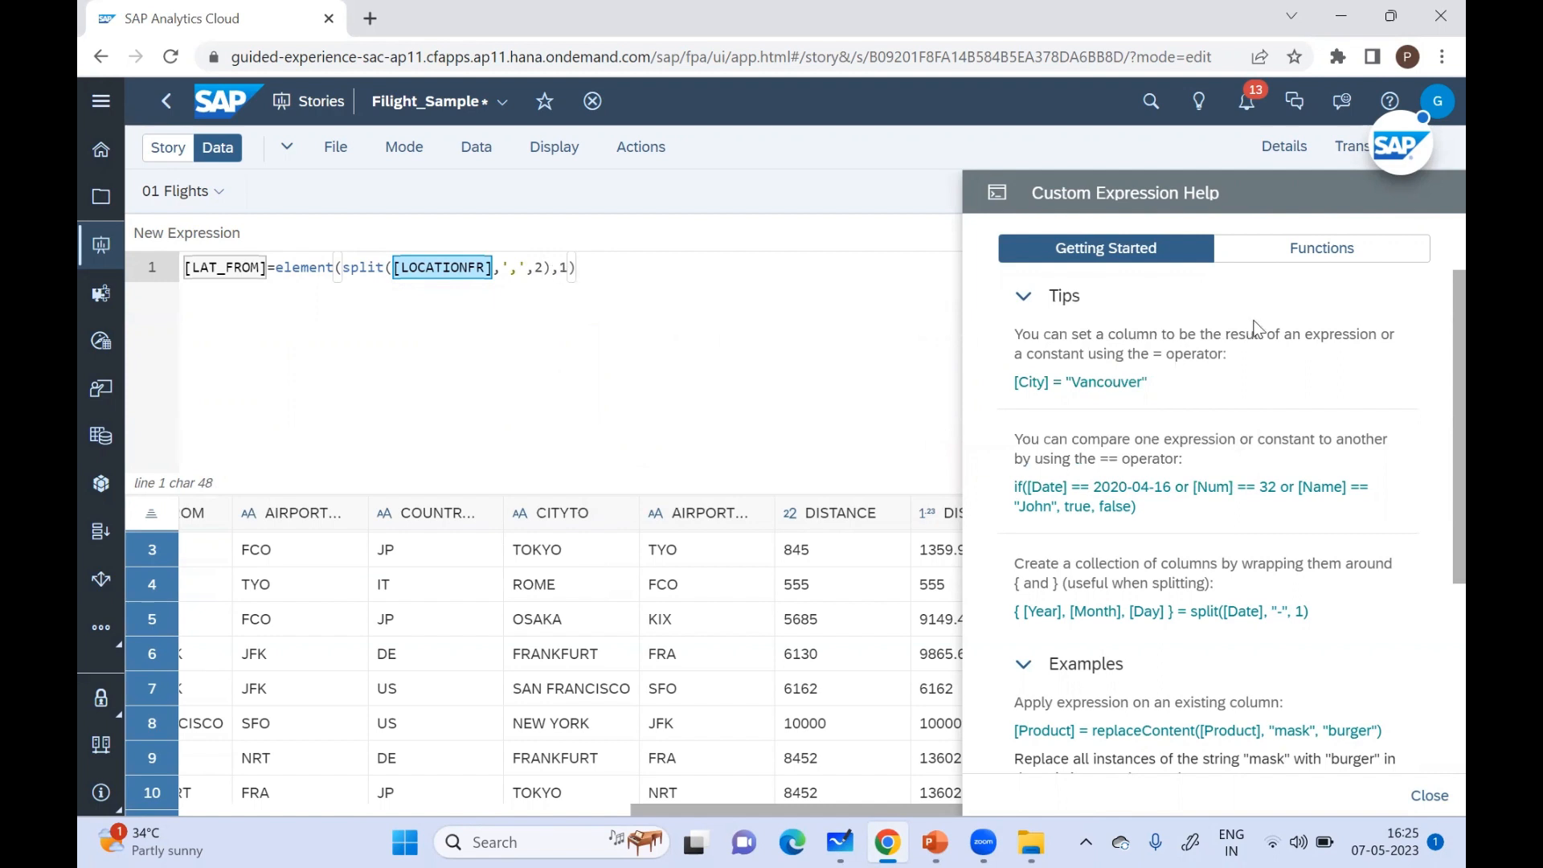
{"action": "left_click", "coordinate": [1427, 796]}
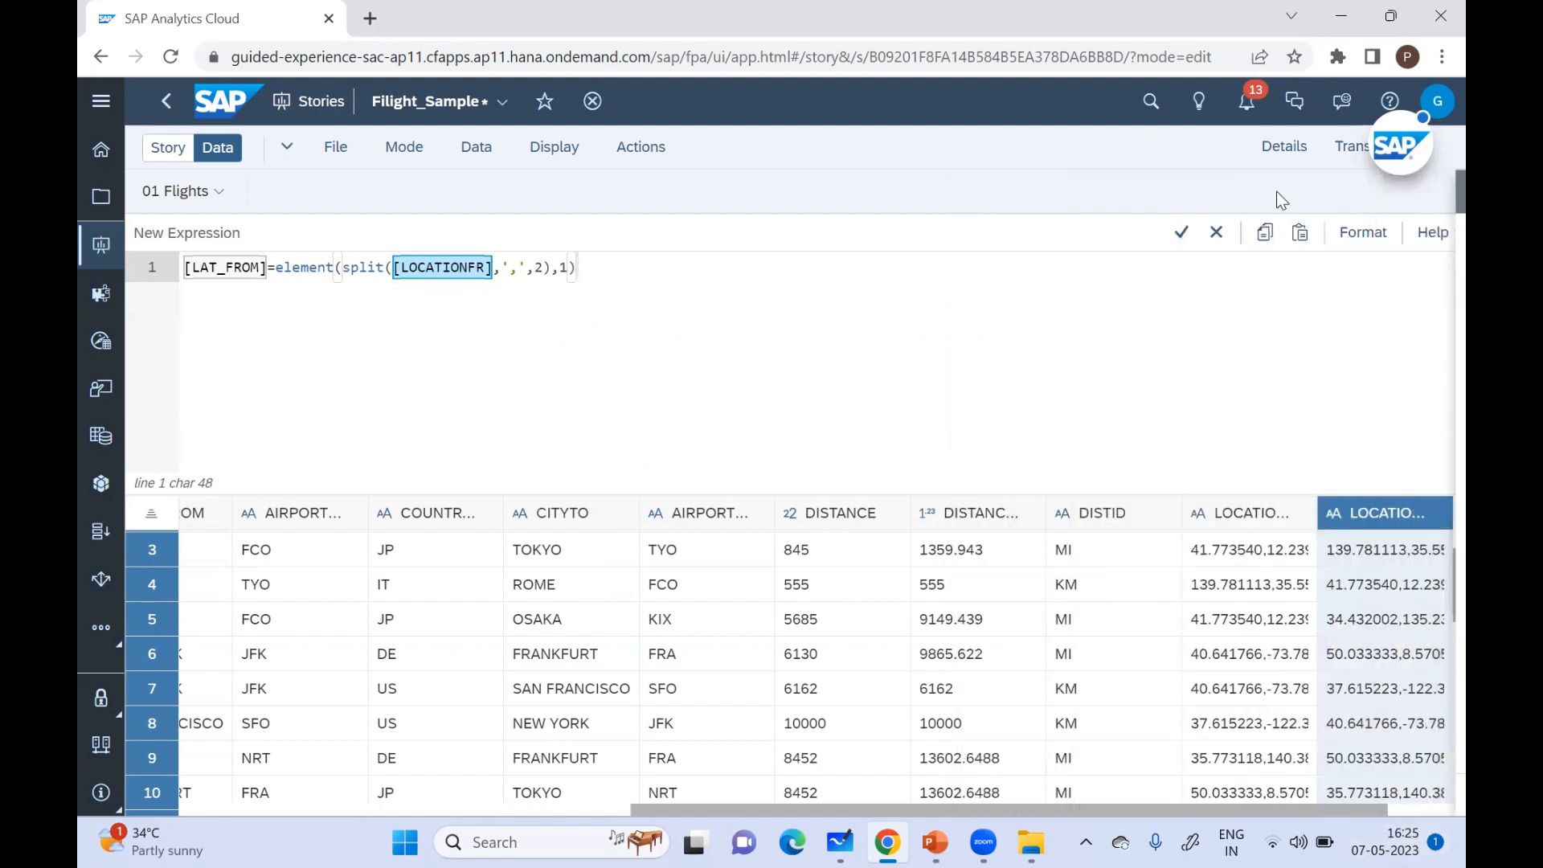
{"action": "left_click", "coordinate": [1182, 233]}
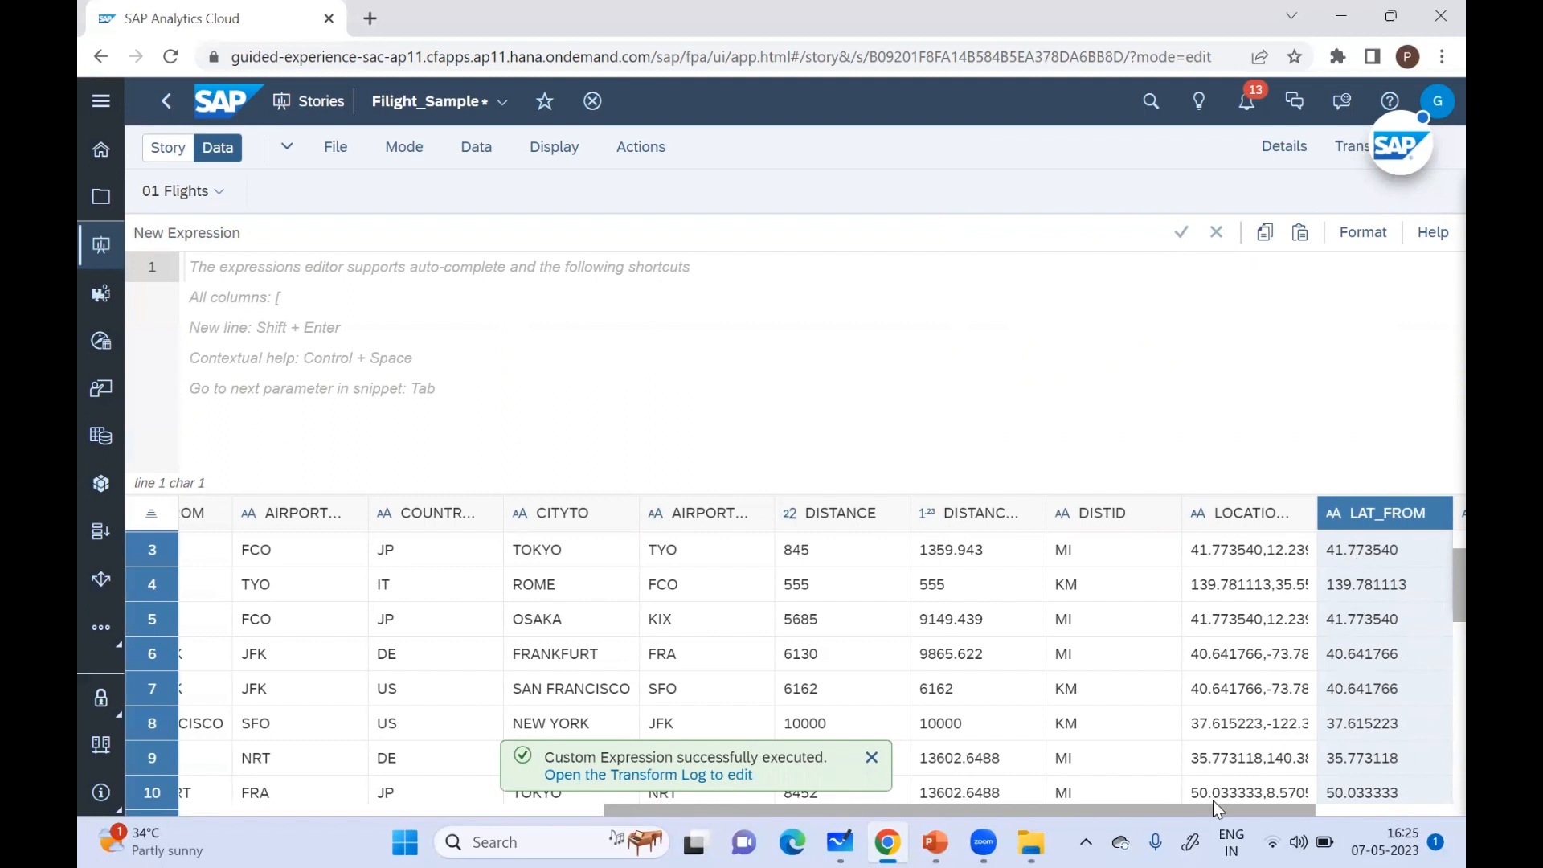
Step: Select the LAT_FROM column and begin a new expression with [LONG_FROM]= as the target column
{"action": "left_click", "coordinate": [1184, 804]}
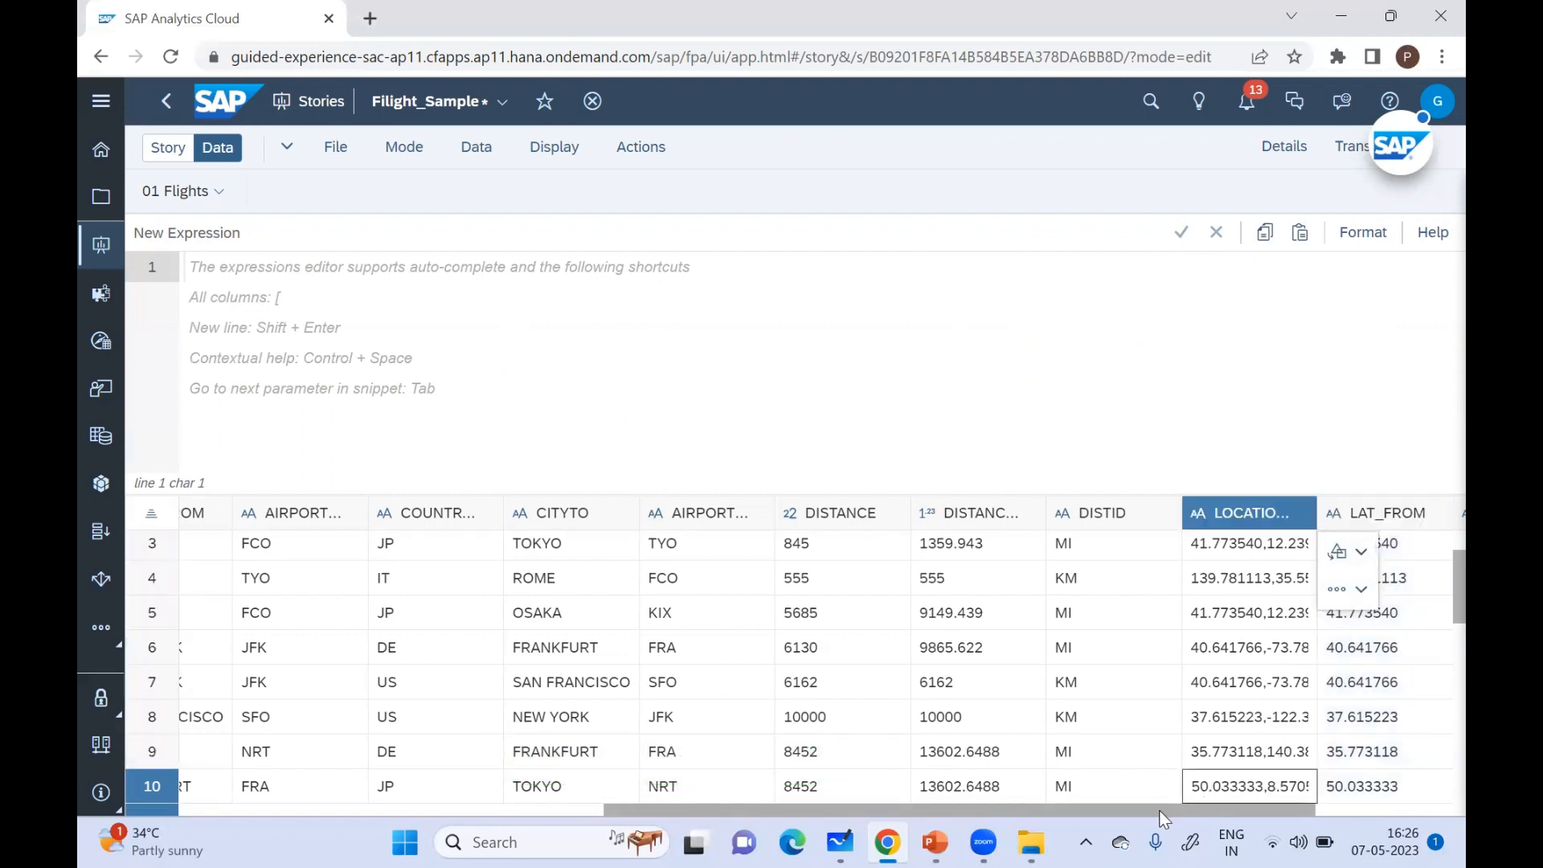
{"action": "left_click_drag", "start_coordinate": [1161, 814], "coordinate": [1329, 797]}
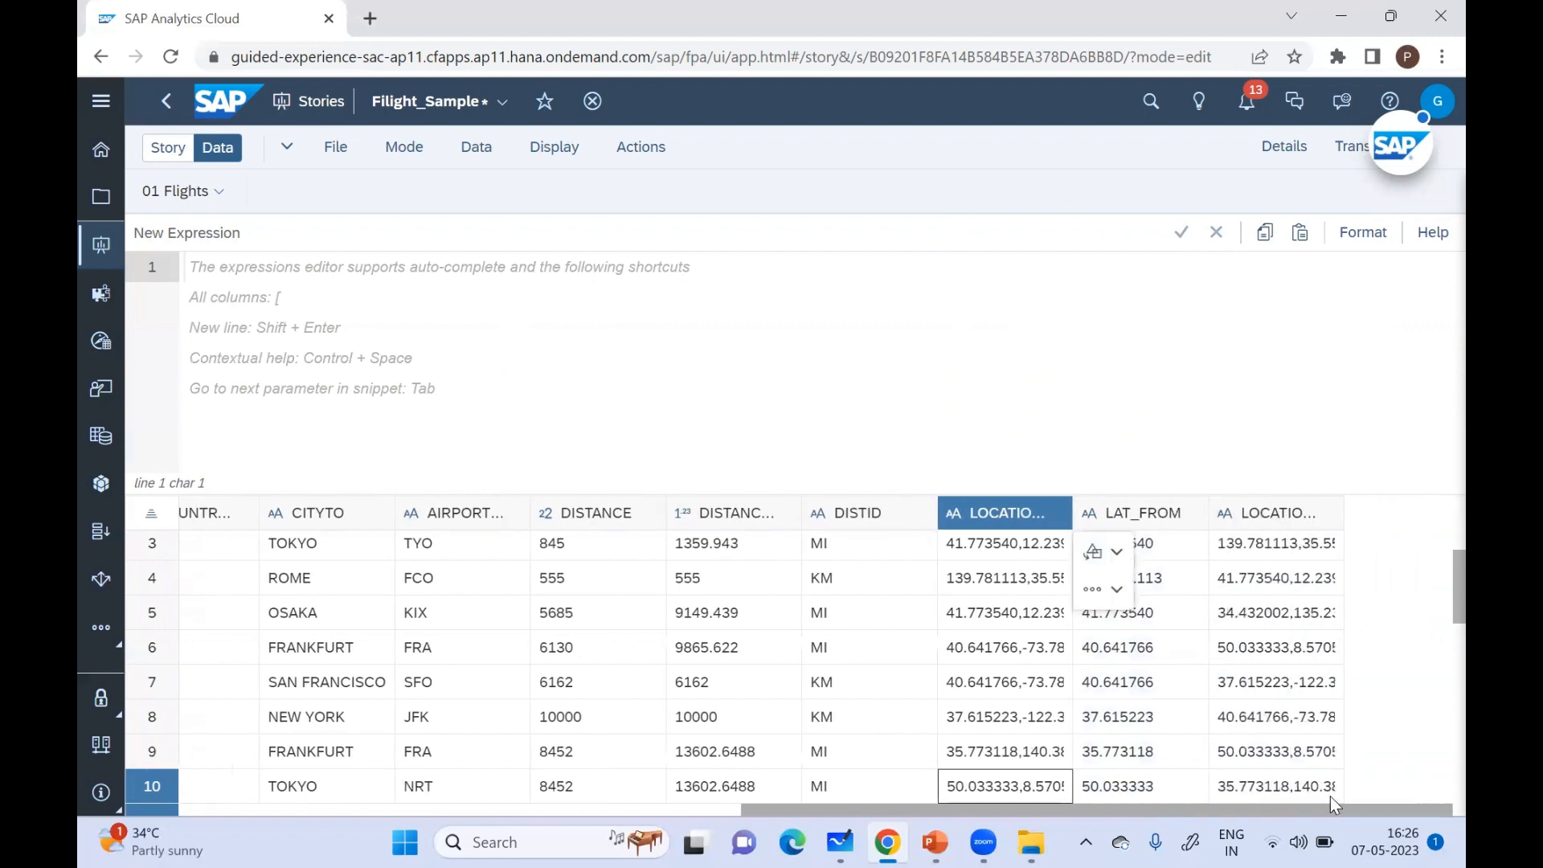
{"action": "left_click", "coordinate": [1288, 521]}
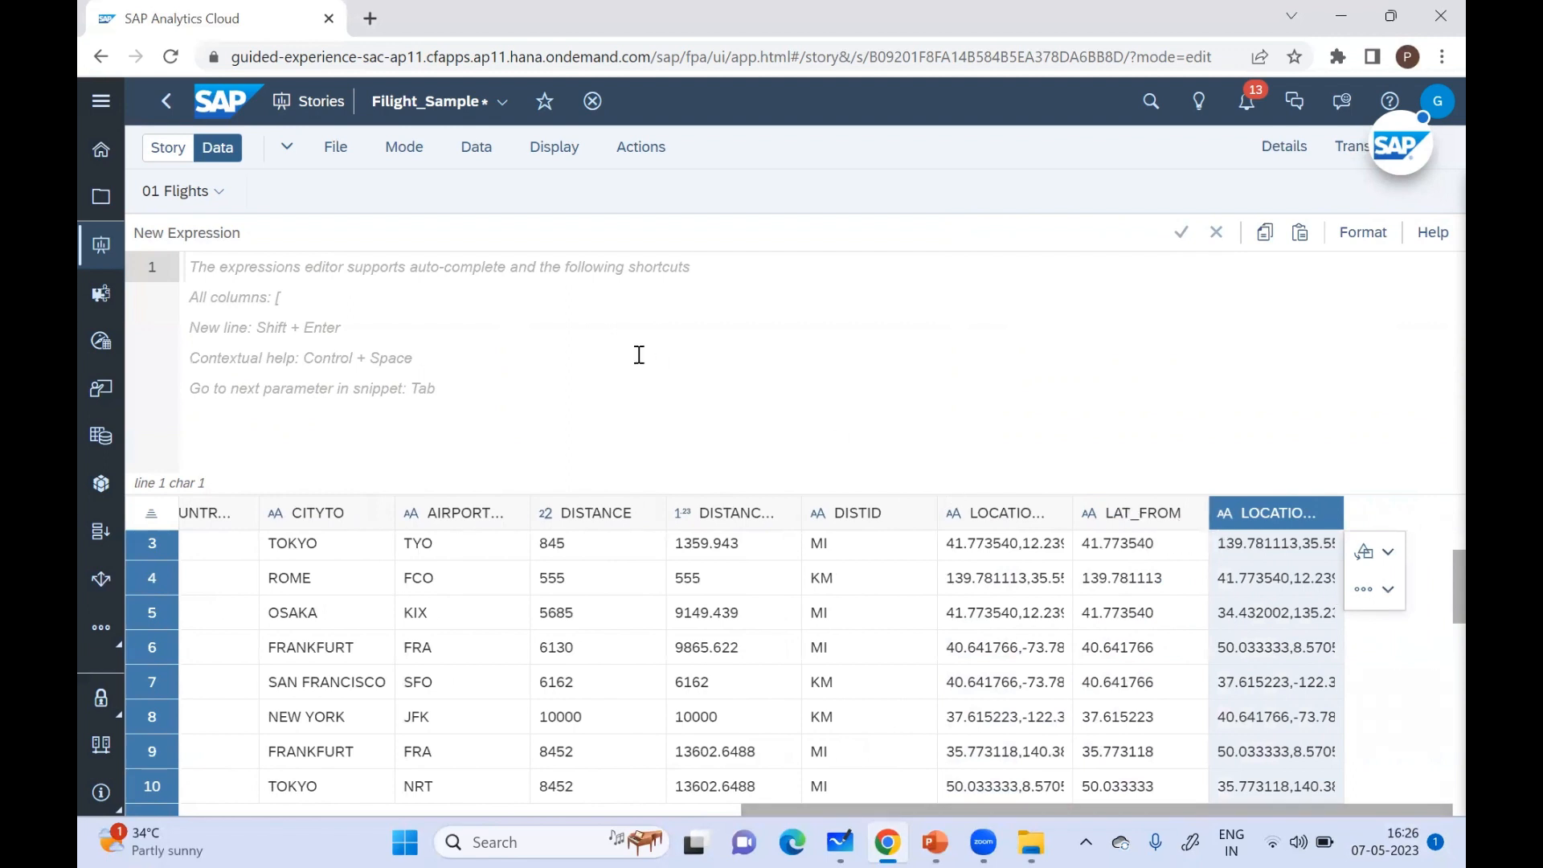
{"action": "left_click", "coordinate": [984, 515]}
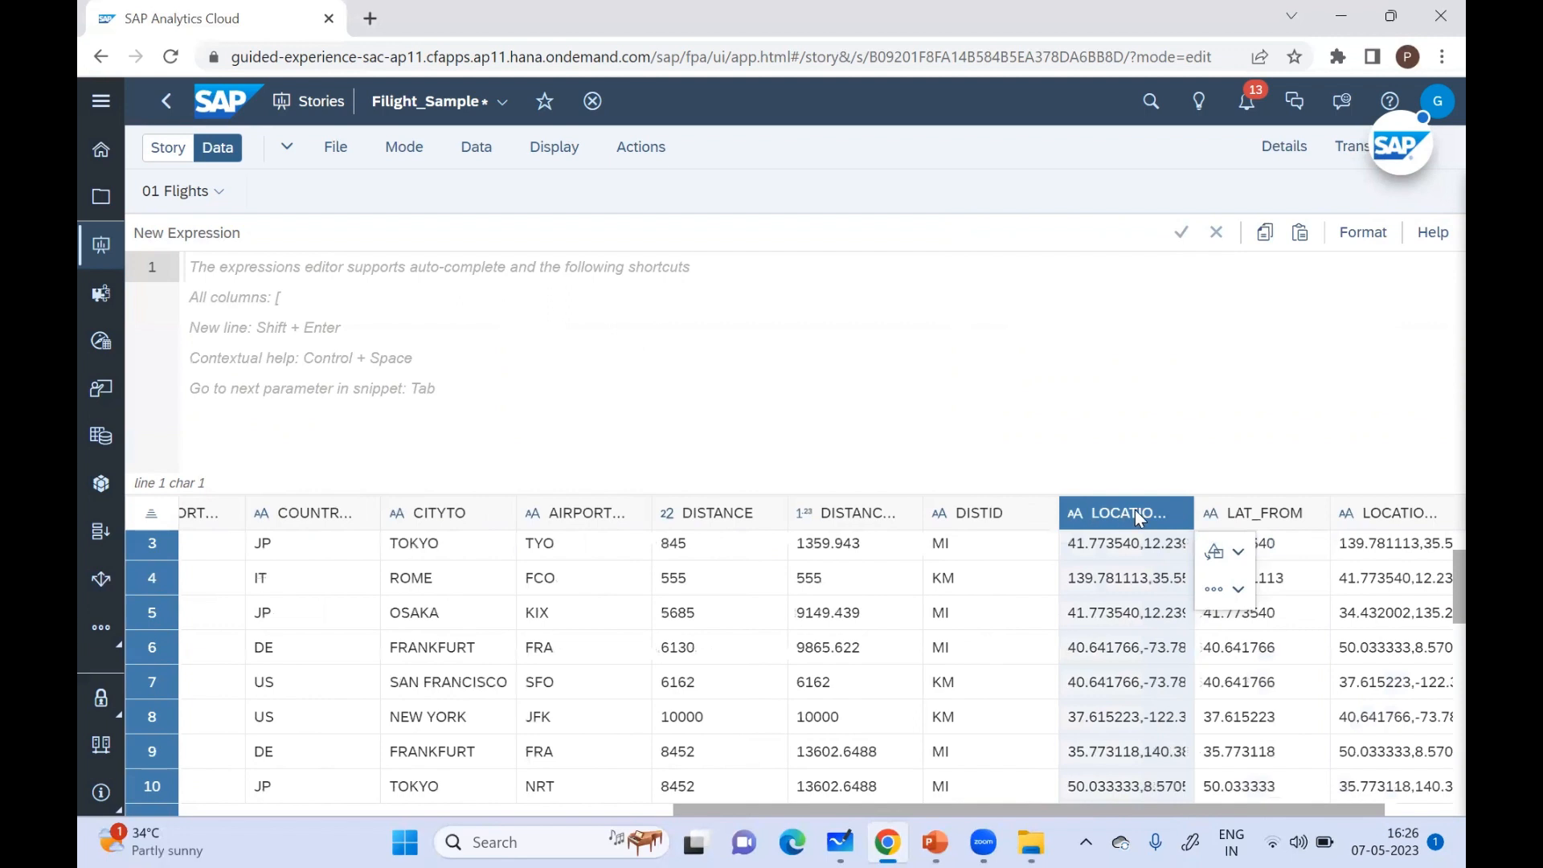
{"action": "left_click", "coordinate": [1248, 521]}
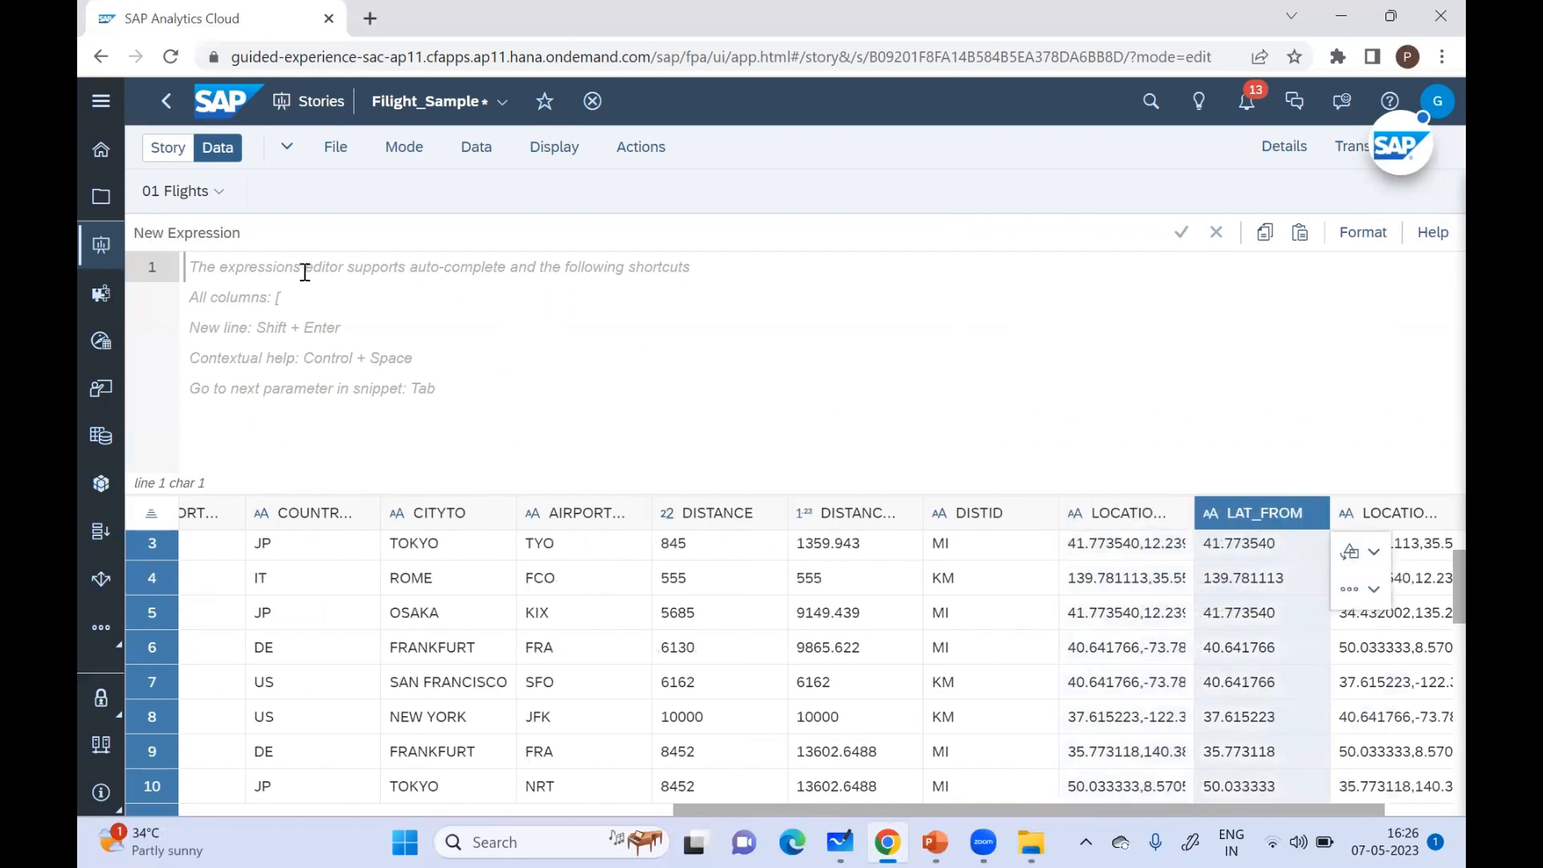
{"action": "type", "text": "[L"}
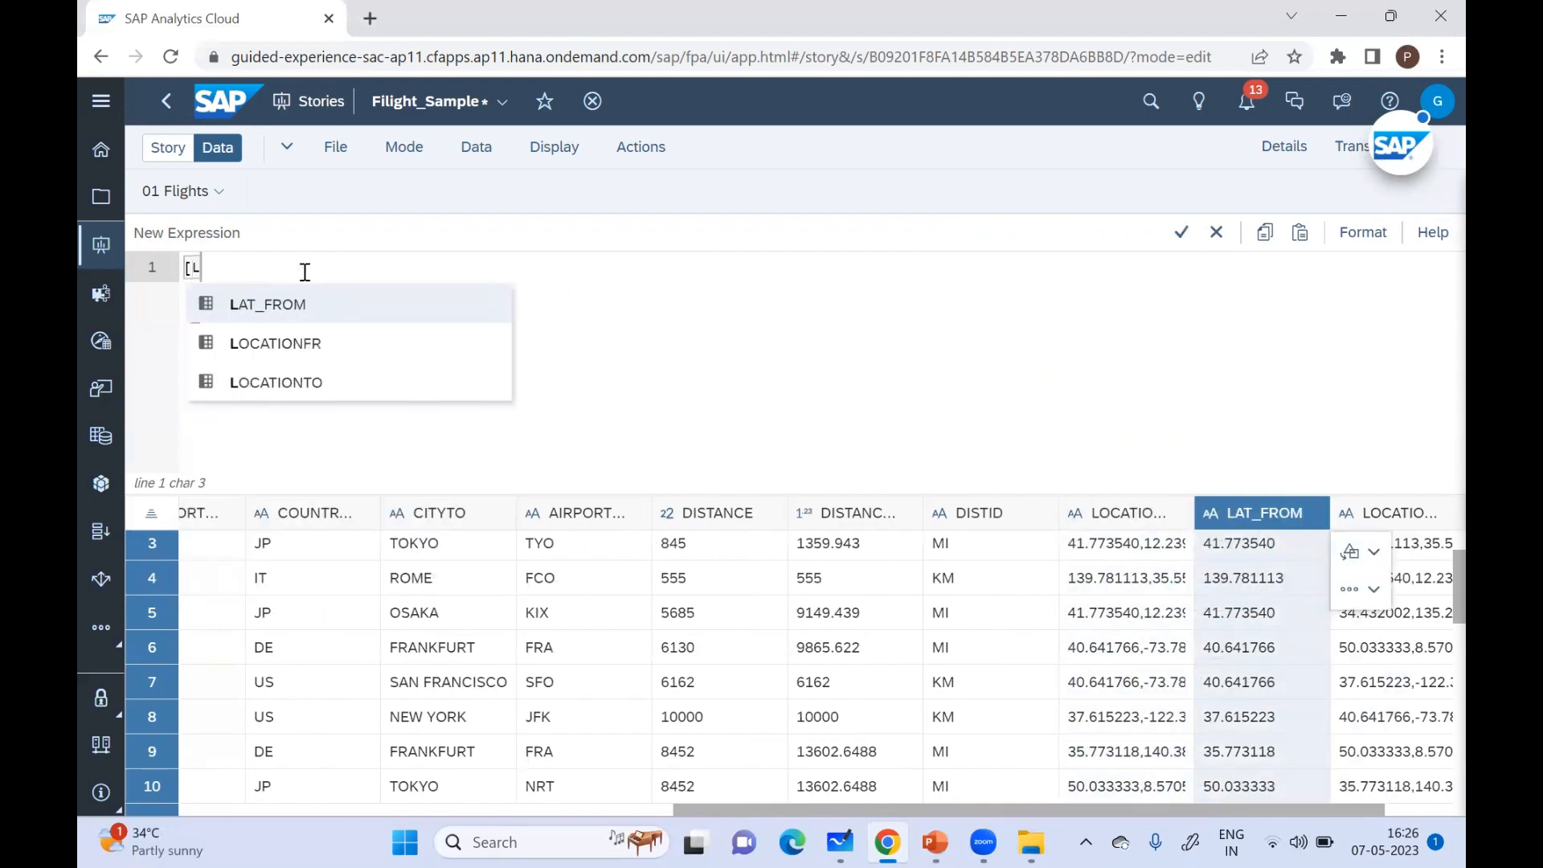
{"action": "type", "text": "ONG_F"}
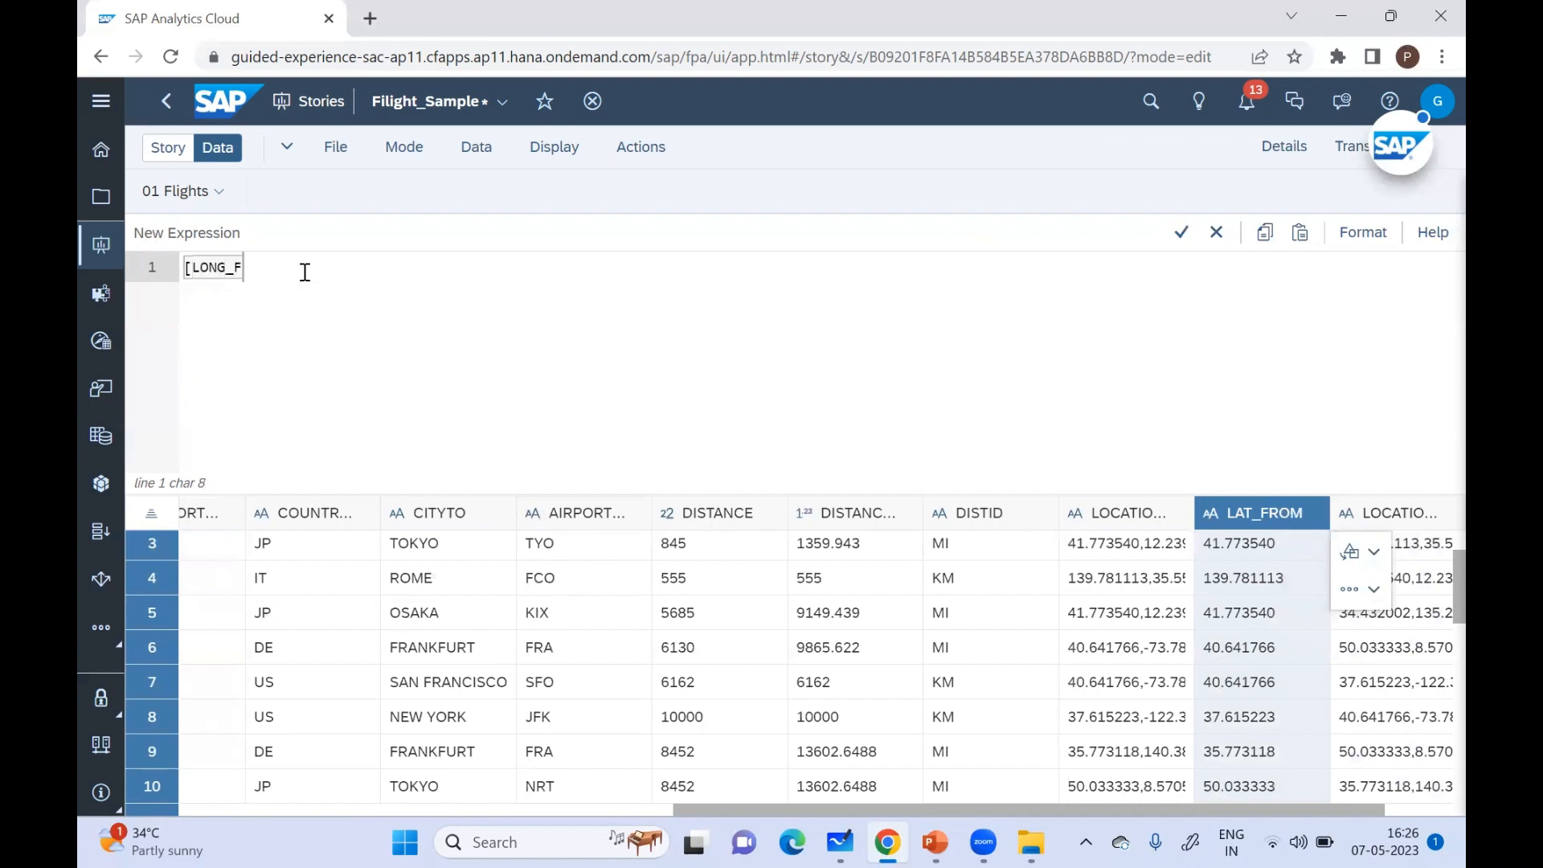
{"action": "type", "text": "ROM]="}
Step: Complete the LONG_FROM expression with split([LOCATIONFR],',',2)
{"action": "type", "text": "sp"}
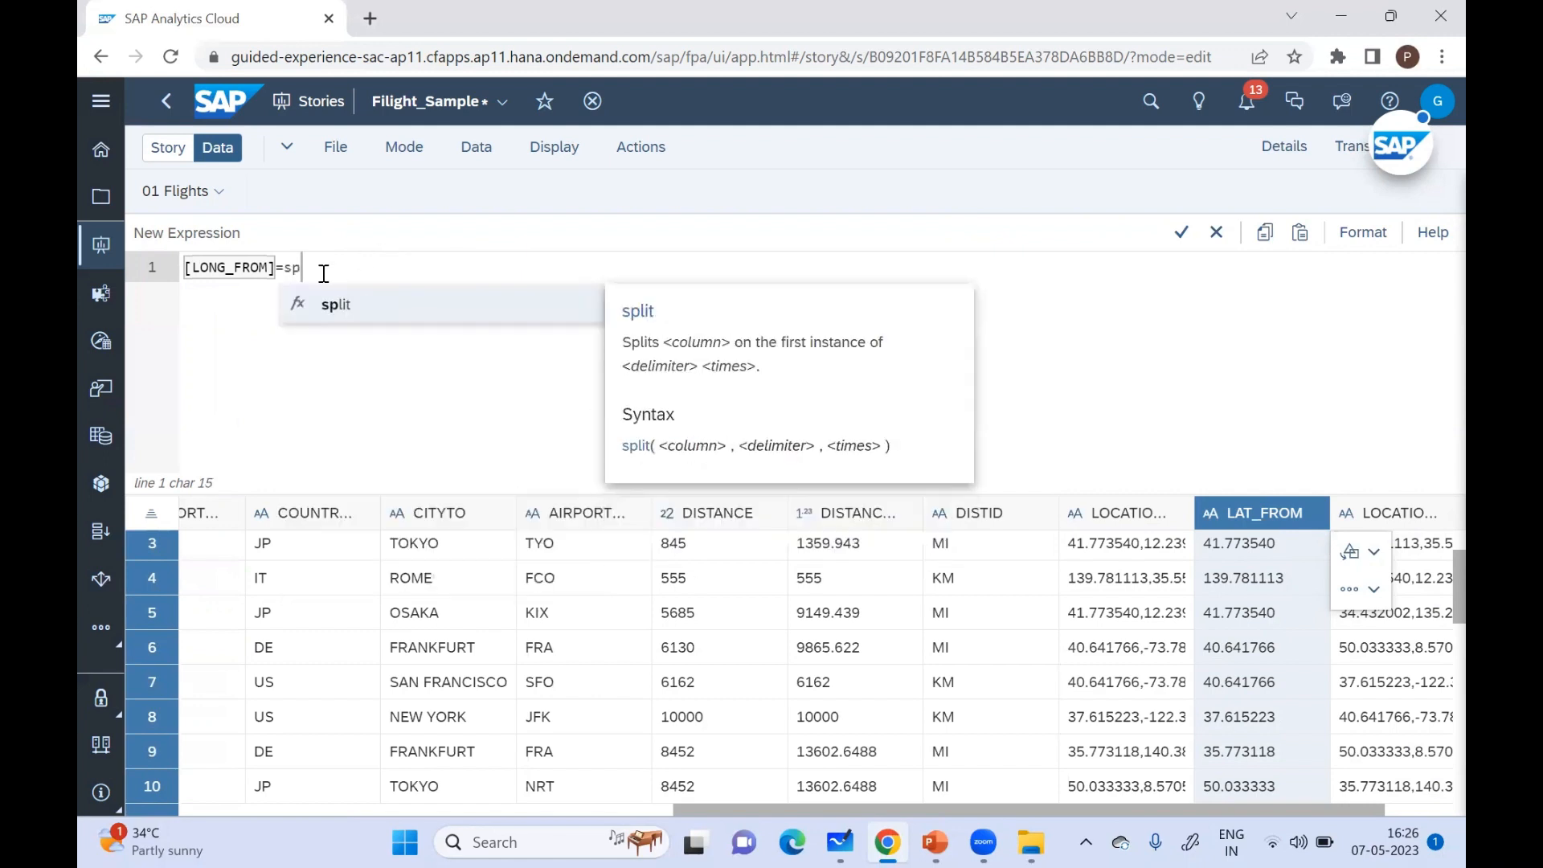
{"action": "type", "text": "lit("}
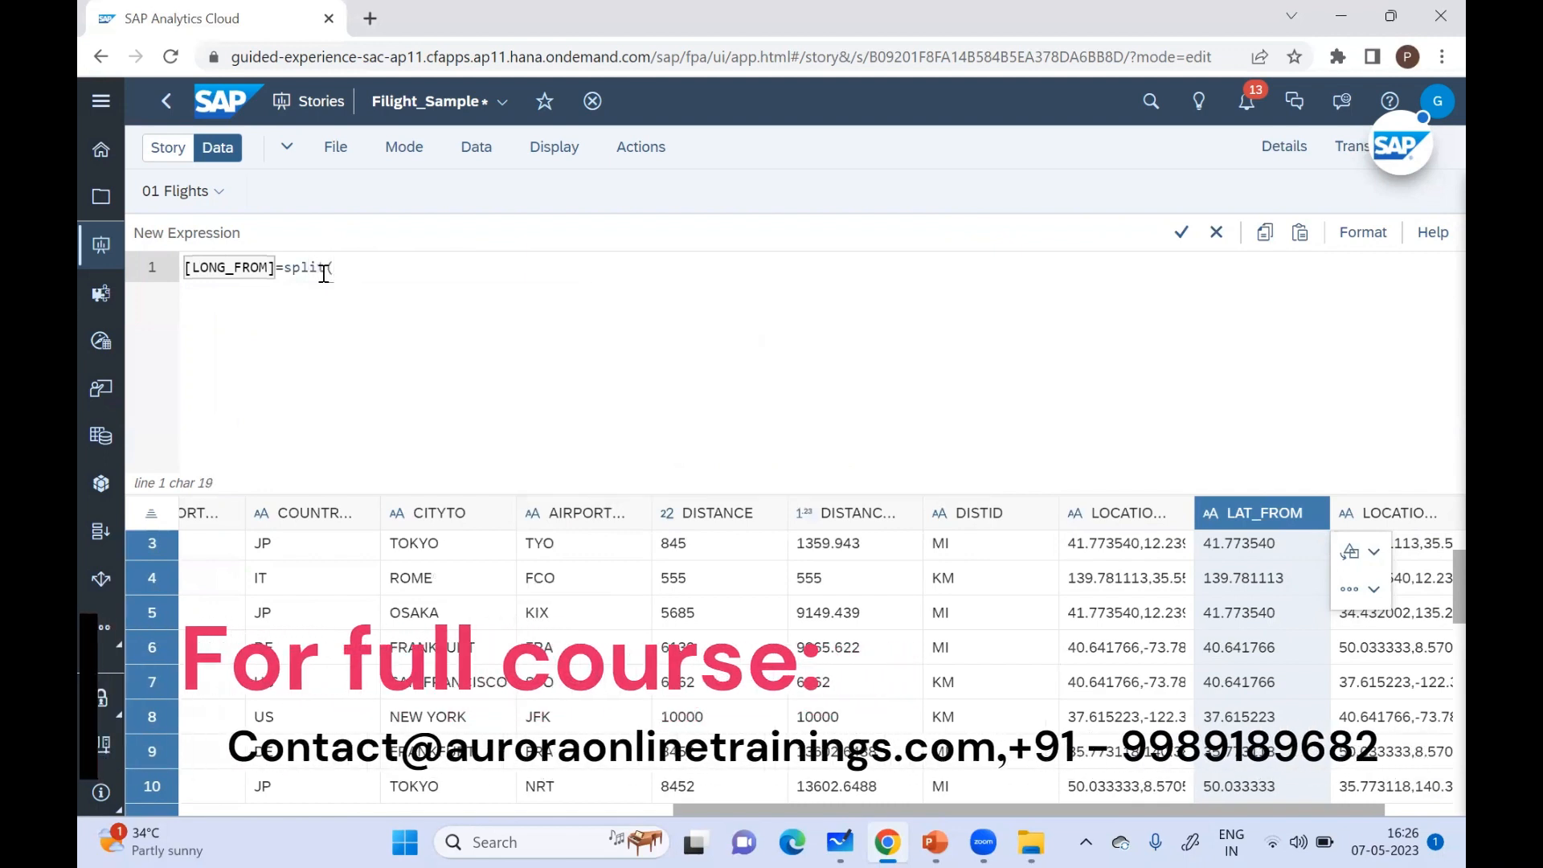
{"action": "type", "text": "[loc"}
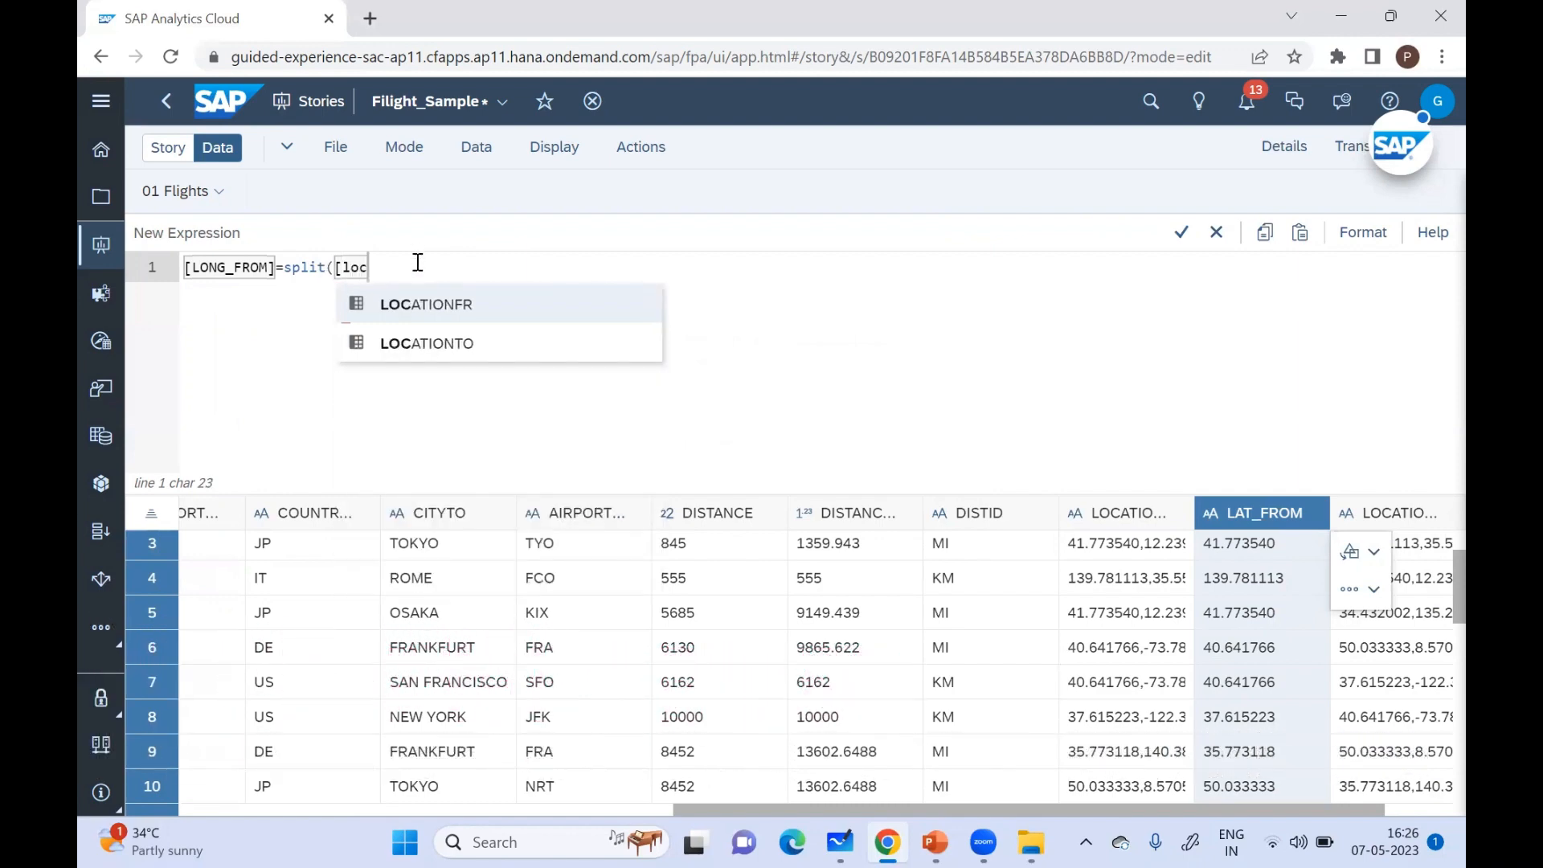
{"action": "left_click", "coordinate": [397, 302]}
{"action": "type", "text": ","}
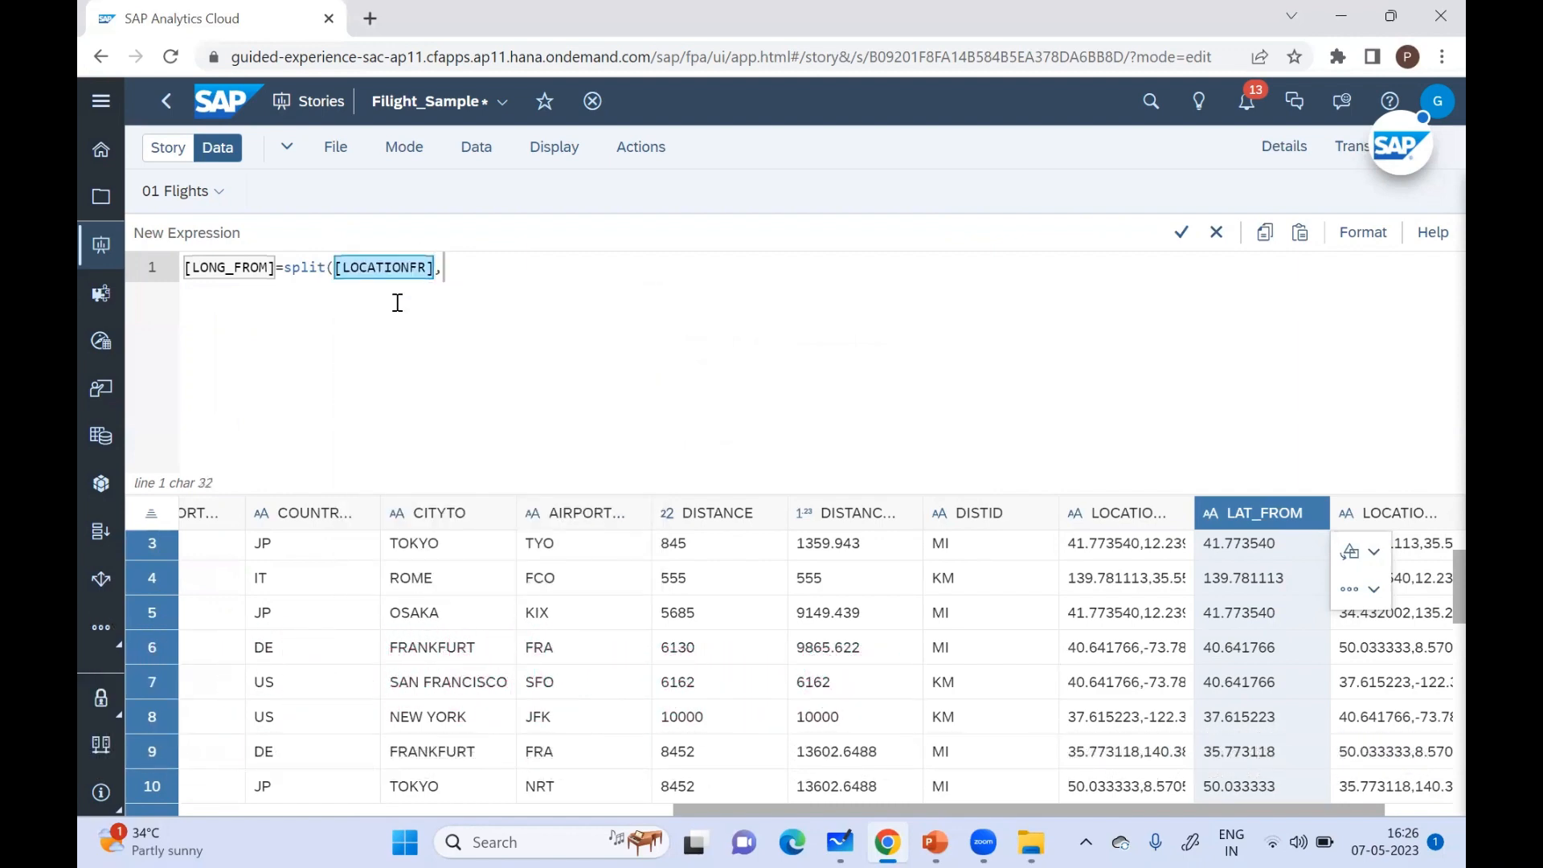
{"action": "type", "text": "',',"}
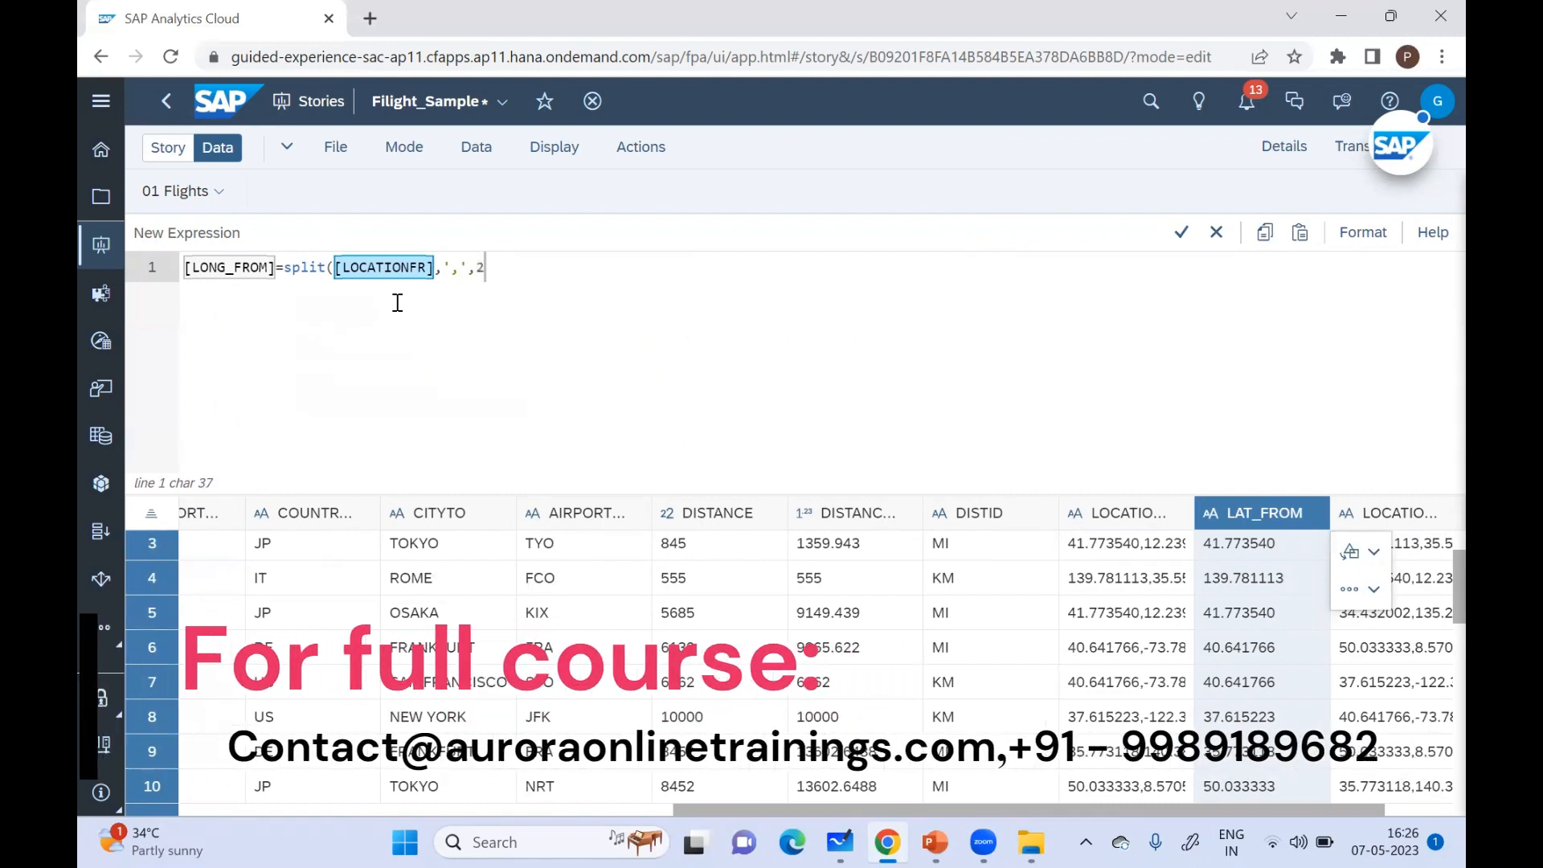
{"action": "type", "text": "2)"}
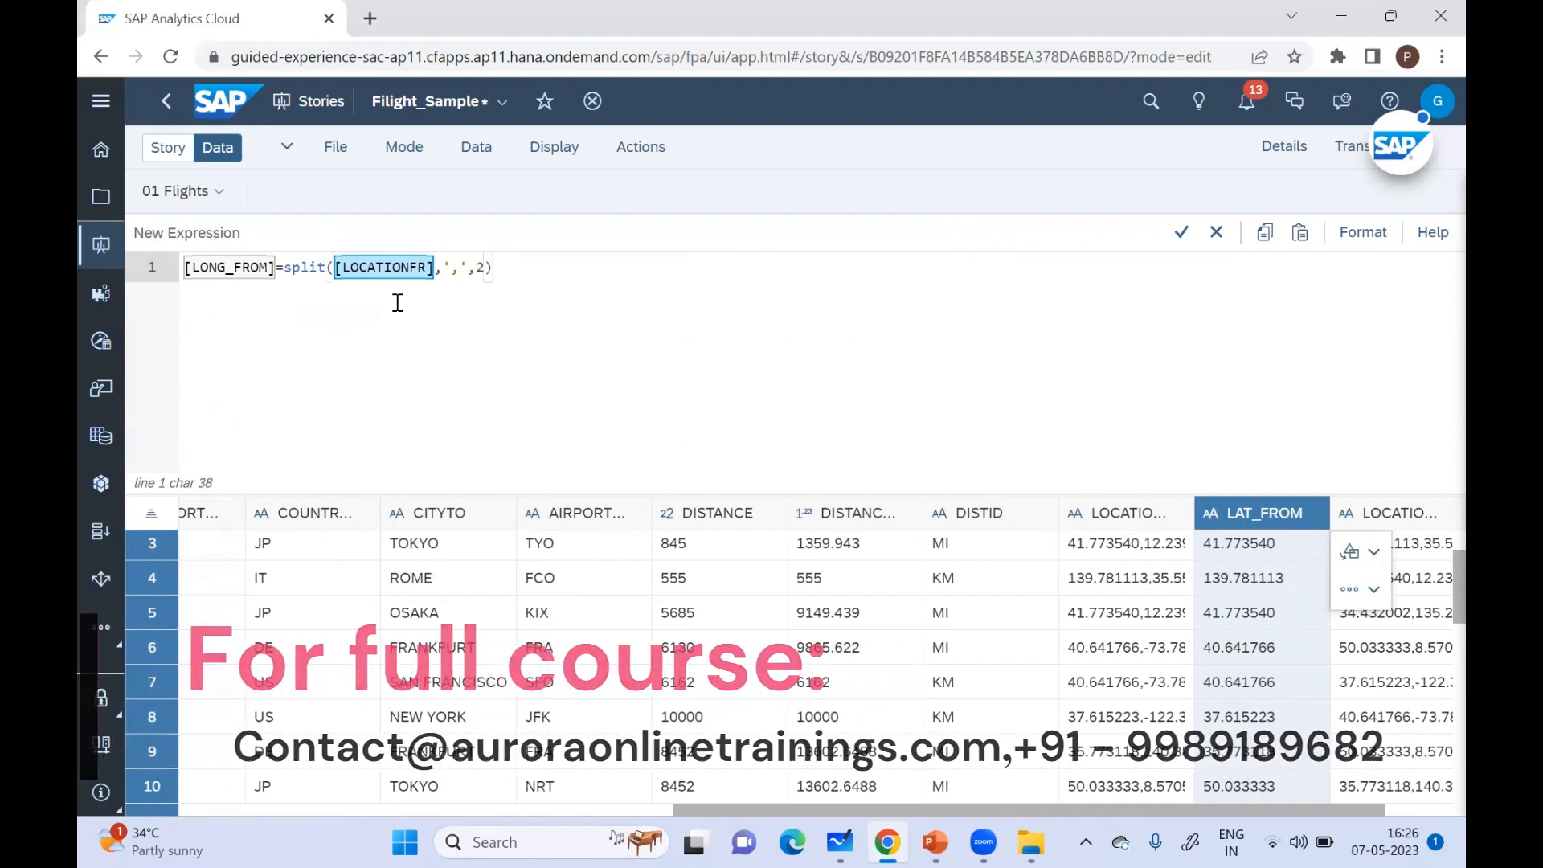
Step: Wrap the split in an element function to make [LONG_FROM]=element(split([LOCATIONFR],',',2),2) and execute the expression
{"action": "left_click", "coordinate": [285, 267]}
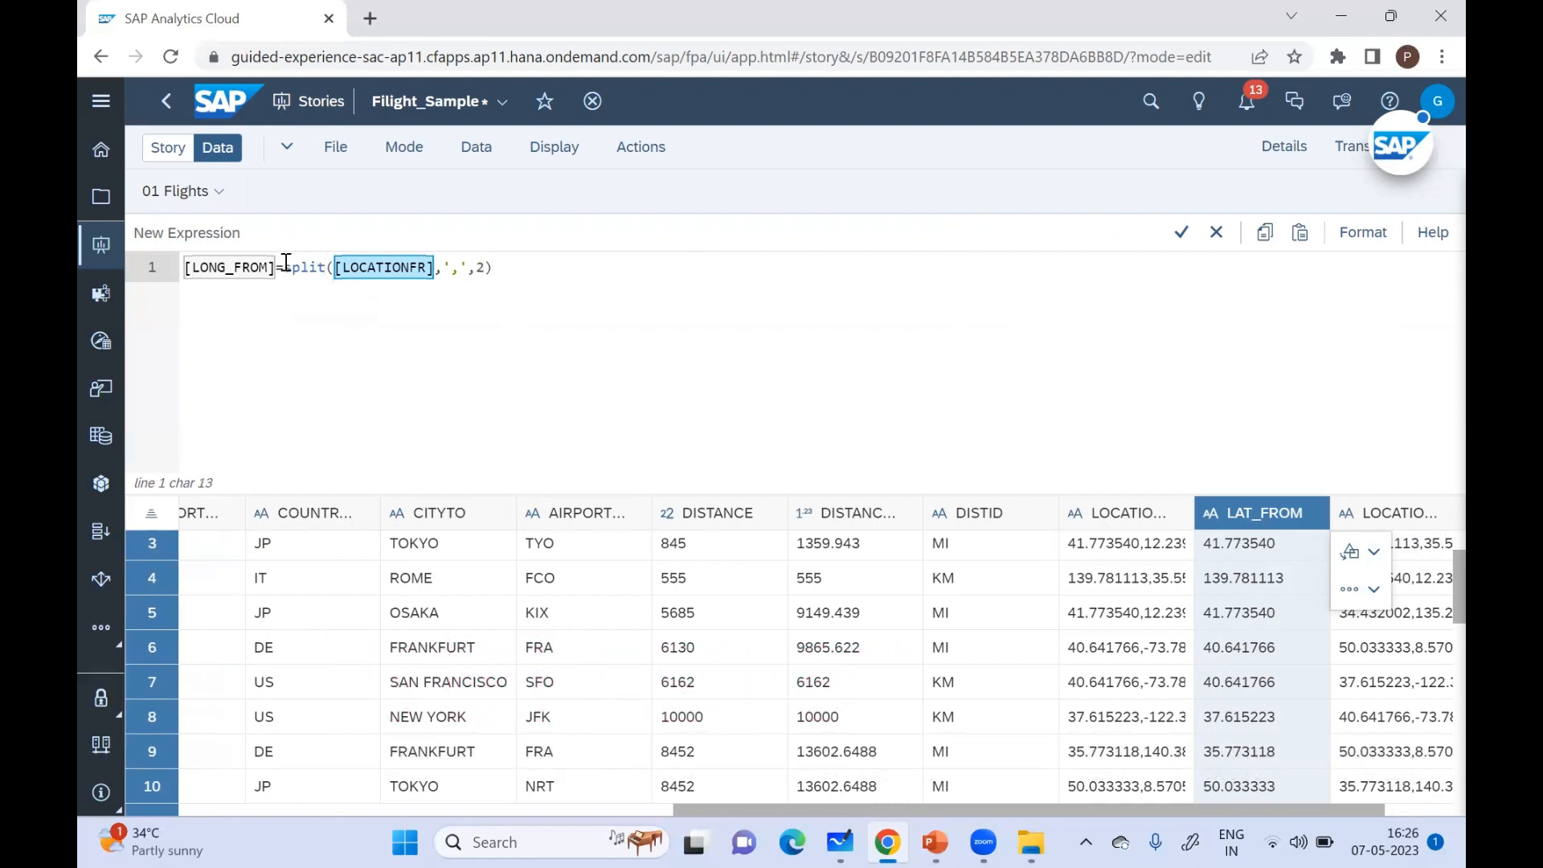
{"action": "type", "text": "element"}
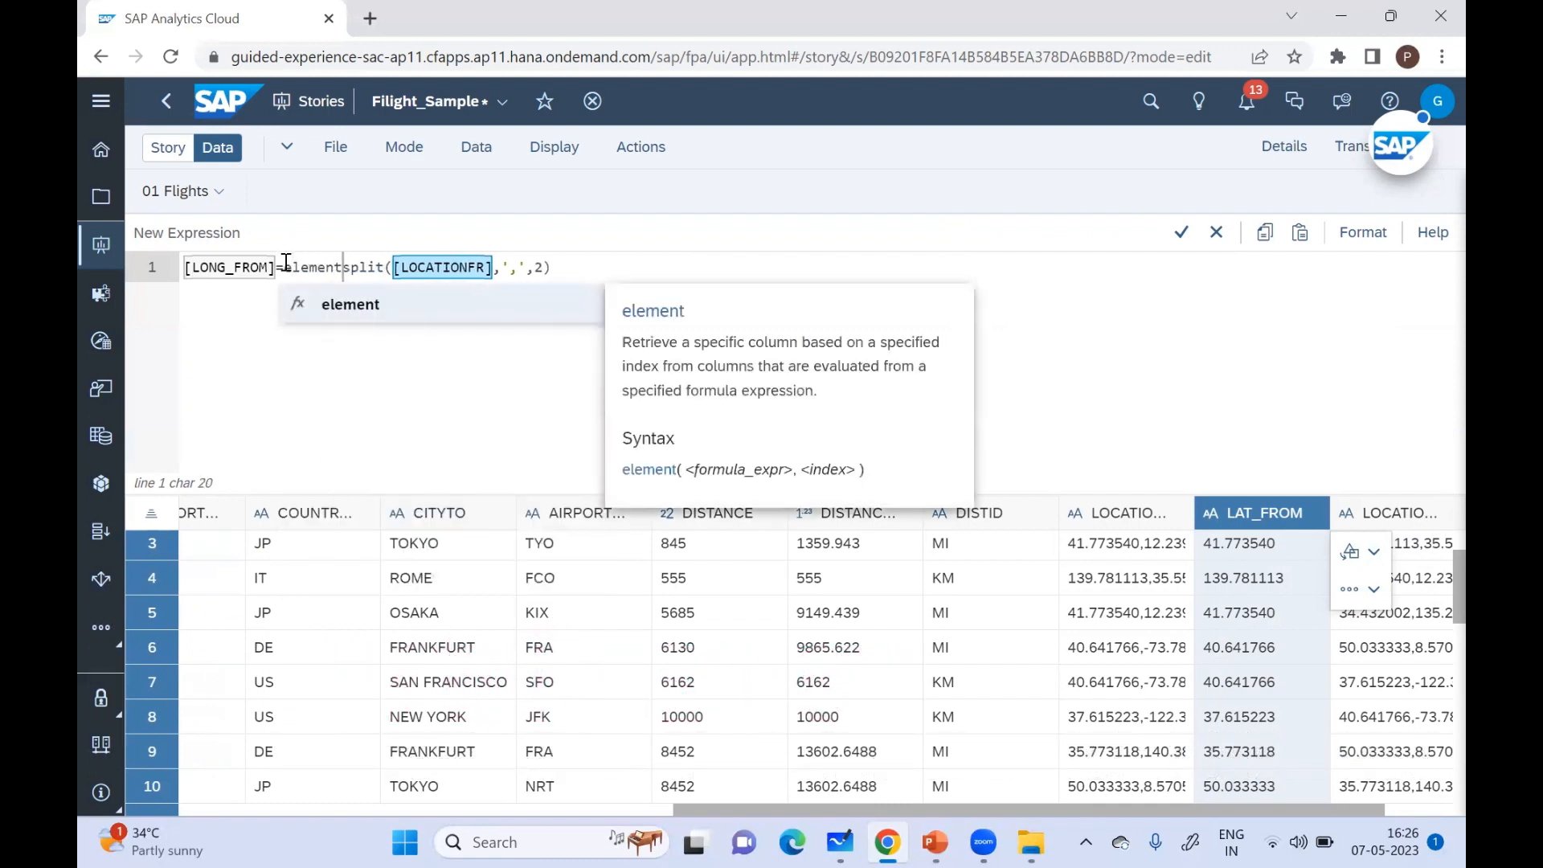
{"action": "type", "text": "("}
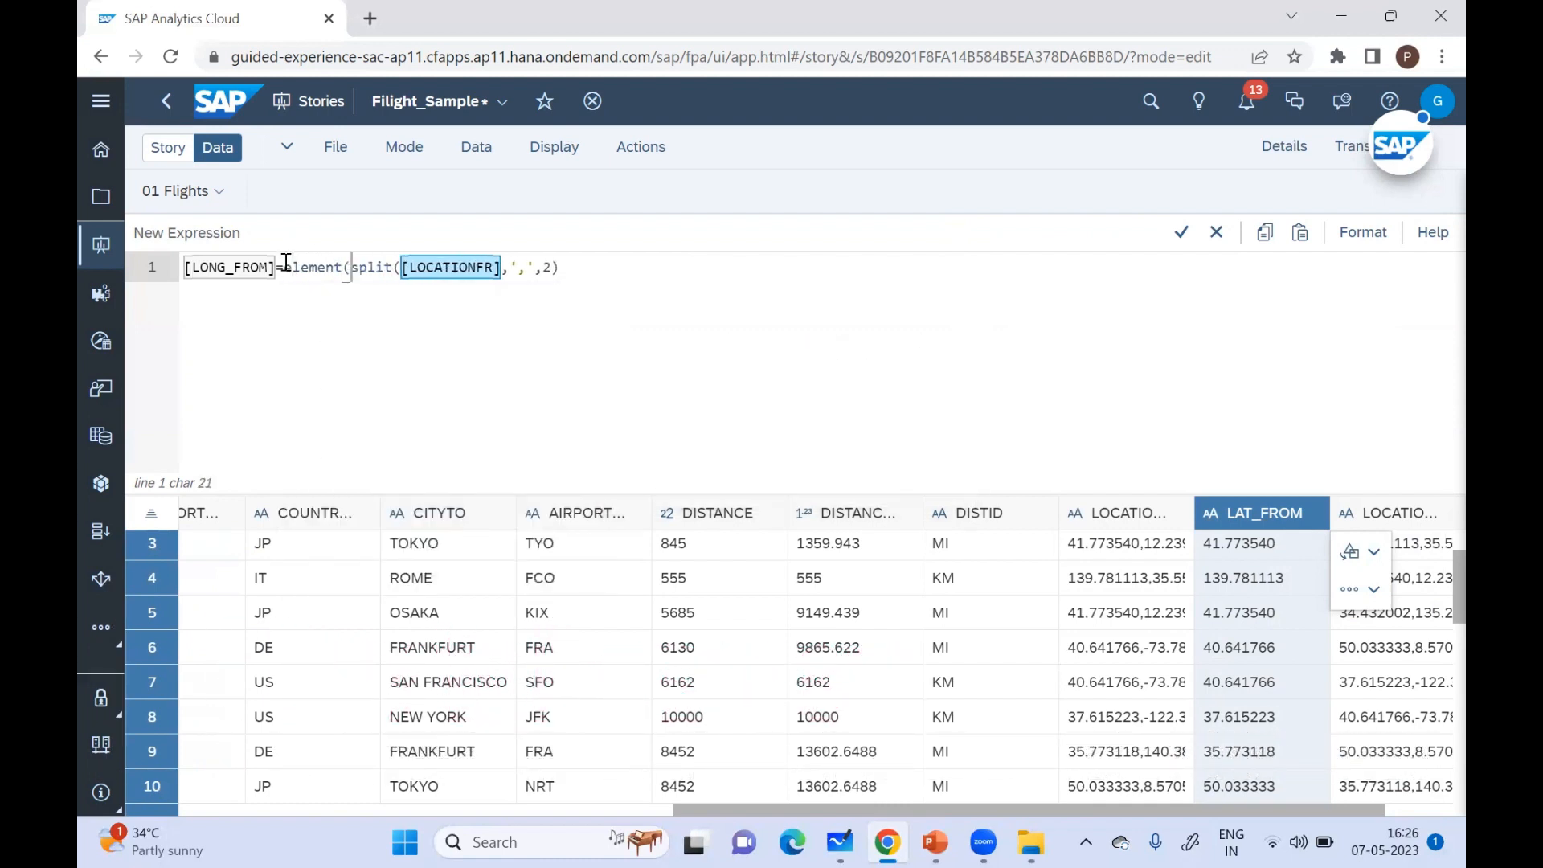
{"action": "left_click", "coordinate": [579, 273]}
{"action": "type", "text": ",2)"}
{"action": "left_click", "coordinate": [1181, 233]}
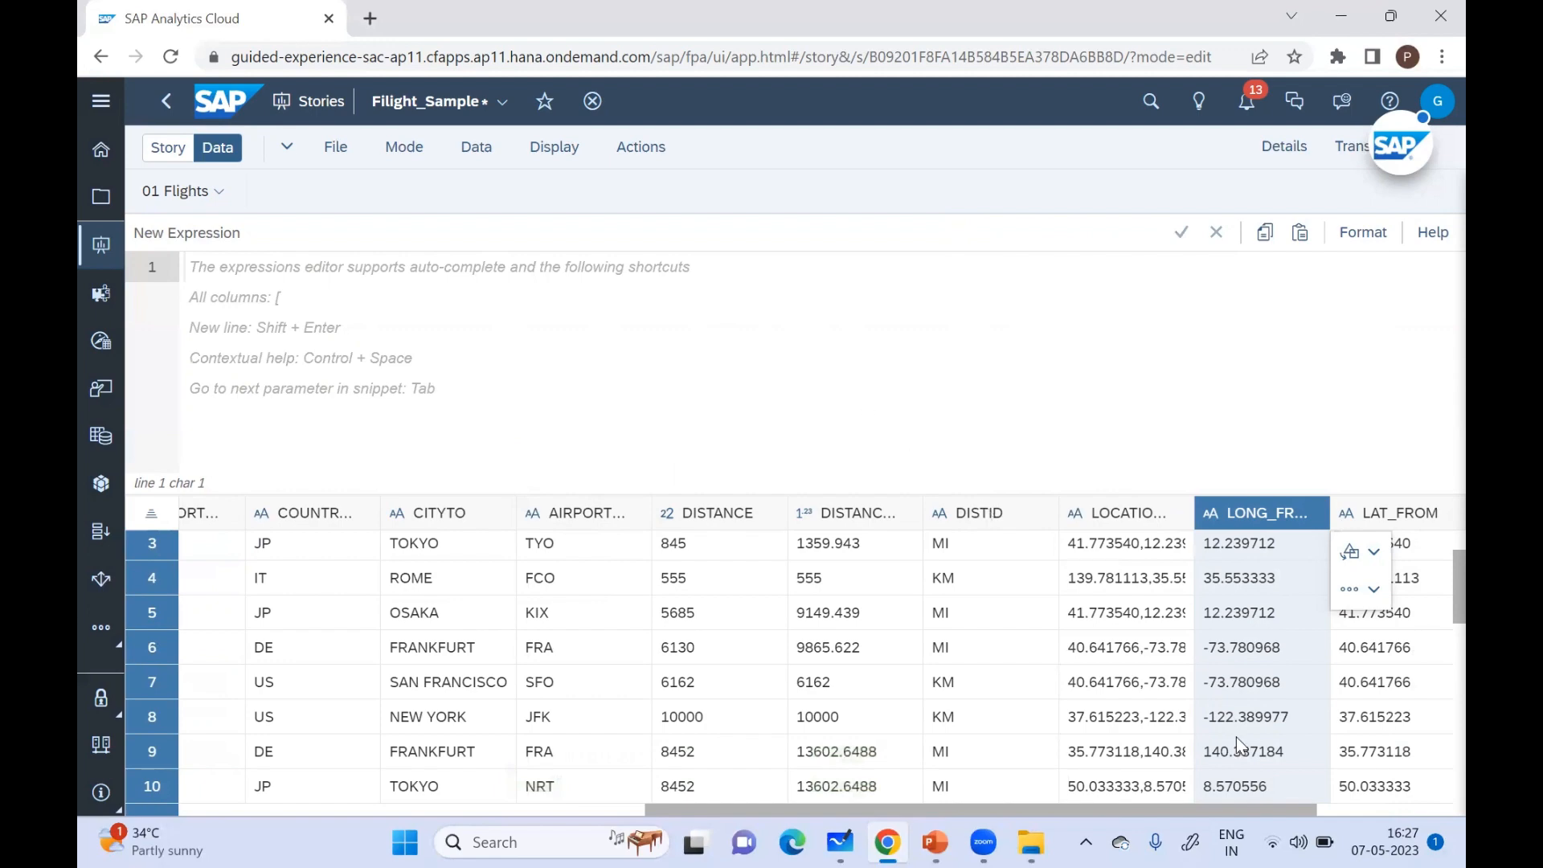
Step: Select the LOCATIONTO column and enter the new formula [LAT_TO]=split([LOCATIONTO],',',2)
{"action": "left_click", "coordinate": [1353, 811]}
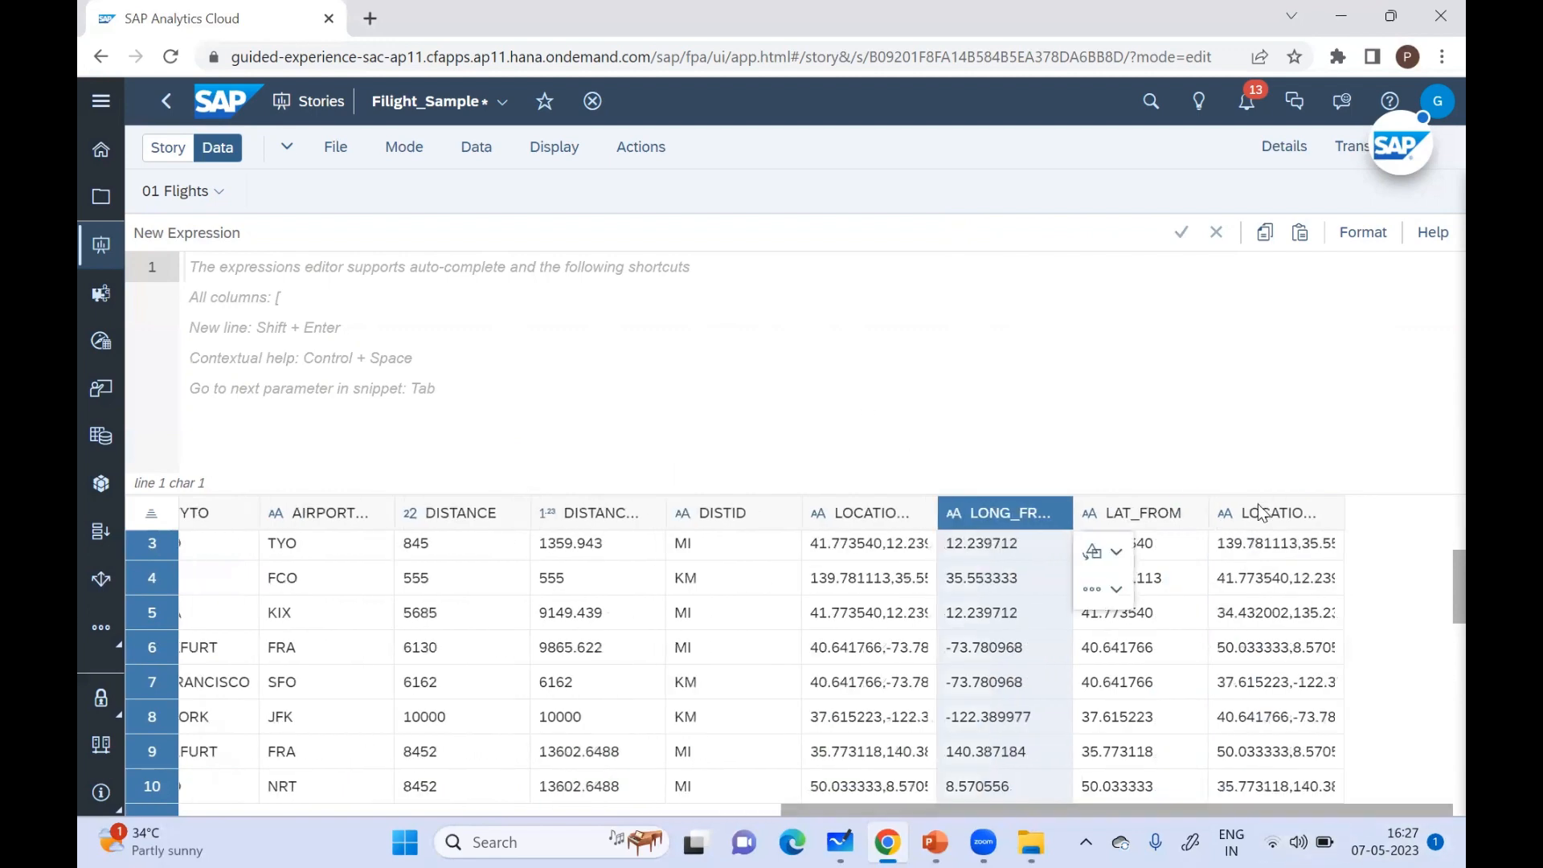
{"action": "left_click", "coordinate": [1260, 511]}
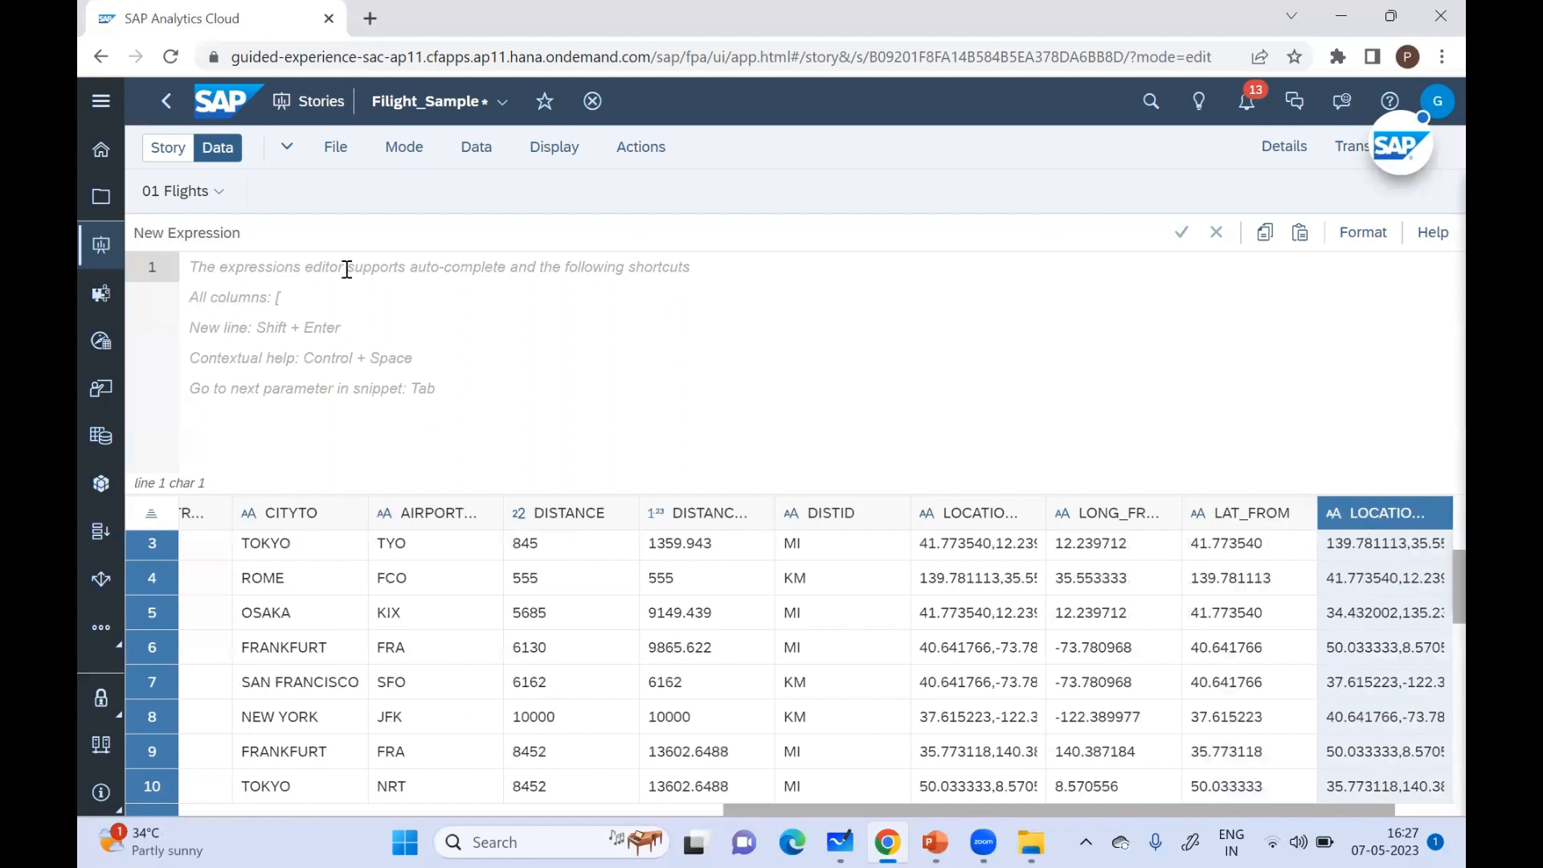
{"action": "type", "text": "[LA"}
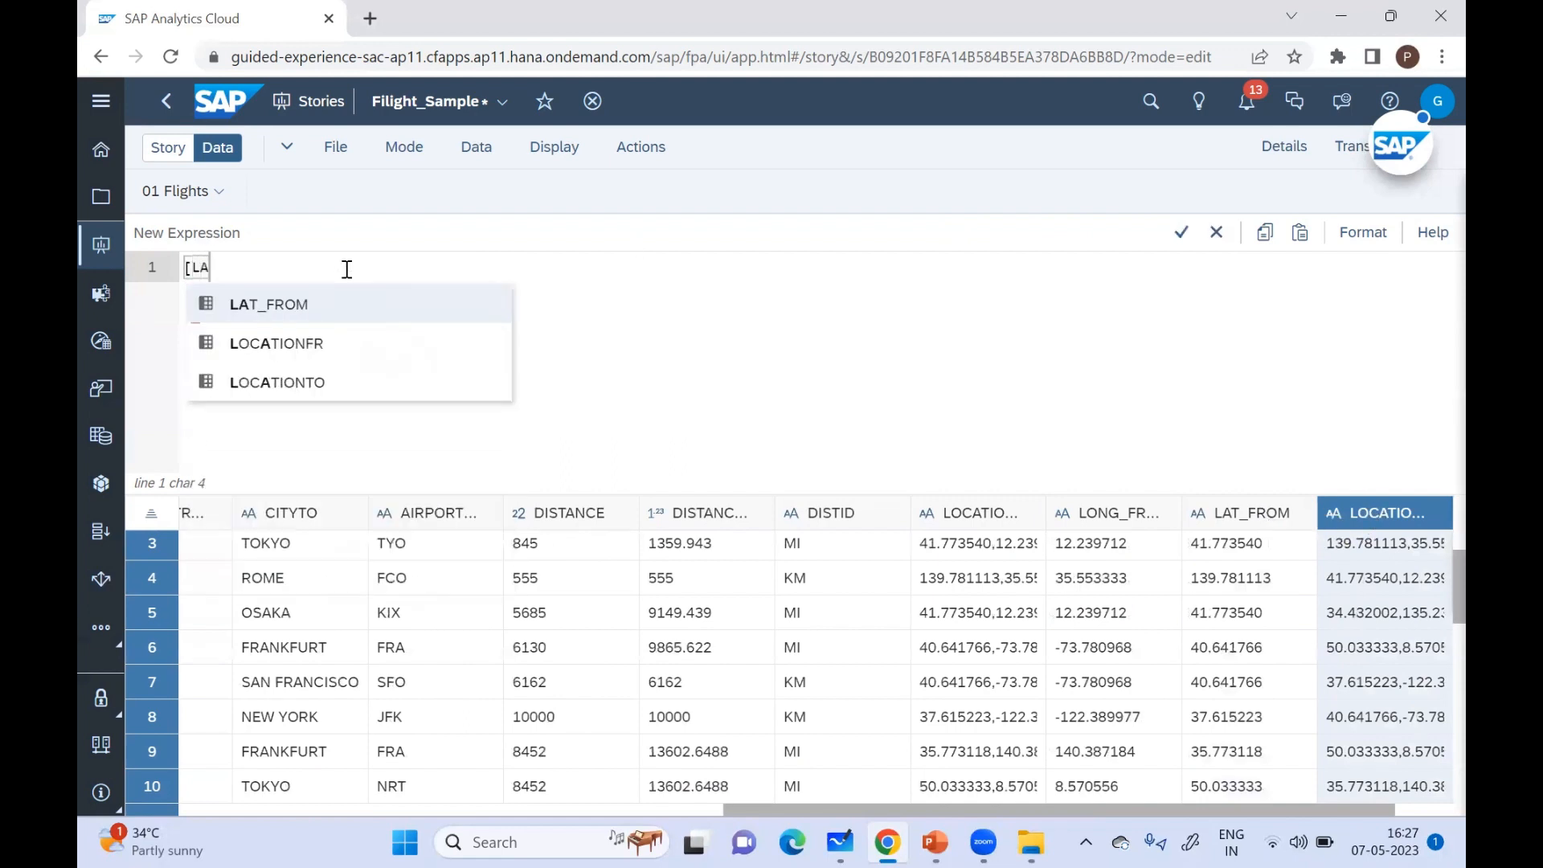
{"action": "type", "text": "T_"}
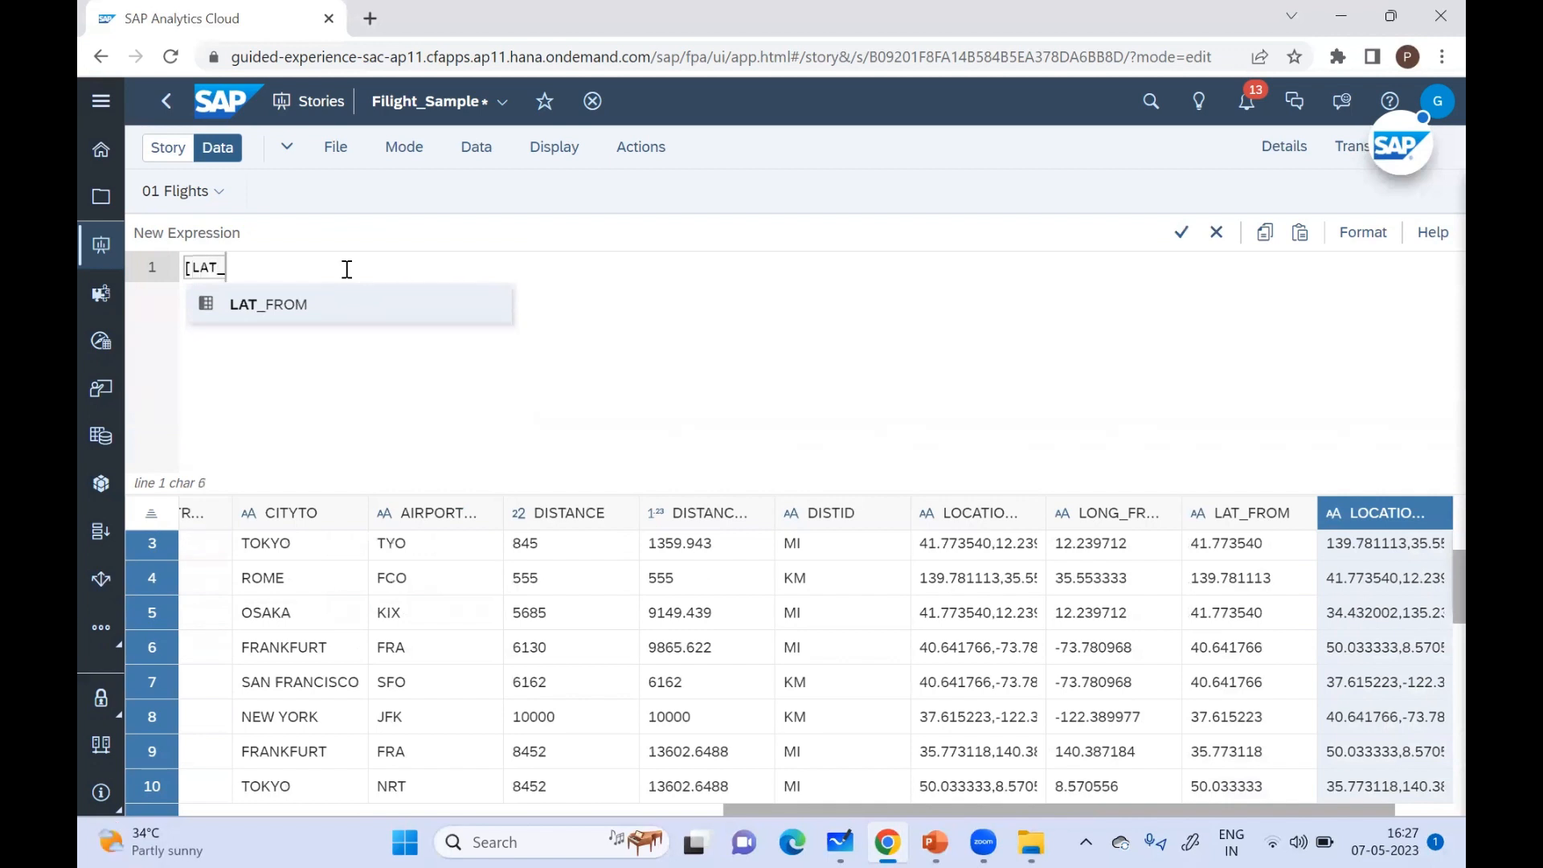
{"action": "type", "text": "TO'"}
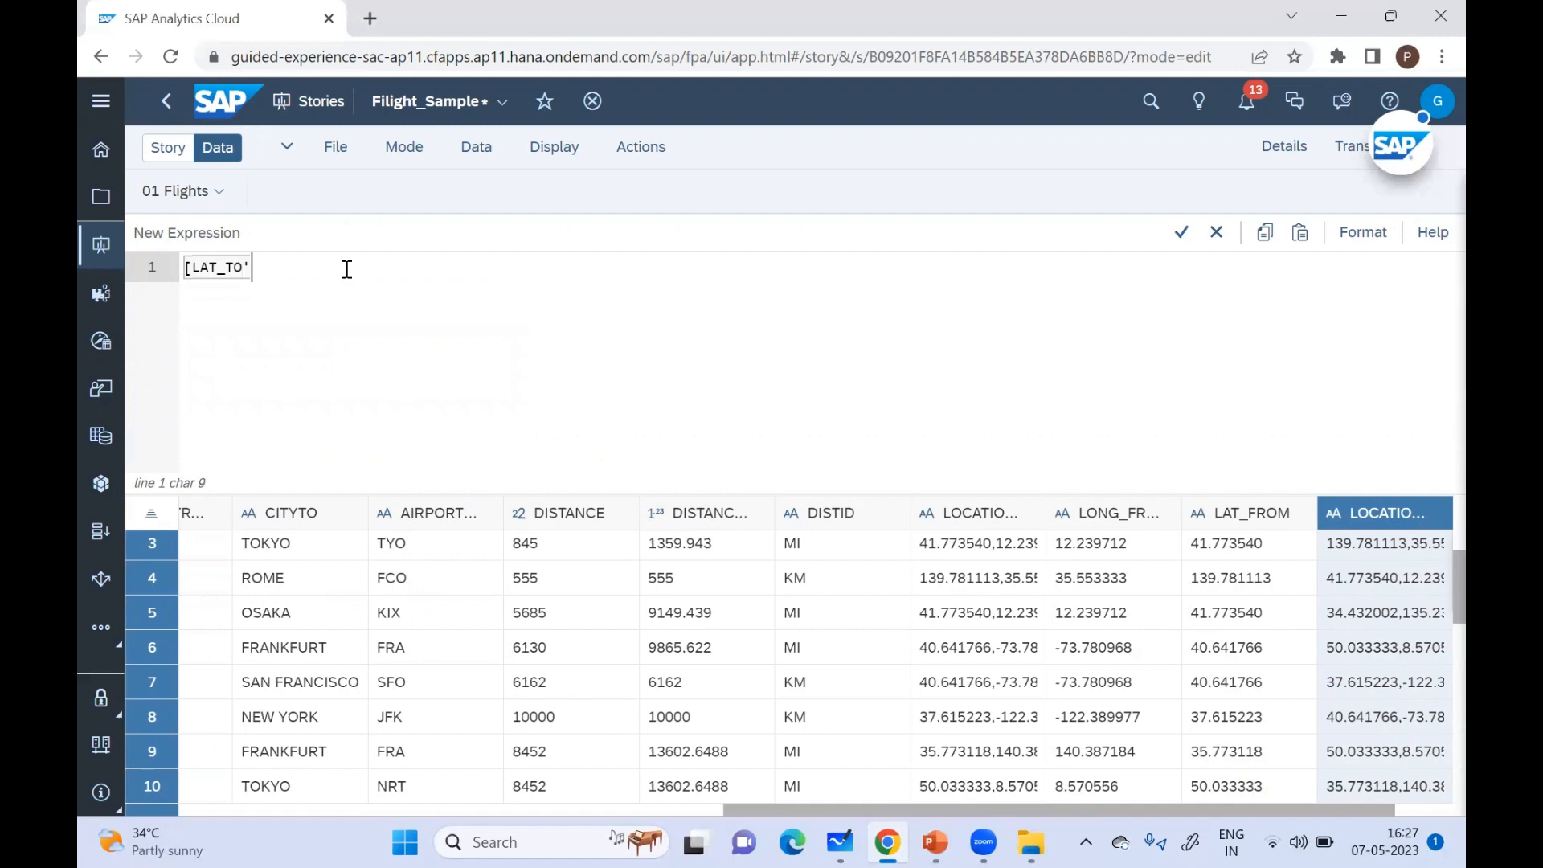
{"action": "key", "text": "BackSpace"}
{"action": "type", "text": "]=split(lo"}
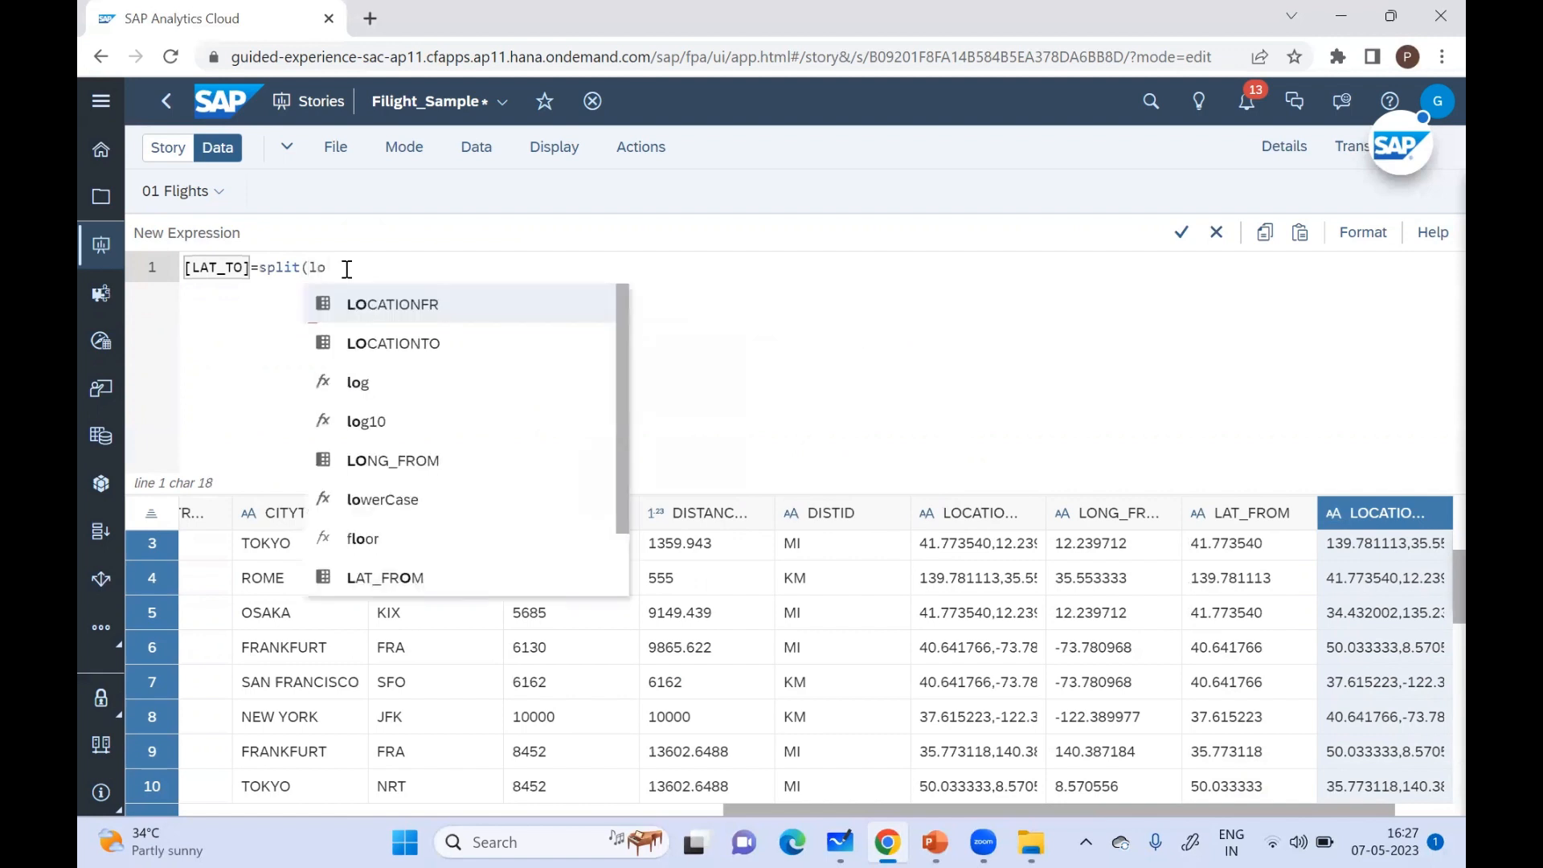
{"action": "left_click", "coordinate": [381, 344]}
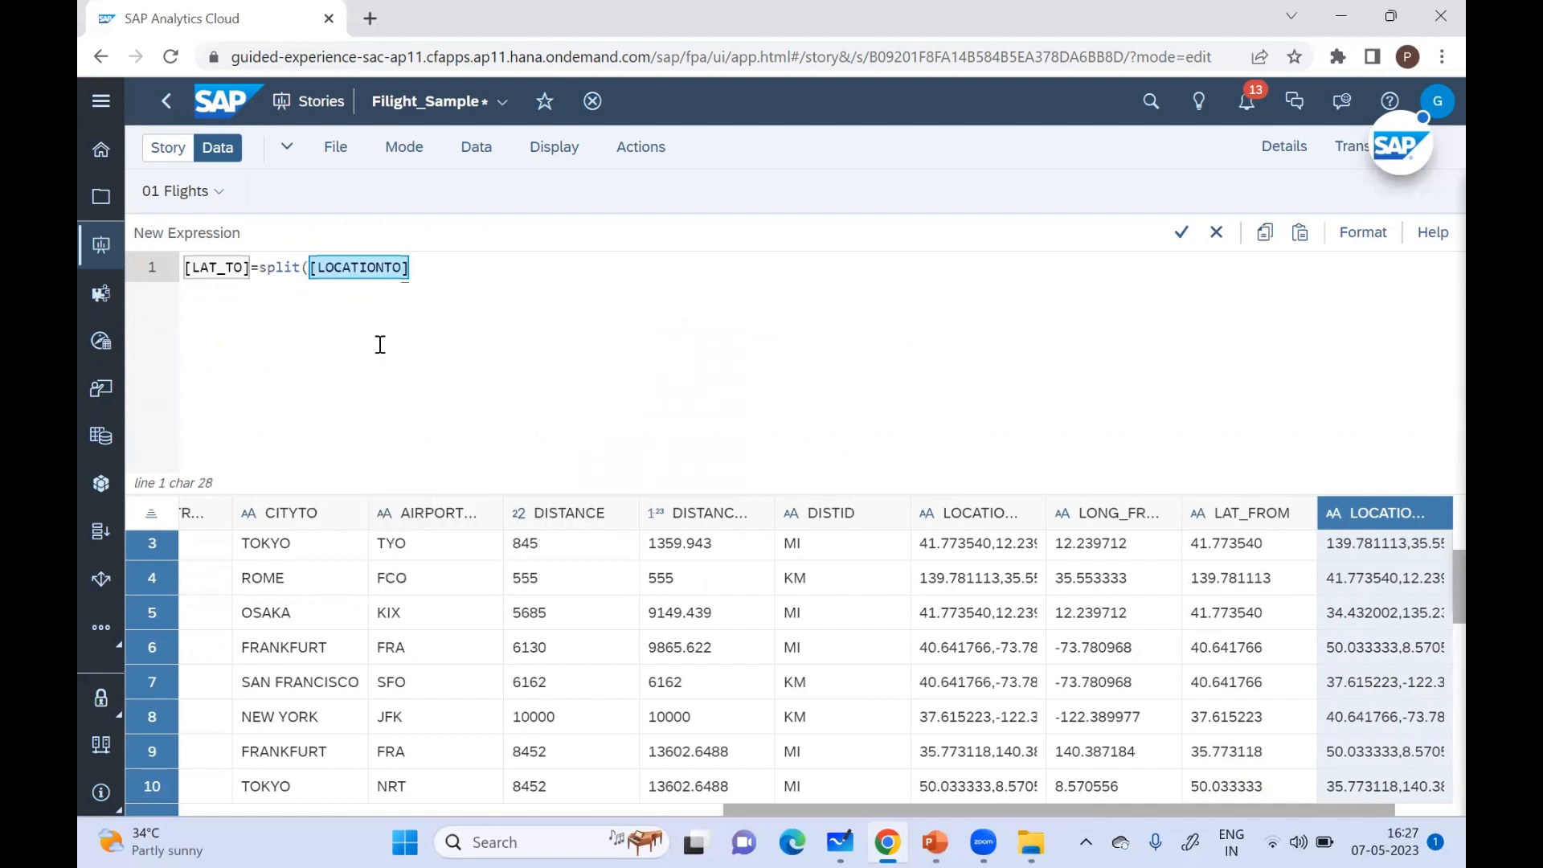
{"action": "type", "text": ",',',2)"}
Step: Extend the formula to [LAT_TO]=element(split([LOCATIONTO],',',2),1), copy its full text and execute the expression
{"action": "left_click", "coordinate": [265, 263]}
{"action": "type", "text": "element"}
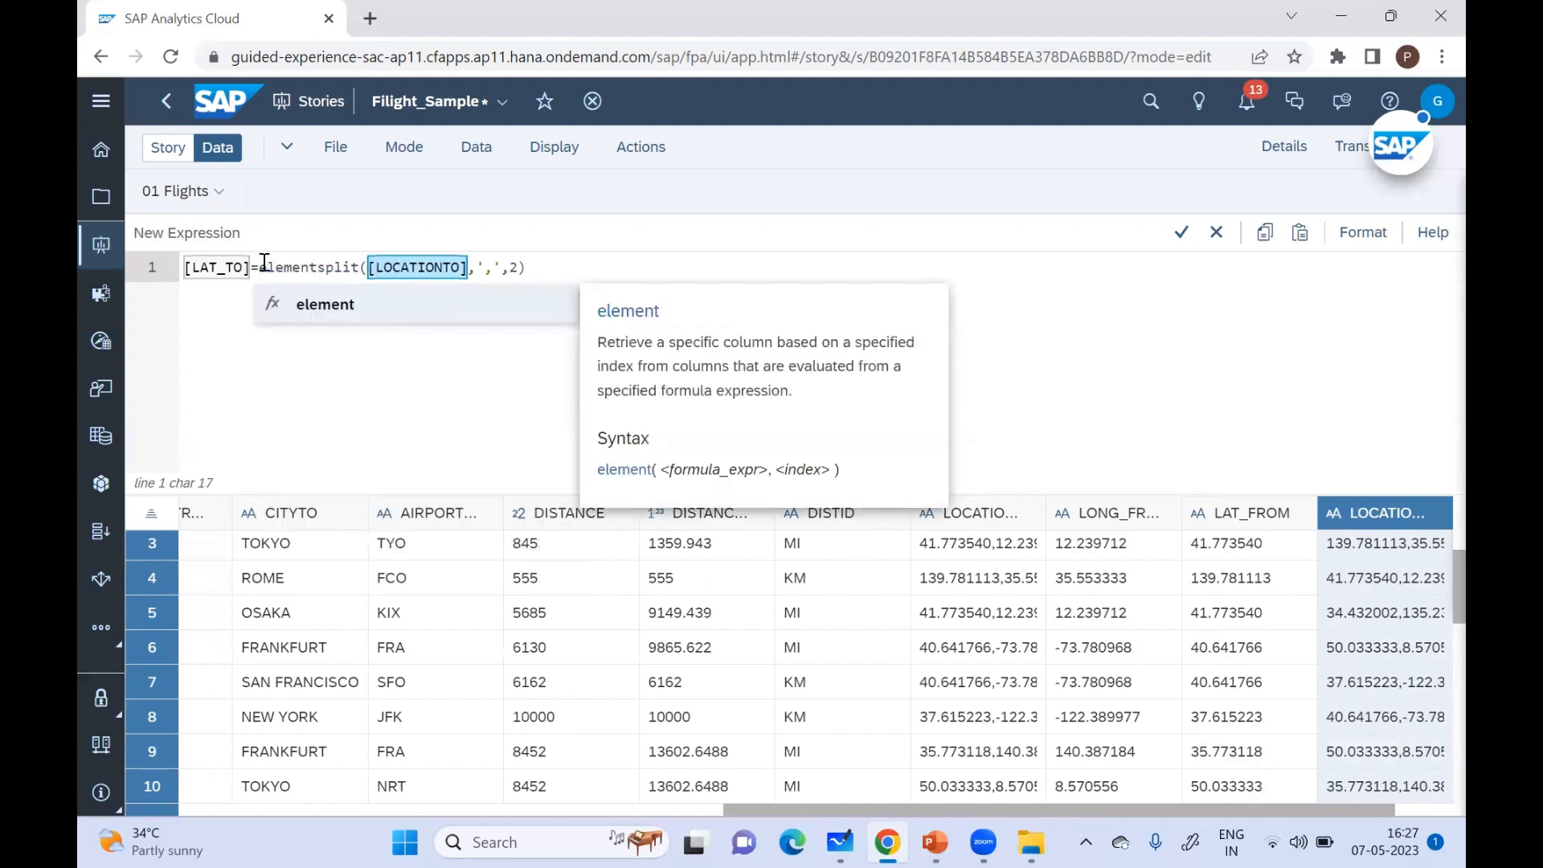
{"action": "type", "text": "("}
{"action": "left_click", "coordinate": [561, 267]}
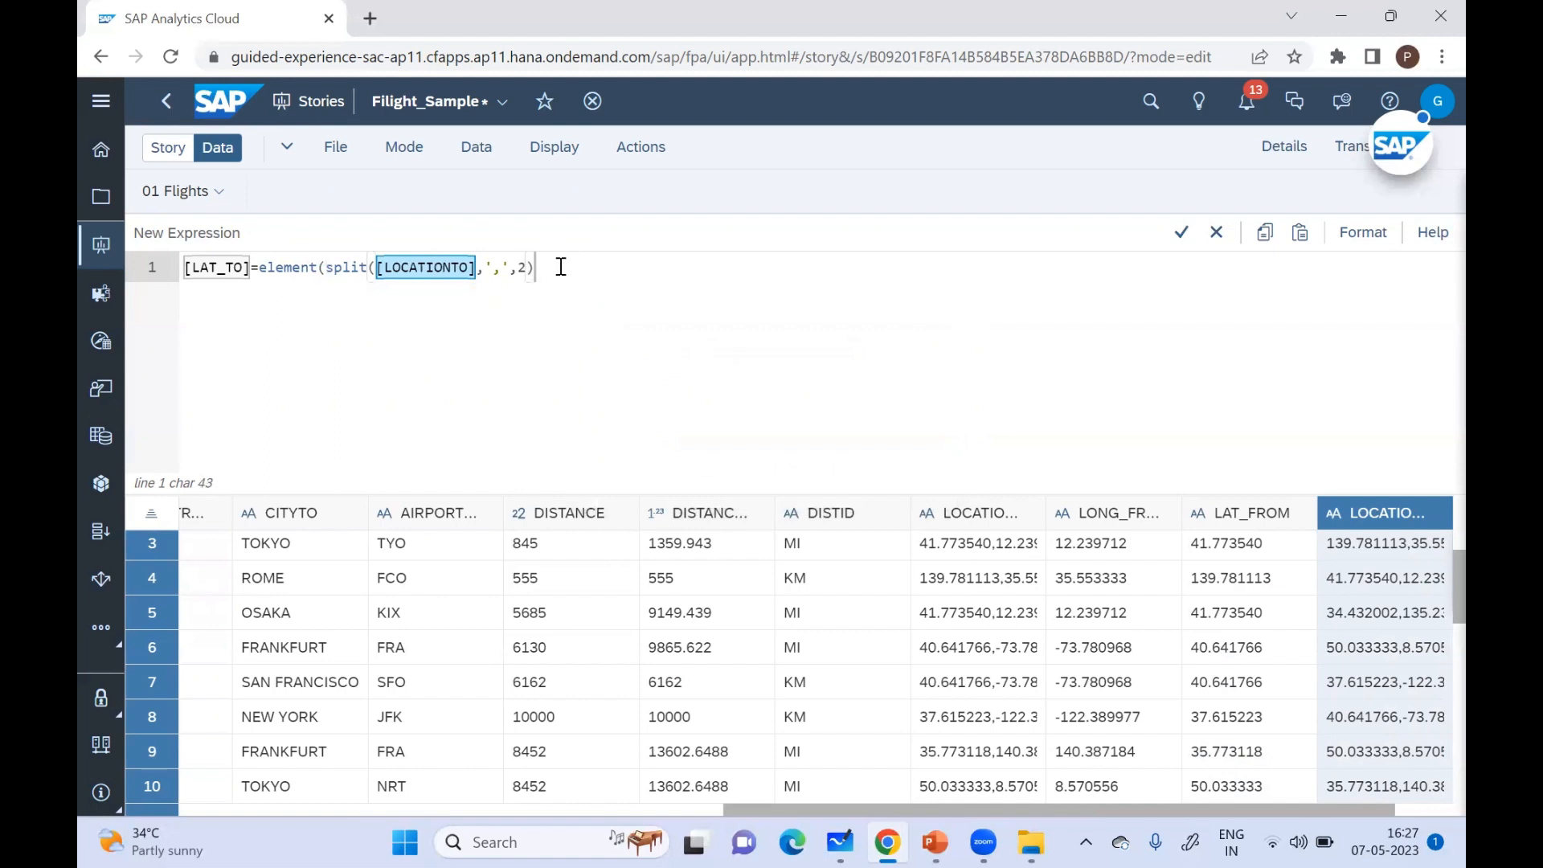
{"action": "type", "text": ",1)"}
{"action": "left_click_drag", "start_coordinate": [565, 267], "coordinate": [177, 261]}
{"action": "key", "text": "ctrl+c"}
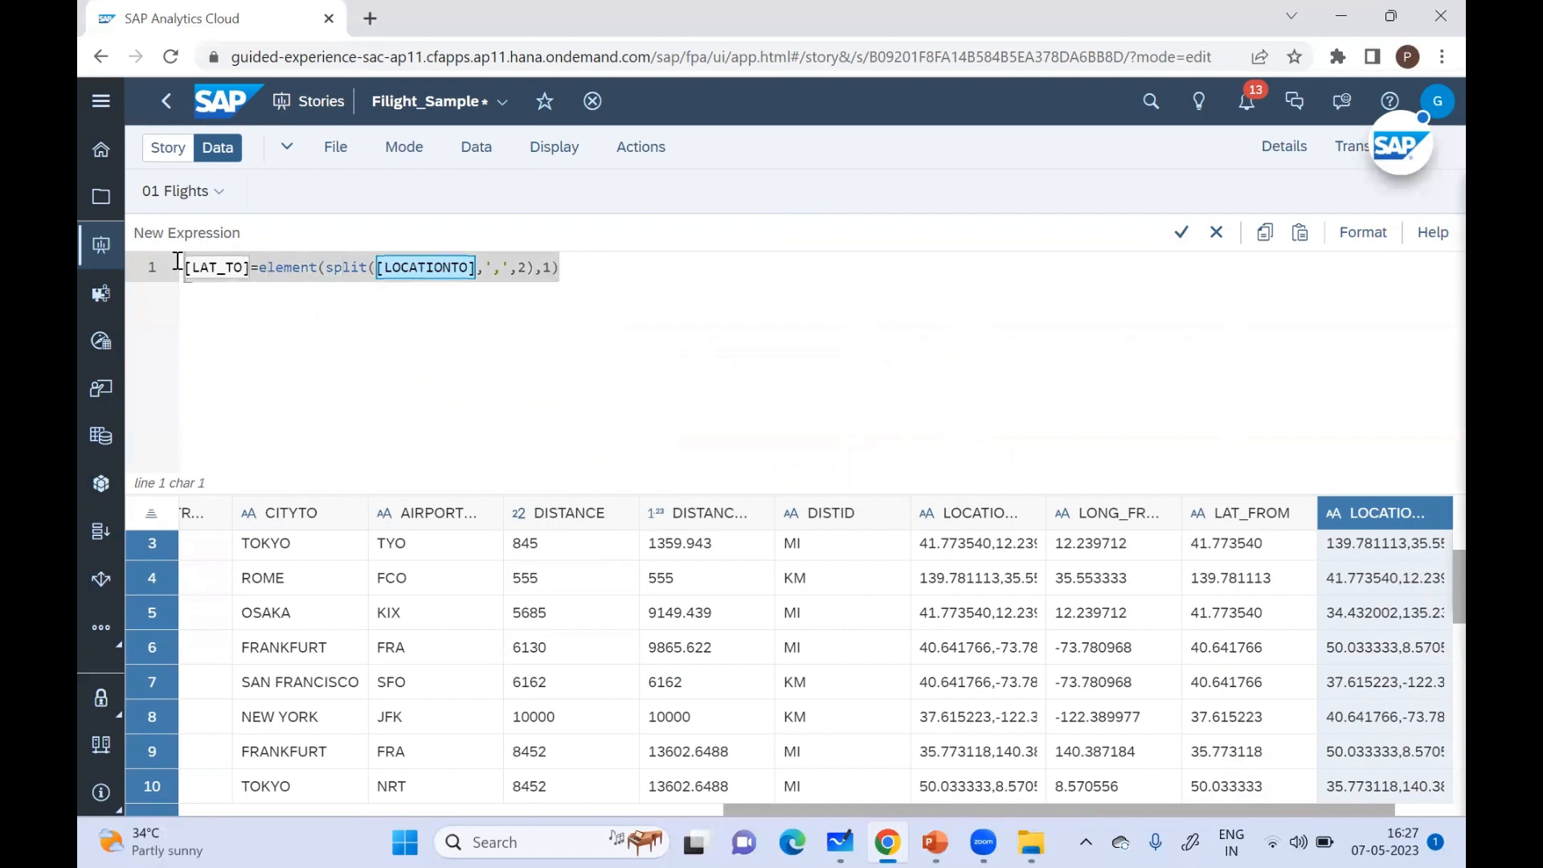
{"action": "left_click", "coordinate": [1180, 238]}
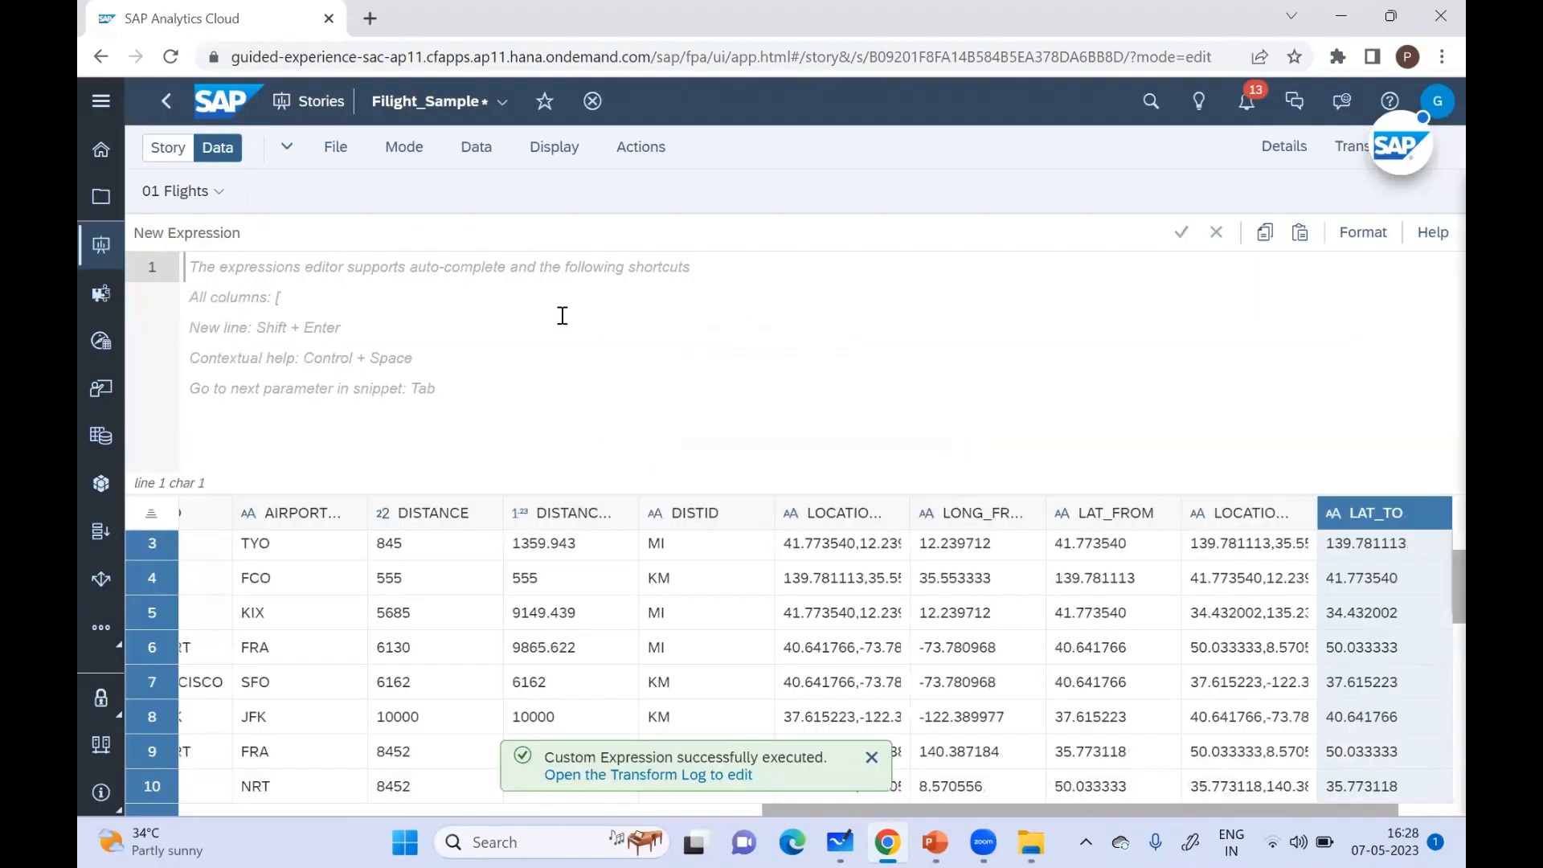
Step: Paste the copied formula, change it to [LONG_TO]=element(split([LOCATIONTO],',',2),2) and execute the expression
{"action": "key", "text": "ctrl+v"}
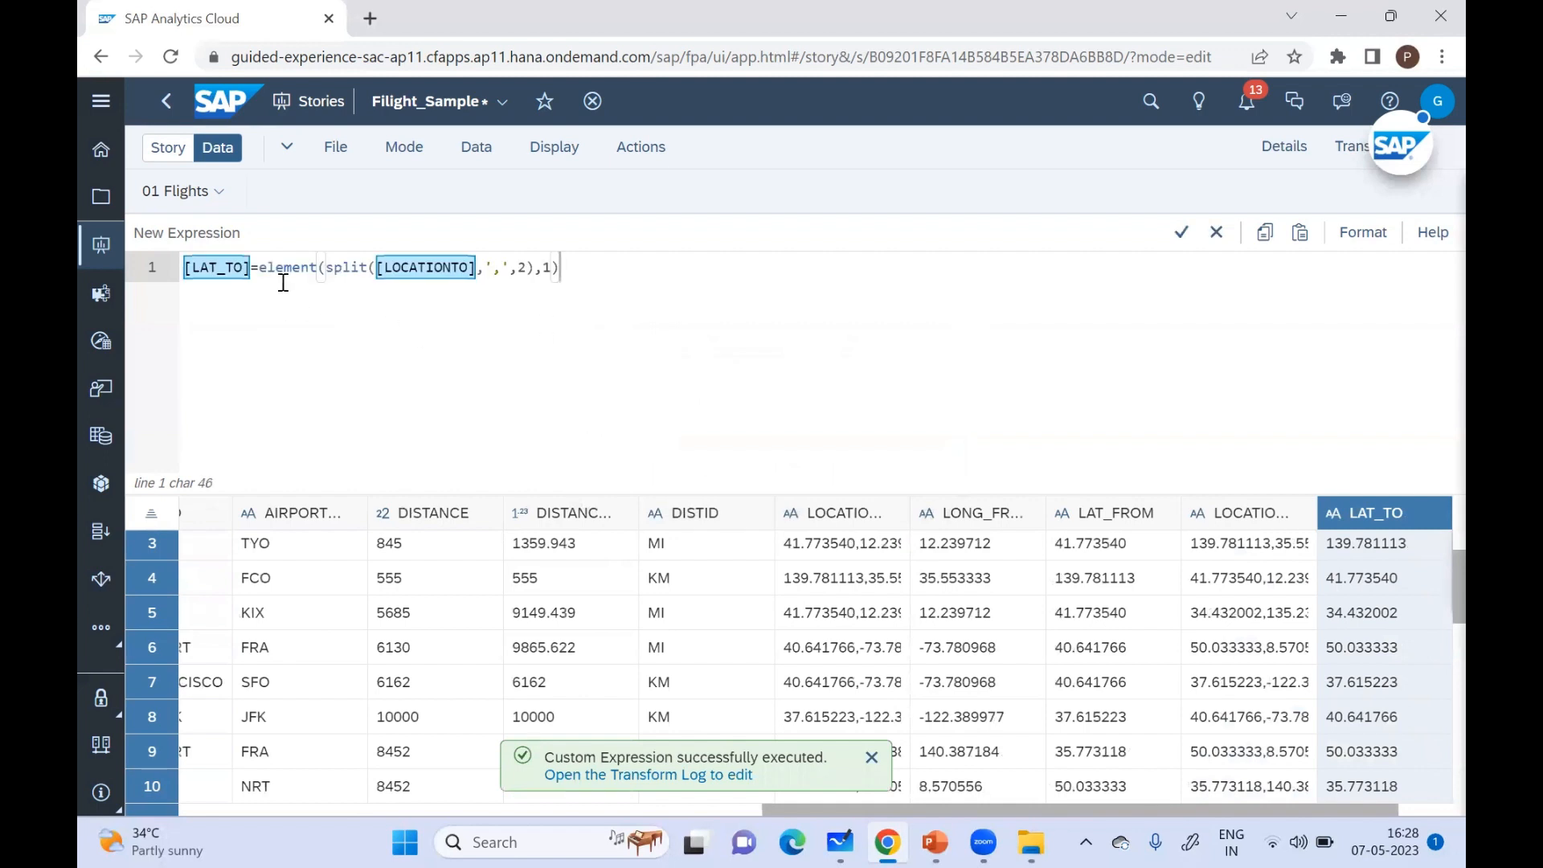
{"action": "left_click", "coordinate": [243, 267]}
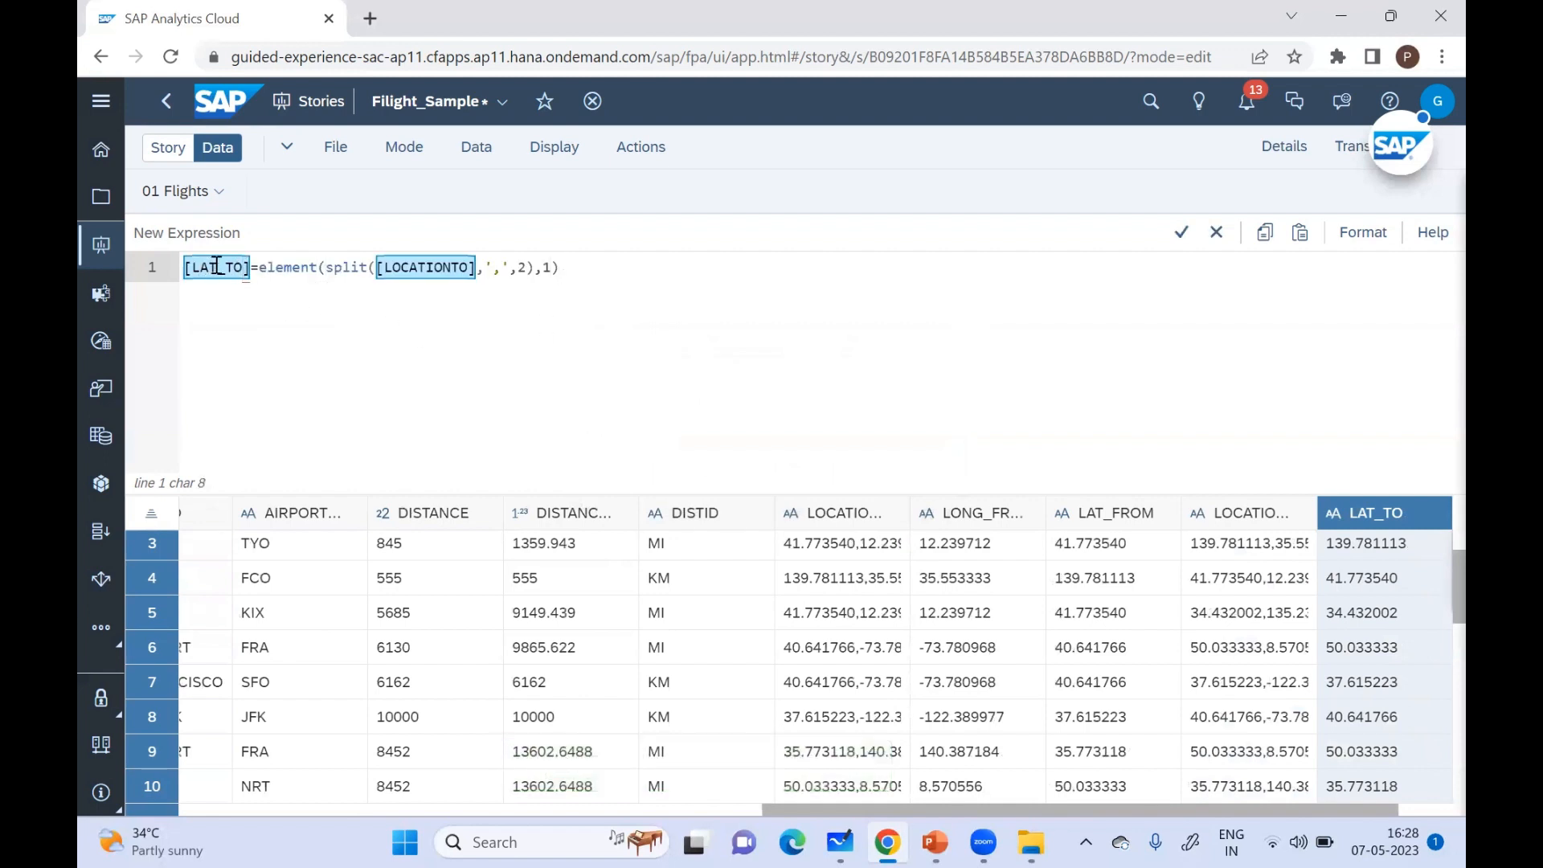
{"action": "key", "text": "BackSpace"}
{"action": "key", "text": "BackSpace"}
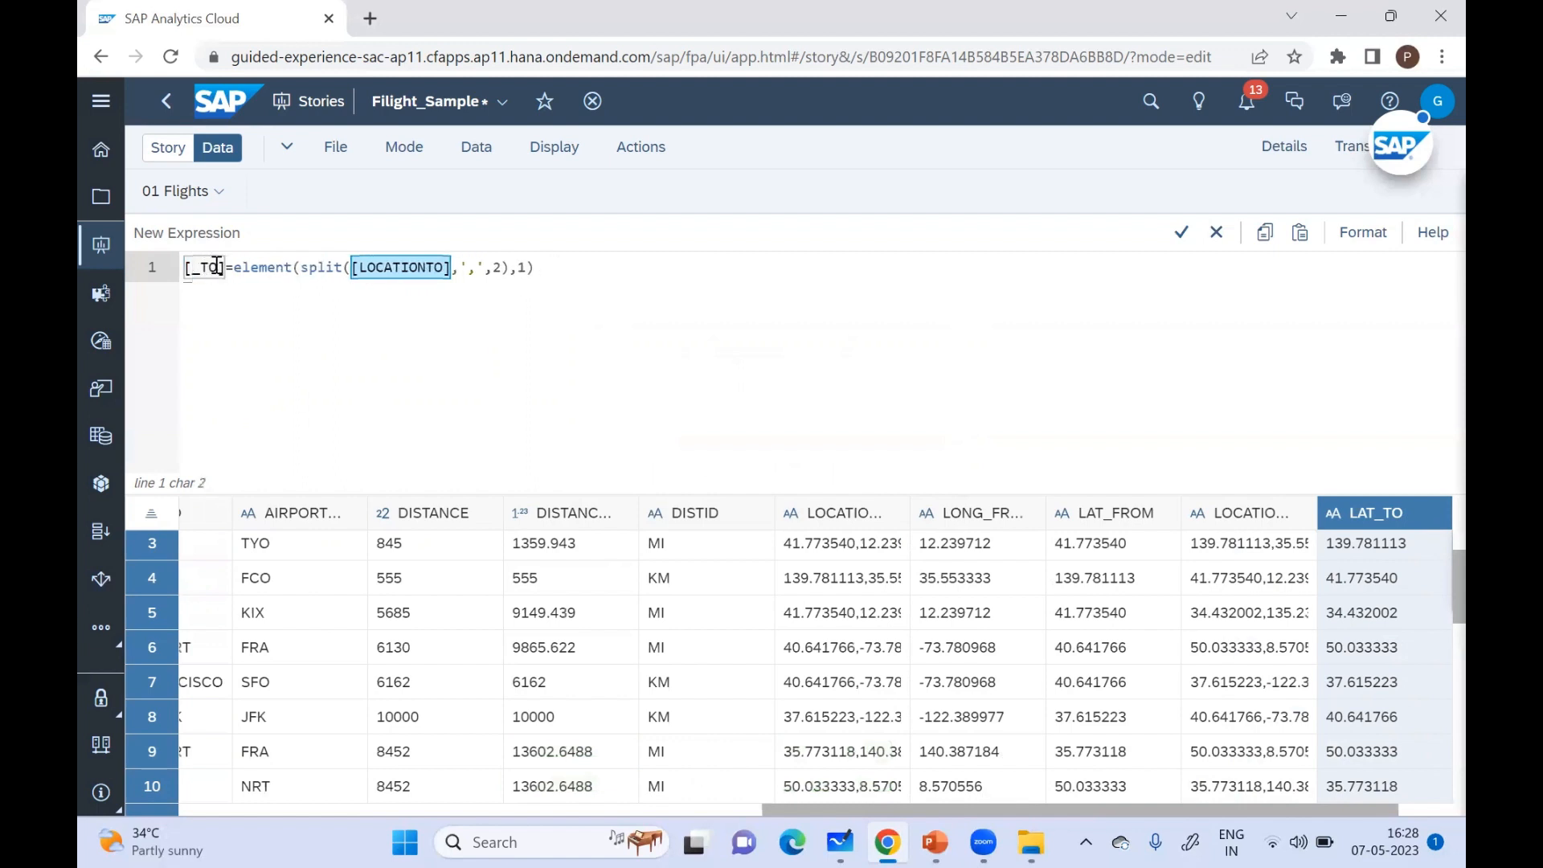
{"action": "type", "text": "ONG"}
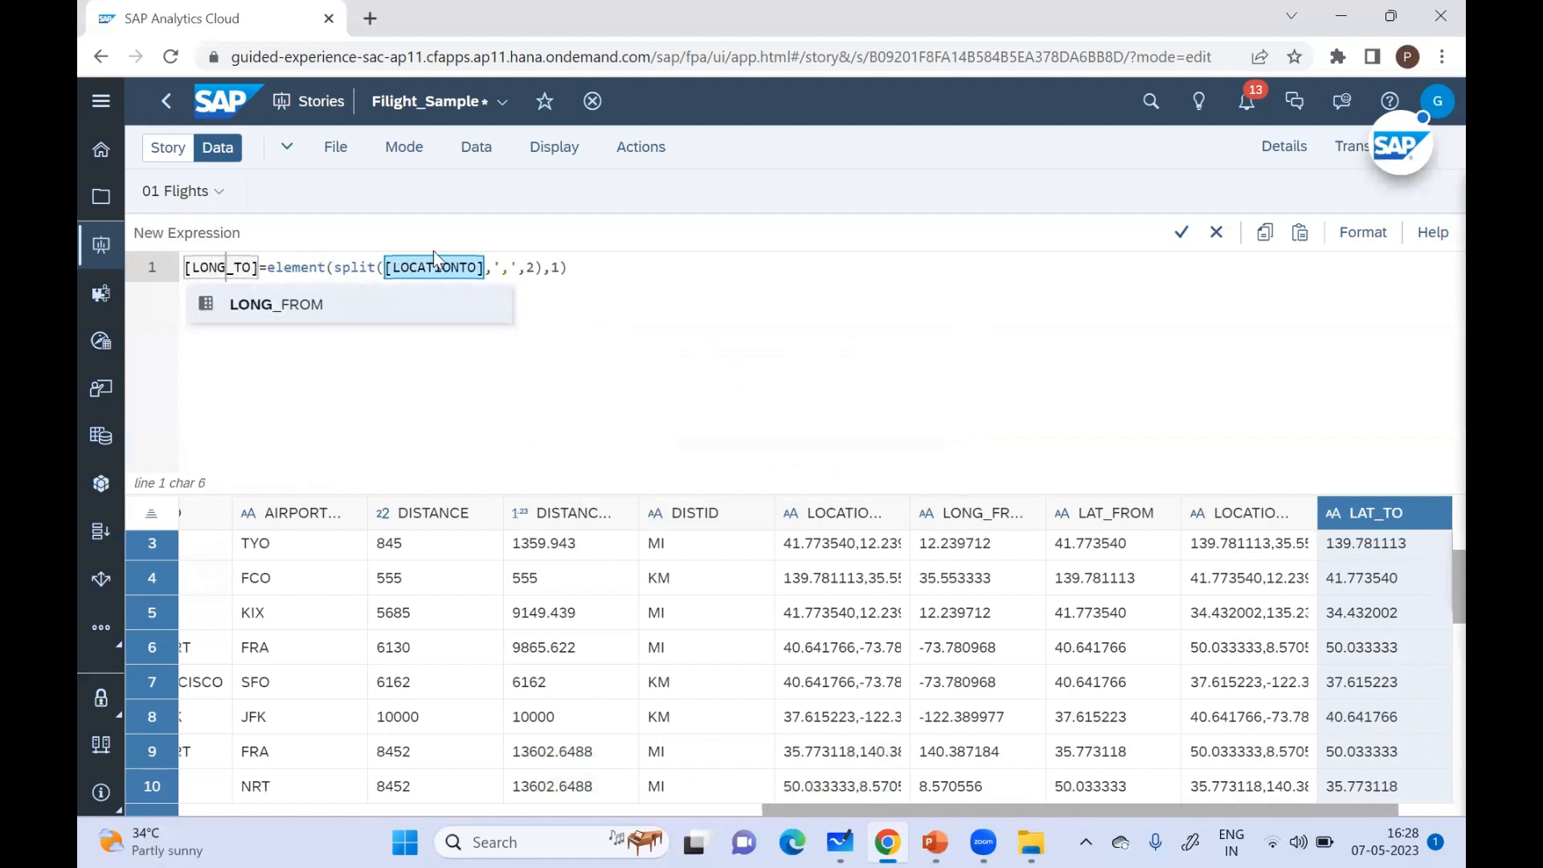
{"action": "left_click", "coordinate": [561, 268]}
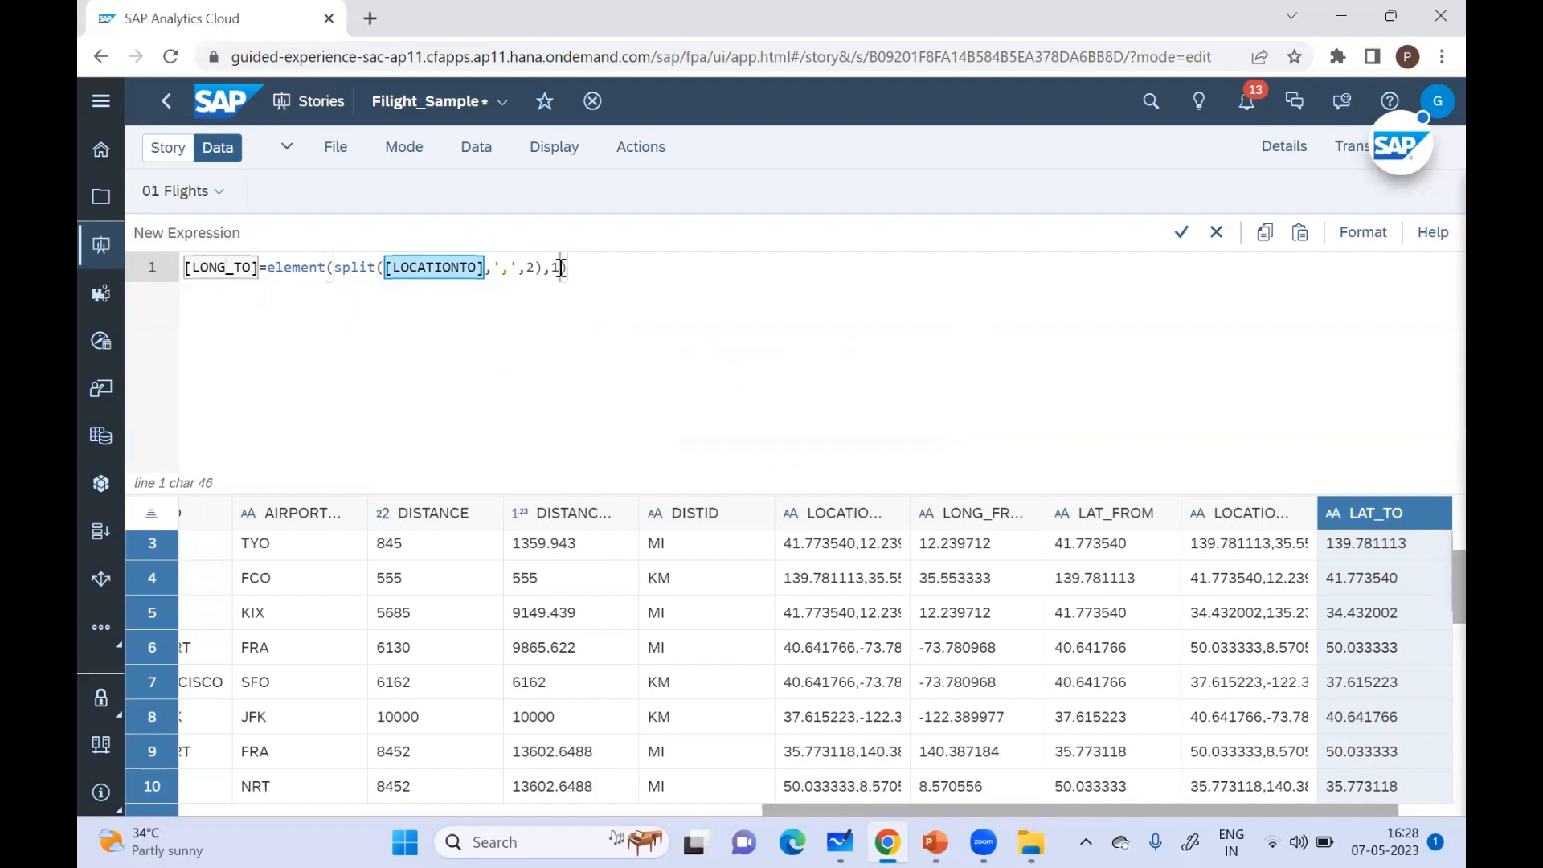
{"action": "key", "text": "BackSpace"}
{"action": "type", "text": "2"}
{"action": "left_click", "coordinate": [1183, 234]}
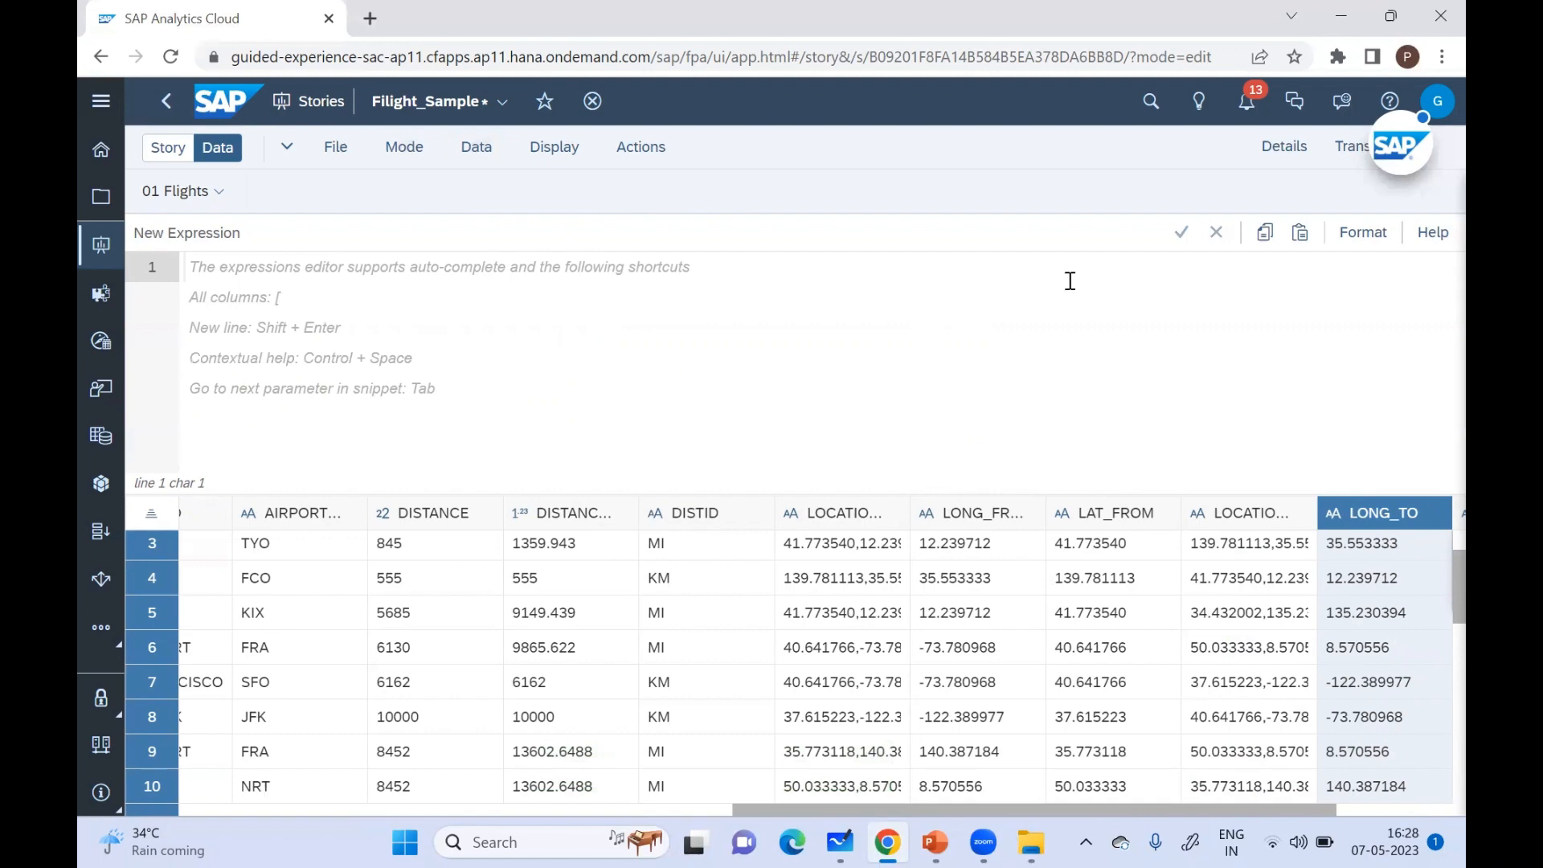
Step: Switch from the custom expression editor to the transform bar and show the 01 Flights data in Grid View
{"action": "left_click", "coordinate": [658, 157]}
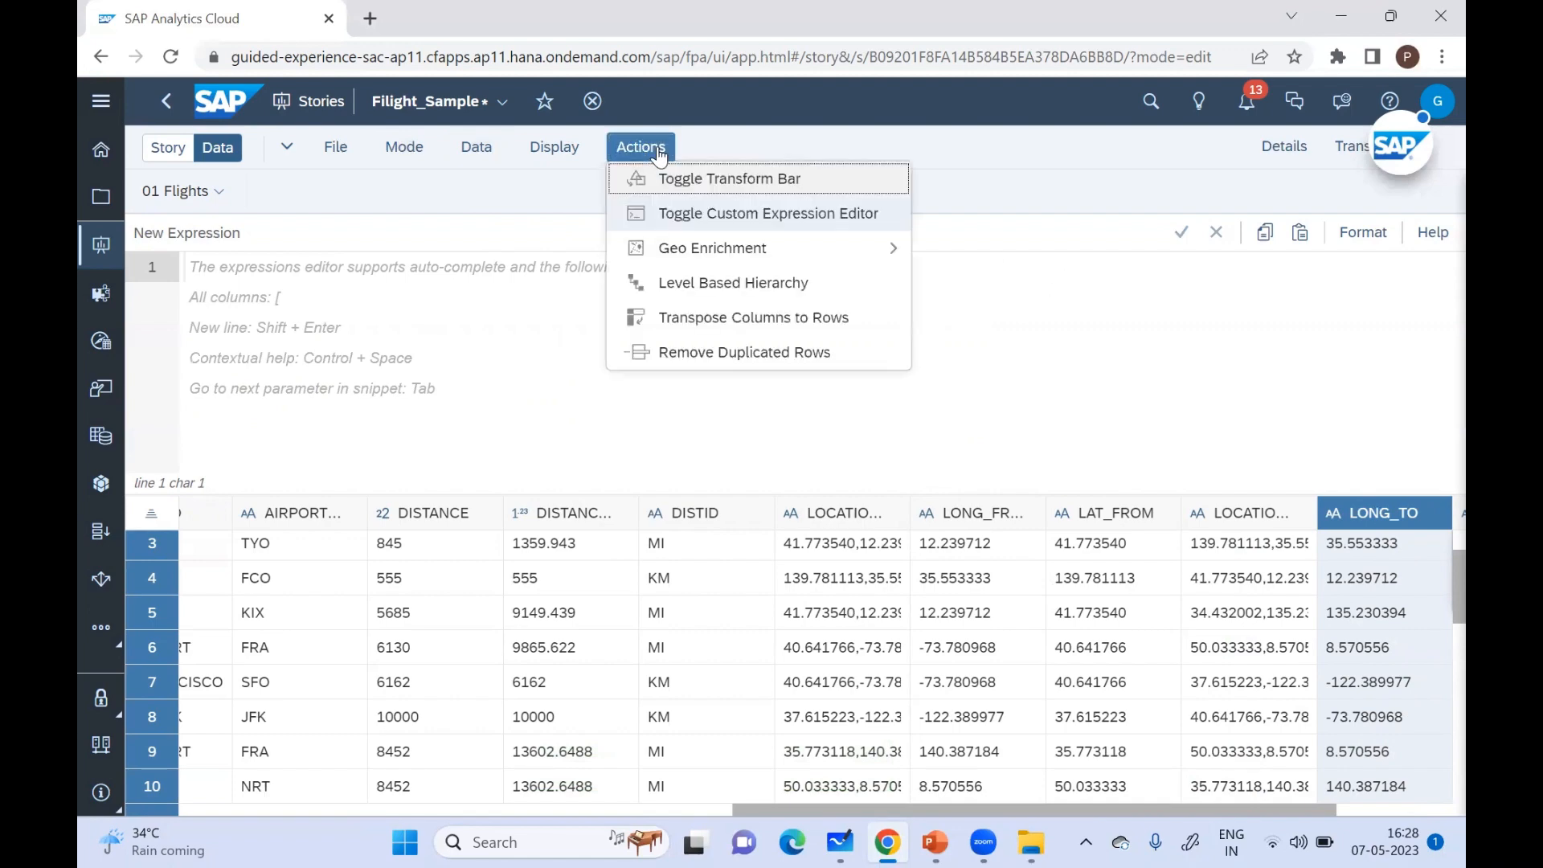
{"action": "left_click", "coordinate": [661, 186]}
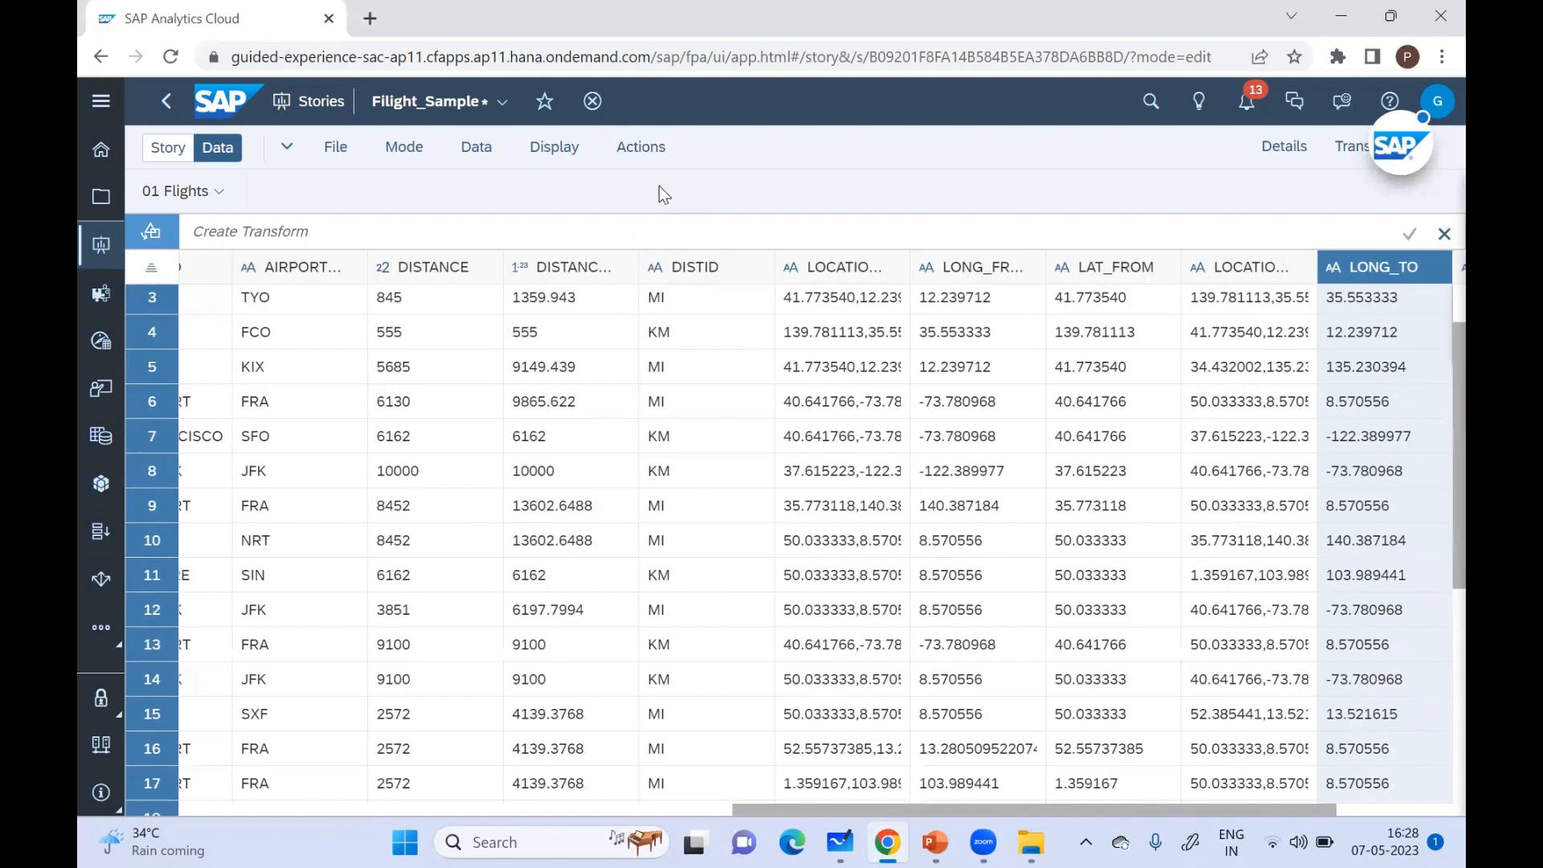
{"action": "left_click", "coordinate": [506, 147]}
{"action": "left_click", "coordinate": [403, 147]}
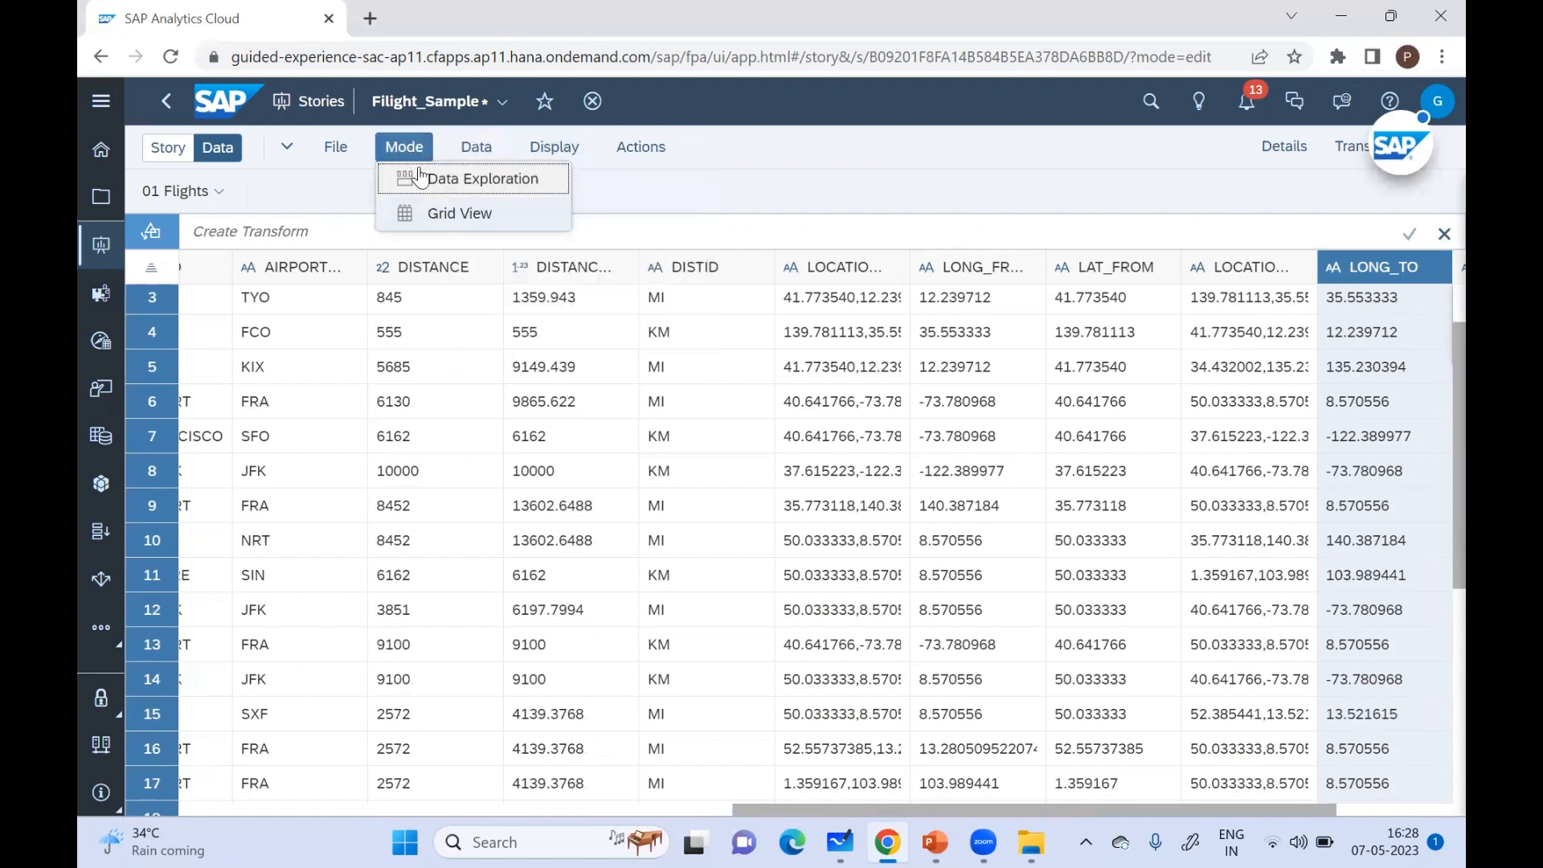
{"action": "left_click", "coordinate": [442, 216]}
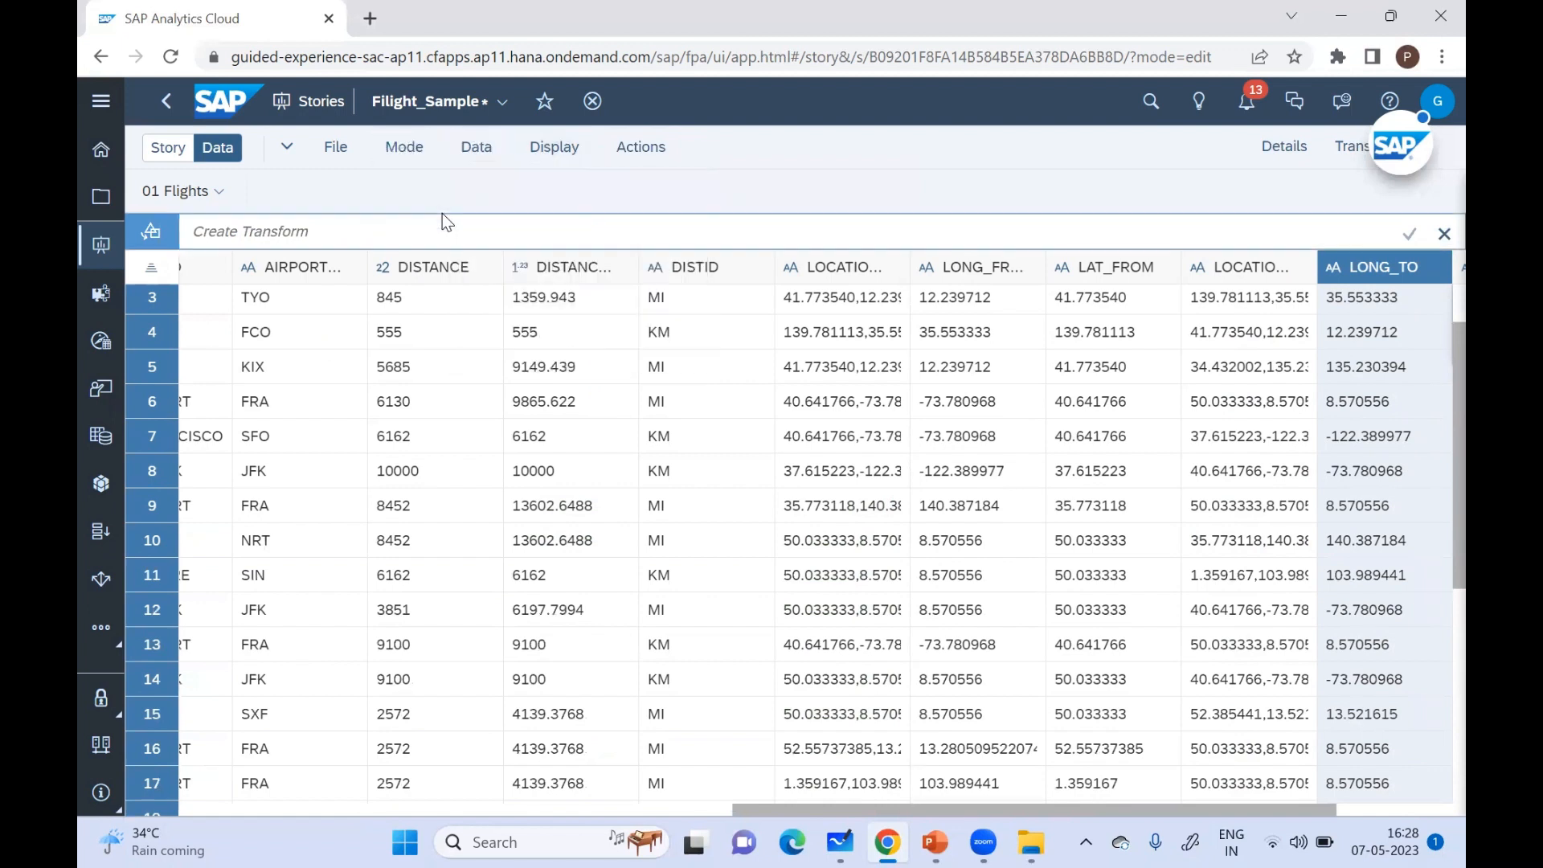
Step: Open the dataset details and check the dimensions list for the new latitude and longitude columns
{"action": "left_click", "coordinate": [1248, 153]}
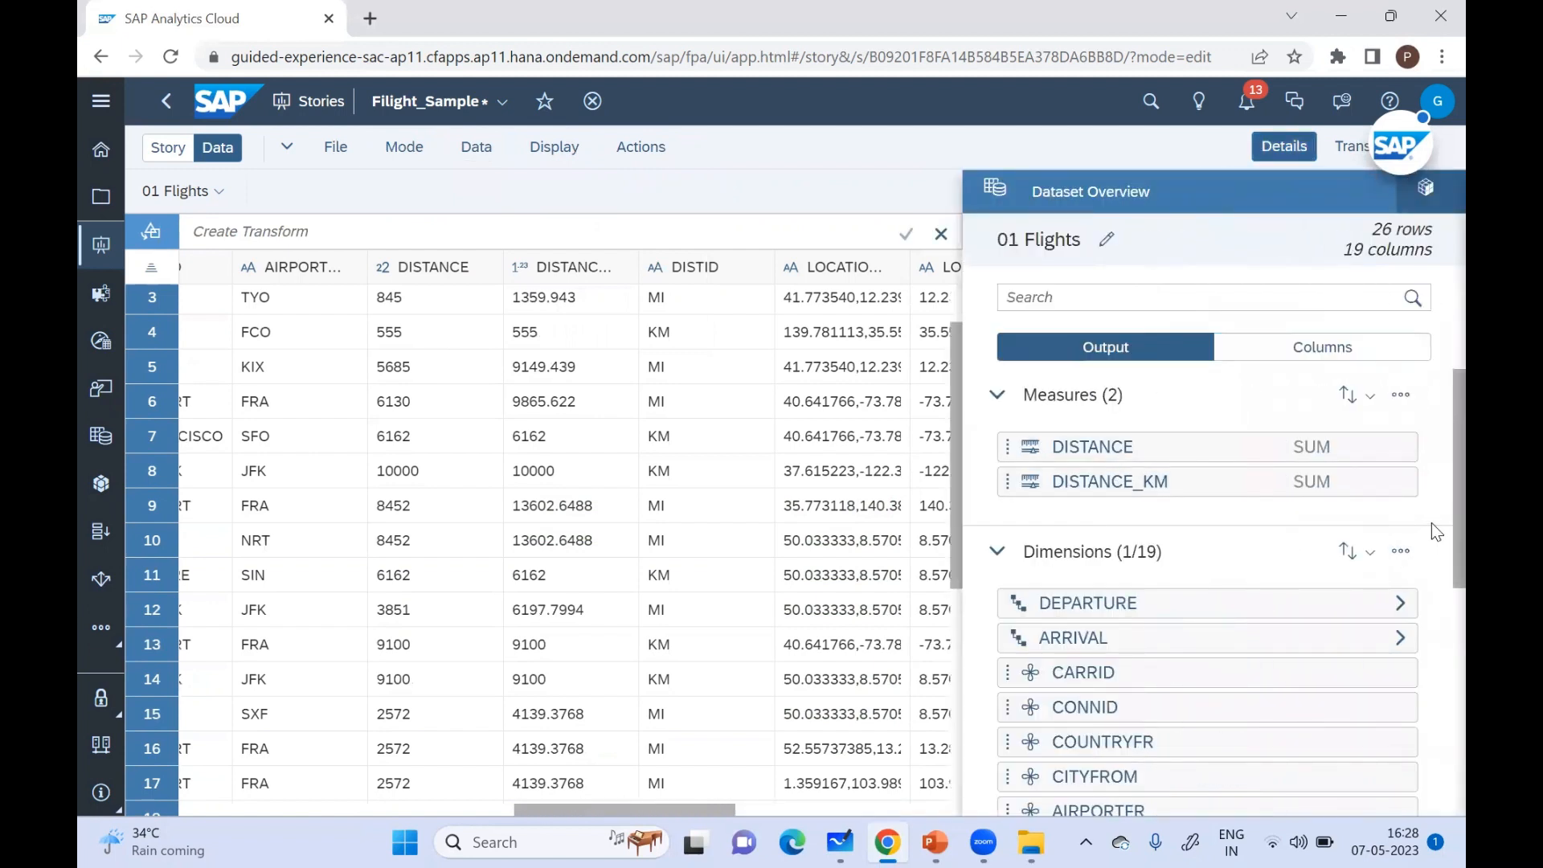
{"action": "scroll", "coordinate": [1436, 530], "scroll_direction": "down", "scroll_amount": 5}
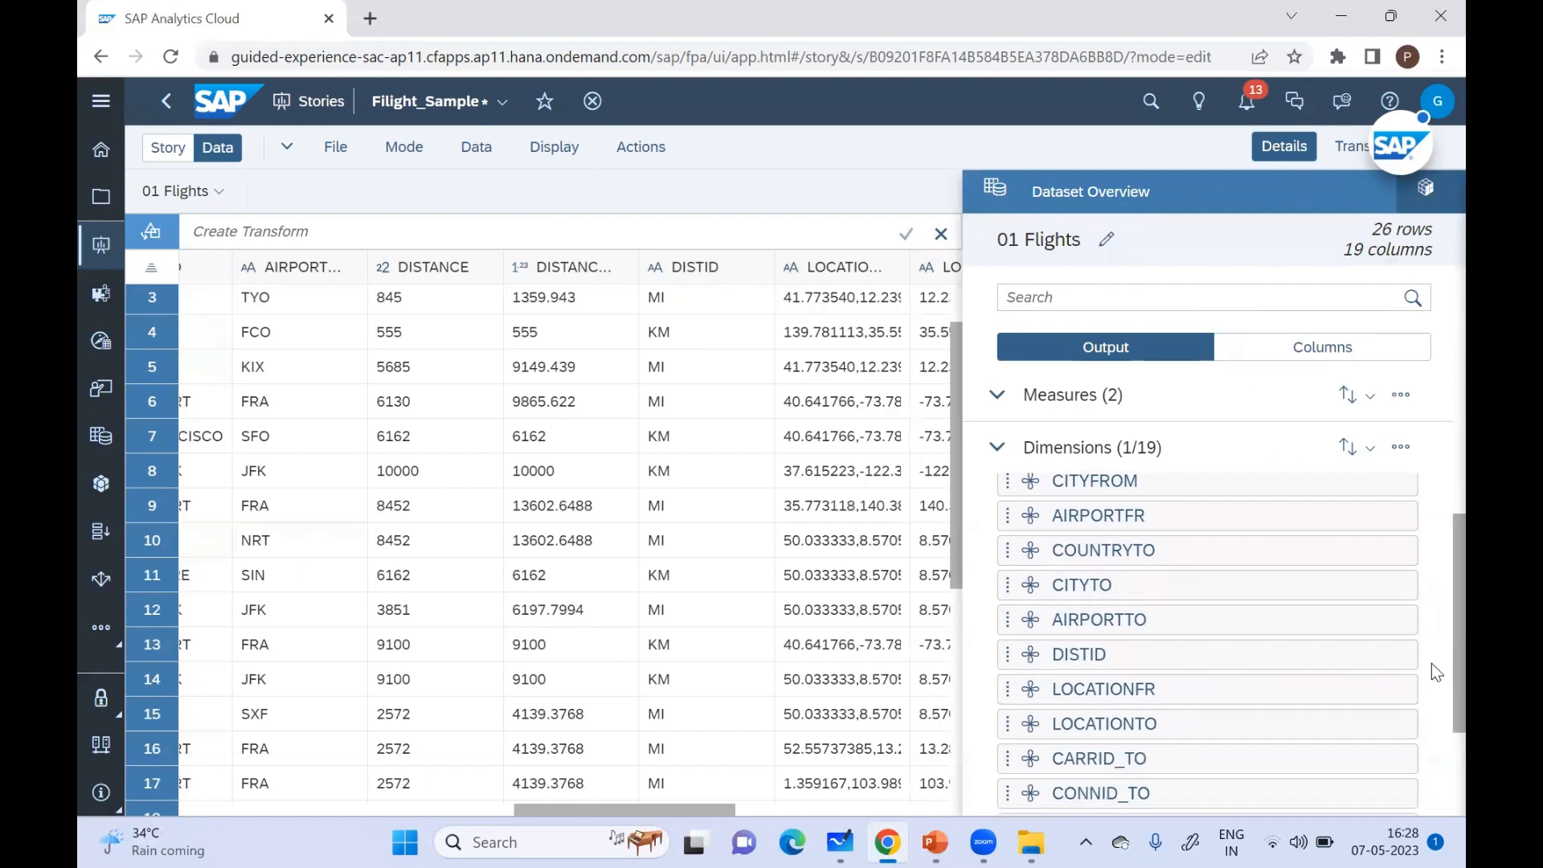
{"action": "scroll", "coordinate": [1433, 691], "scroll_direction": "down", "scroll_amount": 4}
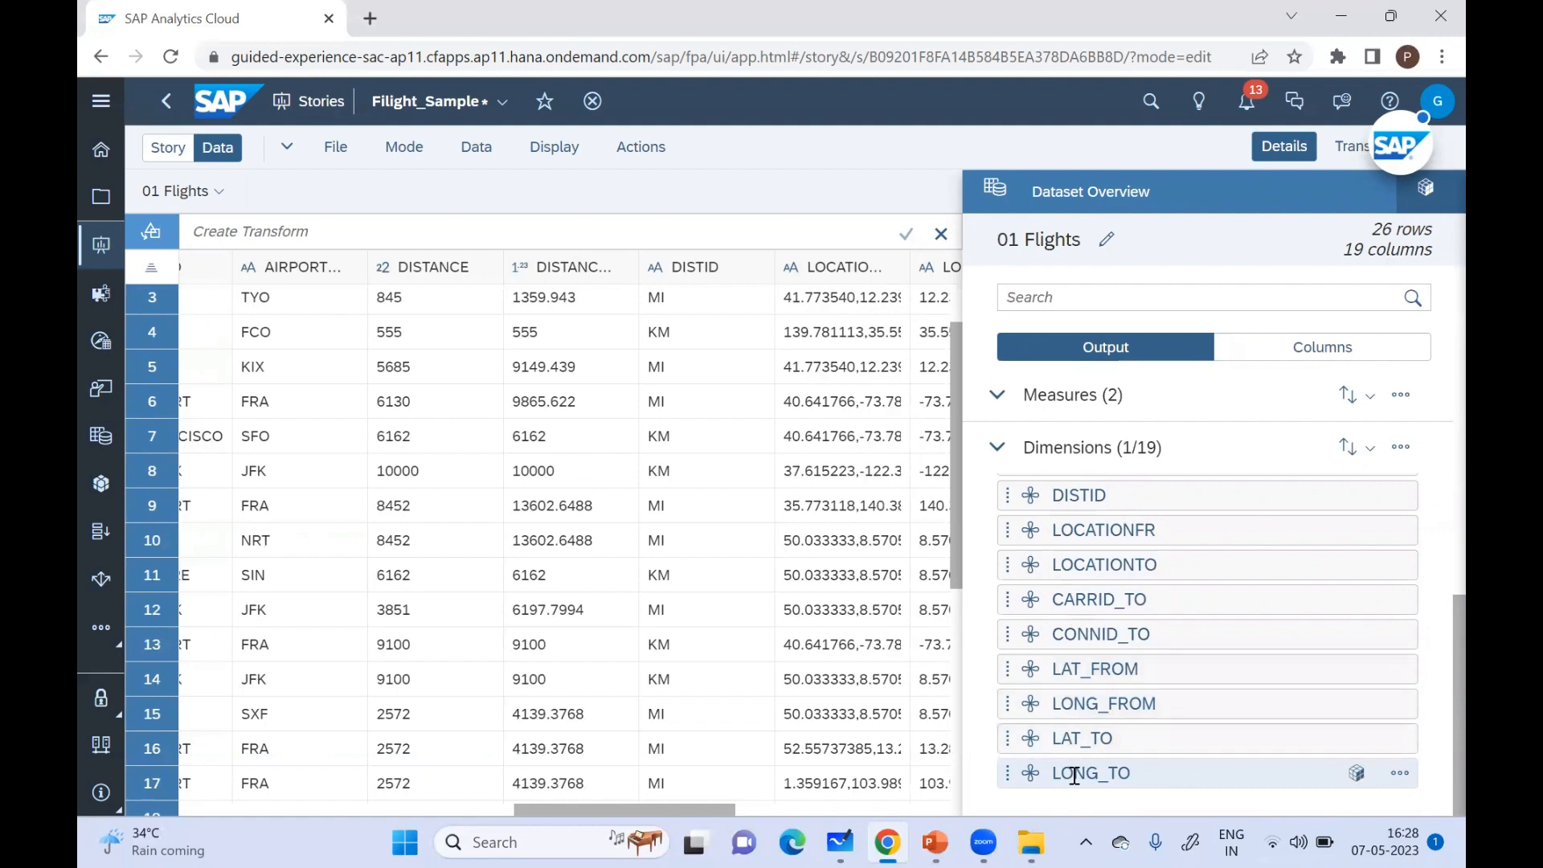
{"action": "left_click_drag", "start_coordinate": [1431, 618], "coordinate": [1434, 406]}
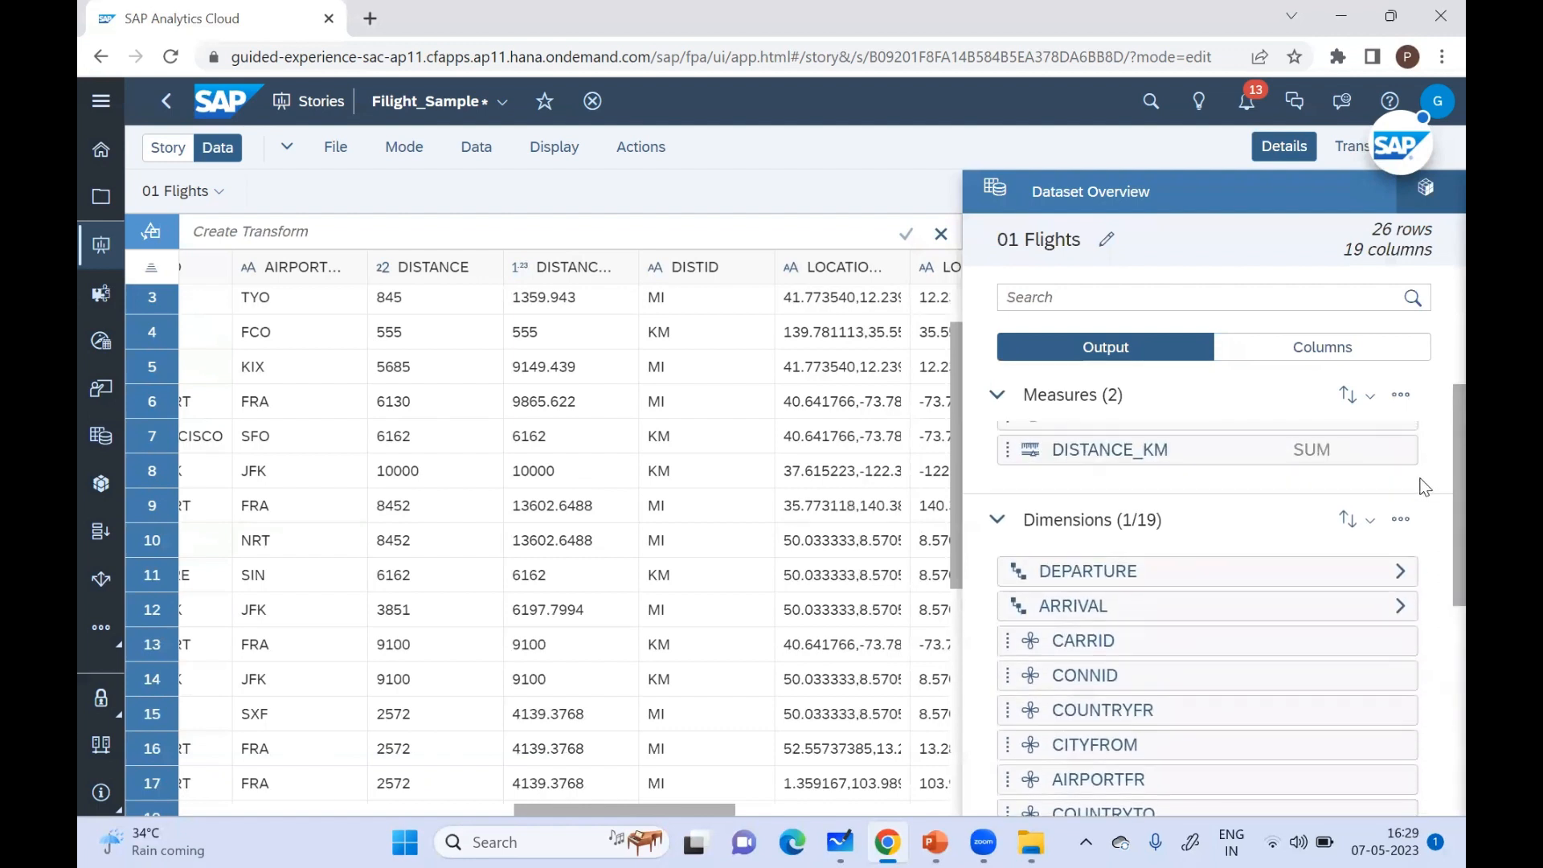
Step: Geo enrich the dimensions by coordinates, creating a new dimension FROM_LOC with latitude LAT_FROM and longitude LONG_FROM
{"action": "left_click", "coordinate": [1400, 522]}
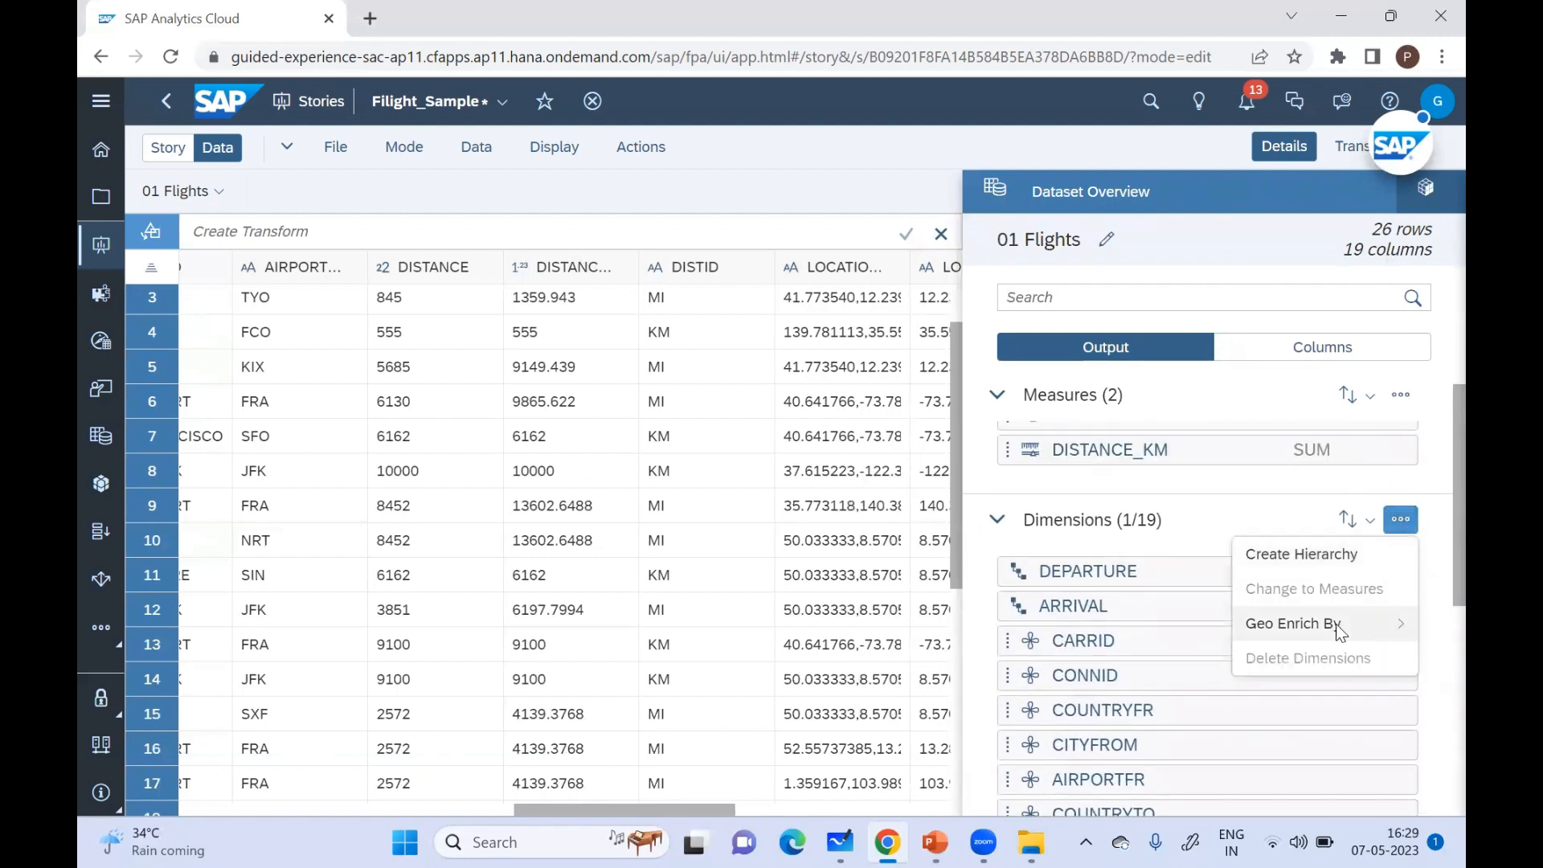
{"action": "mouse_move", "coordinate": [1336, 632]}
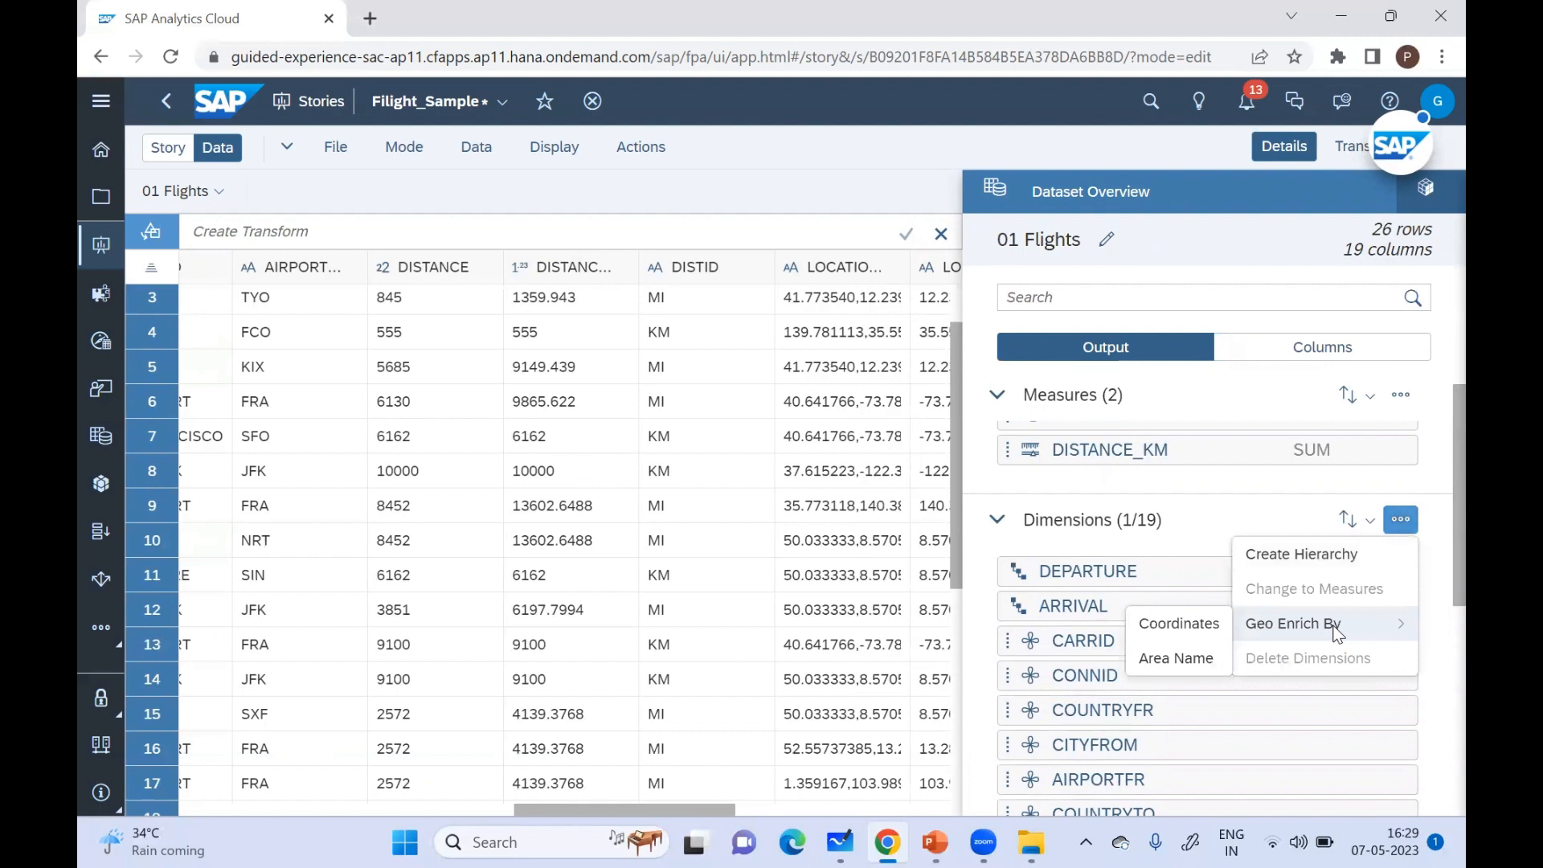
{"action": "left_click", "coordinate": [1190, 630]}
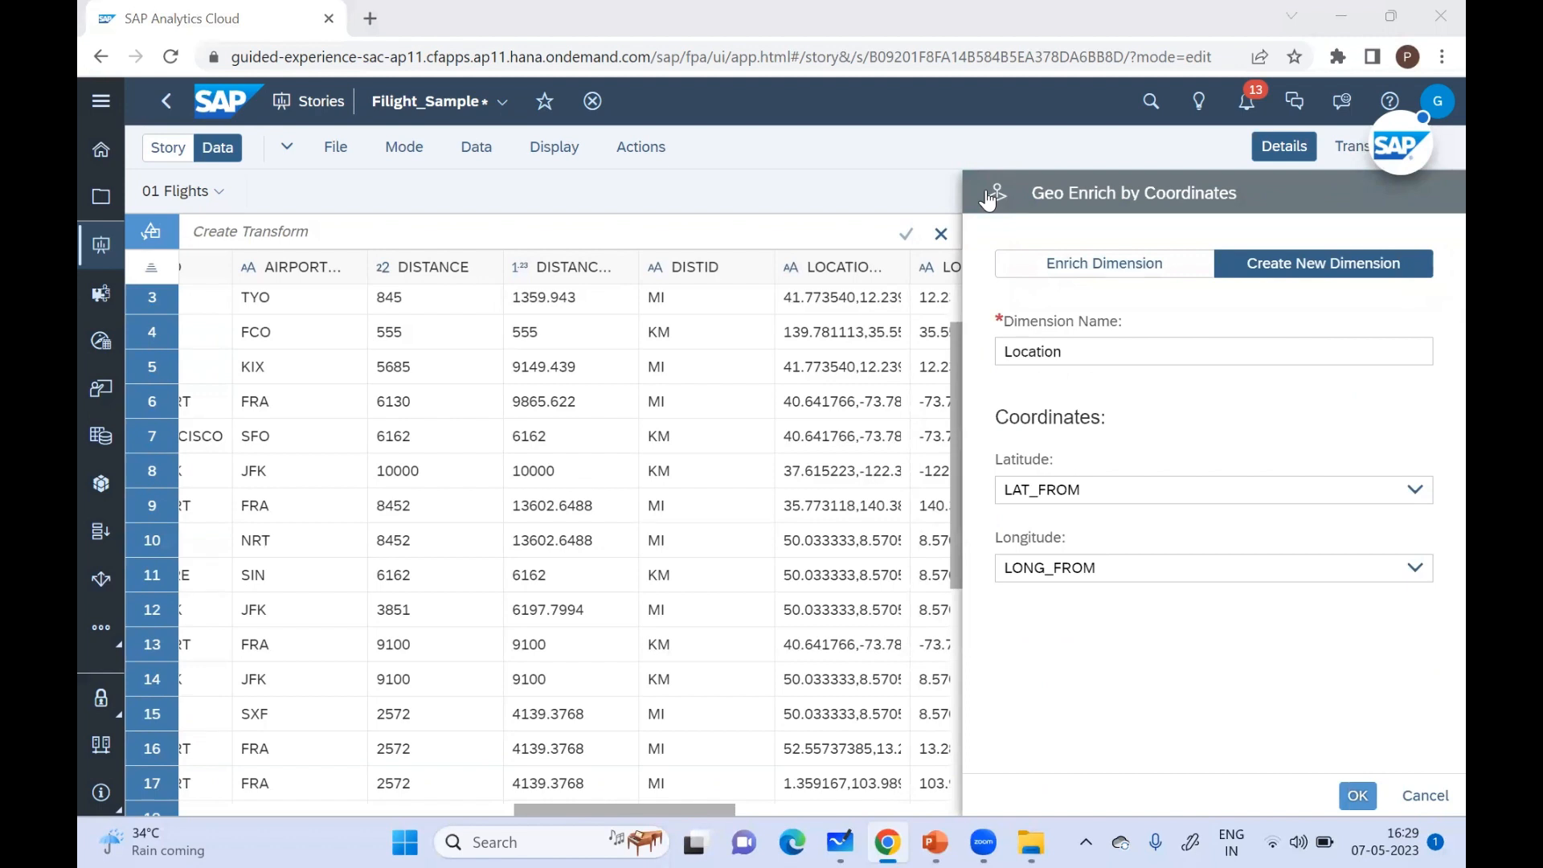
{"action": "left_click", "coordinate": [1062, 352]}
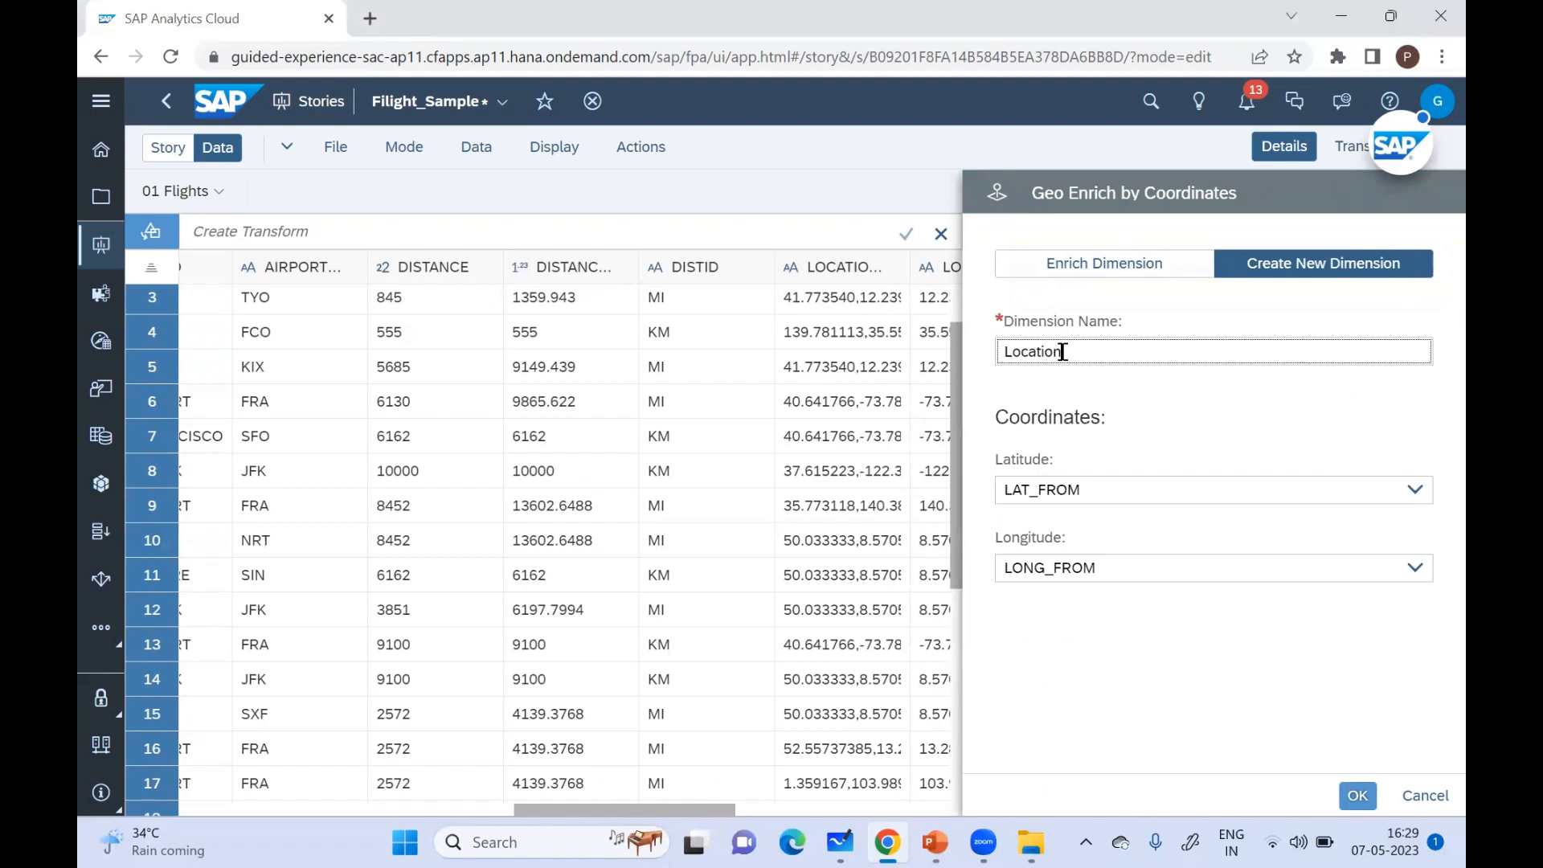
{"action": "key", "text": "BackSpace"}
{"action": "key", "text": "BackSpace"}
{"action": "key", "text": "BackSpace"}
{"action": "key", "text": "BackSpace"}
{"action": "key", "text": "BackSpace"}
{"action": "key", "text": "BackSpace"}
{"action": "key", "text": "BackSpace"}
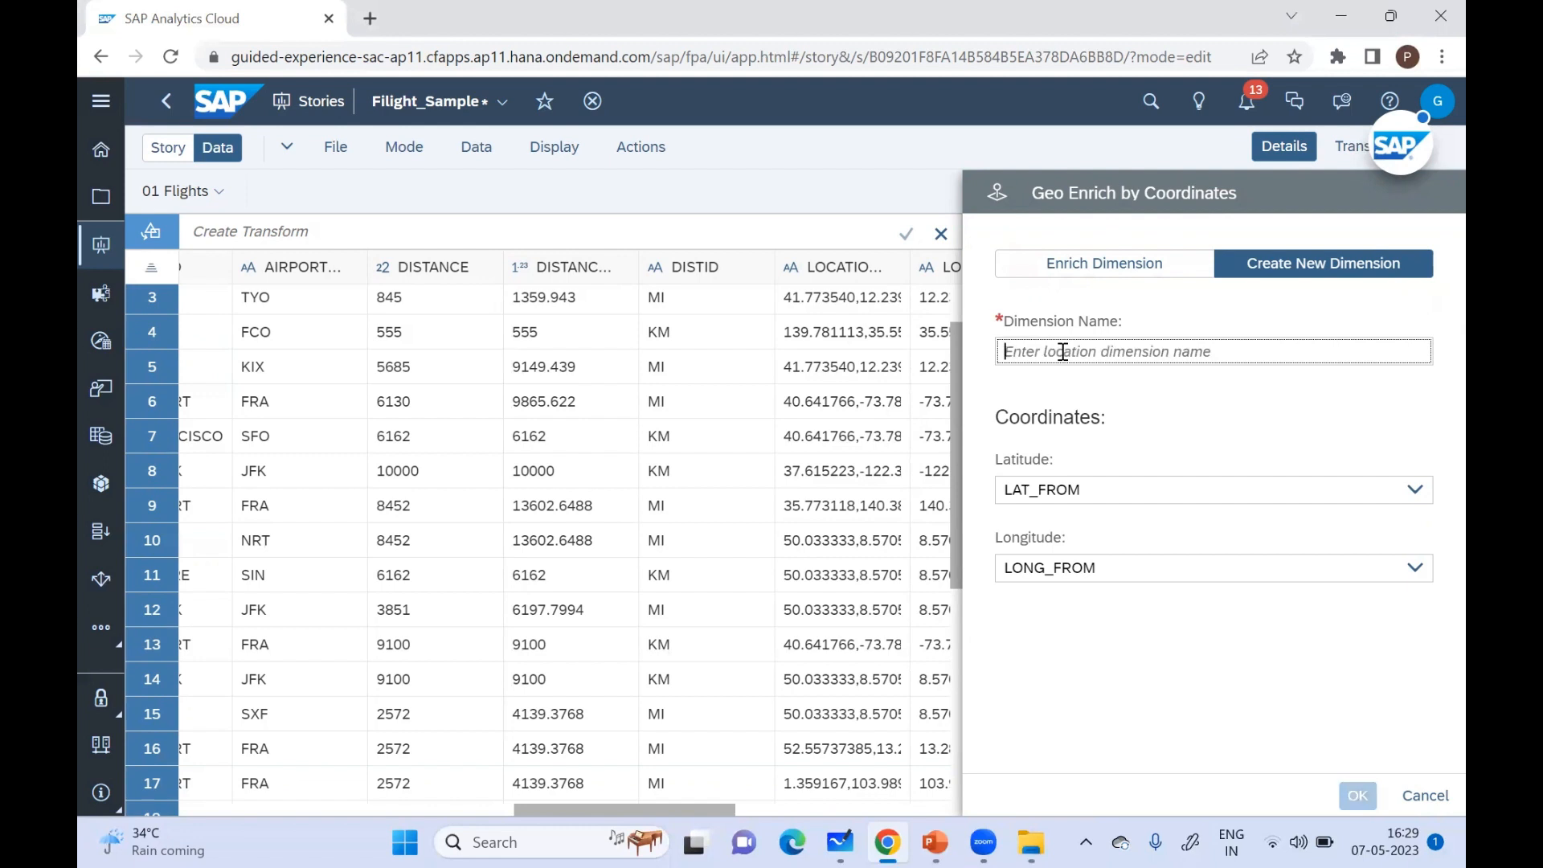
{"action": "type", "text": "FROM"}
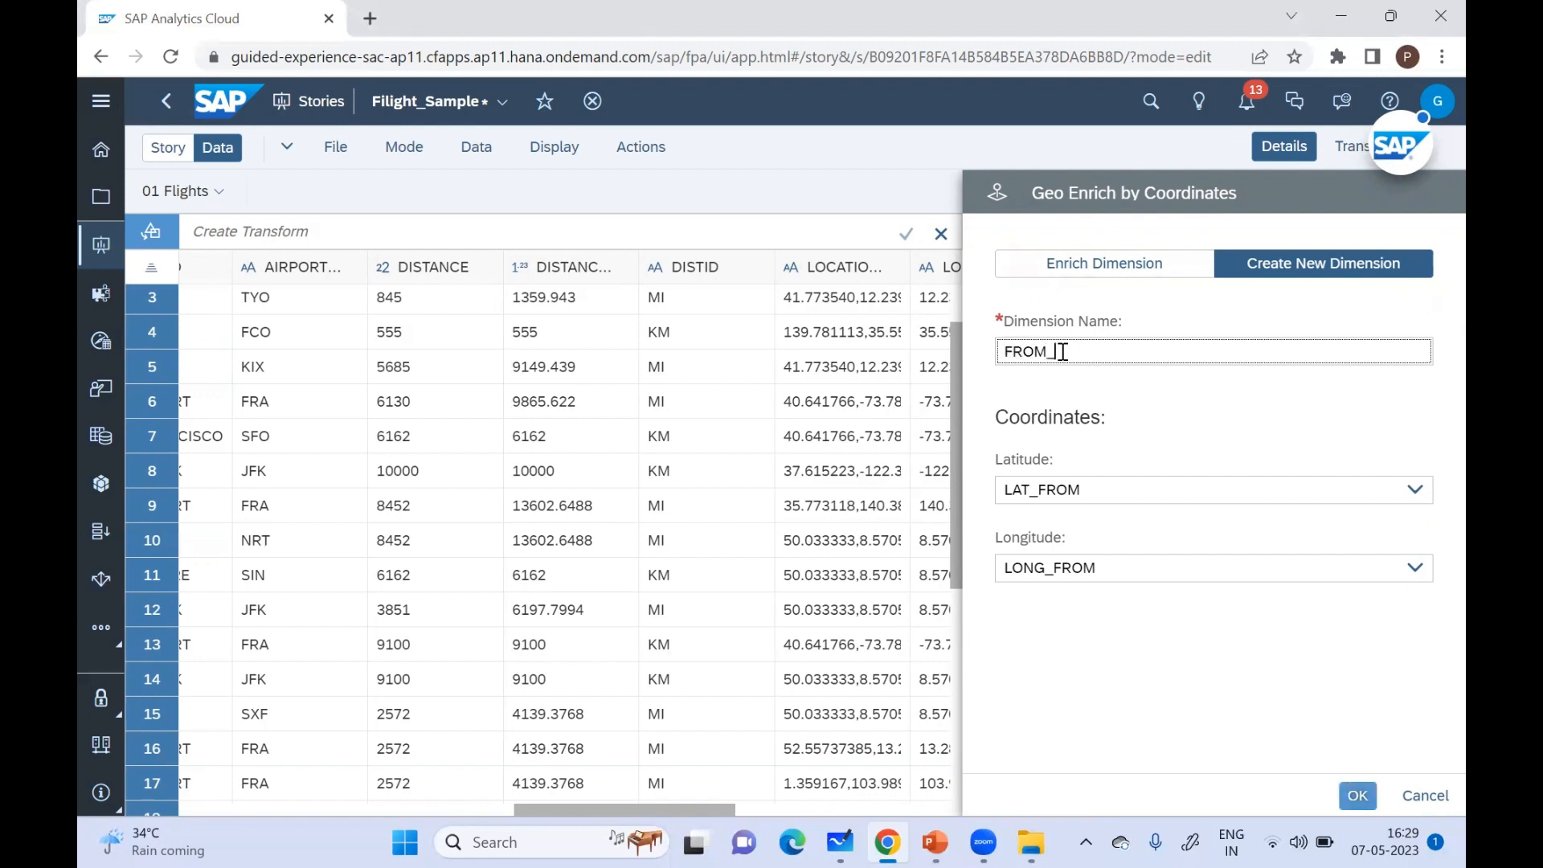
{"action": "type", "text": "_LOC"}
{"action": "left_click", "coordinate": [1355, 798]}
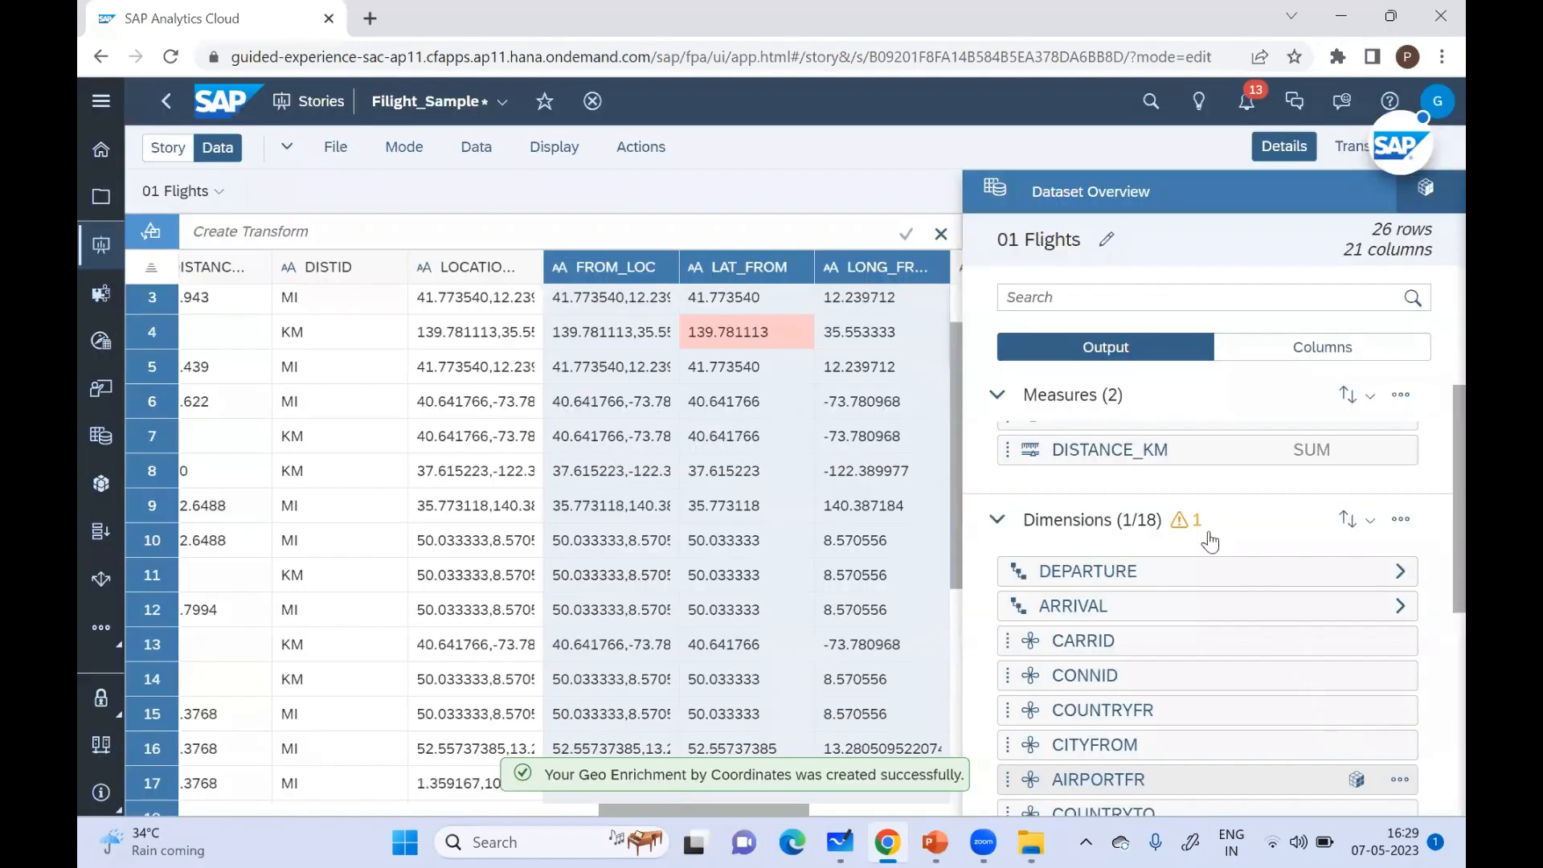
Step: Inspect the FROM_LOC data quality issue, including the LAT_FROM validation details and the departure airport of the flagged row
{"action": "mouse_move", "coordinate": [1178, 524]}
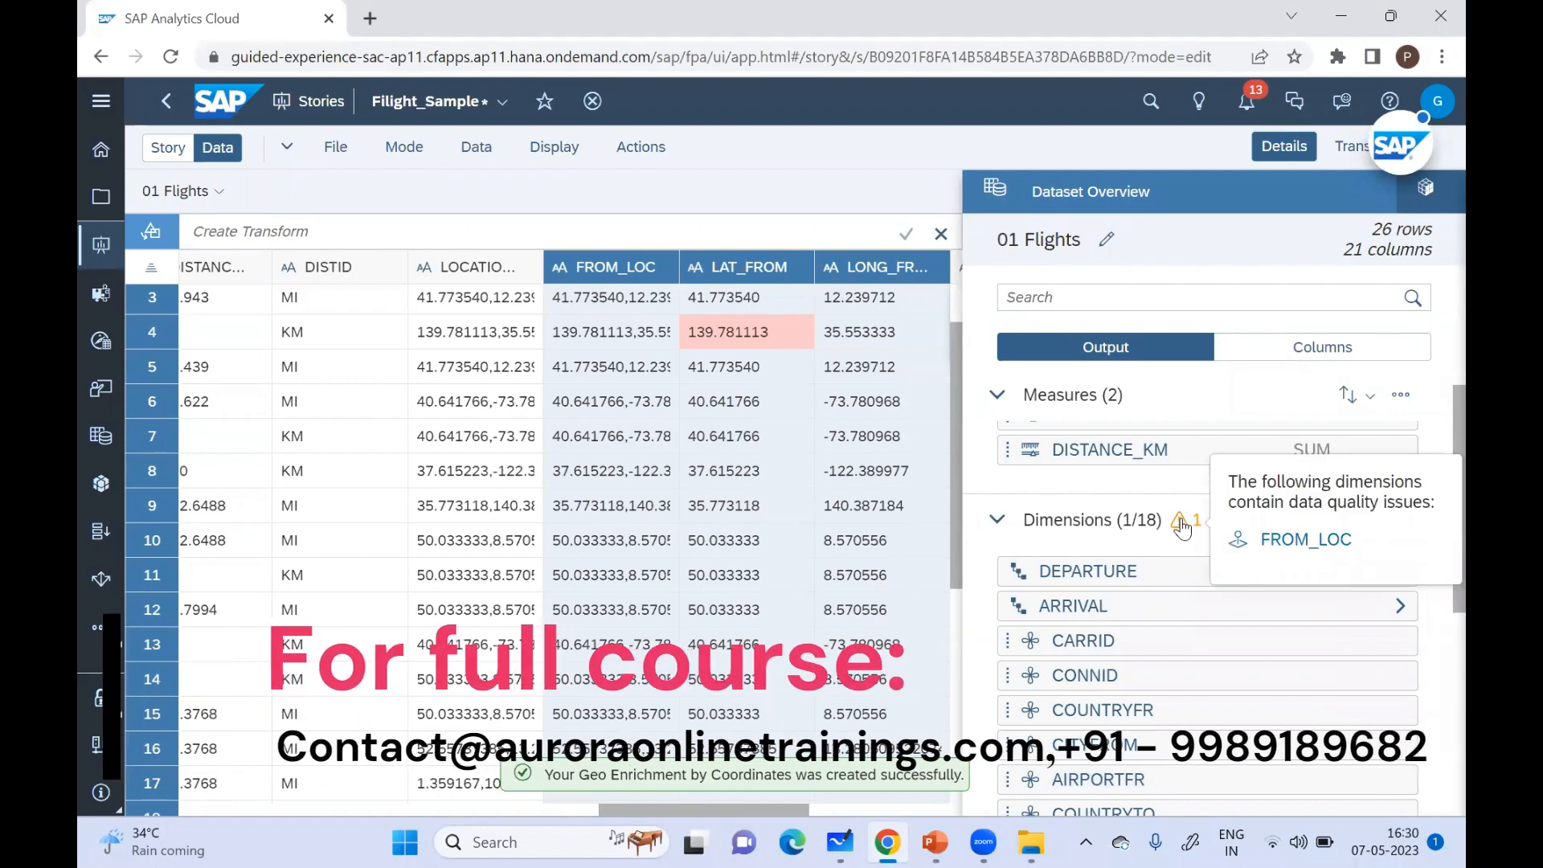
{"action": "left_click", "coordinate": [1276, 543]}
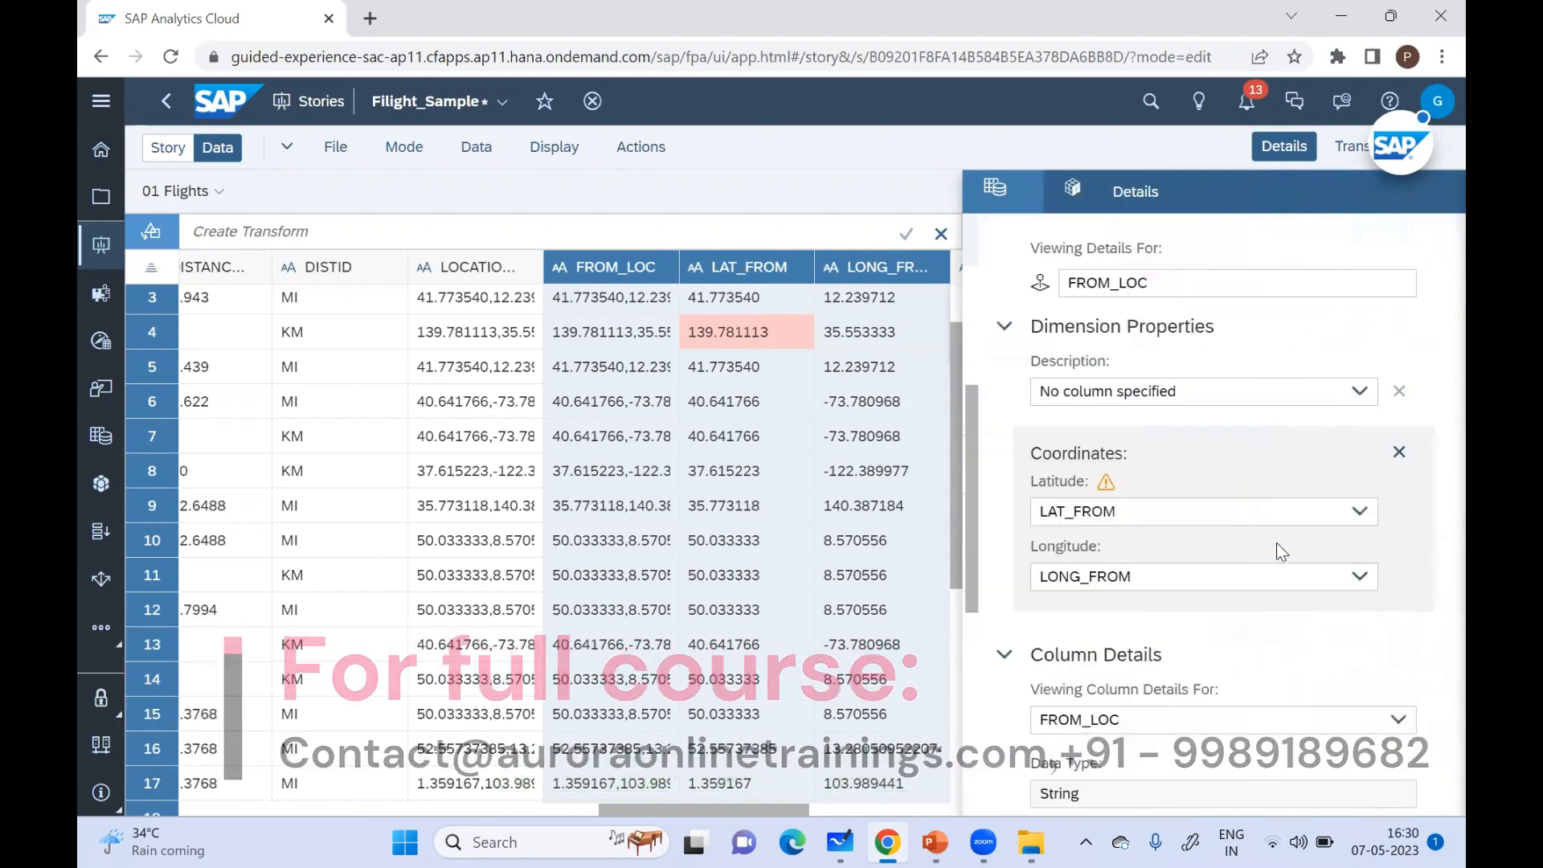
{"action": "left_click", "coordinate": [1089, 484]}
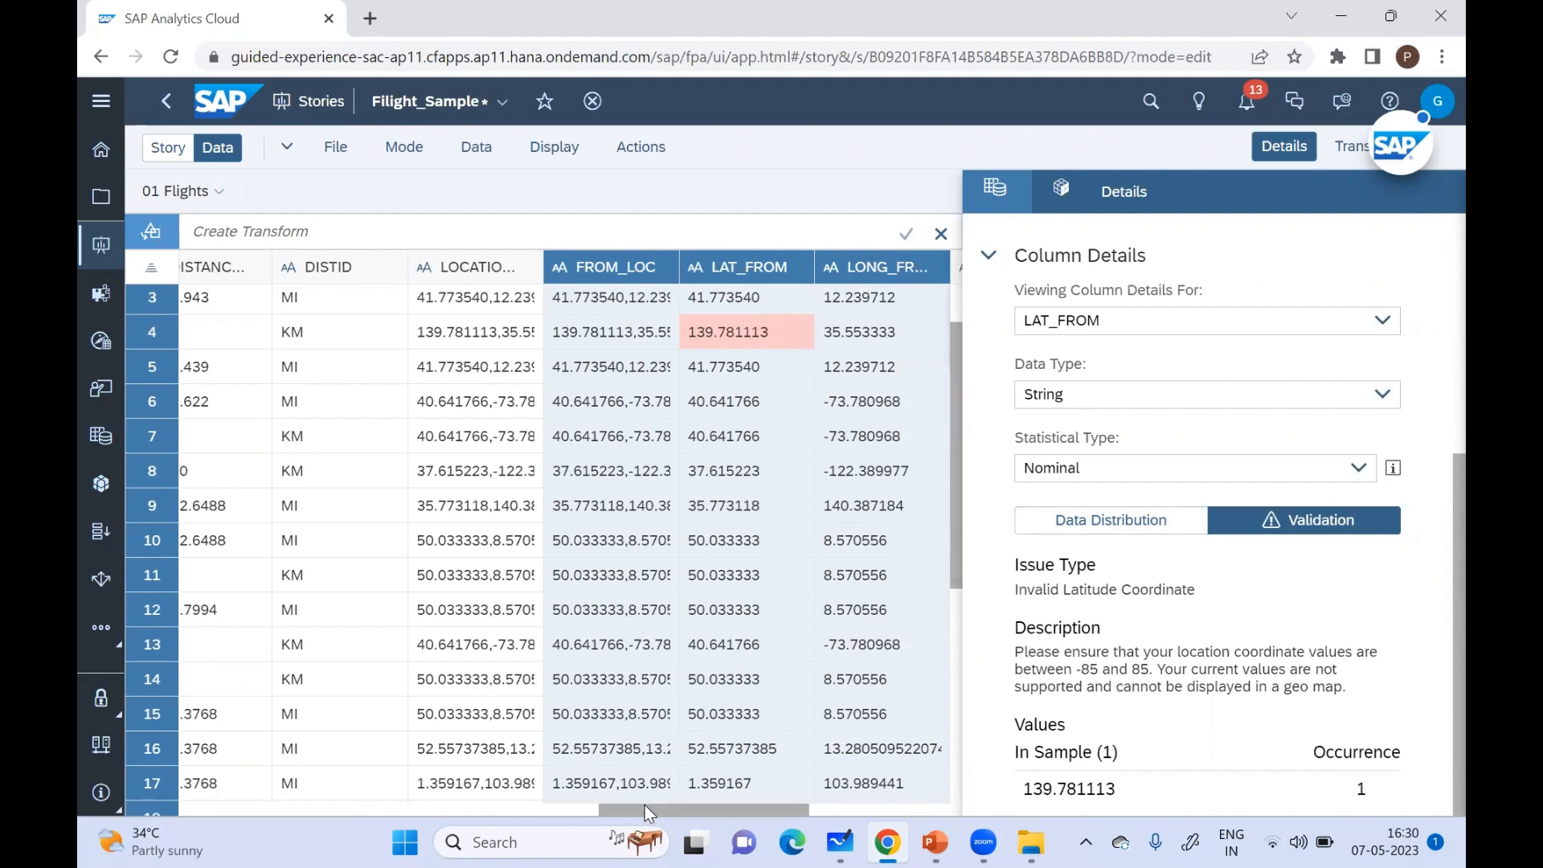
{"action": "left_click_drag", "start_coordinate": [654, 807], "coordinate": [360, 801]}
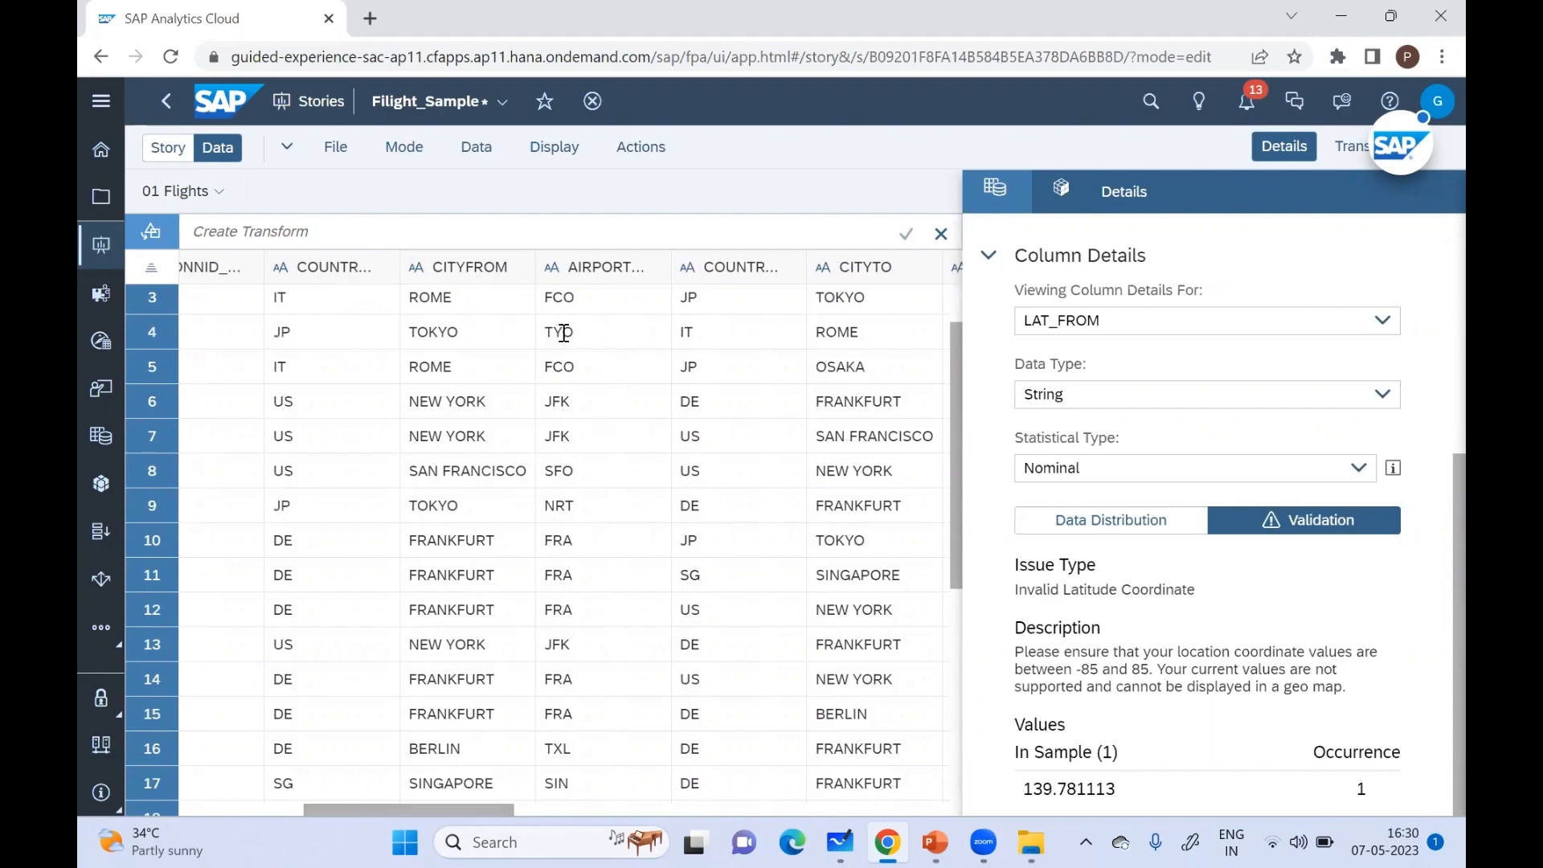
{"action": "left_click_drag", "start_coordinate": [406, 810], "coordinate": [747, 779]}
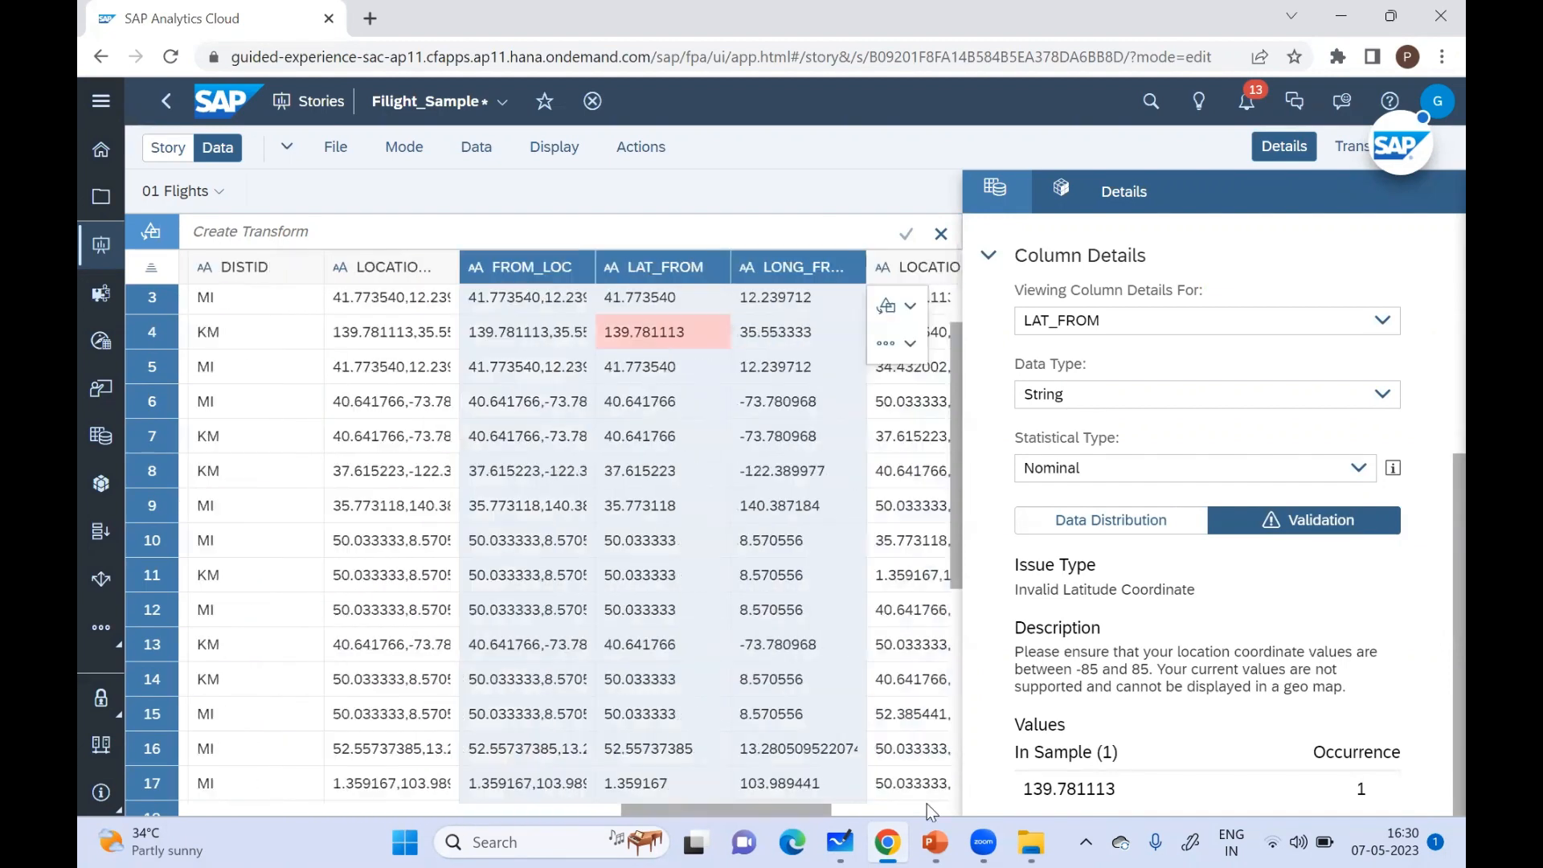
Step: Switch to the flights workbook in Excel and copy the latitude of airport TYO from the Locations sheet
{"action": "left_click", "coordinate": [1035, 842]}
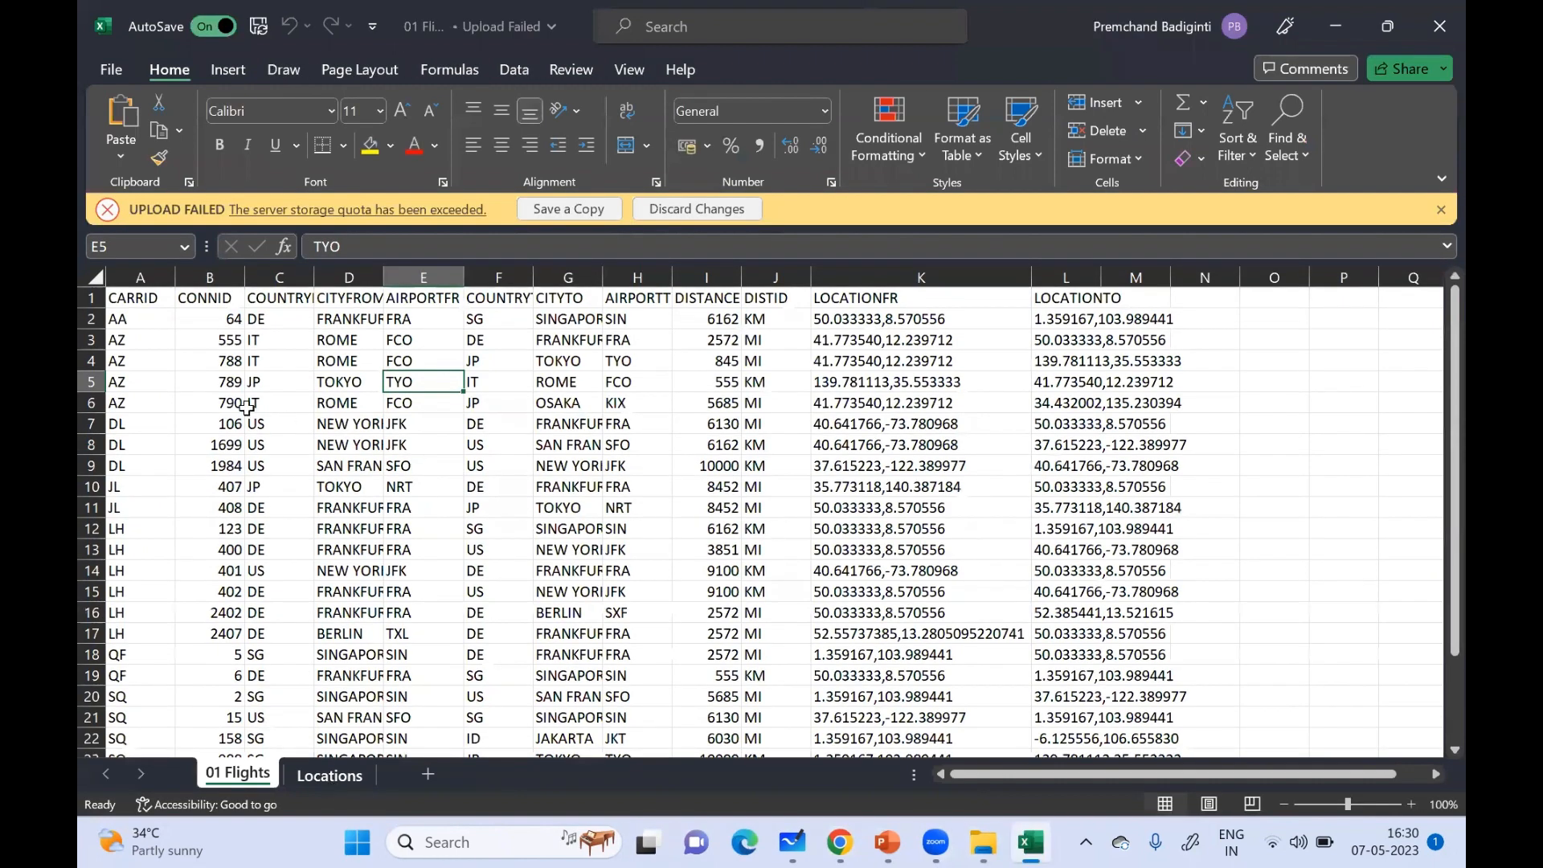
{"action": "key", "text": "ctrl+Page_Down"}
{"action": "left_click", "coordinate": [118, 448]}
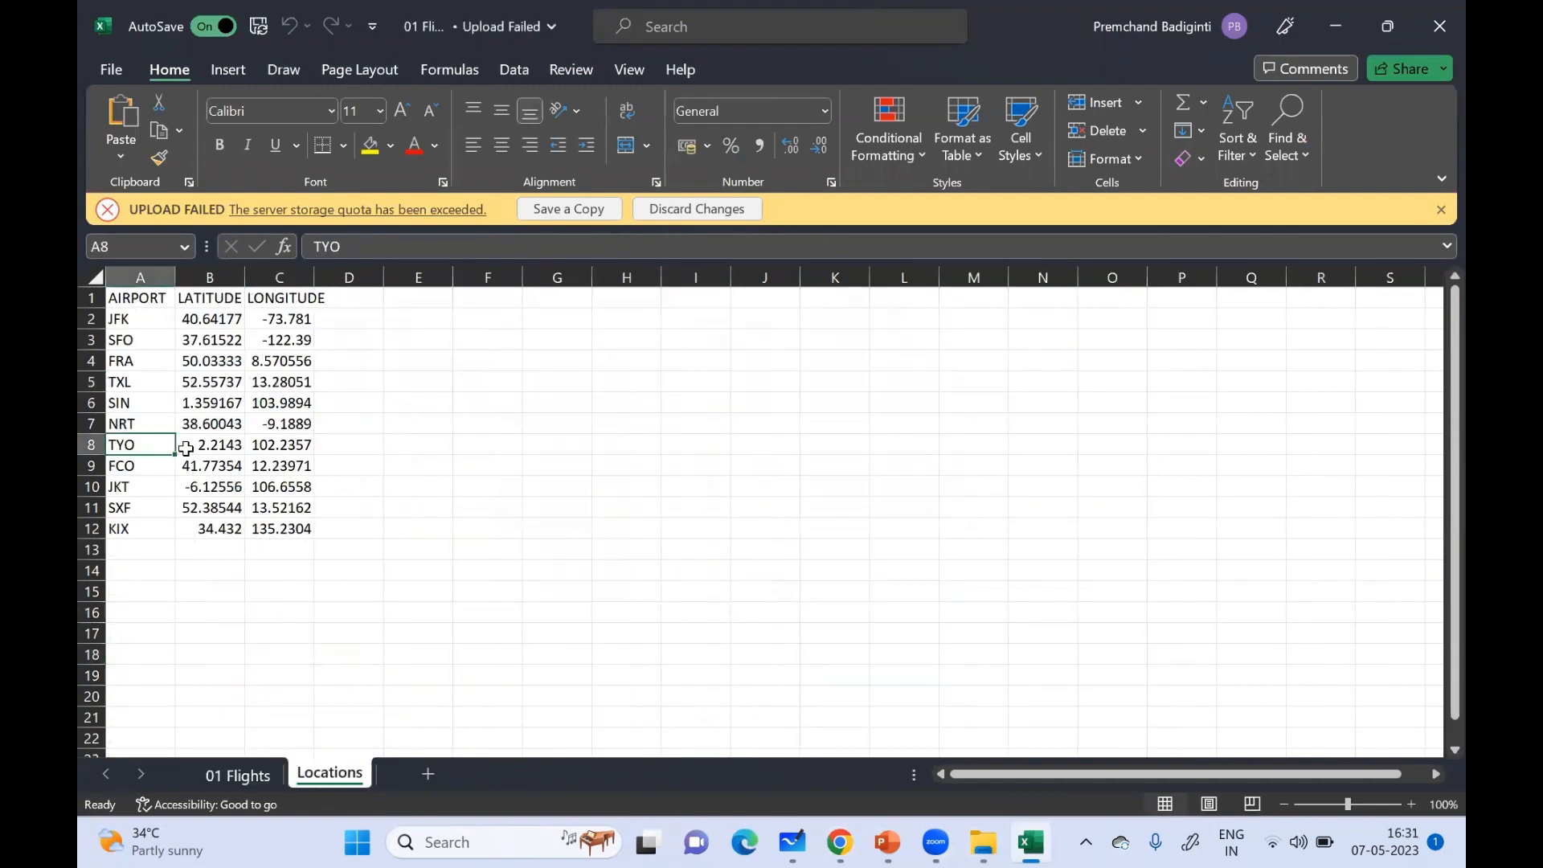
{"action": "left_click", "coordinate": [194, 448]}
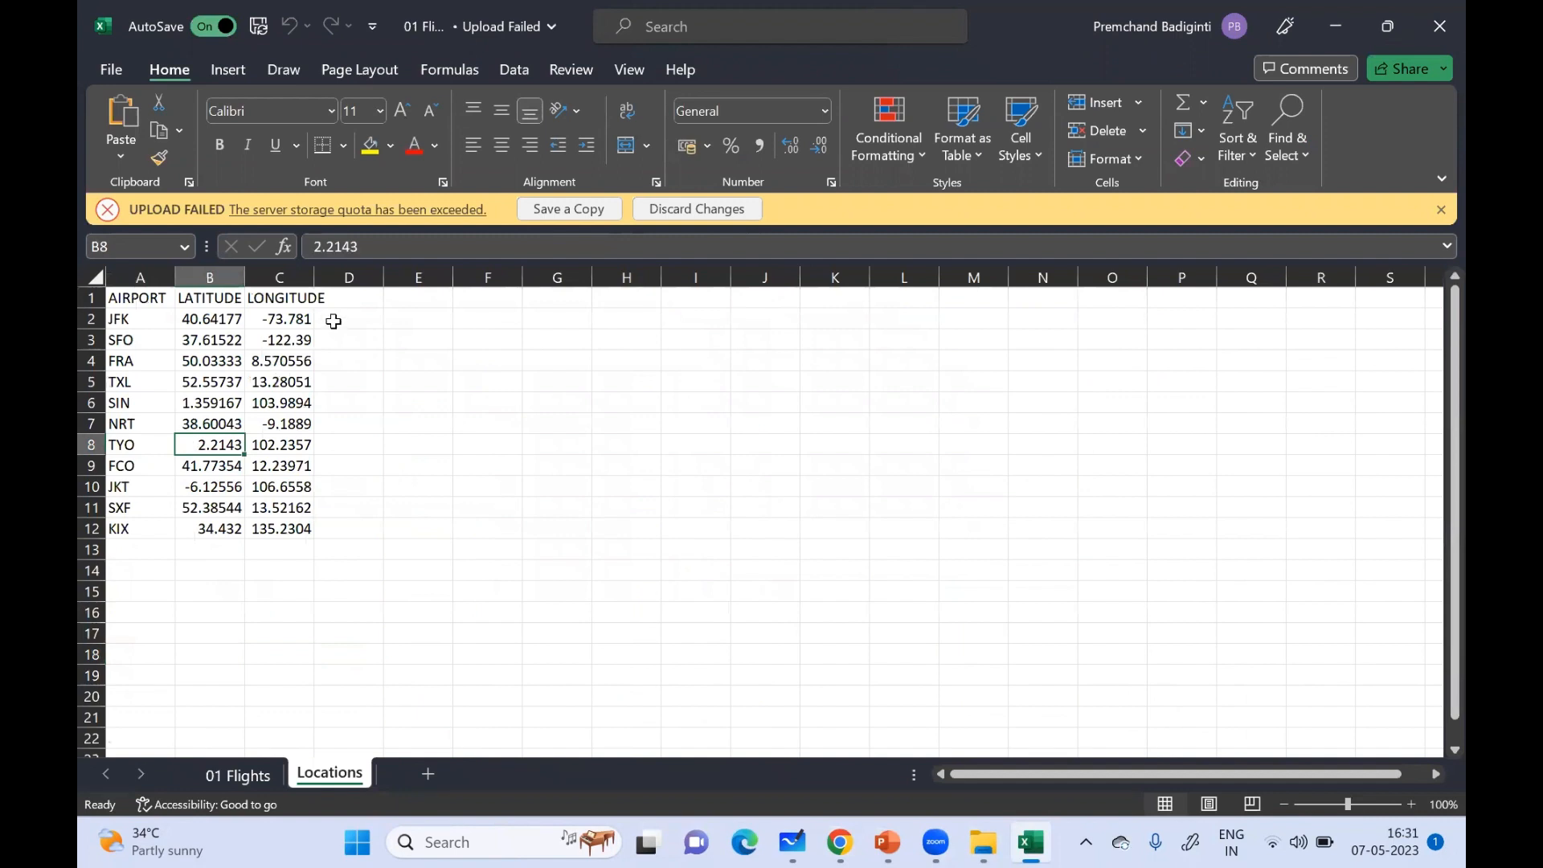
{"action": "double_click", "coordinate": [369, 247]}
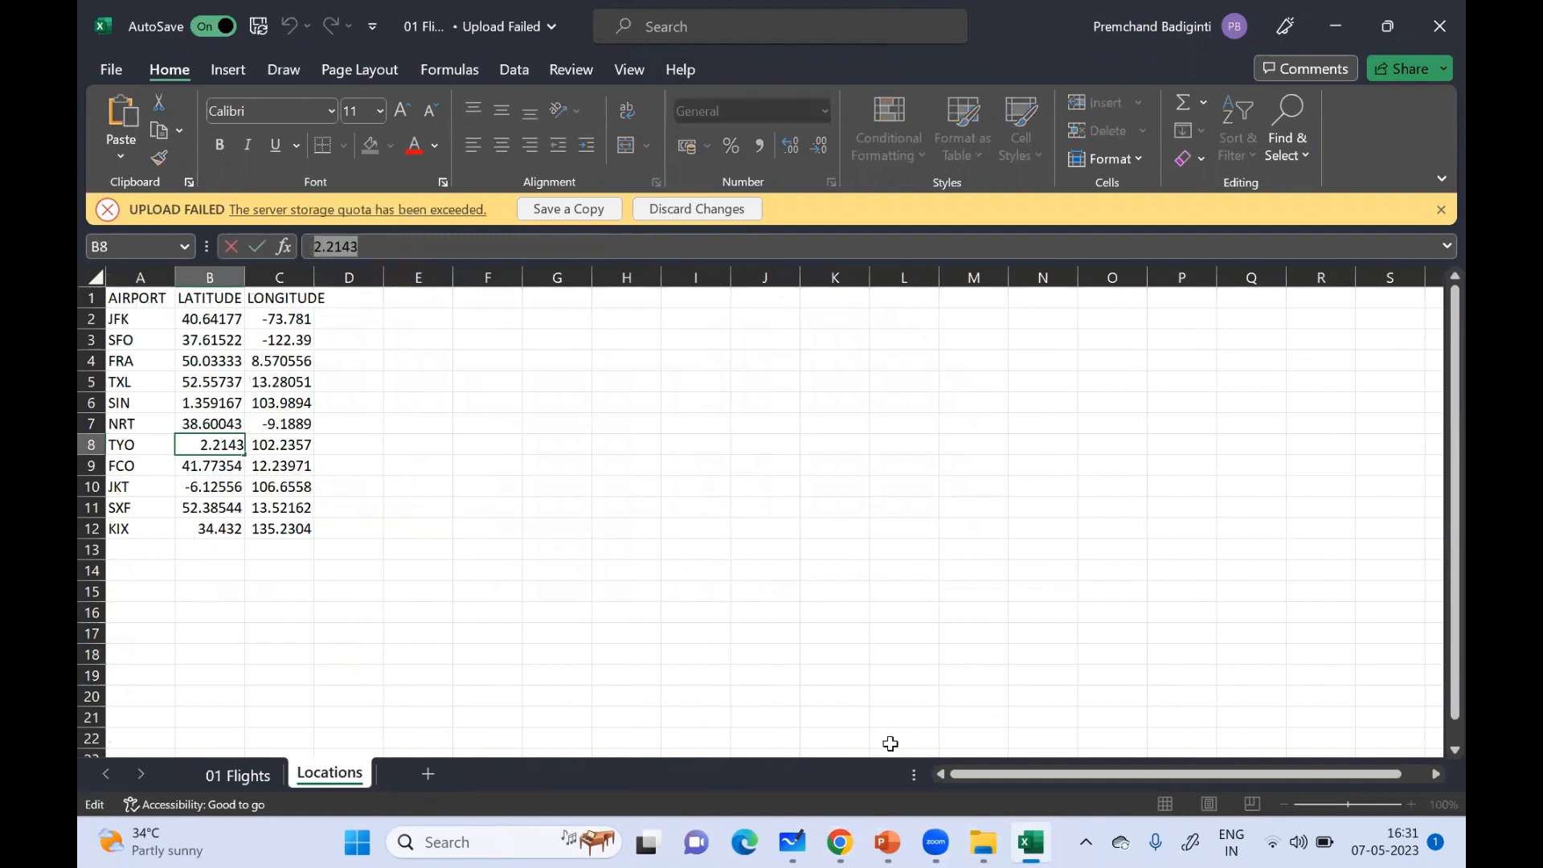
Step: Switch back to SAP Analytics Cloud and replace the invalid LAT_FROM value 139.781113 with 2.2143
{"action": "left_click", "coordinate": [840, 842]}
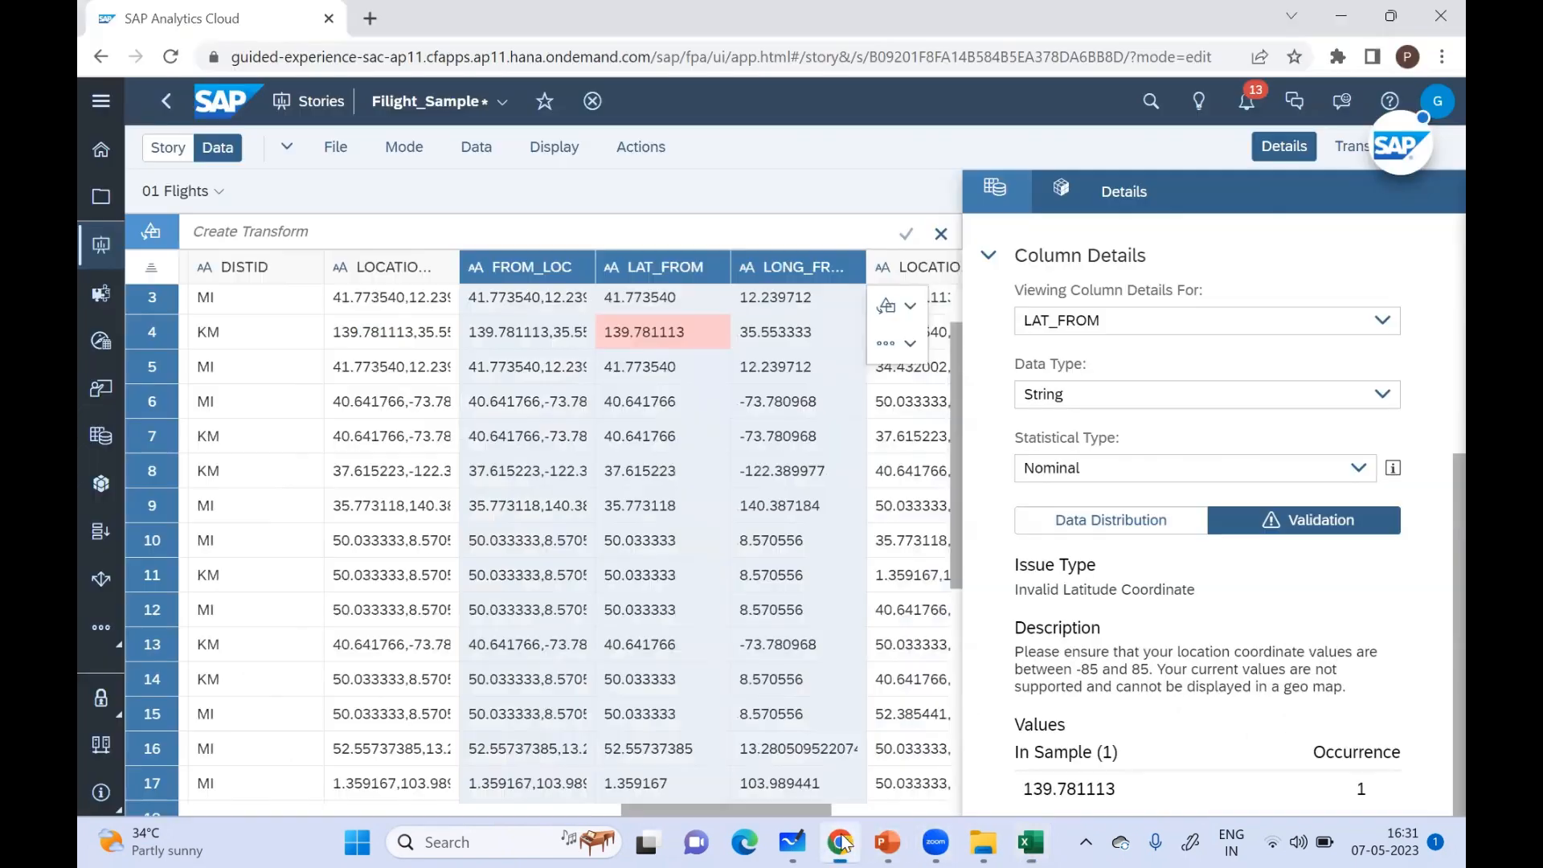
{"action": "left_click", "coordinate": [693, 342]}
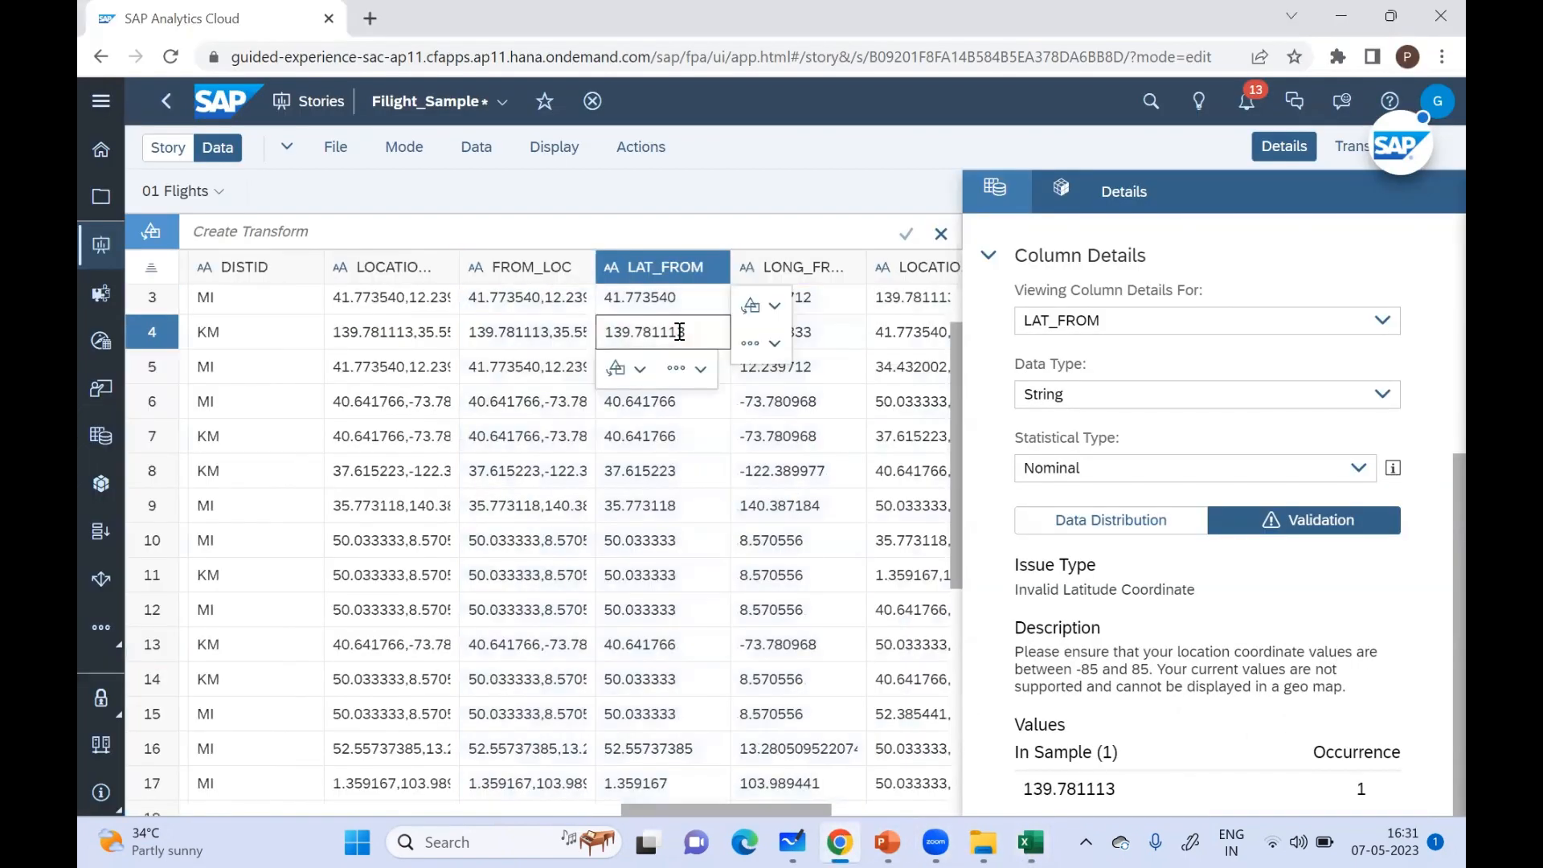
{"action": "left_click", "coordinate": [703, 369]}
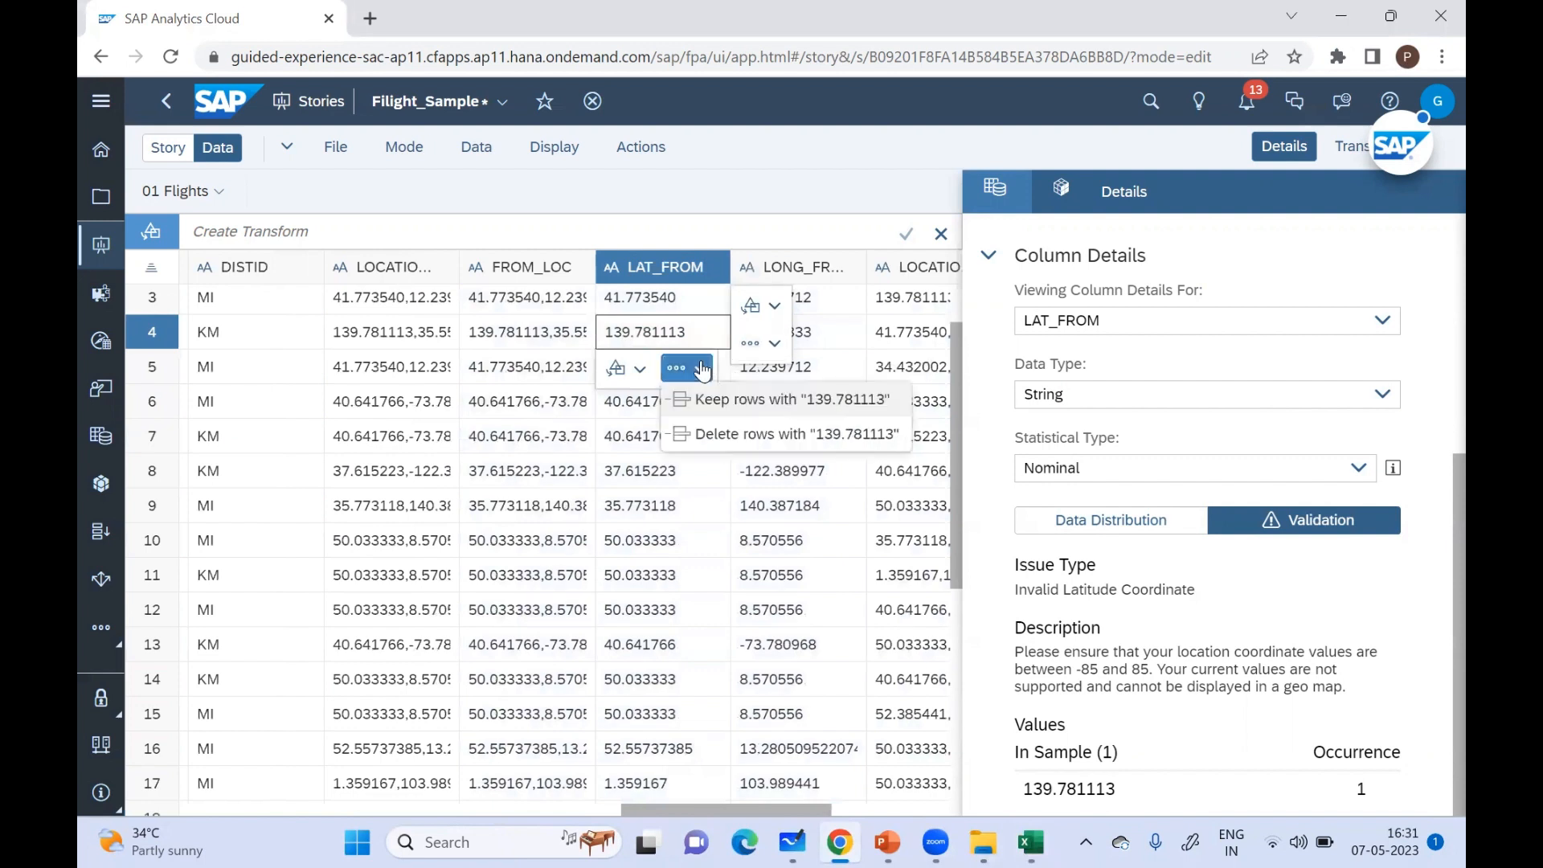
{"action": "left_click", "coordinate": [635, 369]}
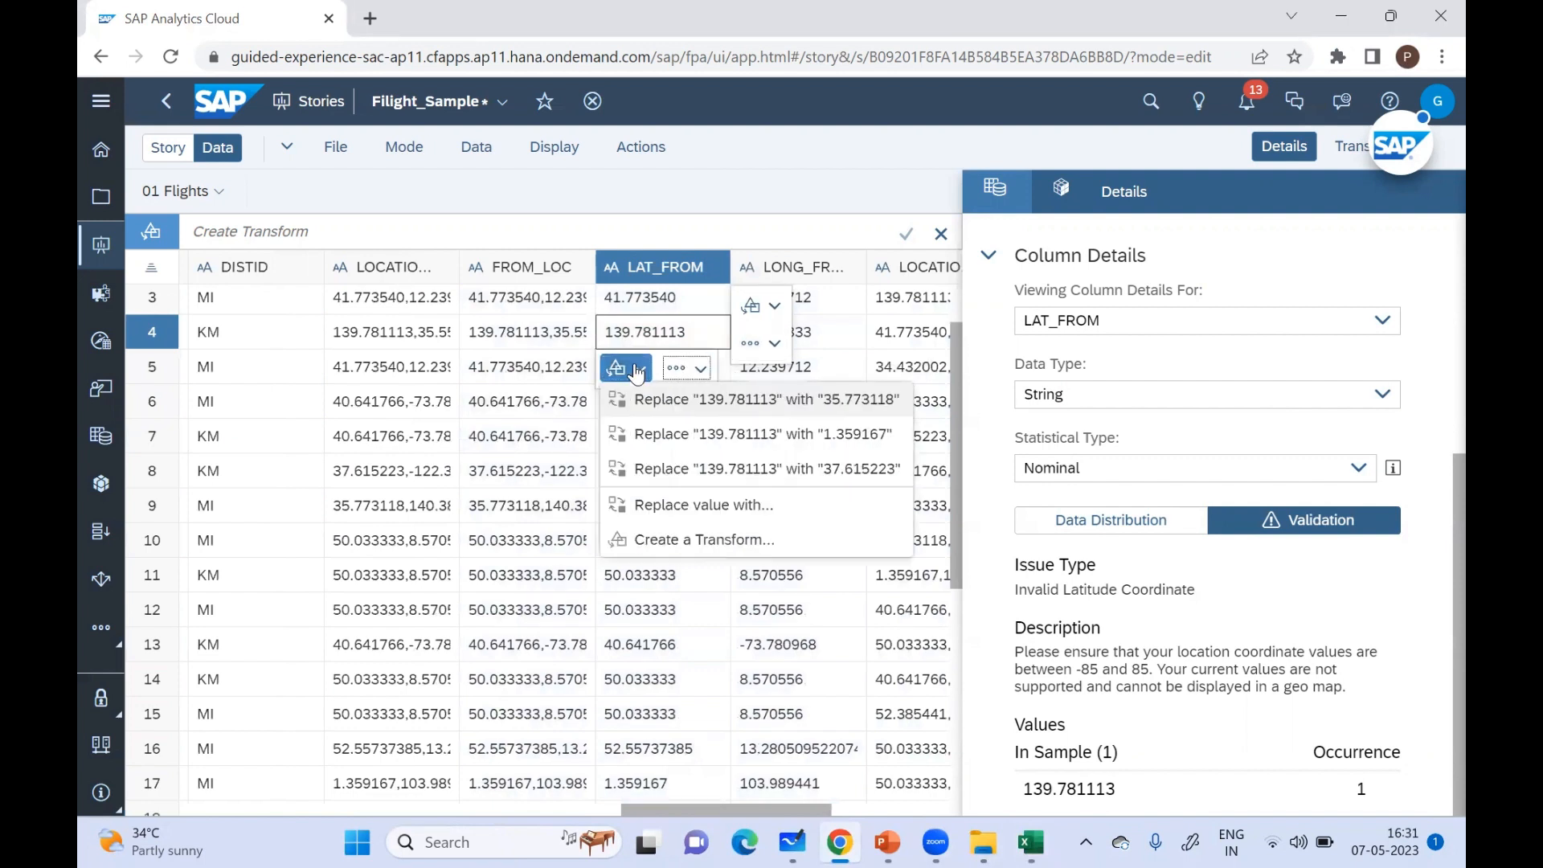
{"action": "left_click", "coordinate": [659, 505]}
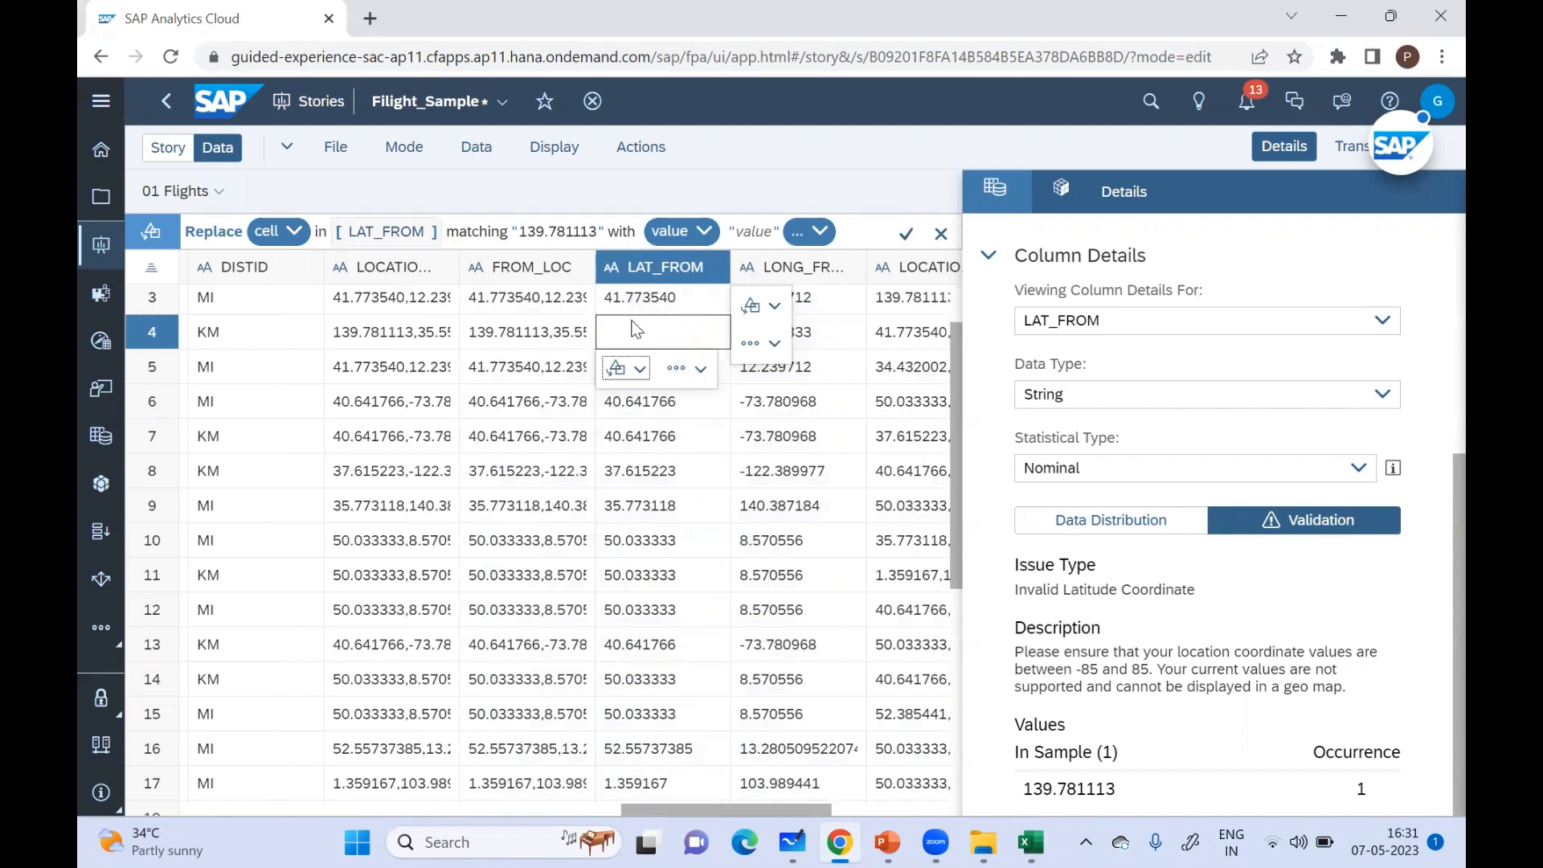
{"action": "left_click", "coordinate": [761, 230]}
{"action": "type", "text": "2.2143"}
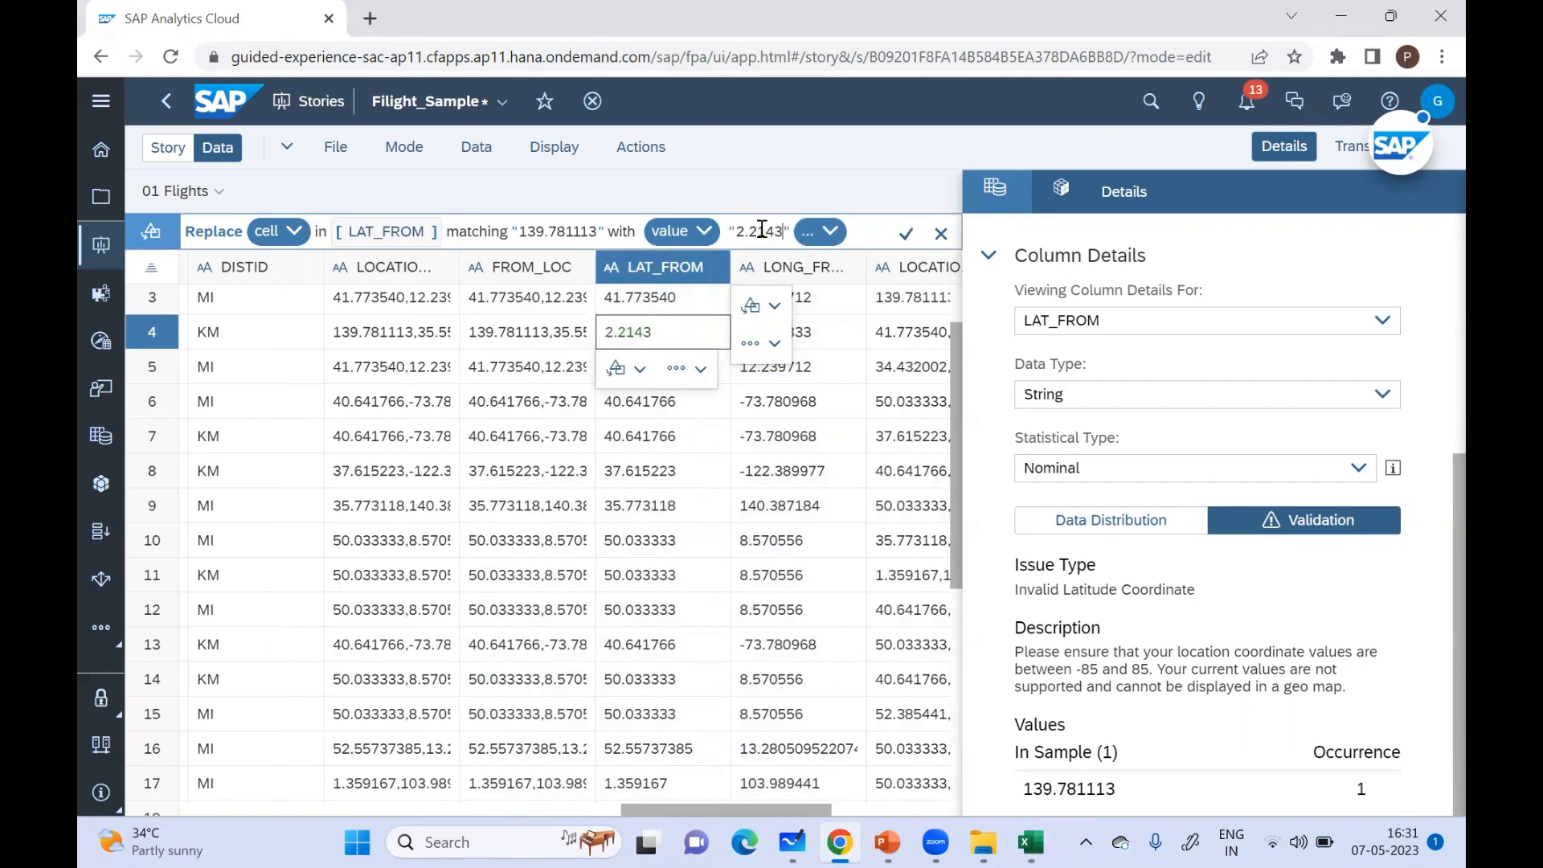
{"action": "left_click", "coordinate": [905, 234]}
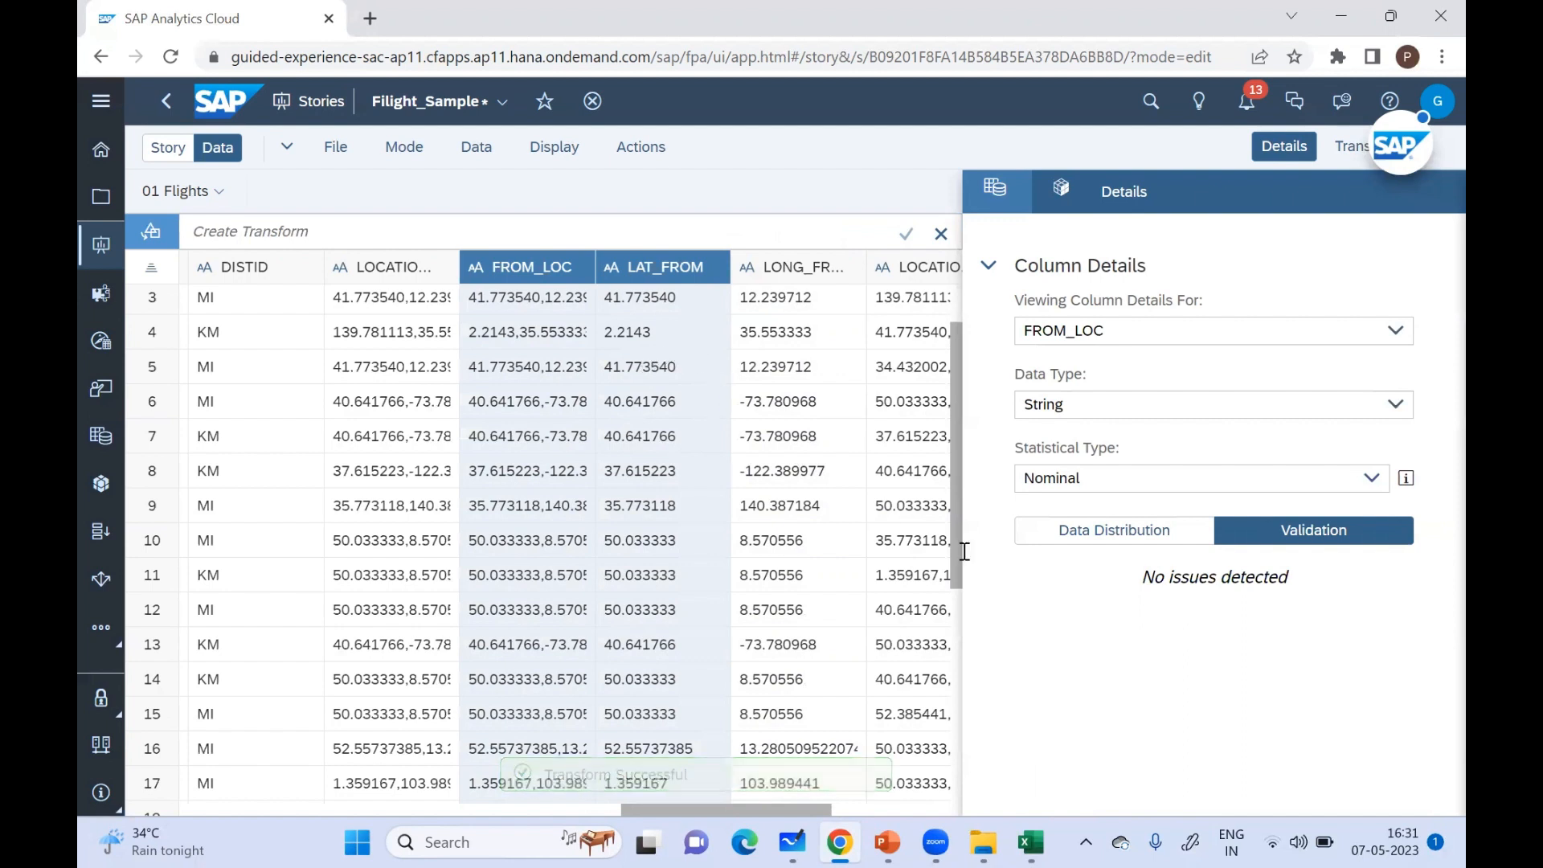
Step: Geo enrich the dimensions by coordinates, creating a new dimension TO_LOCATION with latitude LAT_TO and longitude LONG_TO
{"action": "left_click", "coordinate": [987, 268]}
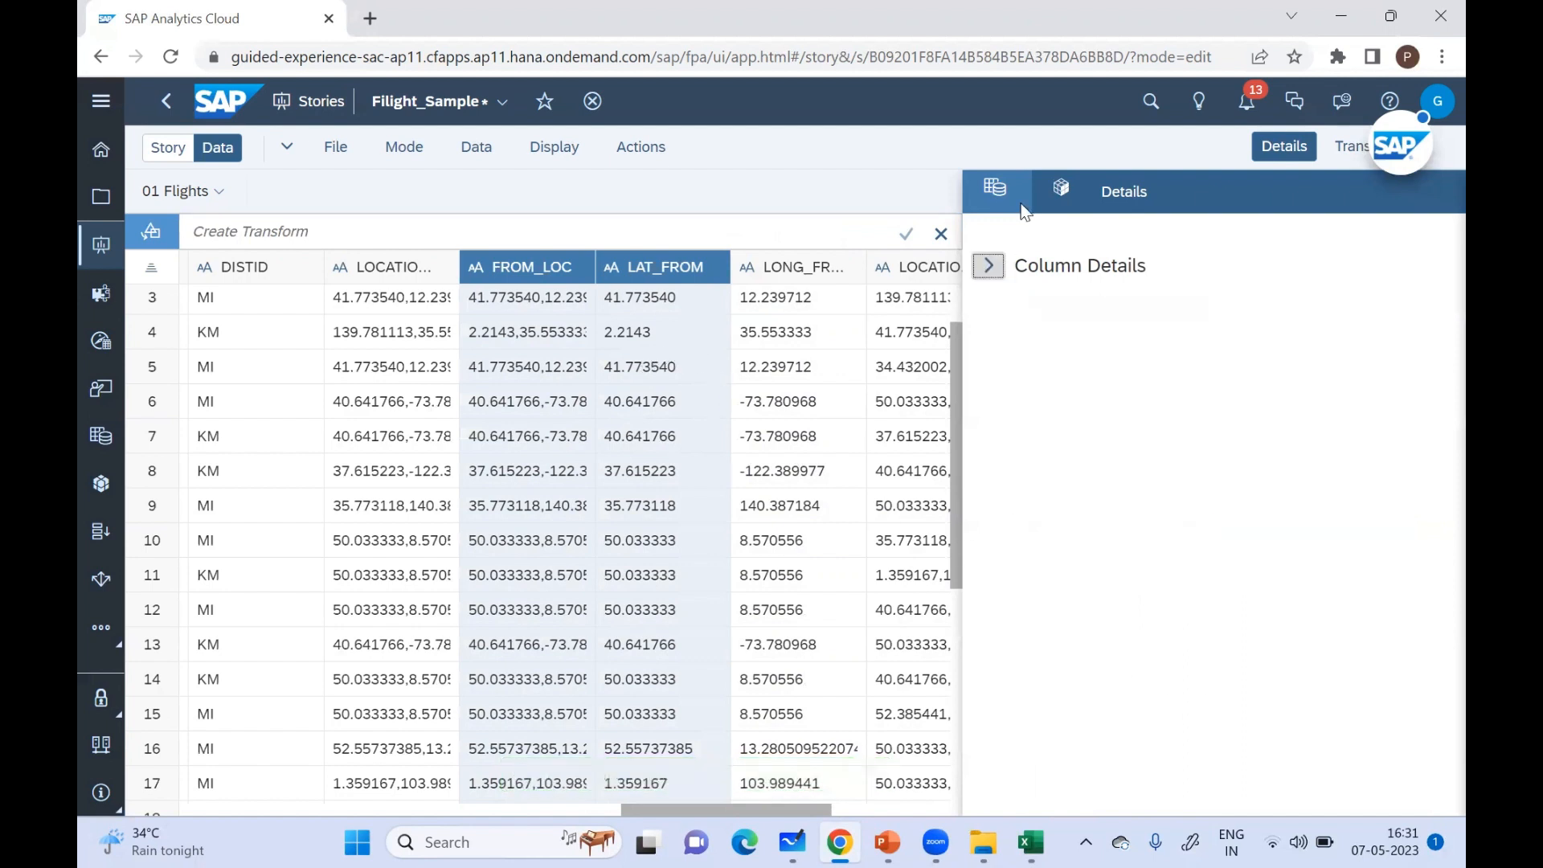
{"action": "left_click", "coordinate": [1001, 189]}
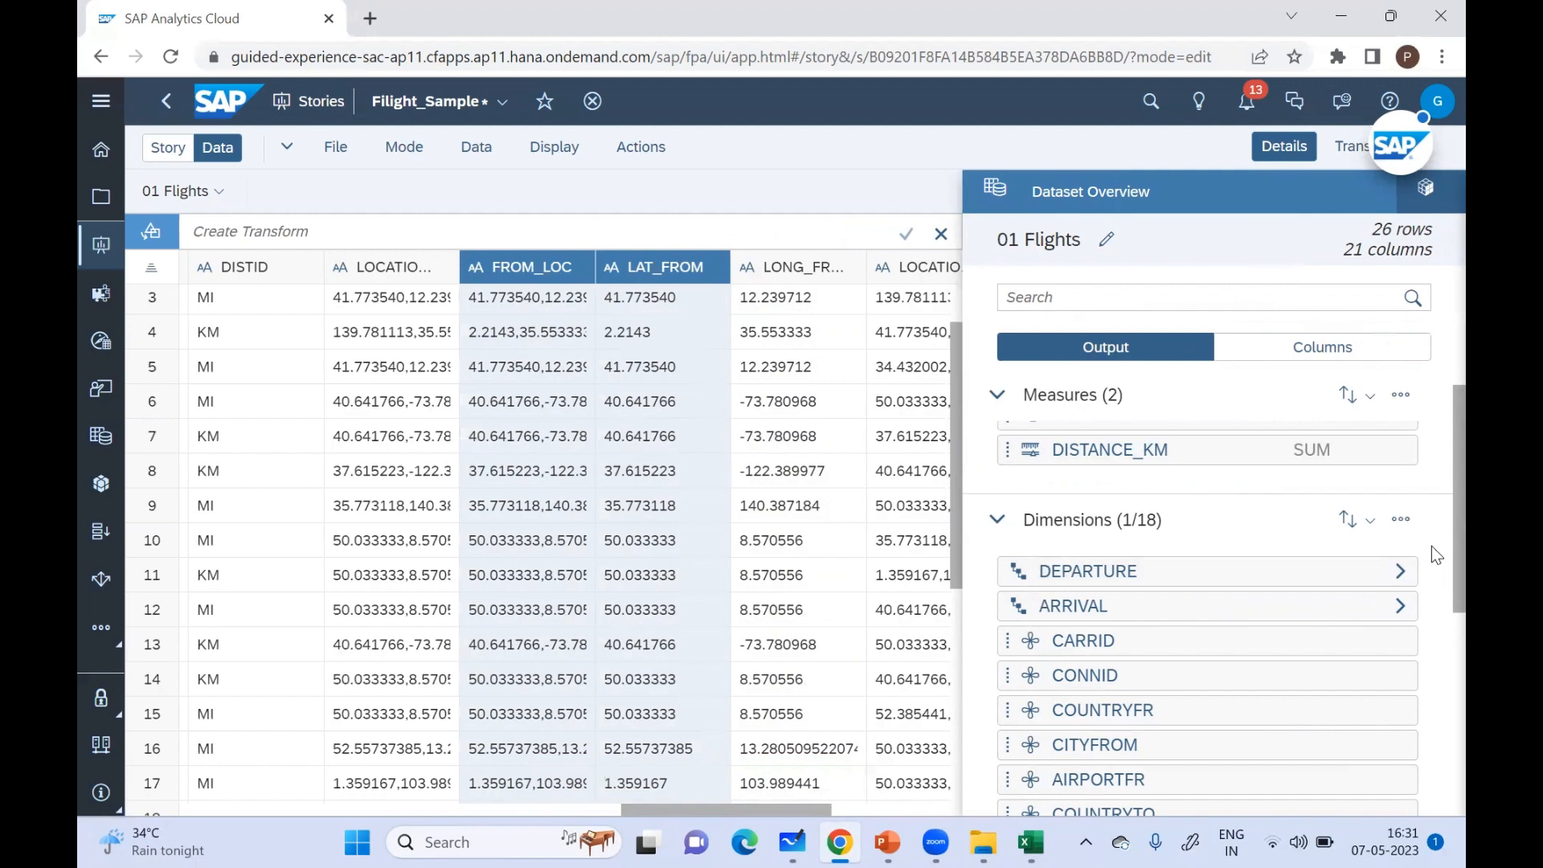
{"action": "scroll", "coordinate": [1436, 555], "scroll_direction": "down", "scroll_amount": 5}
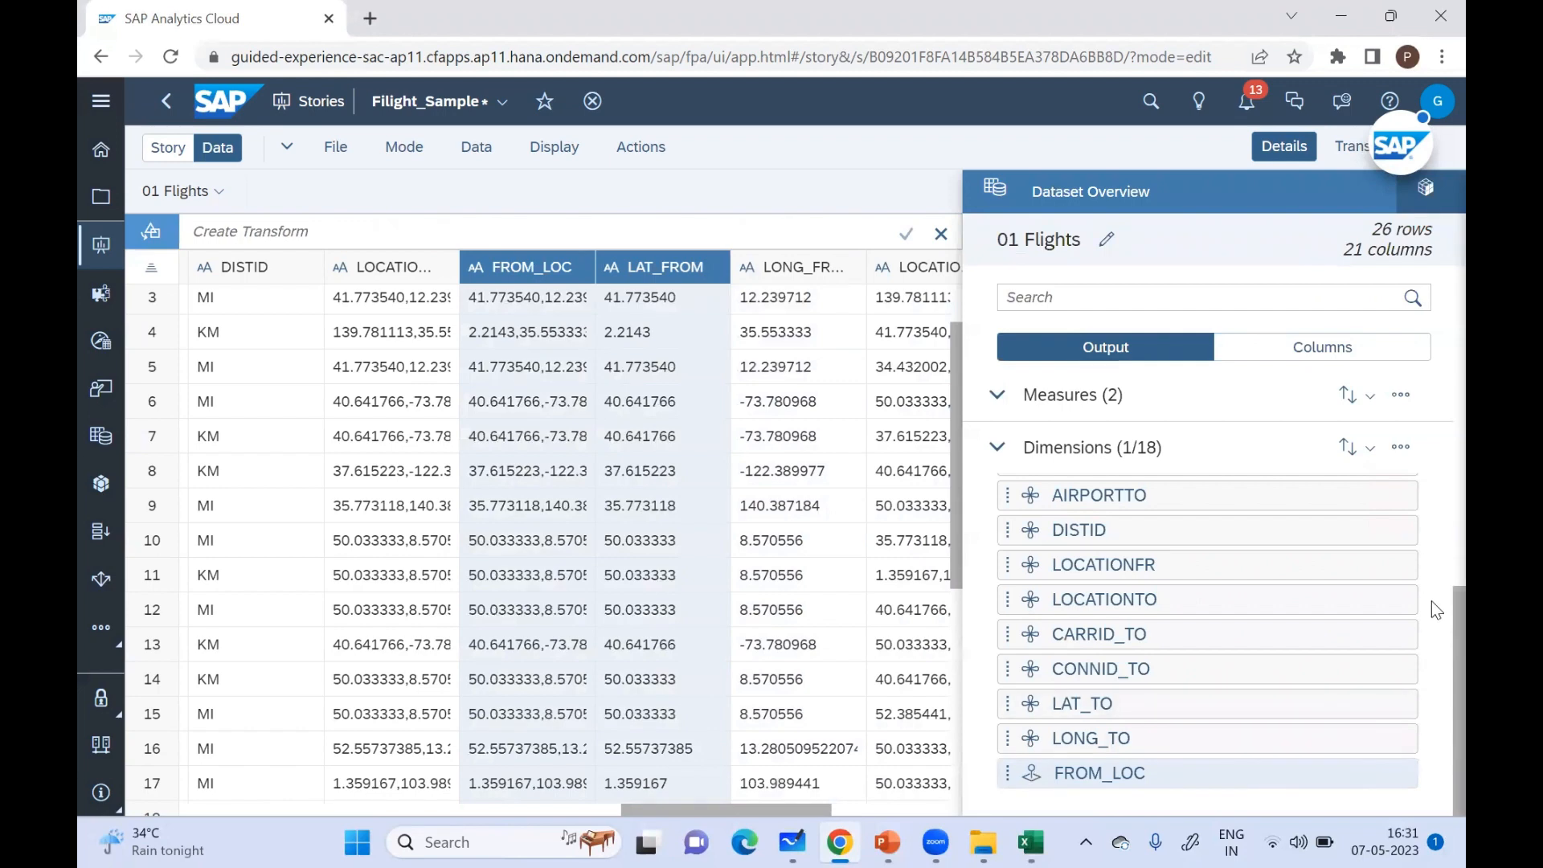
{"action": "left_click", "coordinate": [1401, 446]}
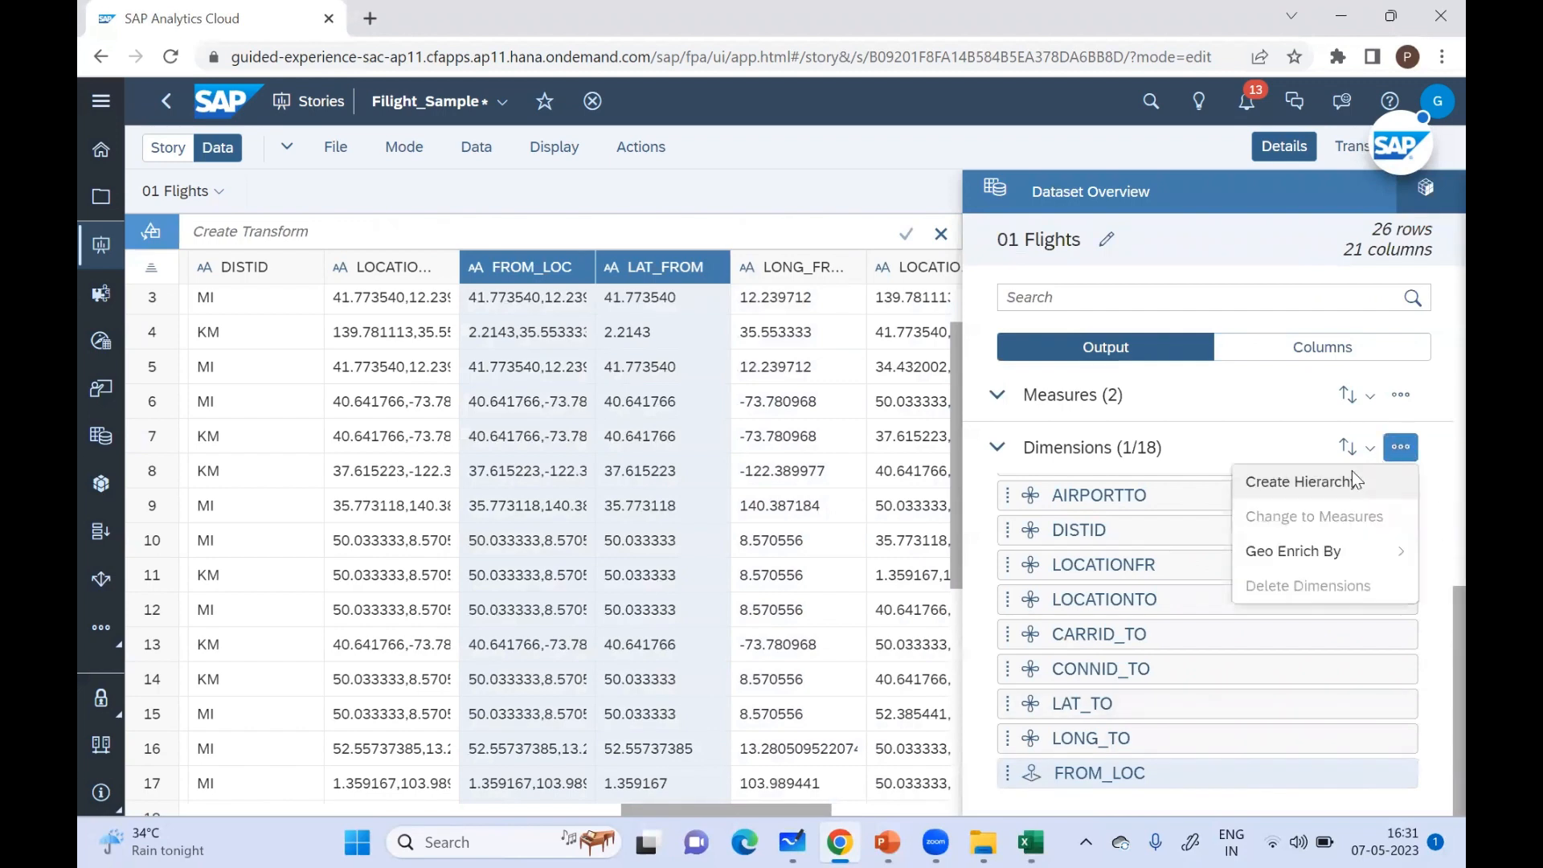
{"action": "mouse_move", "coordinate": [1285, 551]}
{"action": "left_click", "coordinate": [1191, 555]}
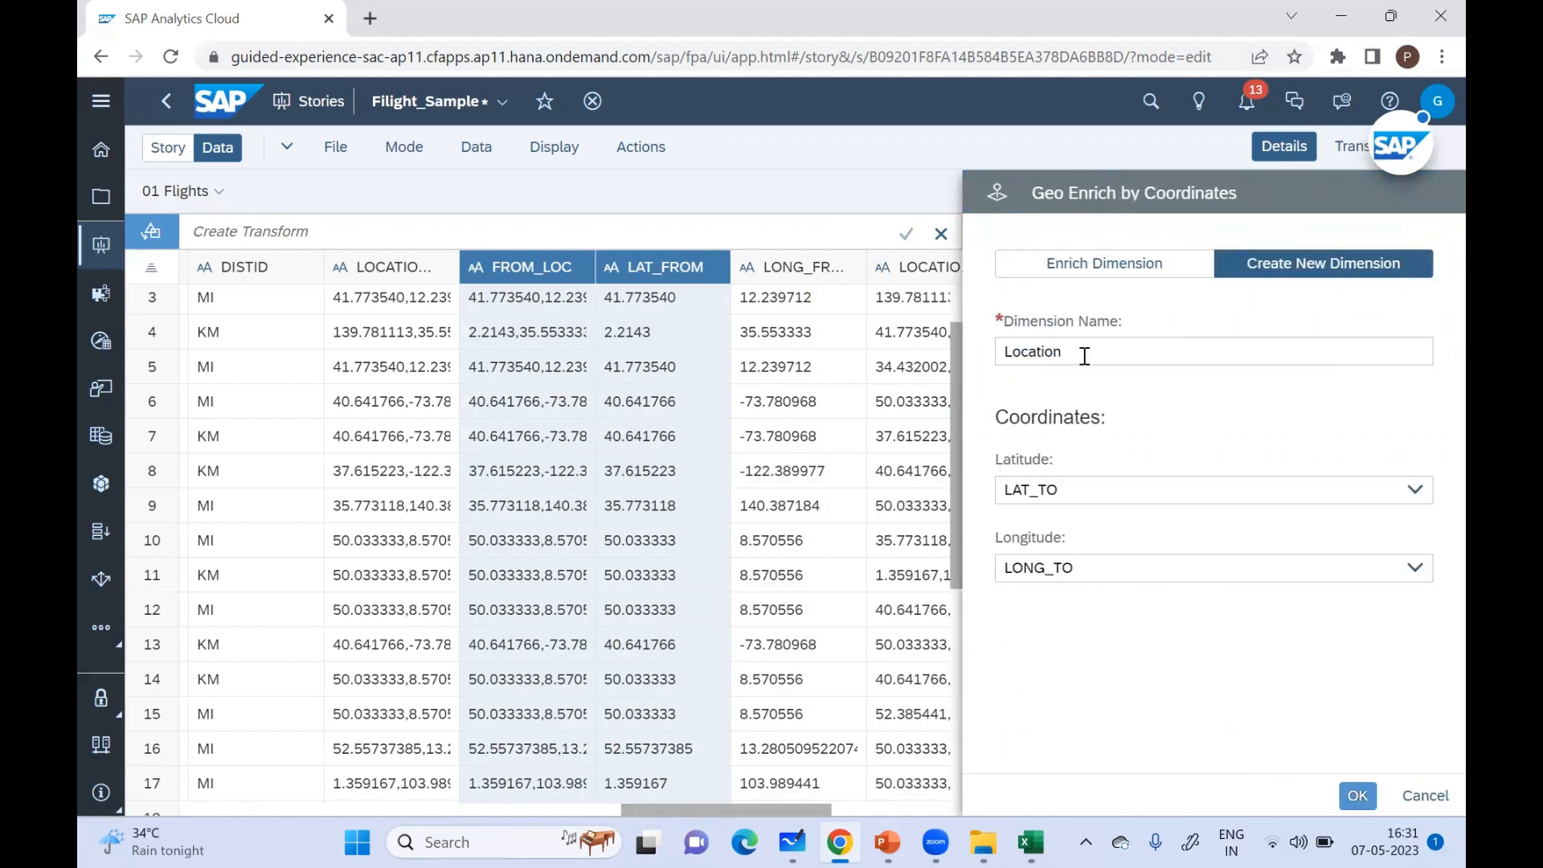
{"action": "left_click_drag", "start_coordinate": [1106, 354], "coordinate": [932, 345]}
{"action": "type", "text": "TO"}
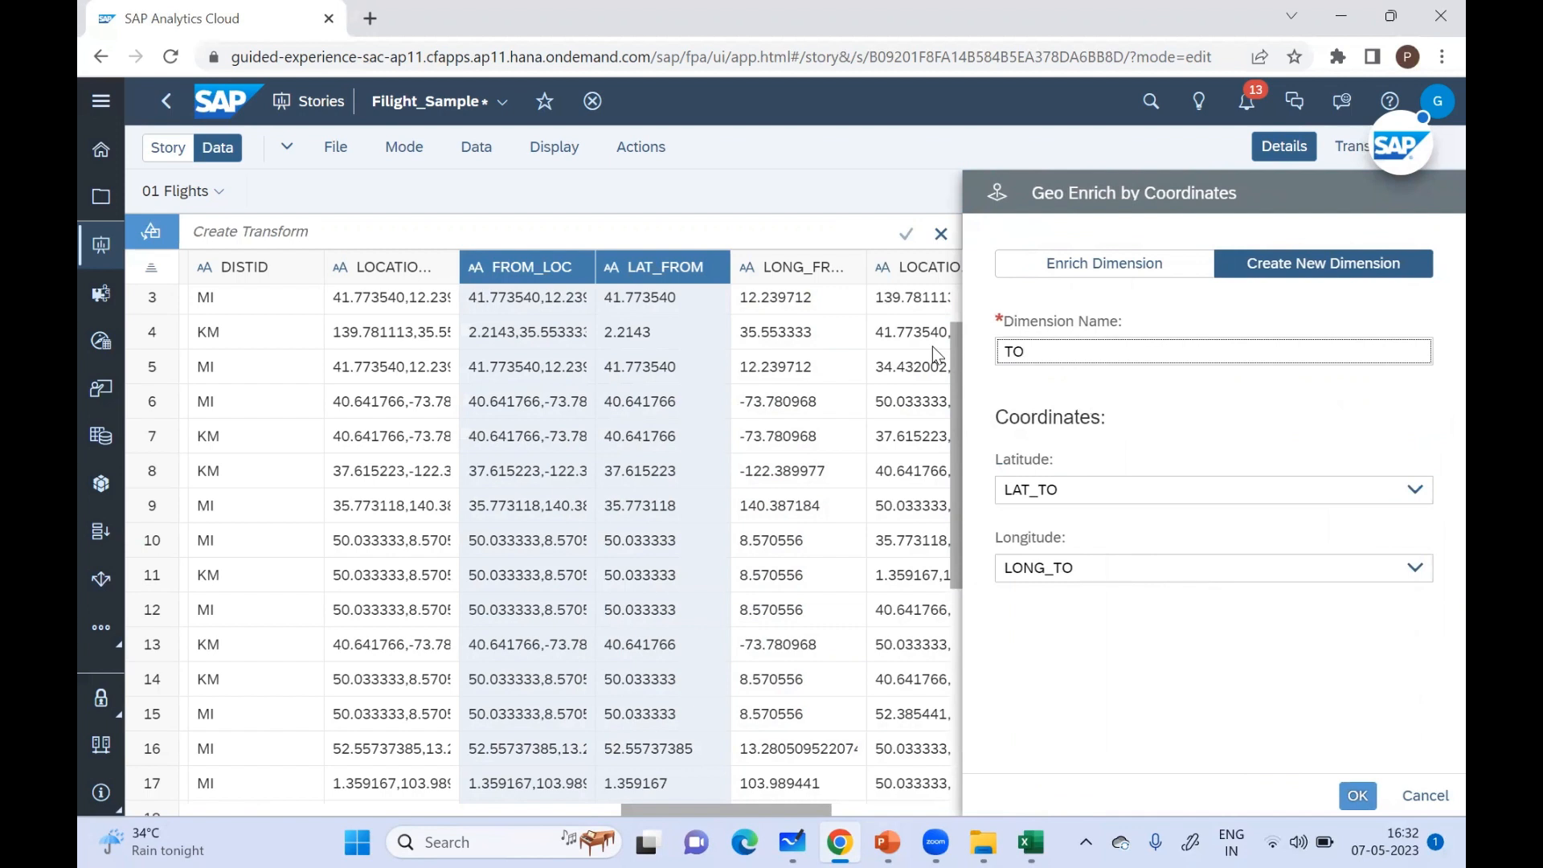
{"action": "type", "text": "_LOCATION"}
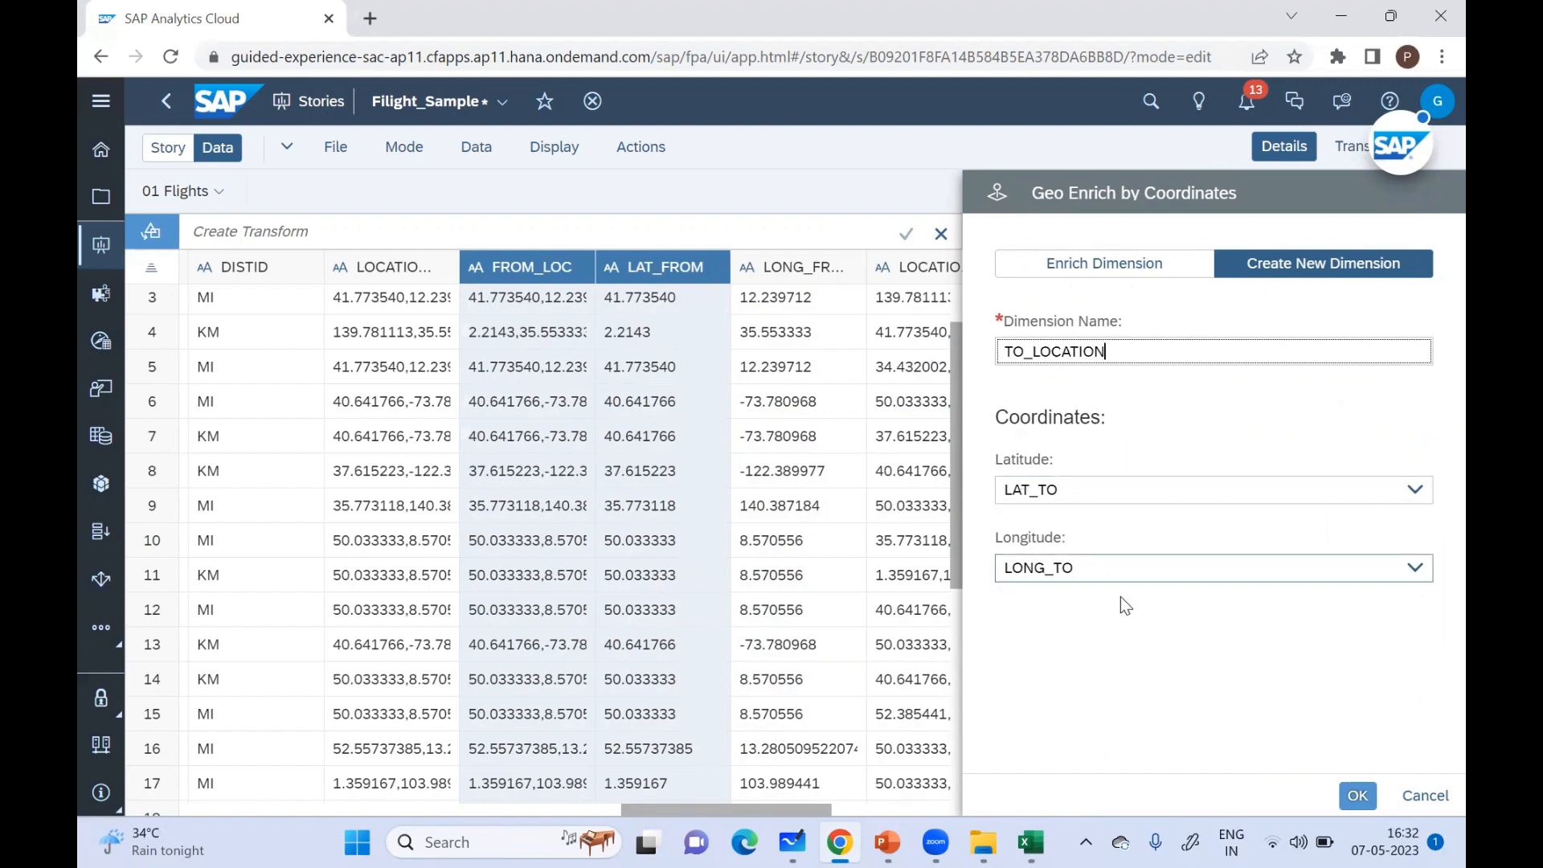
{"action": "left_click", "coordinate": [1357, 804]}
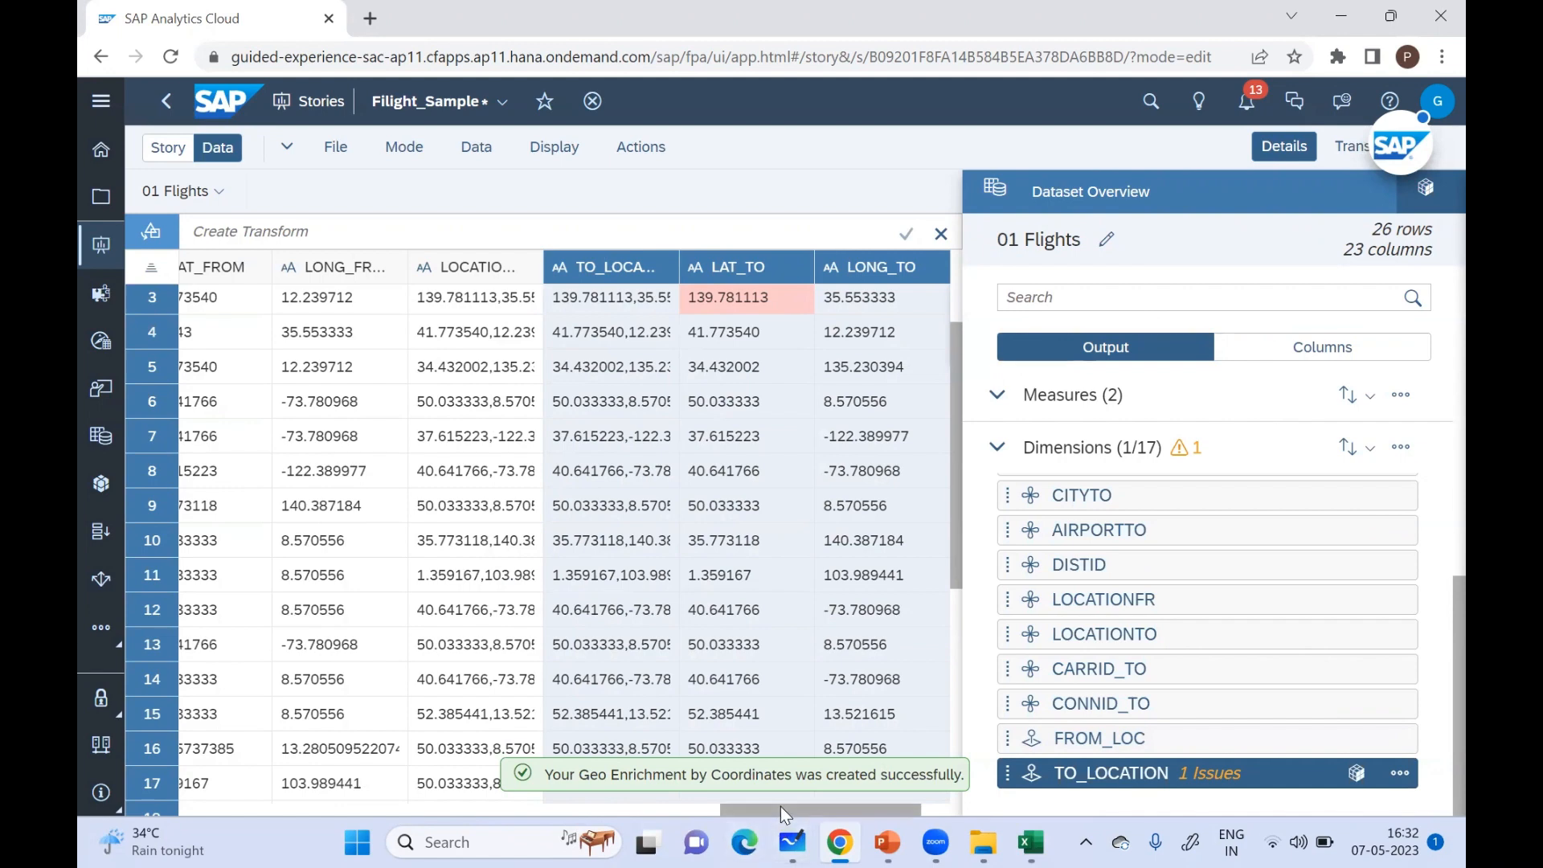
Step: Check the arrival airport of the flagged row and replace its invalid LAT_TO value 139.781113 with 2.2143
{"action": "left_click_drag", "start_coordinate": [780, 807], "coordinate": [464, 818]}
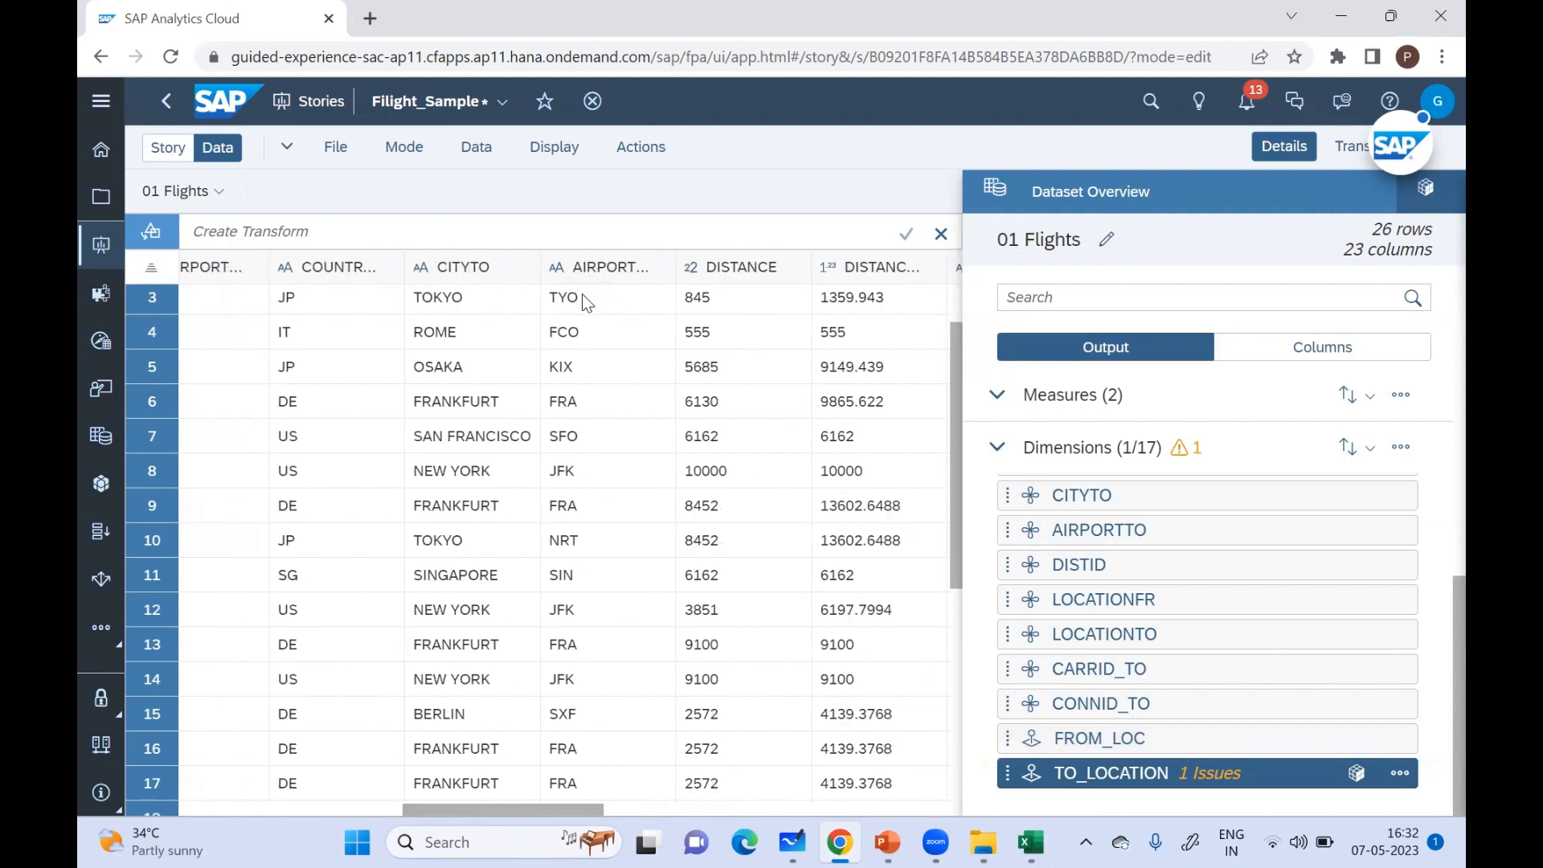
{"action": "left_click_drag", "start_coordinate": [509, 818], "coordinate": [844, 818]}
{"action": "left_click", "coordinate": [653, 294]}
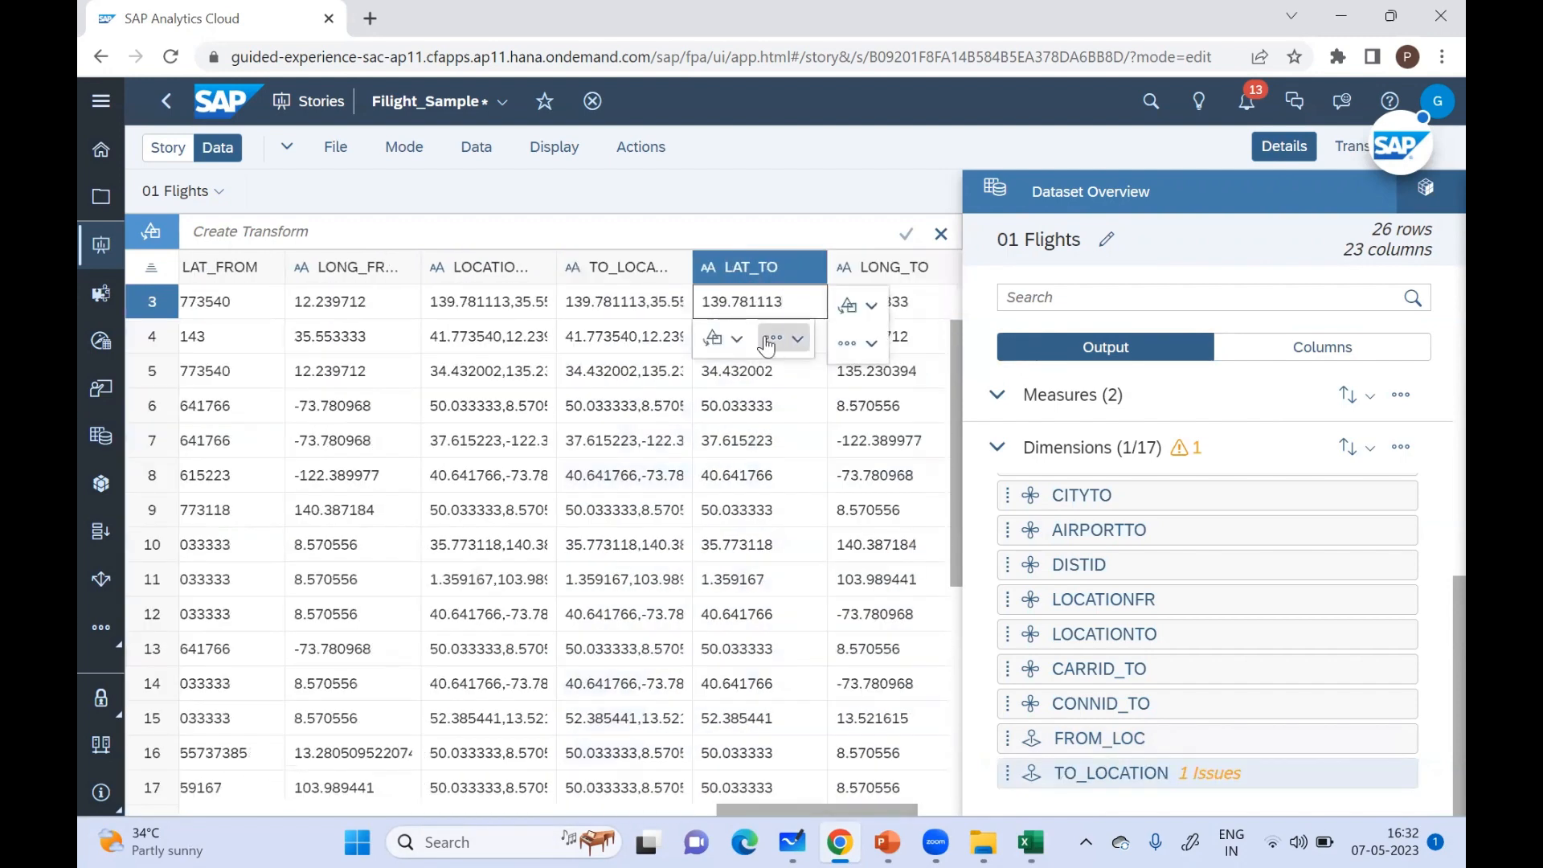
{"action": "left_click", "coordinate": [722, 337]}
{"action": "left_click", "coordinate": [777, 480]}
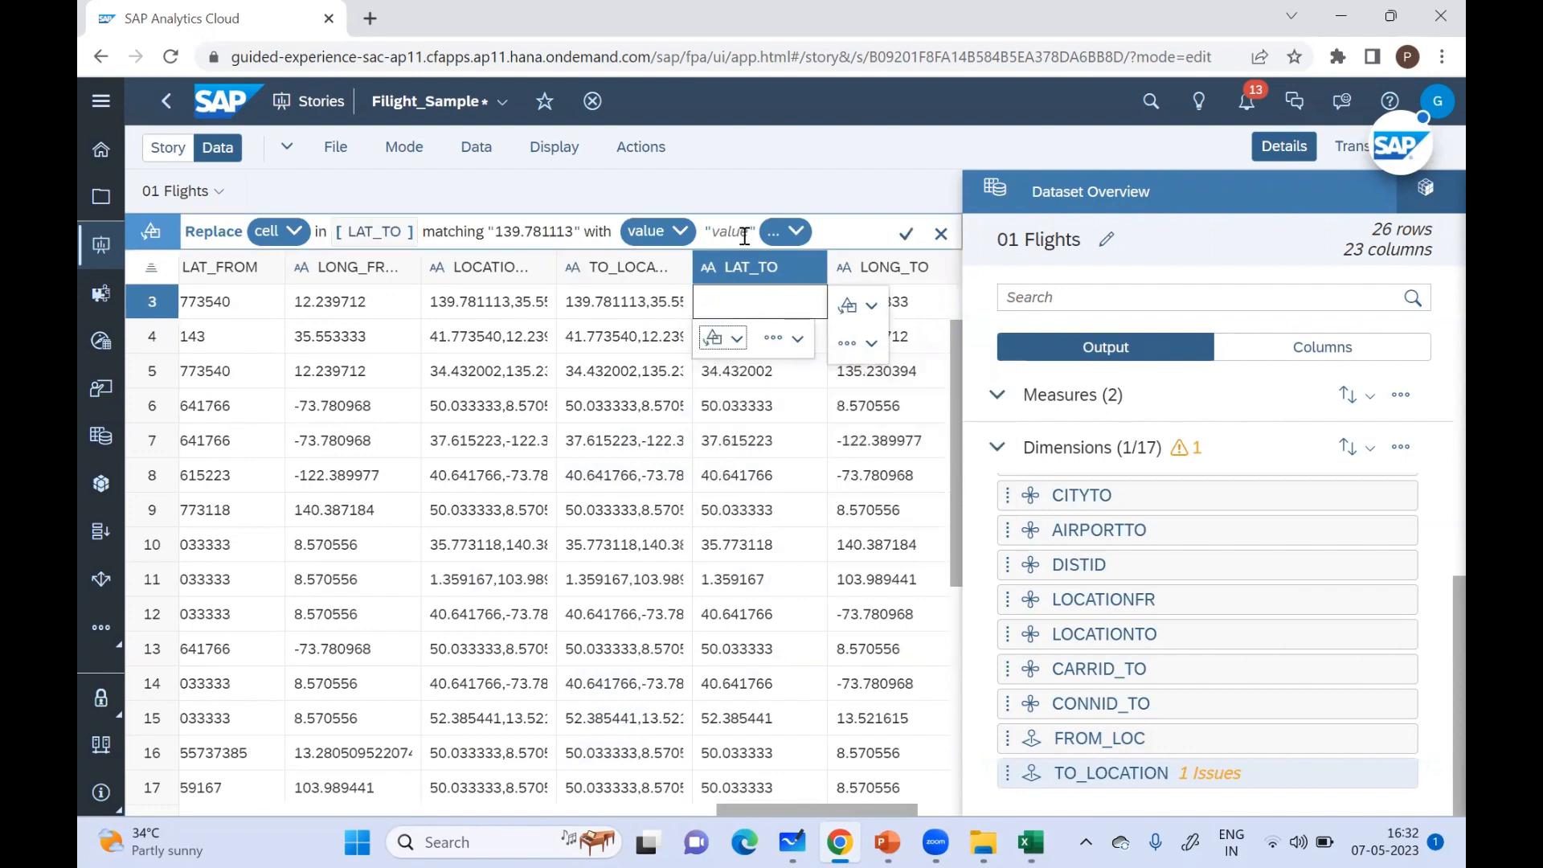
{"action": "left_click", "coordinate": [744, 234]}
{"action": "type", "text": "2.2143"}
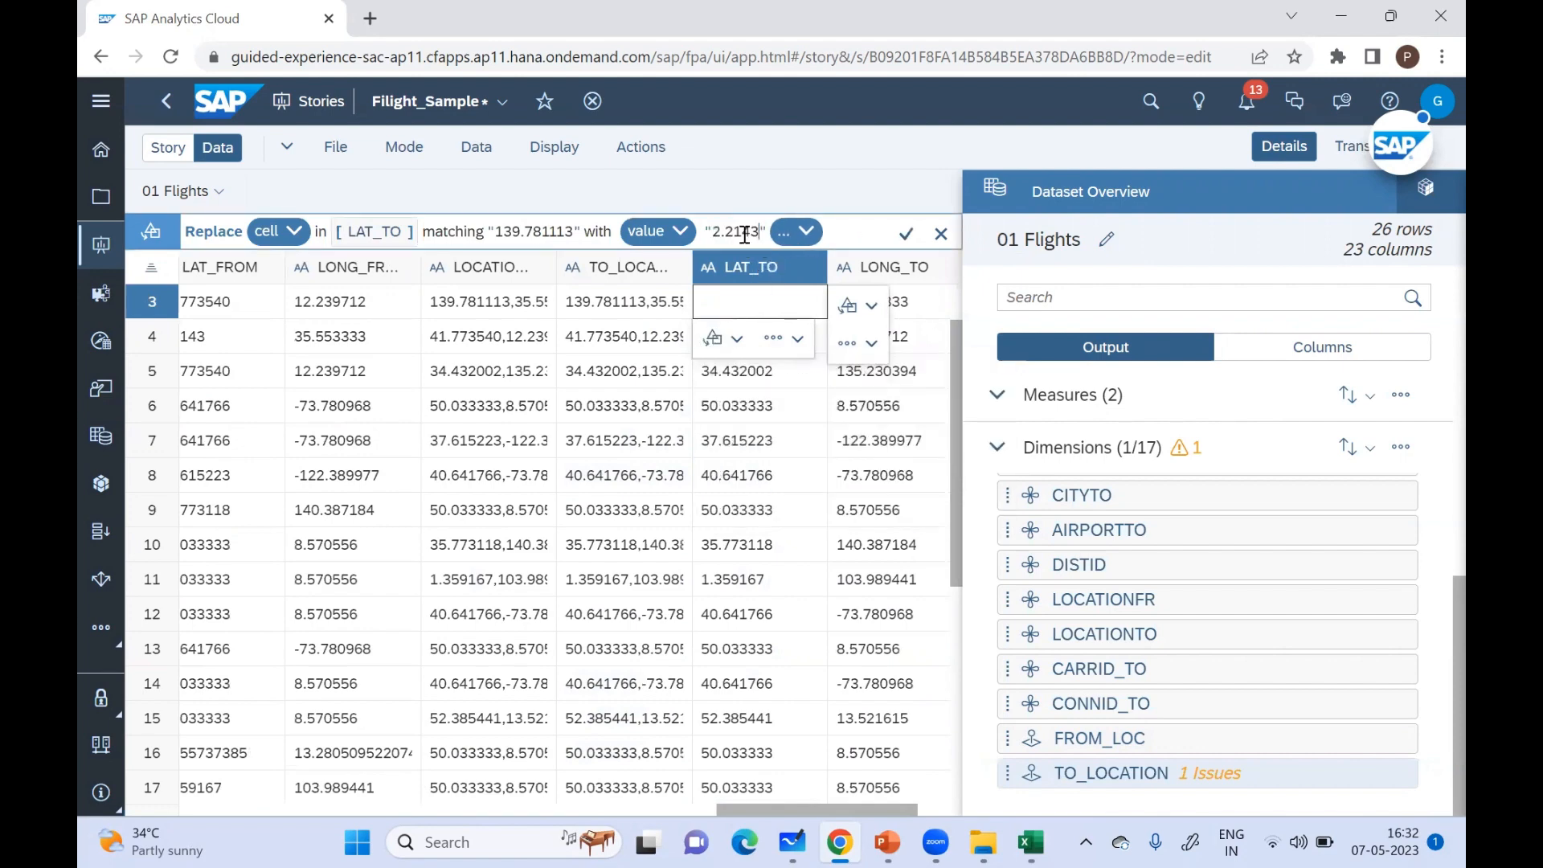
{"action": "left_click", "coordinate": [899, 234]}
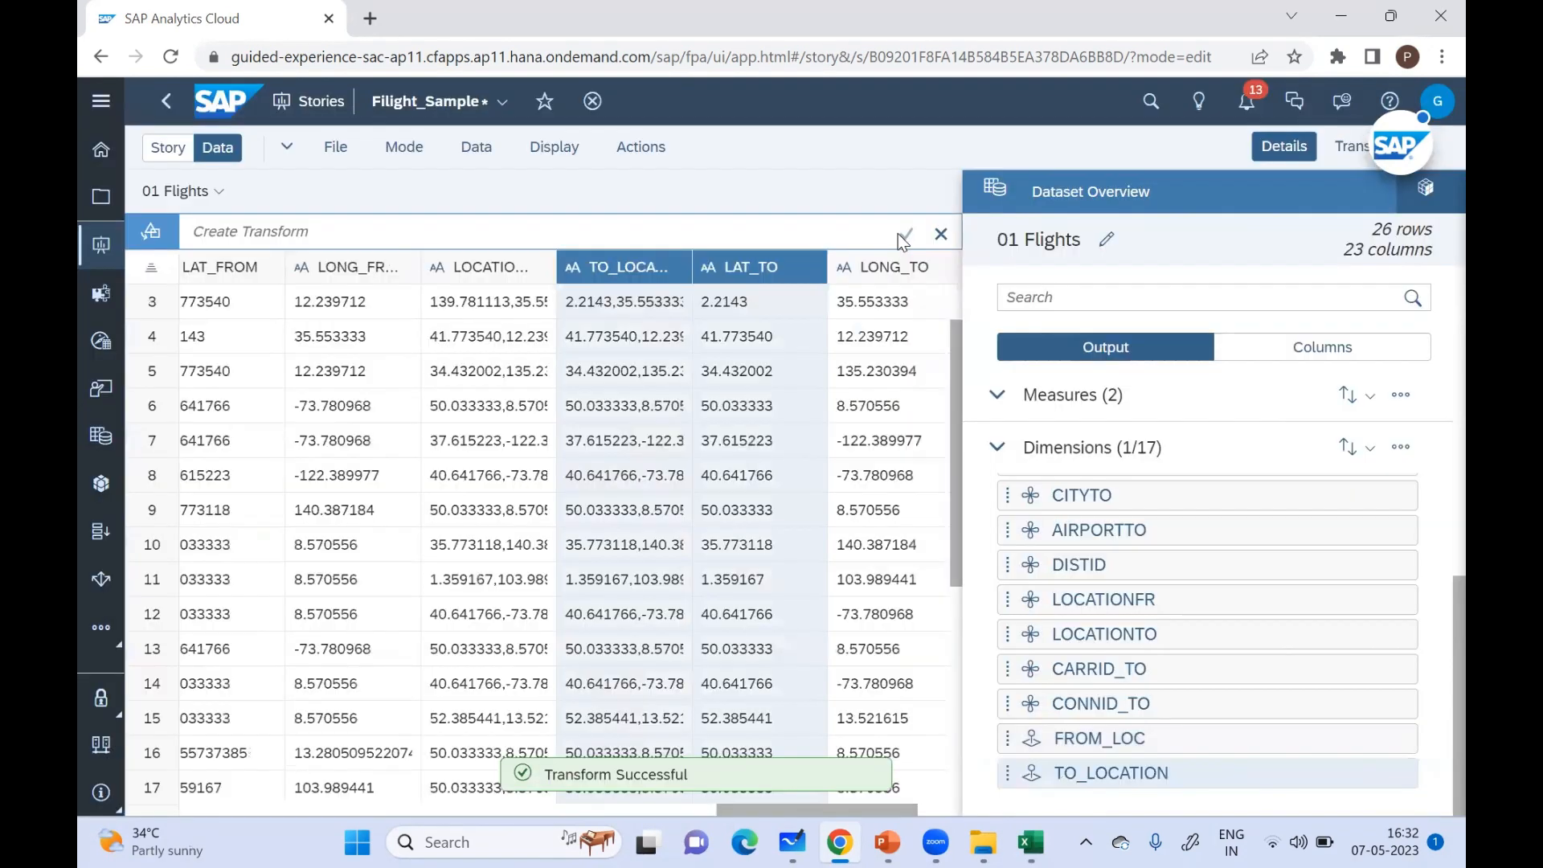
Step: Save the story together with the dataset changes and return to the story pages
{"action": "left_click", "coordinate": [337, 151]}
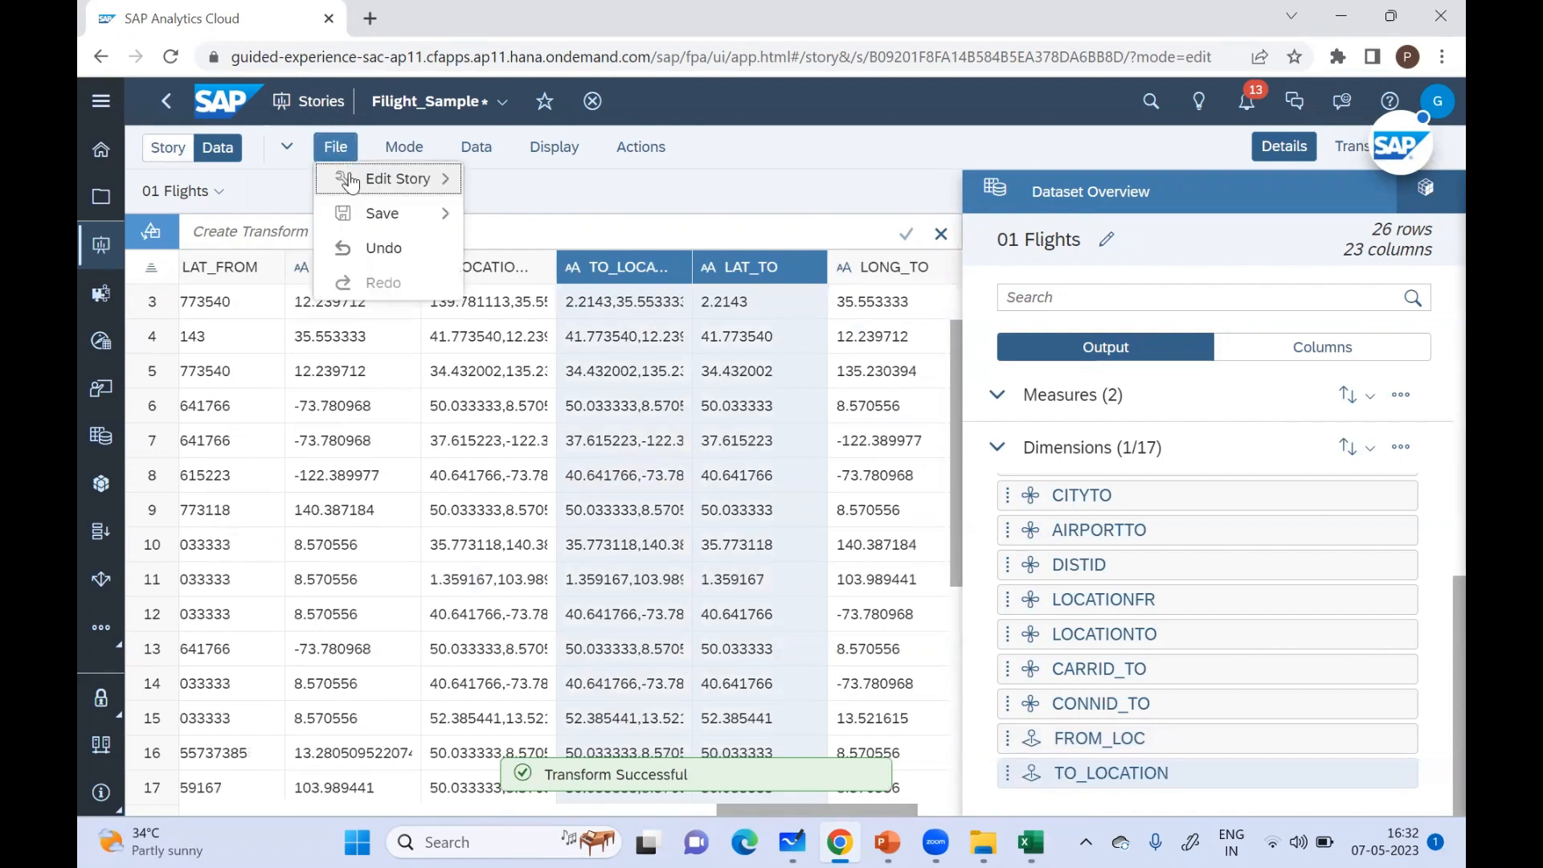
{"action": "left_click", "coordinate": [486, 213]}
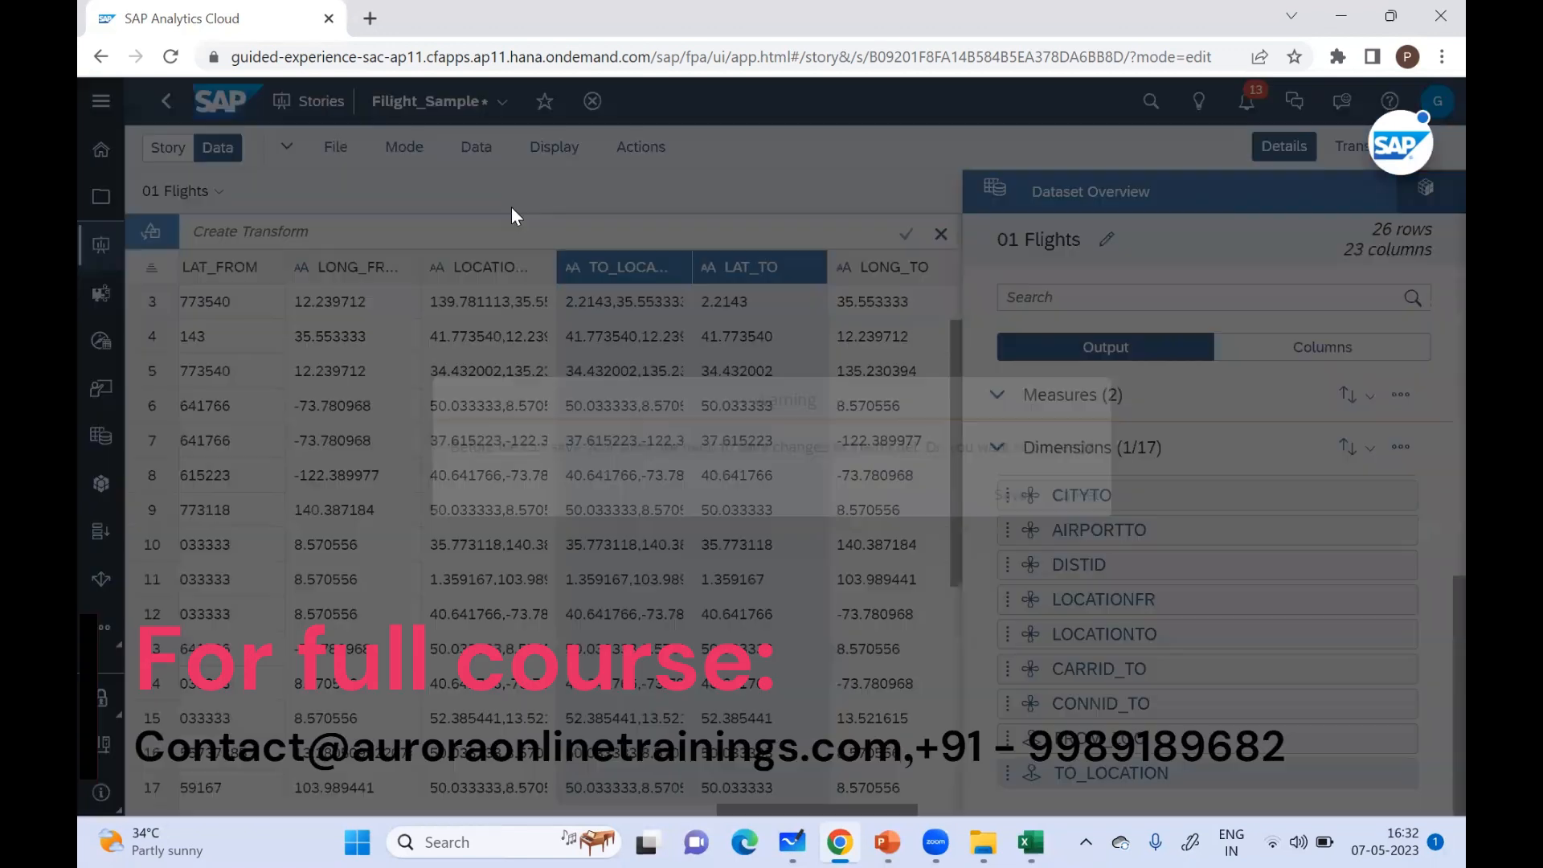
{"action": "left_click", "coordinate": [1006, 495]}
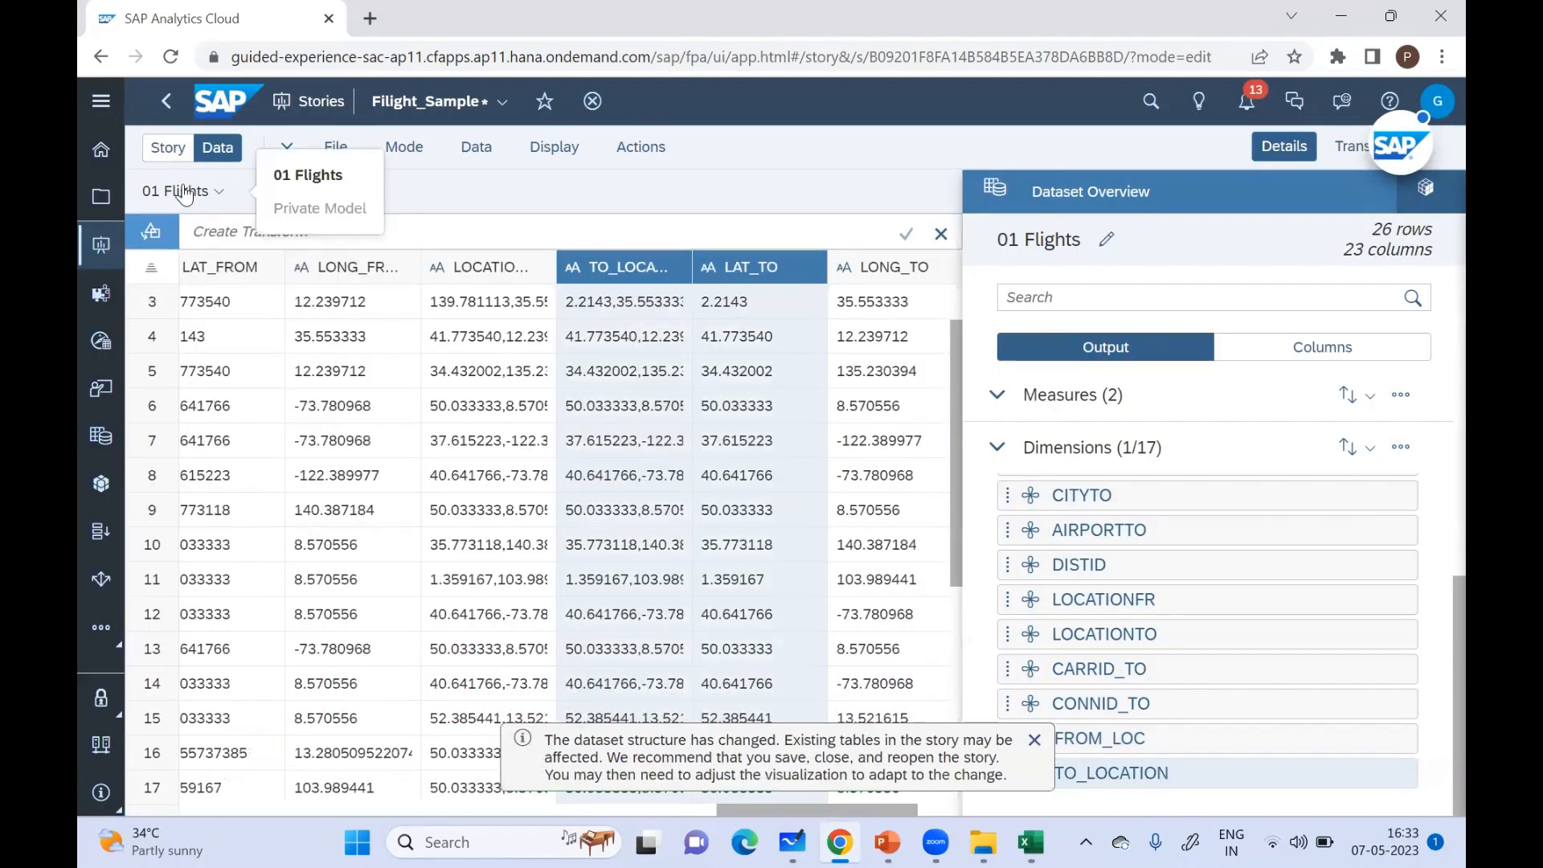
{"action": "left_click", "coordinate": [169, 149]}
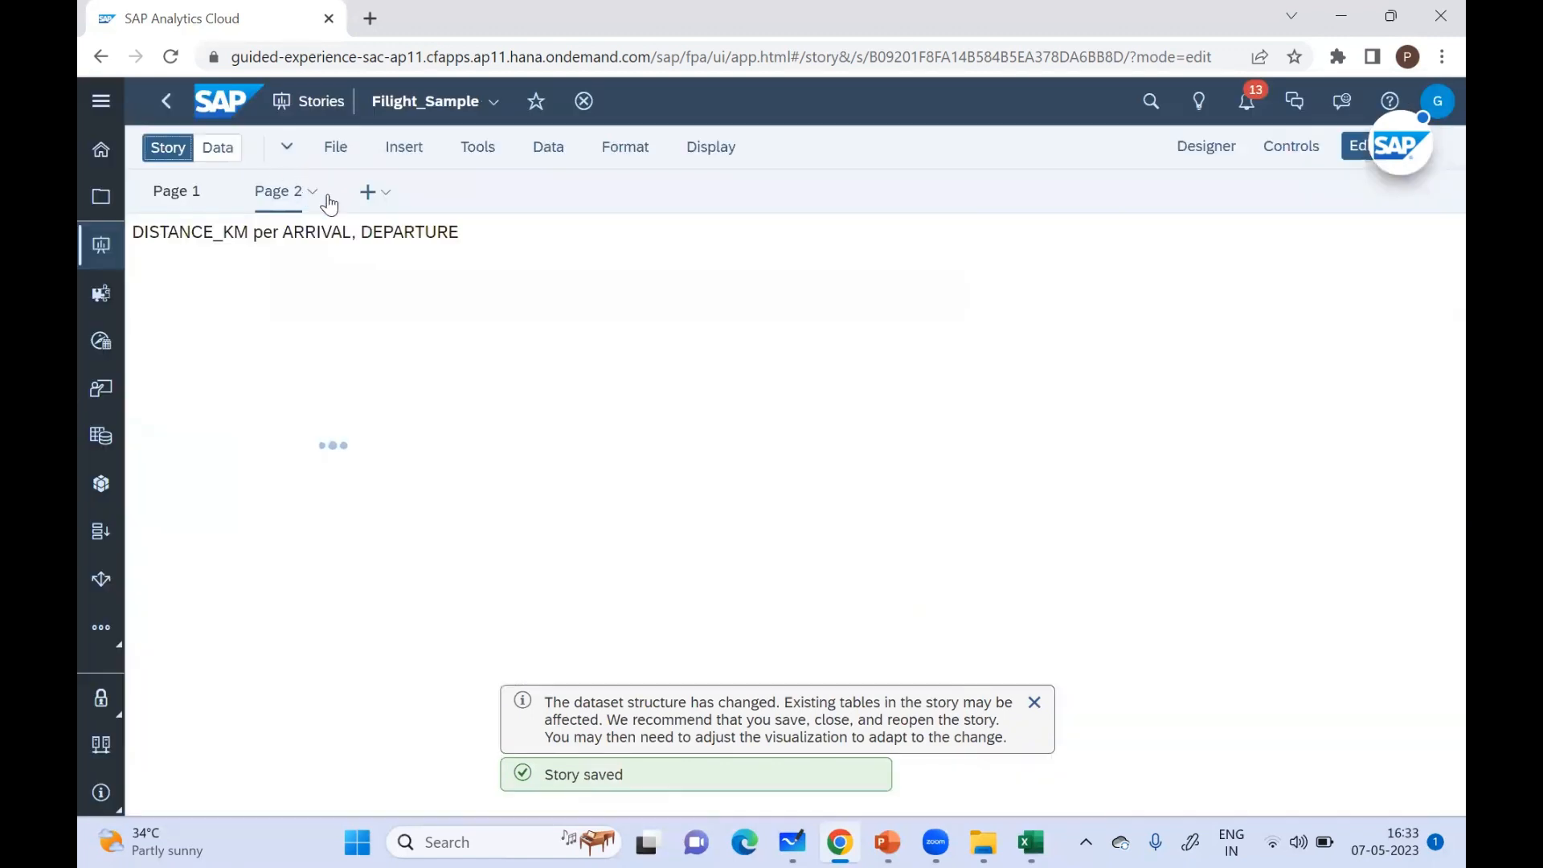
{"action": "left_click", "coordinate": [375, 192]}
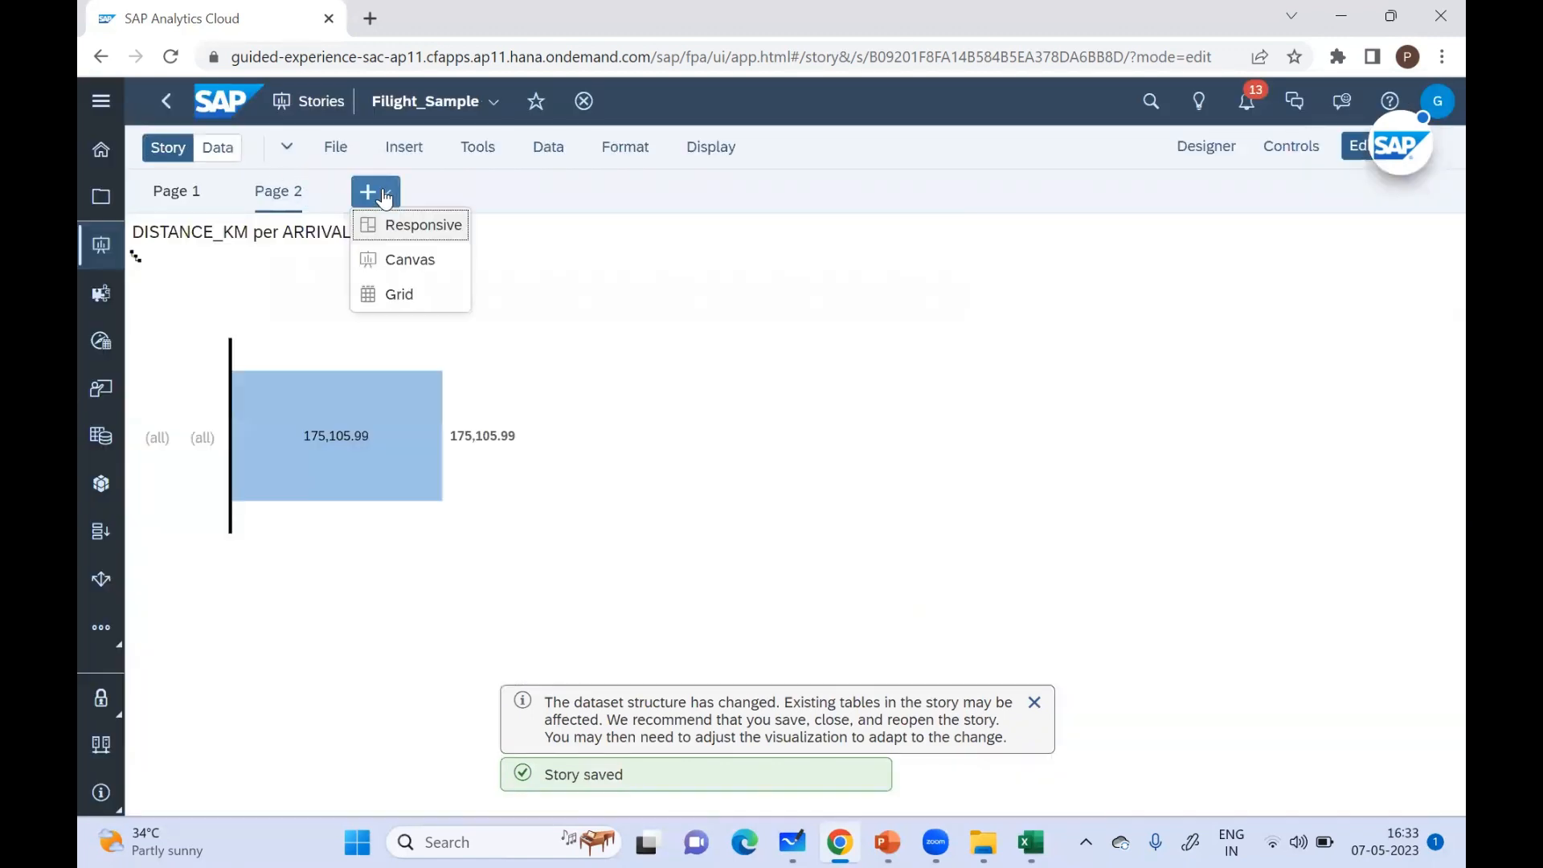
{"action": "left_click", "coordinate": [408, 231]}
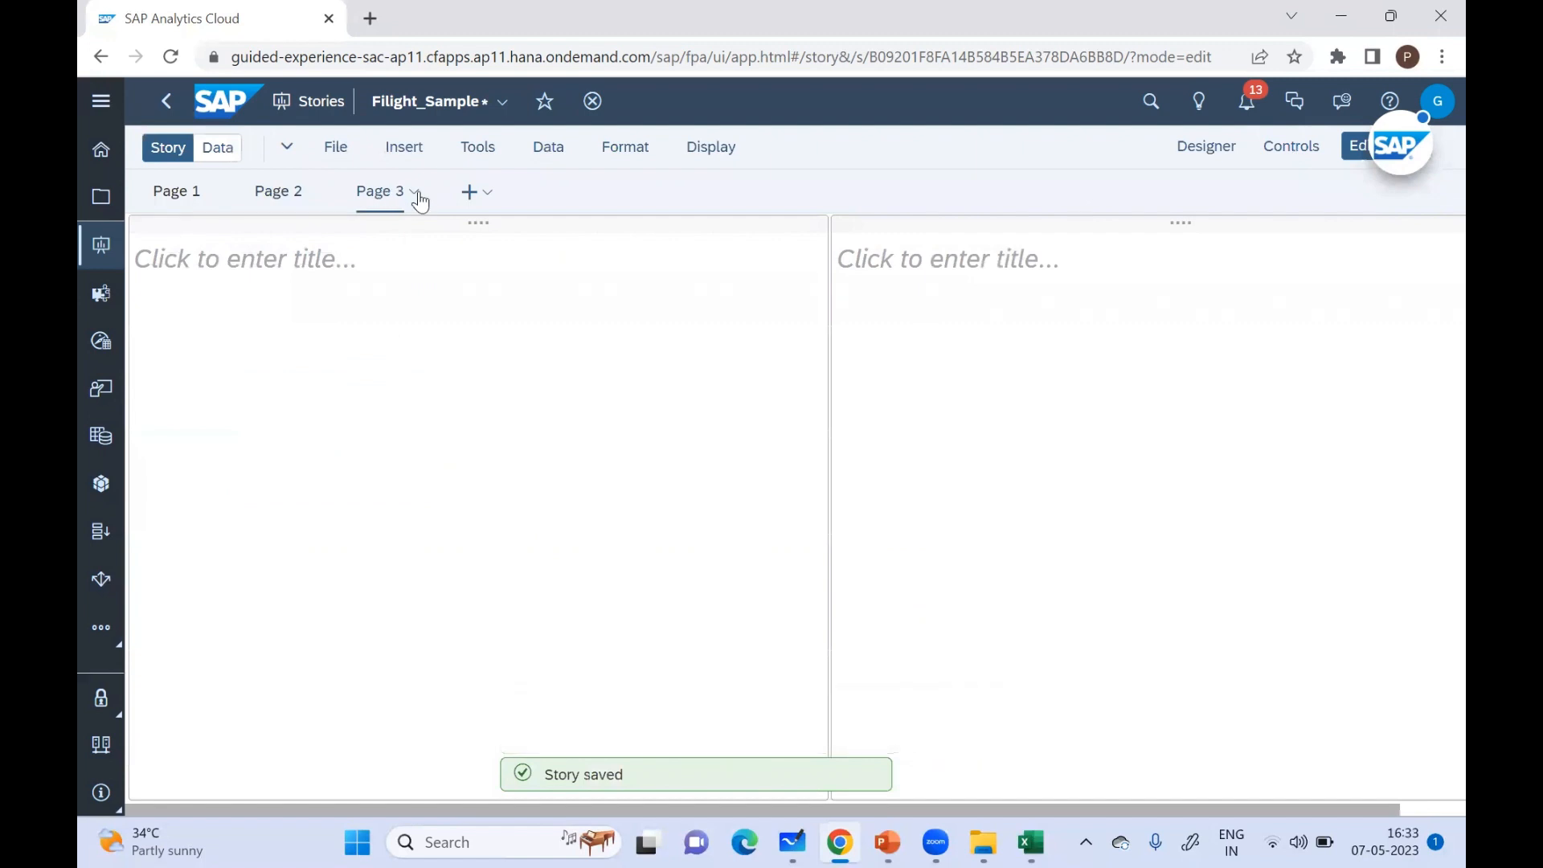
{"action": "left_click", "coordinate": [414, 192]}
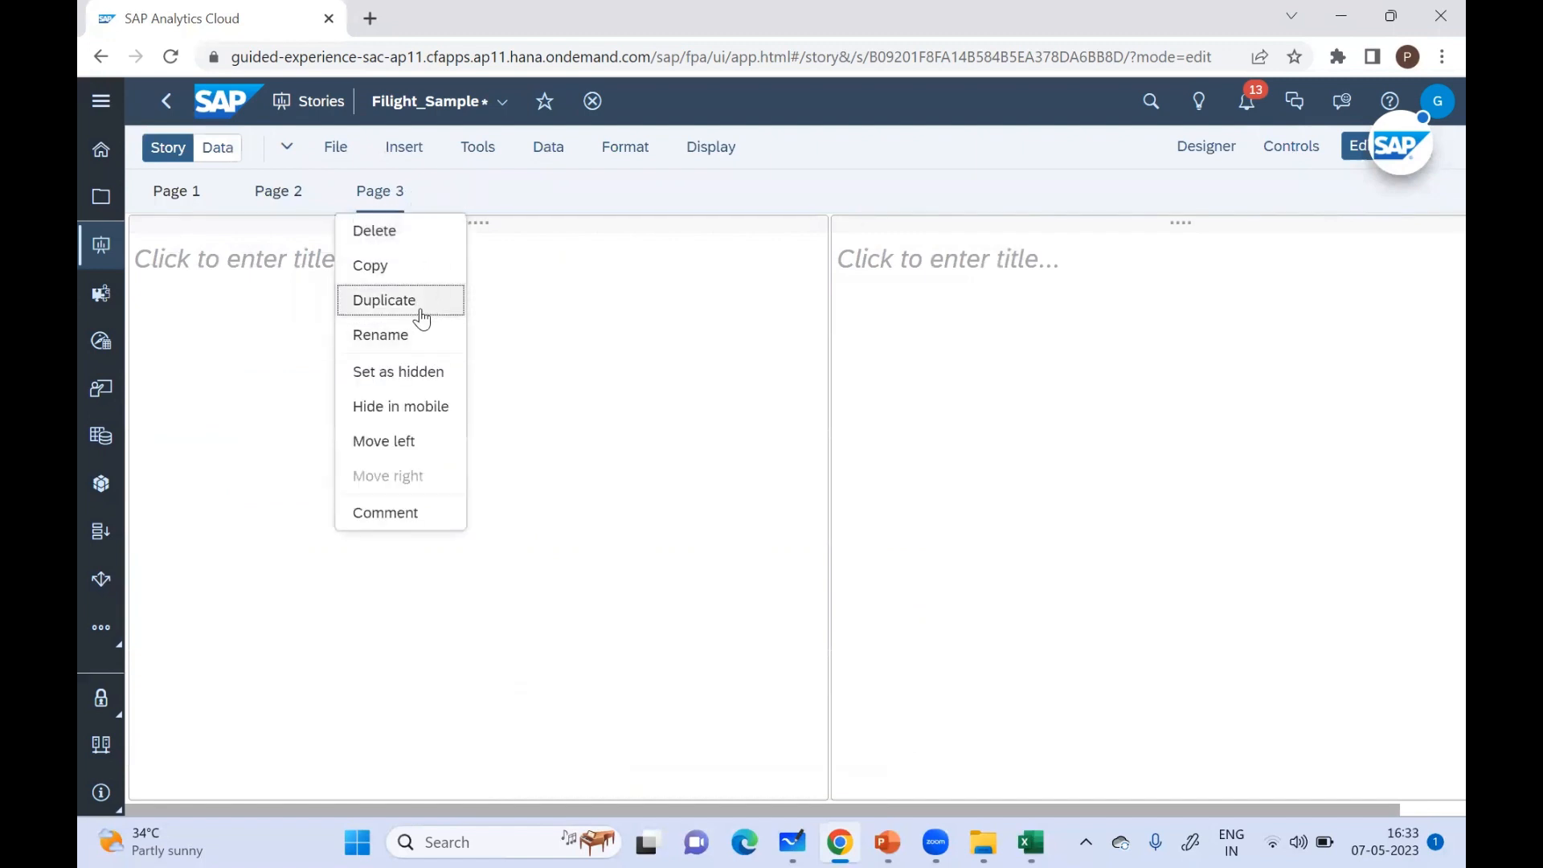
{"action": "left_click", "coordinate": [375, 232]}
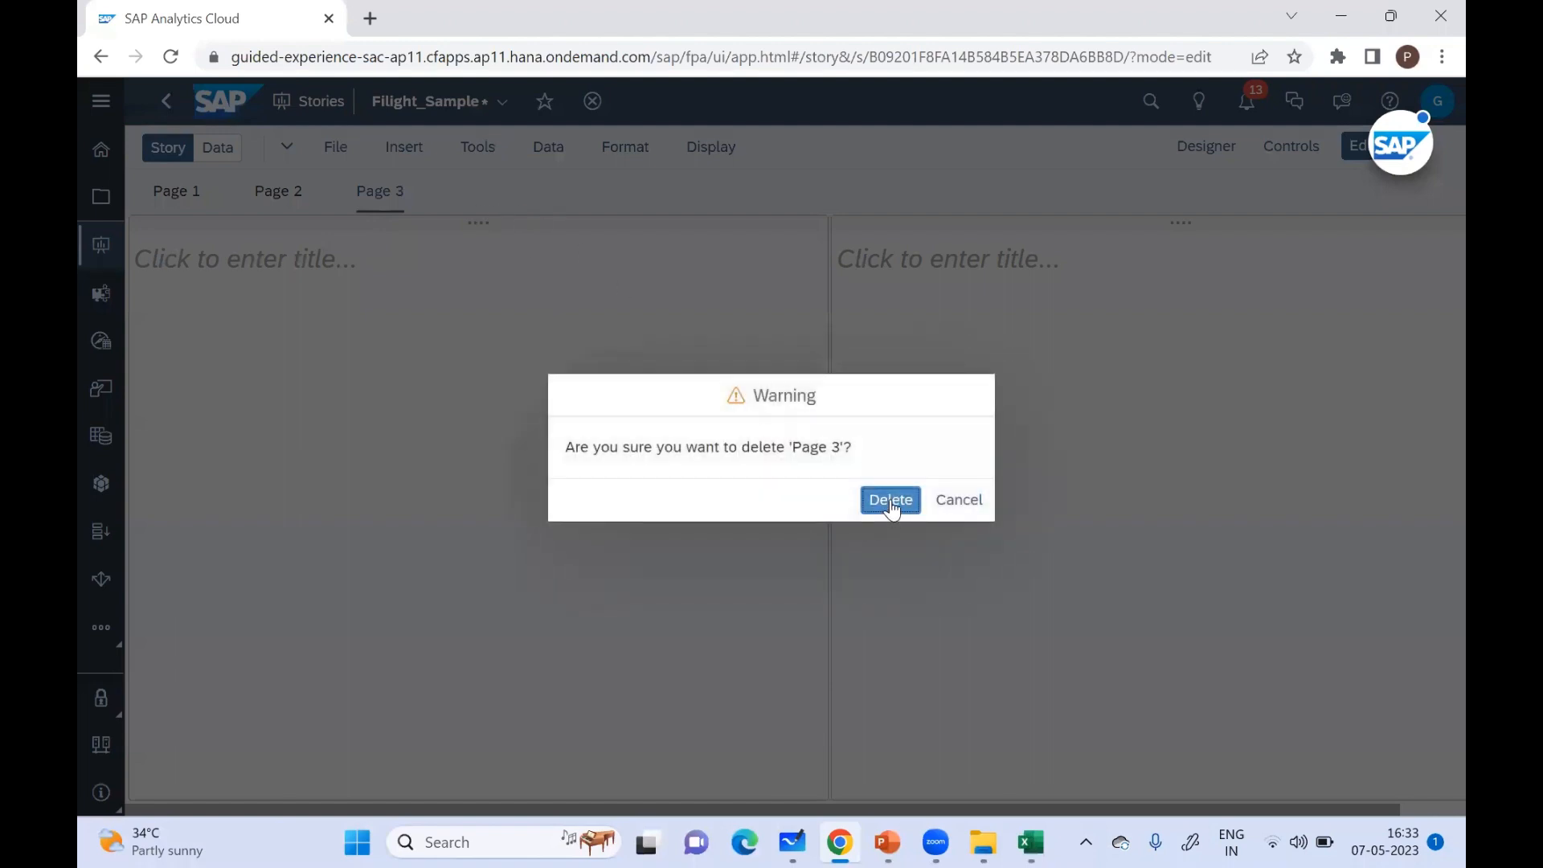
{"action": "left_click", "coordinate": [891, 501]}
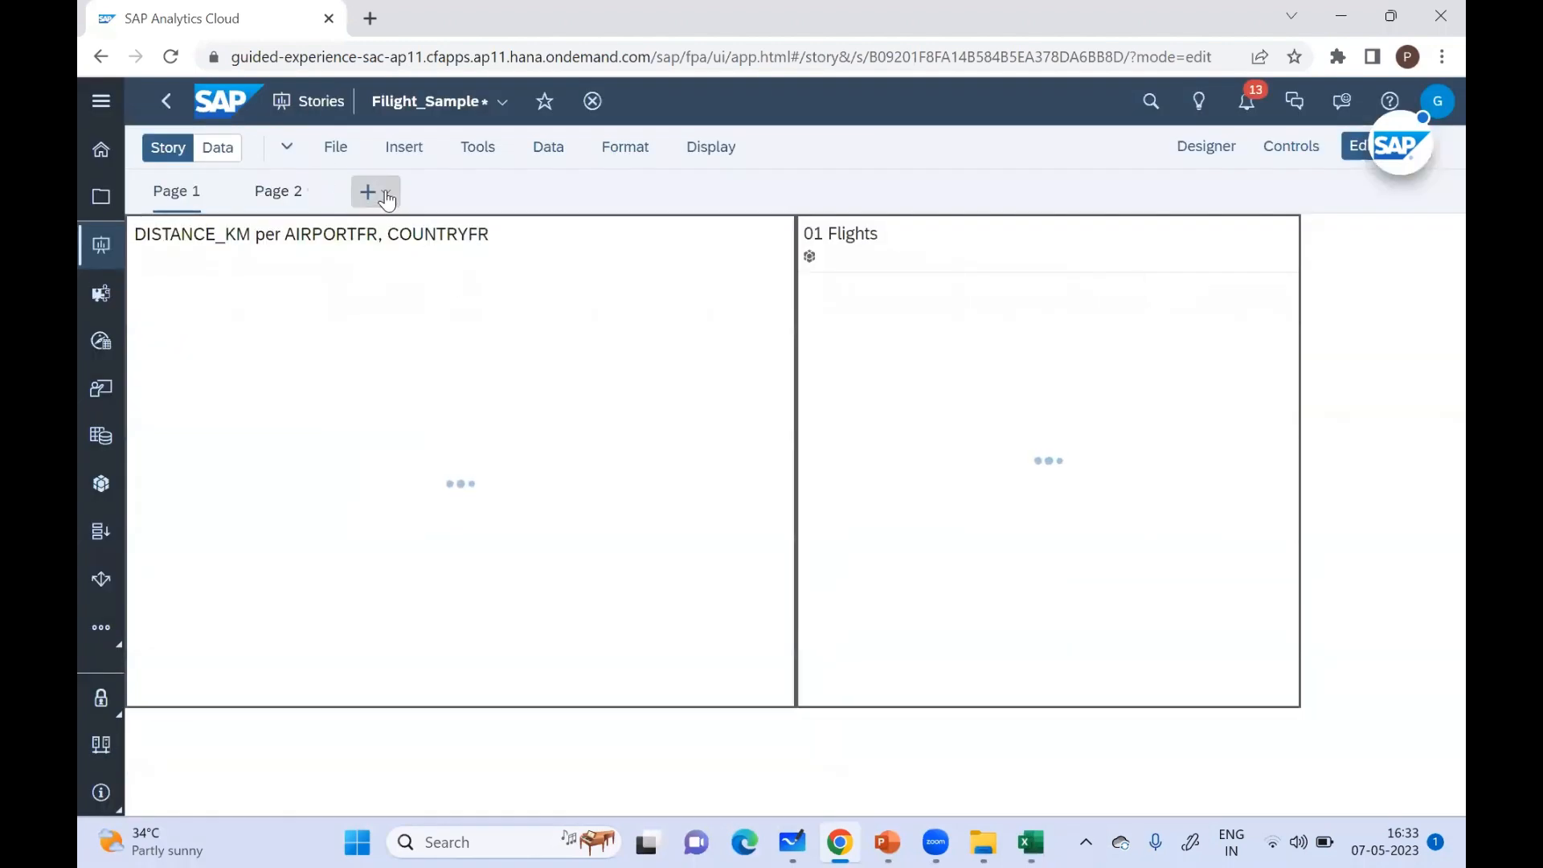
Step: Add a new canvas page to the story and insert a geo map on it
{"action": "left_click", "coordinate": [387, 198]}
{"action": "left_click", "coordinate": [411, 254]}
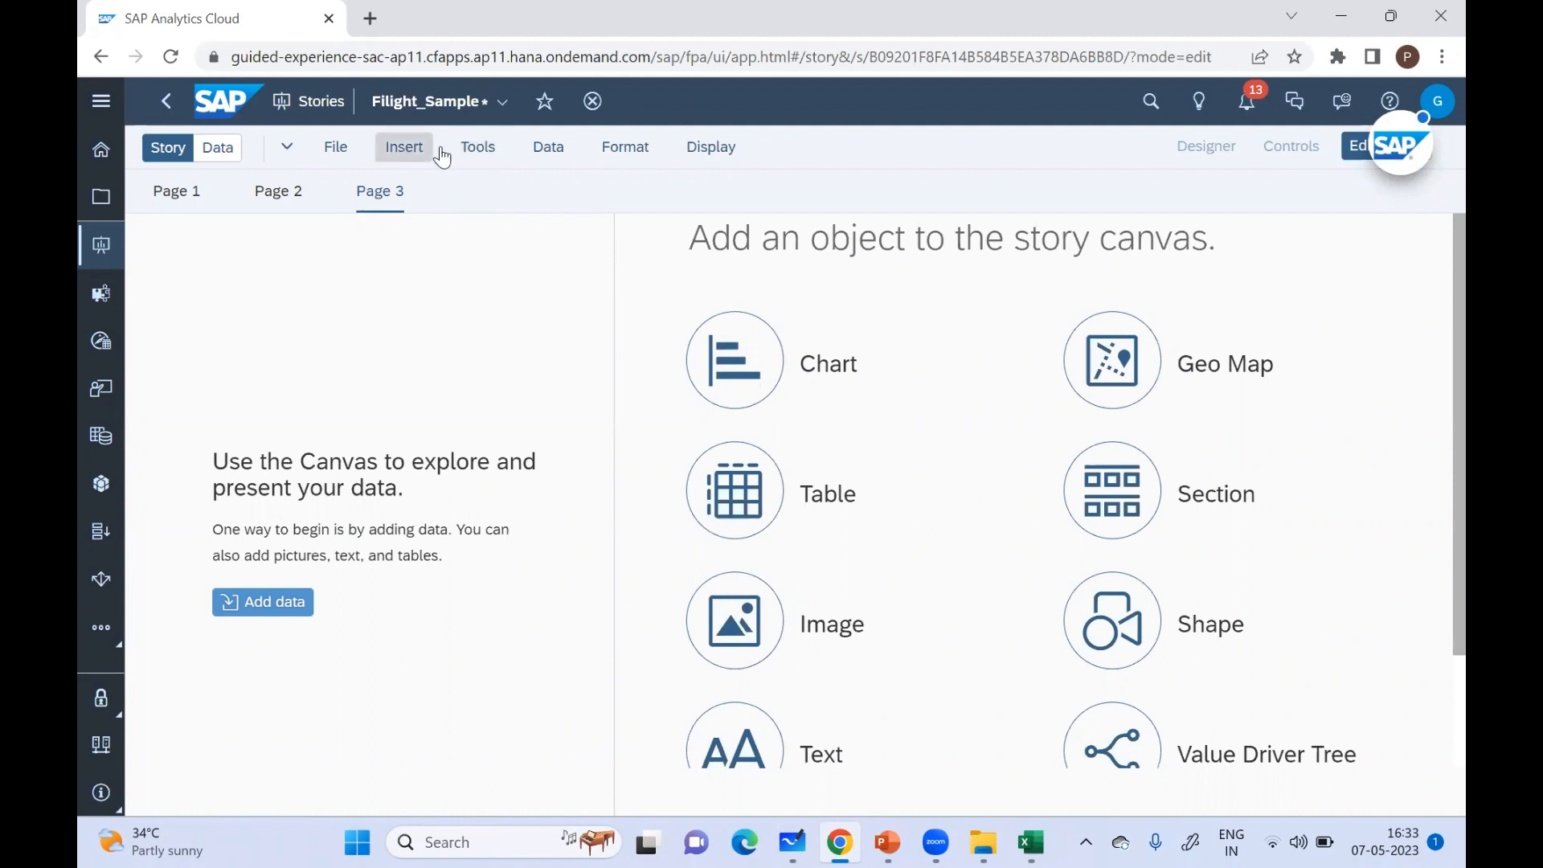
{"action": "left_click", "coordinate": [408, 147]}
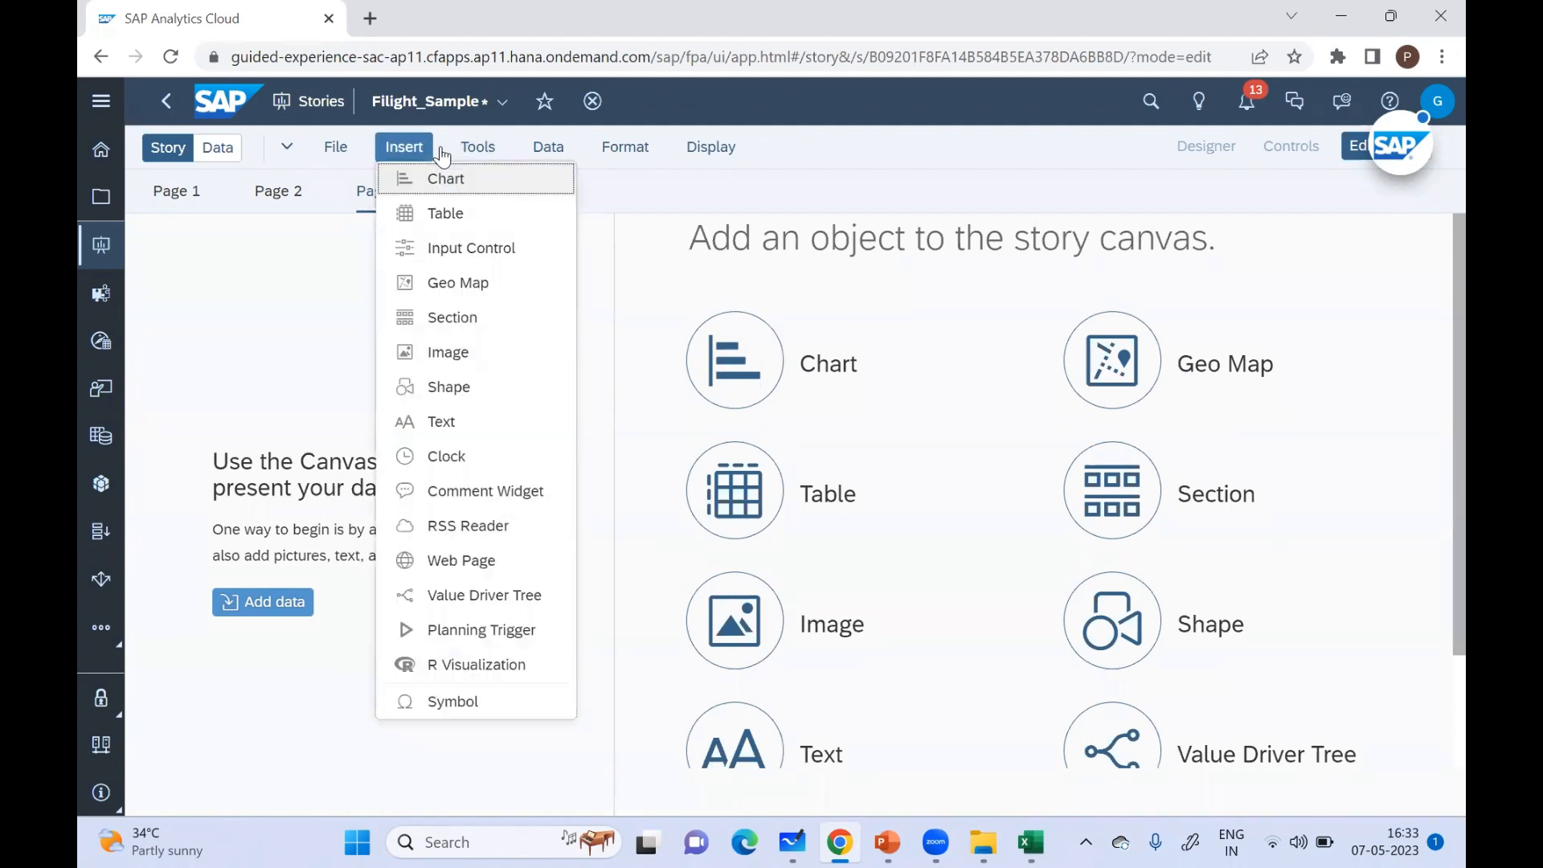
{"action": "left_click", "coordinate": [441, 286]}
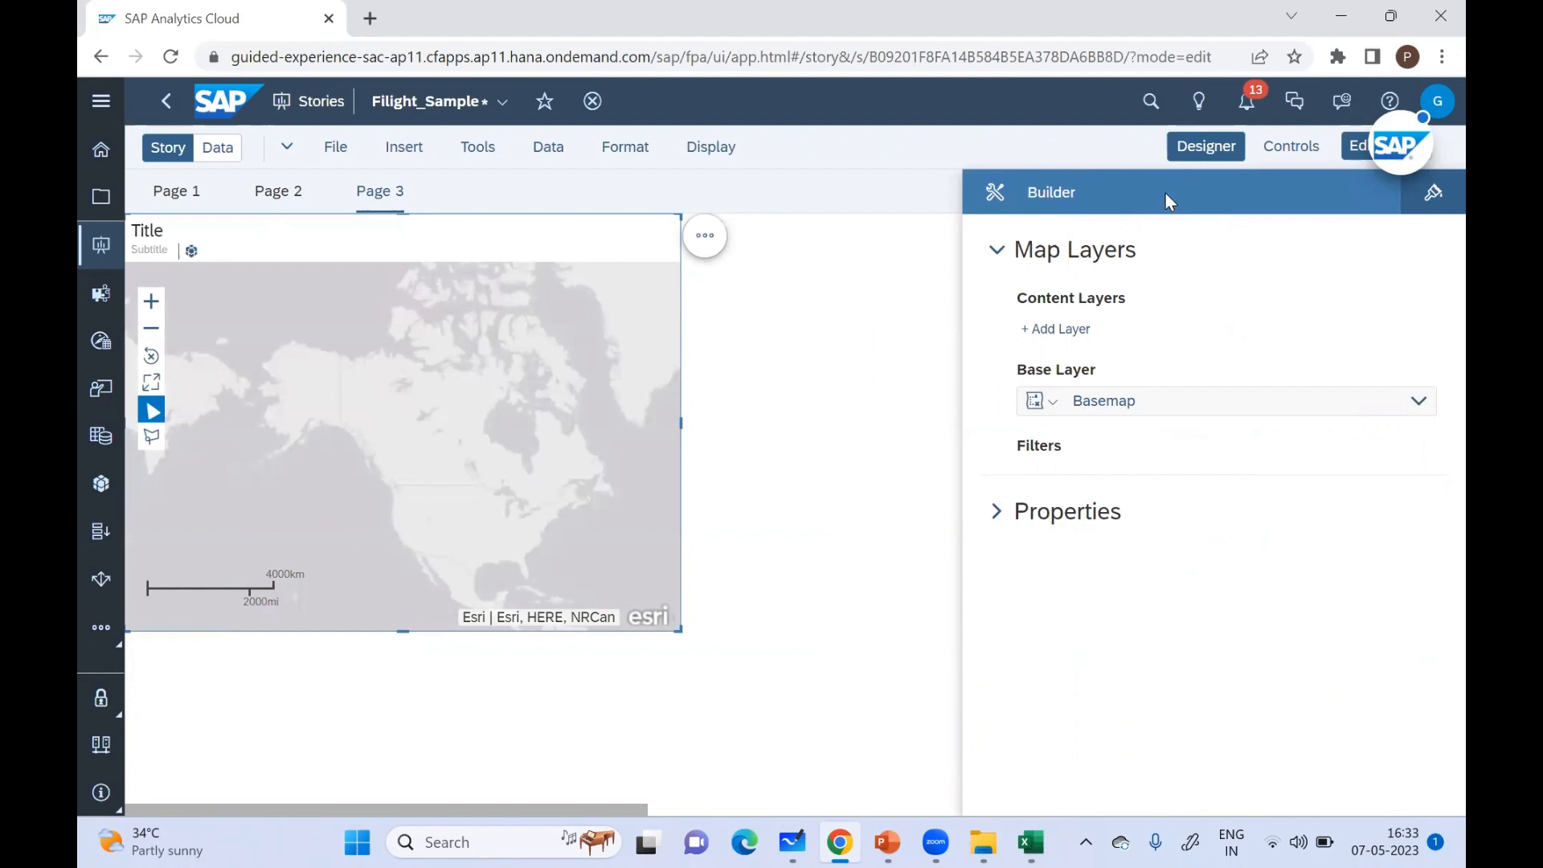
Step: Hide the Designer and enlarge the geo map in width and height so it covers more of the world
{"action": "left_click", "coordinate": [1205, 148]}
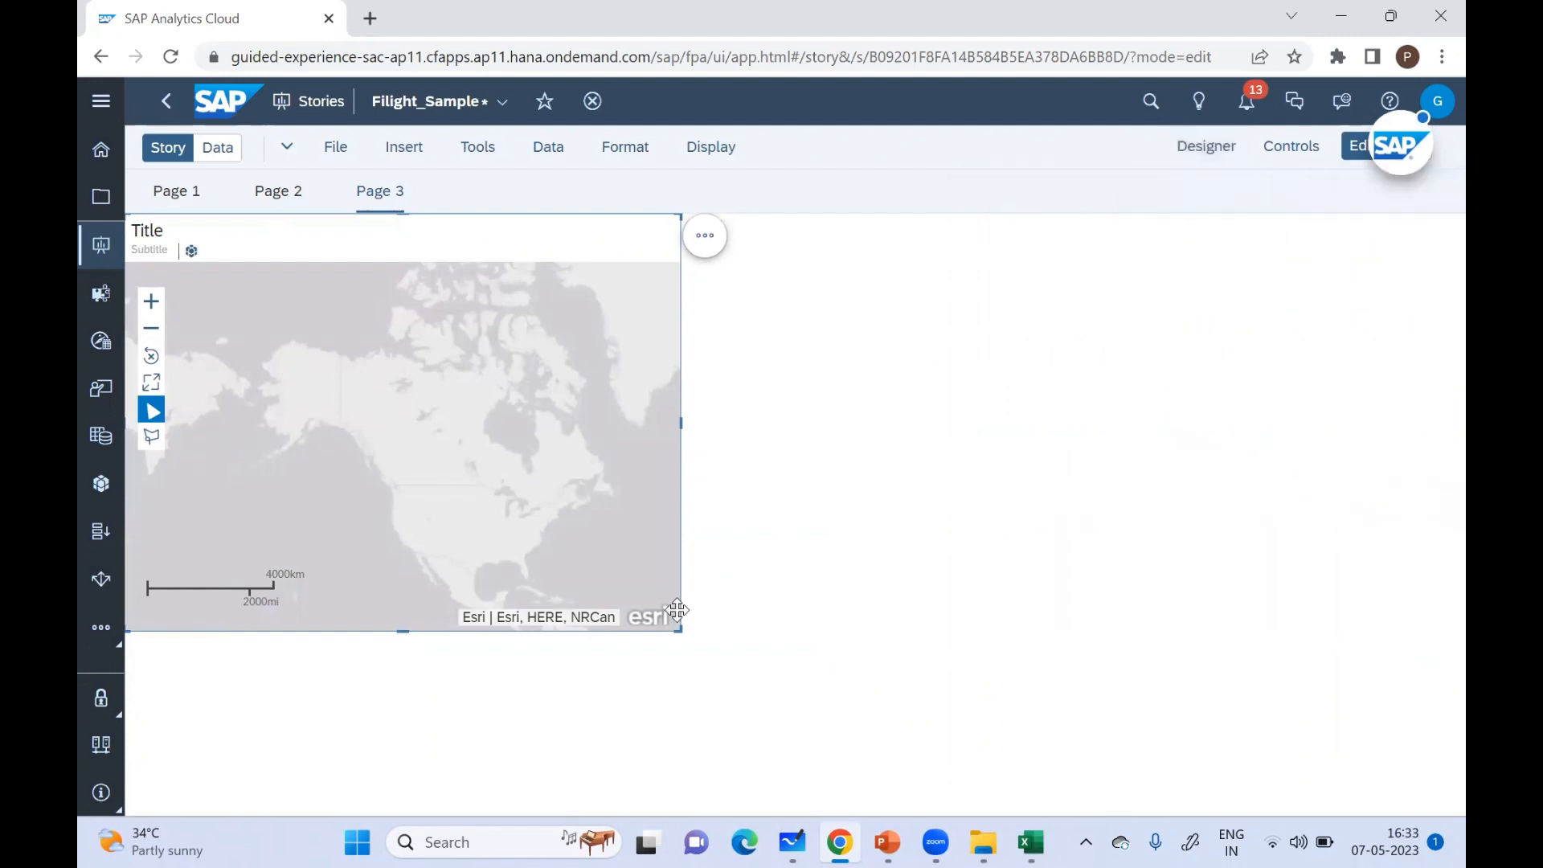
{"action": "left_click_drag", "start_coordinate": [679, 631], "coordinate": [1442, 802]}
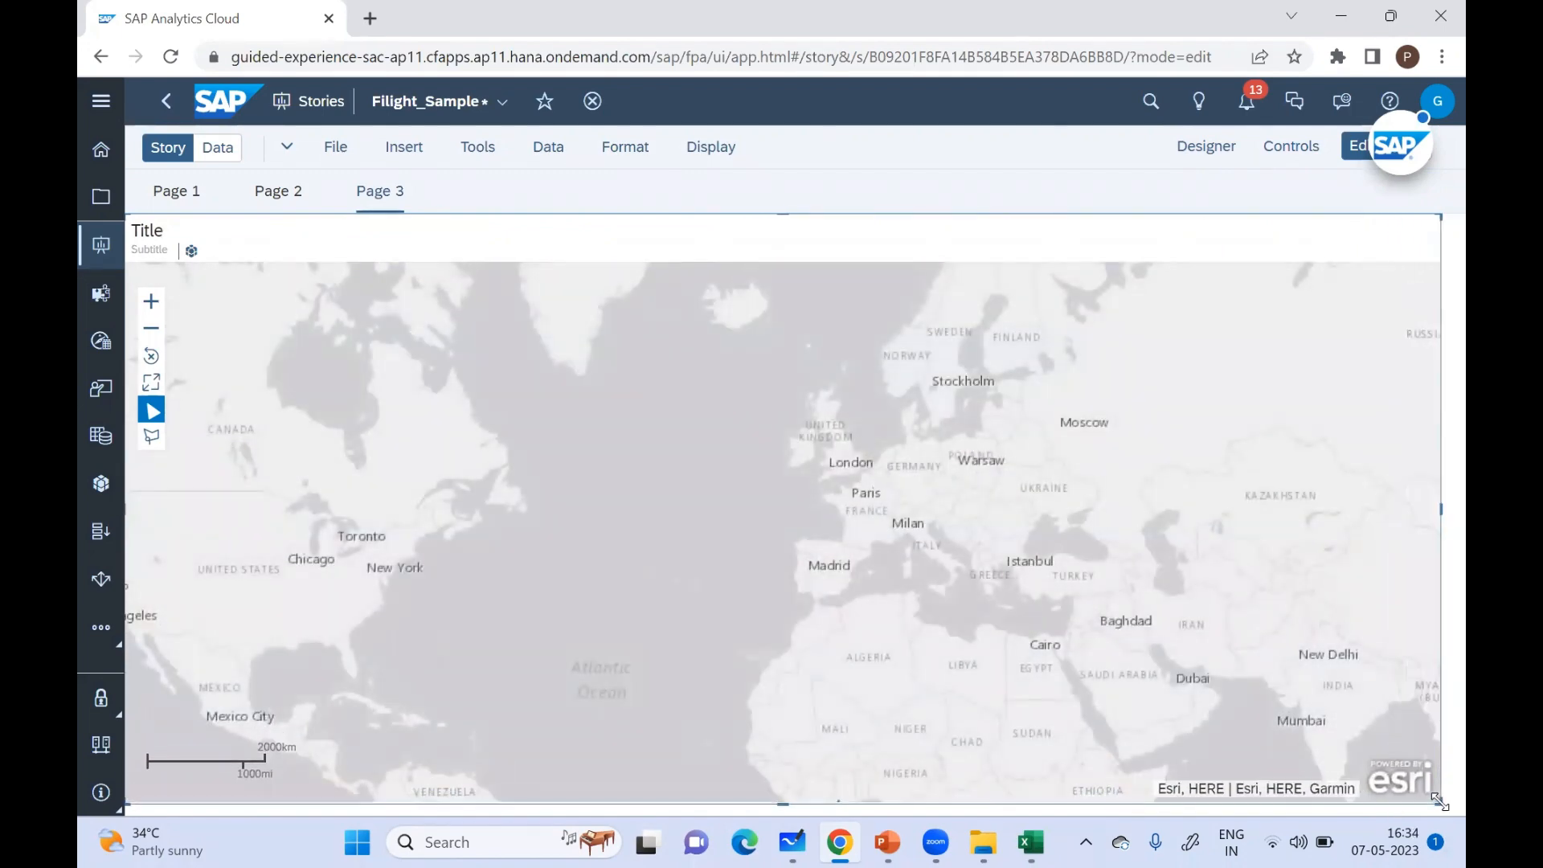
{"action": "scroll", "coordinate": [1431, 558], "scroll_direction": "down", "scroll_amount": 2}
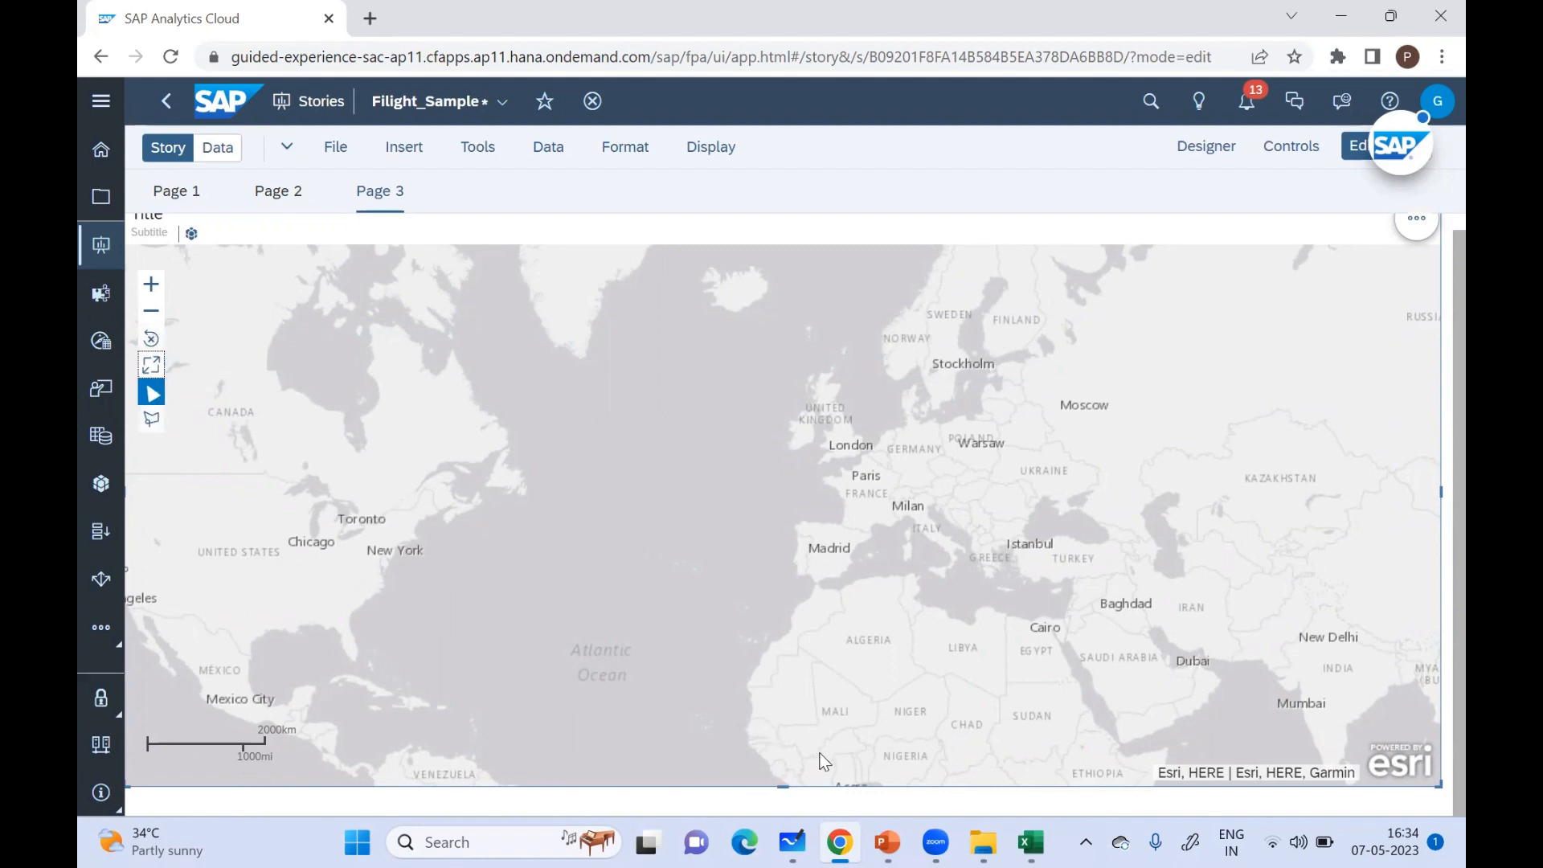
{"action": "scroll", "coordinate": [781, 784], "scroll_direction": "down", "scroll_amount": 5}
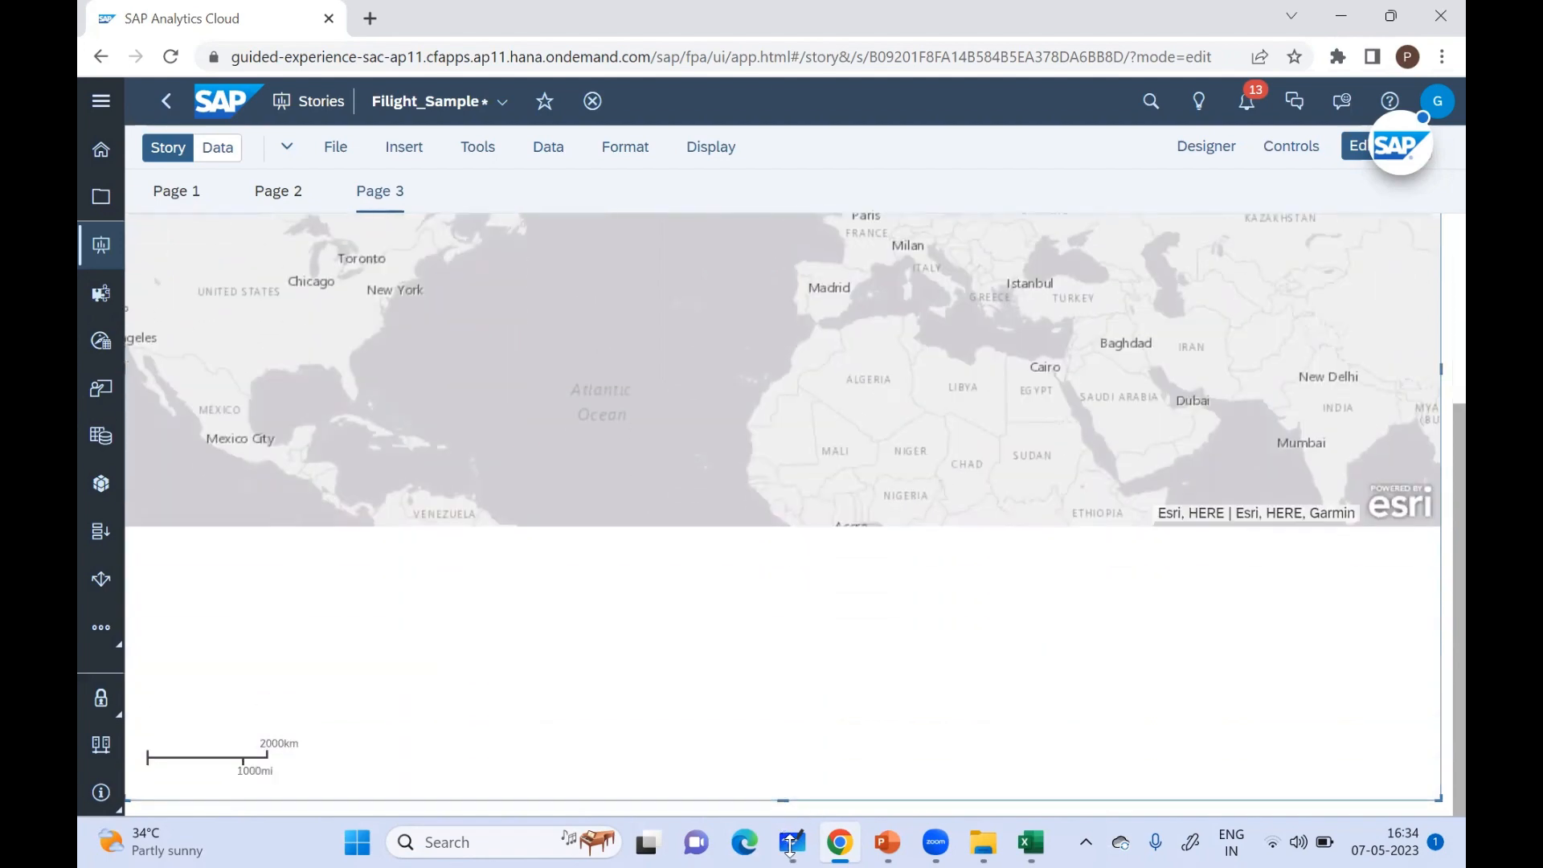
{"action": "left_click_drag", "start_coordinate": [780, 780], "coordinate": [780, 725]}
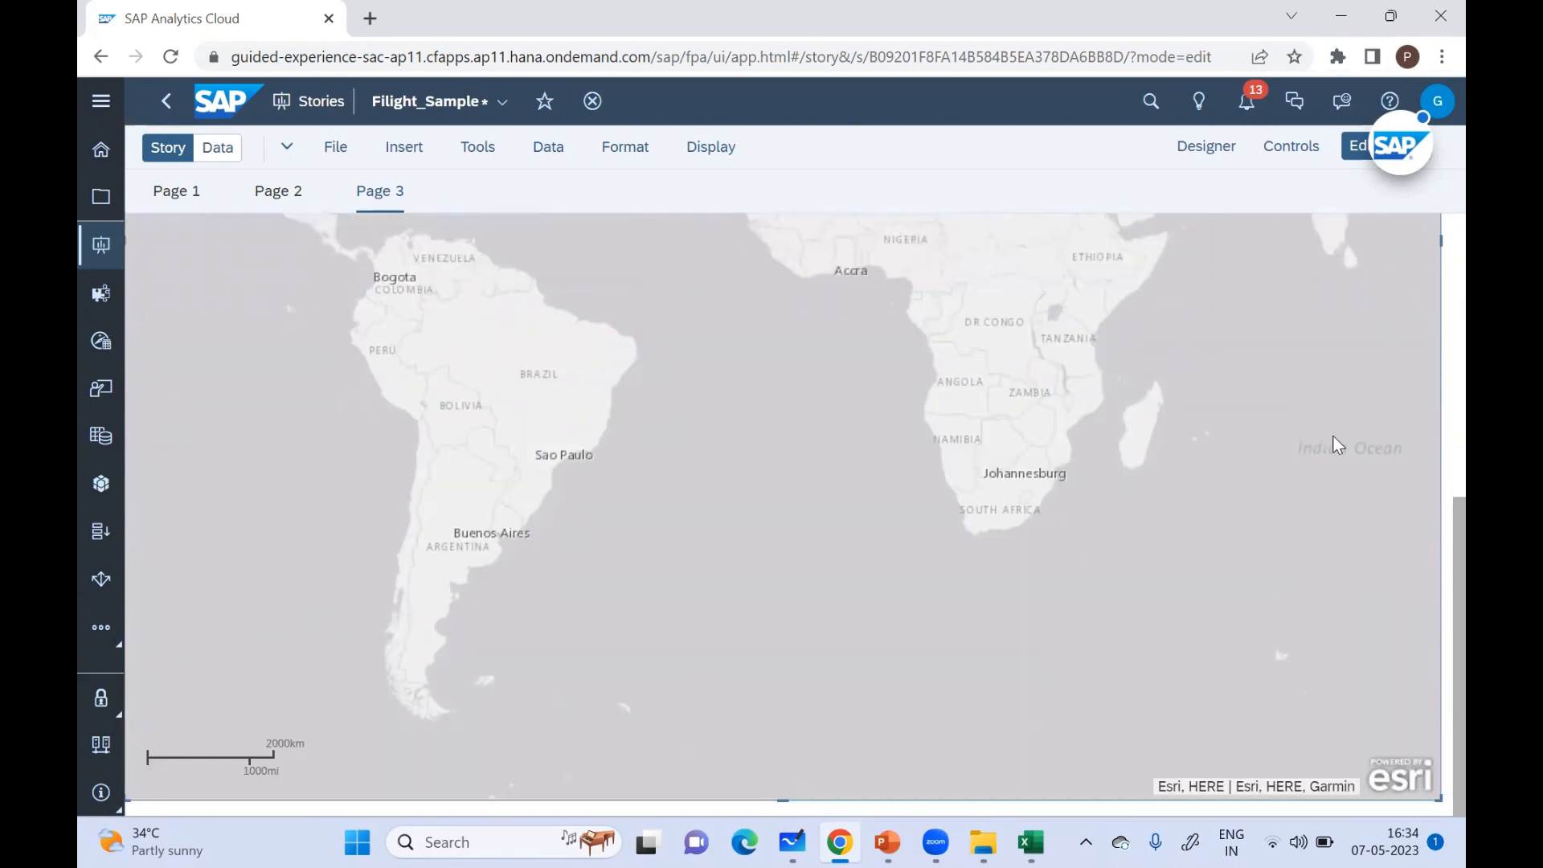
{"action": "scroll", "coordinate": [1437, 526], "scroll_direction": "up", "scroll_amount": 3}
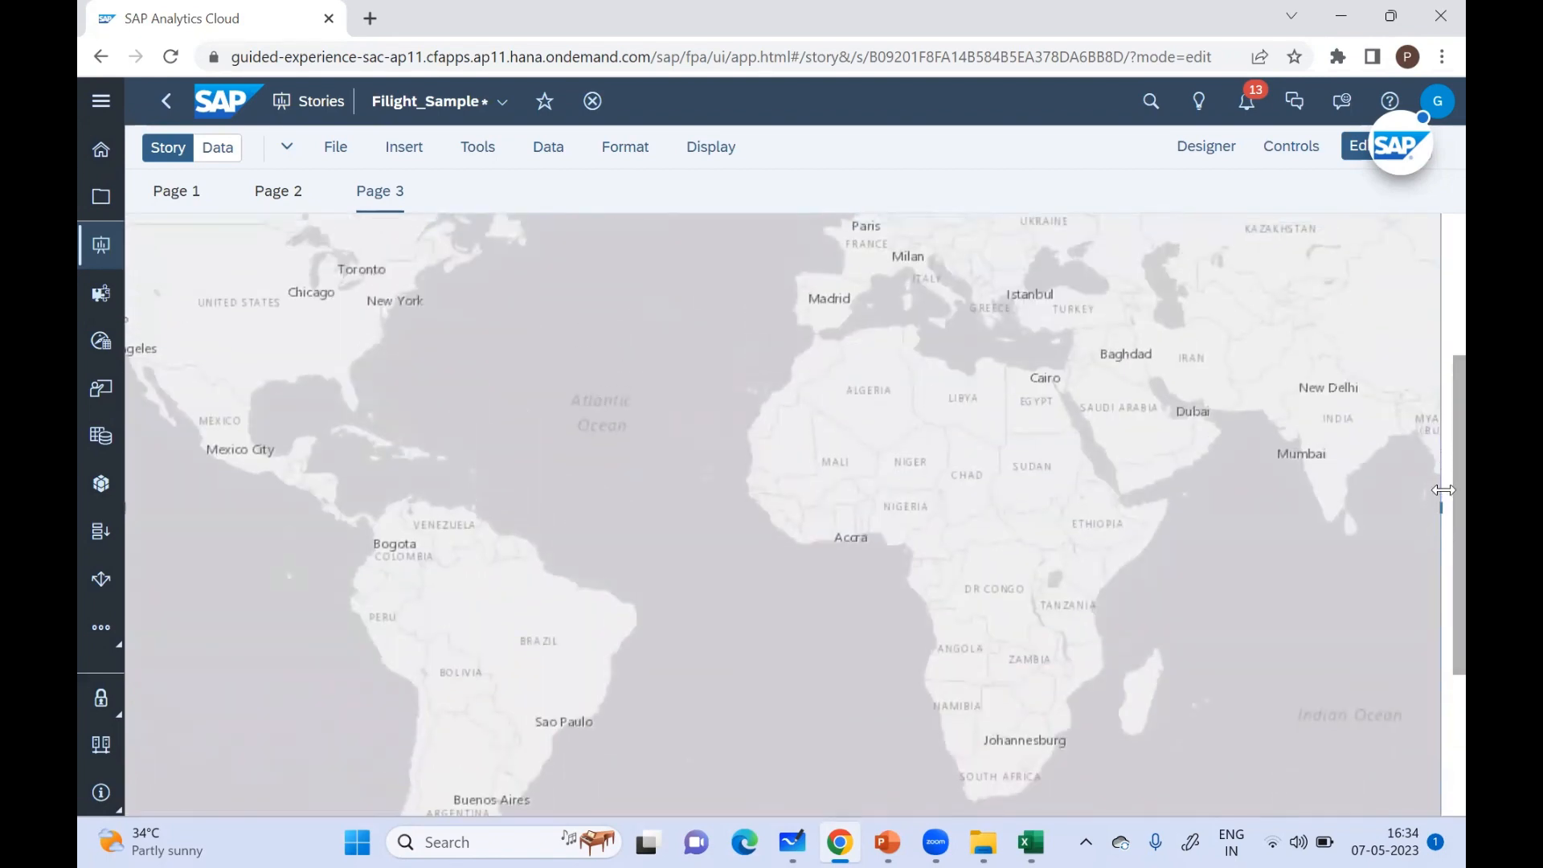
{"action": "mouse_move", "coordinate": [1443, 490]}
{"action": "left_mouse_down"}
{"action": "mouse_move", "coordinate": [1443, 477]}
{"action": "mouse_move", "coordinate": [1396, 502]}
{"action": "mouse_move", "coordinate": [1438, 498]}
{"action": "left_mouse_up"}
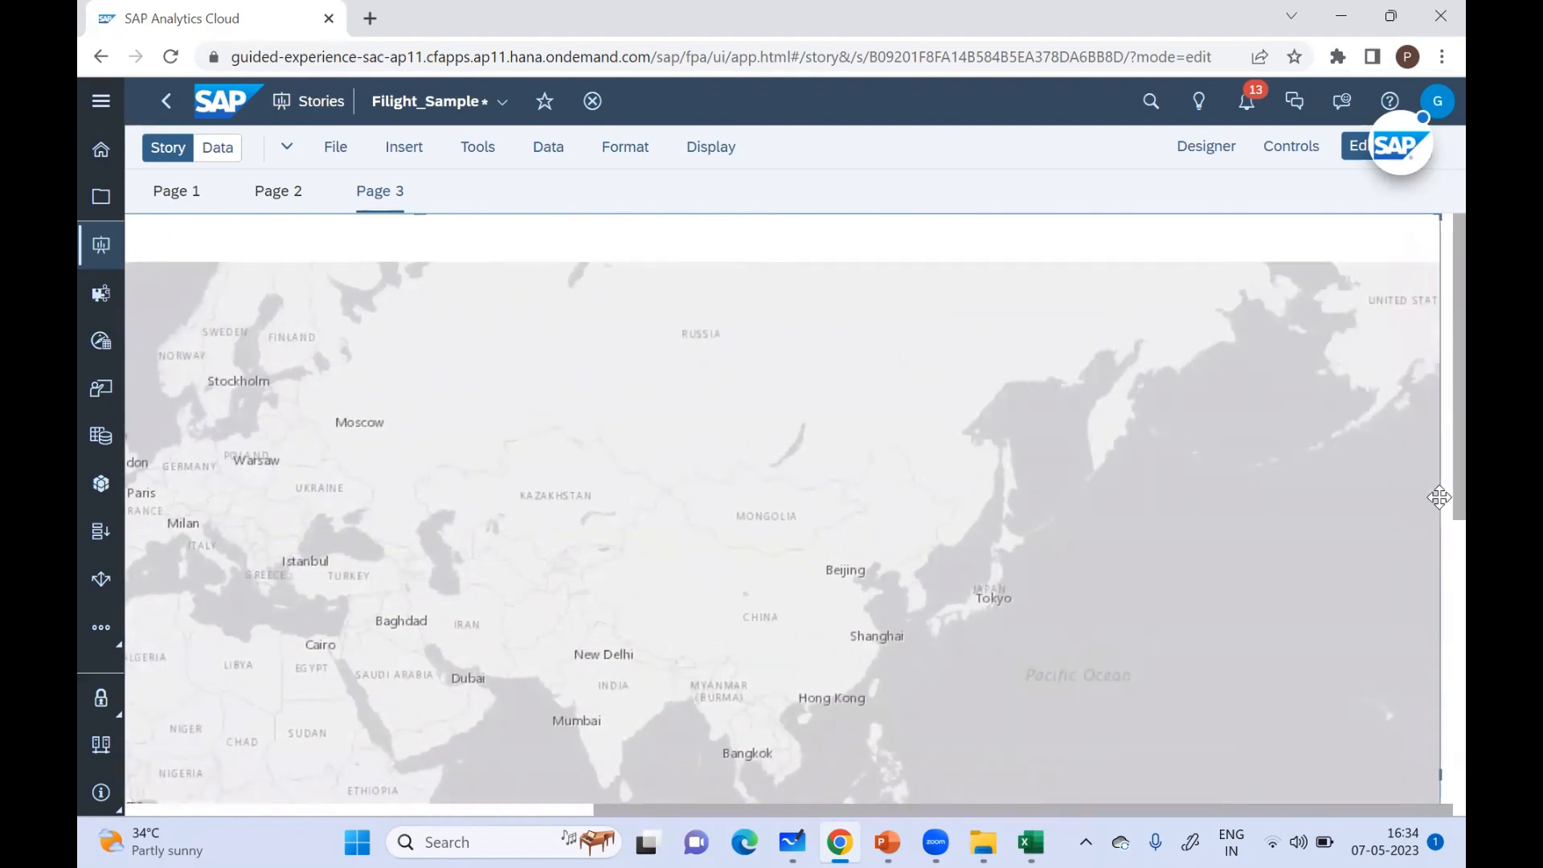
{"action": "left_click_drag", "start_coordinate": [1457, 412], "coordinate": [1432, 510]}
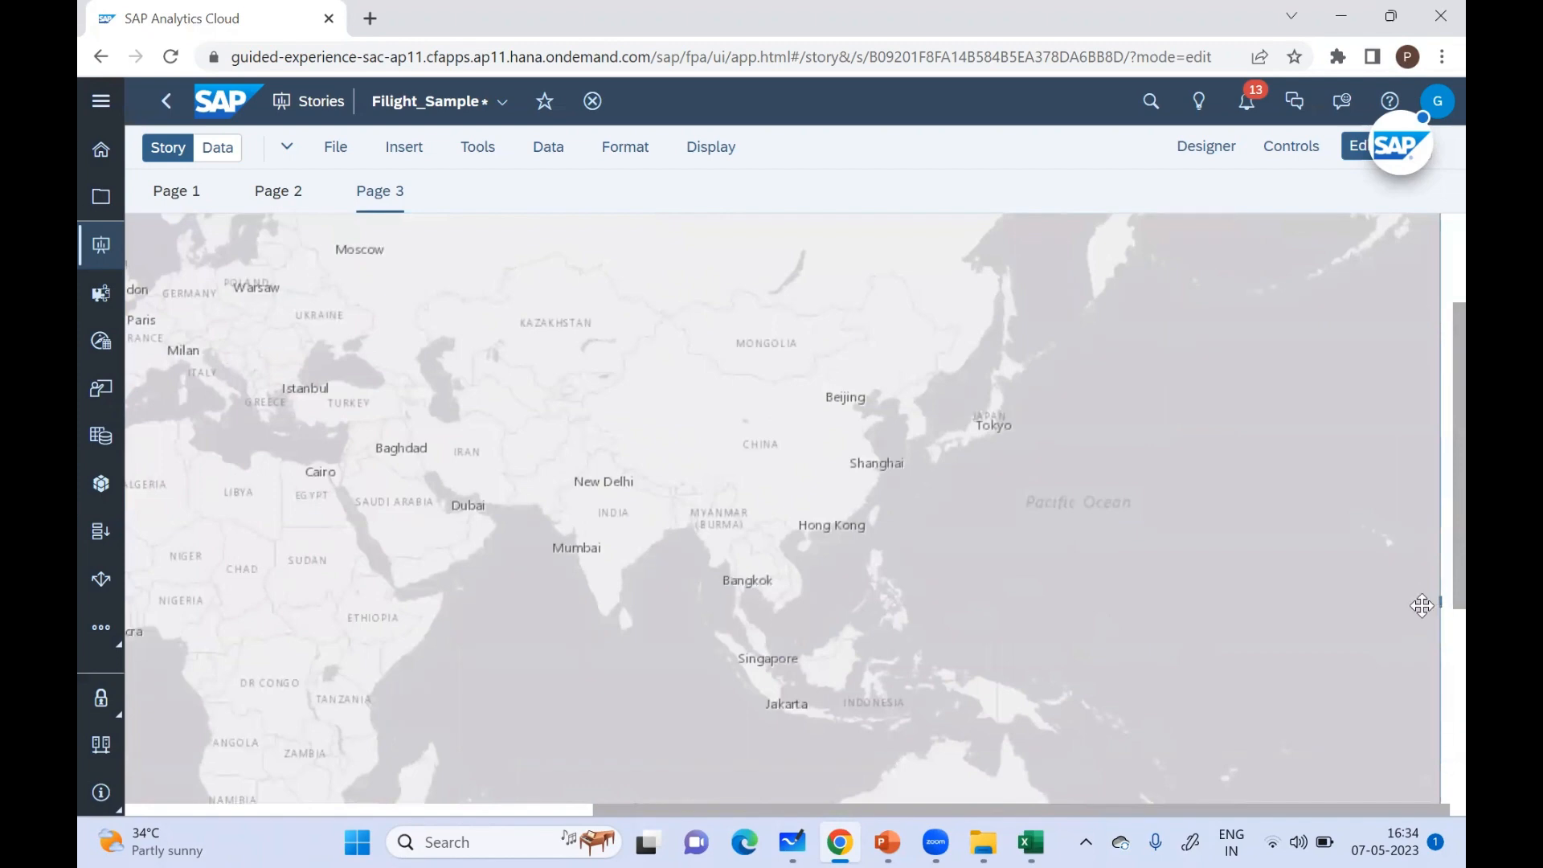
{"action": "left_click_drag", "start_coordinate": [1440, 603], "coordinate": [1308, 603]}
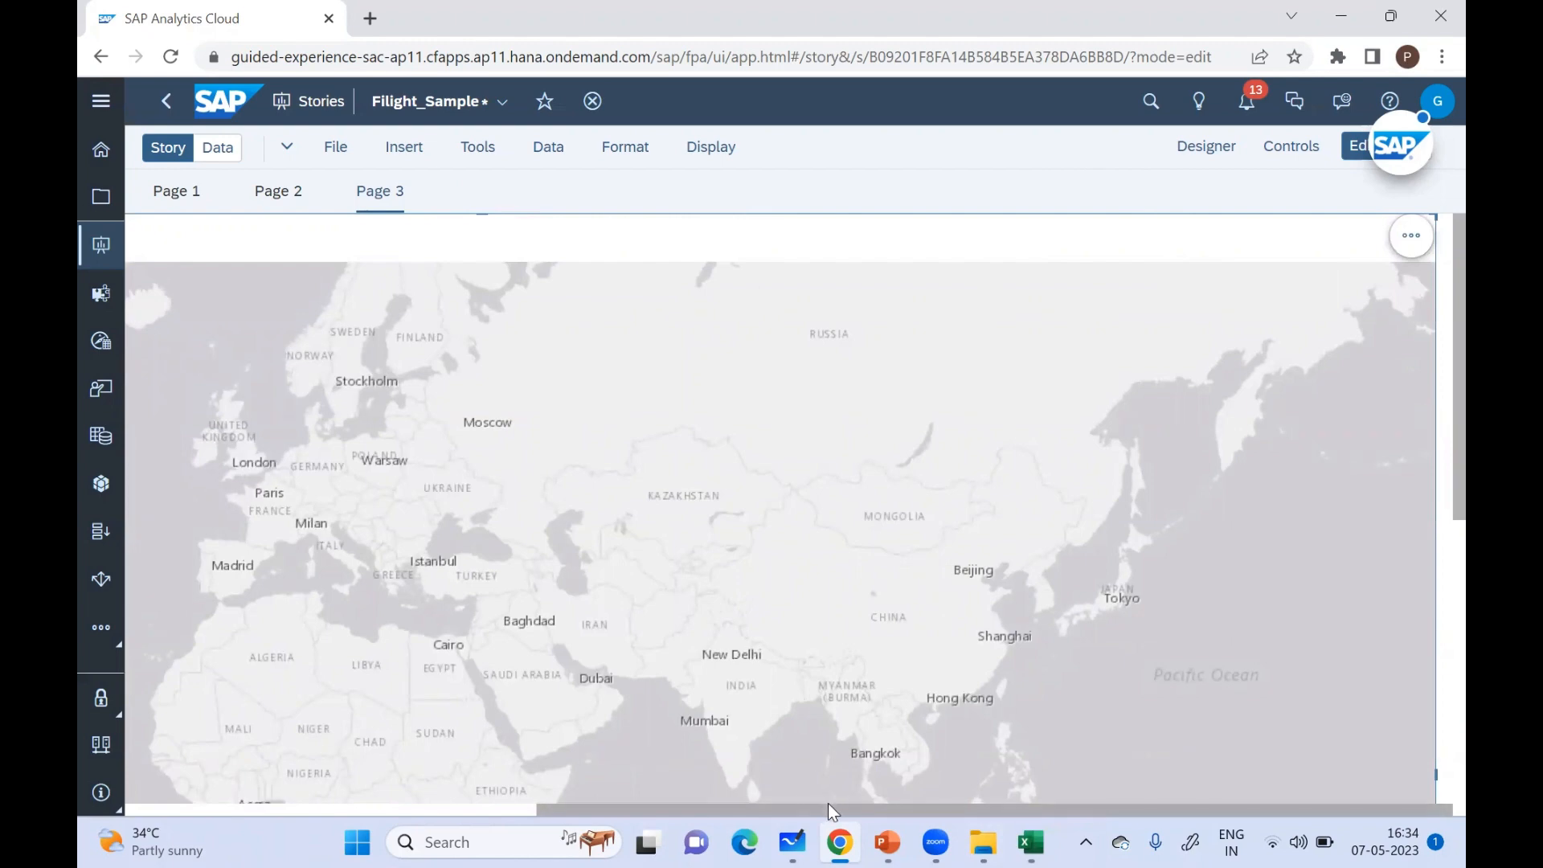
{"action": "left_click_drag", "start_coordinate": [828, 803], "coordinate": [363, 843]}
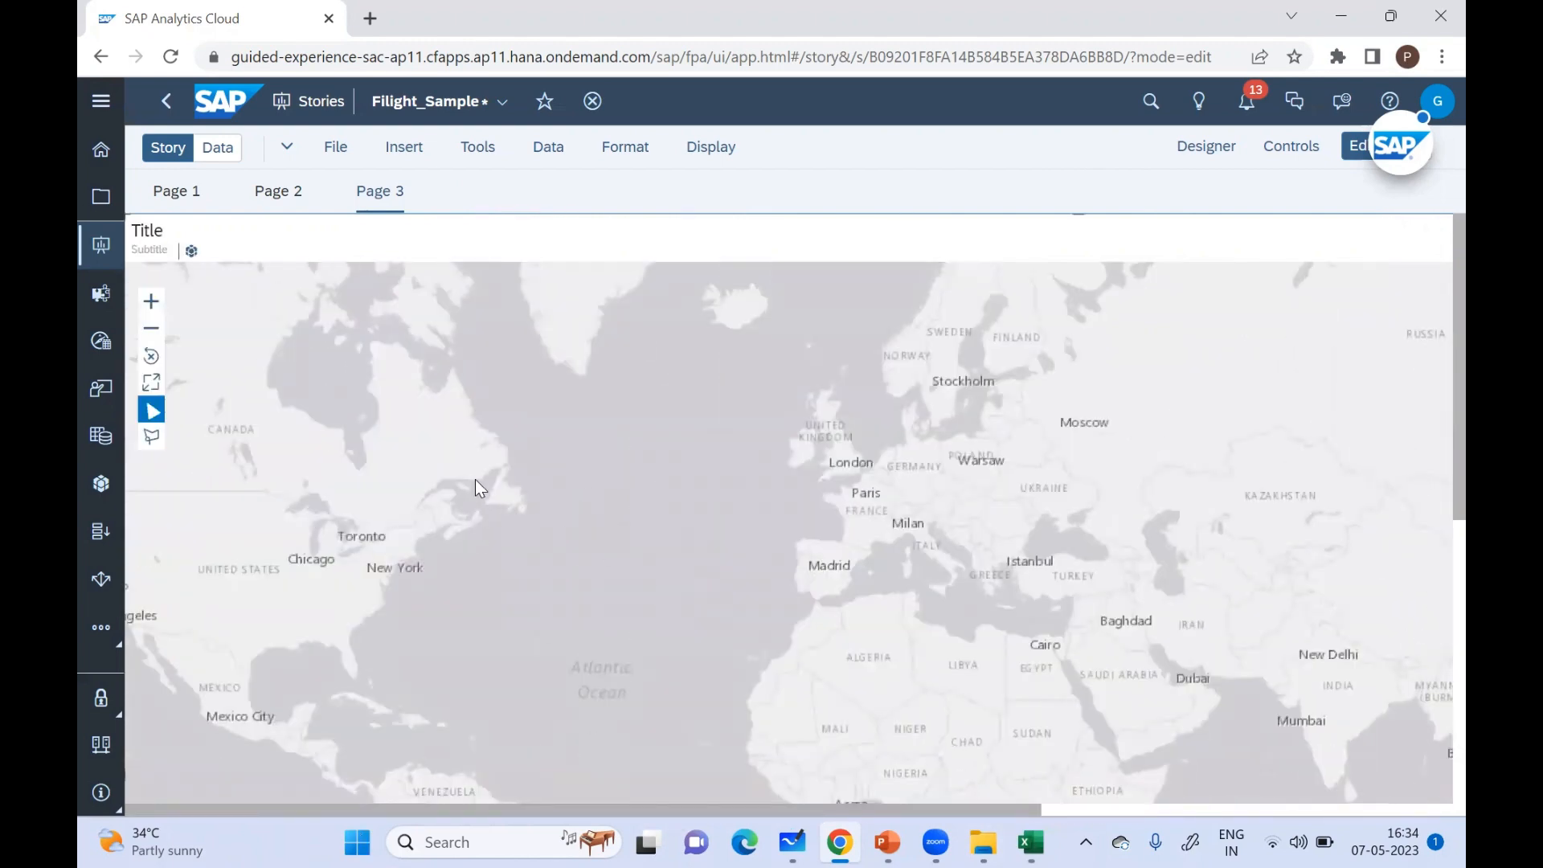
Step: Look over the world coverage of the enlarged geo map on Page 3
{"action": "left_click_drag", "start_coordinate": [478, 487], "coordinate": [362, 491]}
{"action": "left_click_drag", "start_coordinate": [892, 553], "coordinate": [488, 548]}
{"action": "left_click_drag", "start_coordinate": [764, 530], "coordinate": [373, 493]}
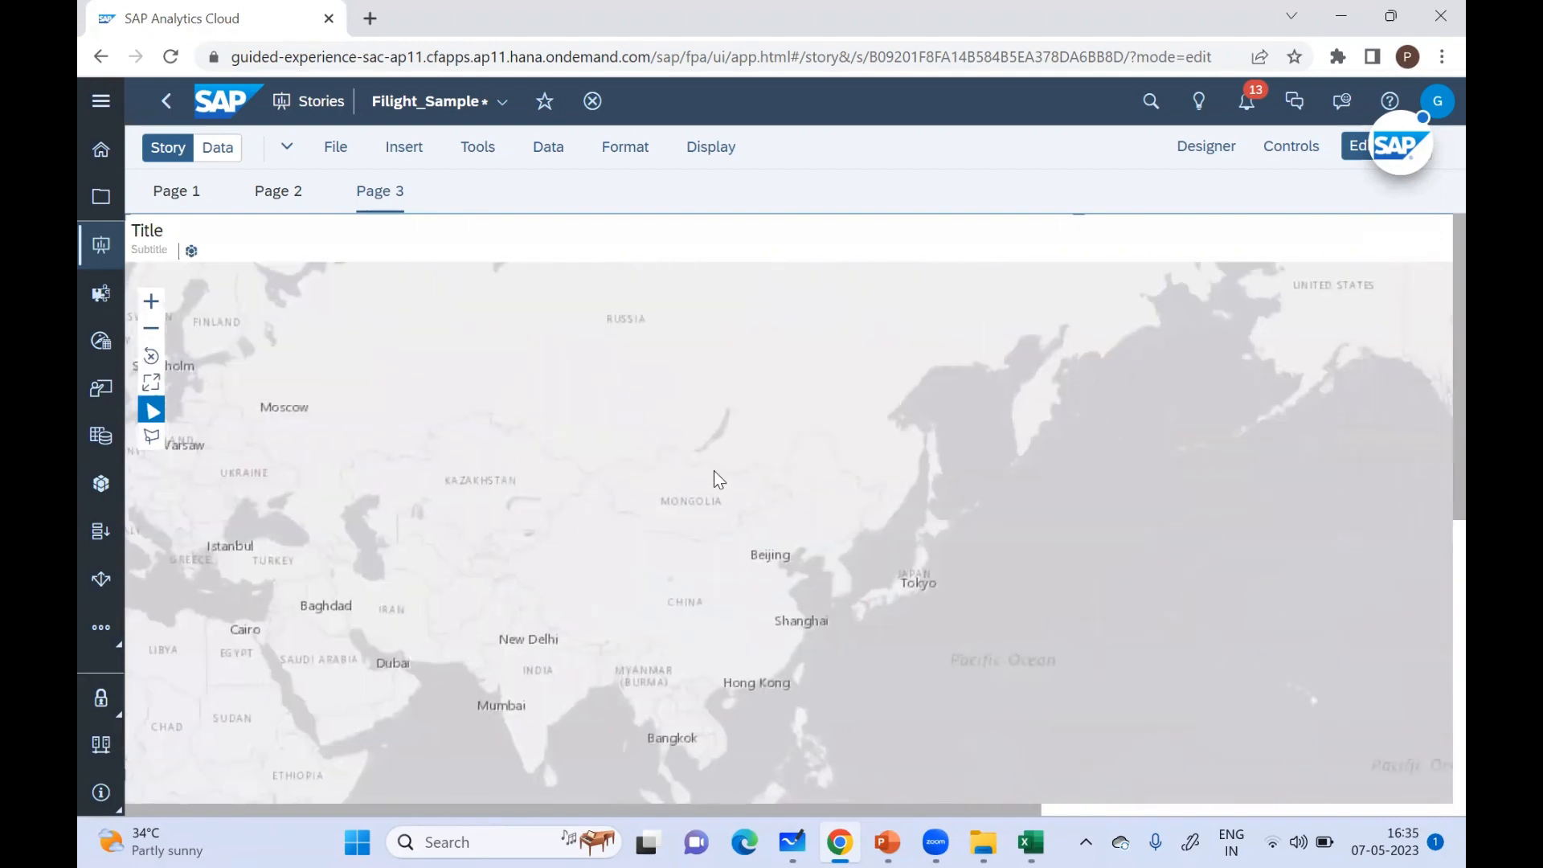
{"action": "left_click_drag", "start_coordinate": [528, 476], "coordinate": [96, 475]}
{"action": "left_click_drag", "start_coordinate": [442, 475], "coordinate": [89, 433]}
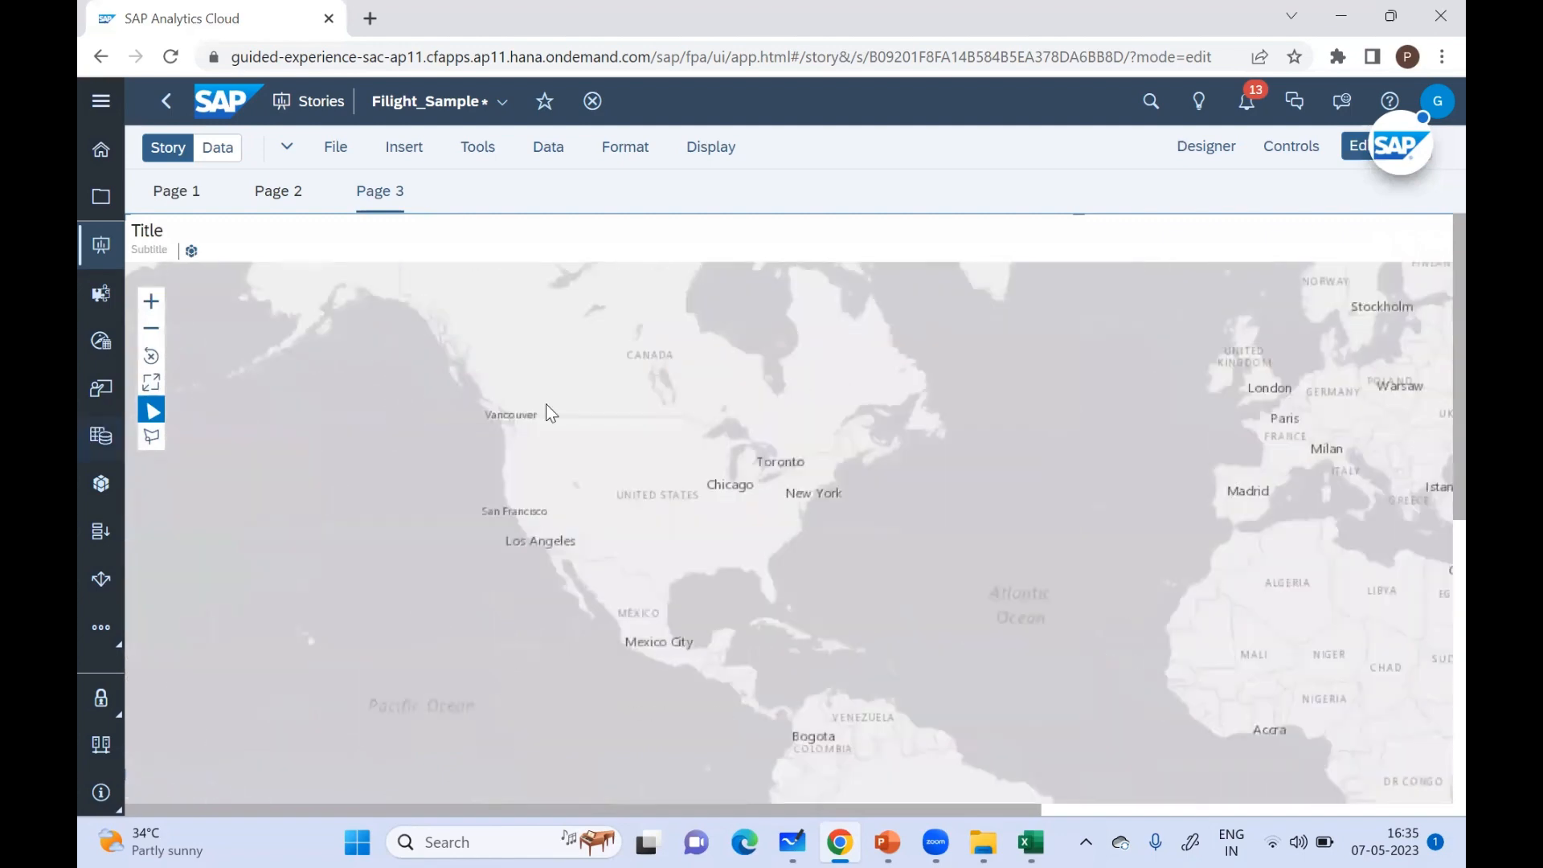
{"action": "left_click_drag", "start_coordinate": [622, 468], "coordinate": [125, 490]}
{"action": "left_click_drag", "start_coordinate": [728, 521], "coordinate": [295, 499]}
{"action": "left_click_drag", "start_coordinate": [587, 540], "coordinate": [374, 471]}
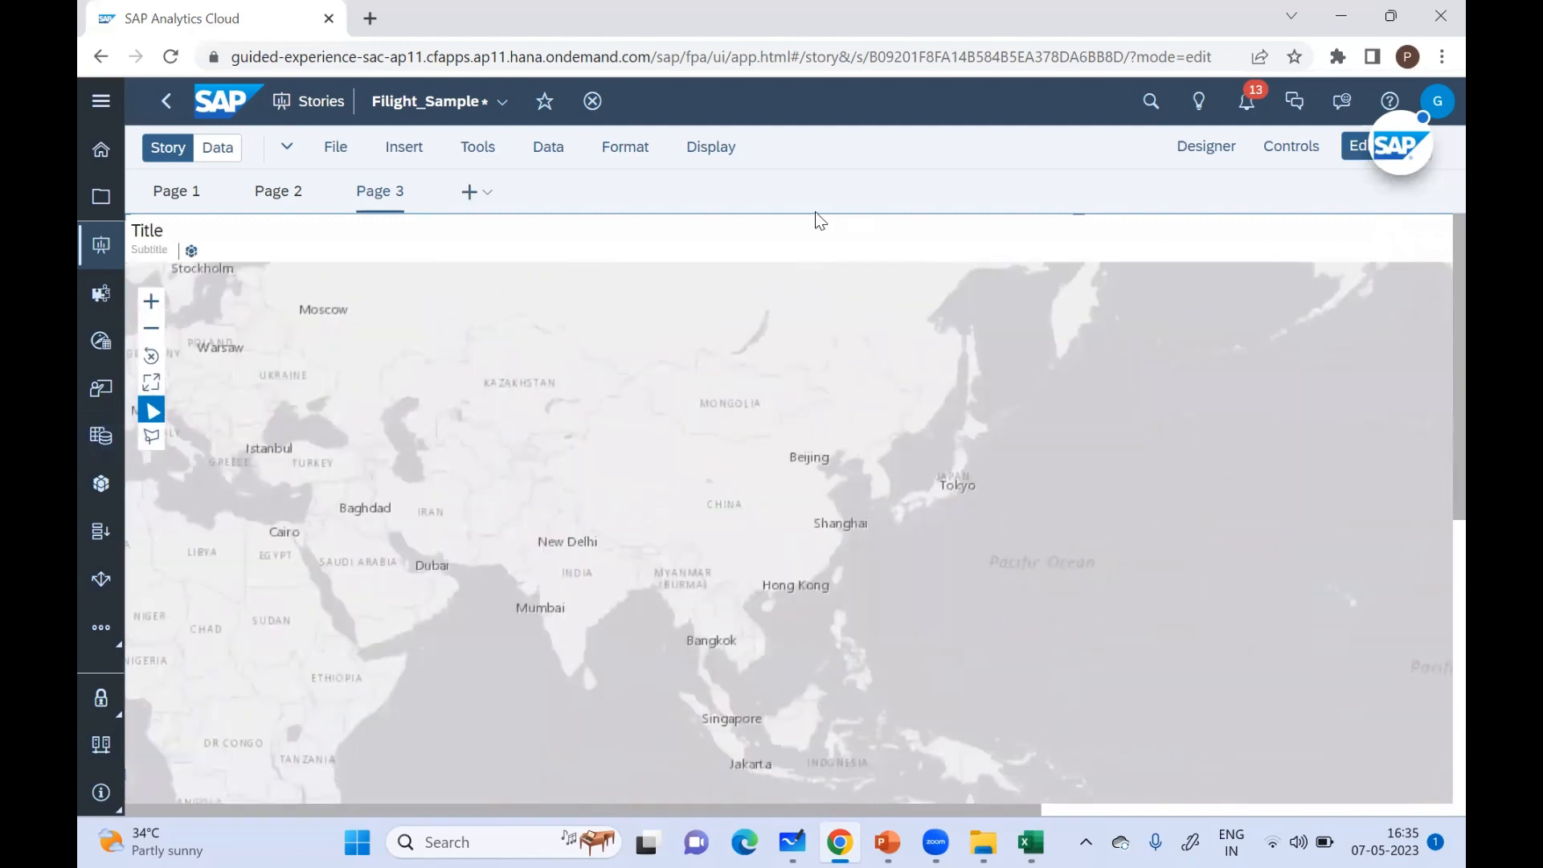
Step: Remove the oversized geo map from Page 3 and insert a new geo map in its place
{"action": "left_click_drag", "start_coordinate": [800, 214], "coordinate": [378, 383]}
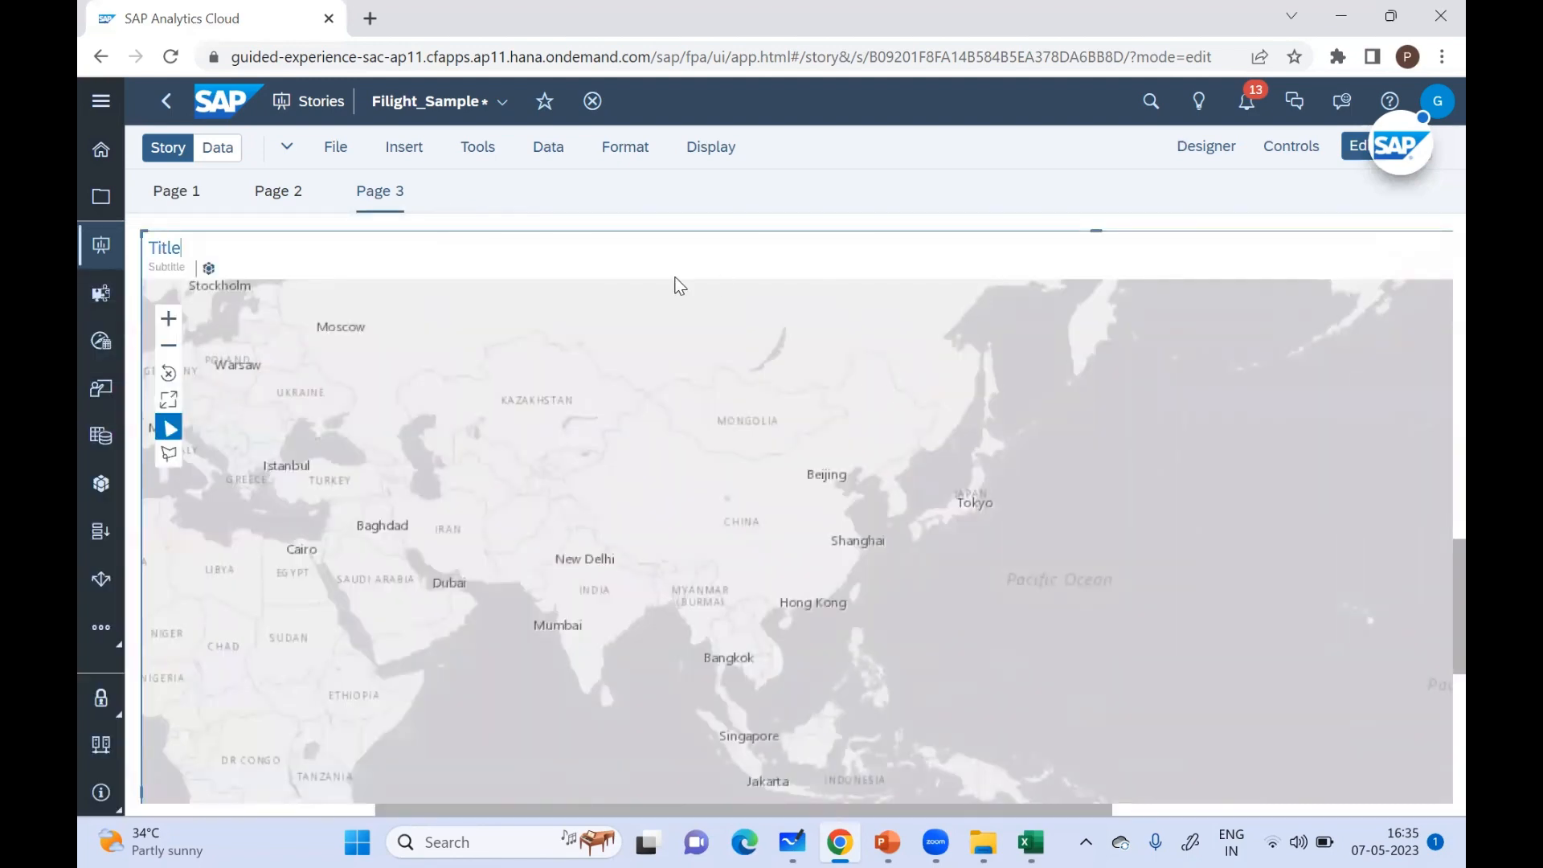
{"action": "left_click_drag", "start_coordinate": [624, 234], "coordinate": [351, 318]}
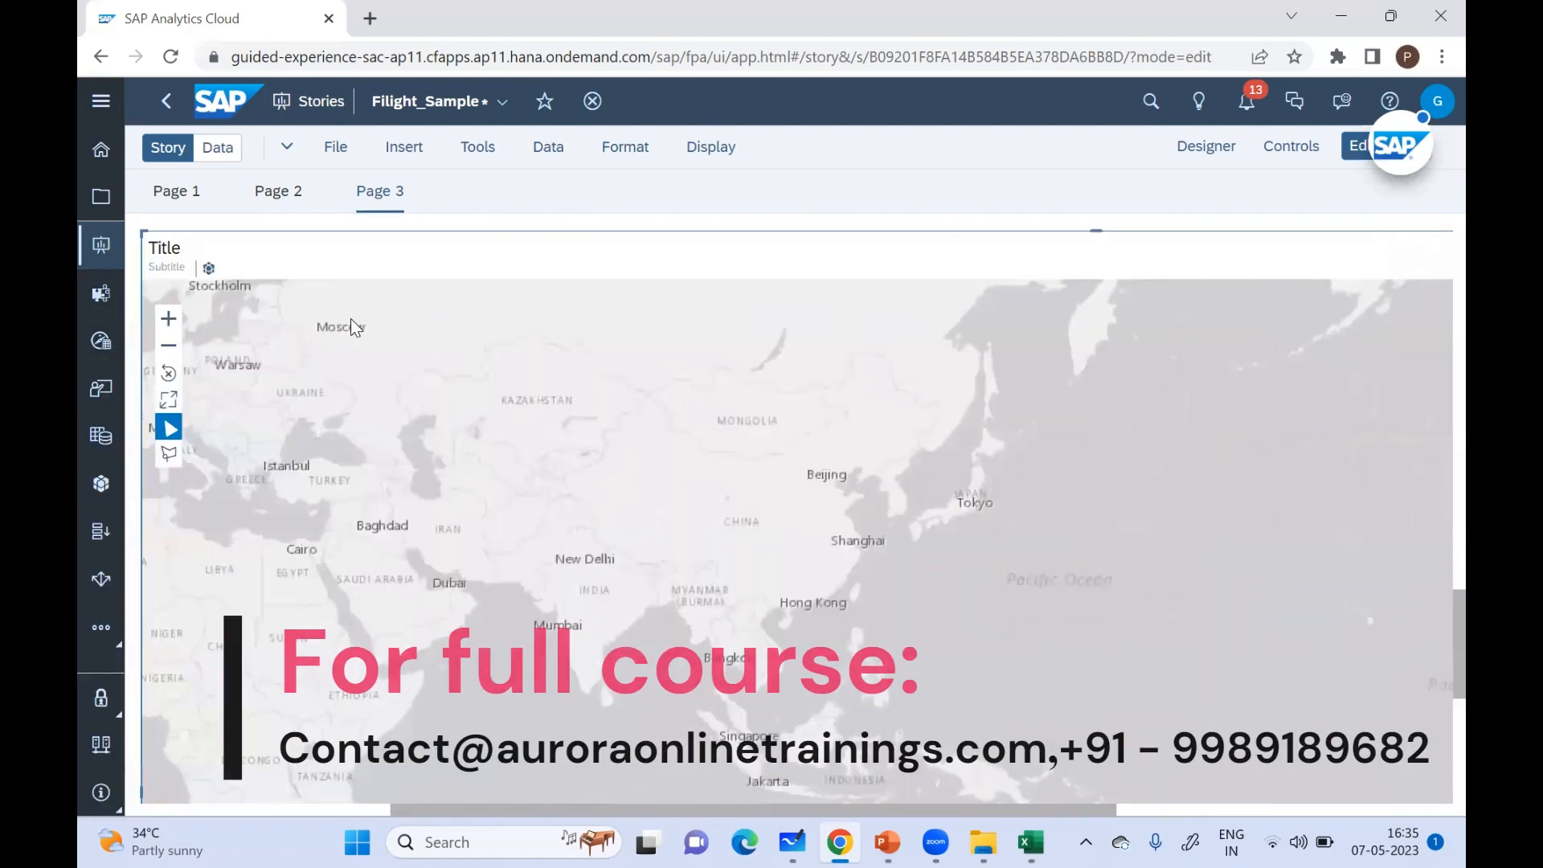
{"action": "right_click", "coordinate": [460, 231]}
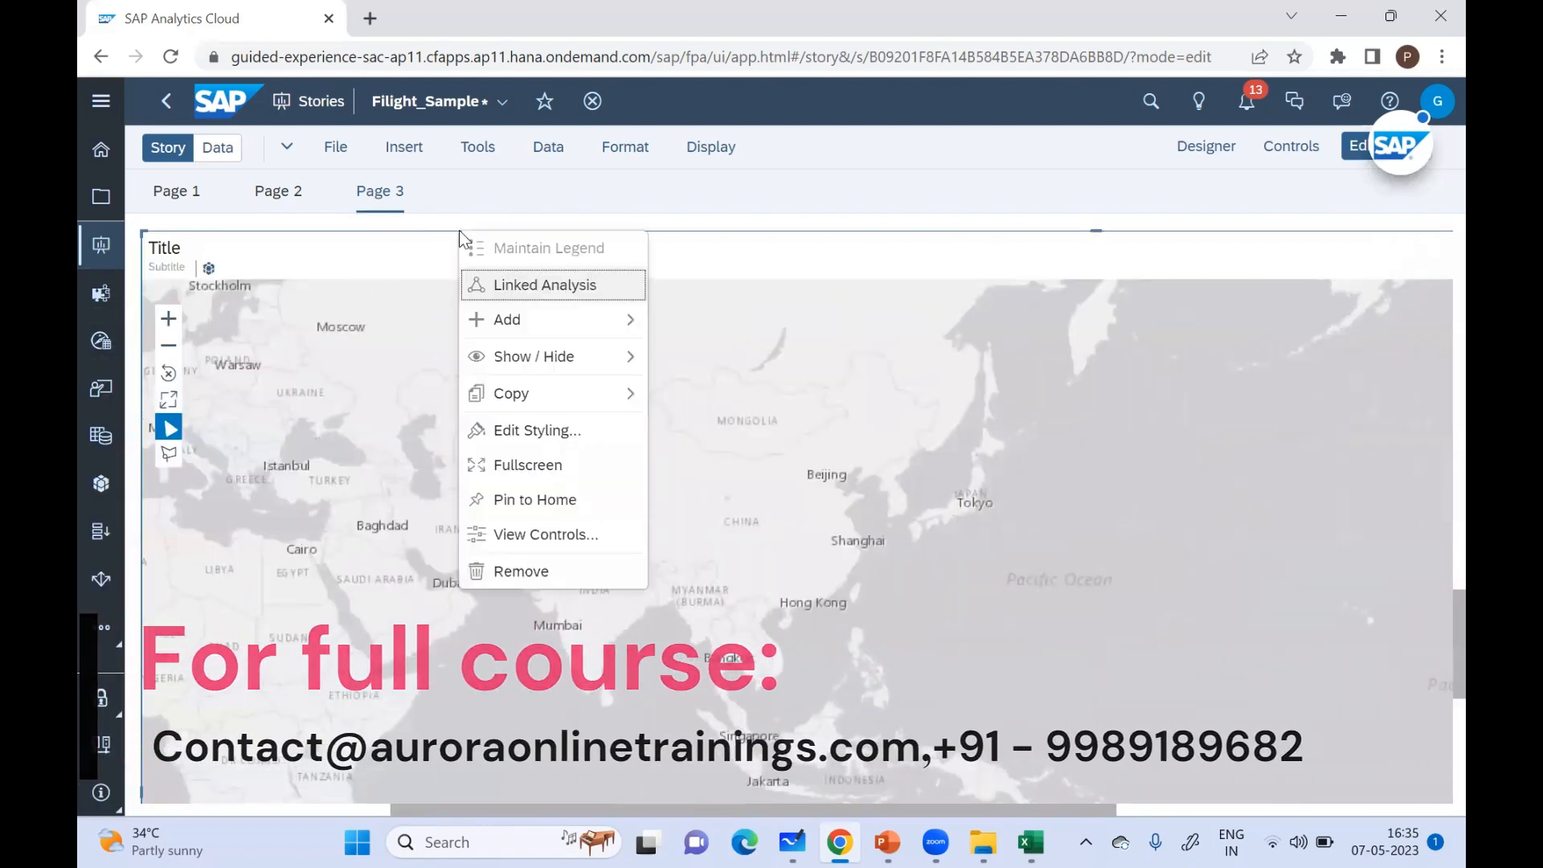
{"action": "left_click", "coordinate": [530, 571]}
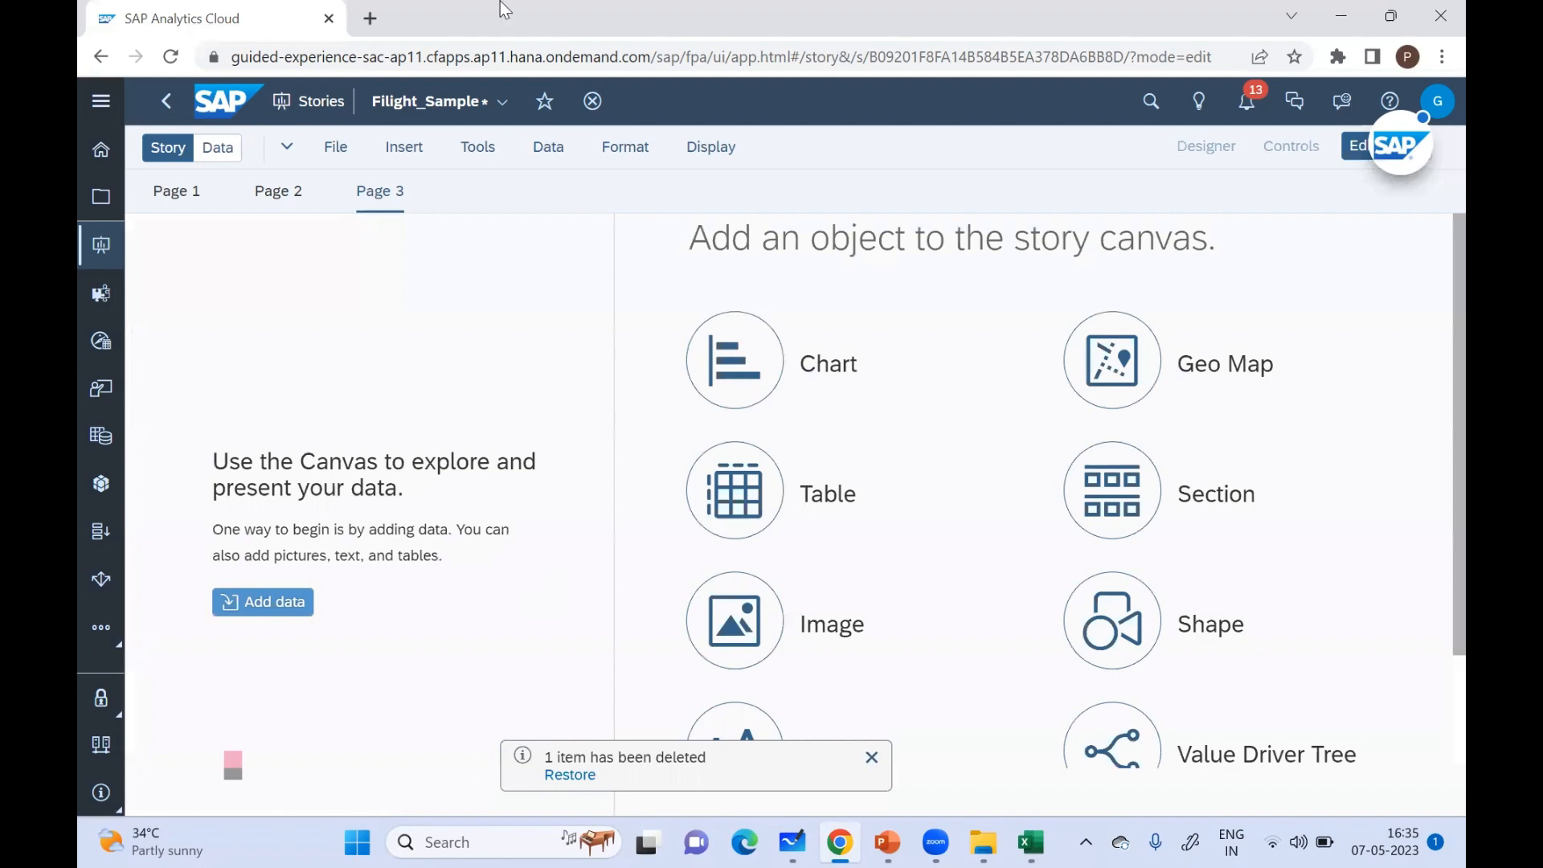
{"action": "left_click", "coordinate": [401, 147]}
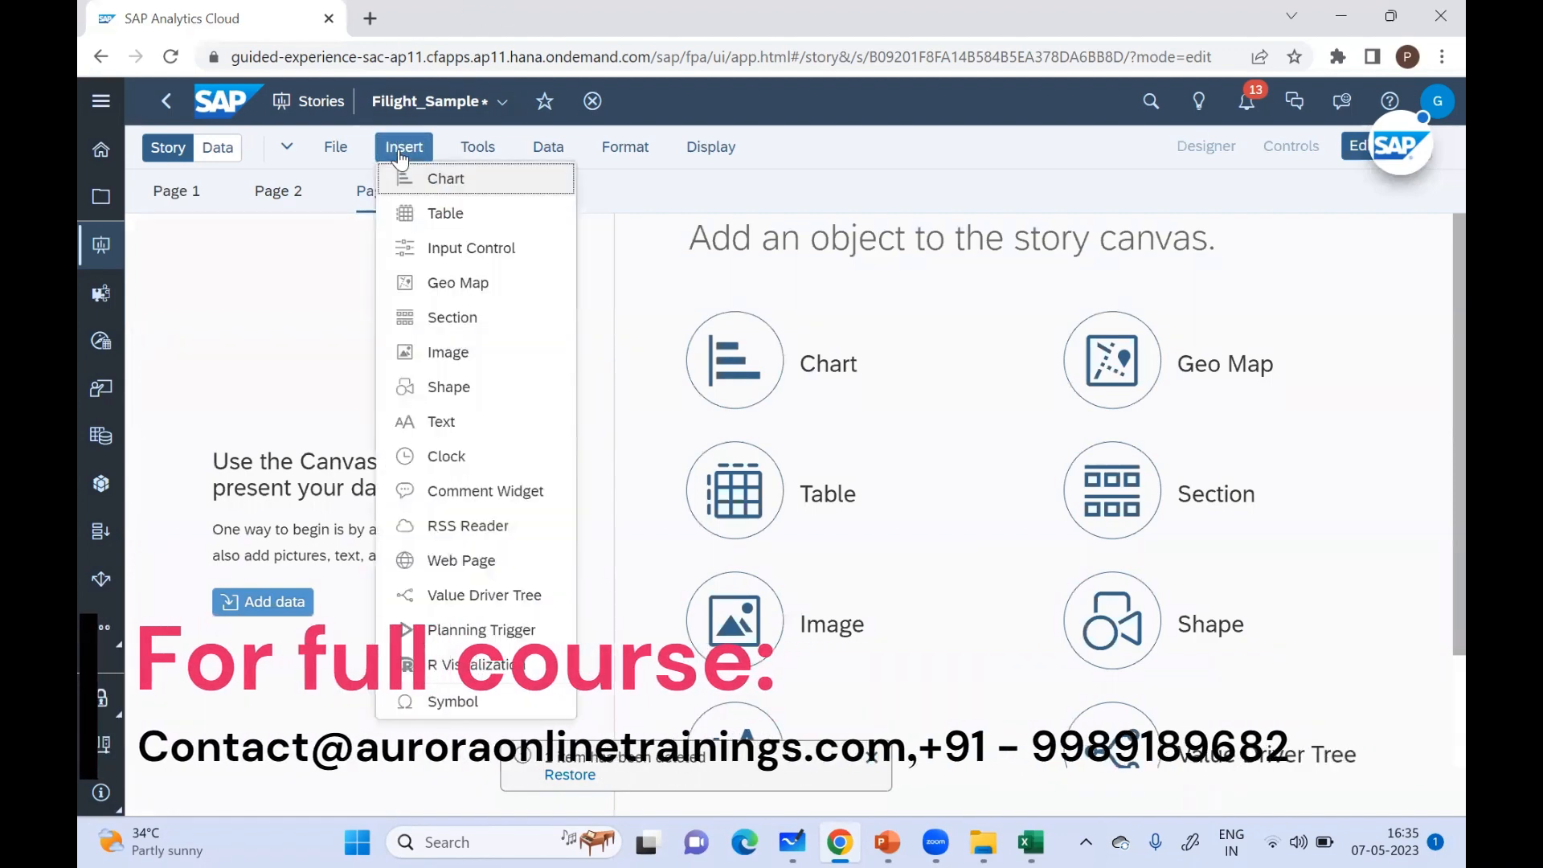
{"action": "left_click", "coordinate": [482, 281]}
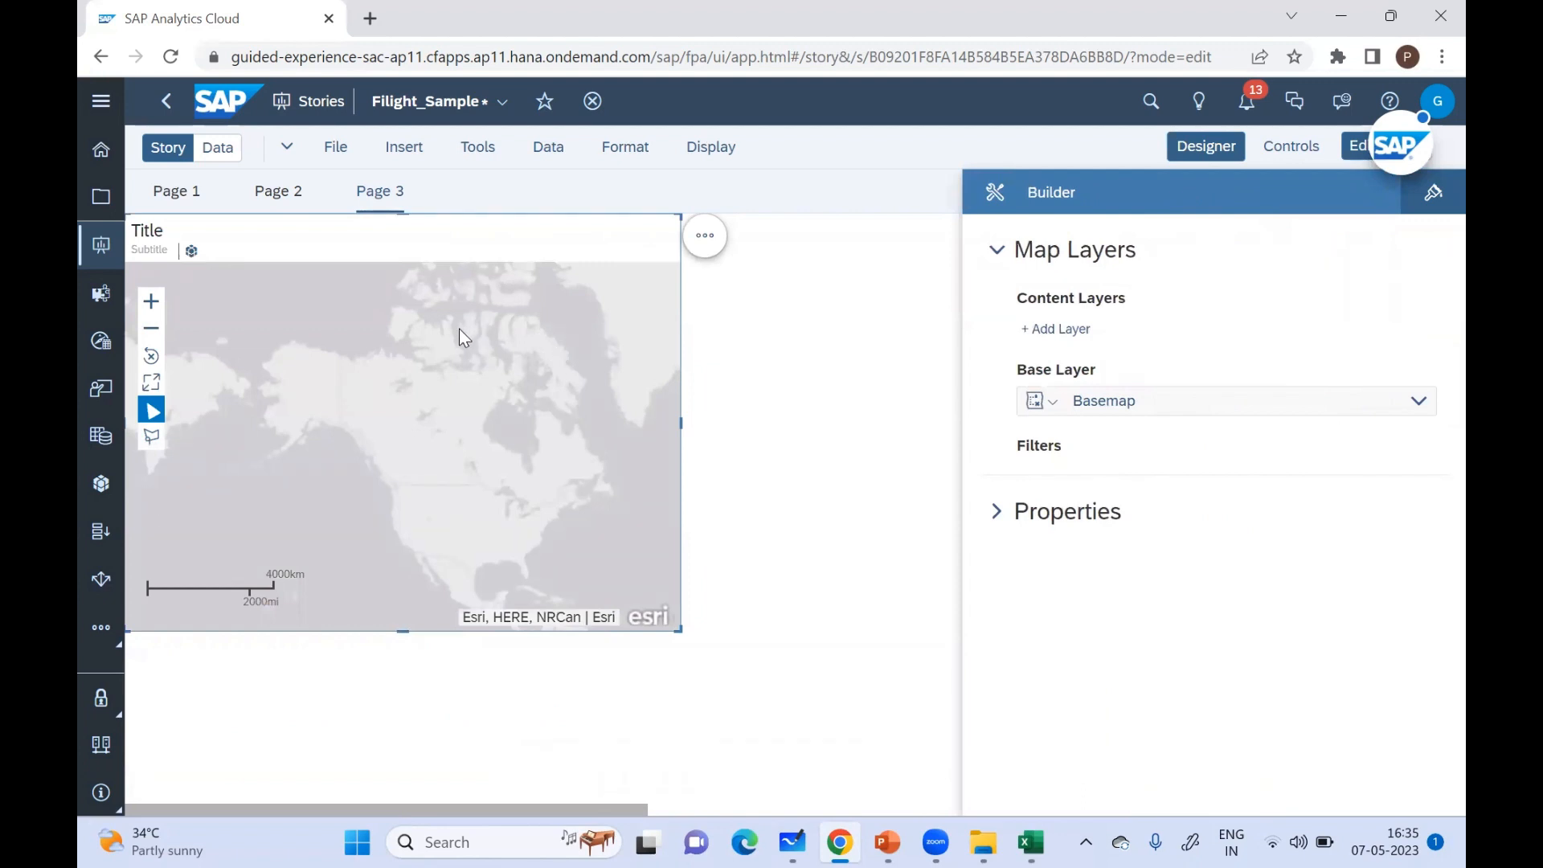
{"action": "left_click", "coordinate": [997, 513]}
{"action": "left_click", "coordinate": [996, 513]}
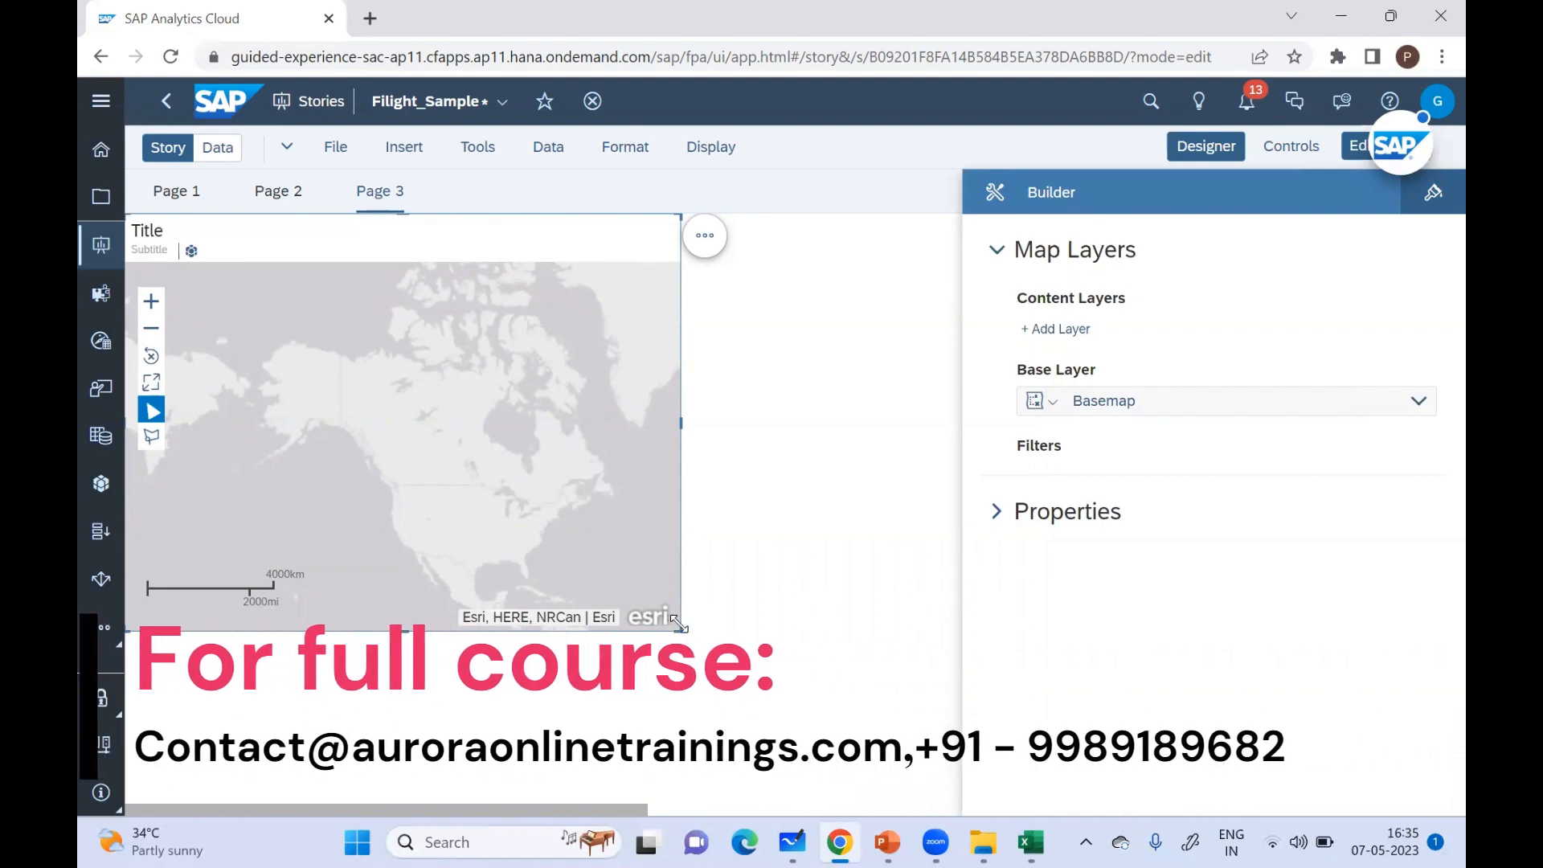
Step: Enlarge the new geo map in width and height so it nearly fills the canvas width, with the Designer hidden
{"action": "left_click_drag", "start_coordinate": [684, 631], "coordinate": [968, 732]}
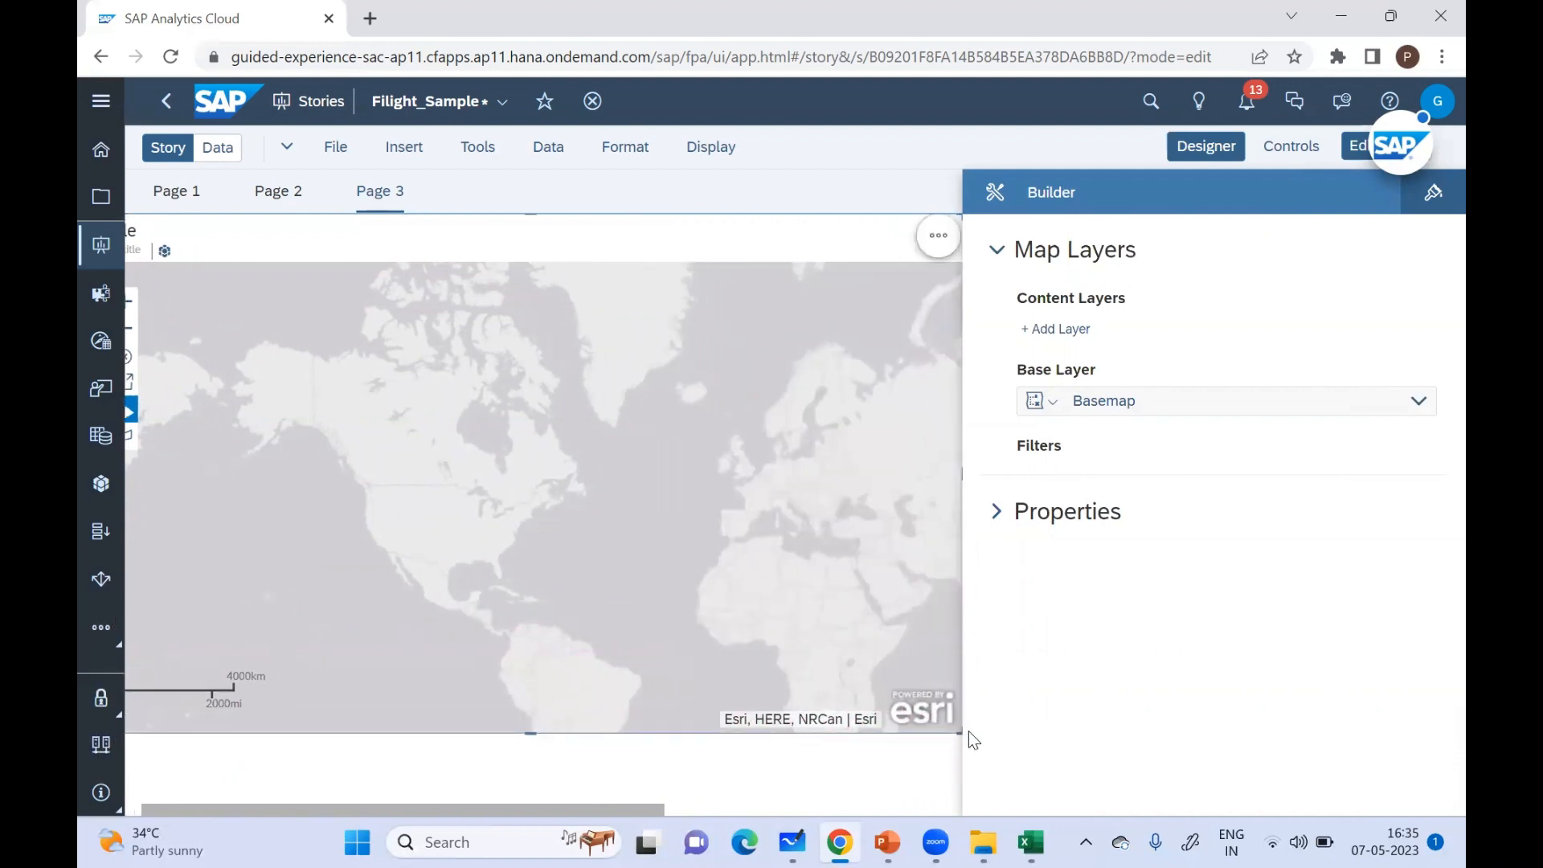
{"action": "left_click_drag", "start_coordinate": [434, 440], "coordinate": [303, 378]}
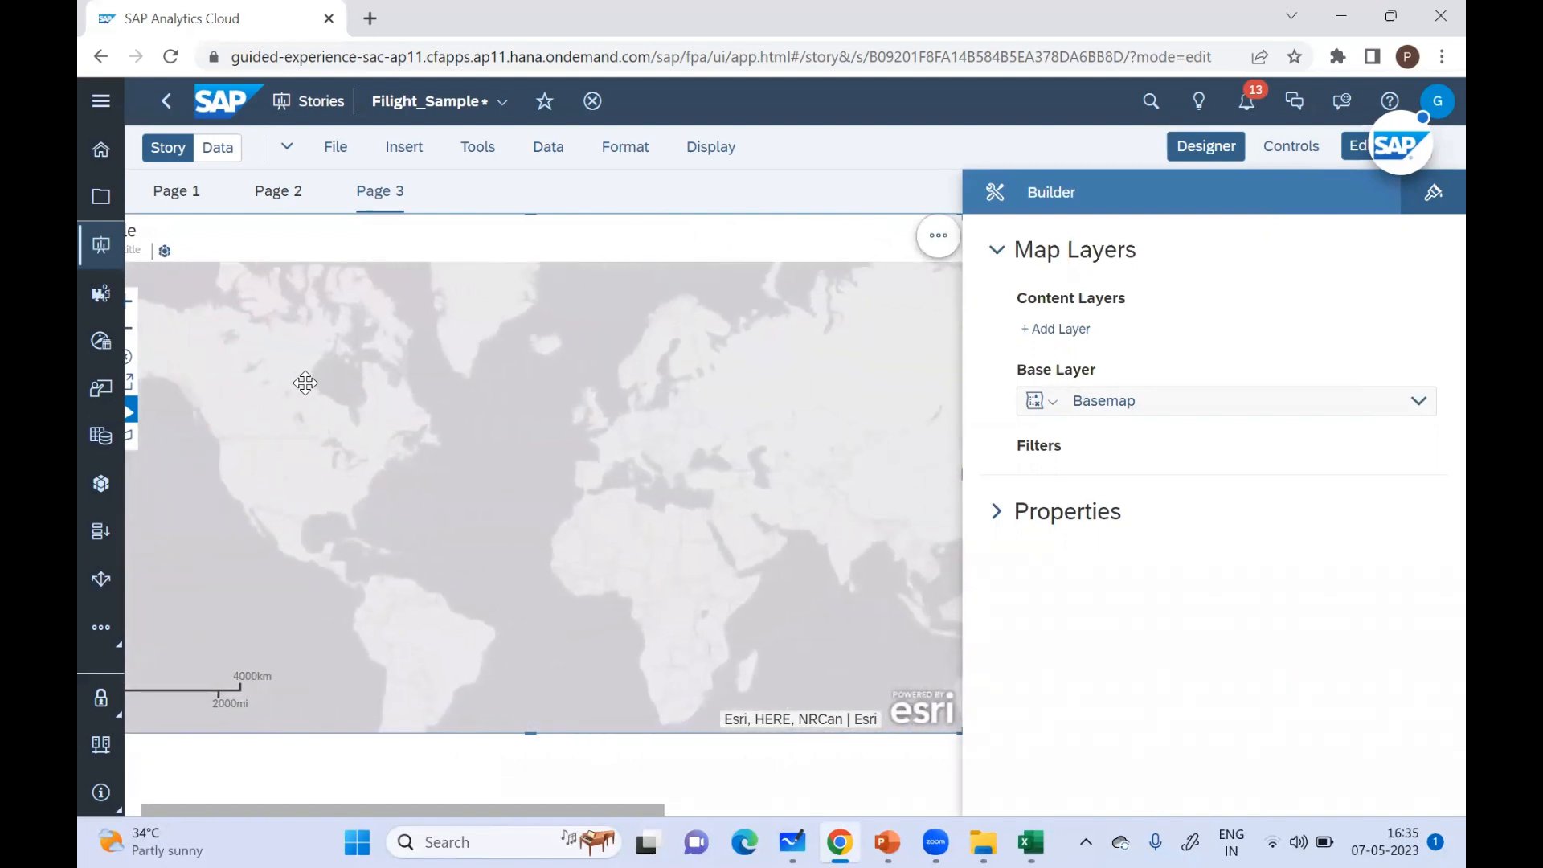
{"action": "left_click", "coordinate": [986, 188]}
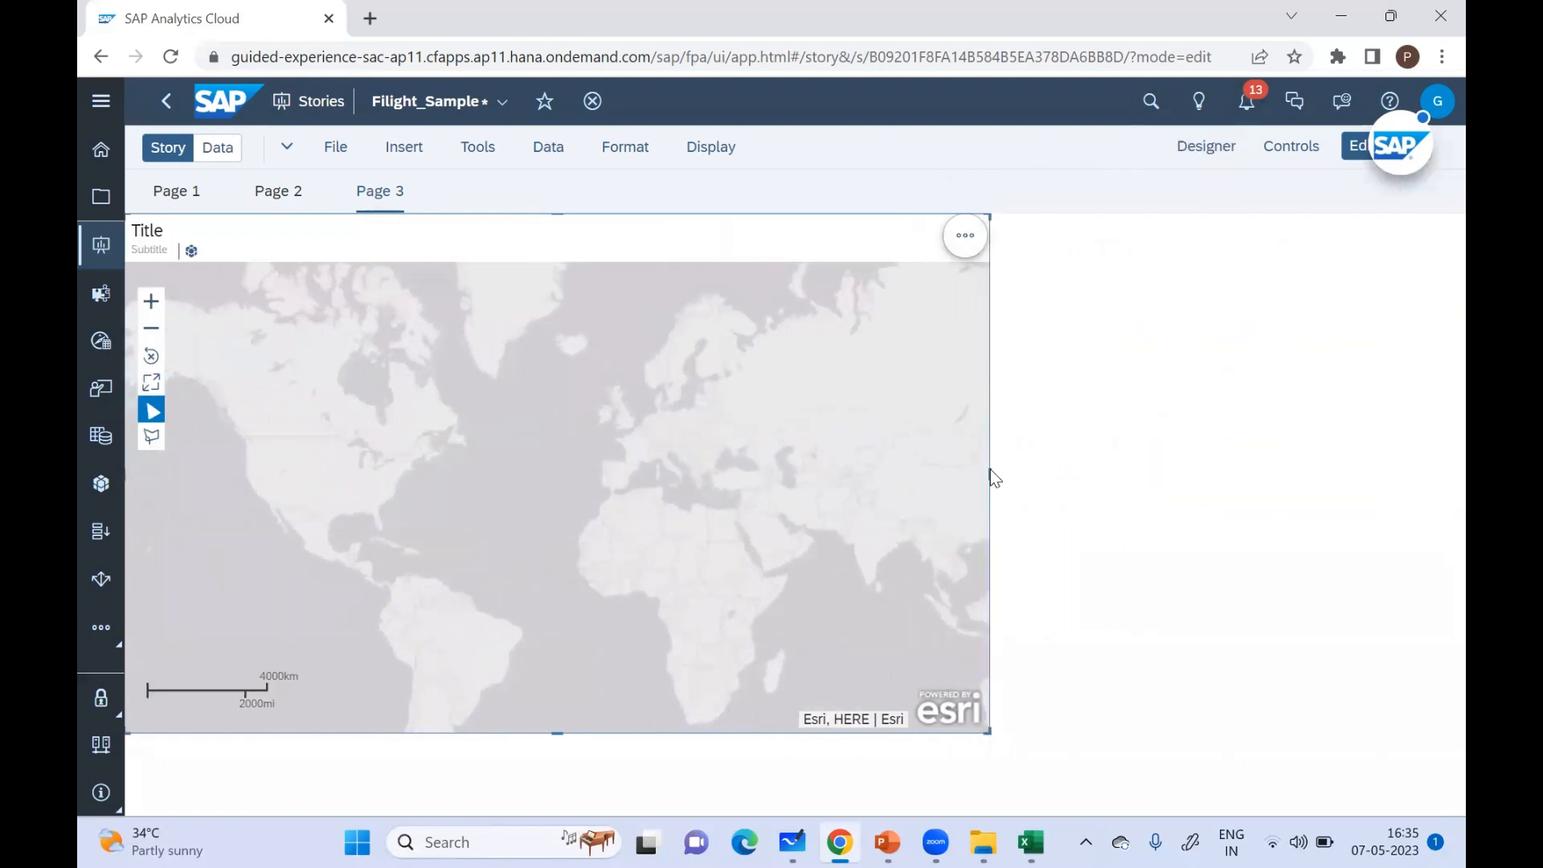
{"action": "left_click_drag", "start_coordinate": [988, 470], "coordinate": [1349, 420]}
{"action": "scroll", "coordinate": [785, 671], "scroll_direction": "up", "scroll_amount": 2}
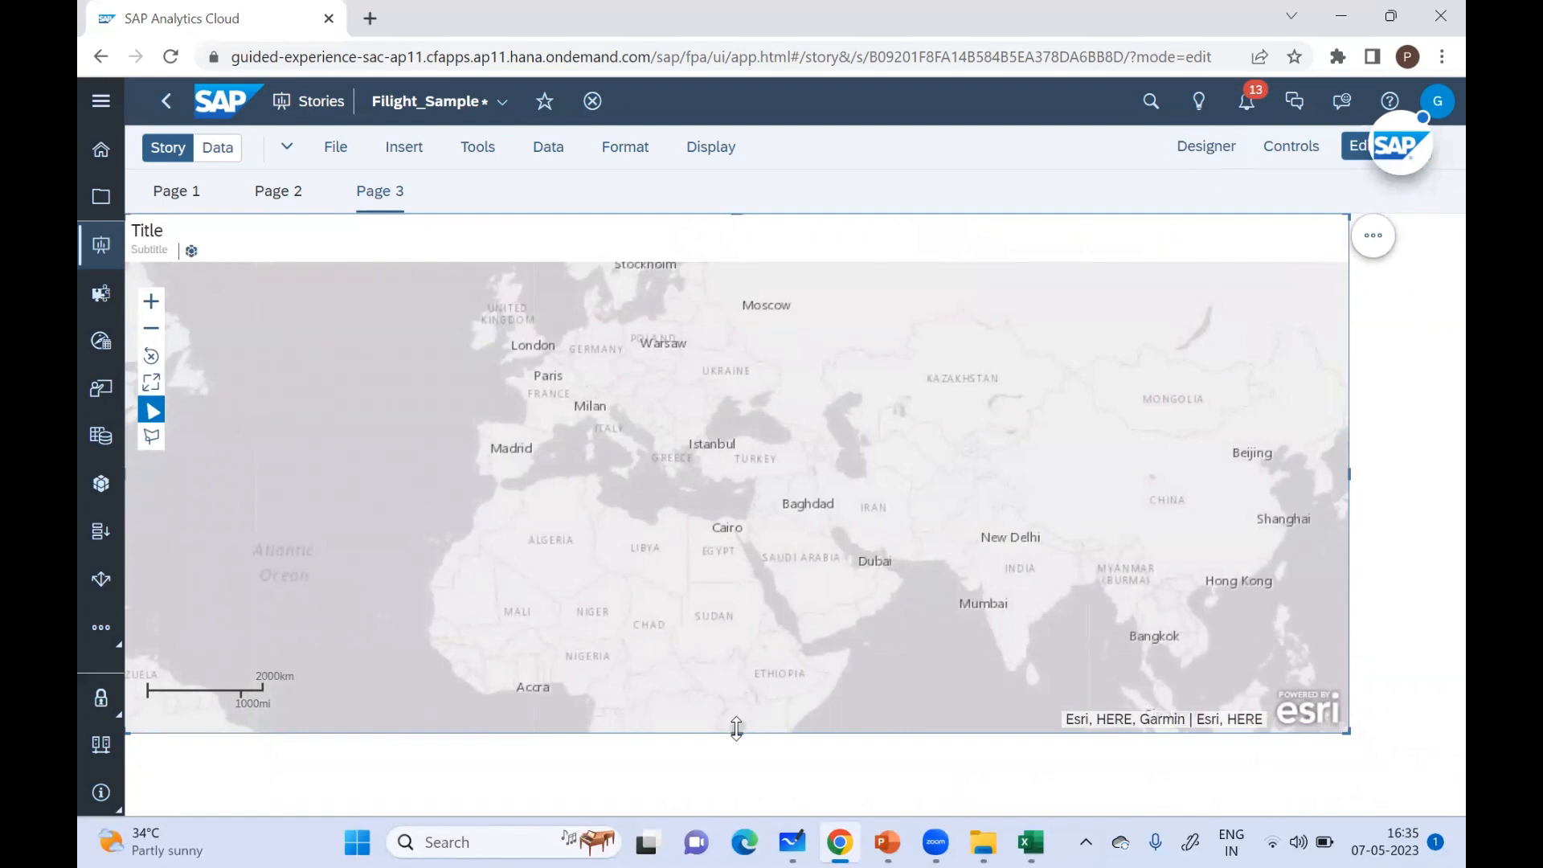
{"action": "left_click_drag", "start_coordinate": [739, 729], "coordinate": [743, 824]}
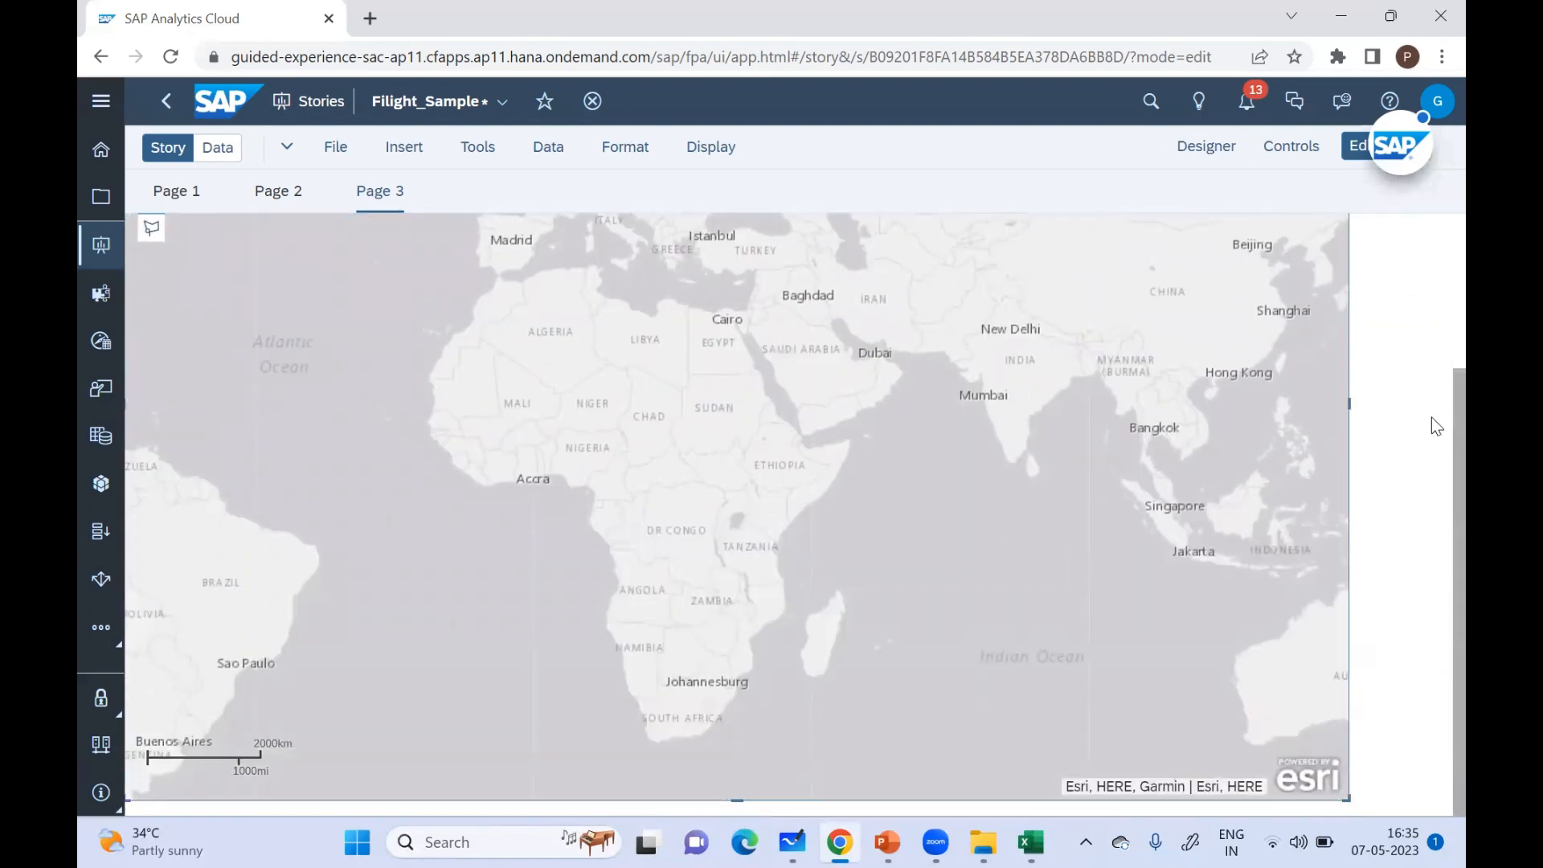
{"action": "scroll", "coordinate": [1431, 413], "scroll_direction": "up", "scroll_amount": 2}
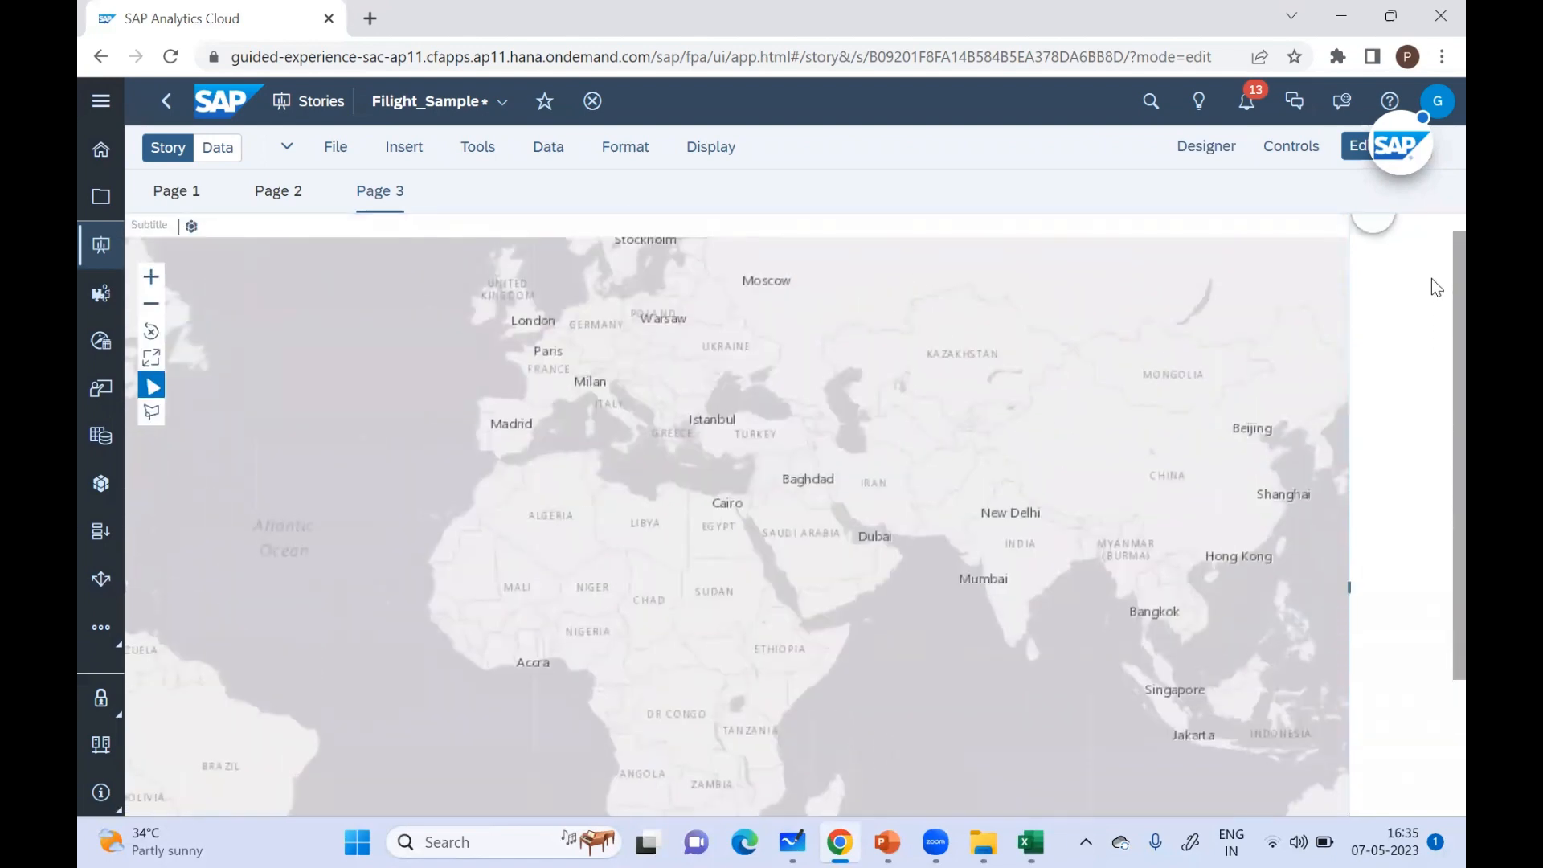
Step: Add a Bubble Layer based on 01 Flights to the geo map, using FROM_LOC as its location dimension
{"action": "left_click", "coordinate": [1227, 170]}
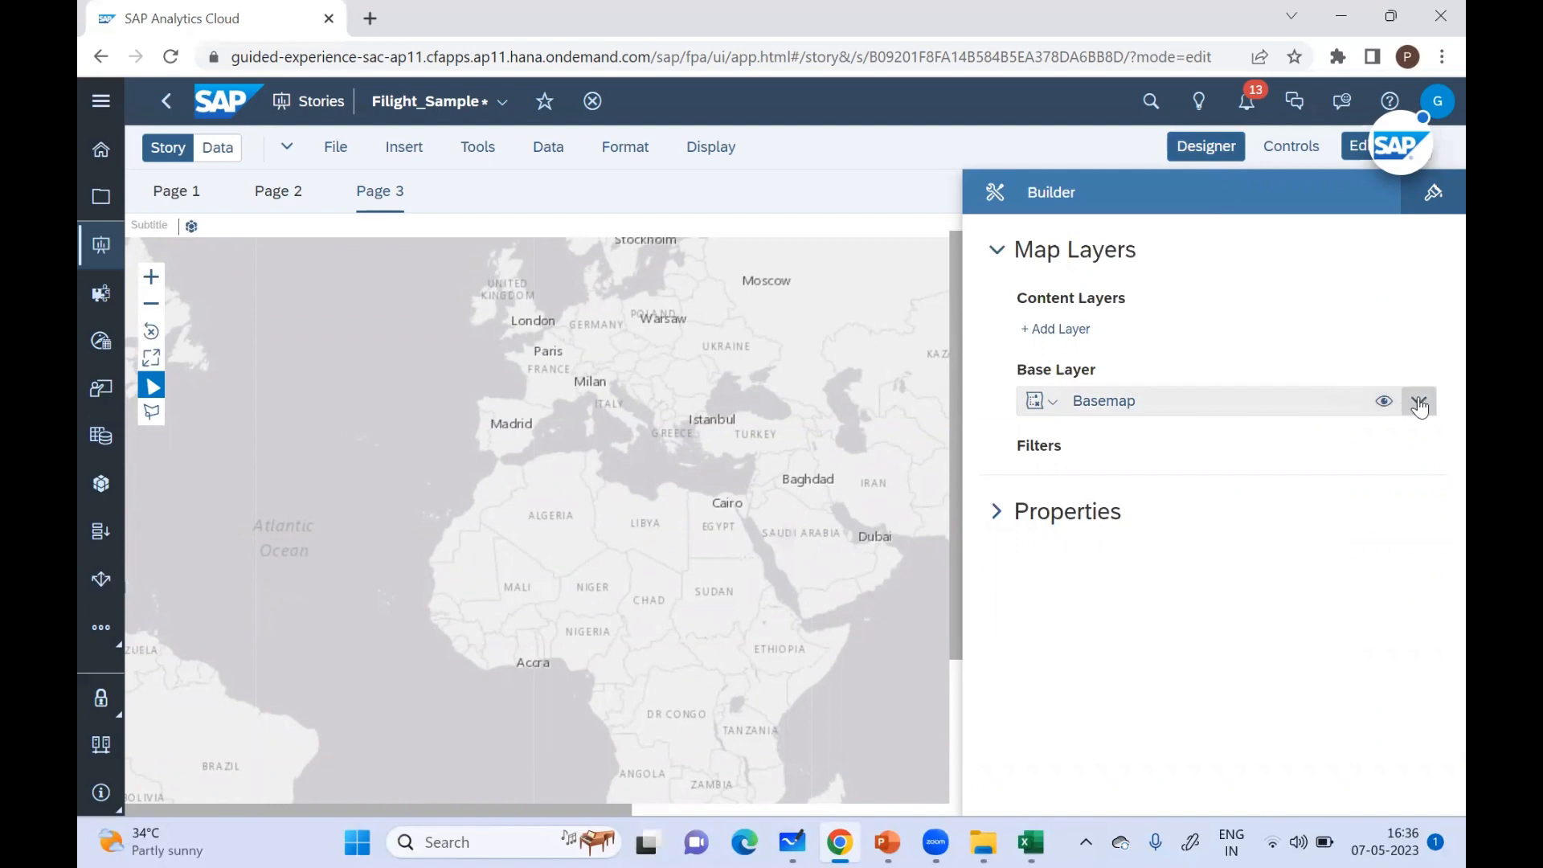
{"action": "left_click", "coordinate": [1065, 331]}
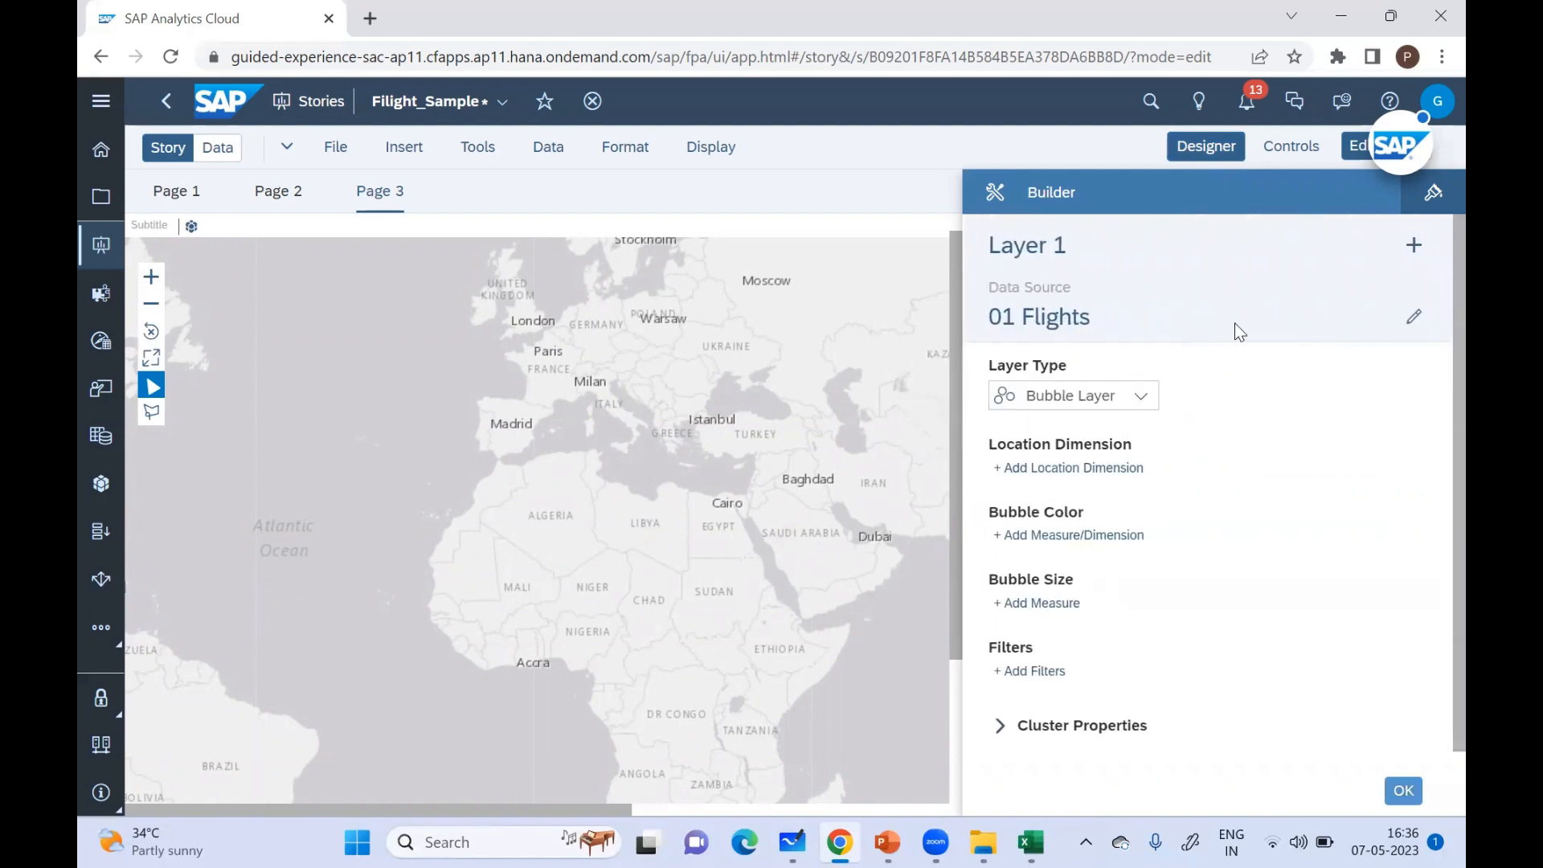
{"action": "left_click", "coordinate": [1145, 402]}
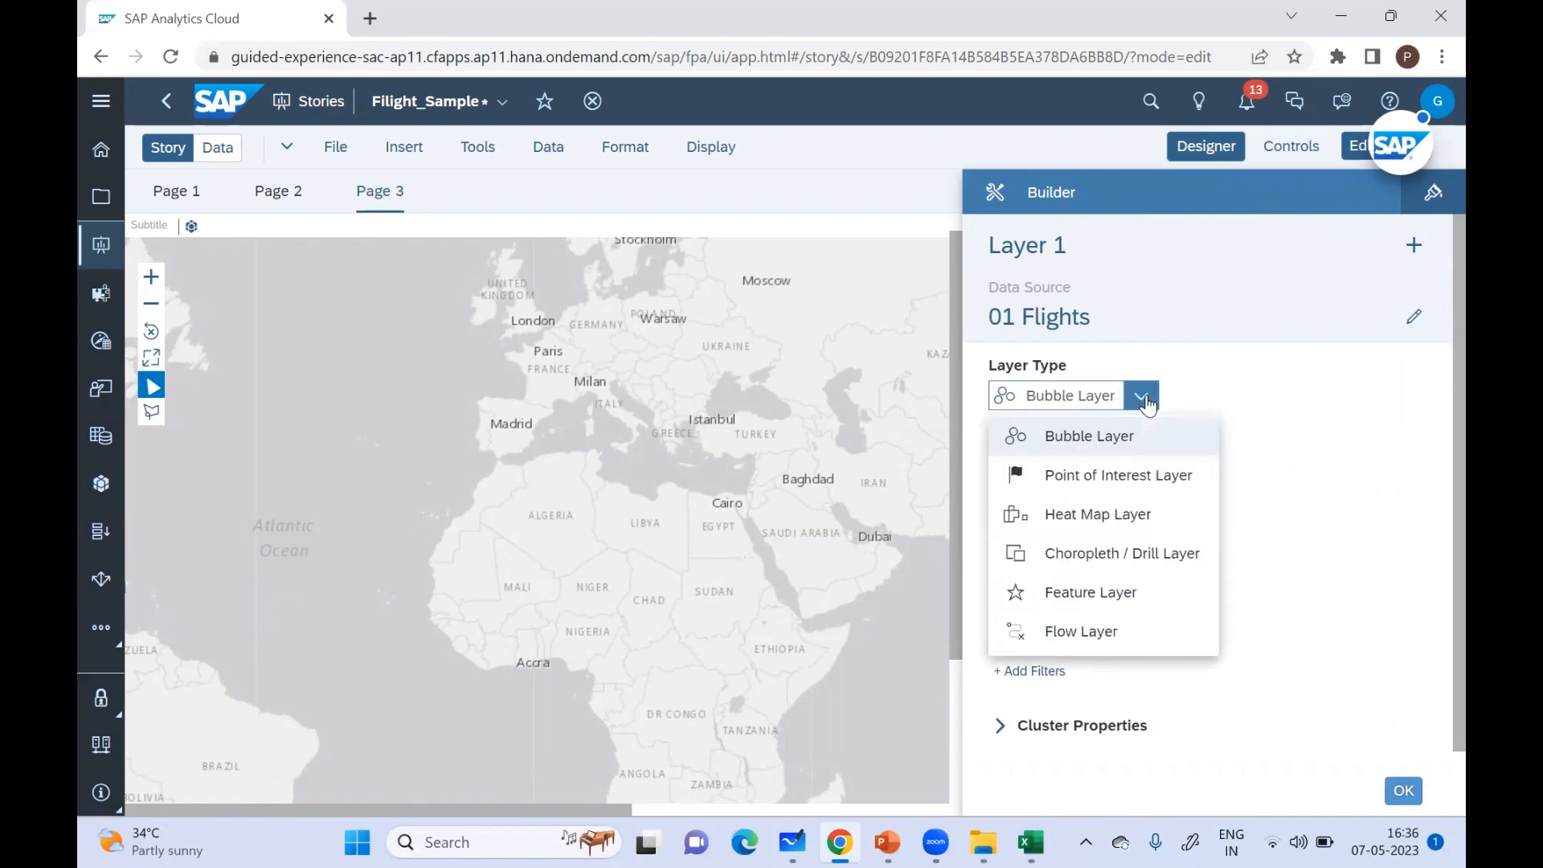
{"action": "left_click", "coordinate": [1190, 393]}
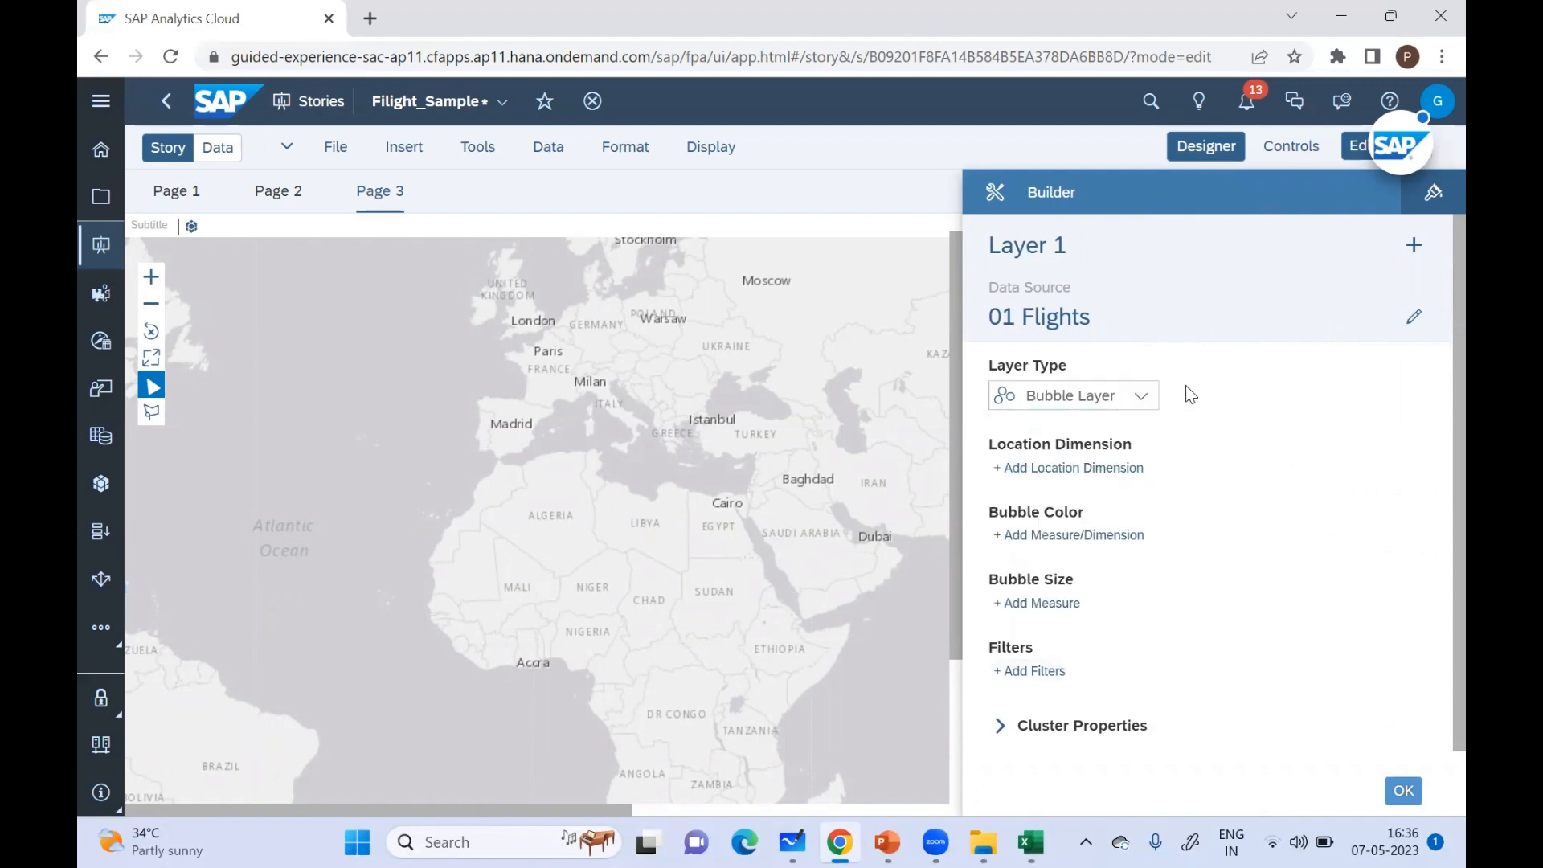
{"action": "left_click", "coordinate": [1078, 474]}
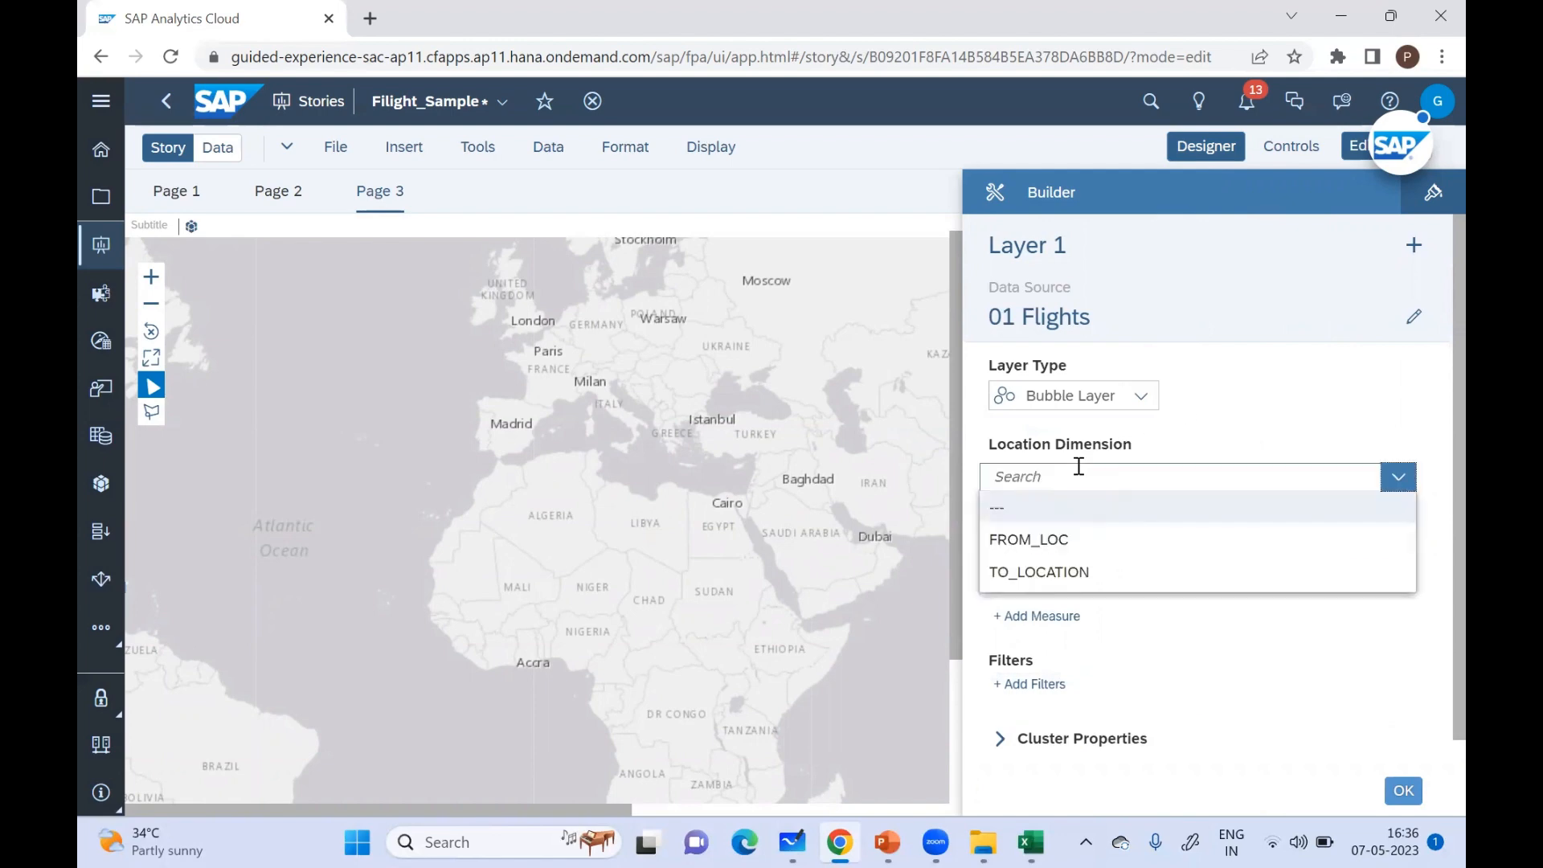
{"action": "left_click", "coordinate": [1046, 541]}
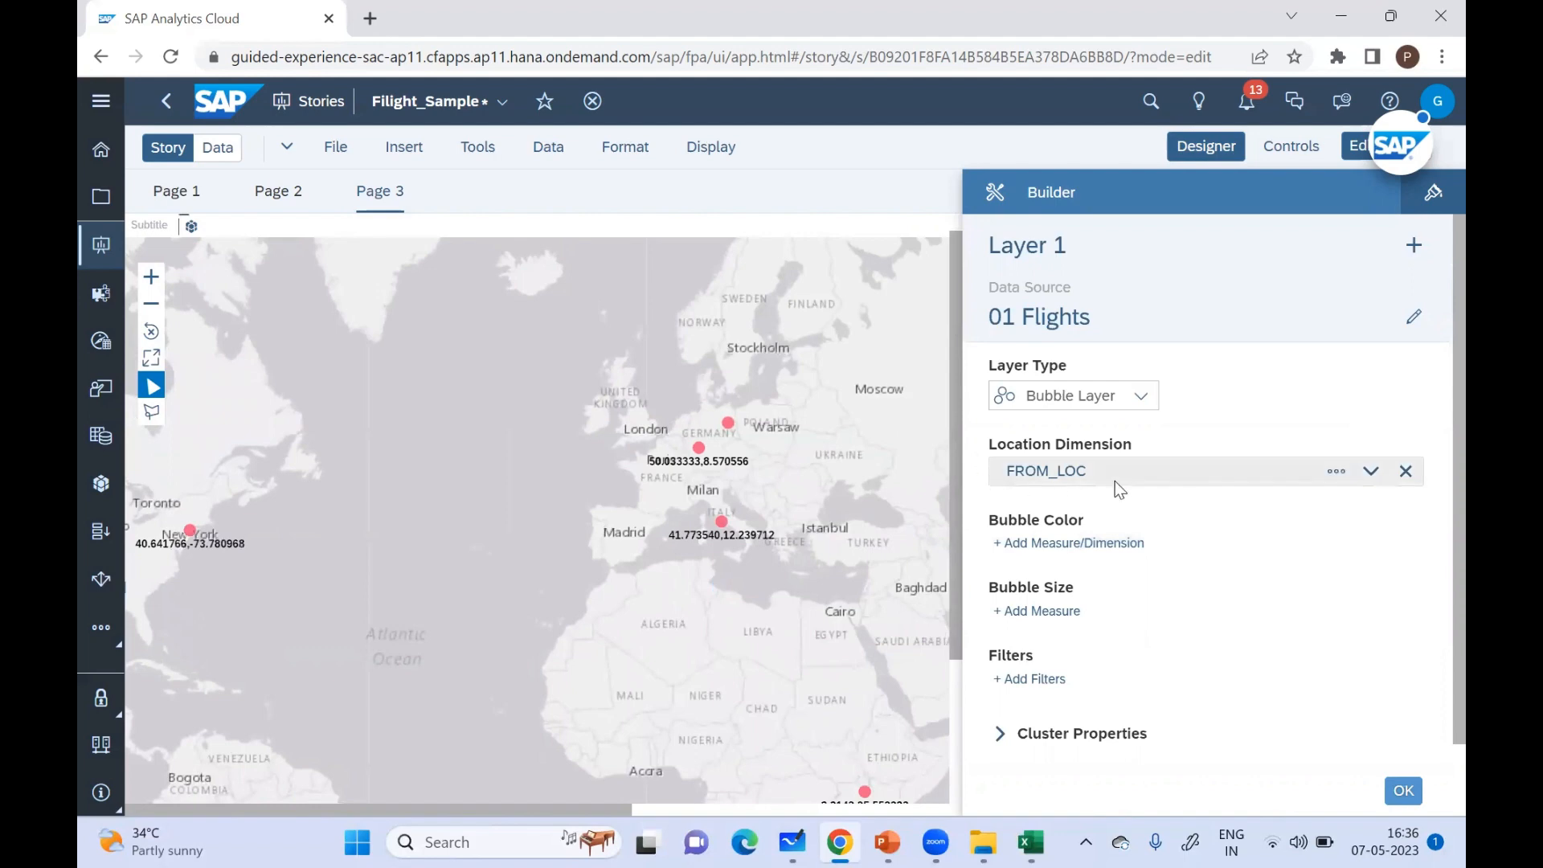
Step: Set the bubble color to the DISTANCE_KM measure and view the bubbles on the map with the Designer hidden
{"action": "left_click", "coordinate": [1057, 546]}
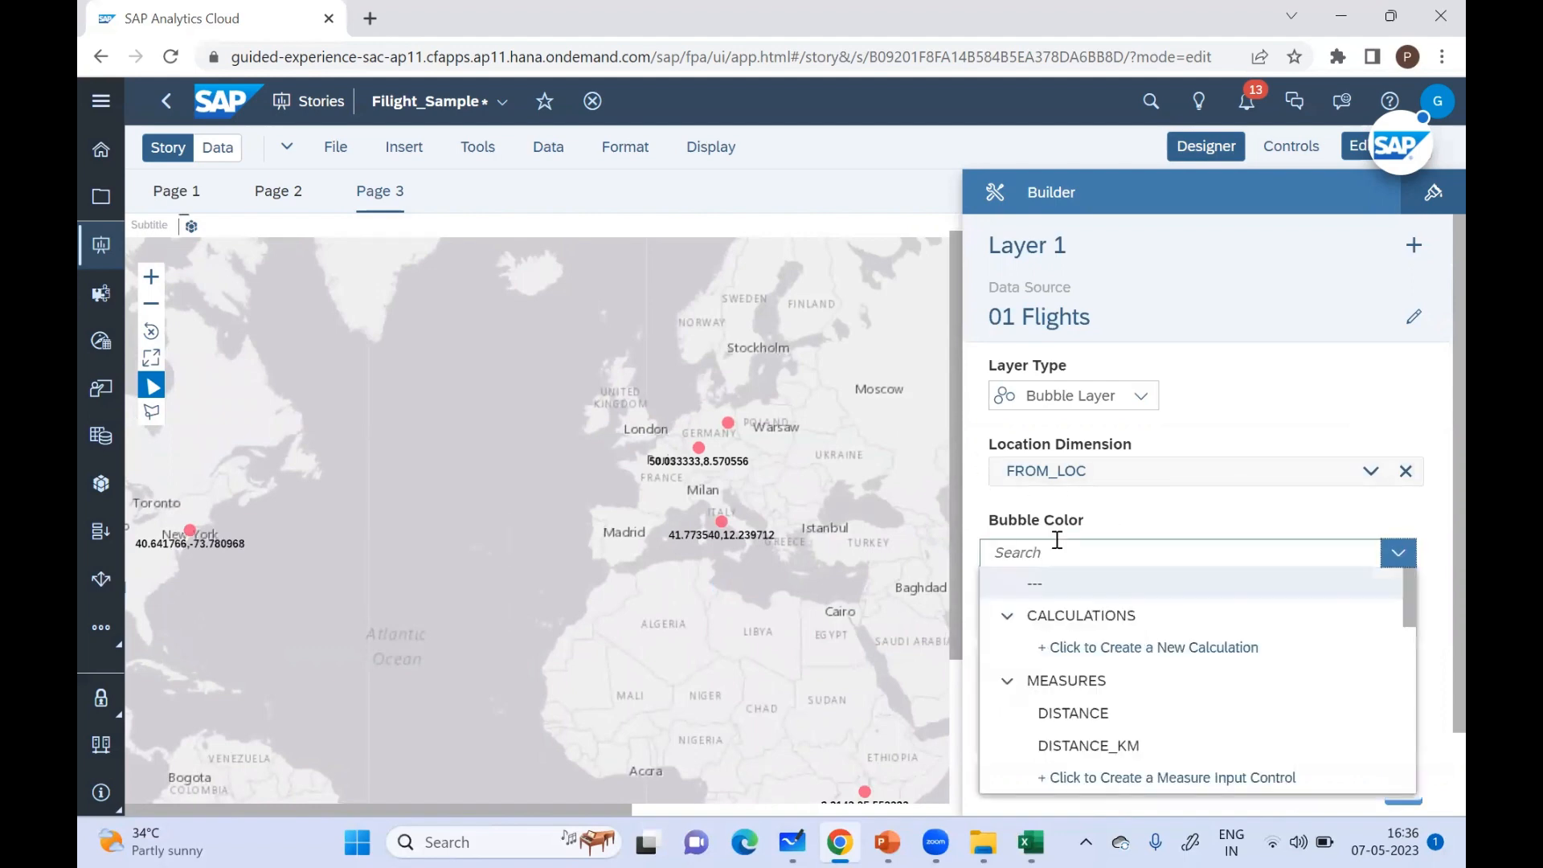
{"action": "left_click", "coordinate": [1108, 745]}
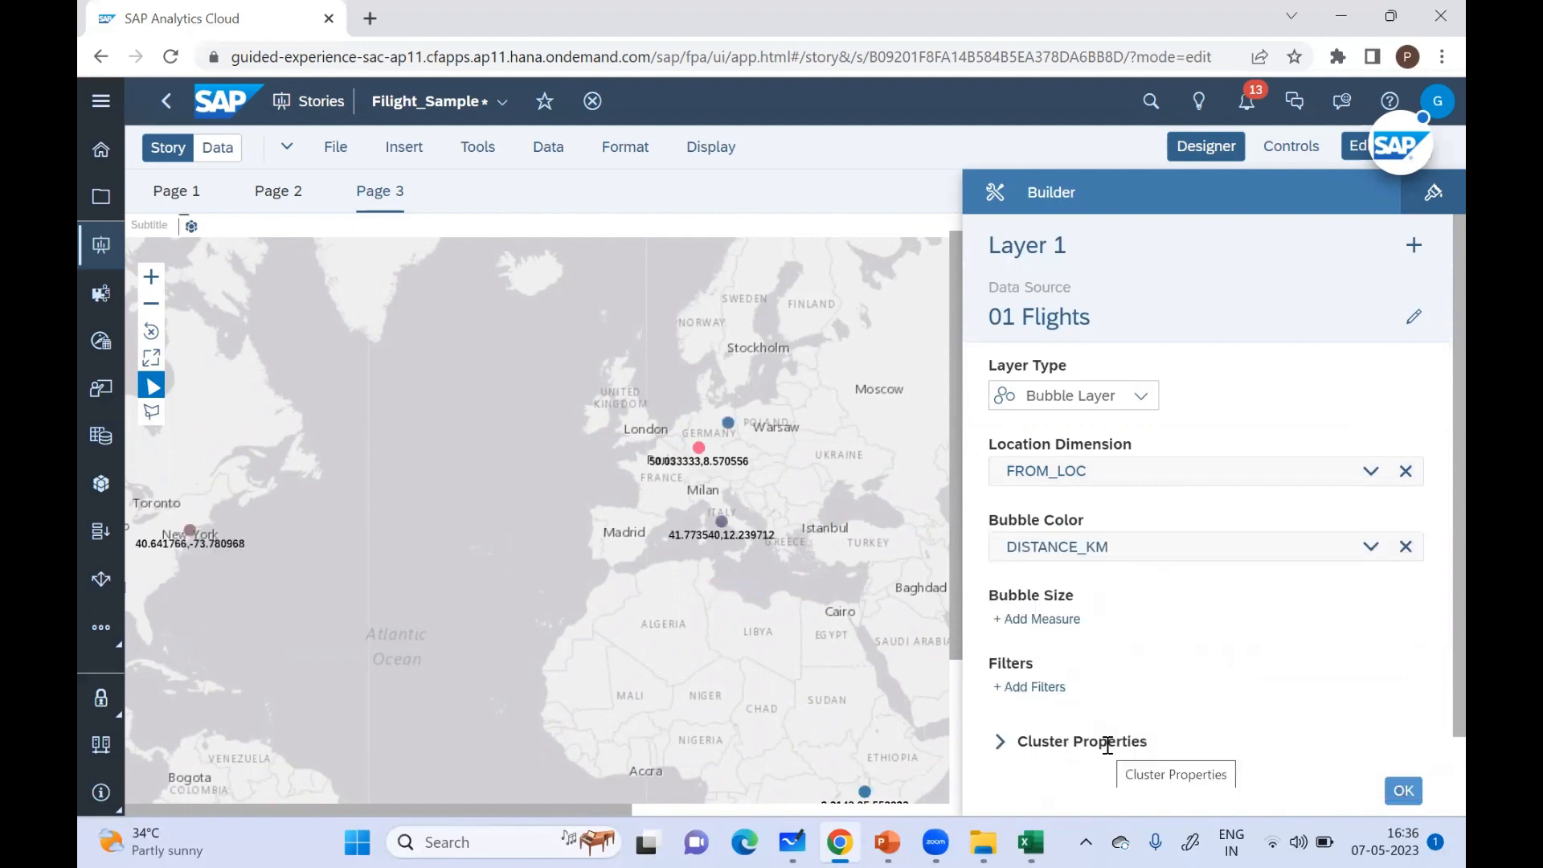
{"action": "left_click", "coordinate": [1048, 625]}
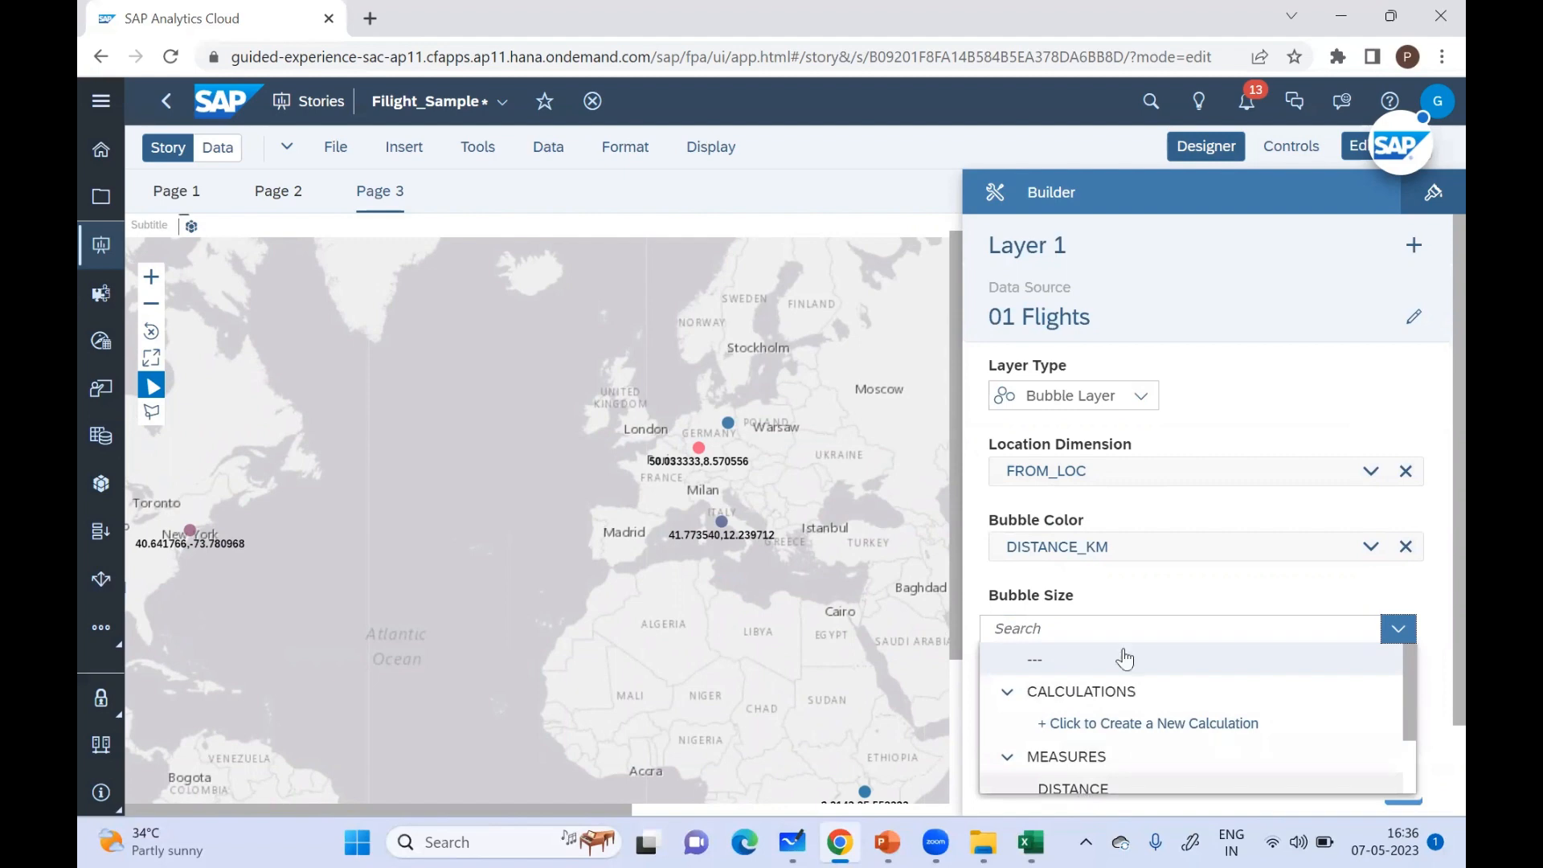
{"action": "left_click", "coordinate": [1183, 569]}
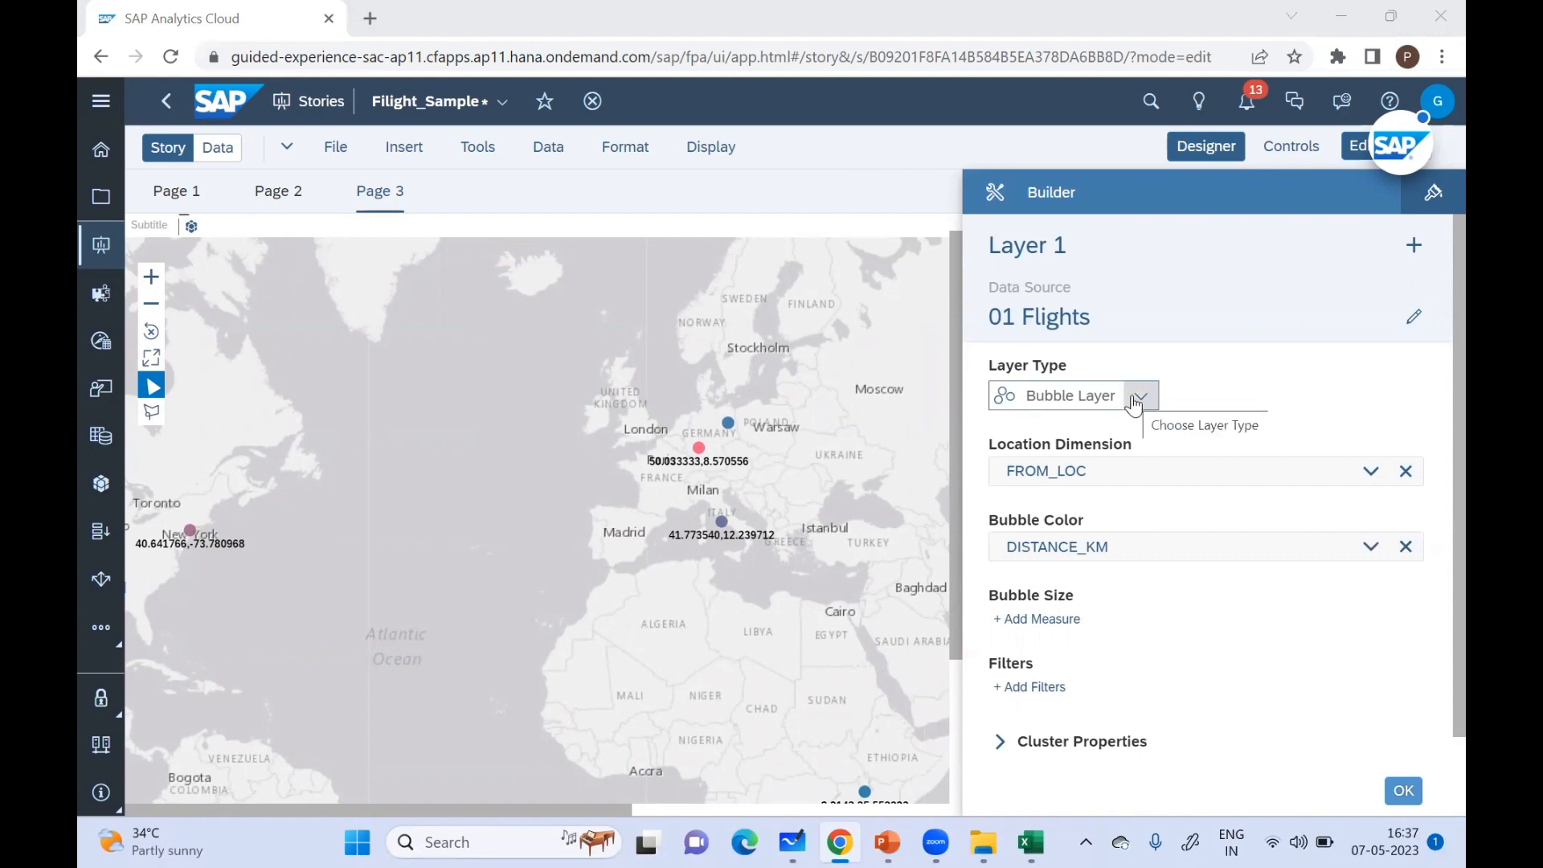
{"action": "left_click", "coordinate": [1203, 152]}
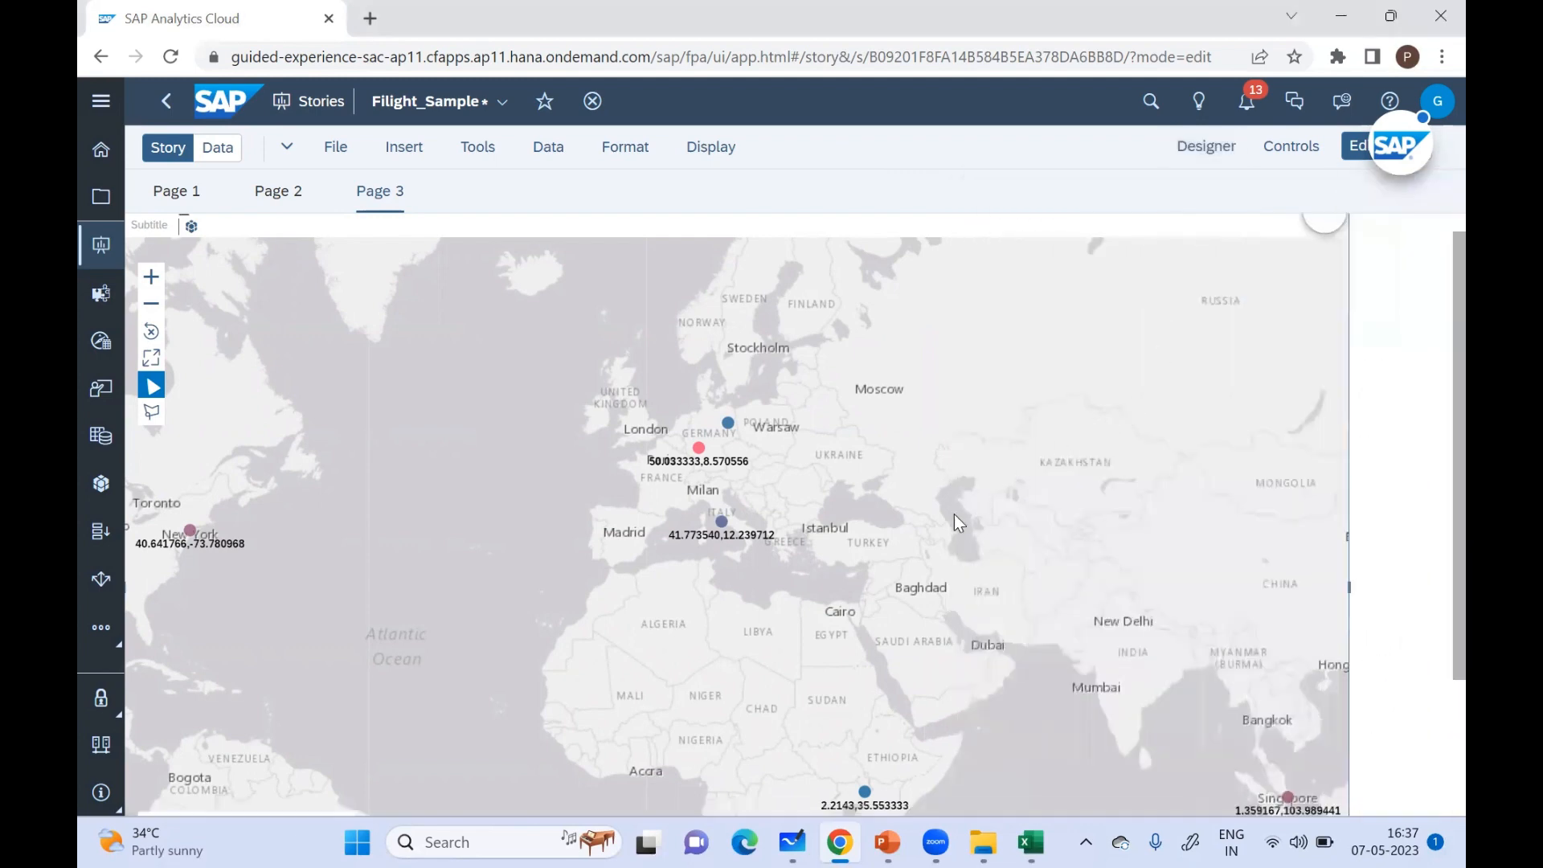
{"action": "left_click_drag", "start_coordinate": [958, 522], "coordinate": [674, 577]}
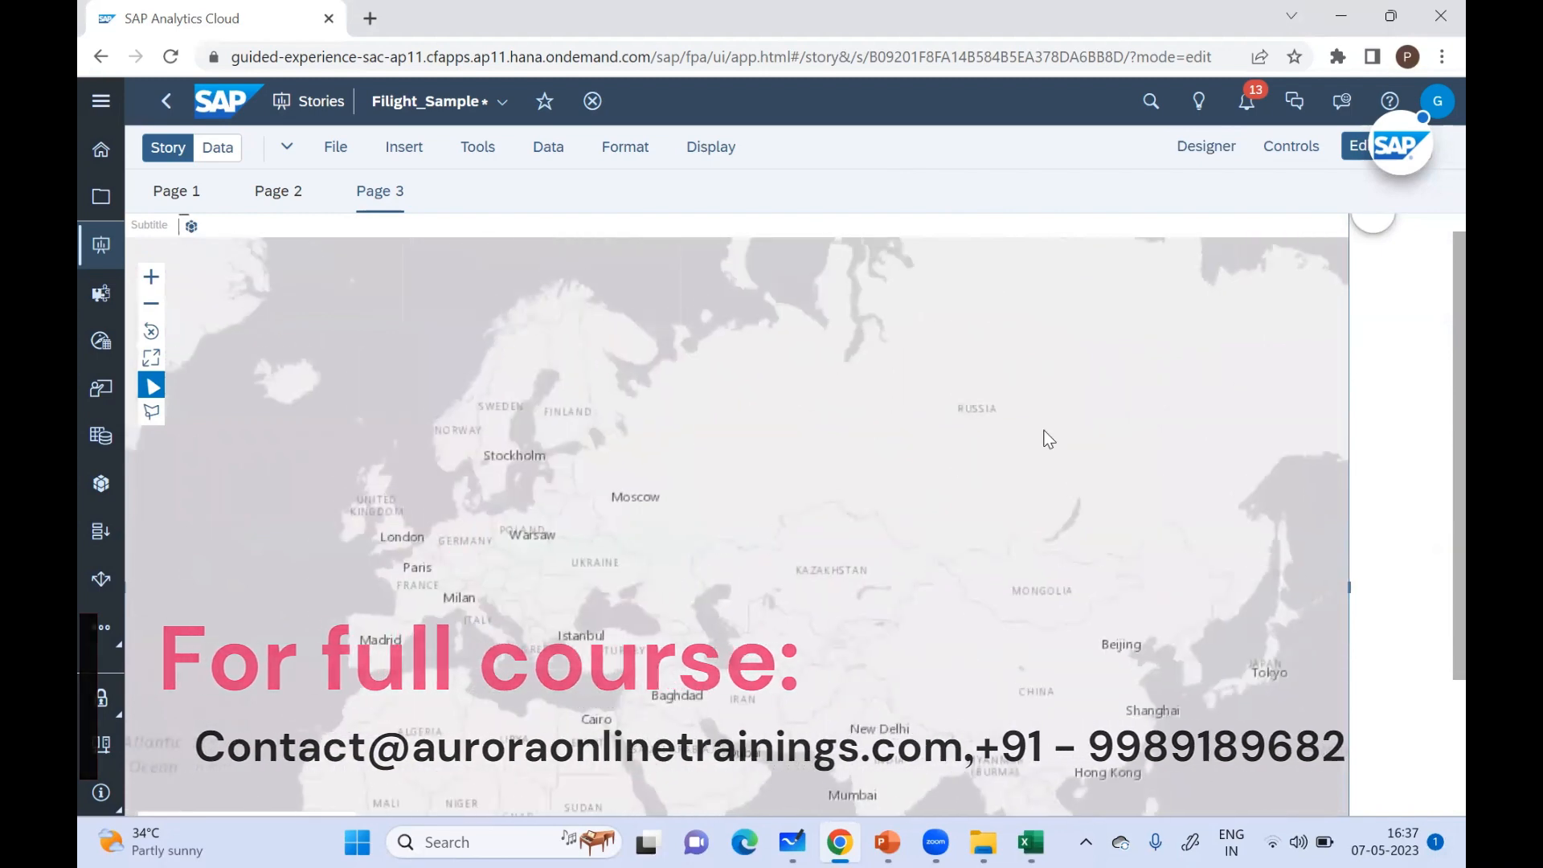
Step: Change the type of Layer 1 to Flow Layer and set TO_LOCATION as its destination location
{"action": "left_click", "coordinate": [1198, 152]}
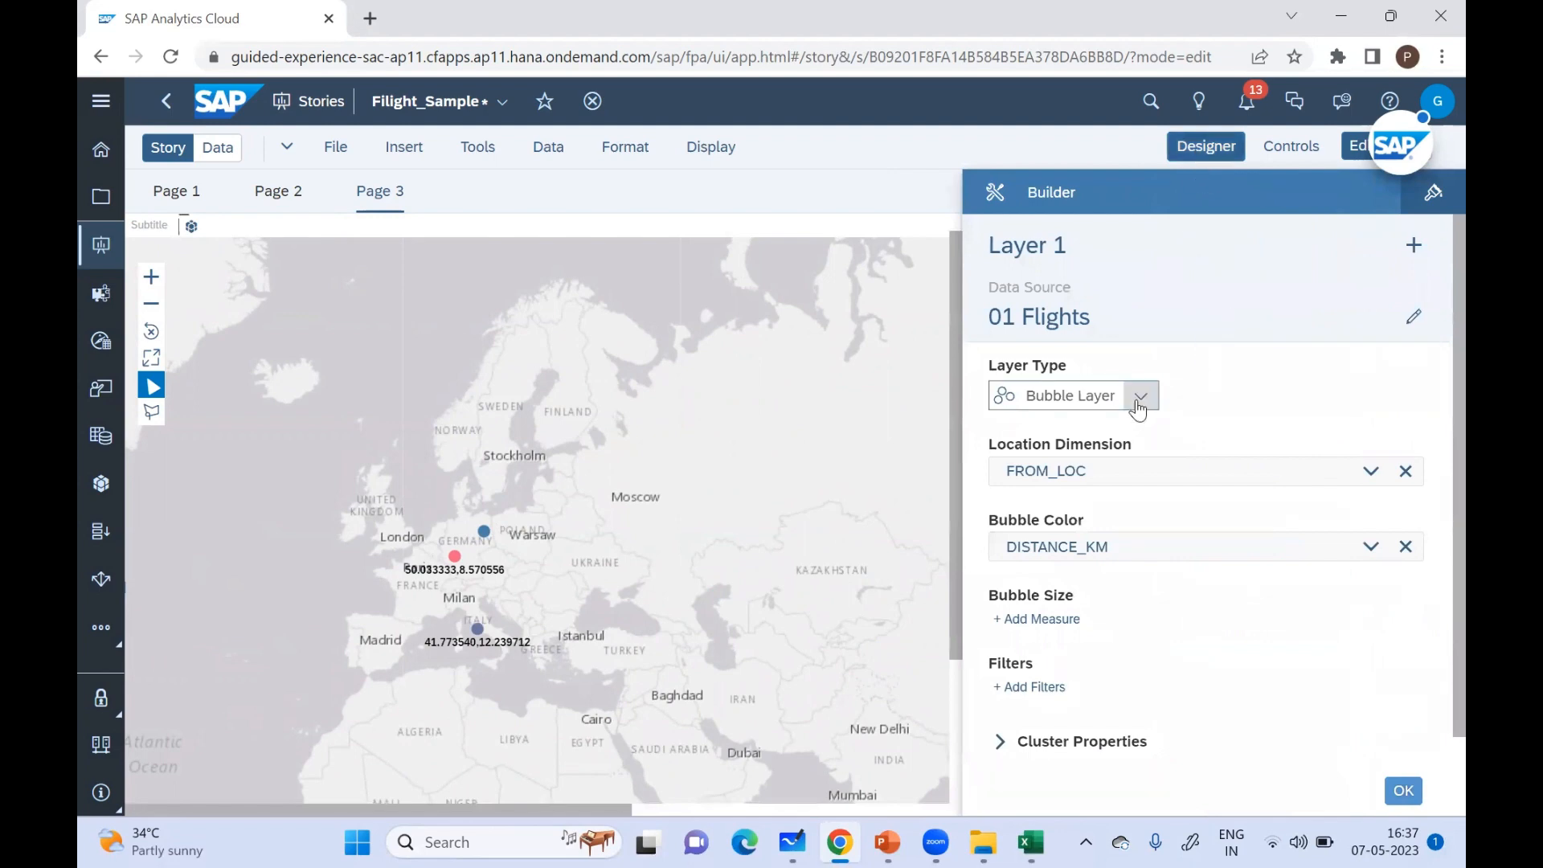
{"action": "left_click", "coordinate": [1137, 401]}
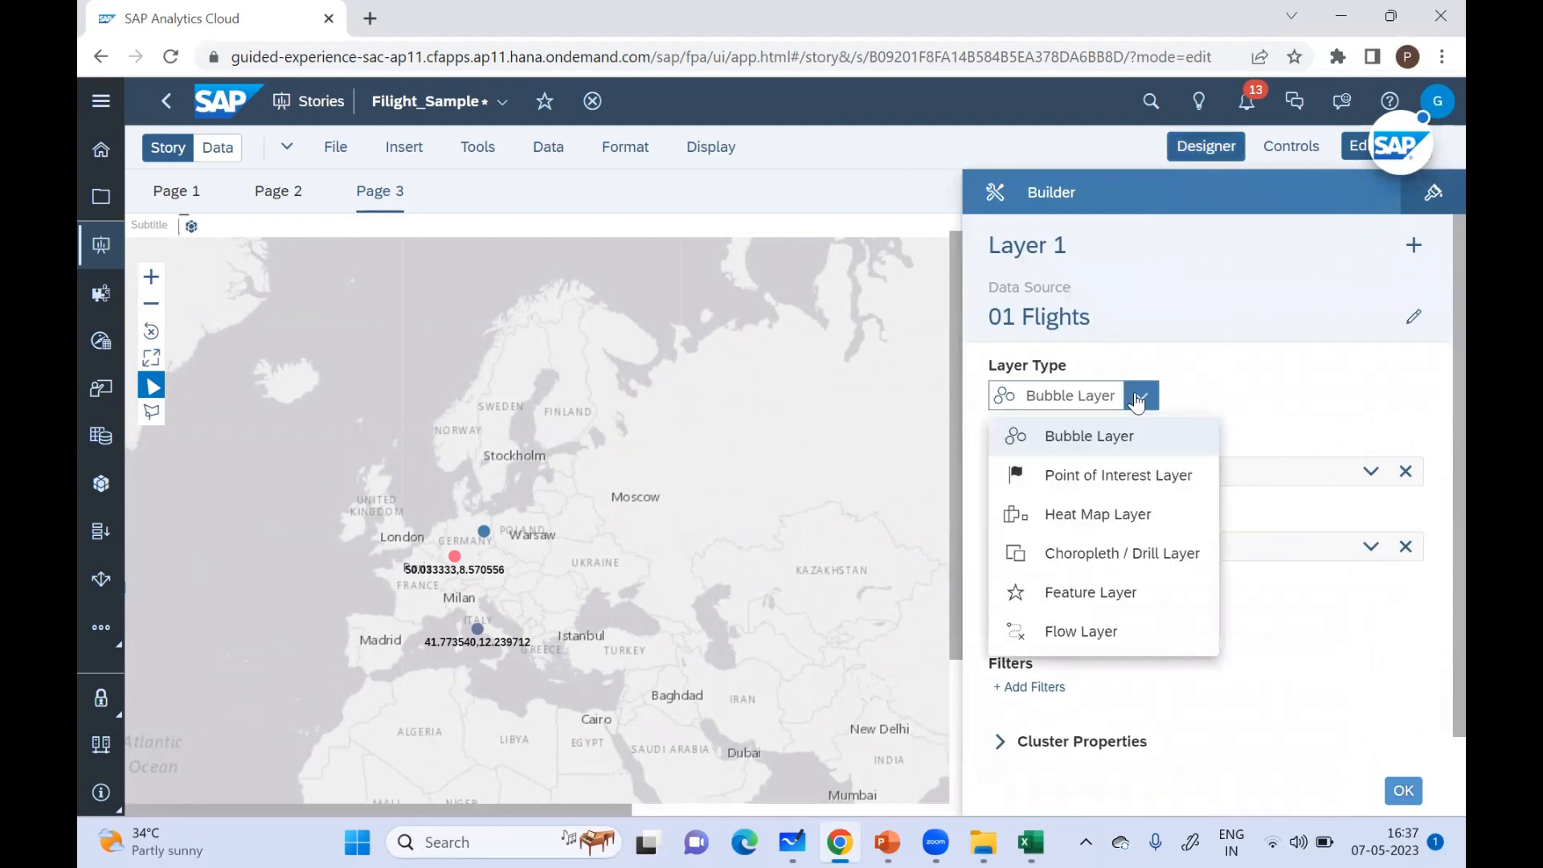
{"action": "left_click", "coordinate": [1055, 632]}
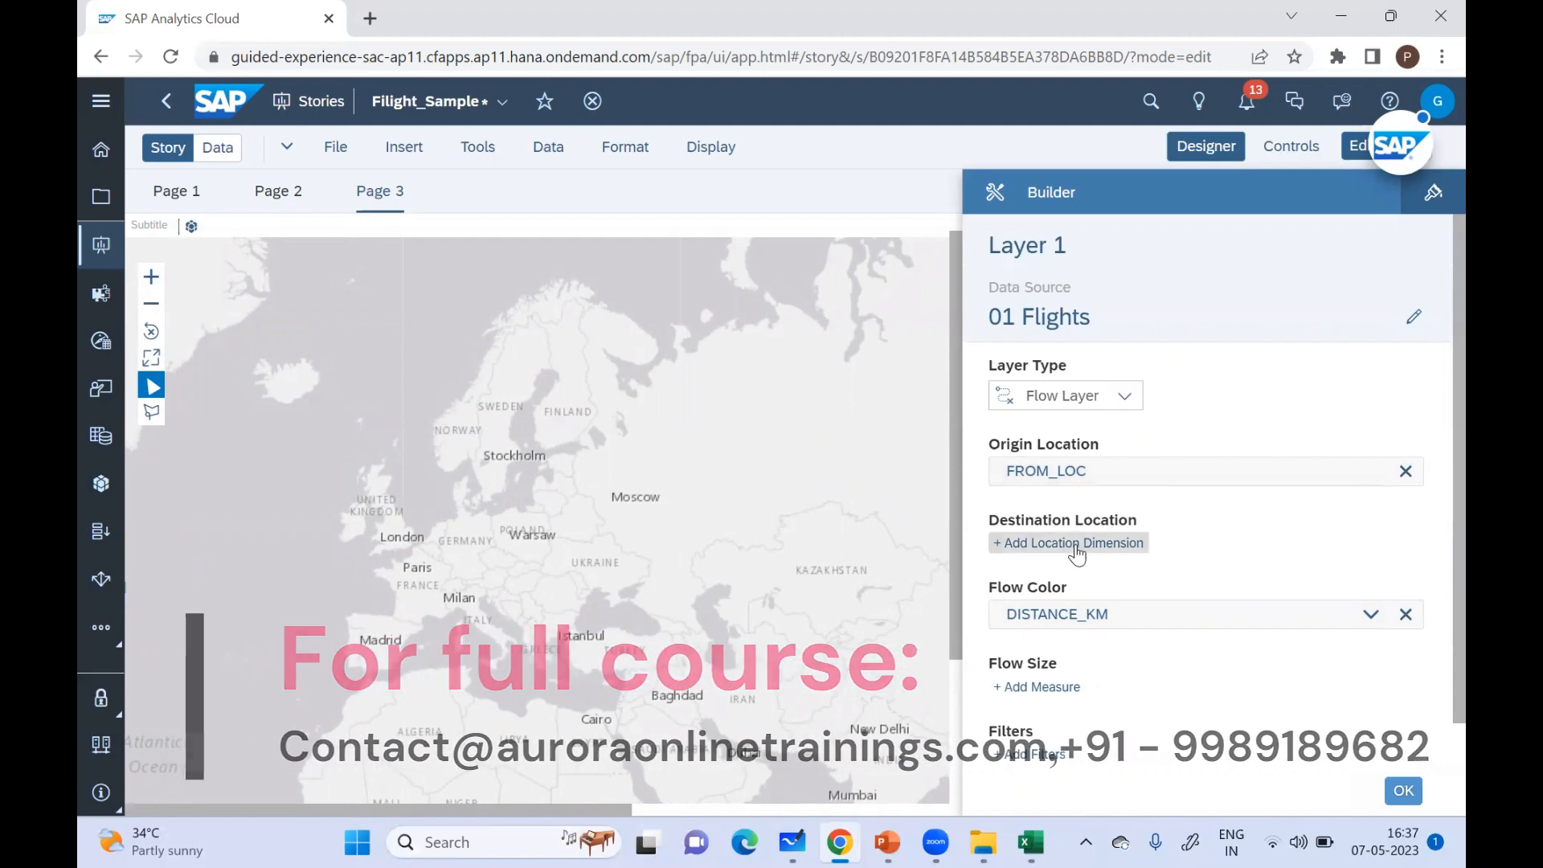
{"action": "left_click", "coordinate": [1077, 544]}
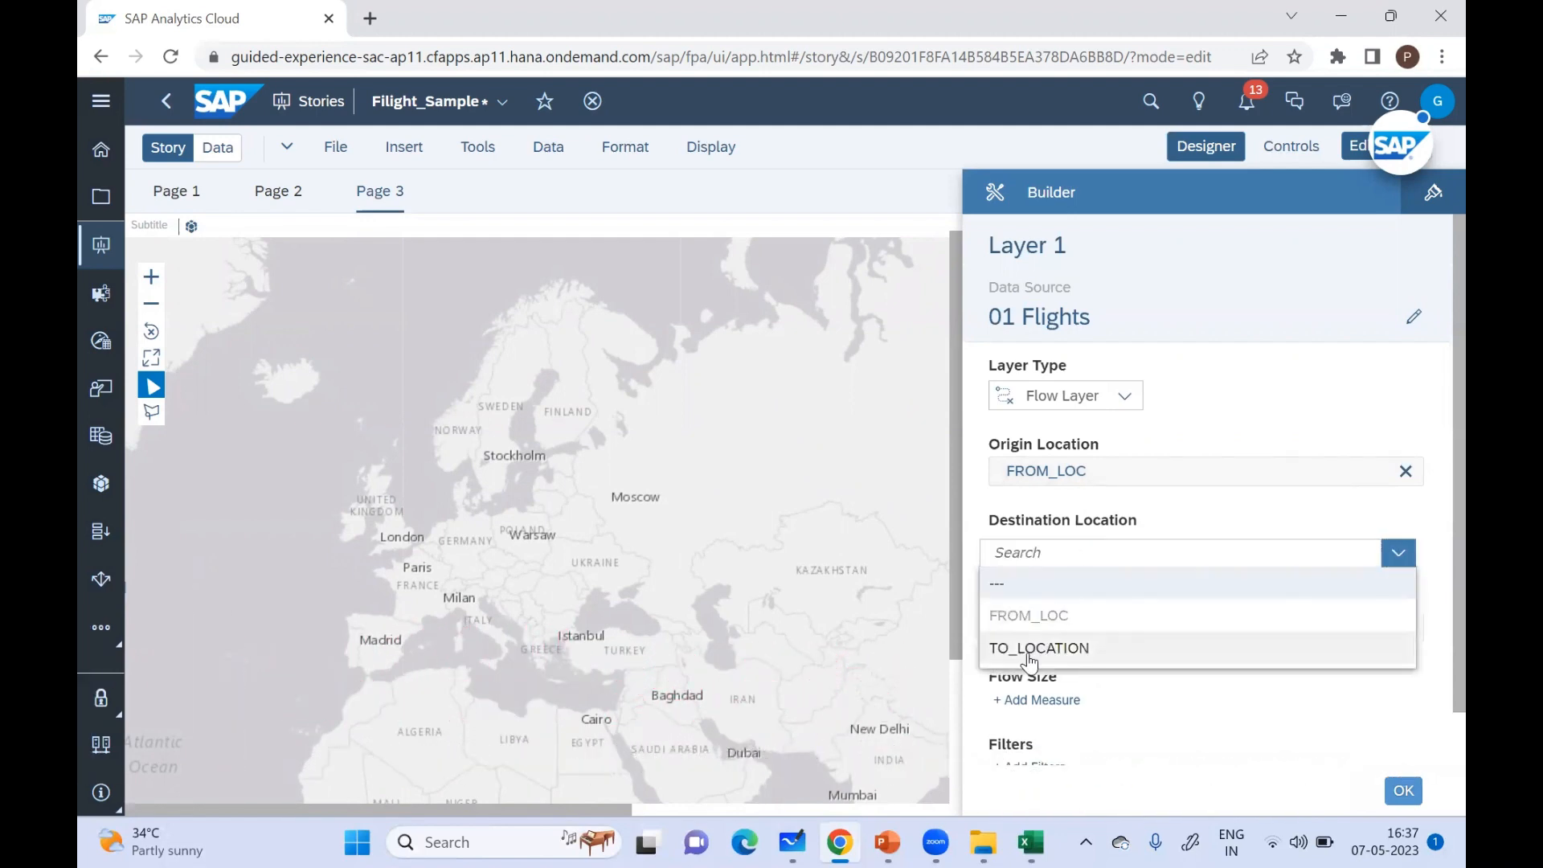
{"action": "left_click", "coordinate": [1036, 651]}
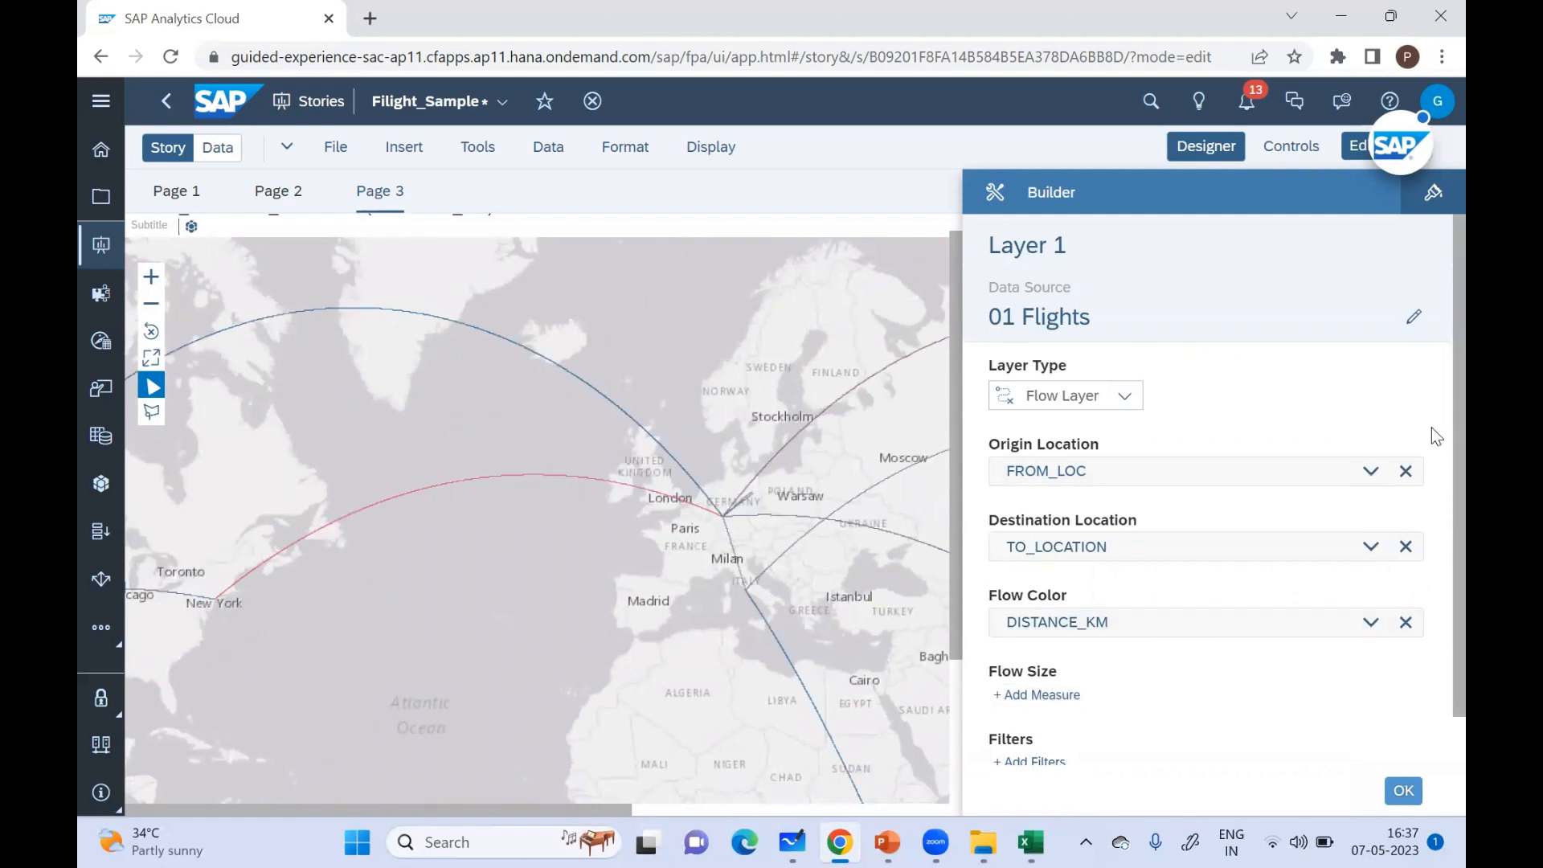
{"action": "scroll", "coordinate": [1431, 436], "scroll_direction": "down", "scroll_amount": 1}
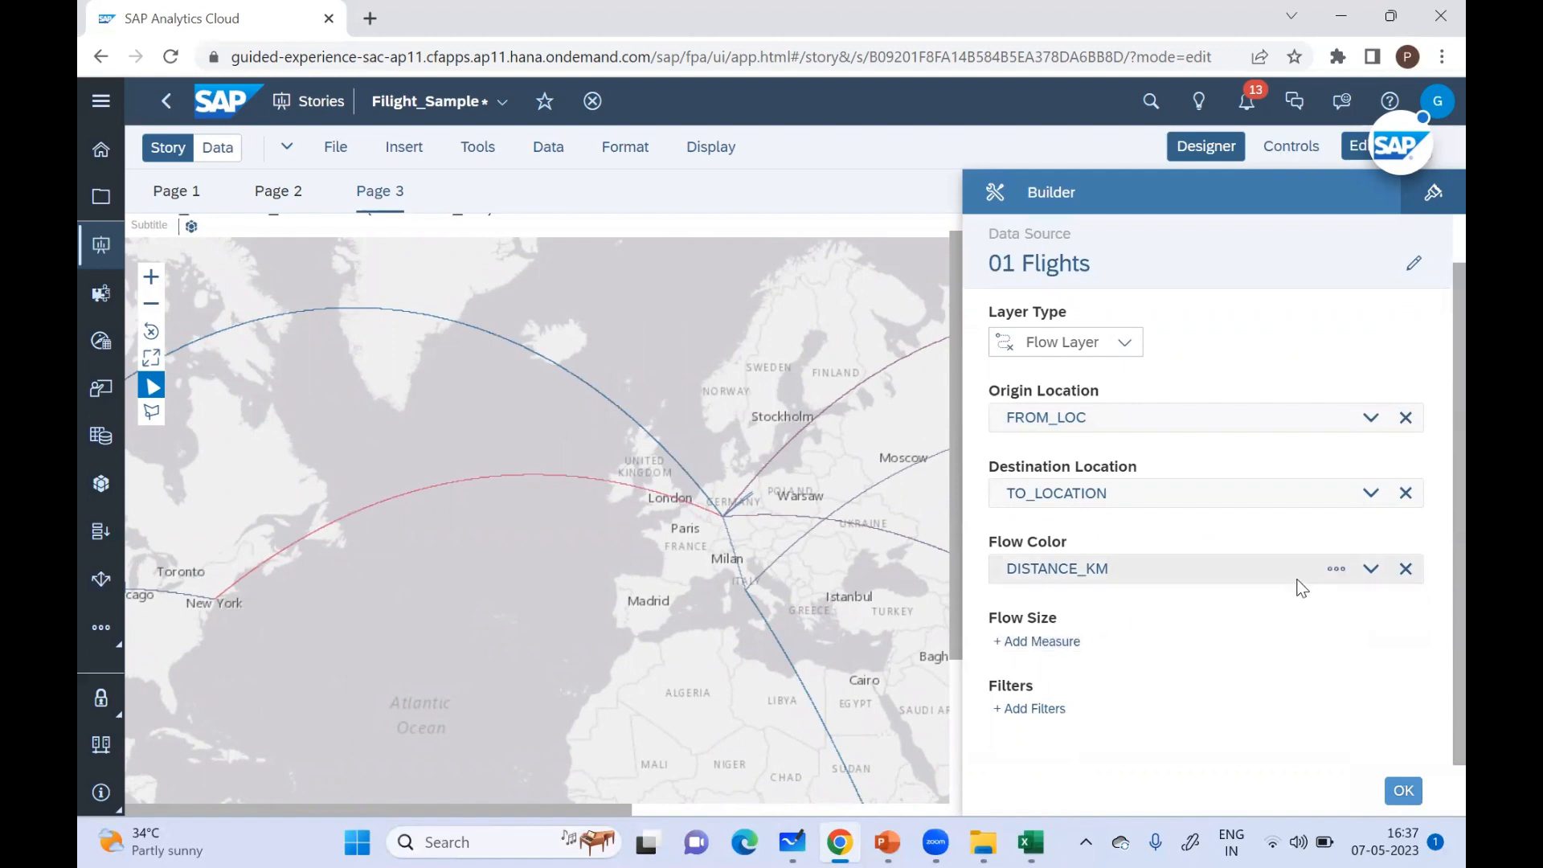
{"action": "left_click", "coordinate": [1094, 577]}
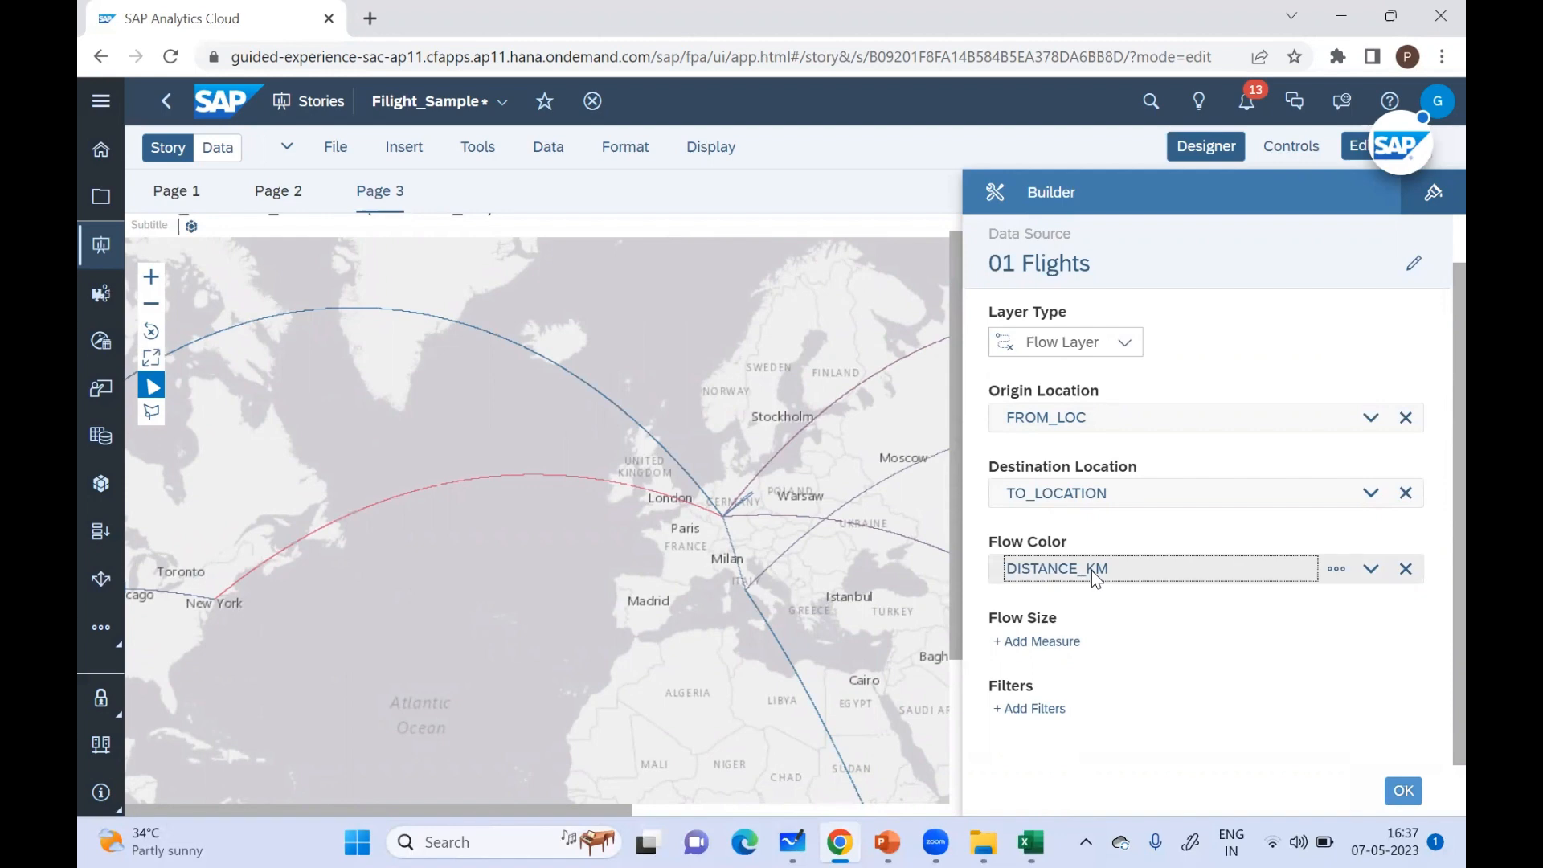
Step: Set the flow size of Layer 1 to the DISTANCE_KM measure, leaving the flow color measure's name as it is
{"action": "left_click", "coordinate": [1336, 569]}
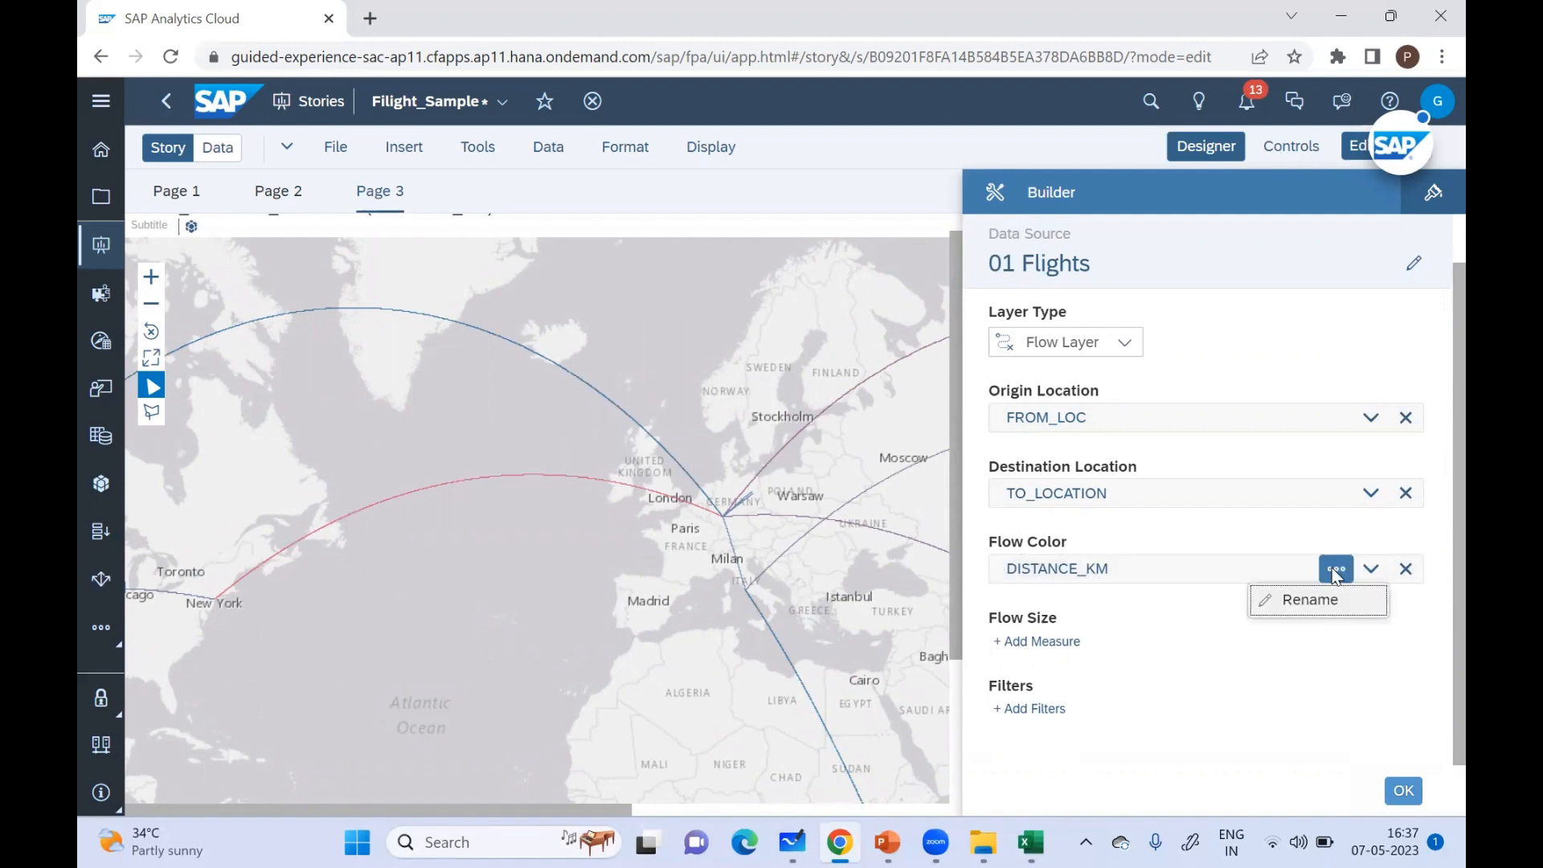
{"action": "left_click", "coordinate": [1113, 688]}
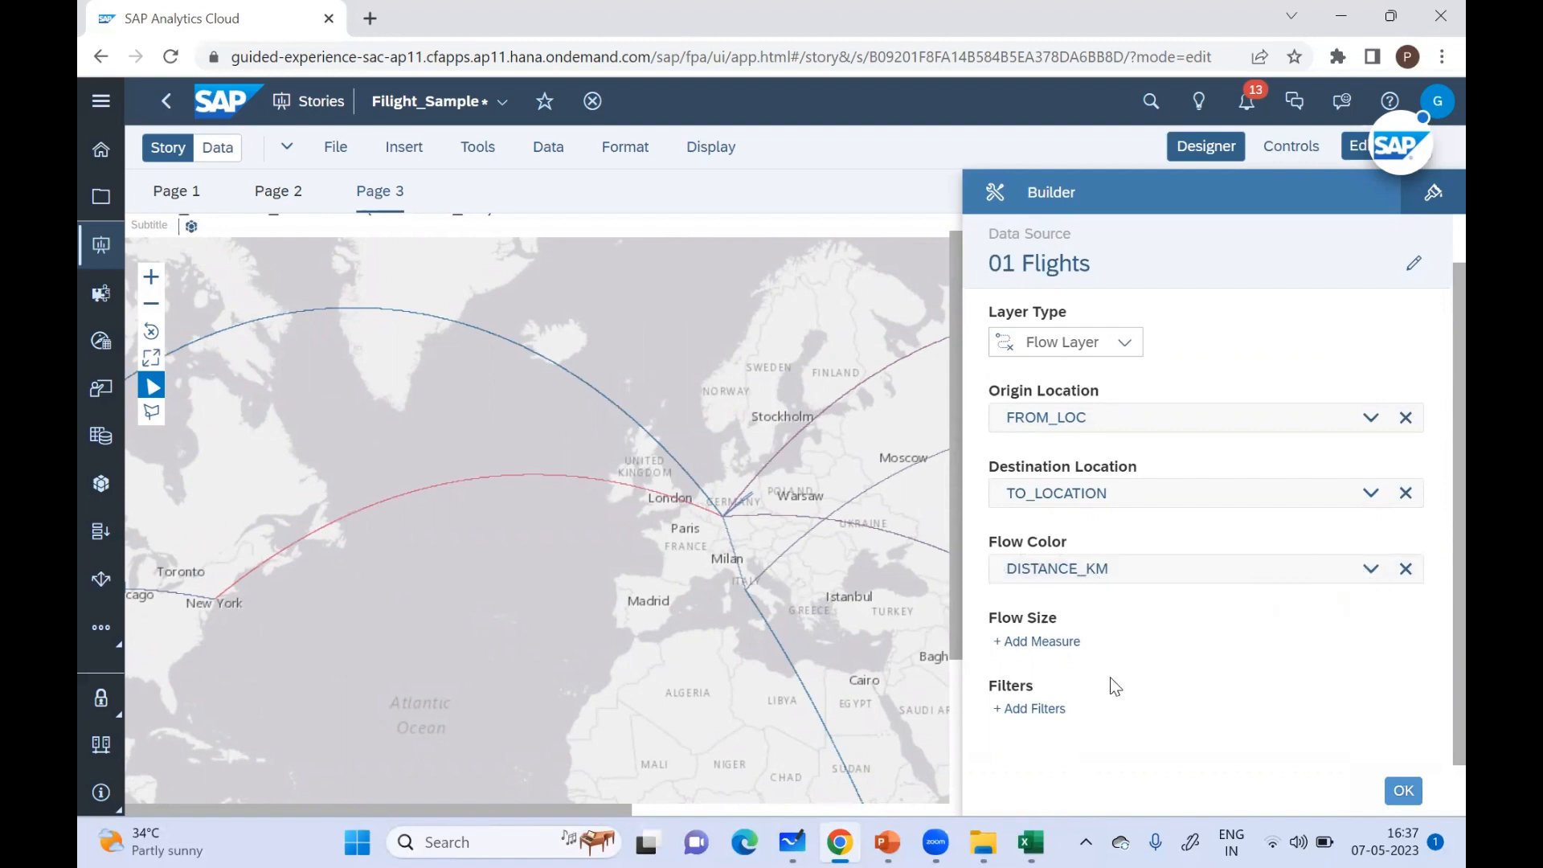
{"action": "left_click", "coordinate": [1043, 640]}
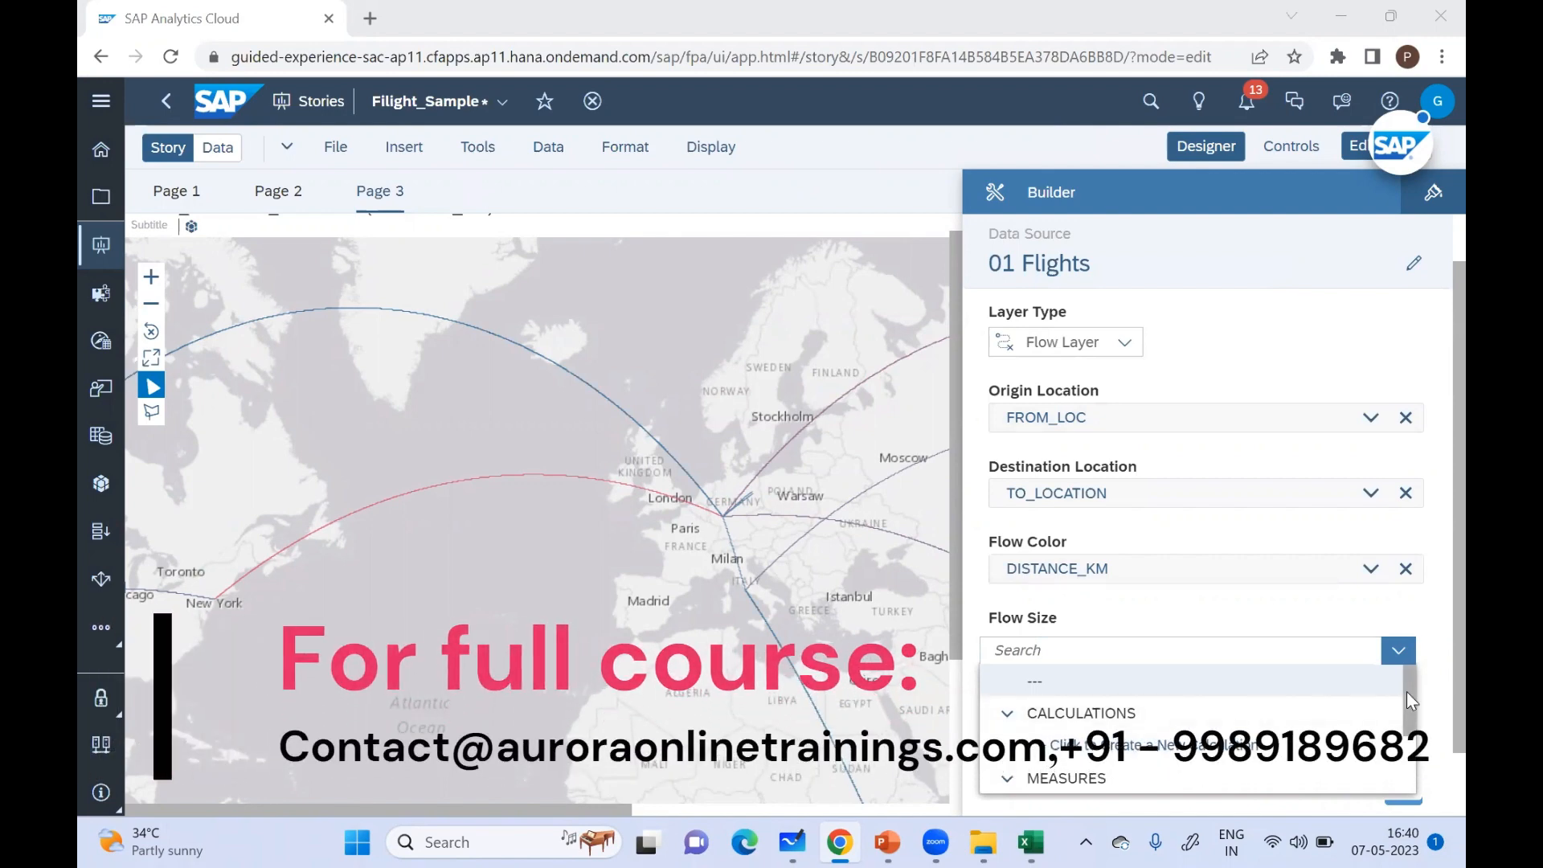
{"action": "scroll", "coordinate": [1407, 691], "scroll_direction": "down", "scroll_amount": 3}
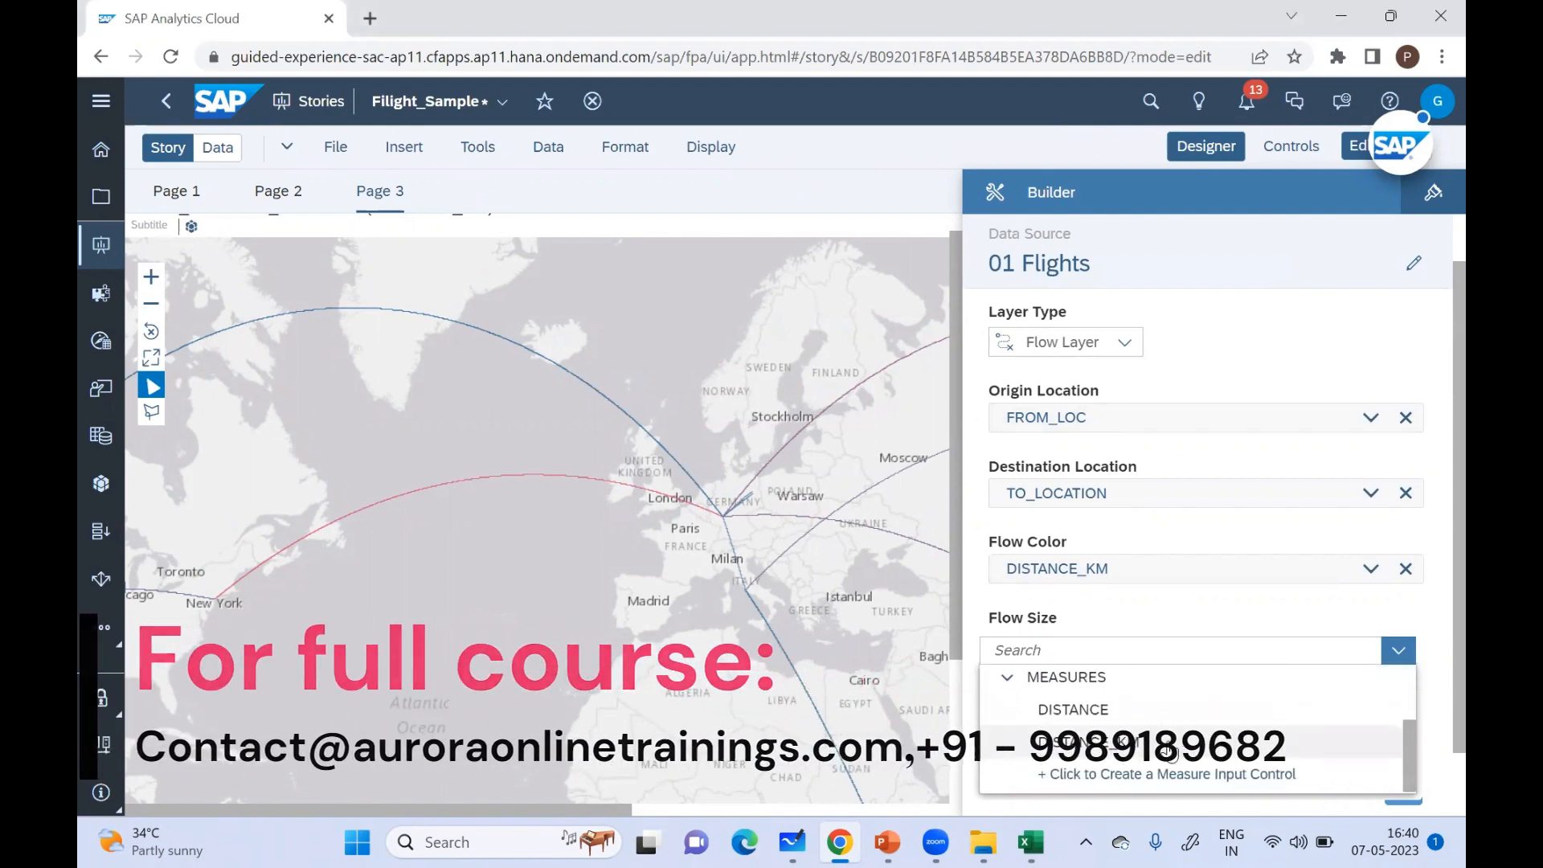
{"action": "left_click", "coordinate": [1167, 751]}
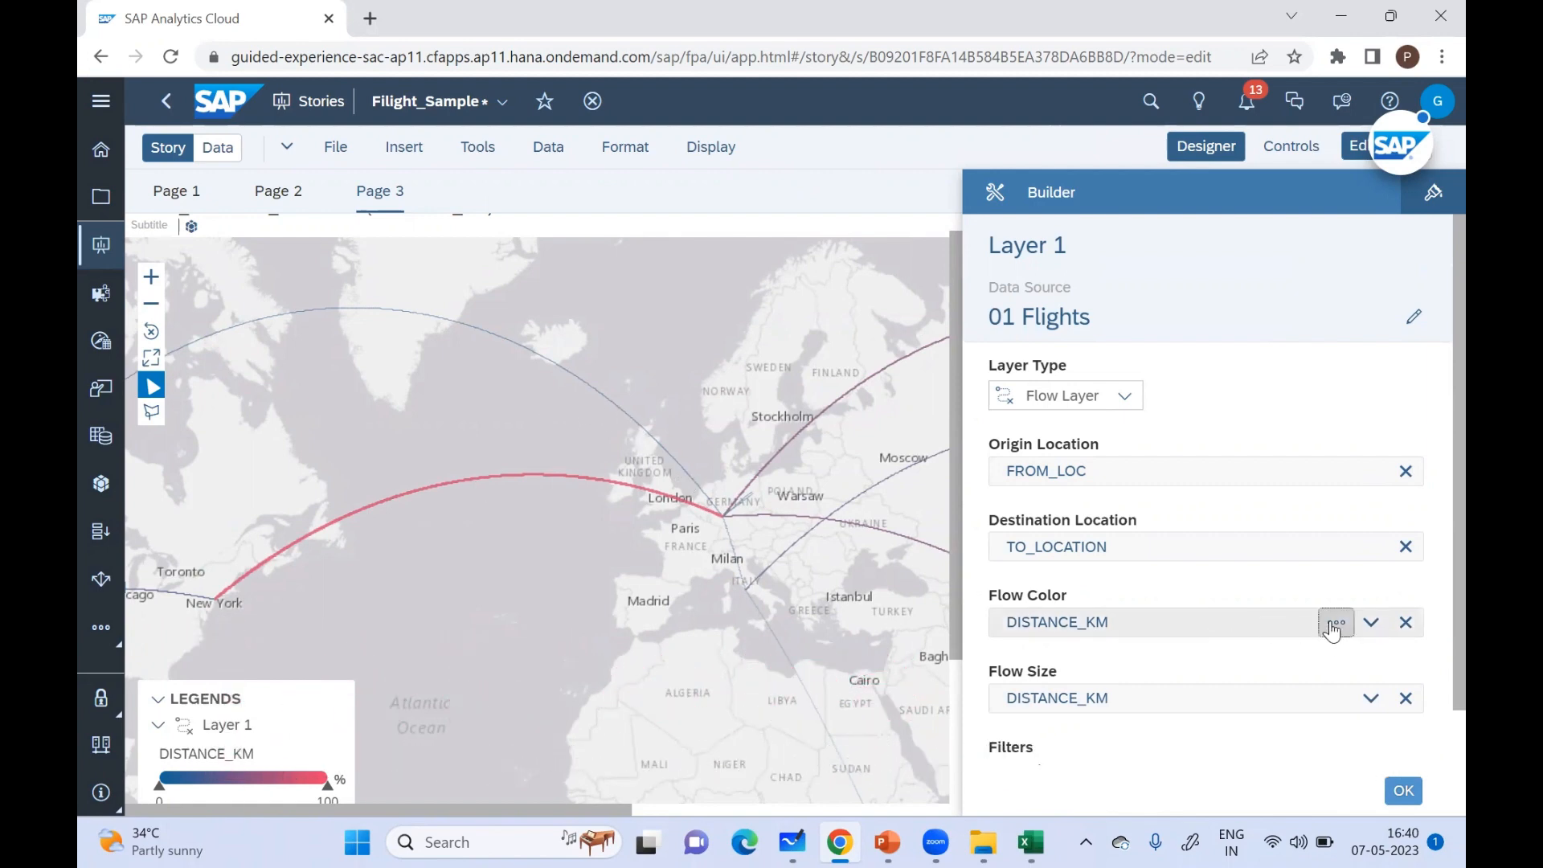
Step: Look at the palette and opacity options of the flow color, and hide the Designer to view the routes on the map
{"action": "left_click", "coordinate": [1334, 624]}
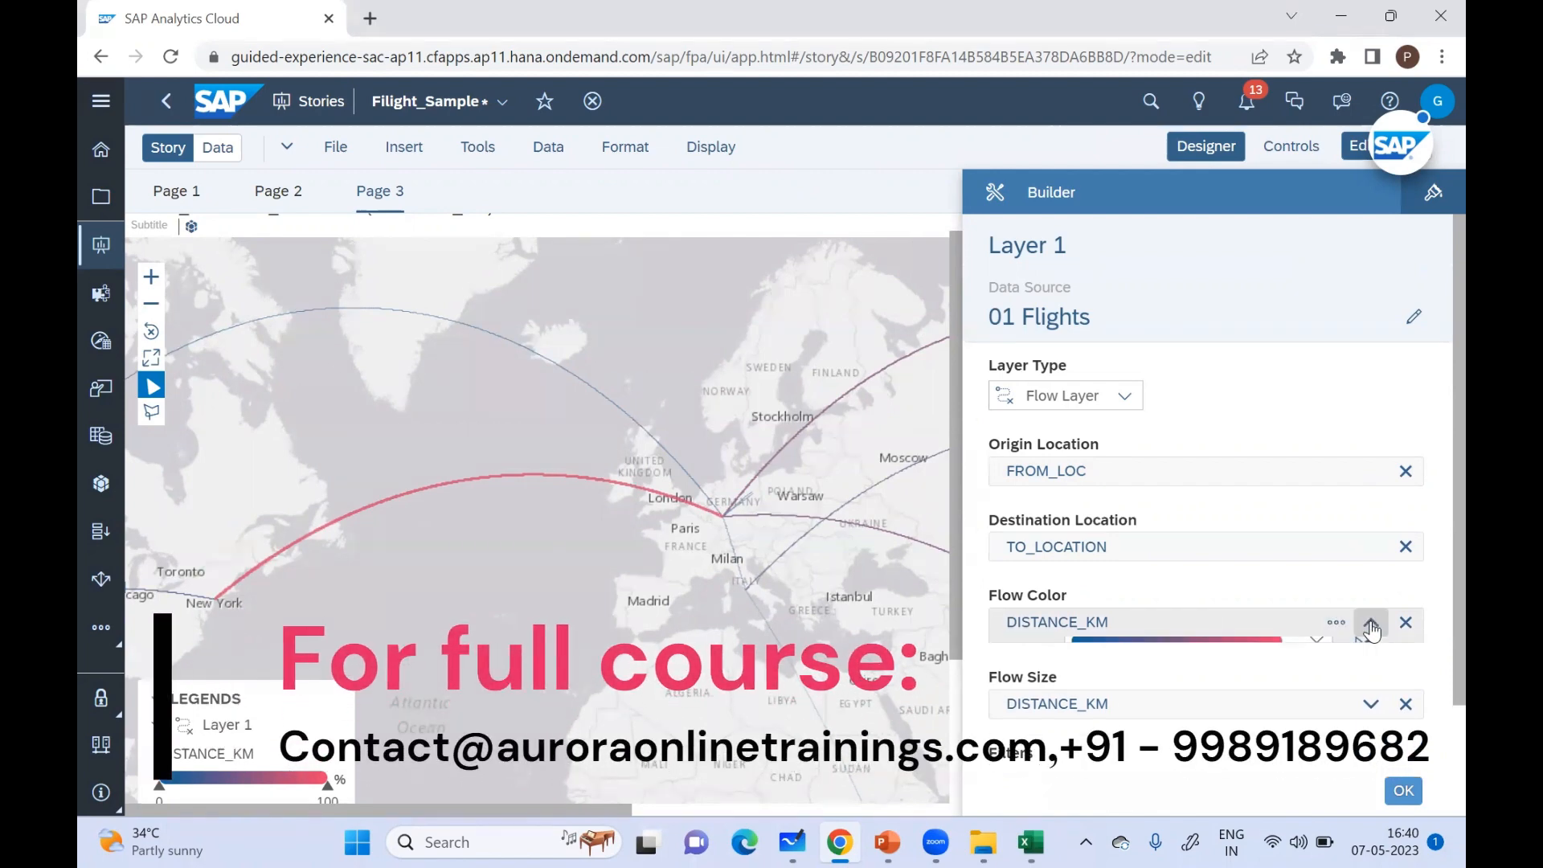
{"action": "left_click", "coordinate": [1370, 625]}
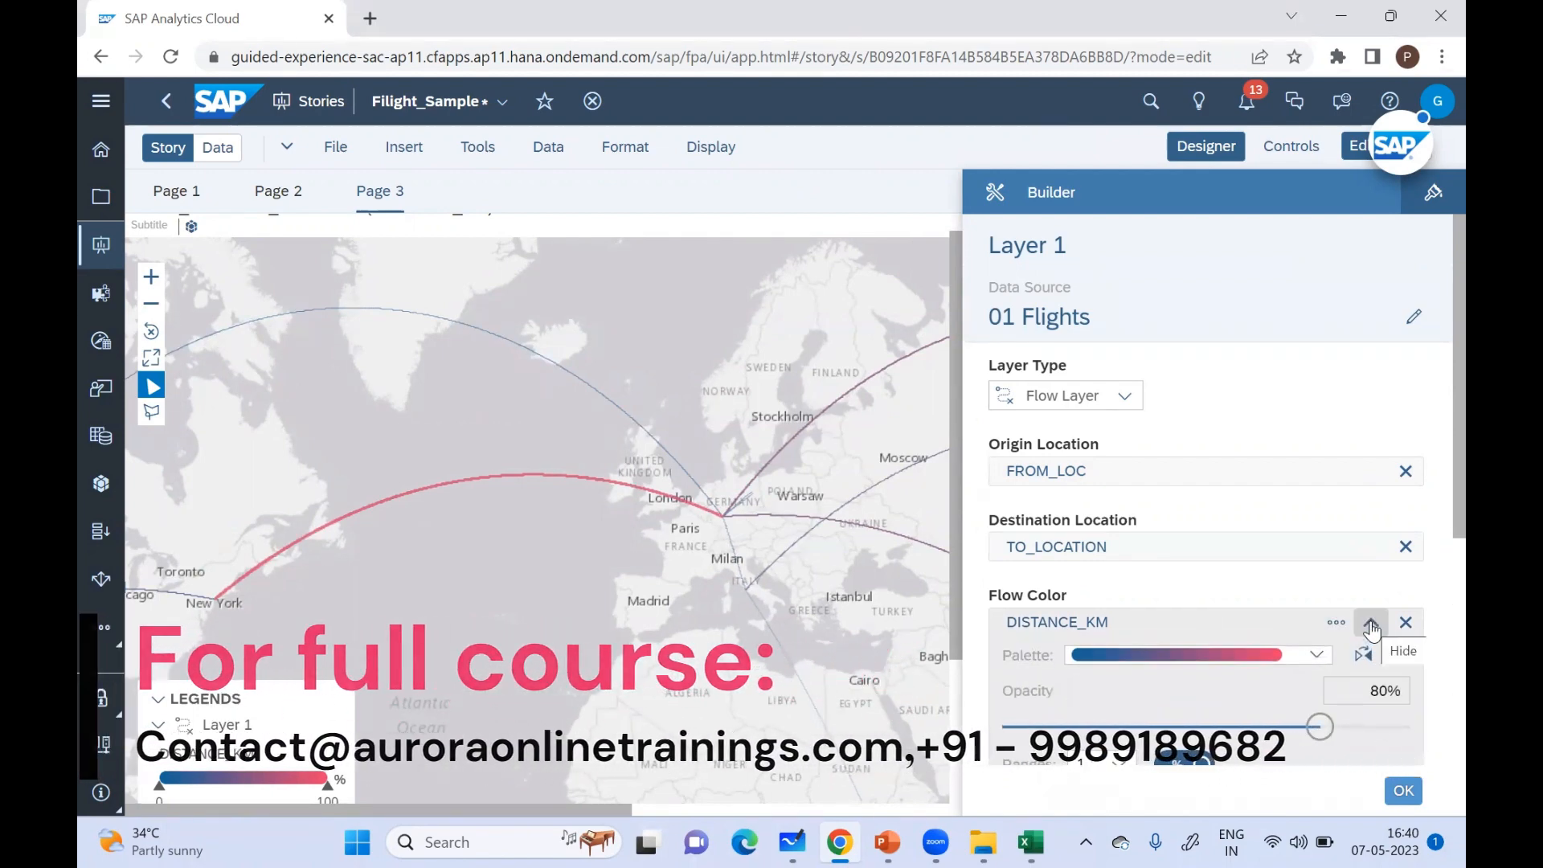
{"action": "left_click", "coordinate": [1371, 625]}
{"action": "scroll", "coordinate": [1436, 585], "scroll_direction": "down", "scroll_amount": 1}
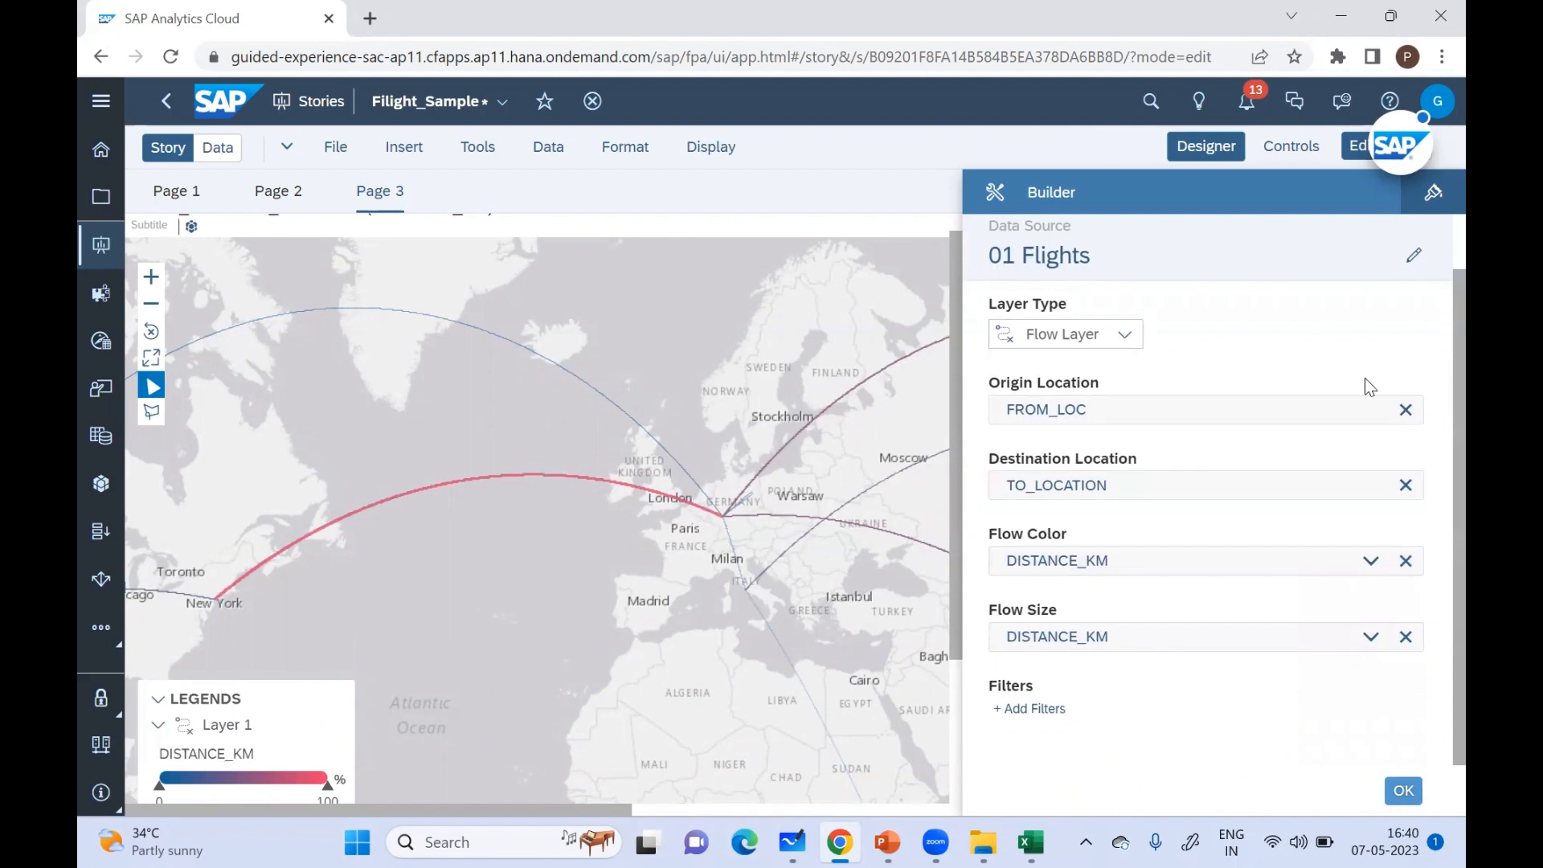
{"action": "left_click", "coordinate": [1241, 153]}
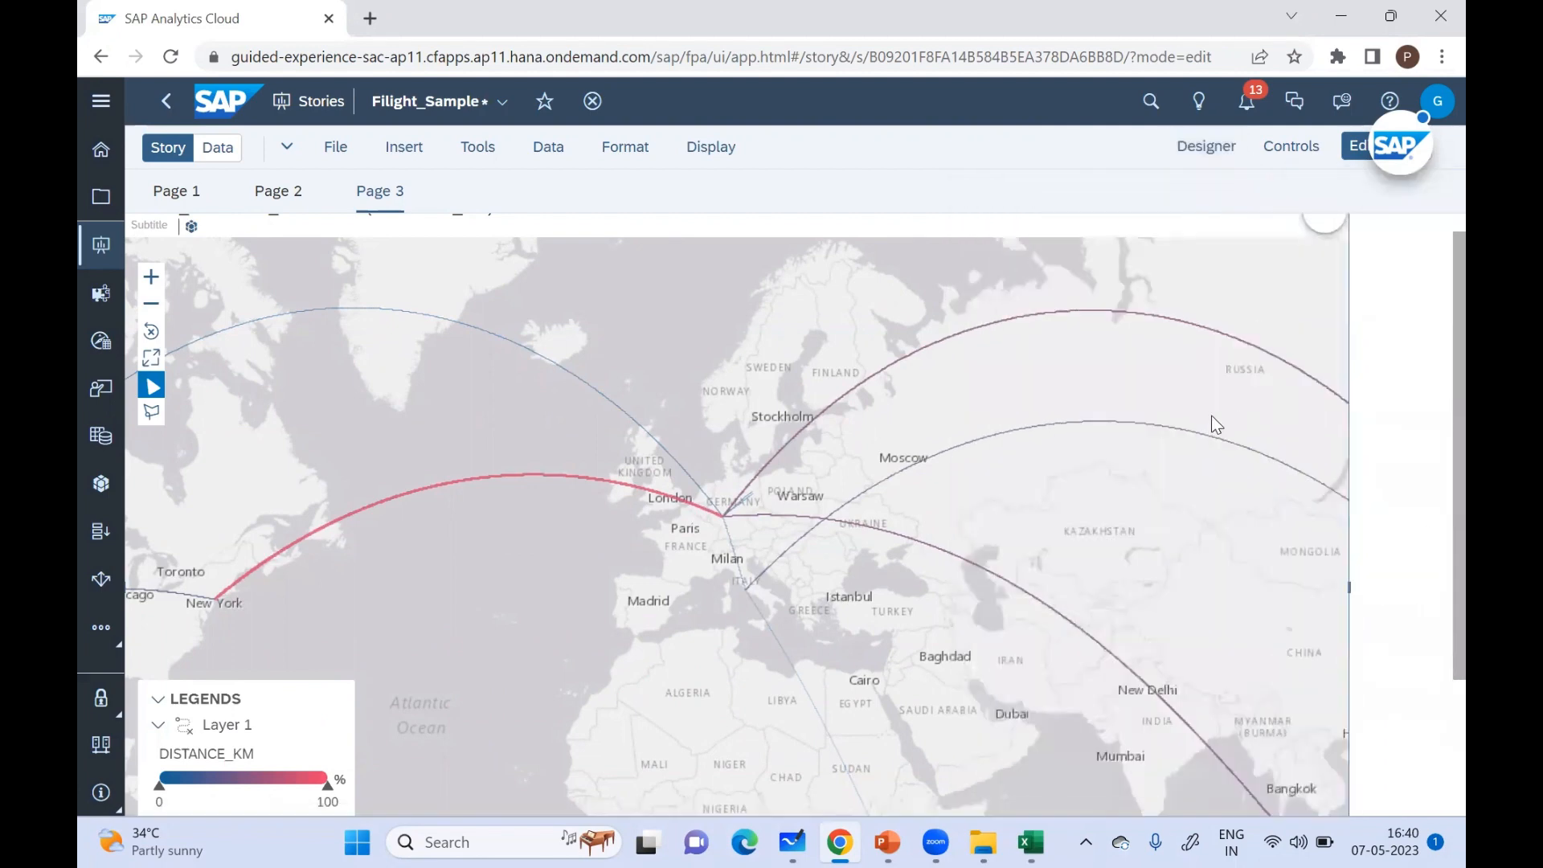